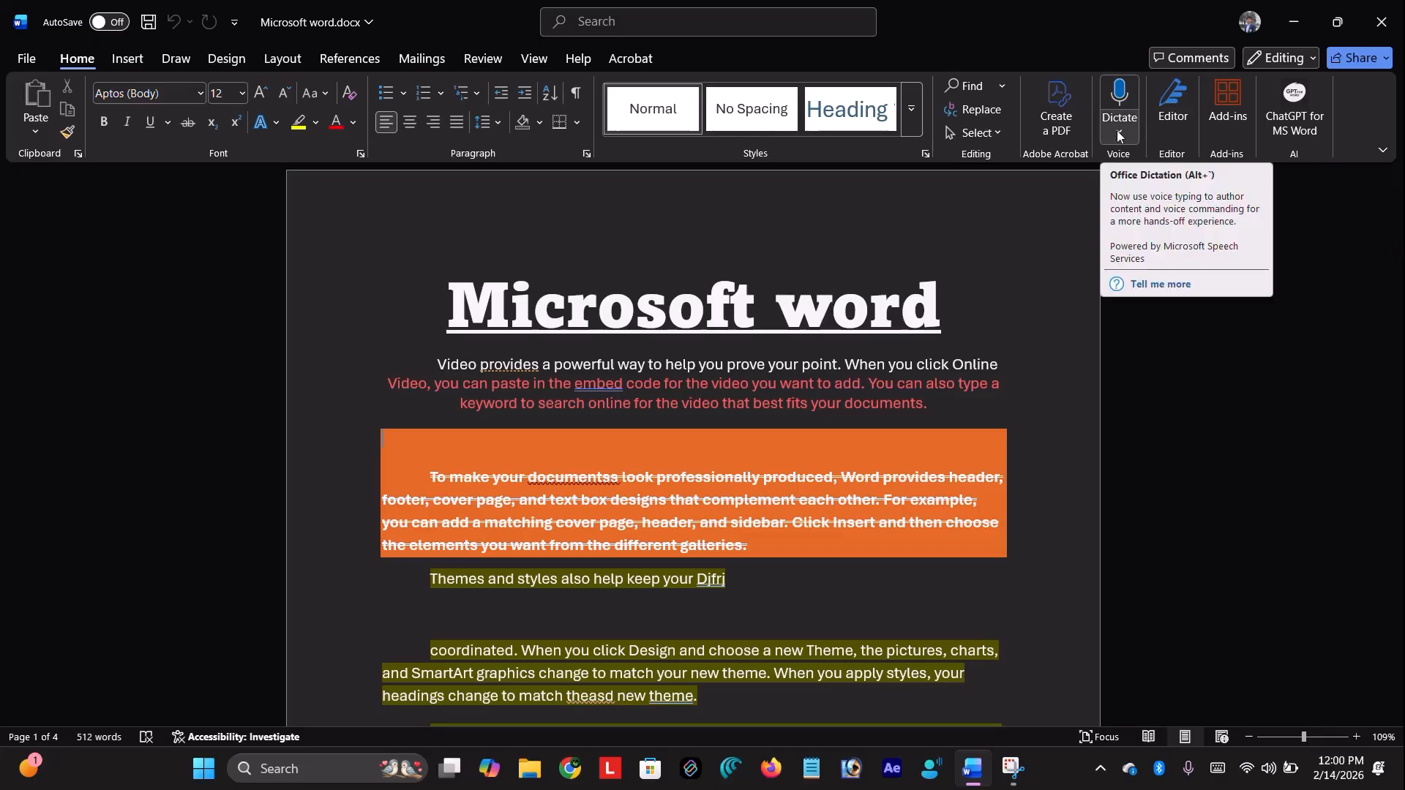
Turn on Dictate and remove the stray =RAND(50) line on page 4
click(1121, 108)
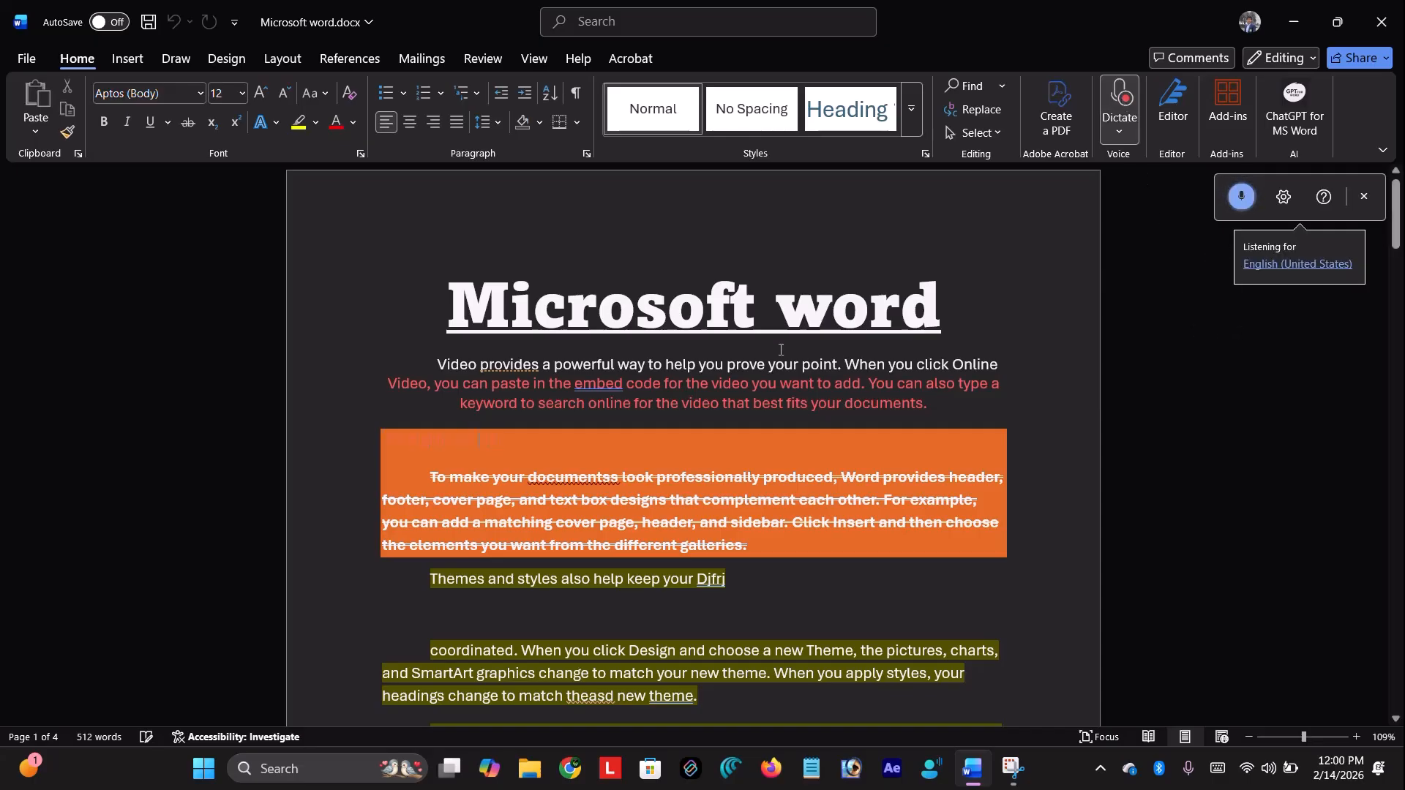
scroll(780, 349, down, 10)
scroll(780, 350, up, 10)
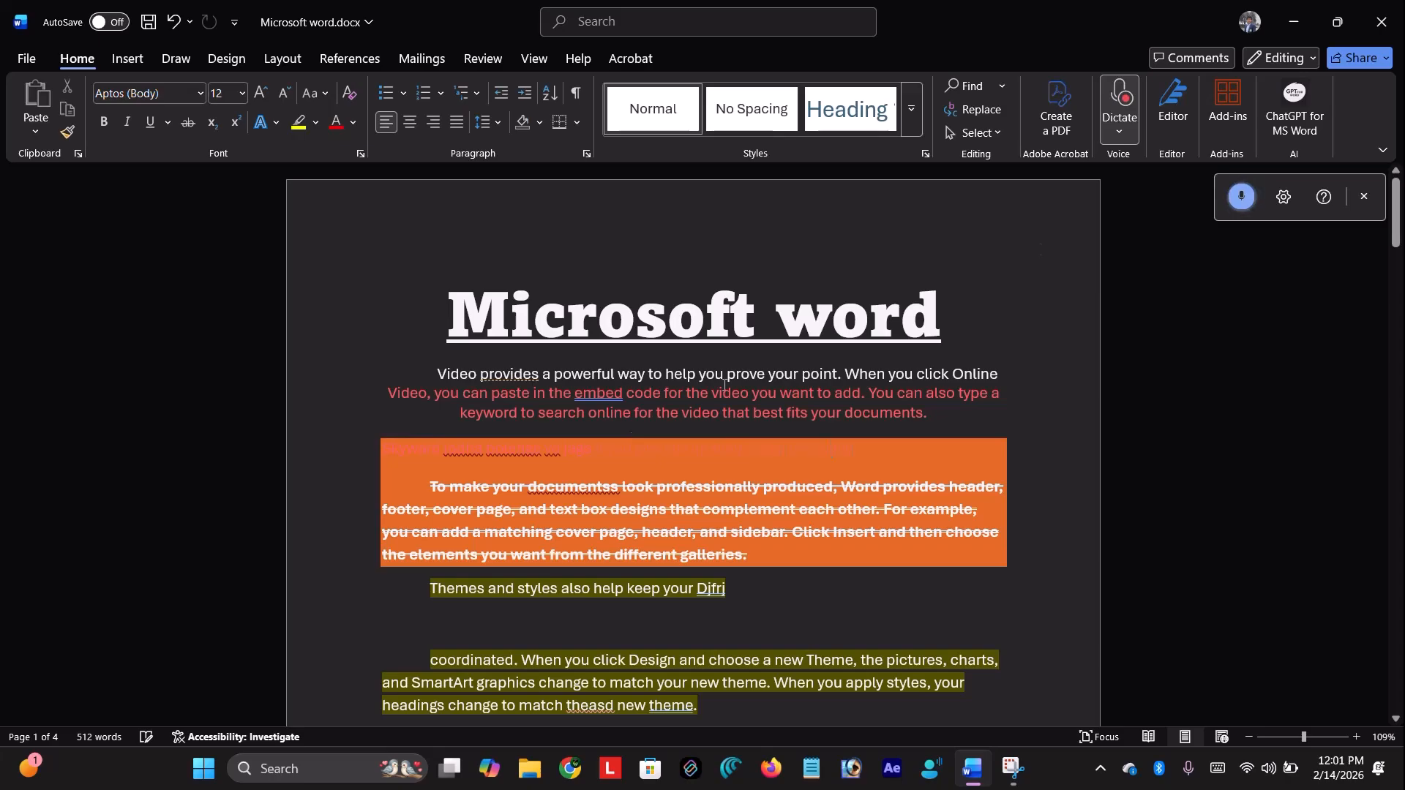
scroll(753, 367, down, 5)
scroll(753, 366, down, 20)
scroll(542, 448, down, 7)
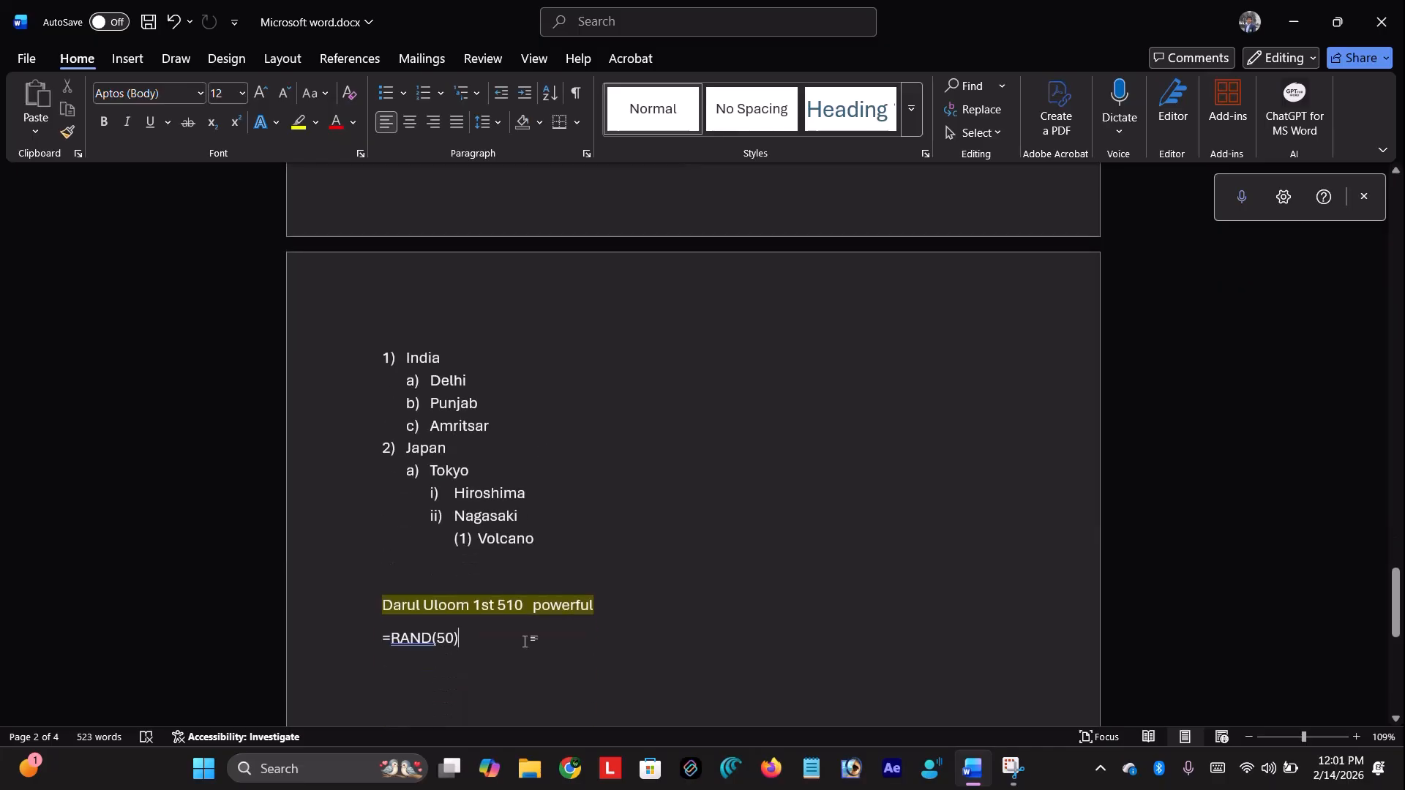
key(ctrl+z)
key(ctrl+z)
key(ctrl+z)
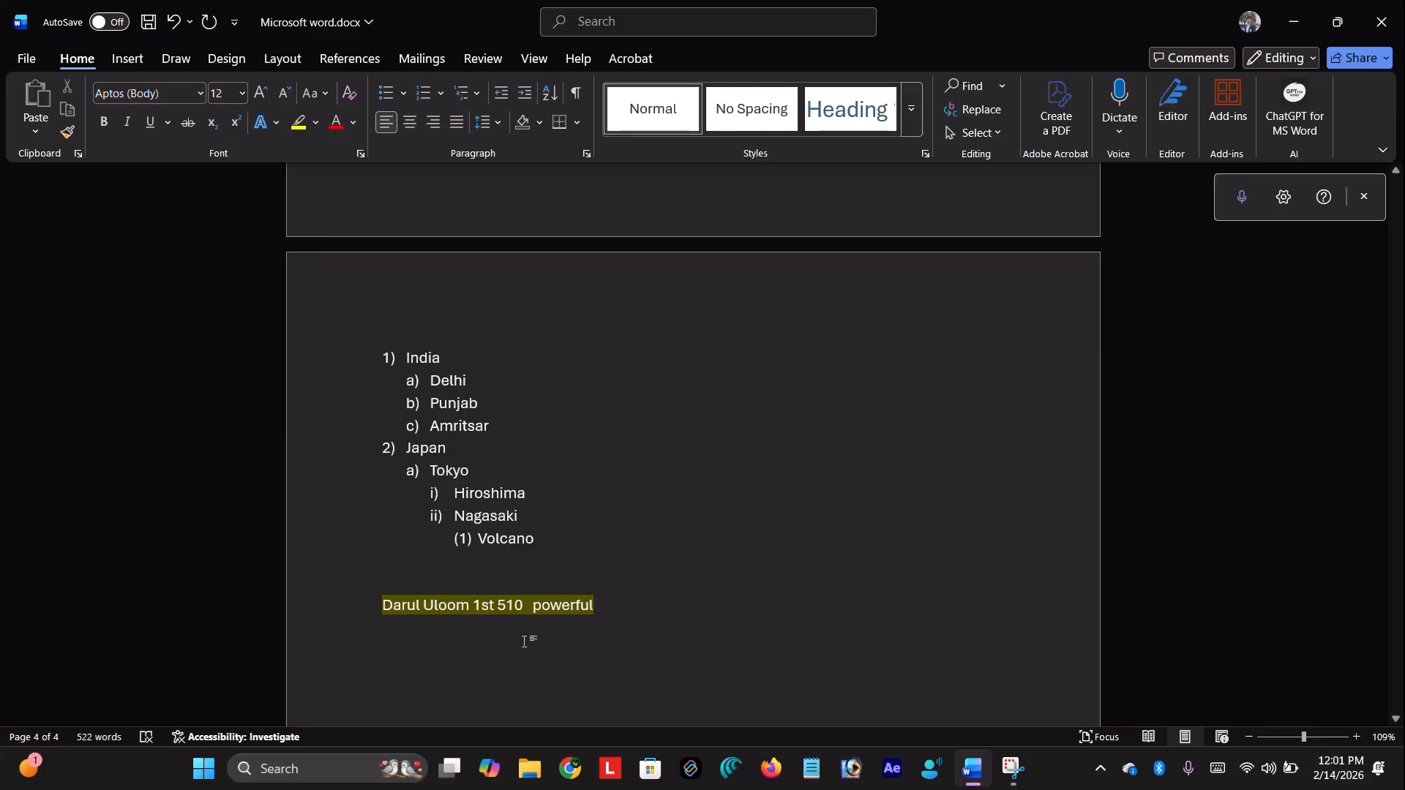
scroll(523, 640, down, 5)
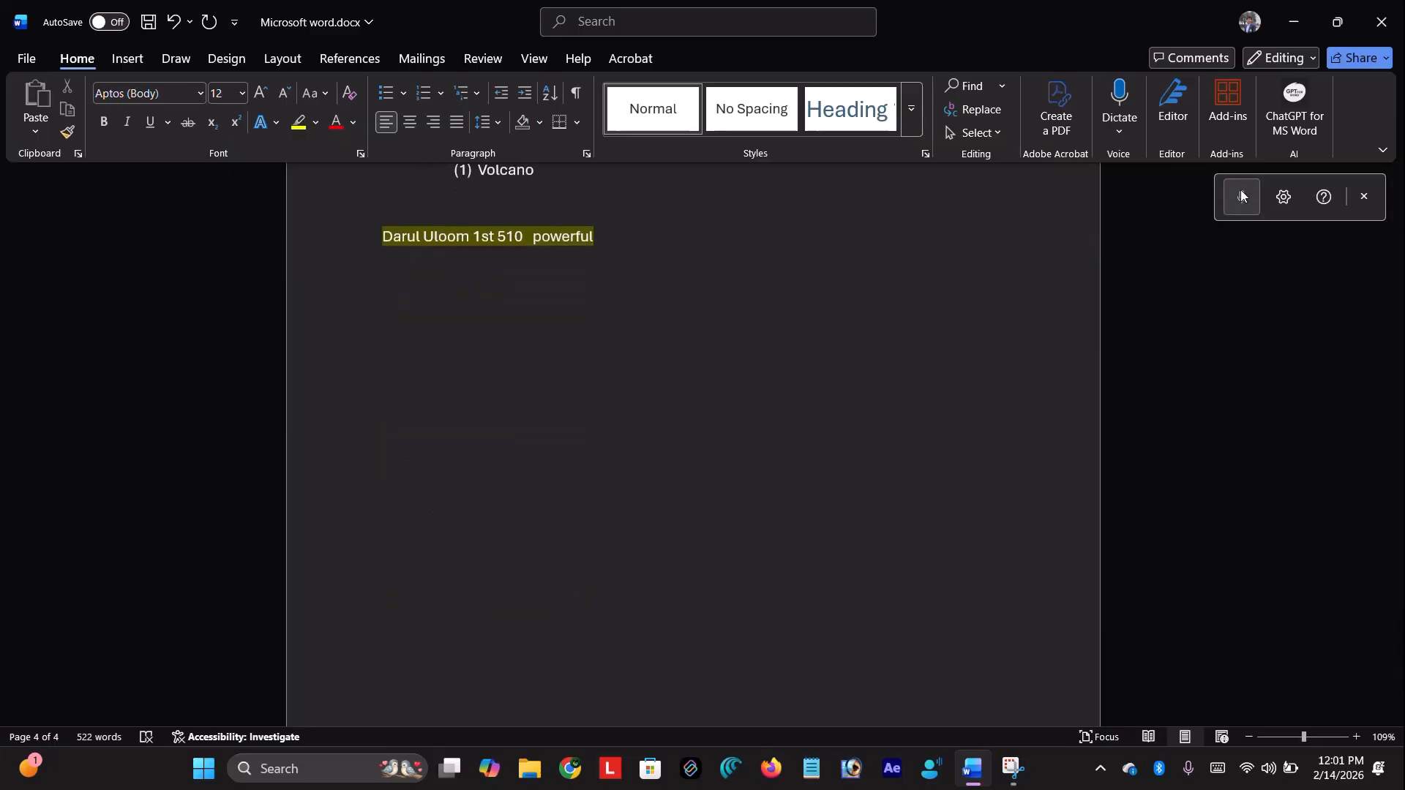
Dictate a paragraph under the Darul Uloom line, ending 'you don't need to use the keyboard for typing'
click(1121, 93)
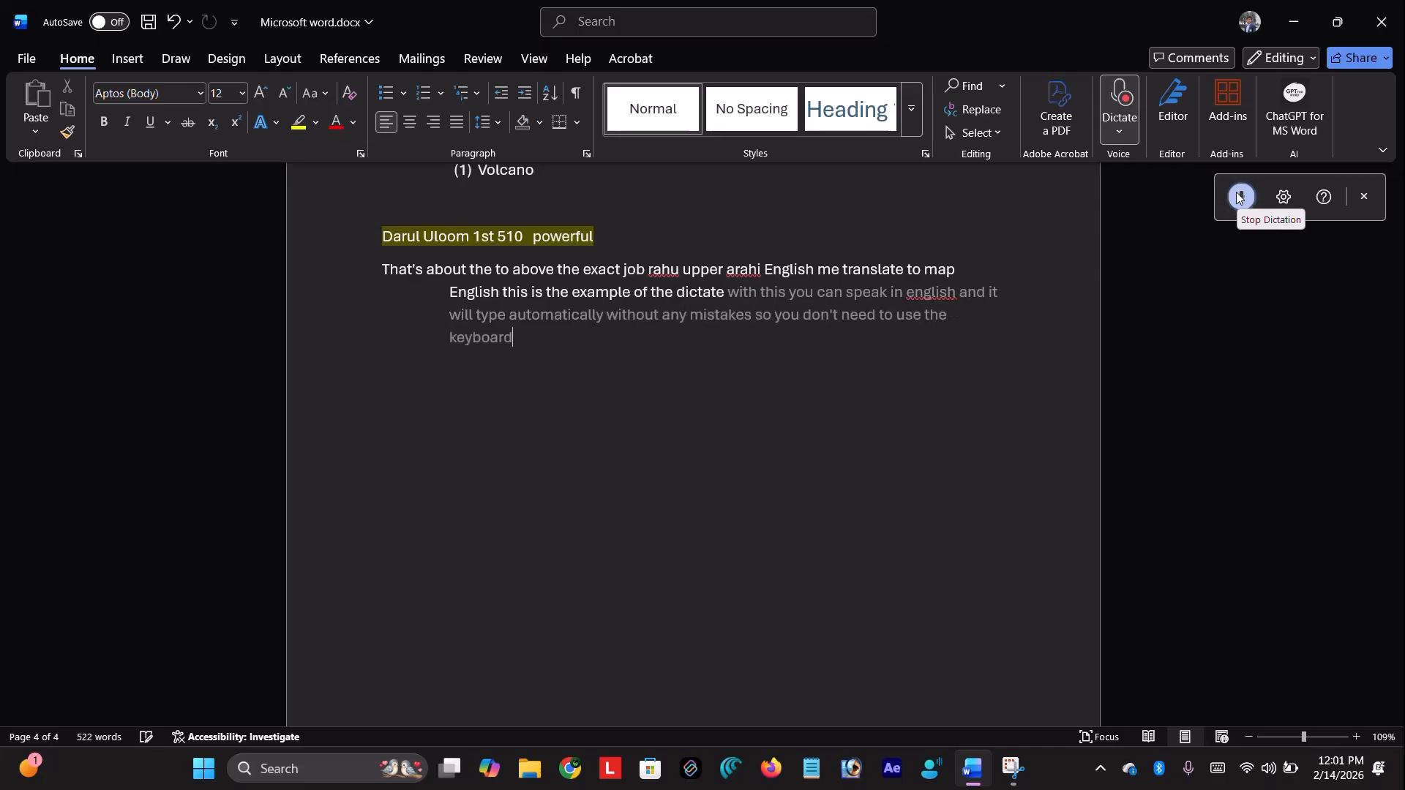
click(1237, 194)
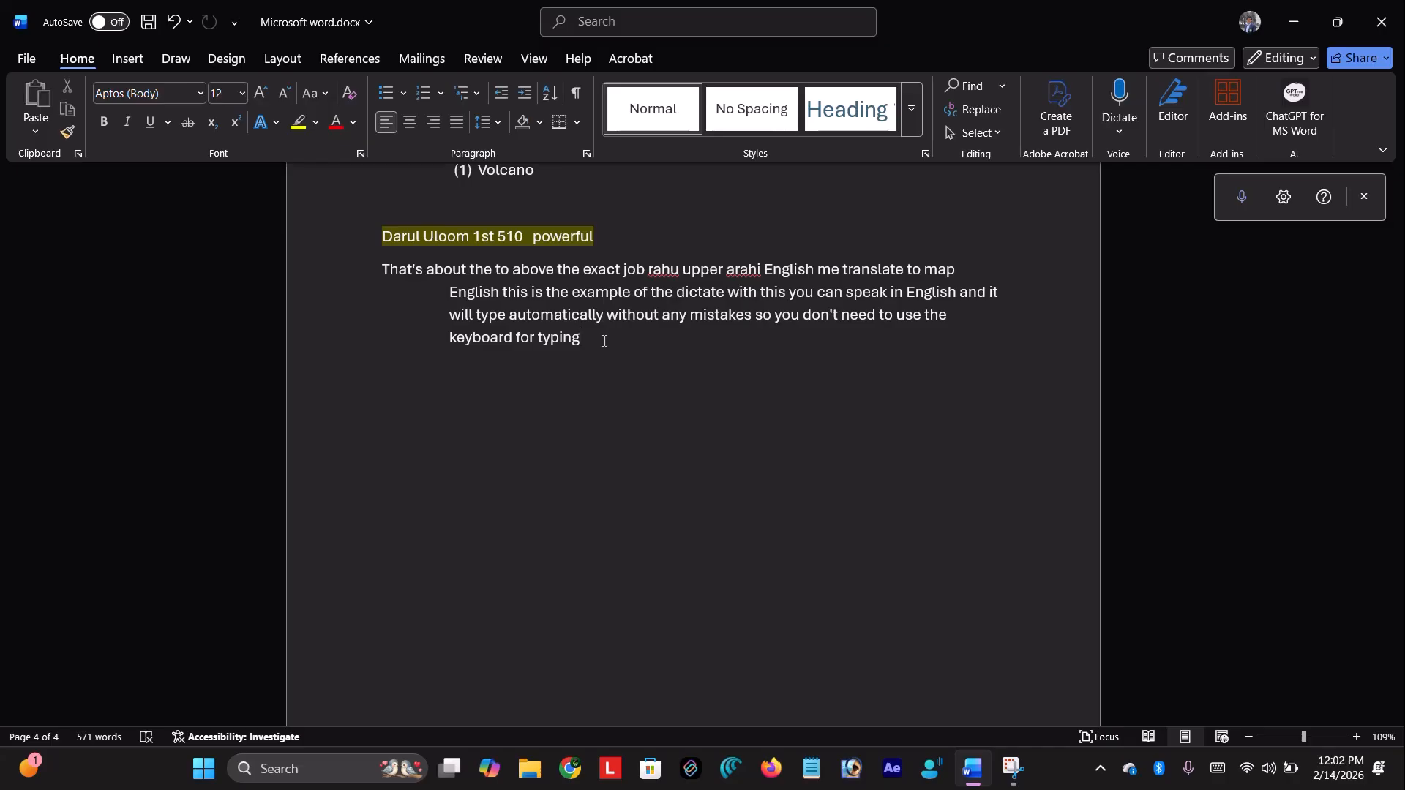
Close dictation and open Transcribe with a new transcription, discarding the old transcript
click(1361, 203)
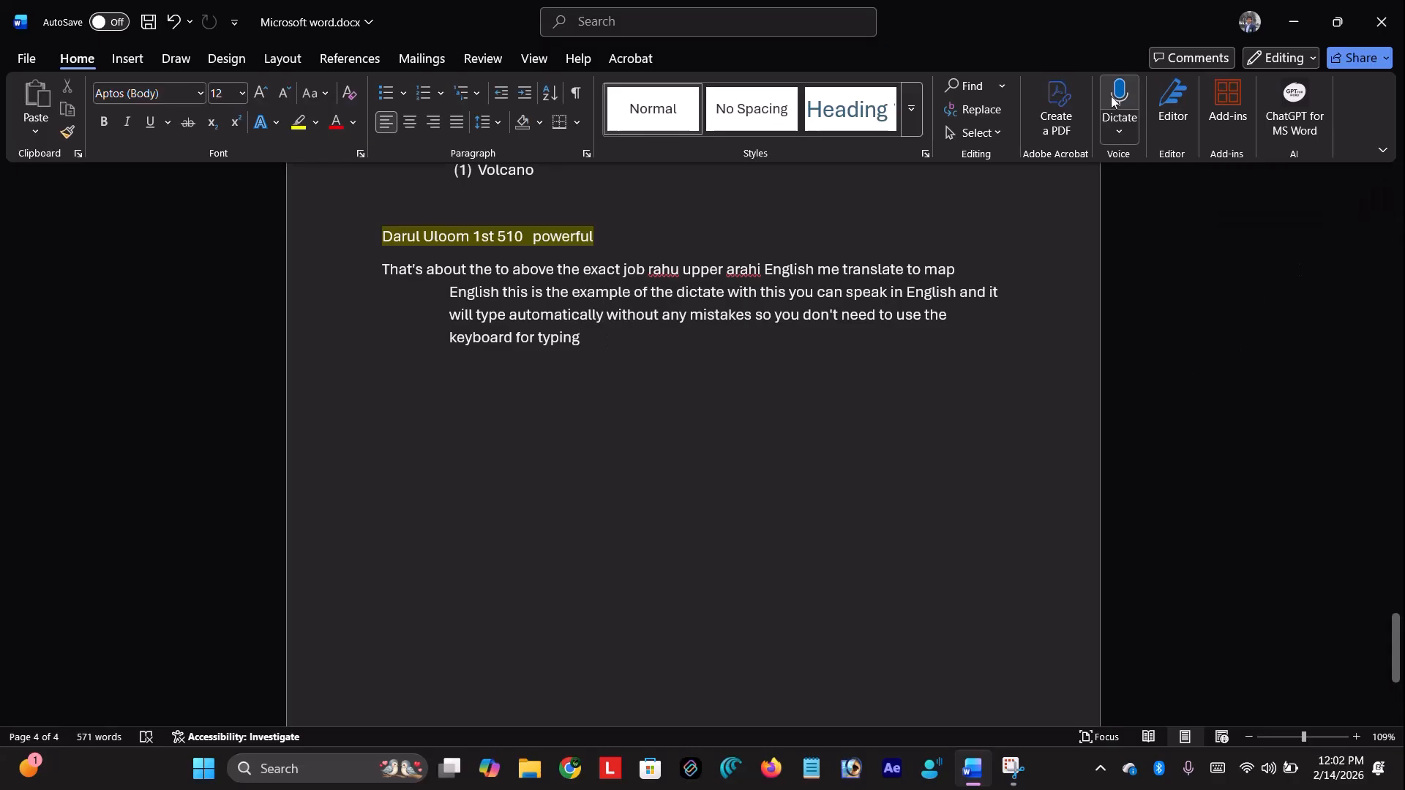
click(1117, 134)
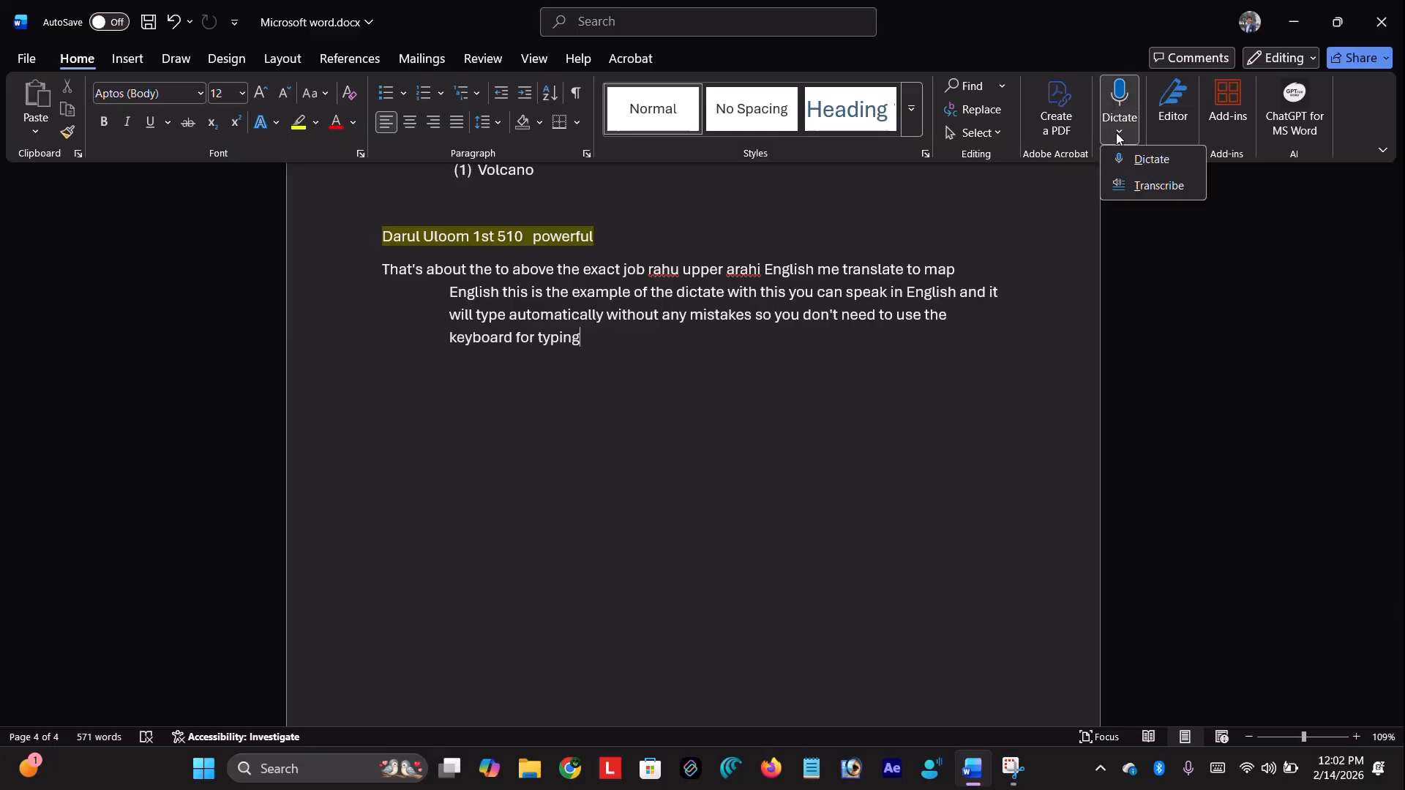
click(1142, 187)
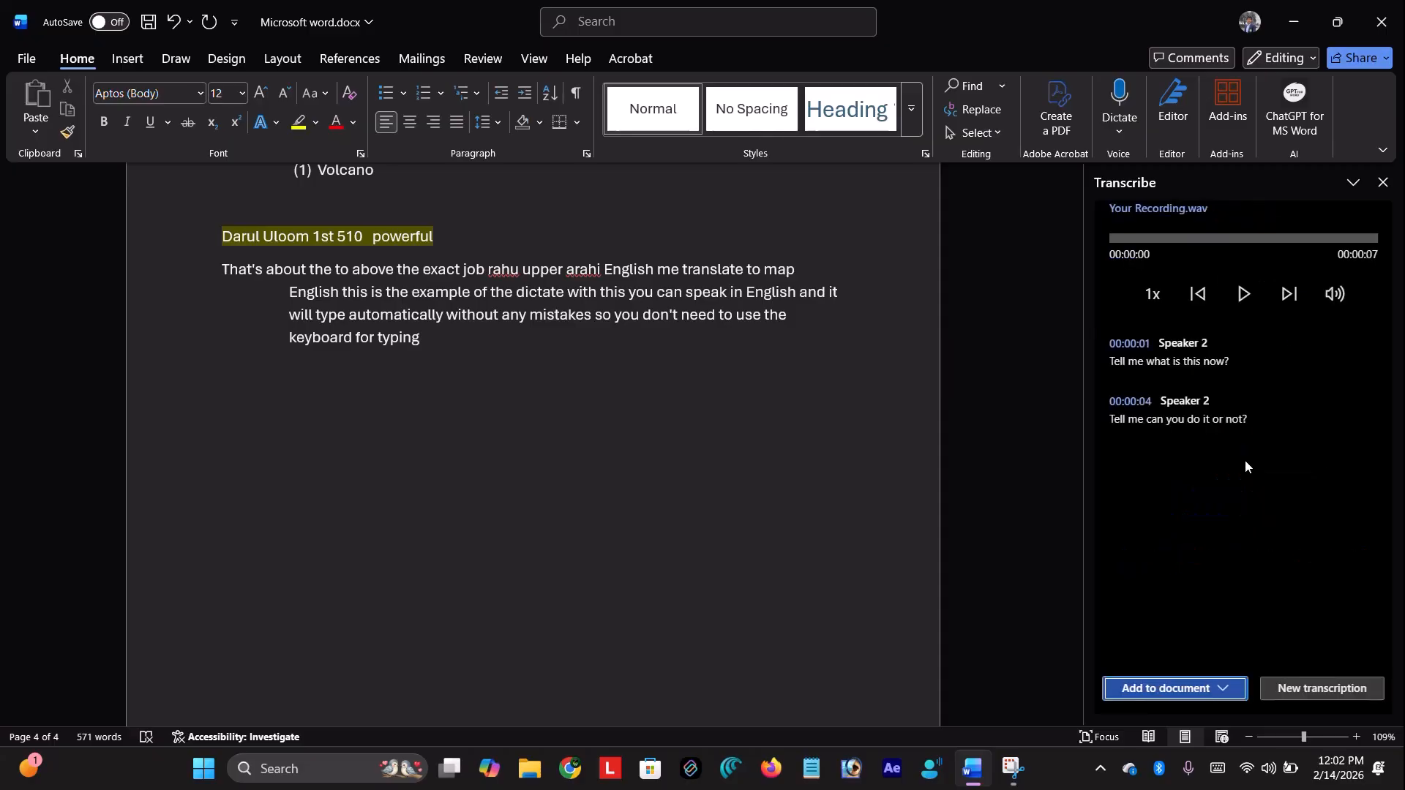
click(1345, 694)
click(1277, 560)
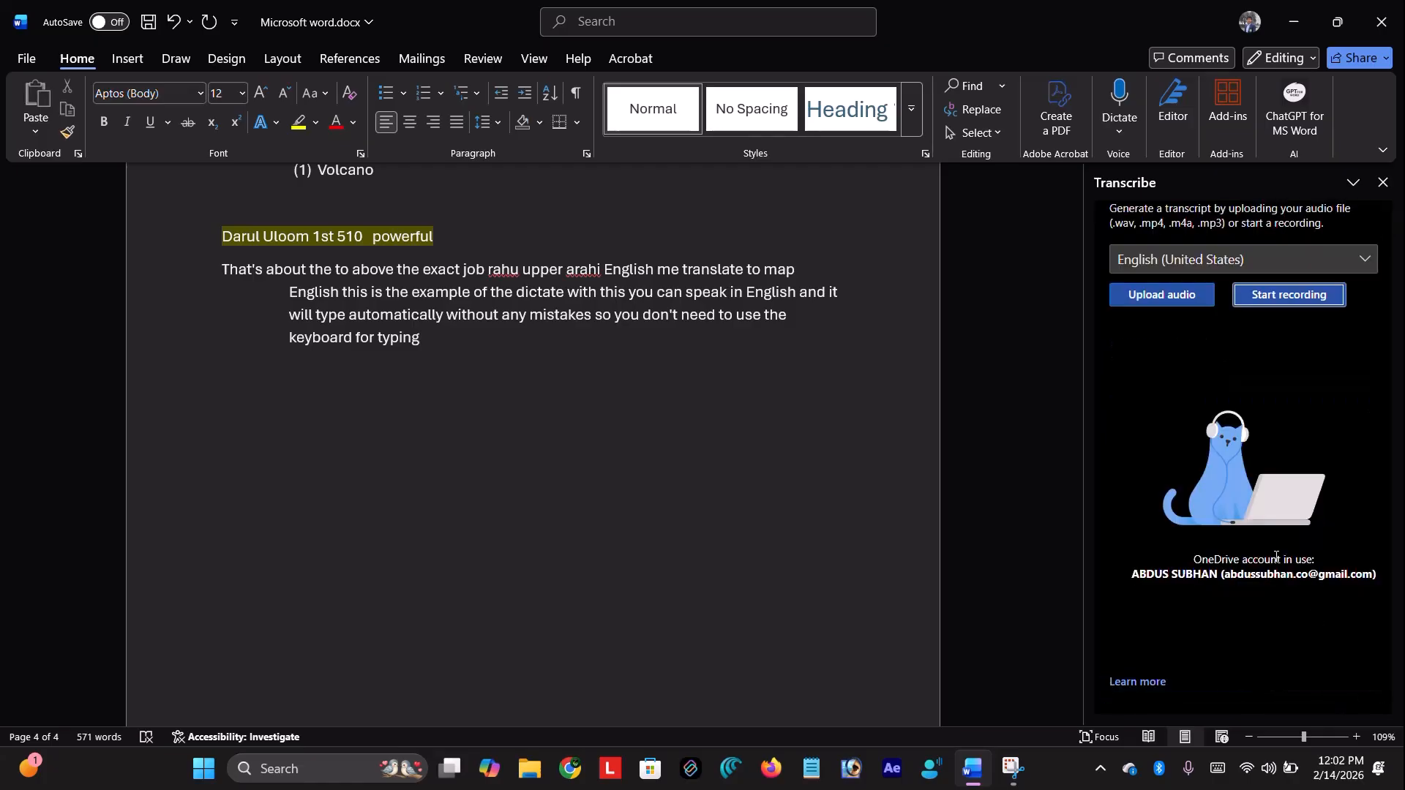
click(1119, 131)
click(1152, 183)
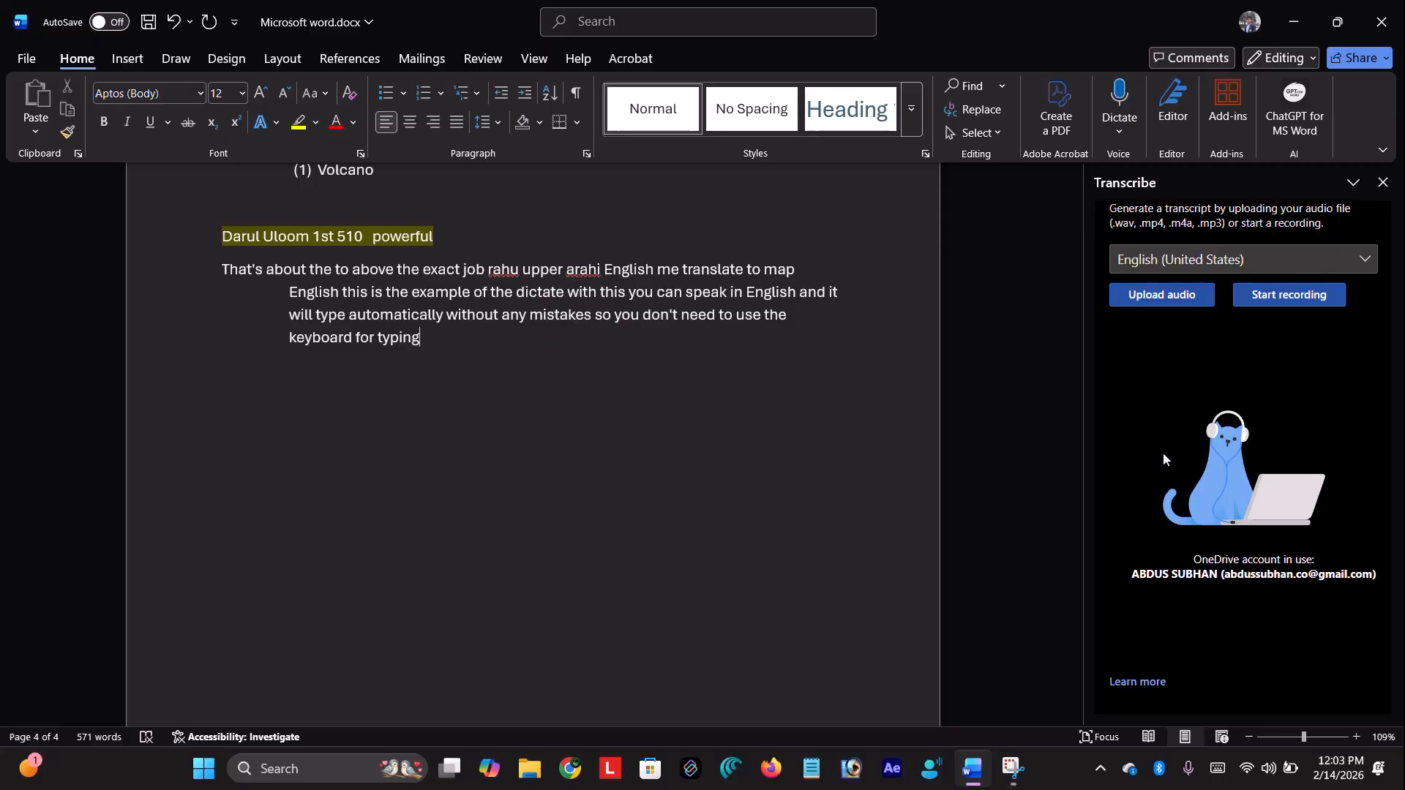
Record and transcribe a 21-second clip, then play it back and pause it
click(1274, 303)
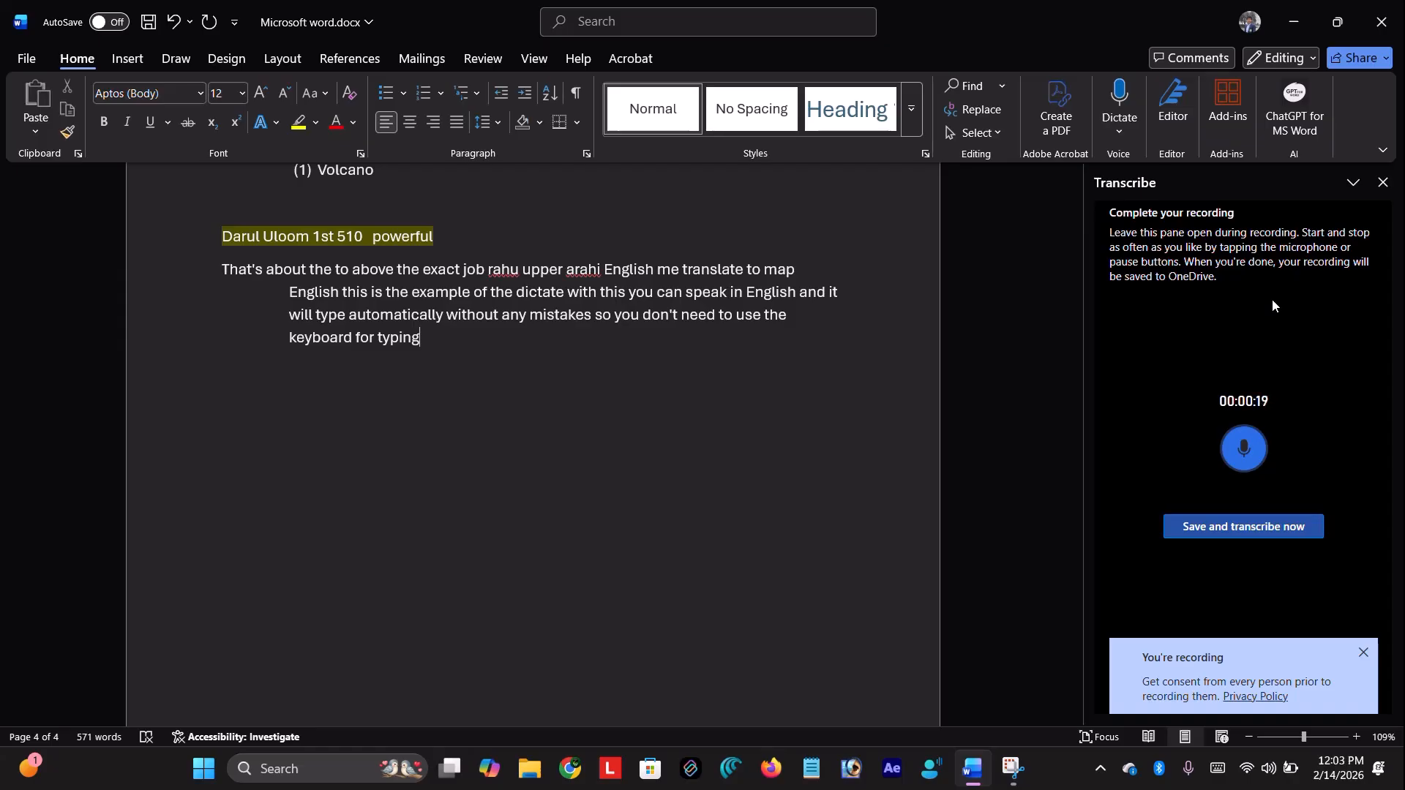
click(1217, 534)
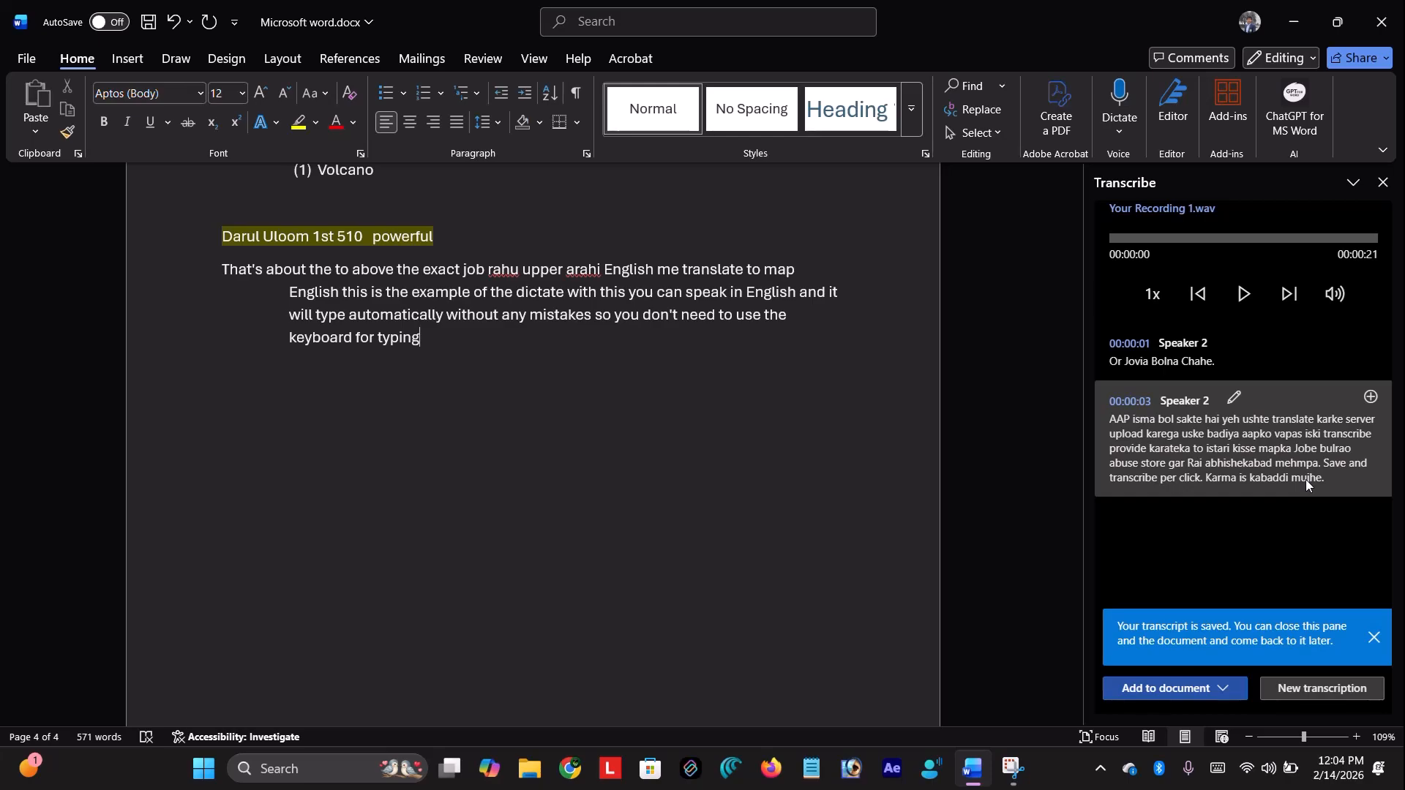
click(1244, 294)
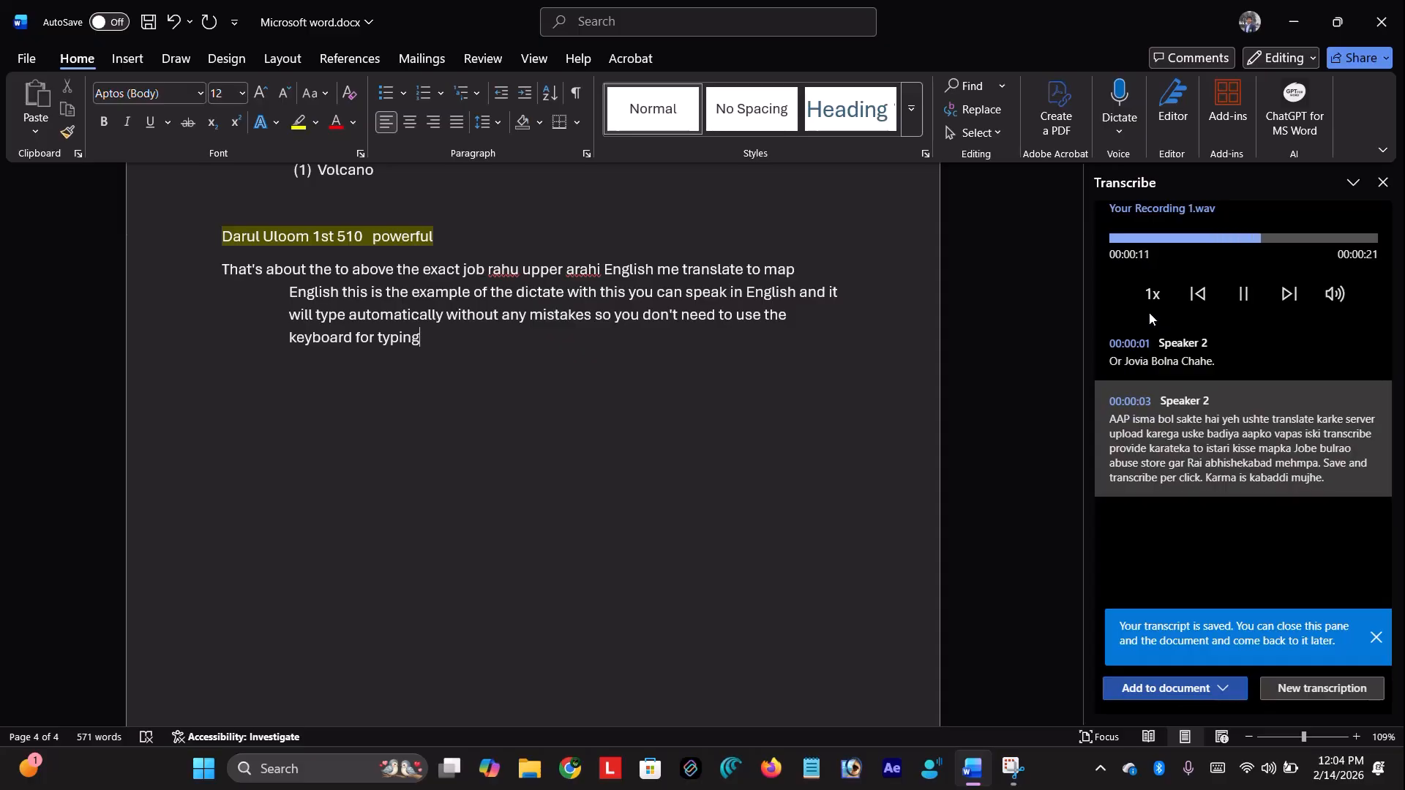
click(1235, 310)
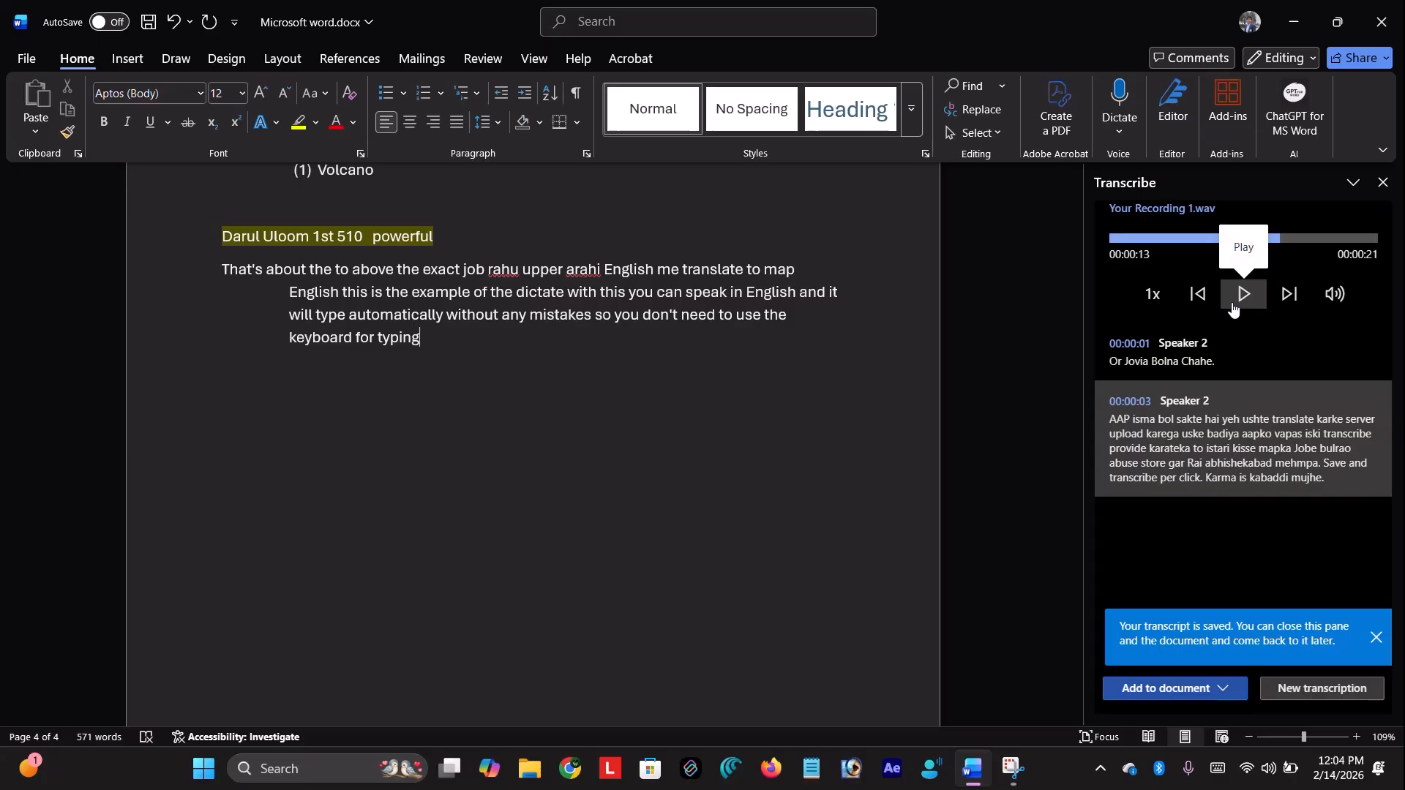
Close the Transcribe pane
click(1122, 139)
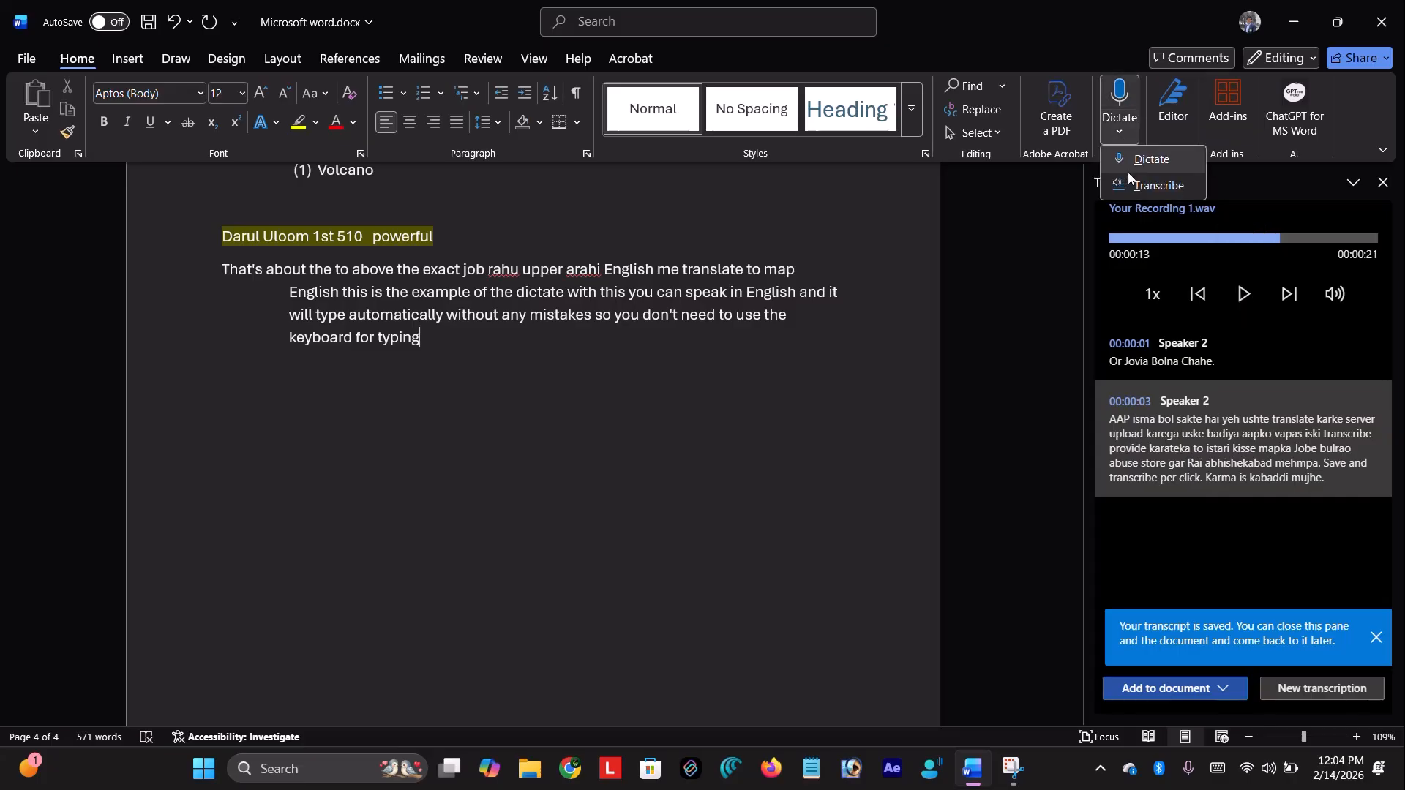
click(1383, 192)
click(1383, 187)
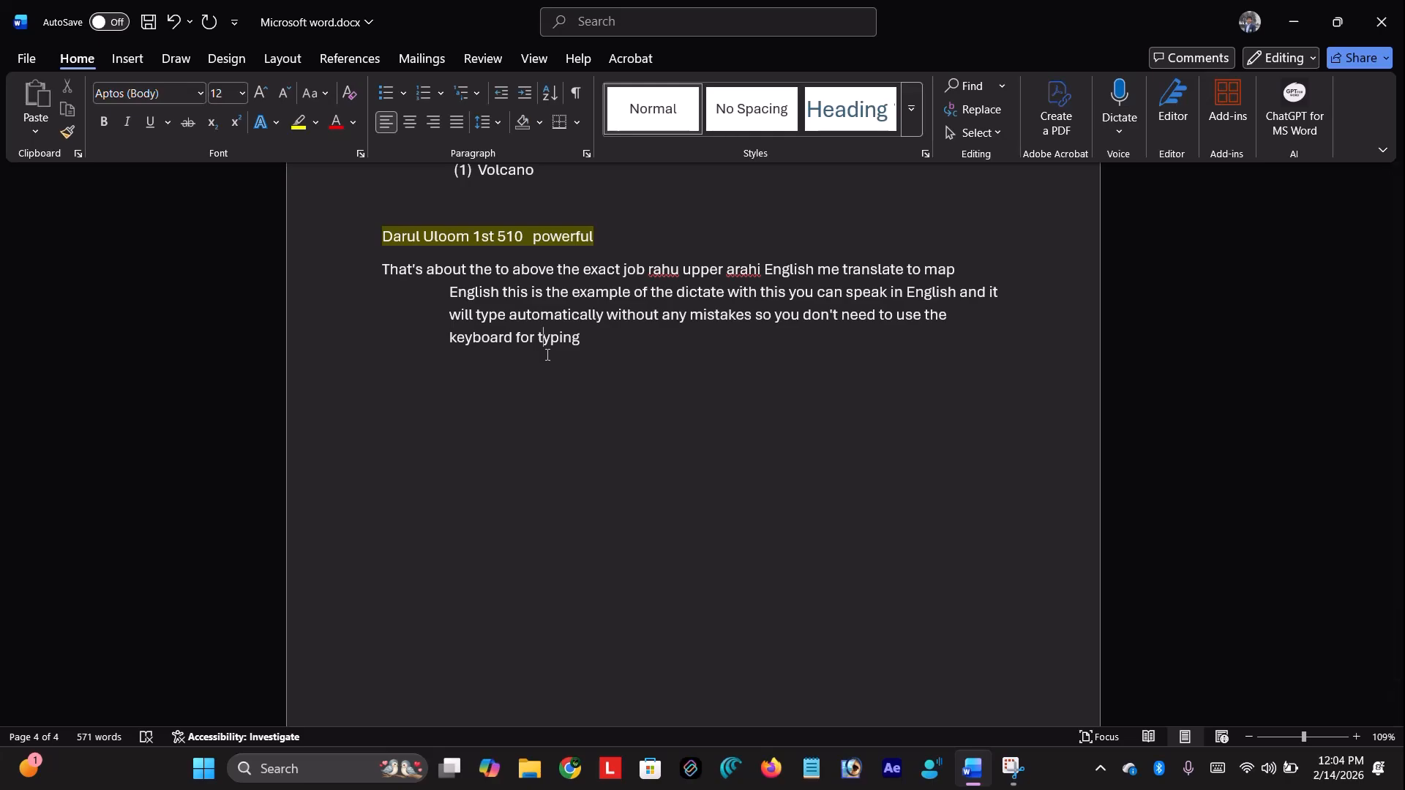
Open Editor and compare Formal and Professional styles, settling on Formal writing
click(985, 357)
click(1171, 110)
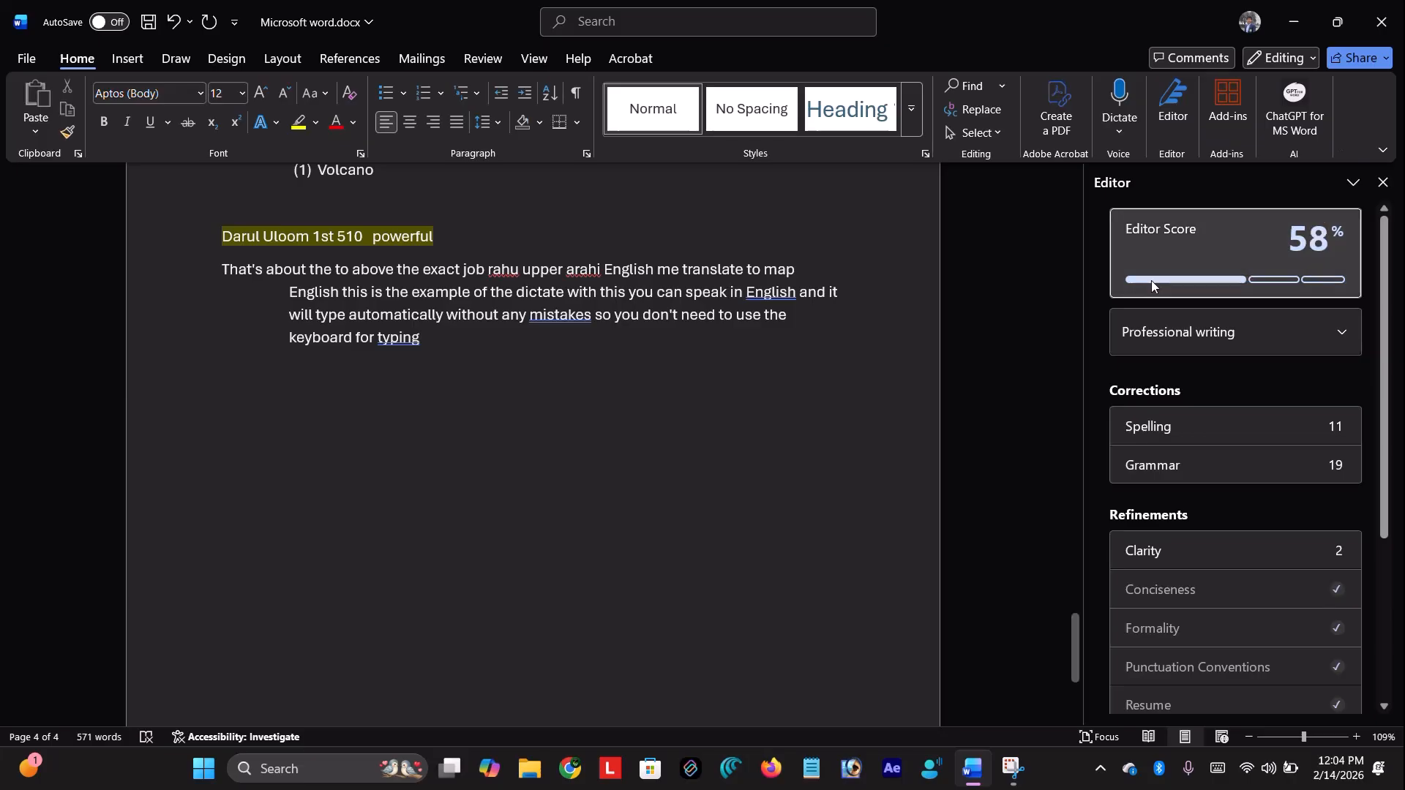
click(1327, 344)
click(1275, 362)
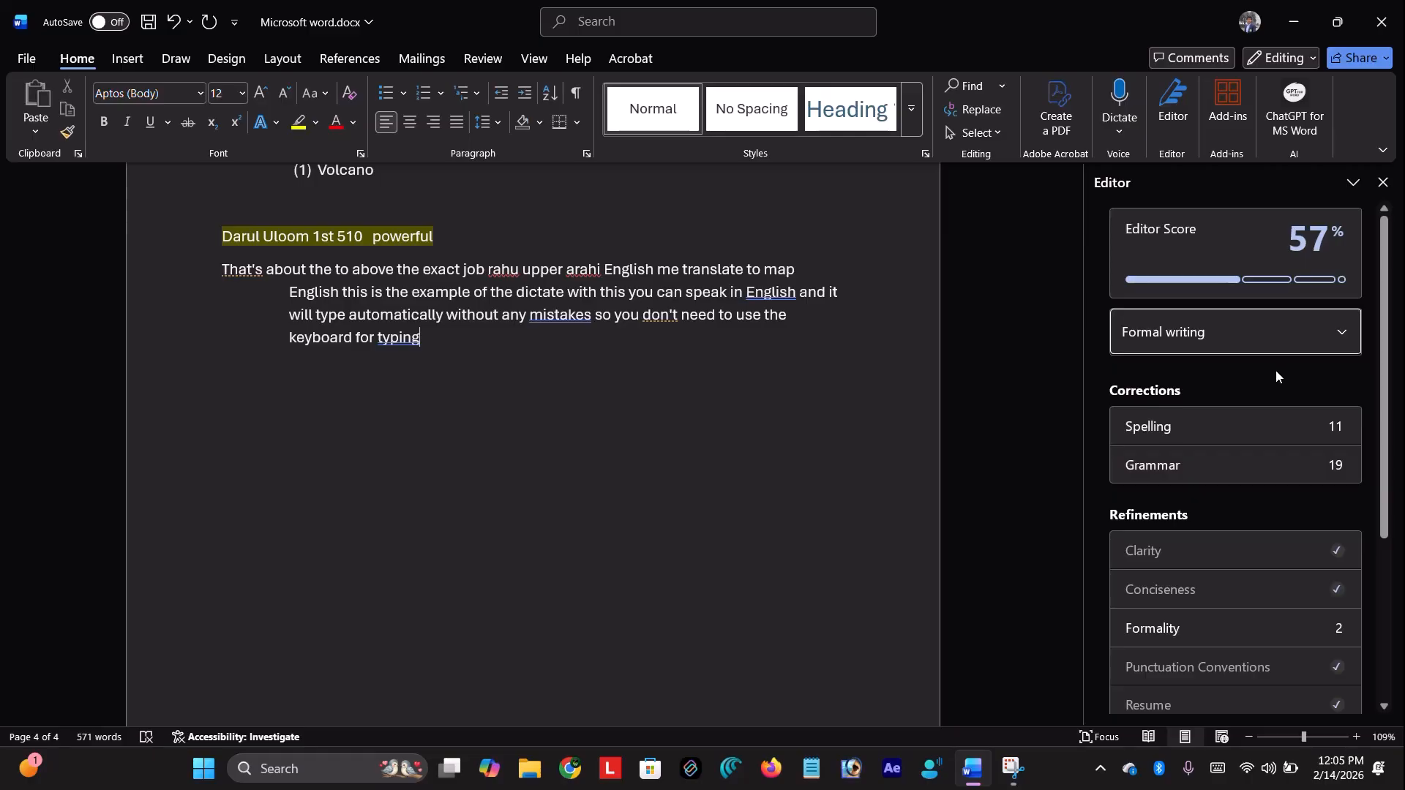
click(1305, 226)
click(1112, 228)
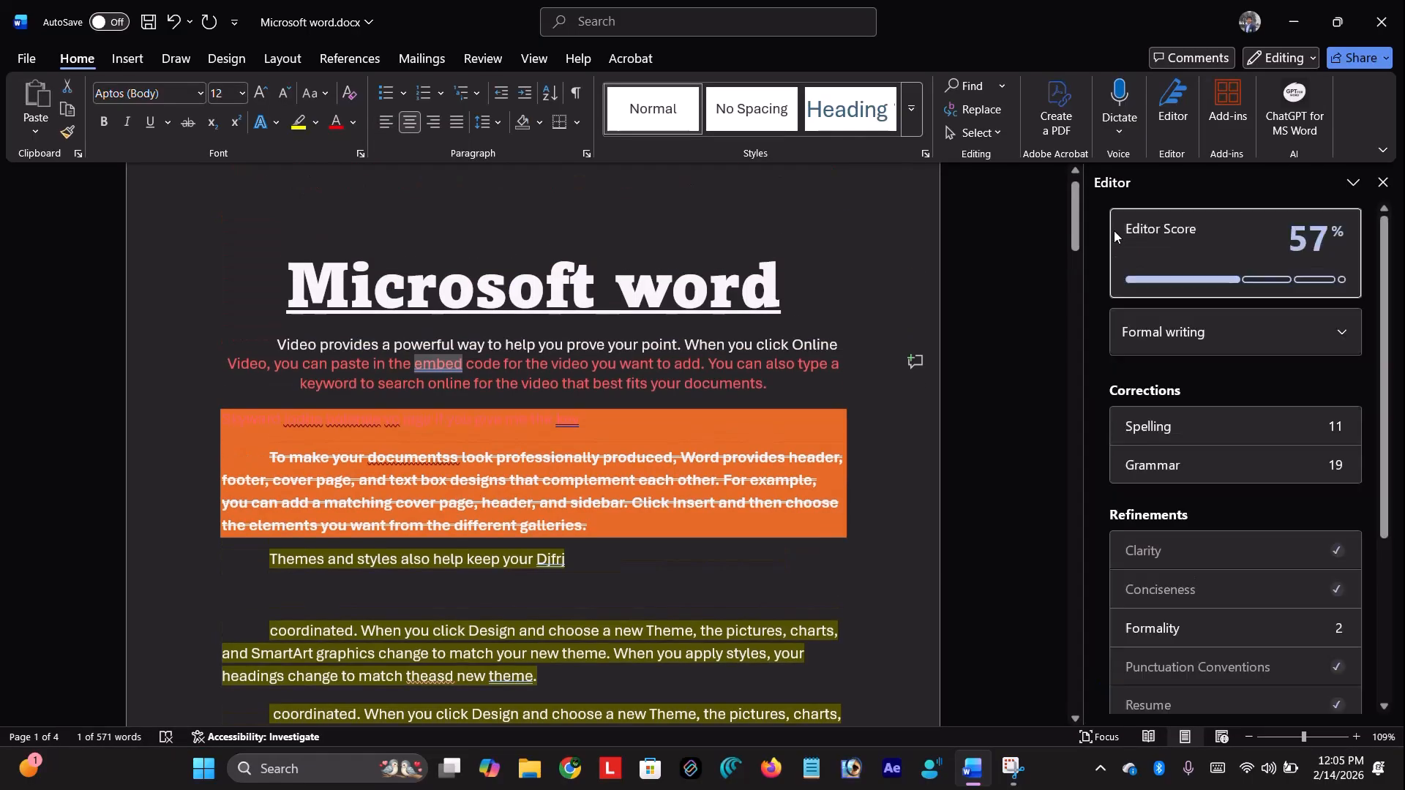
click(1339, 333)
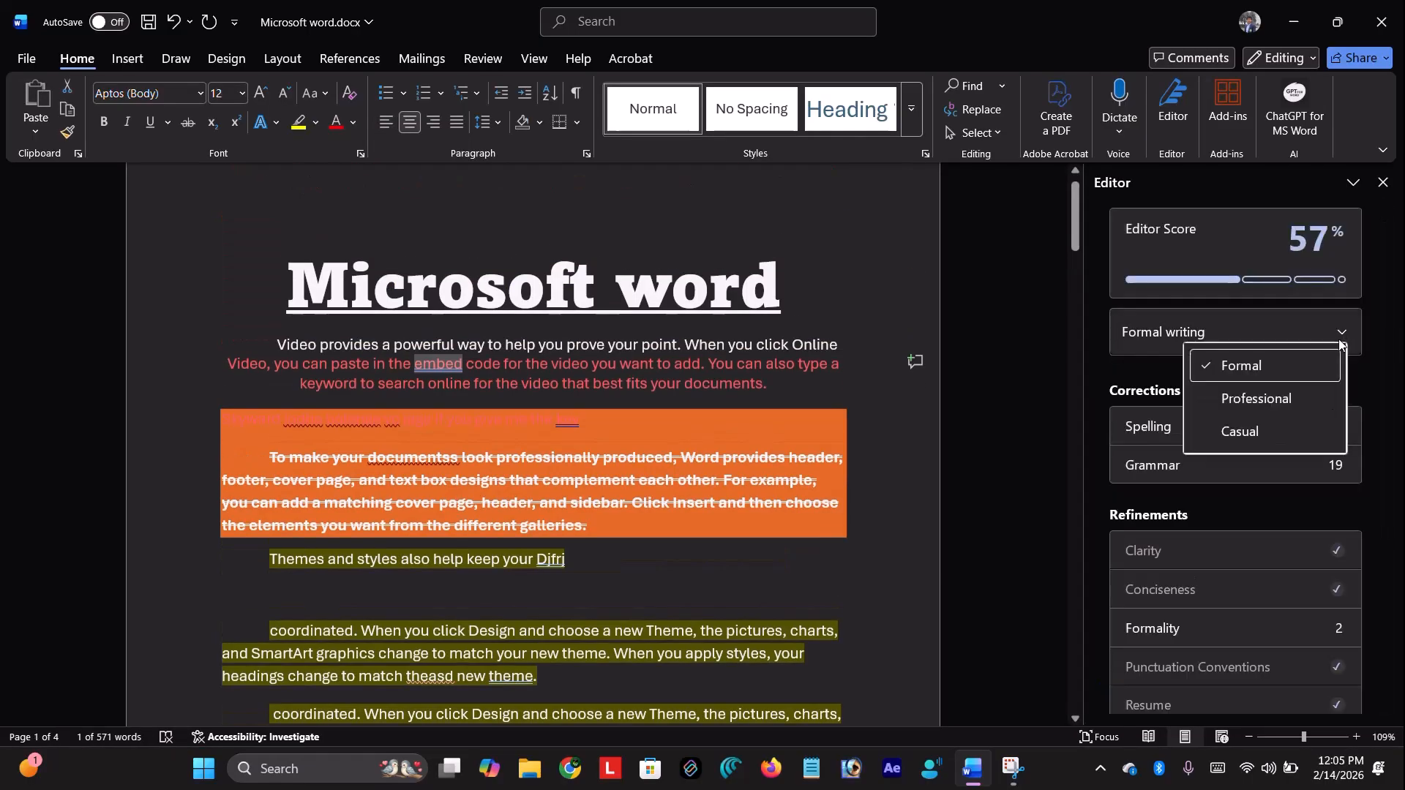
click(1301, 405)
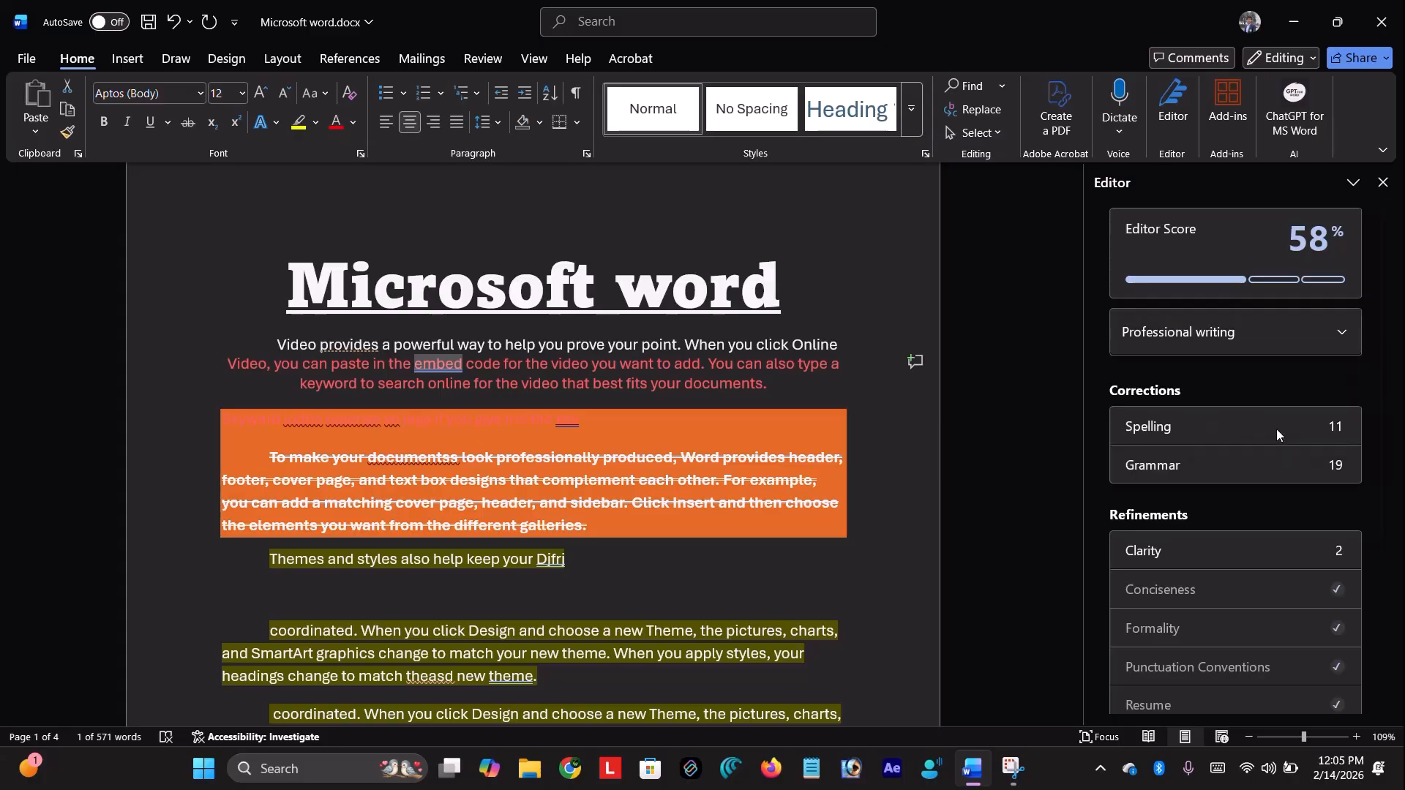
click(1284, 354)
click(1291, 334)
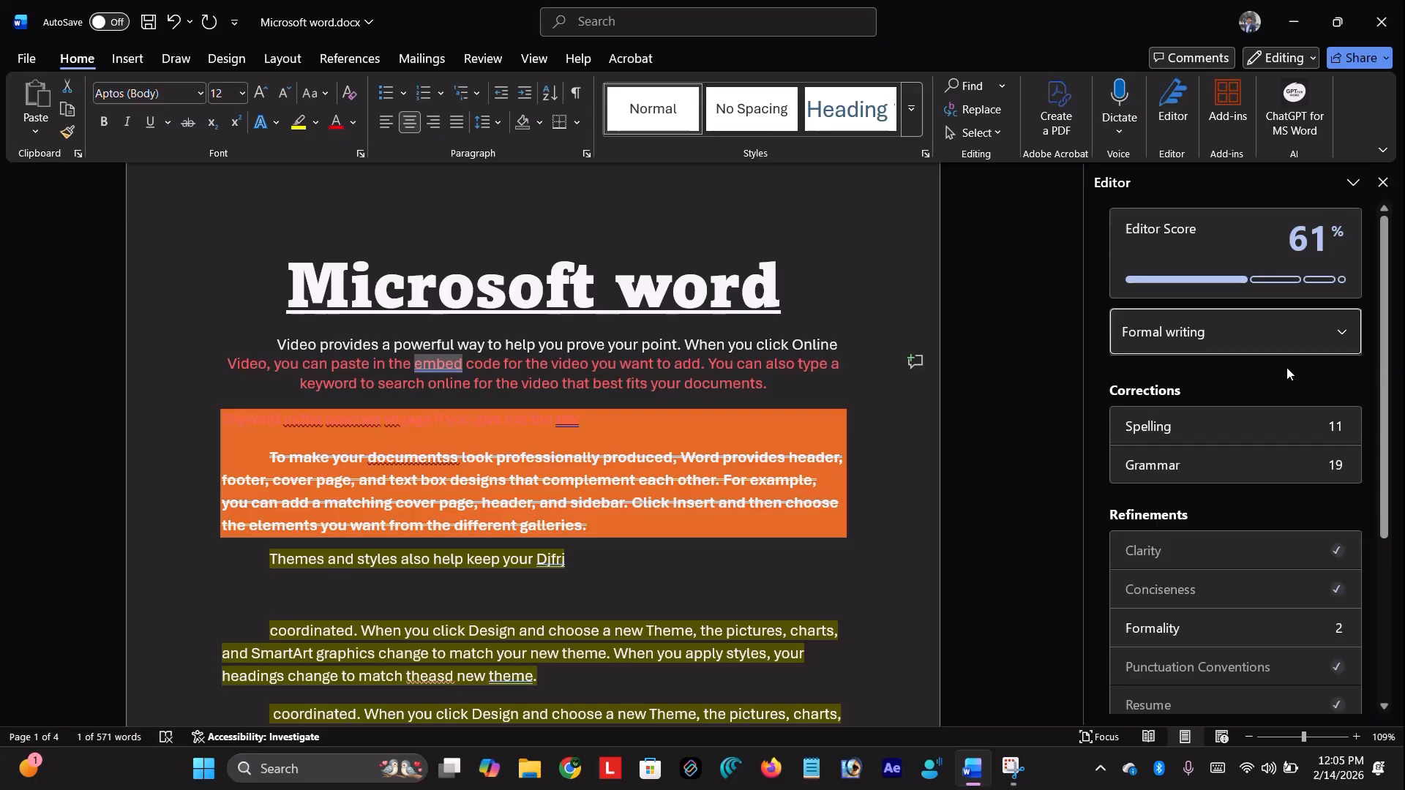
View the document's readability statistics, then start the spelling review at 'jodha'
scroll(1181, 519, down, 3)
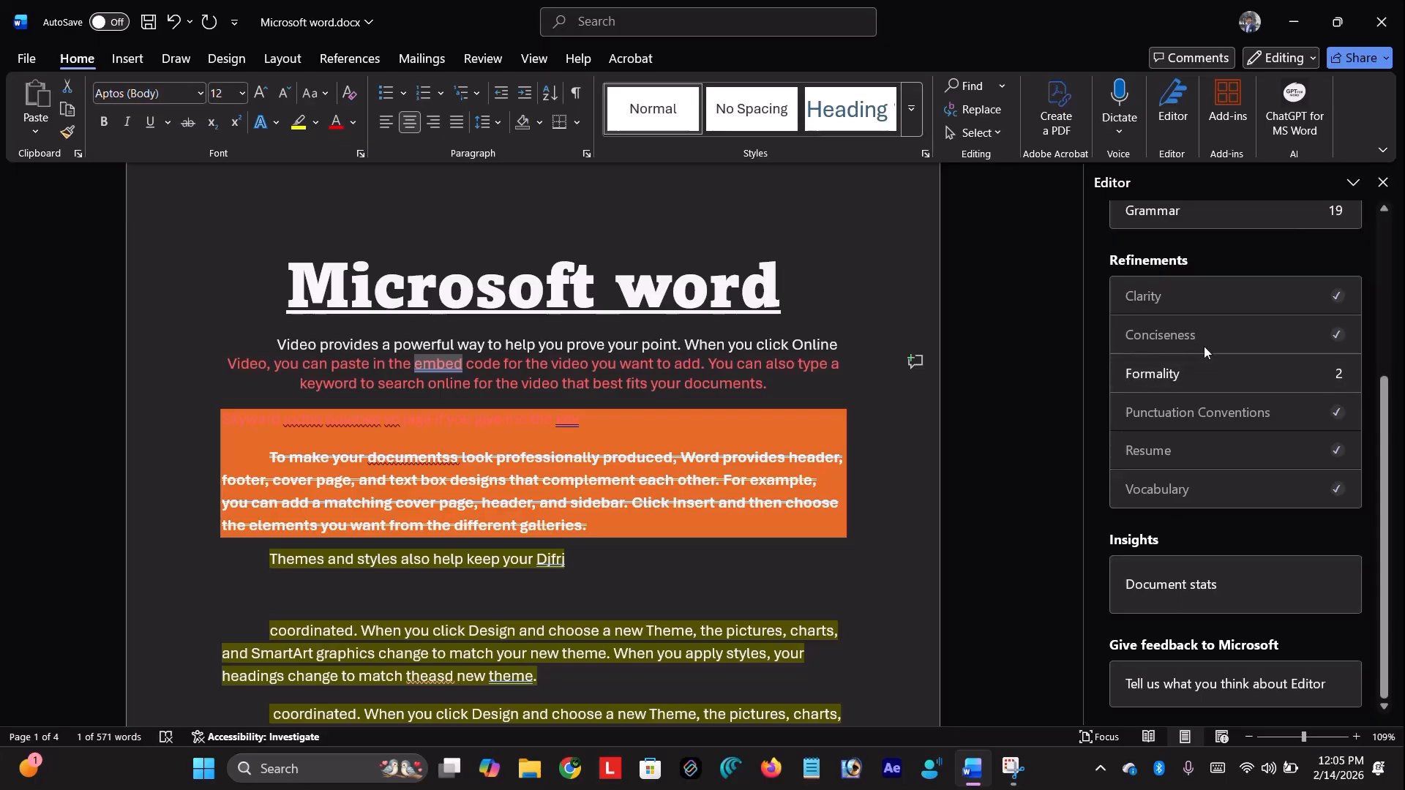
click(1184, 582)
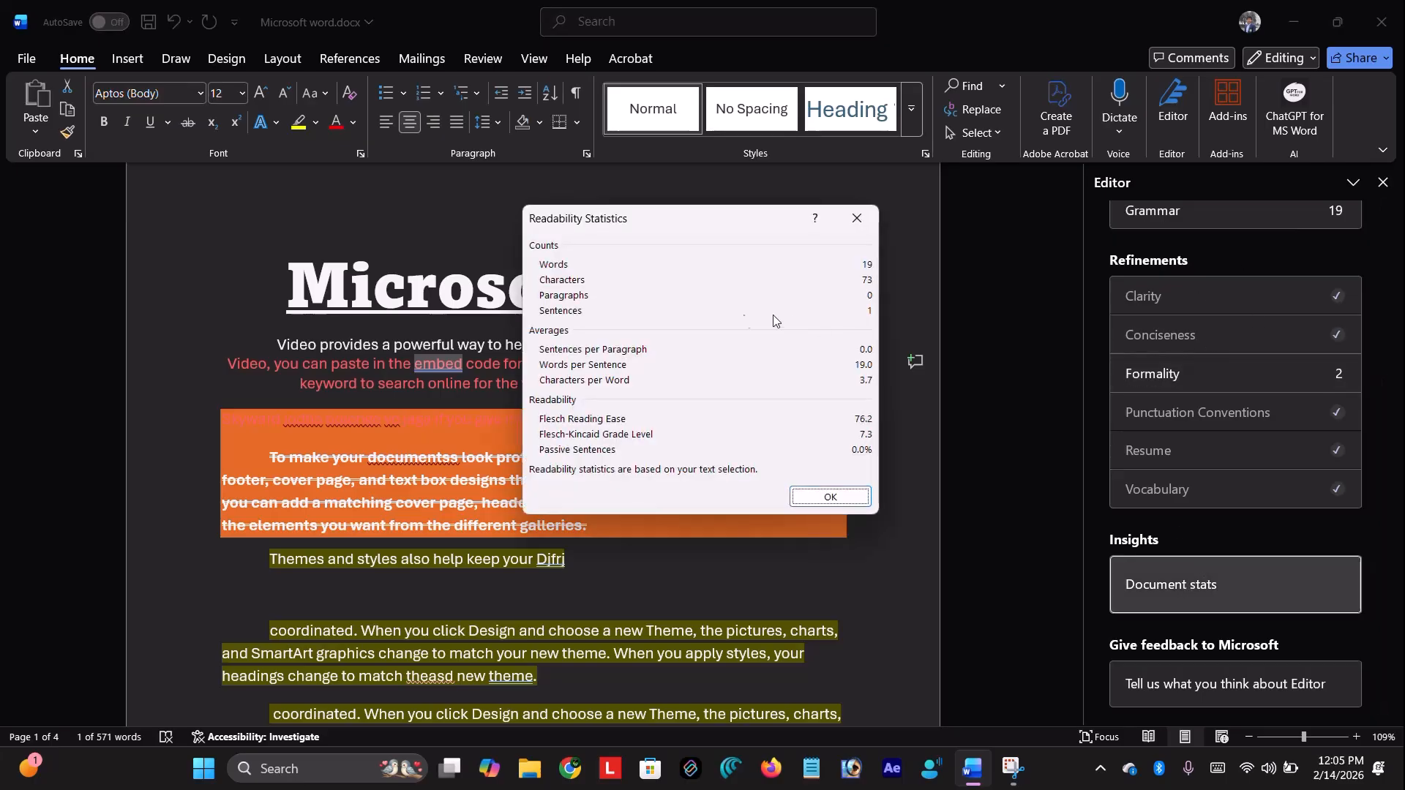
click(812, 505)
scroll(1309, 578, up, 1)
scroll(1309, 578, up, 2)
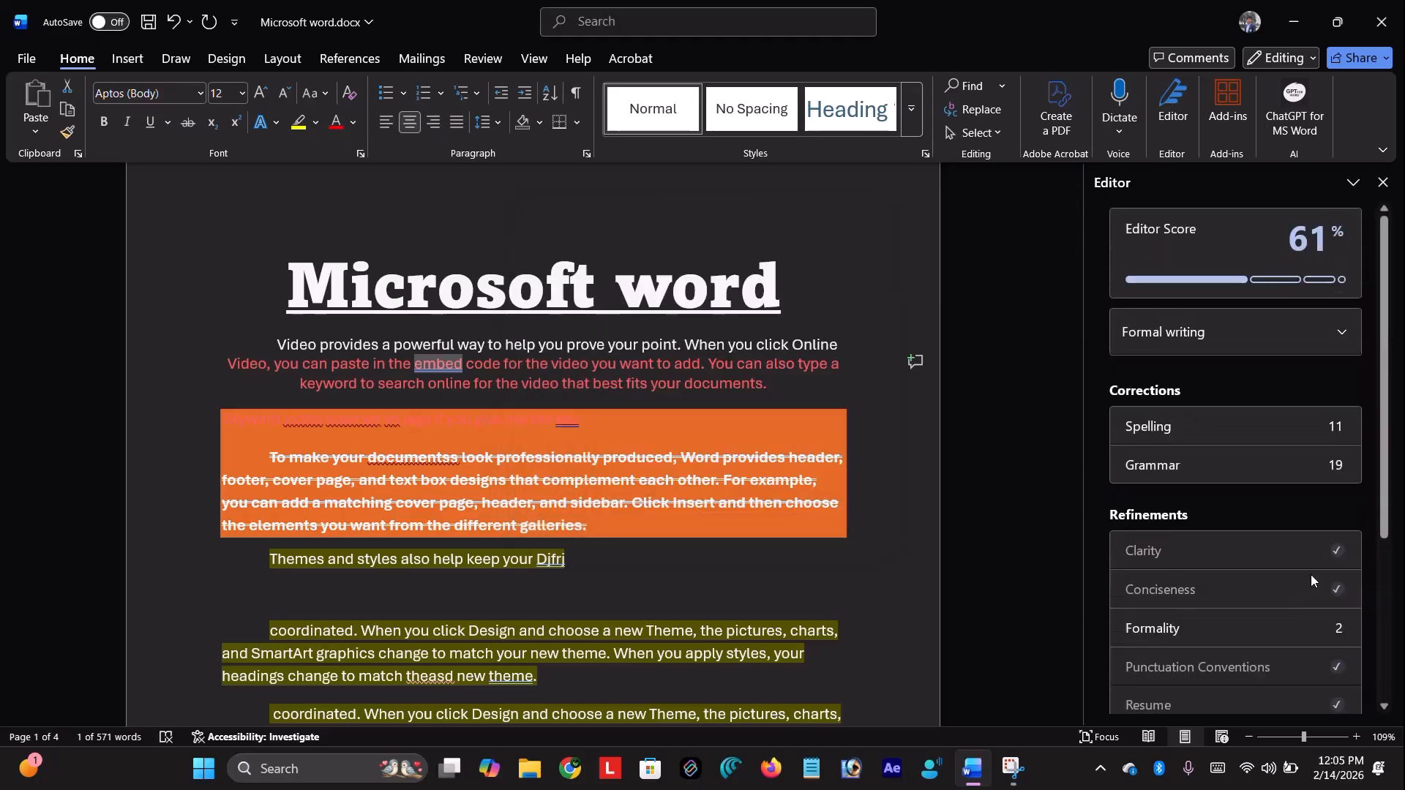
click(1219, 428)
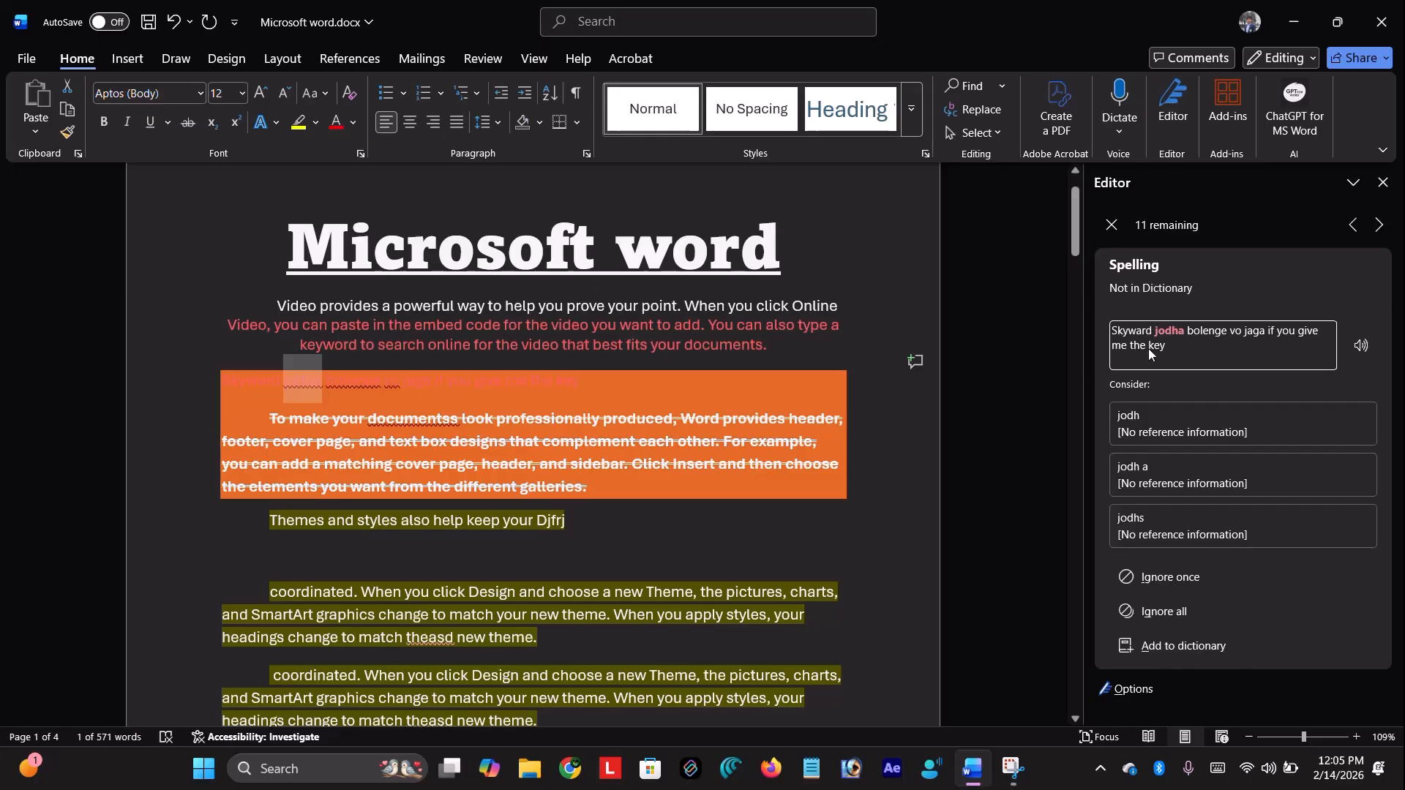
Step through spelling issues, viewing suggestions for 'documentss' and 'theasd'
click(1381, 225)
click(1381, 225)
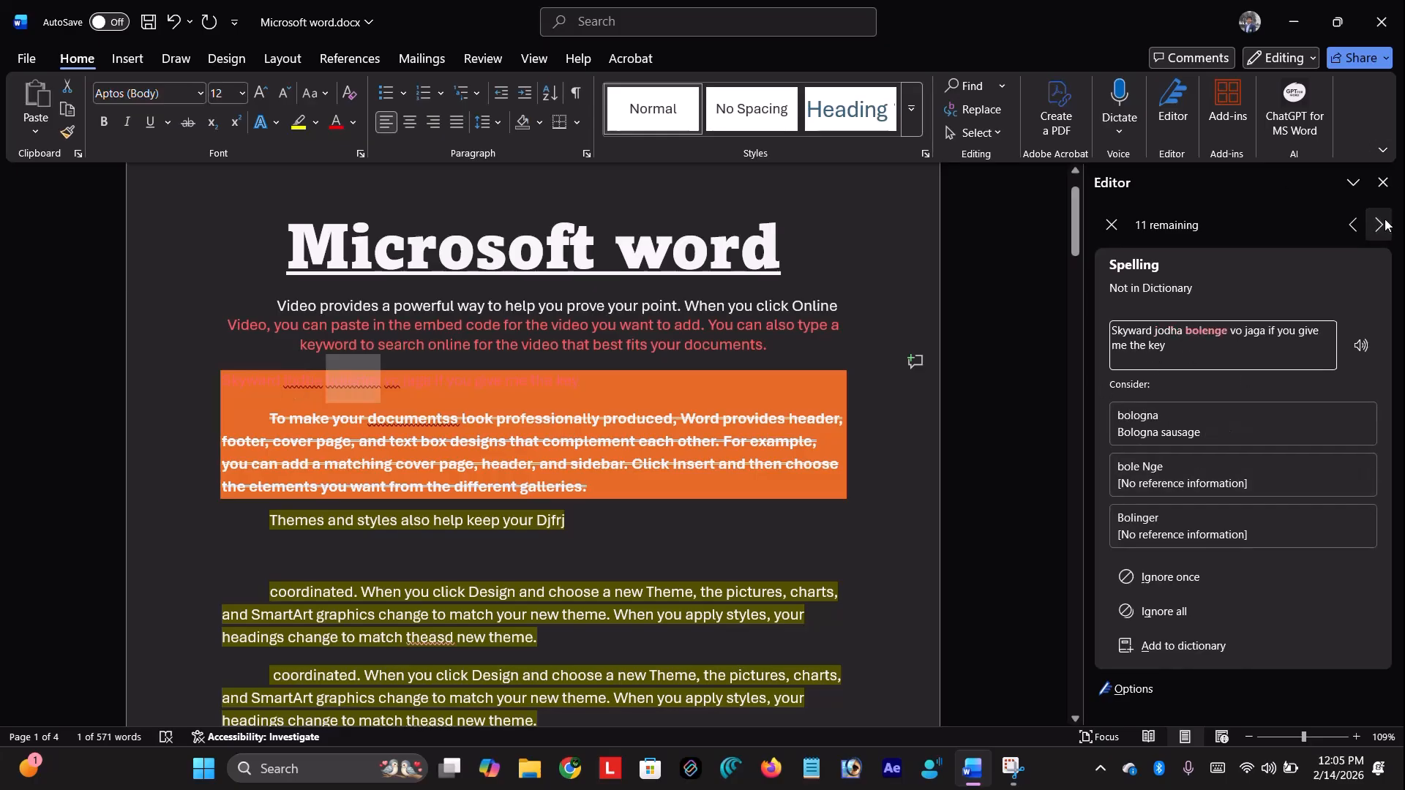
click(1382, 224)
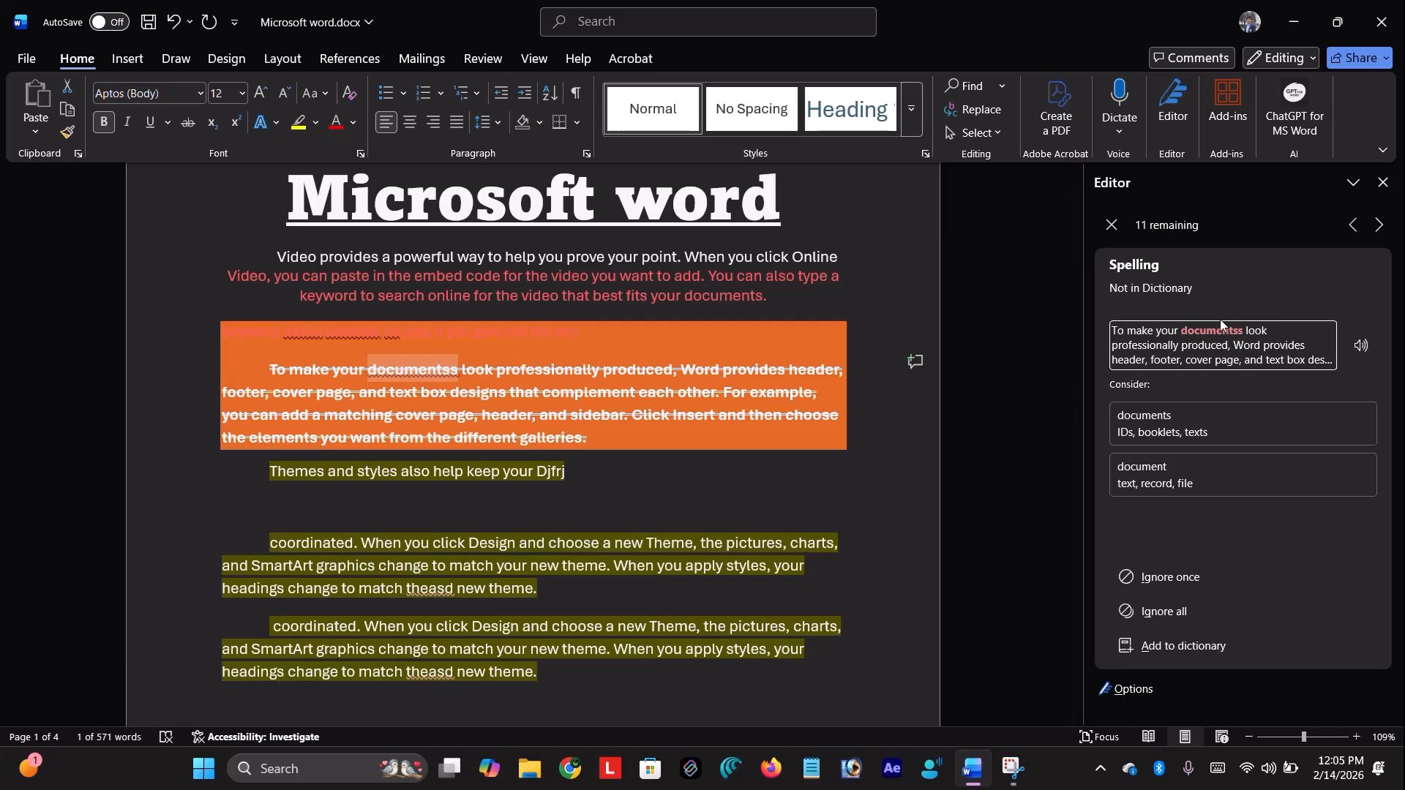
click(439, 375)
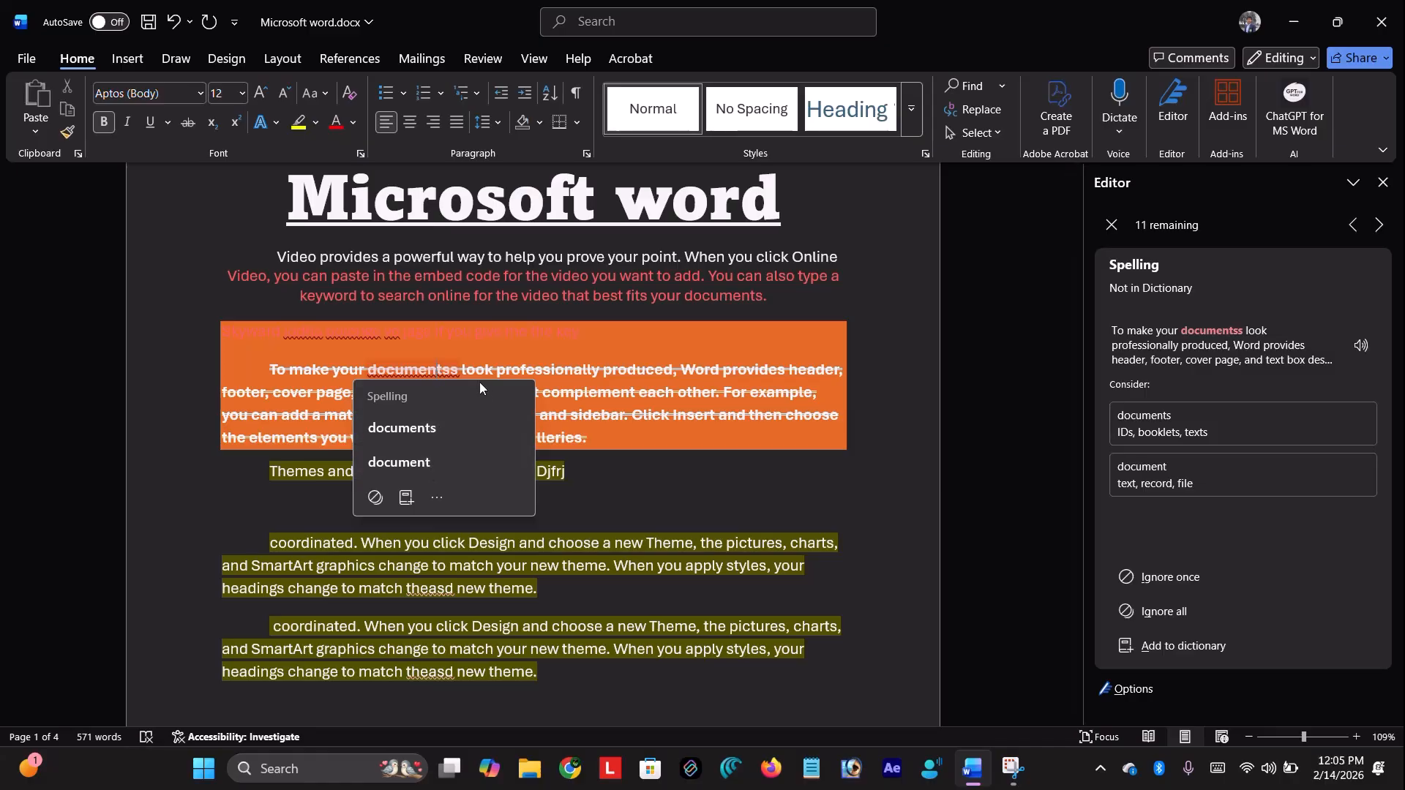
click(1380, 224)
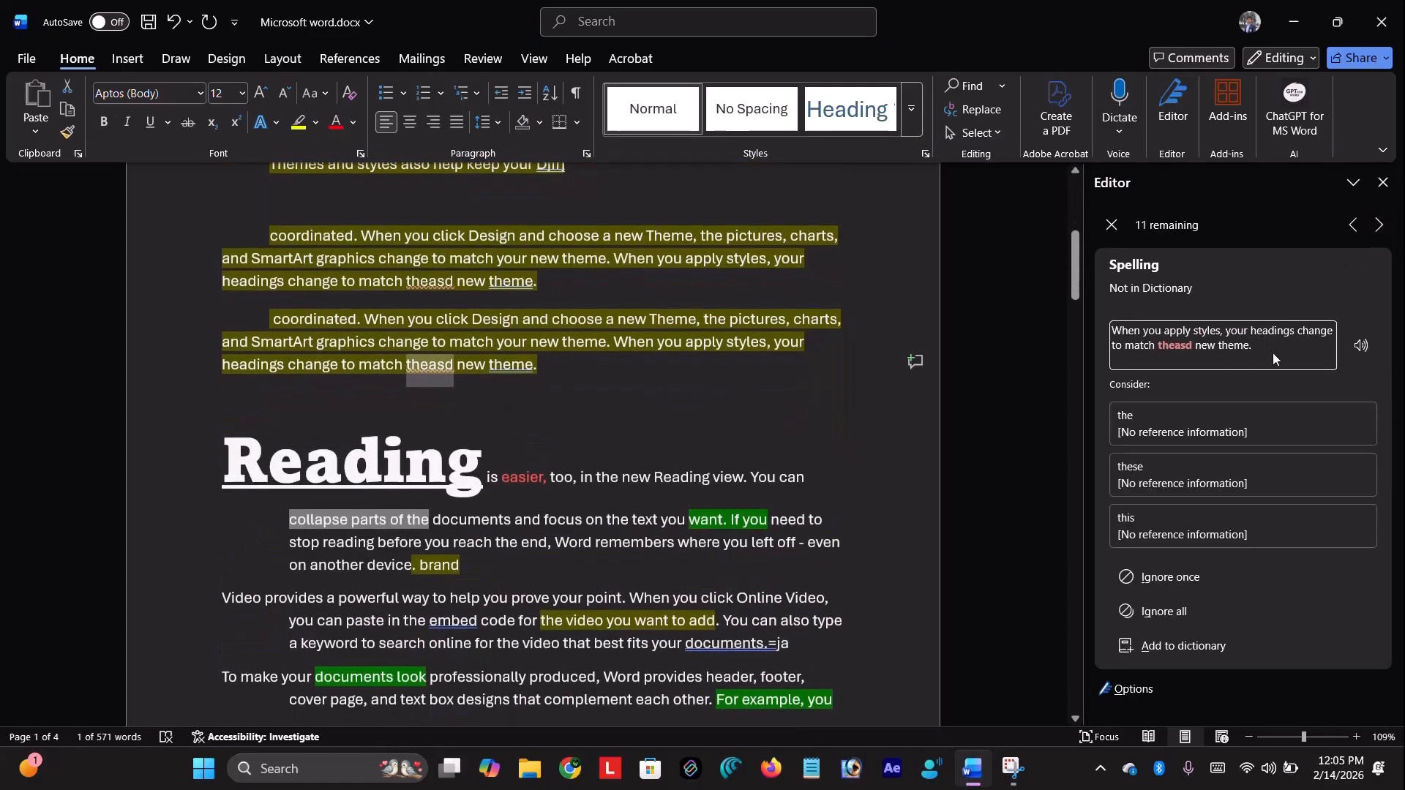
click(1127, 226)
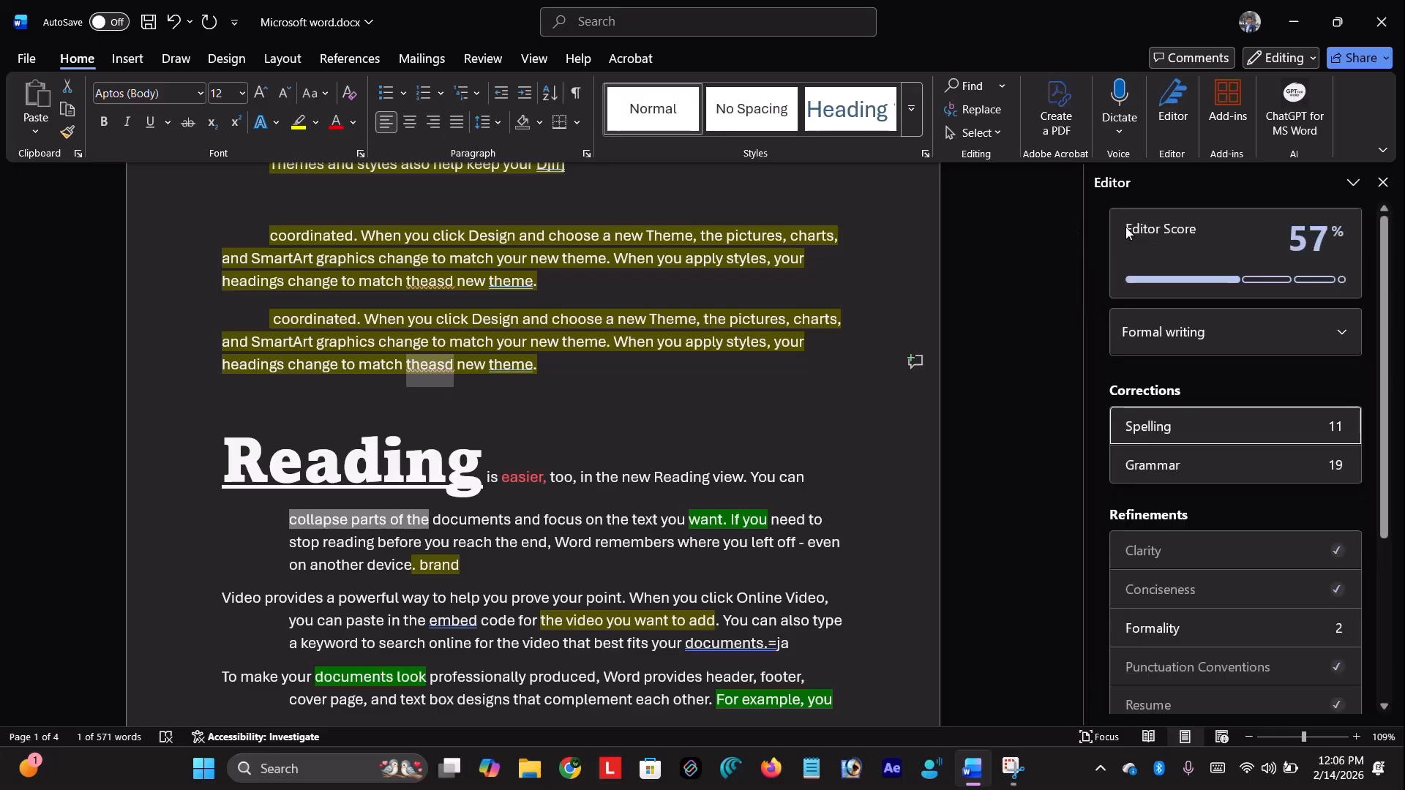
Under Formality, change the flagged That's to 'That is', raising the score to 60%
scroll(1279, 399, down, 3)
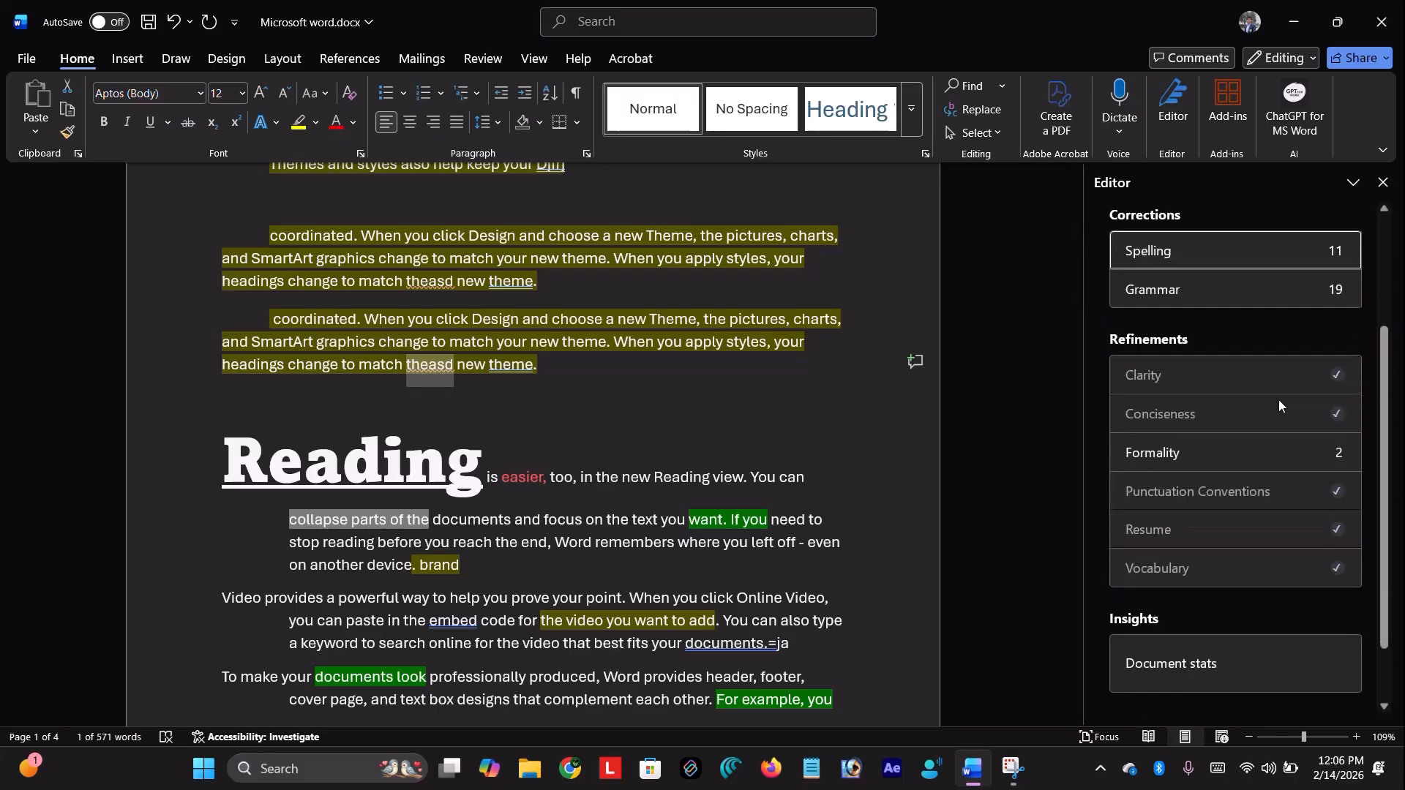
click(1252, 439)
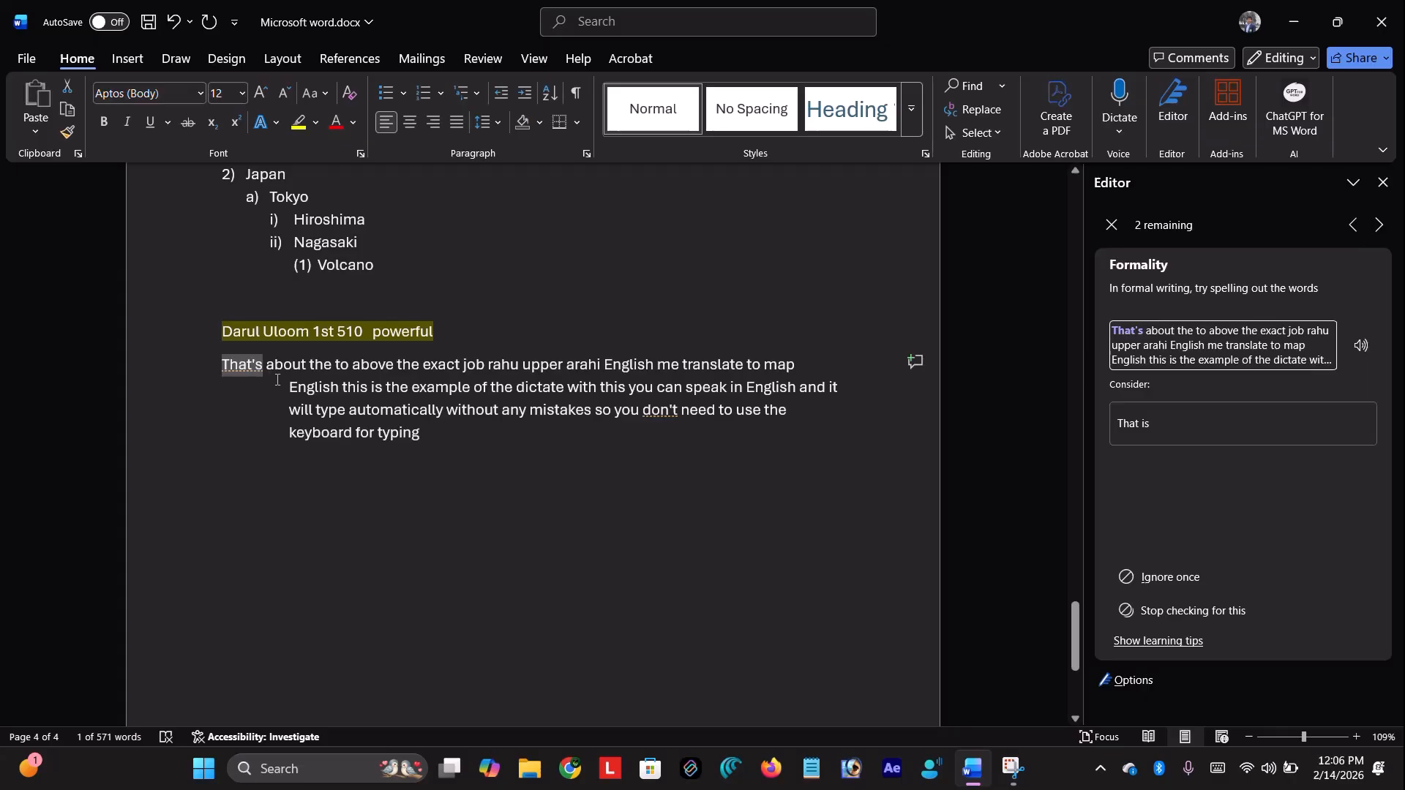
click(248, 369)
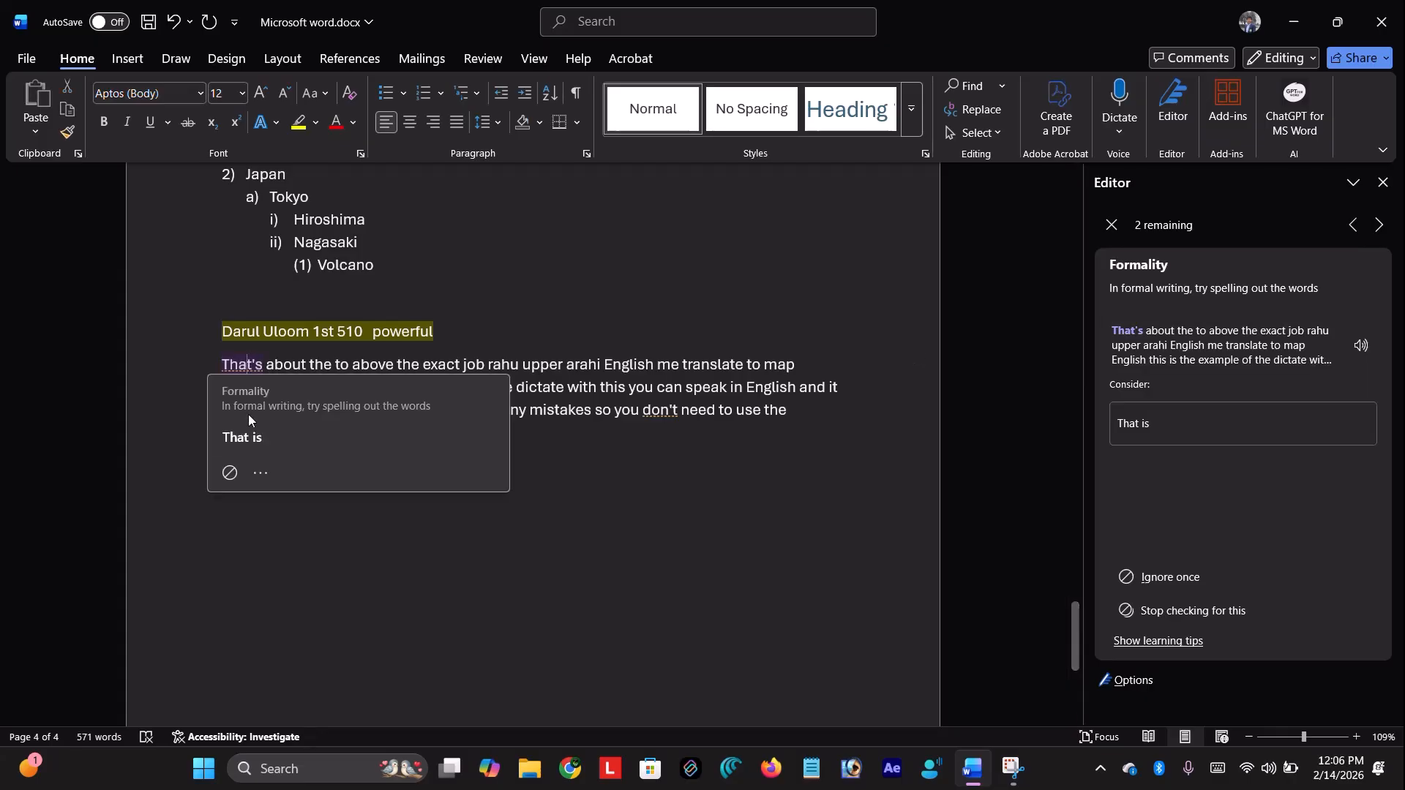
click(249, 435)
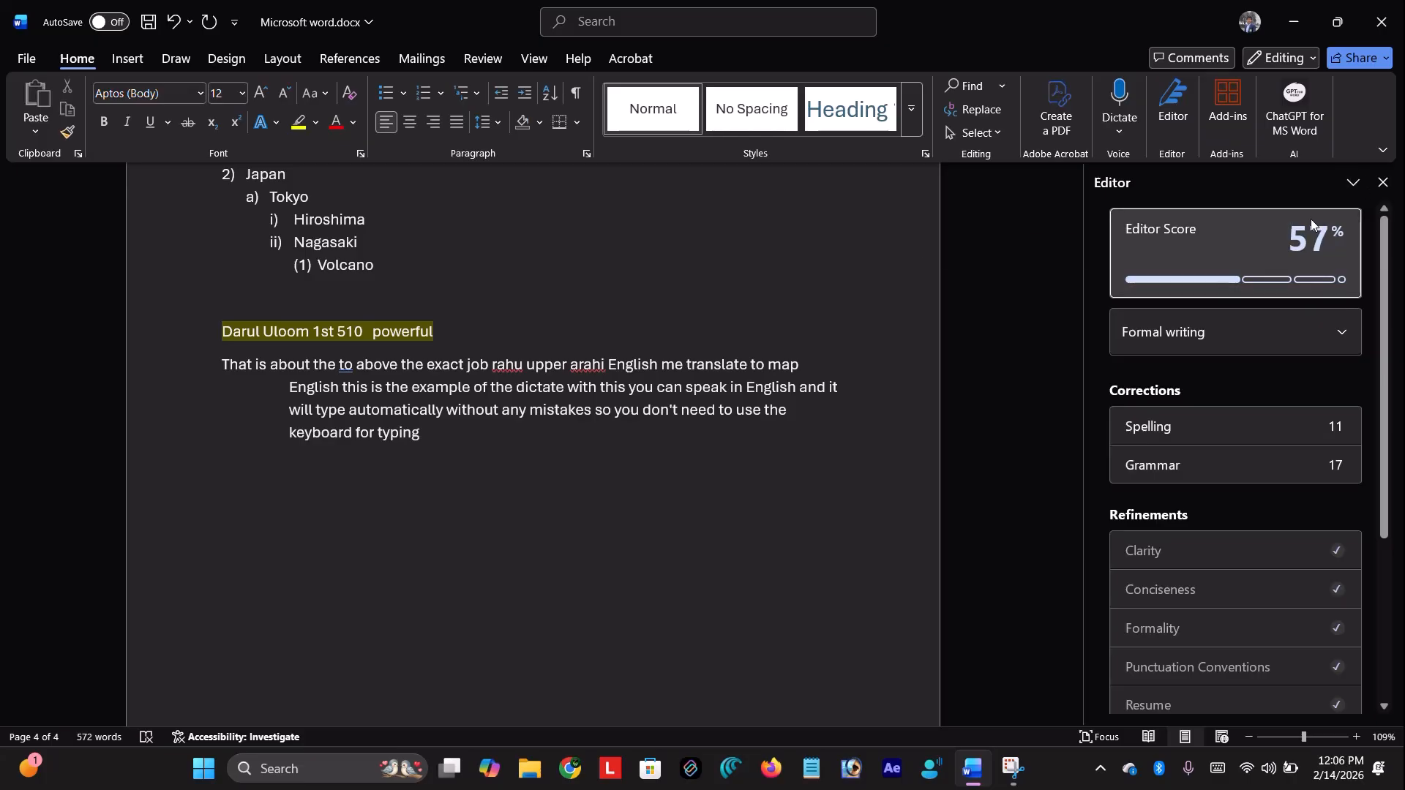
mouse_move(1311, 218)
mouse_move(1294, 240)
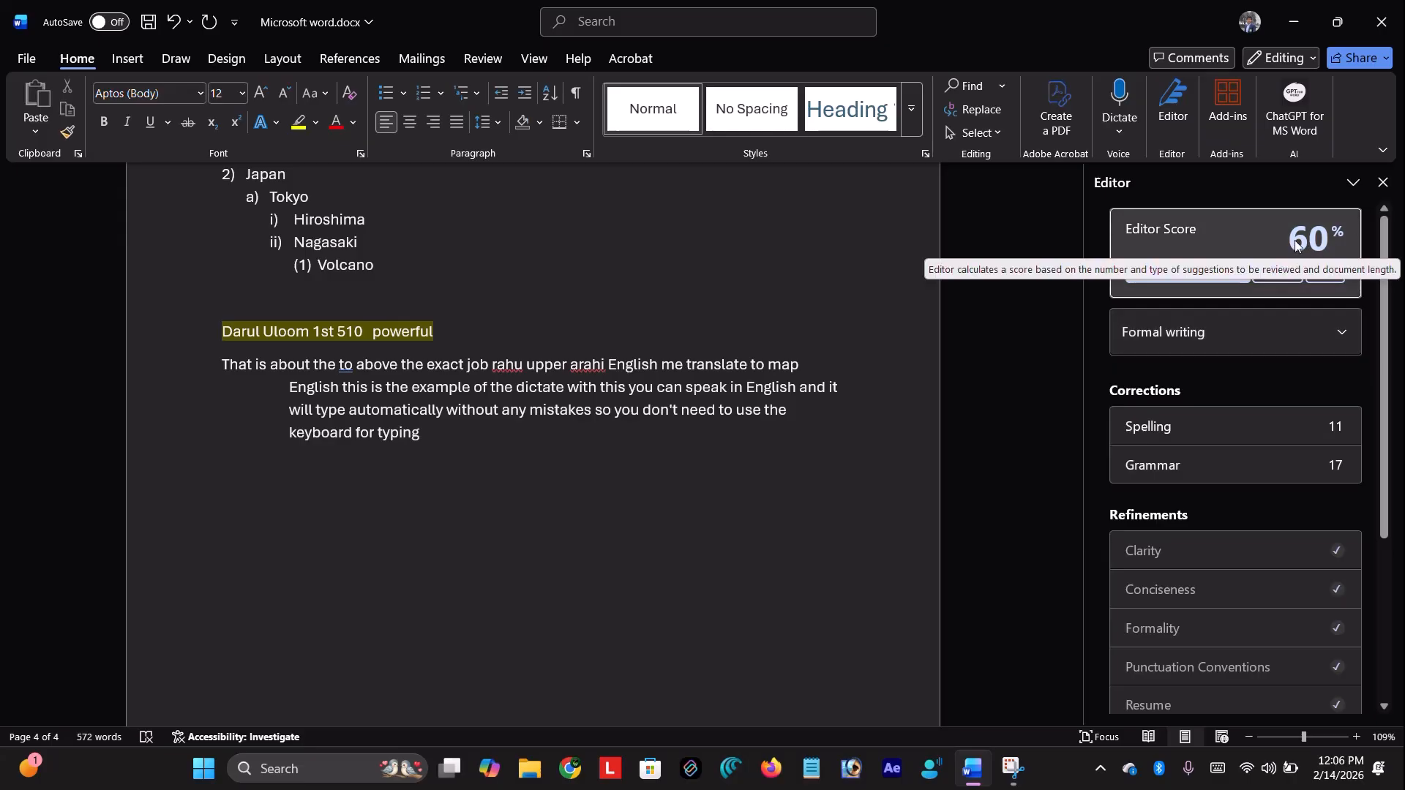
scroll(730, 374, up, 15)
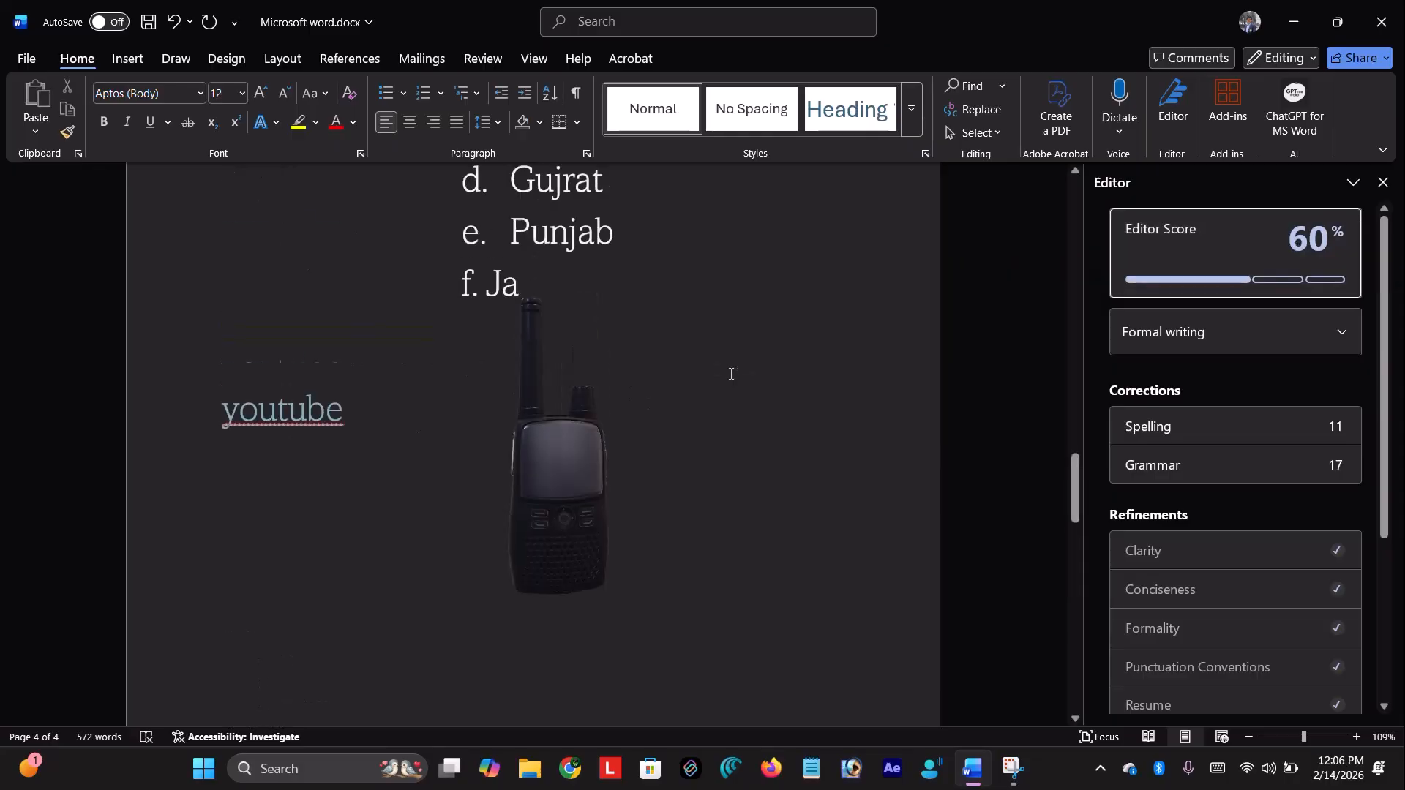
scroll(731, 374, up, 15)
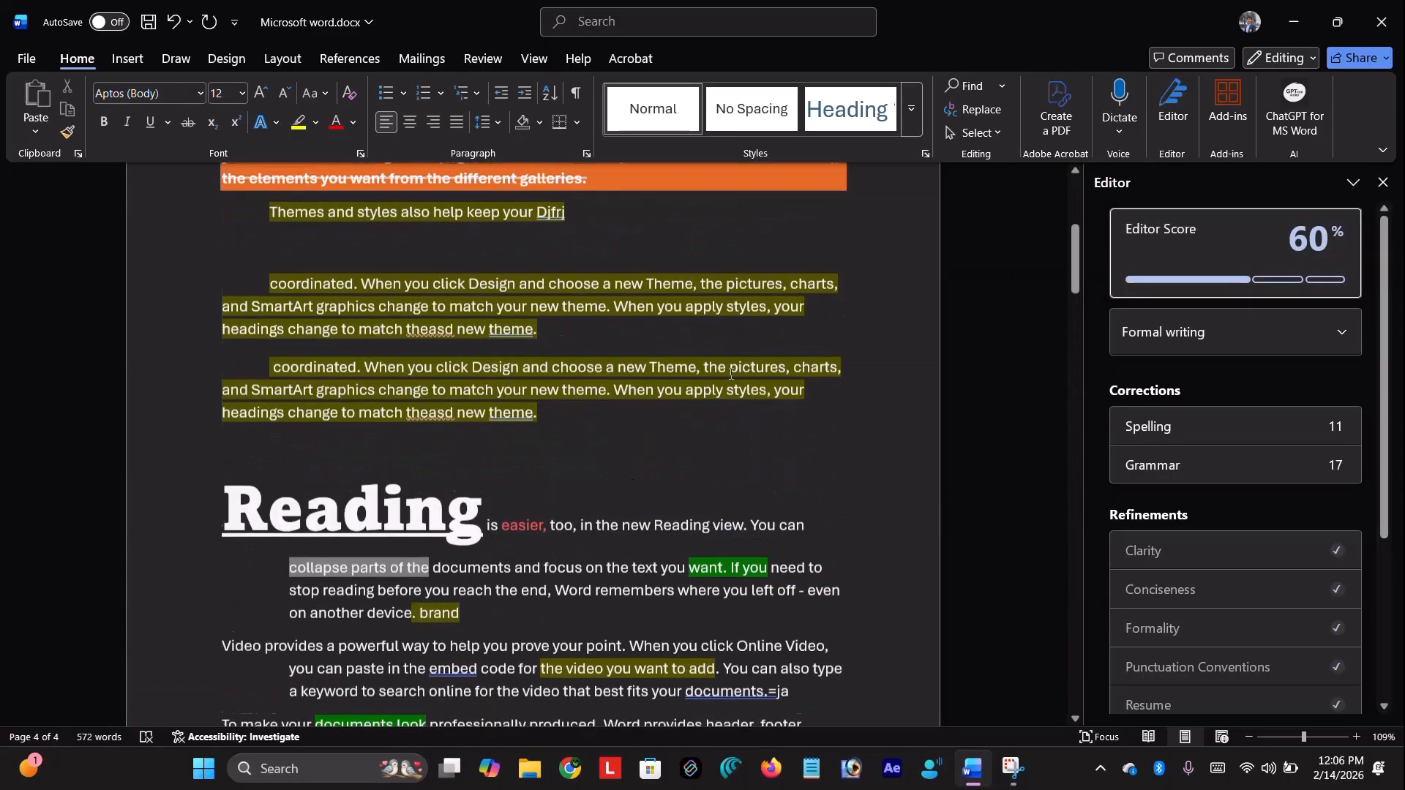
Close Editor and browse Popular Add-ins such as ChatGPT for MS Word, LanguageTool and Wordtune
click(1185, 113)
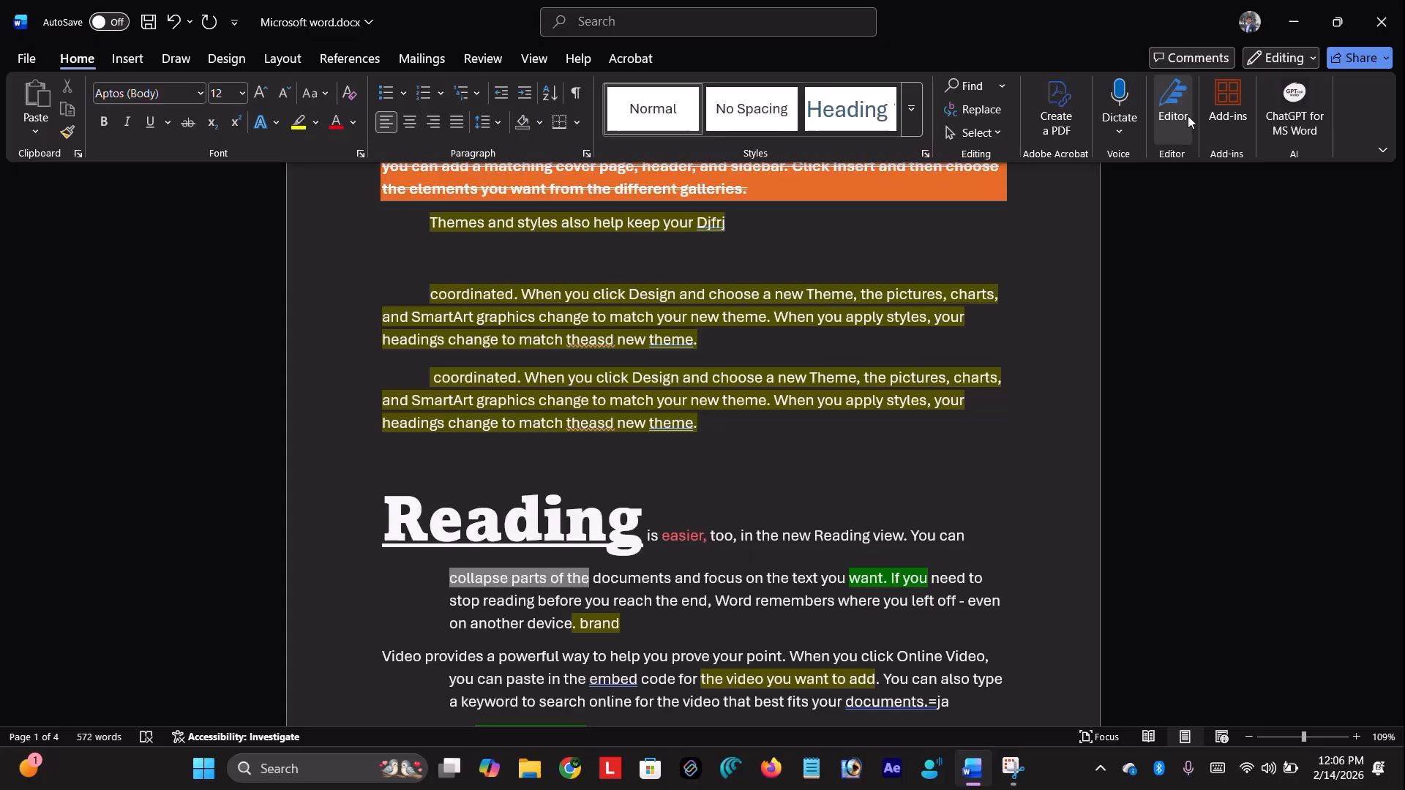
click(1236, 126)
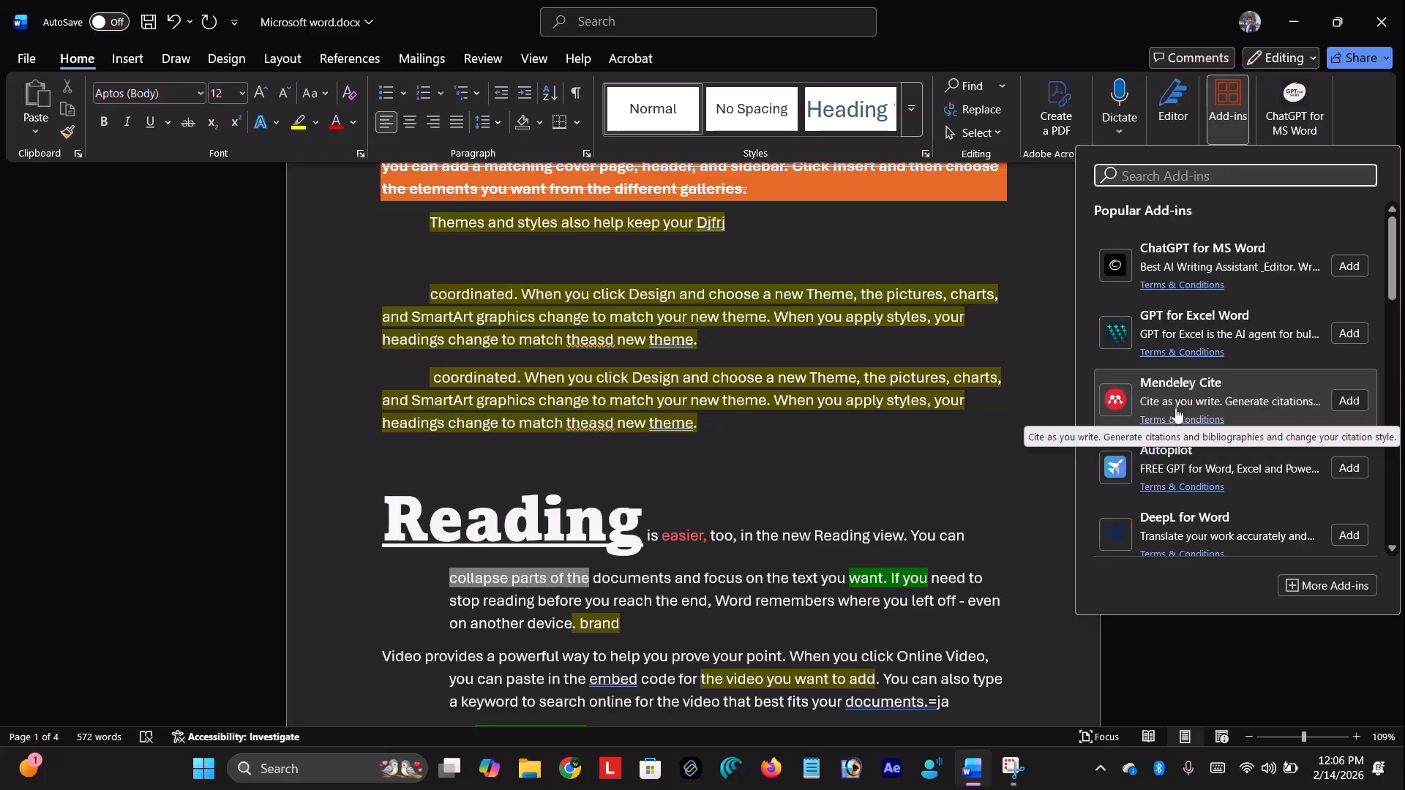
scroll(1176, 414, down, 3)
scroll(1176, 414, down, 5)
scroll(1186, 414, down, 2)
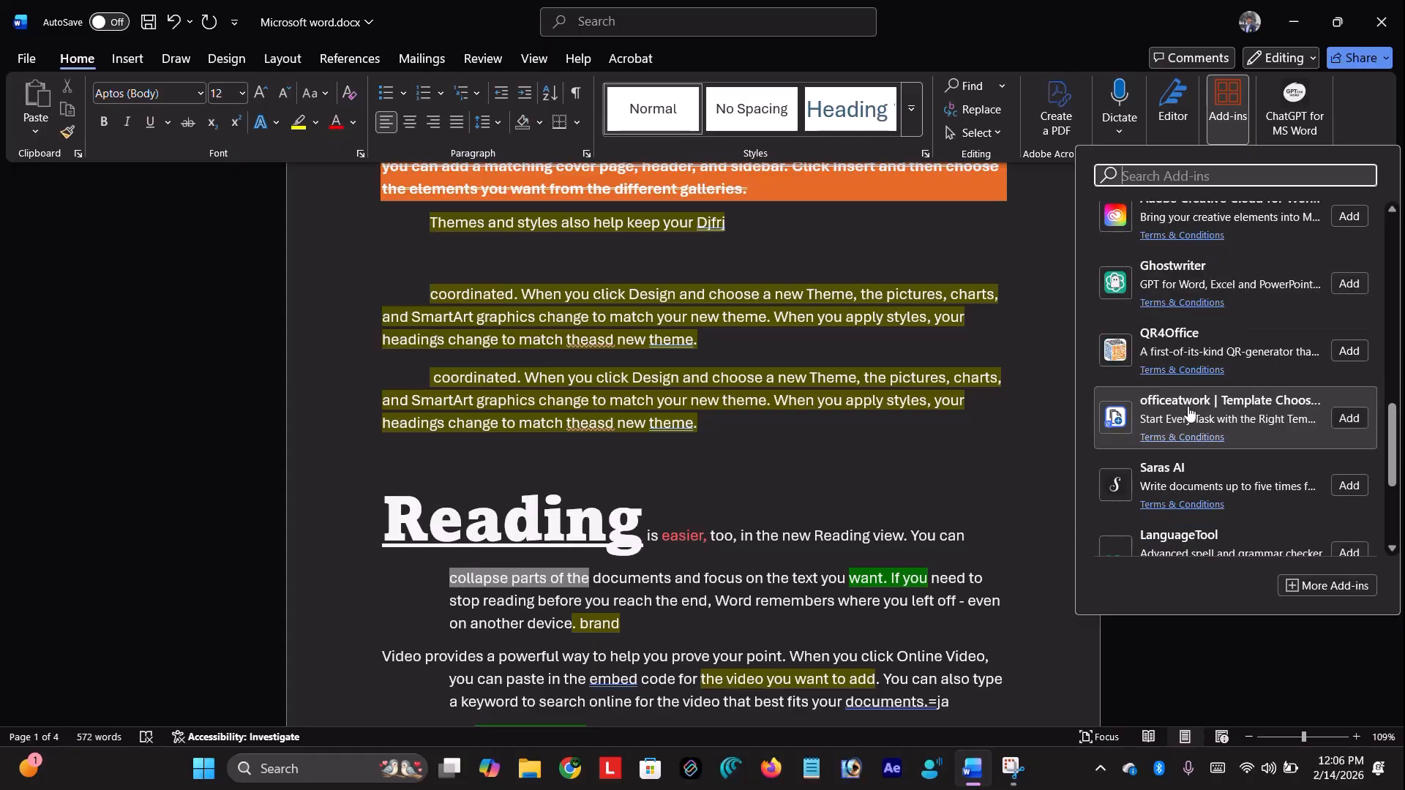
scroll(1200, 278, down, 4)
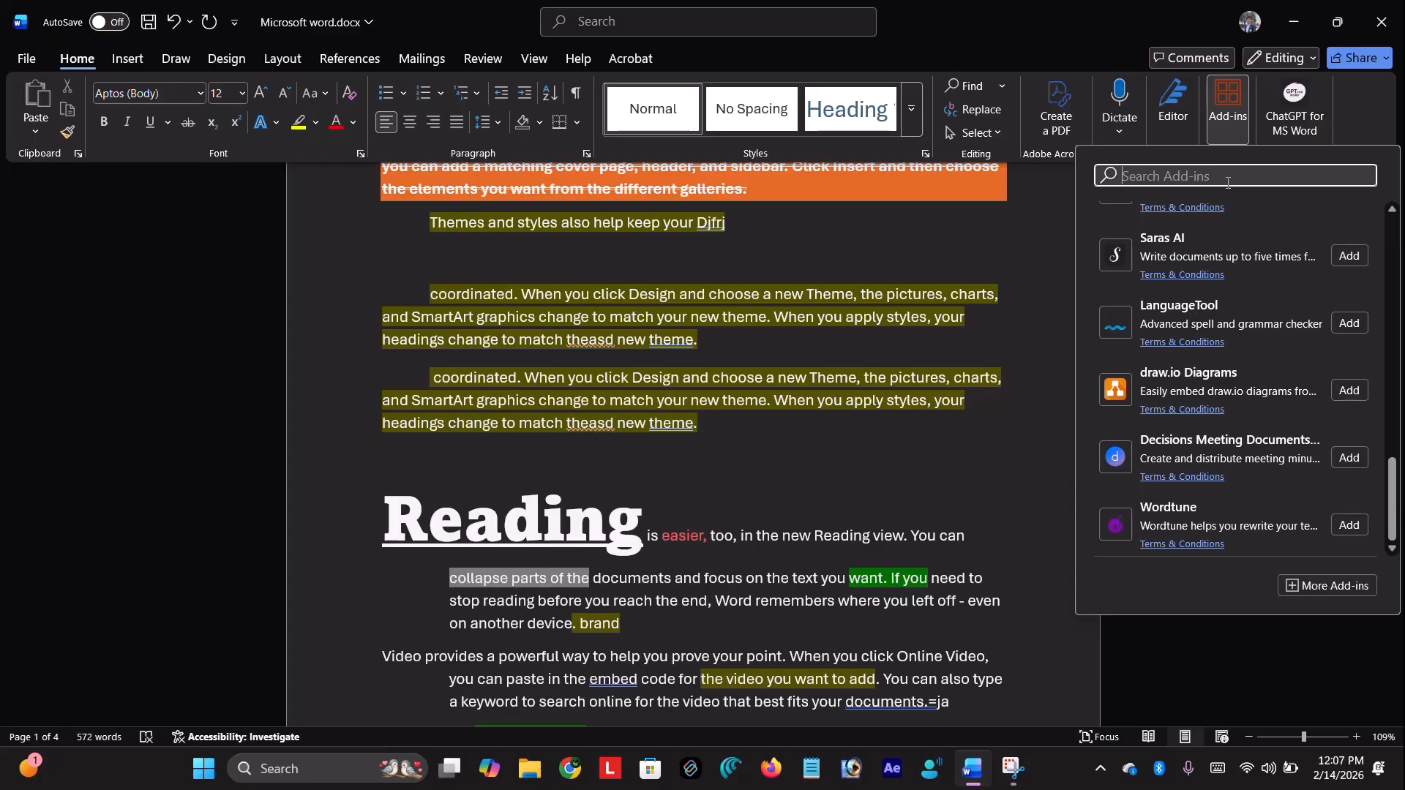
Search the add-ins for 'chatgpt' to find ChatGPT for MS Word
text(cht)
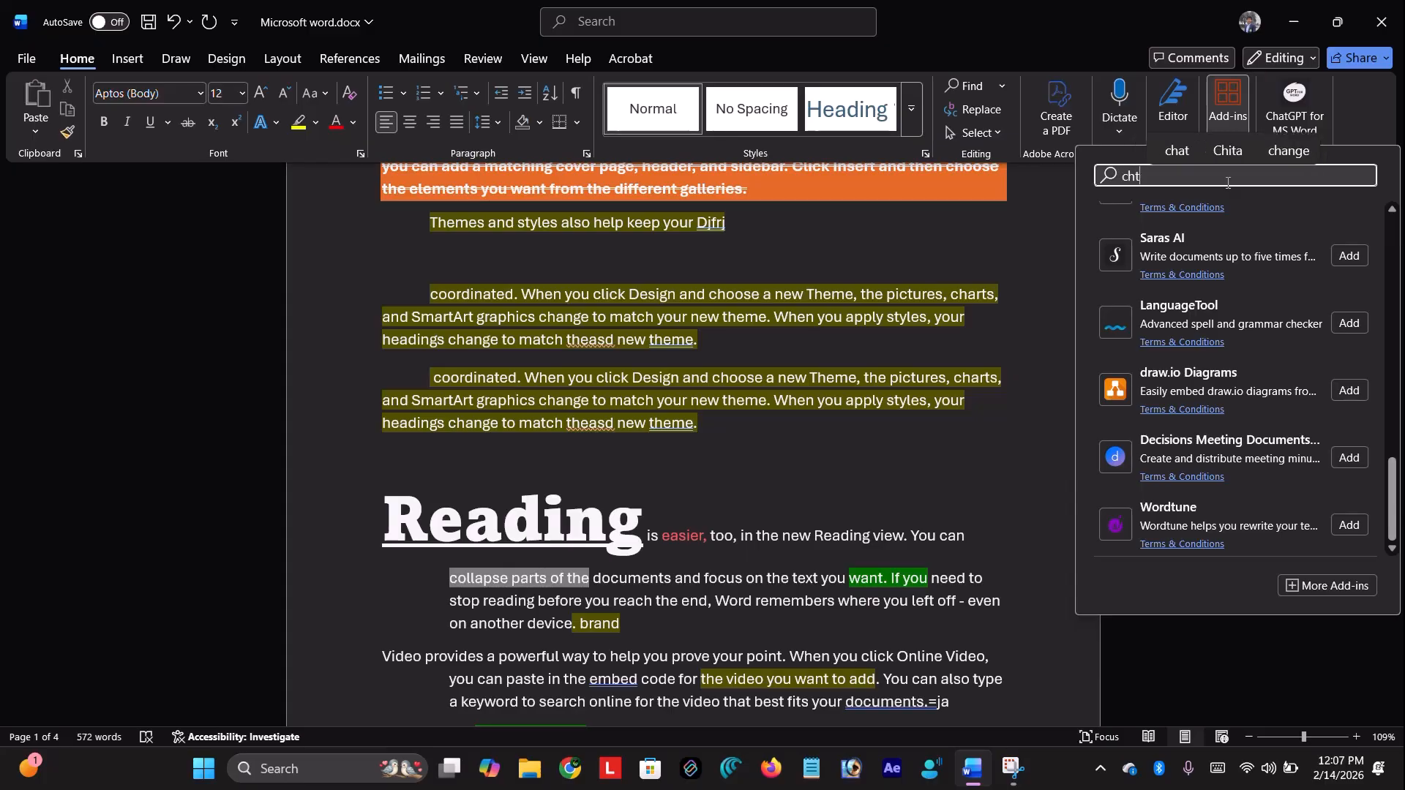
key(Up)
key(Return)
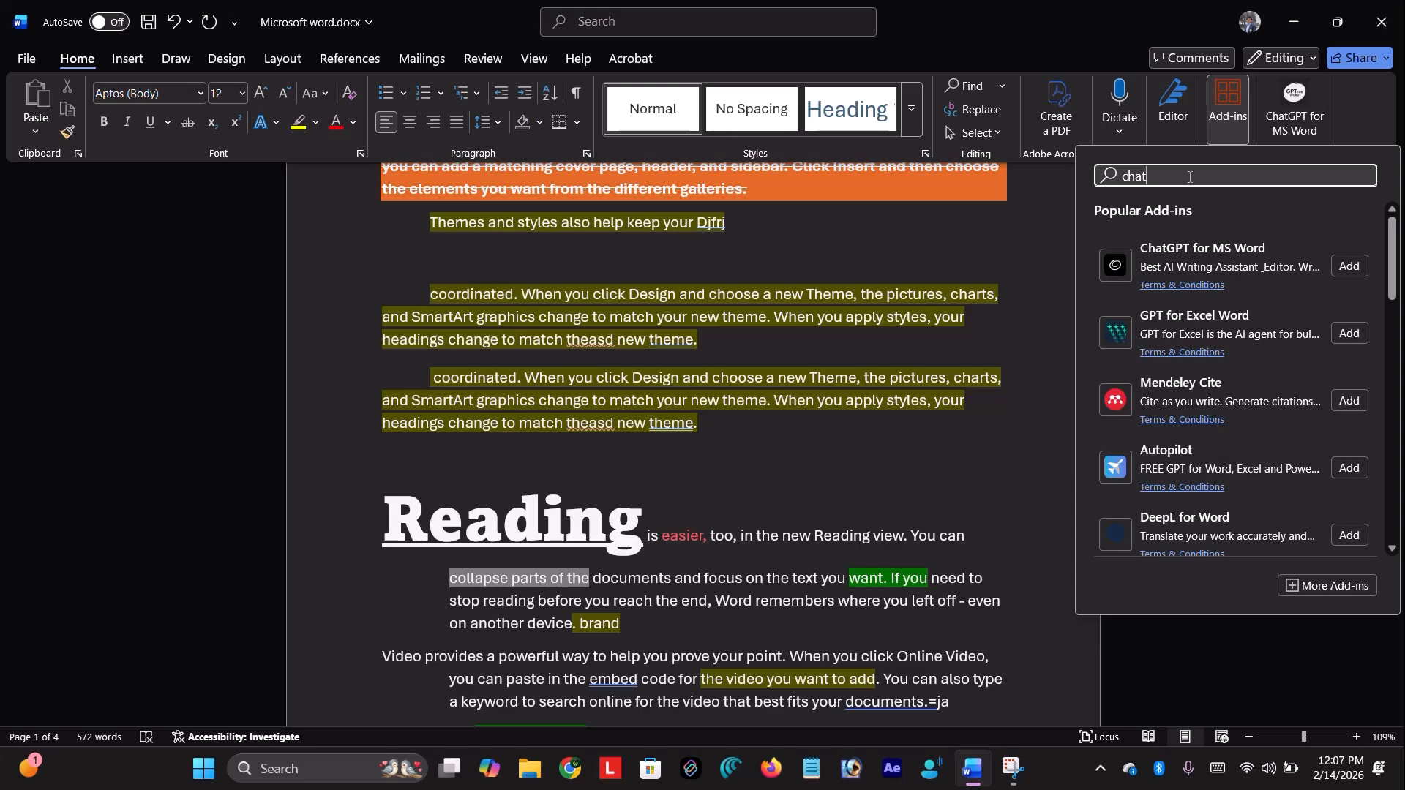
text(gpt)
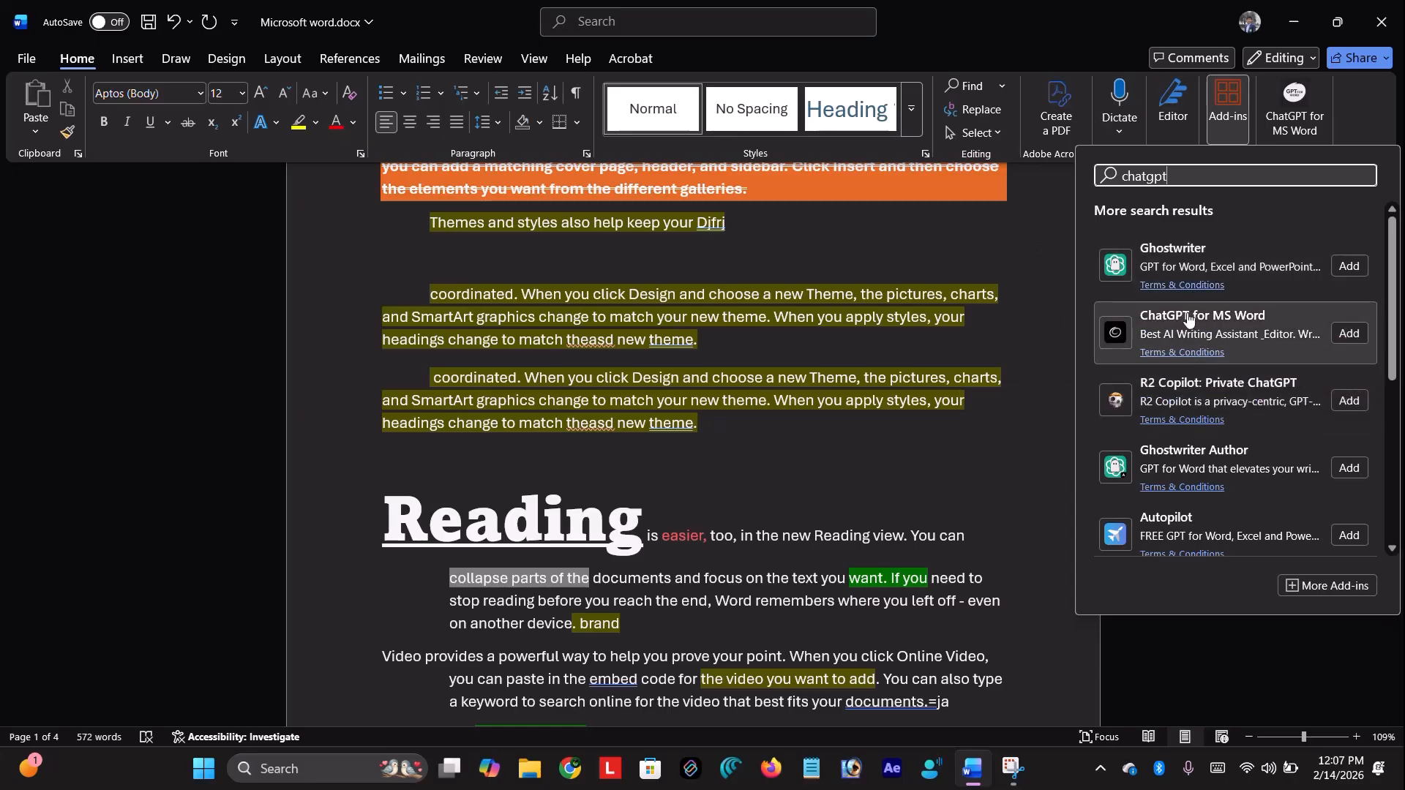
Add the ChatGPT for MS Word add-in and reopen its pane from the ribbon
click(1348, 334)
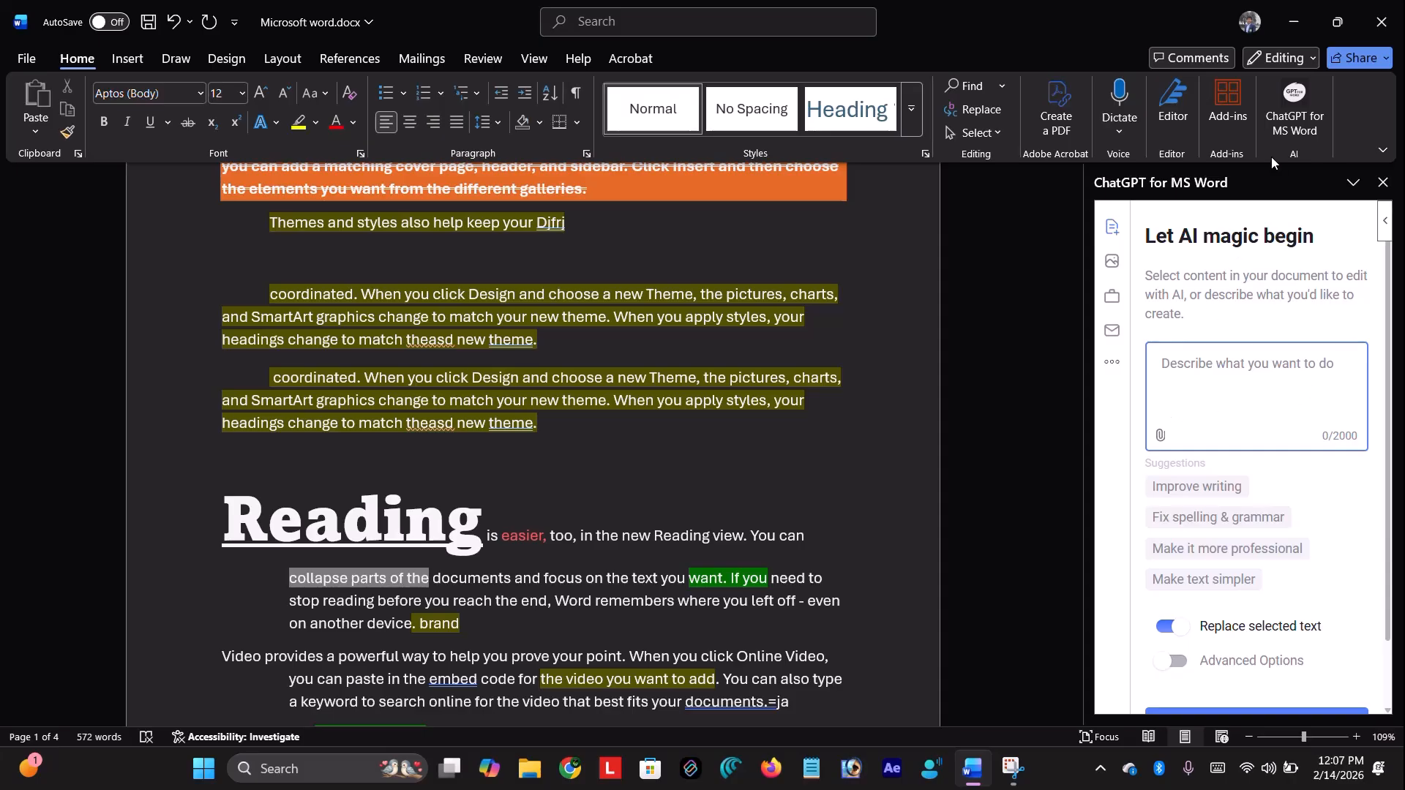
click(1297, 106)
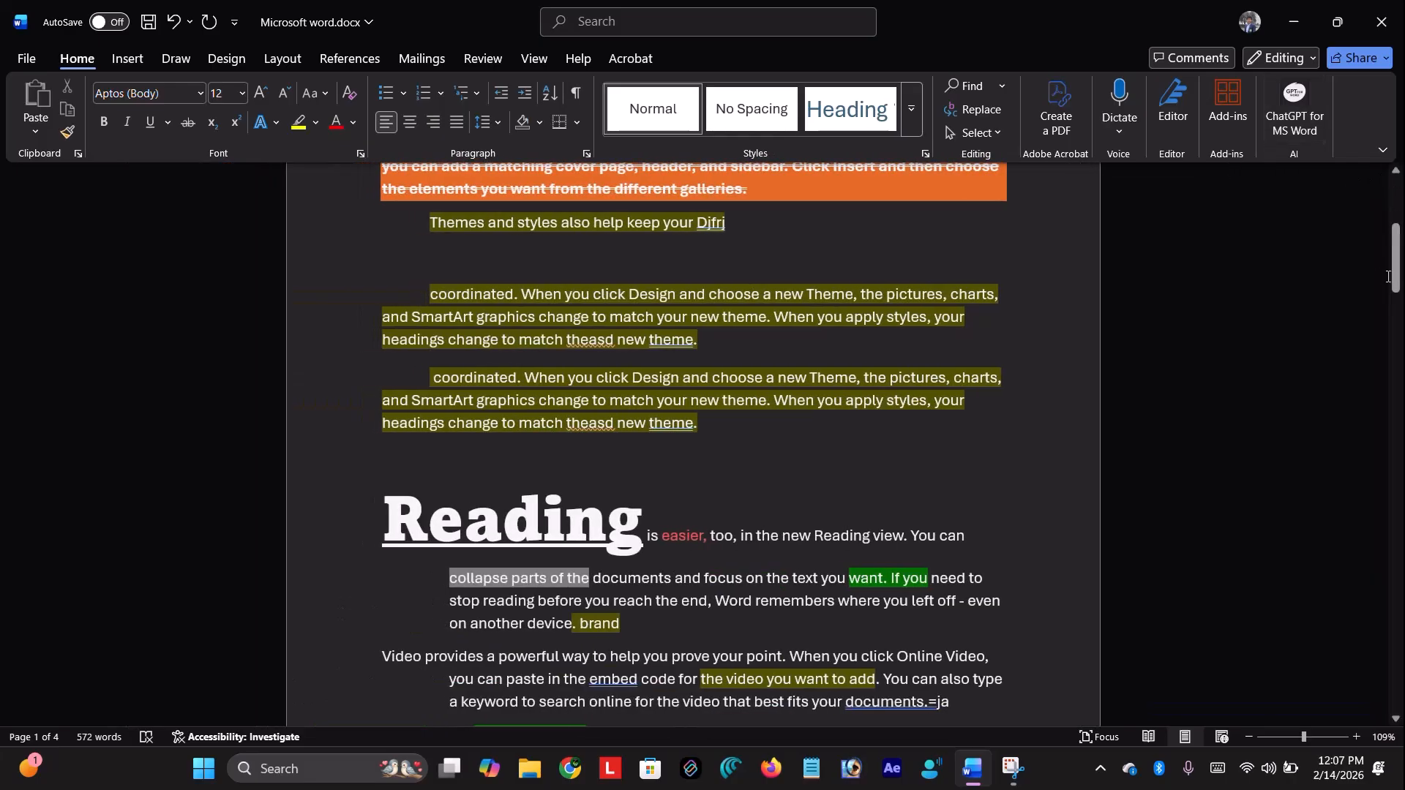
click(1298, 105)
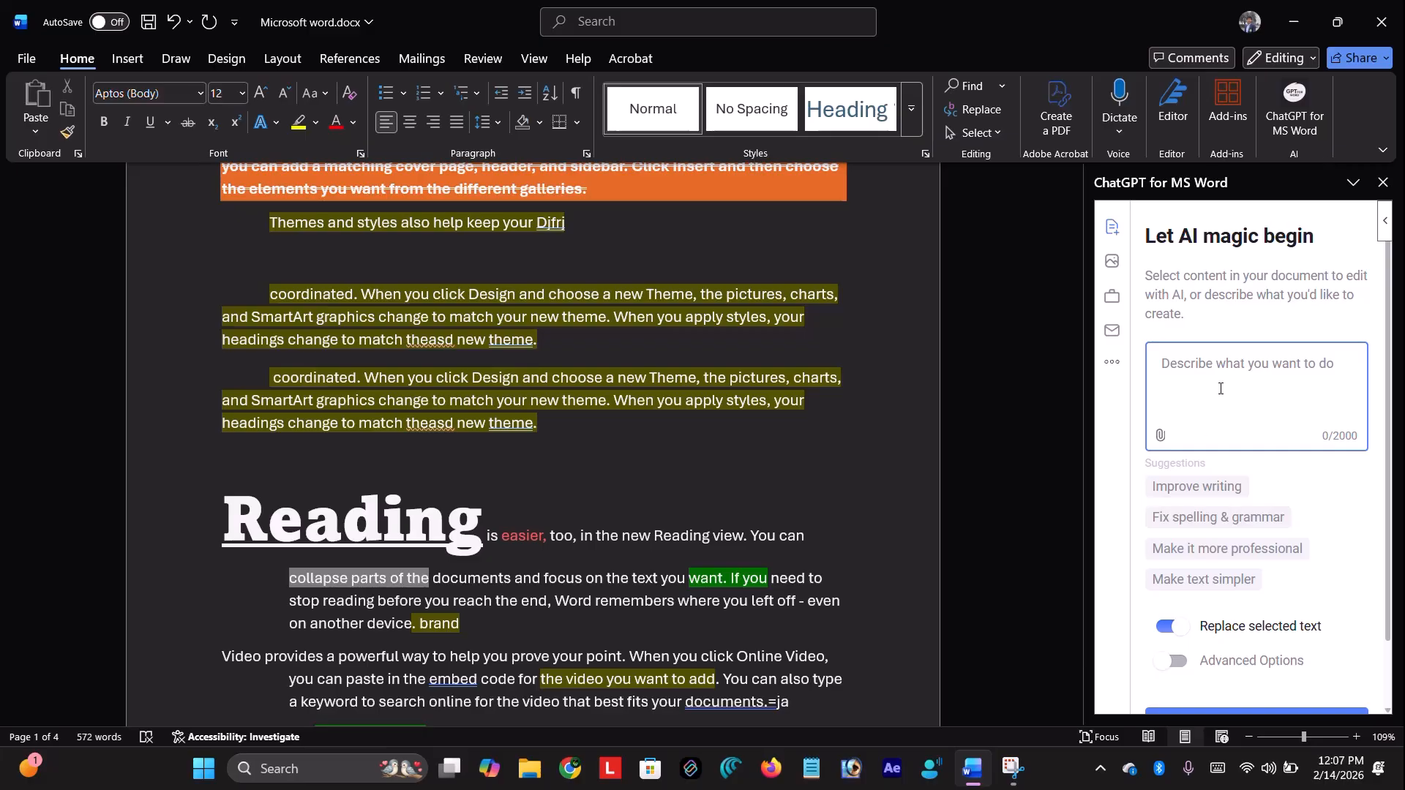
scroll(334, 442, up, 3)
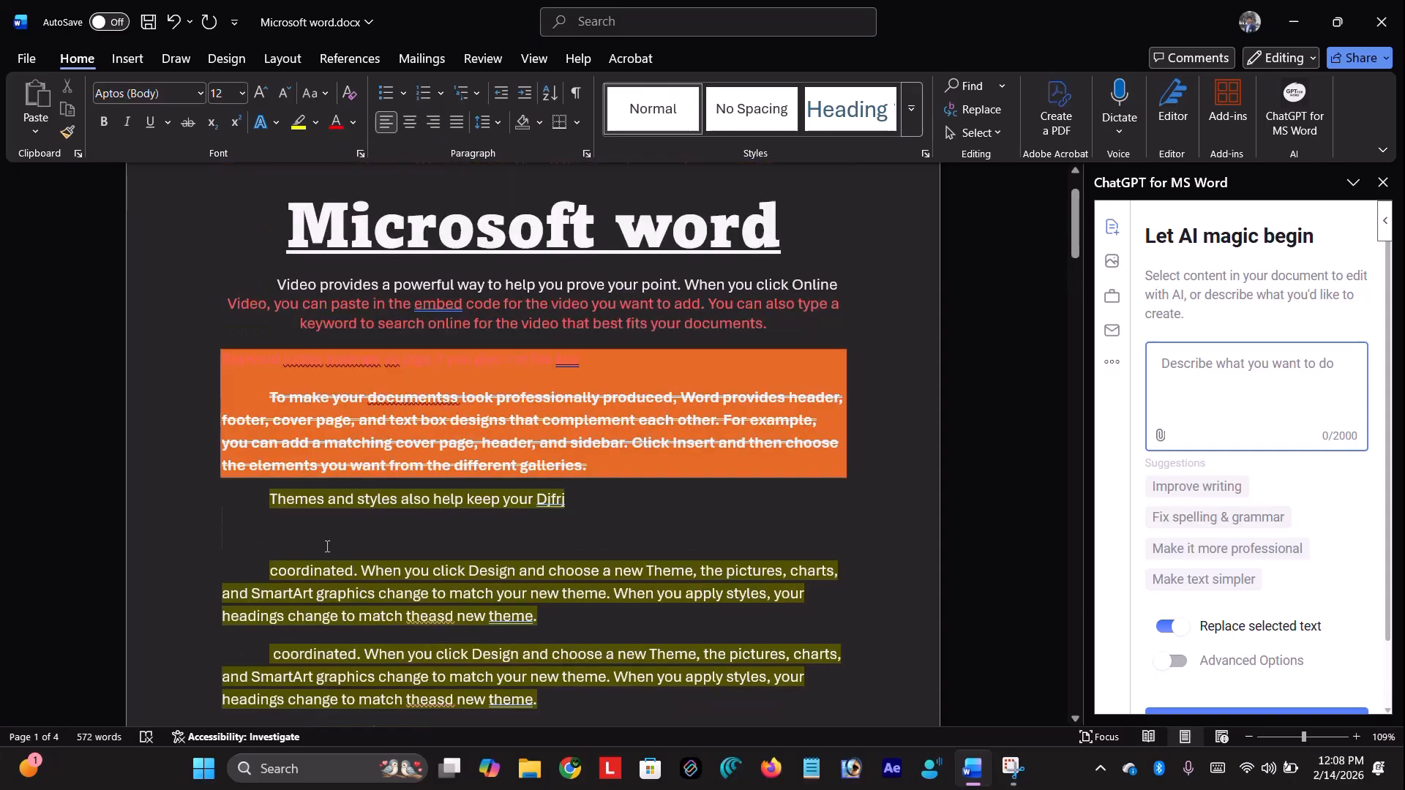
scroll(335, 443, down, 2)
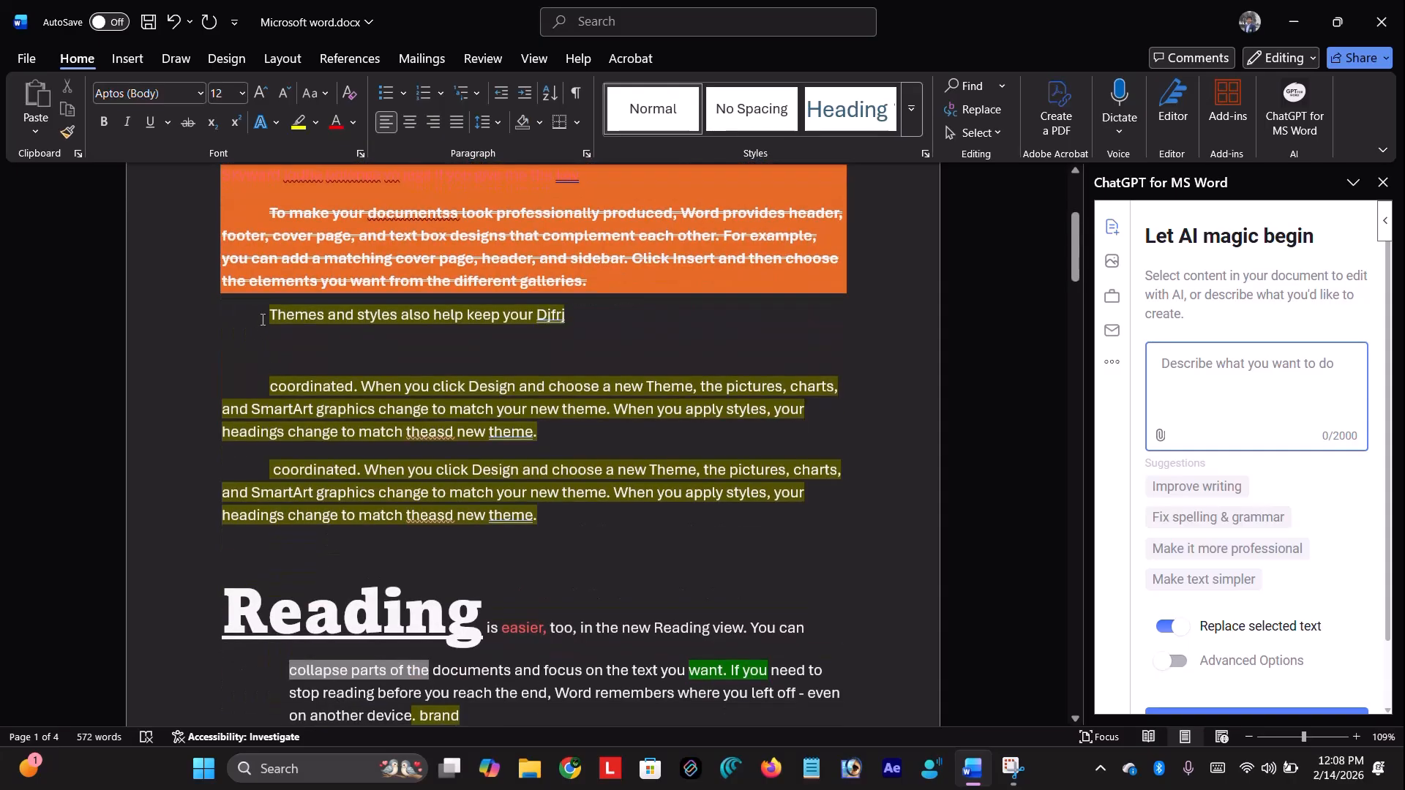
Rewrite the highlighted Themes paragraphs using ChatGPT's 'Improve writing' and CHANGE TEXT
drag(263, 316, 576, 512)
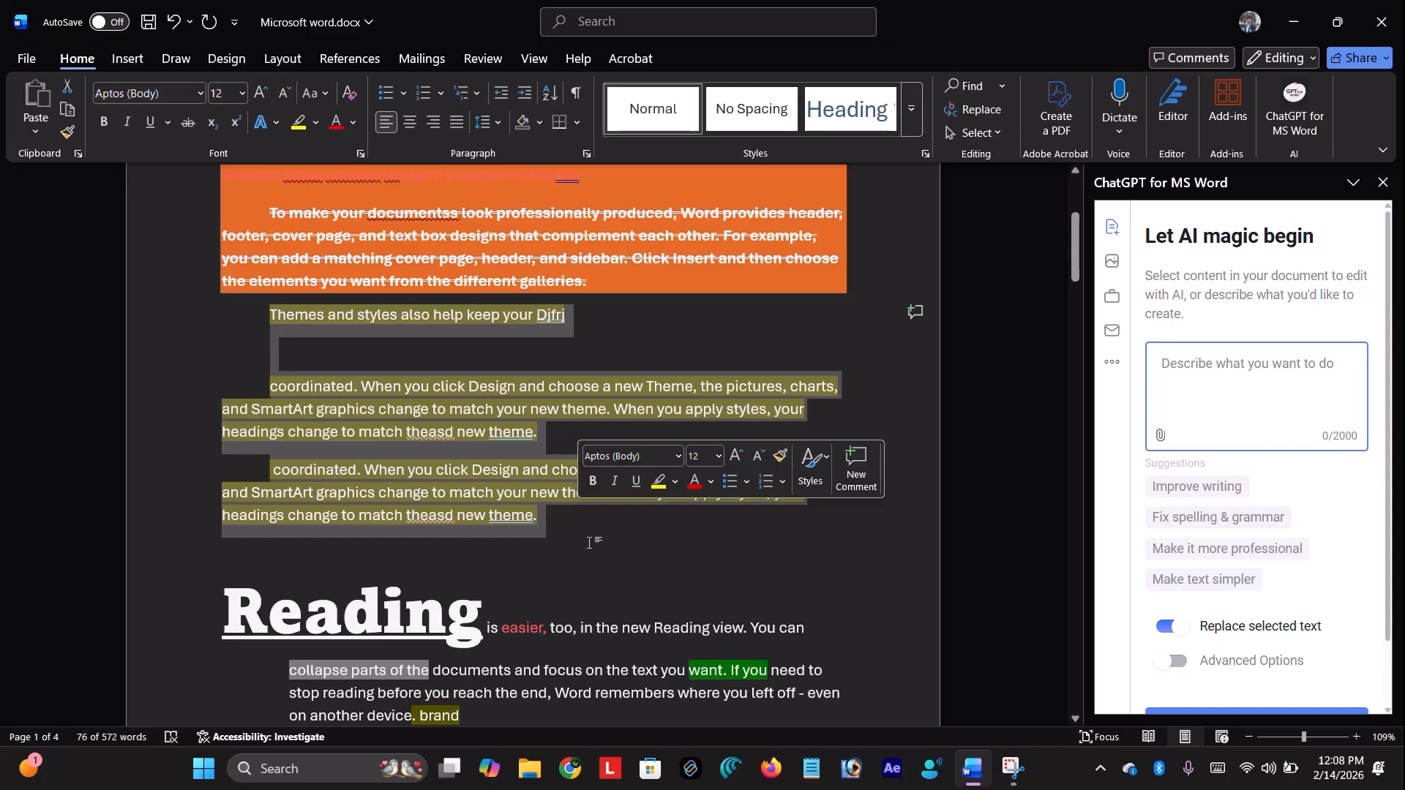
click(1191, 488)
scroll(1190, 487, down, 1)
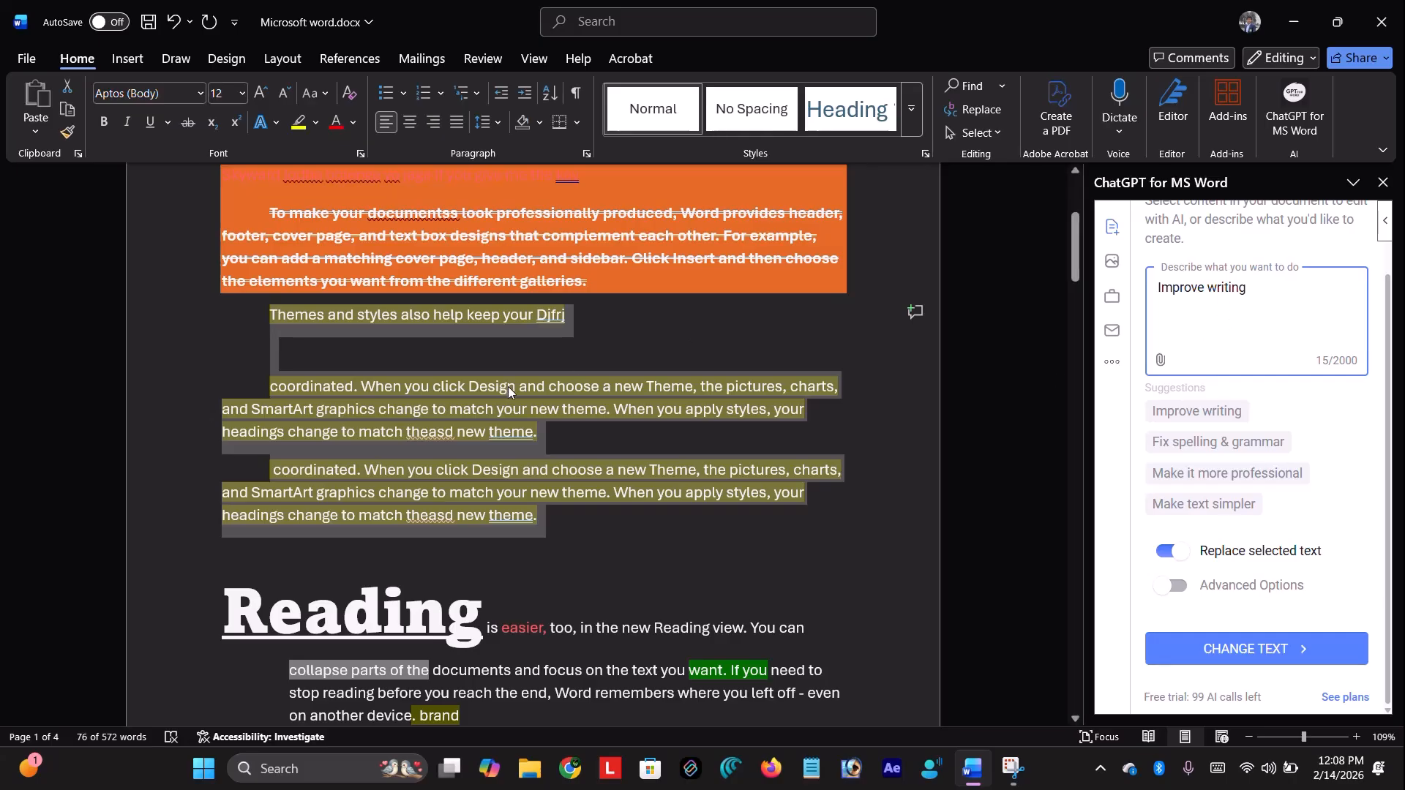
click(1234, 653)
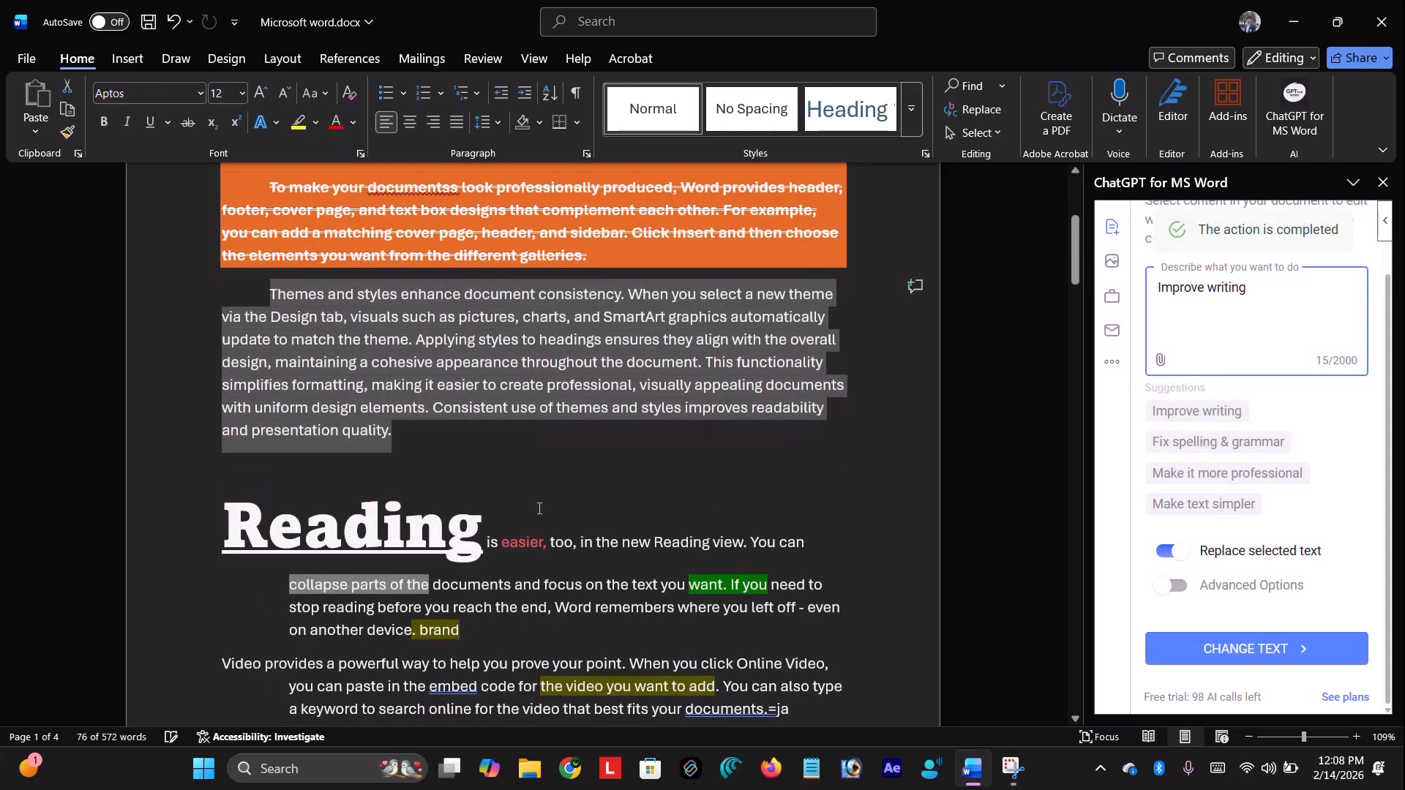
click(448, 442)
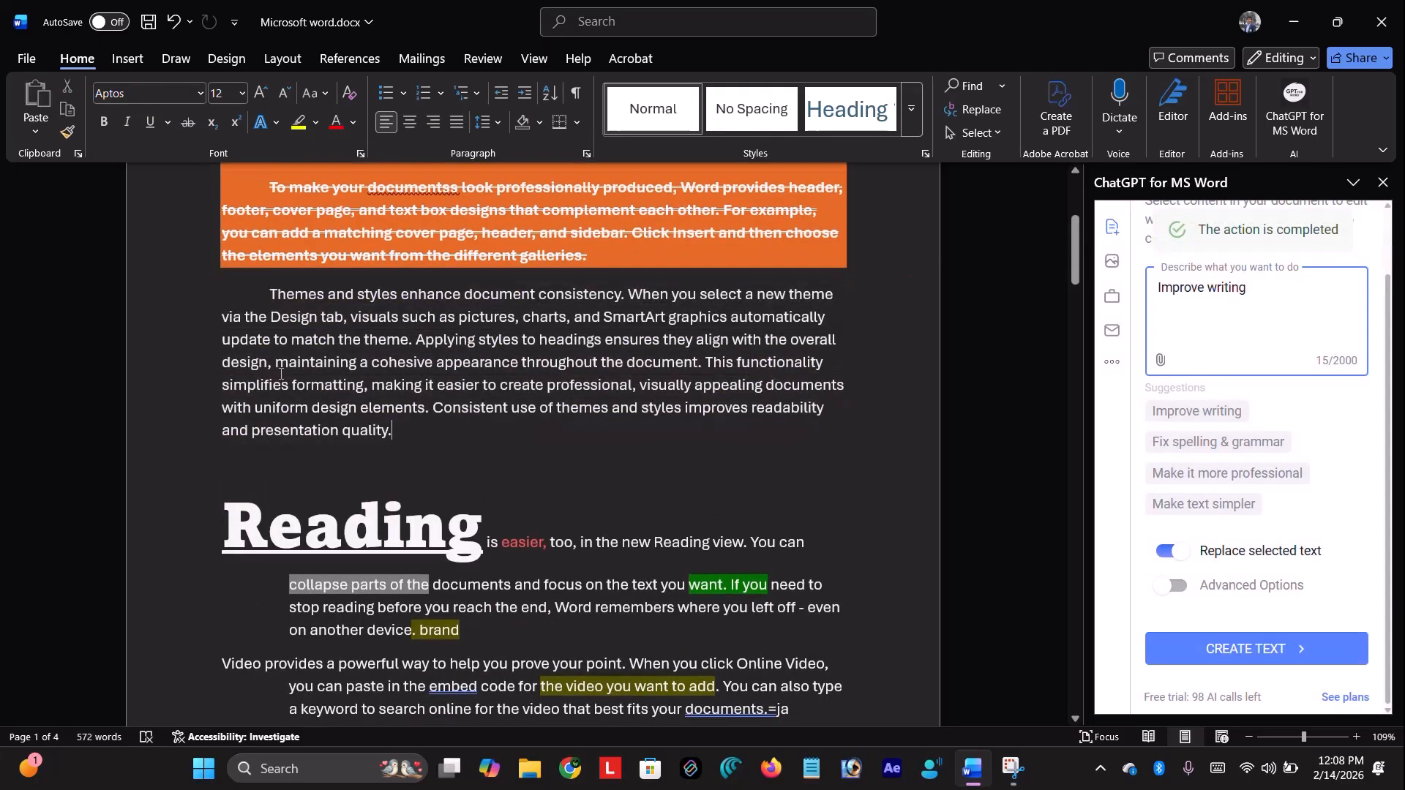
click(457, 460)
Undo the AI rewrite, then generate a new rewrite below the originals with Replace selected text off
key(ctrl+z)
click(1184, 553)
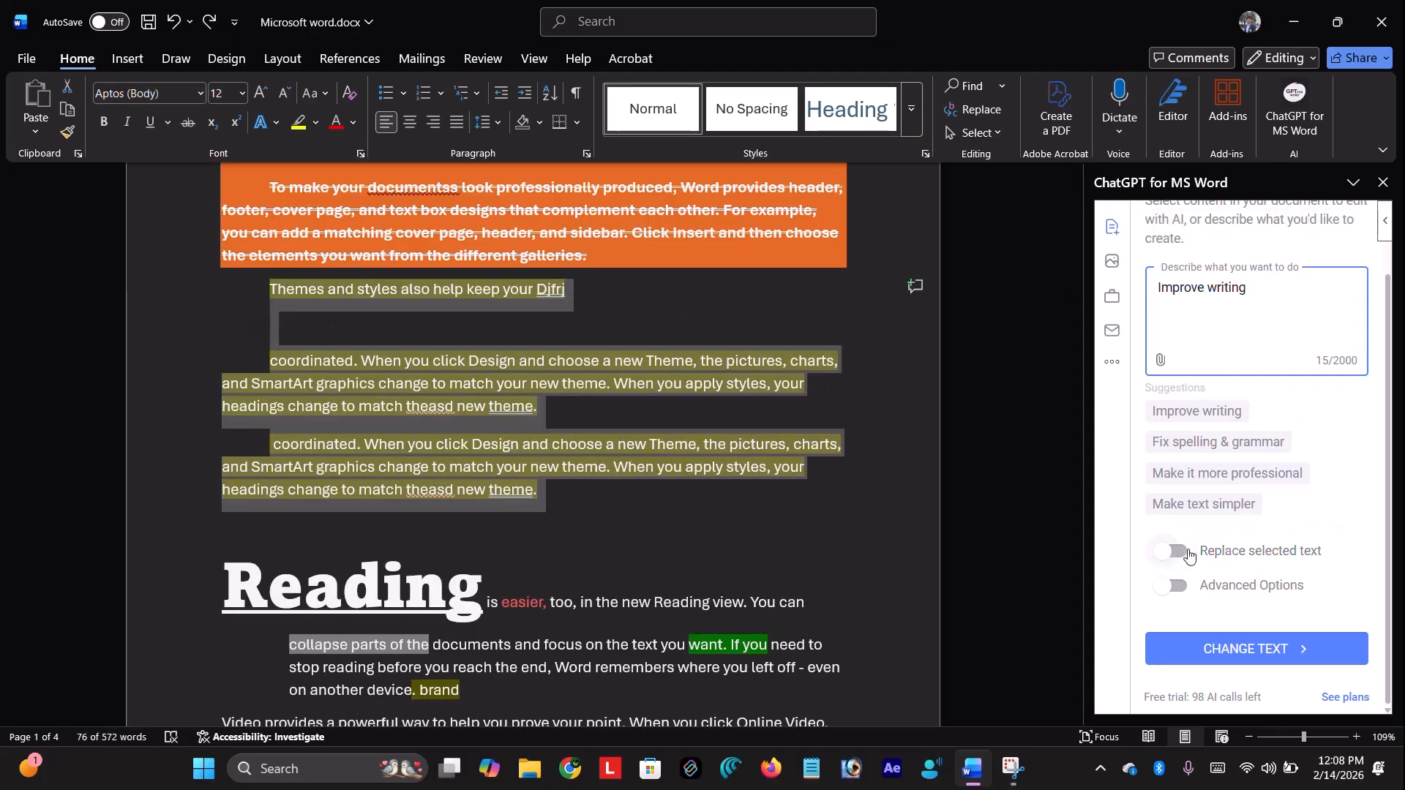
click(1244, 638)
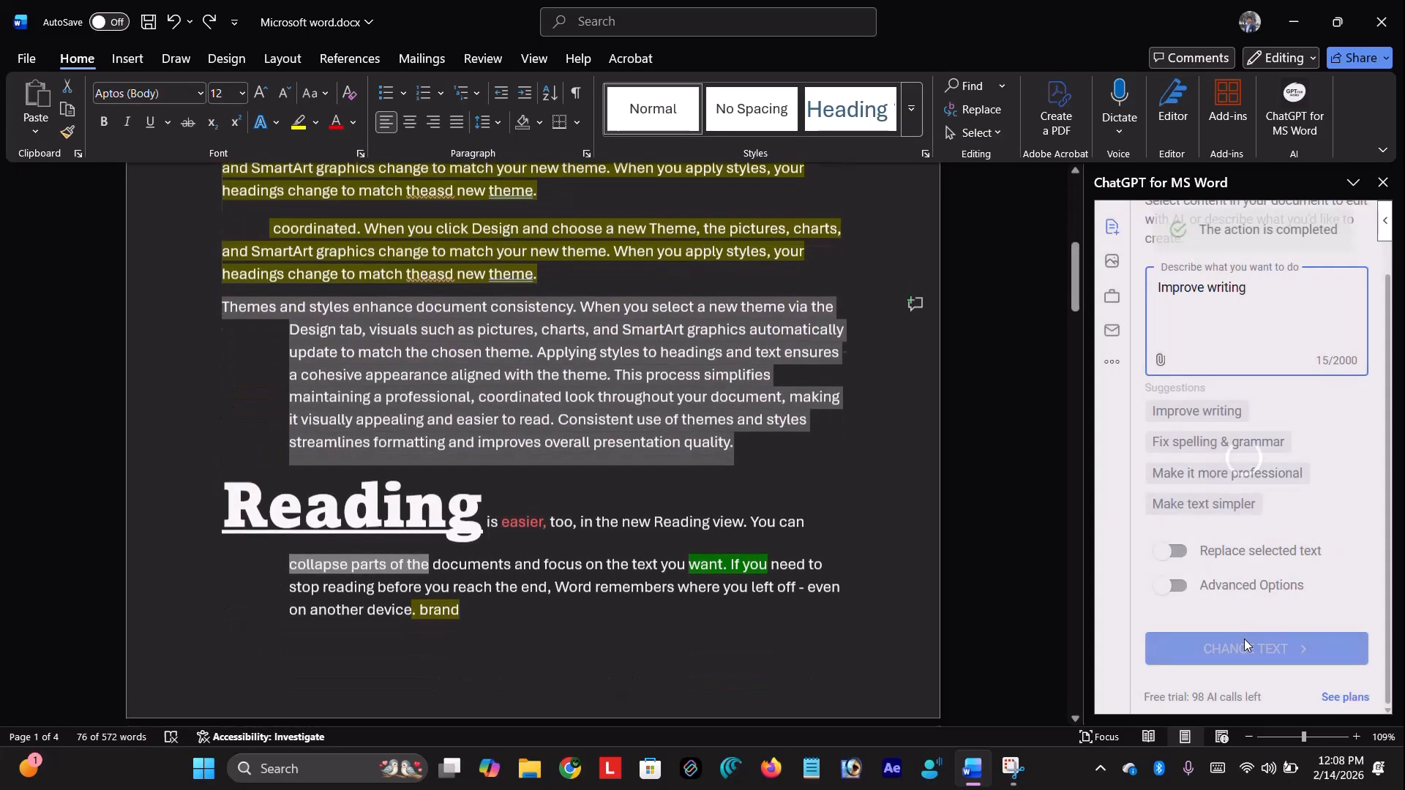
Undo the inserted rewritten paragraph so the original Themes paragraphs lead into Reading
scroll(527, 395, up, 3)
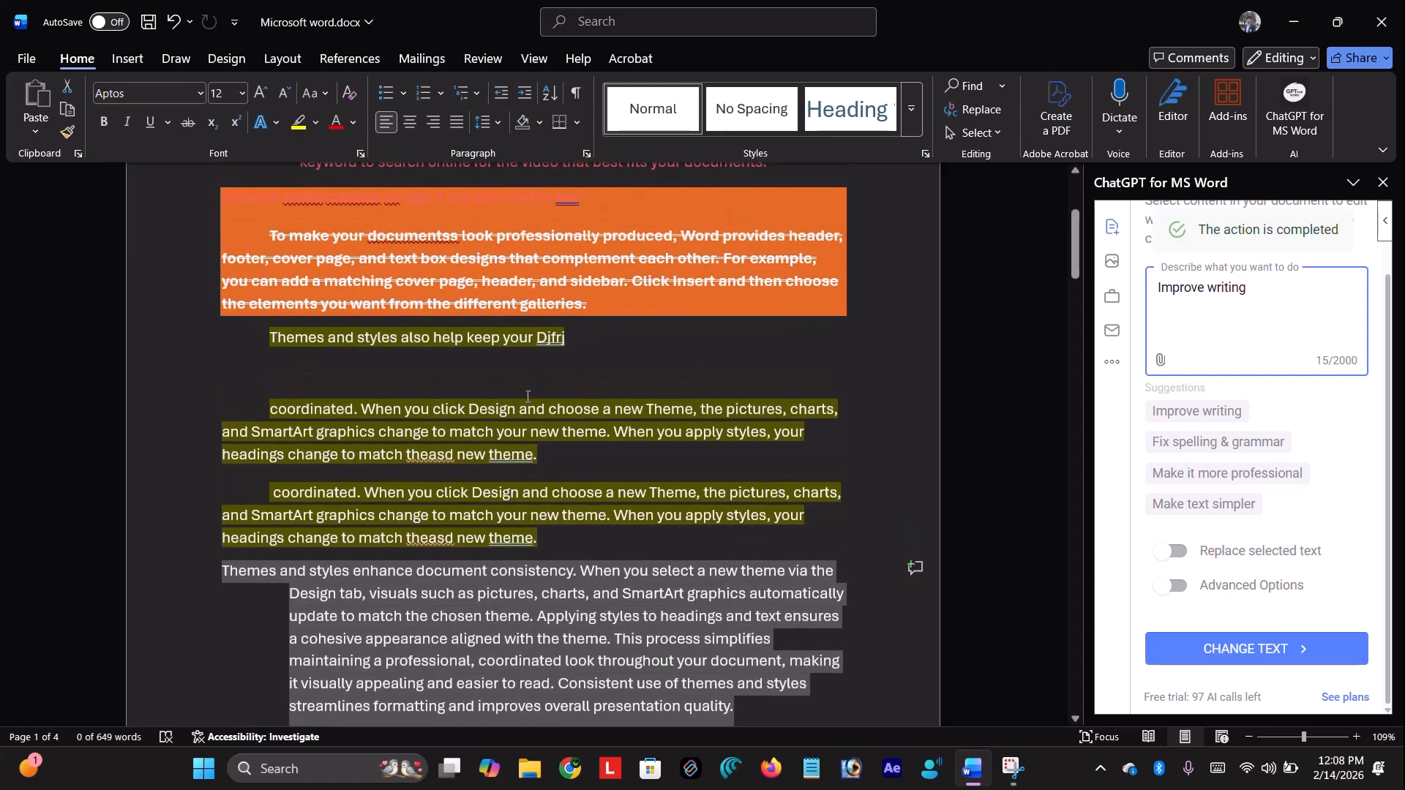
scroll(547, 554, down, 2)
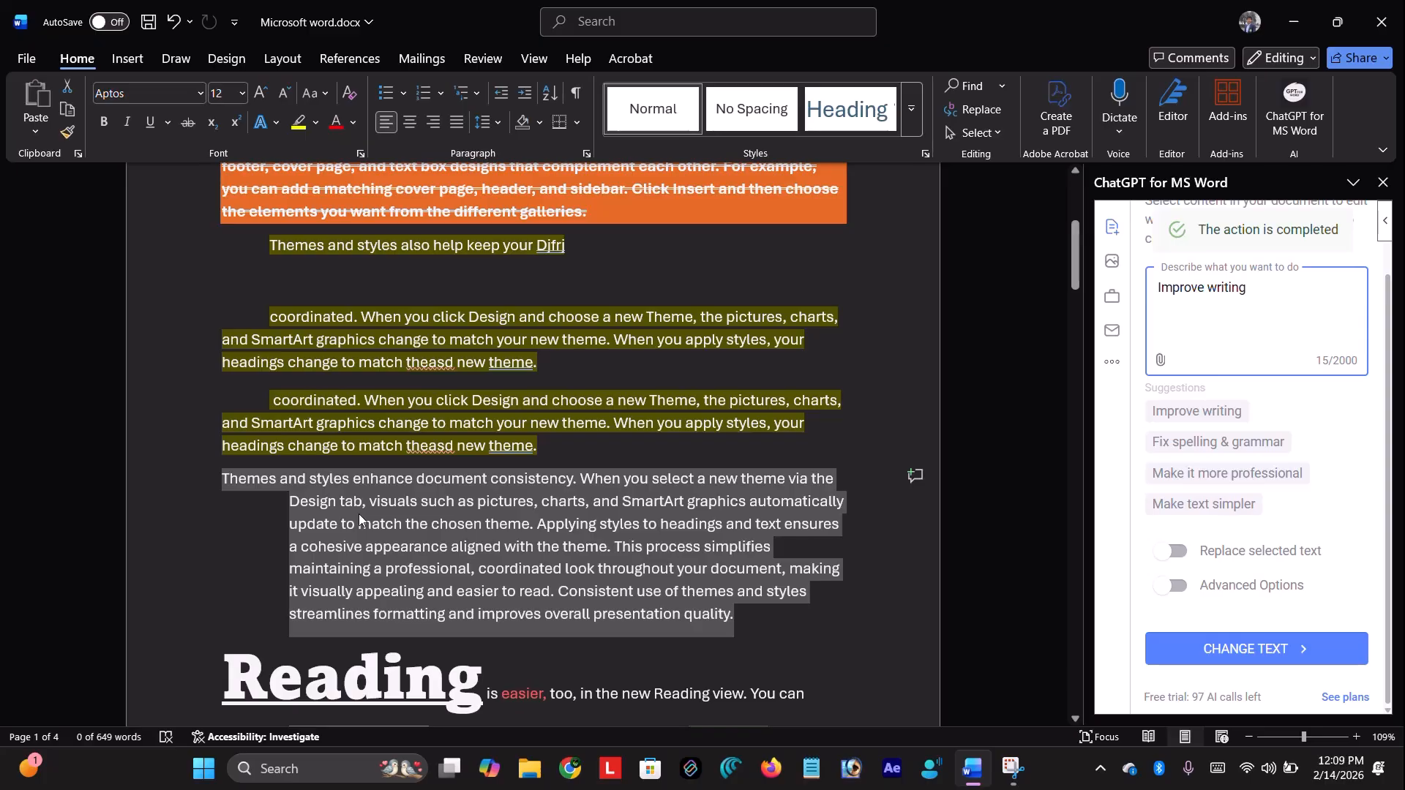
key(ctrl+z)
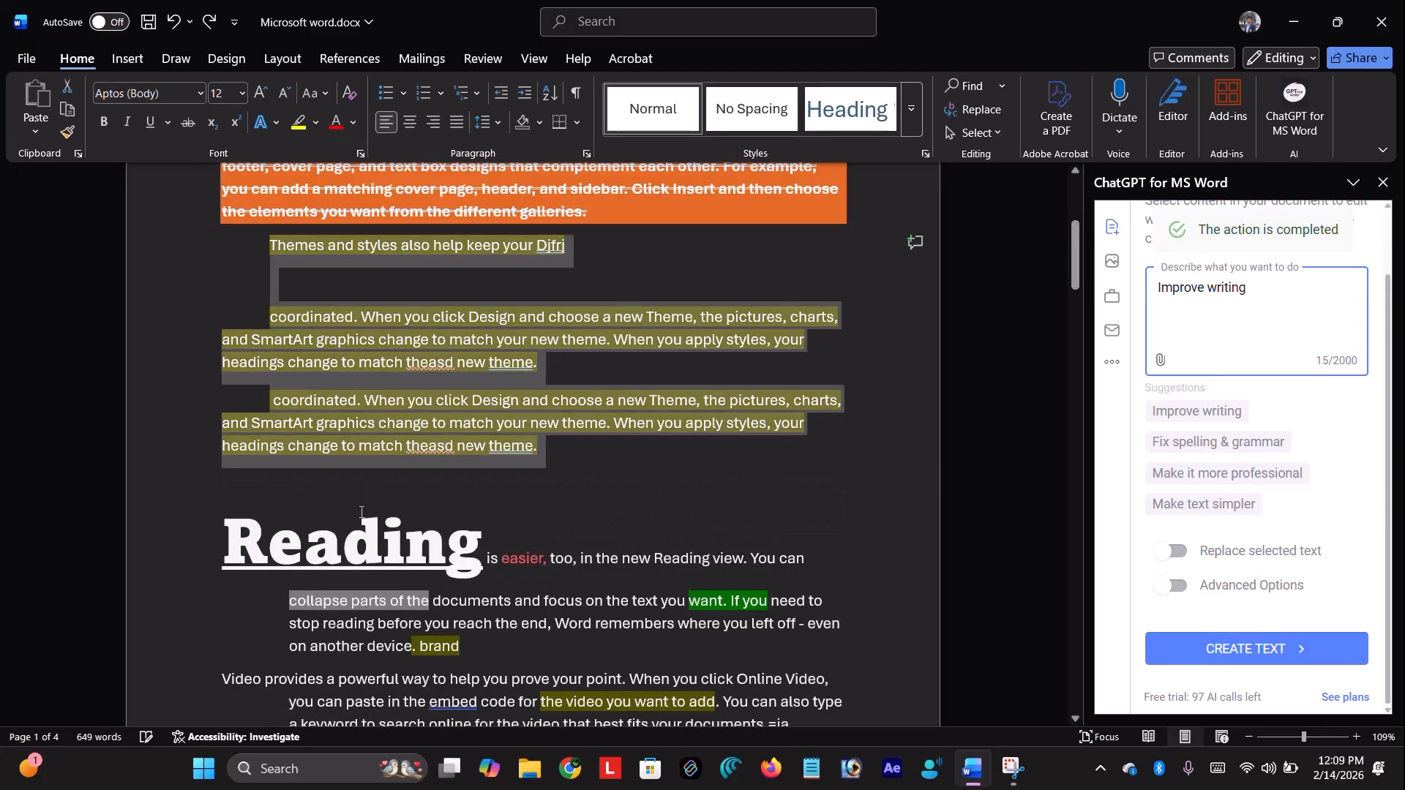
Select the Themes paragraphs above Reading and turn on Replace selected text for a professional rewrite
click(586, 476)
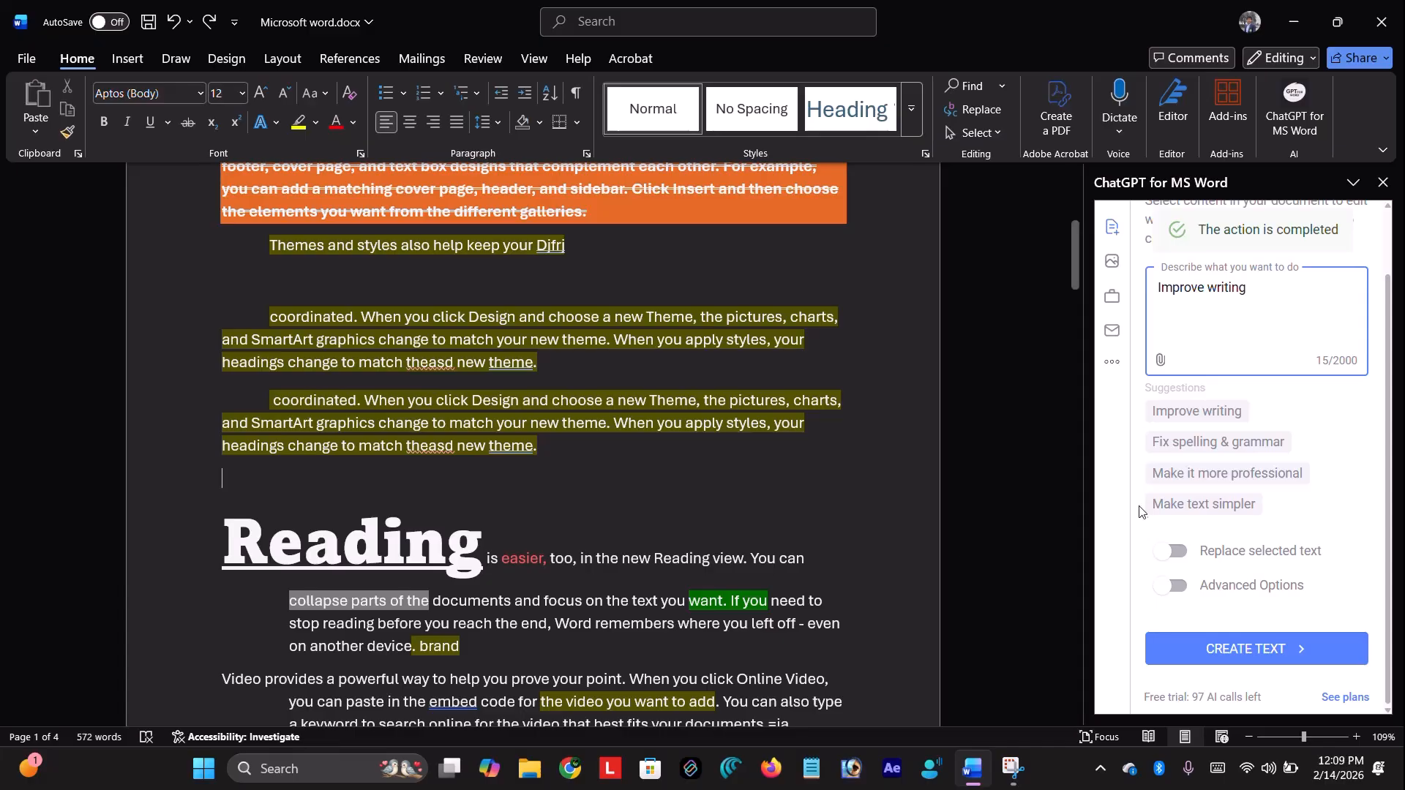
drag(549, 459, 584, 481)
click(244, 231)
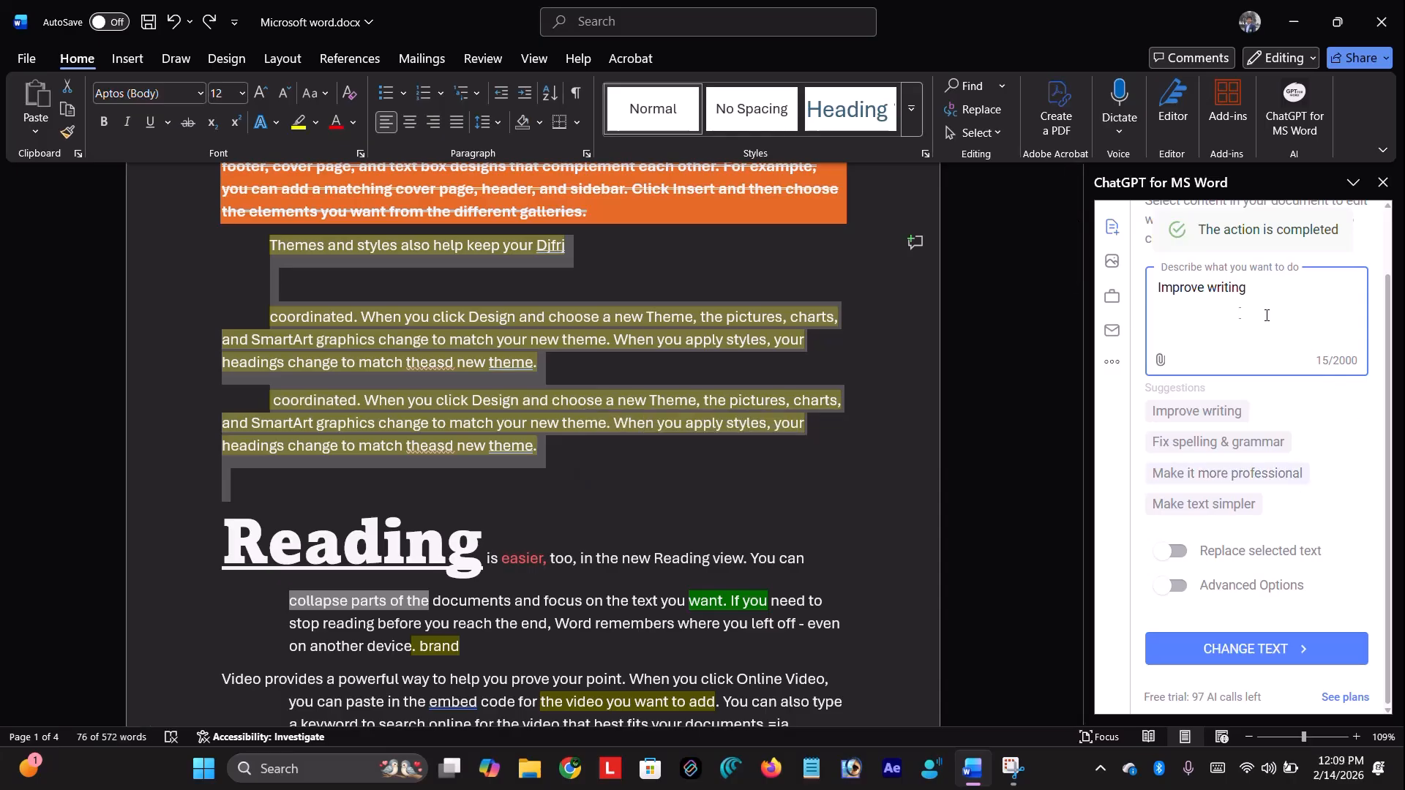
click(1297, 475)
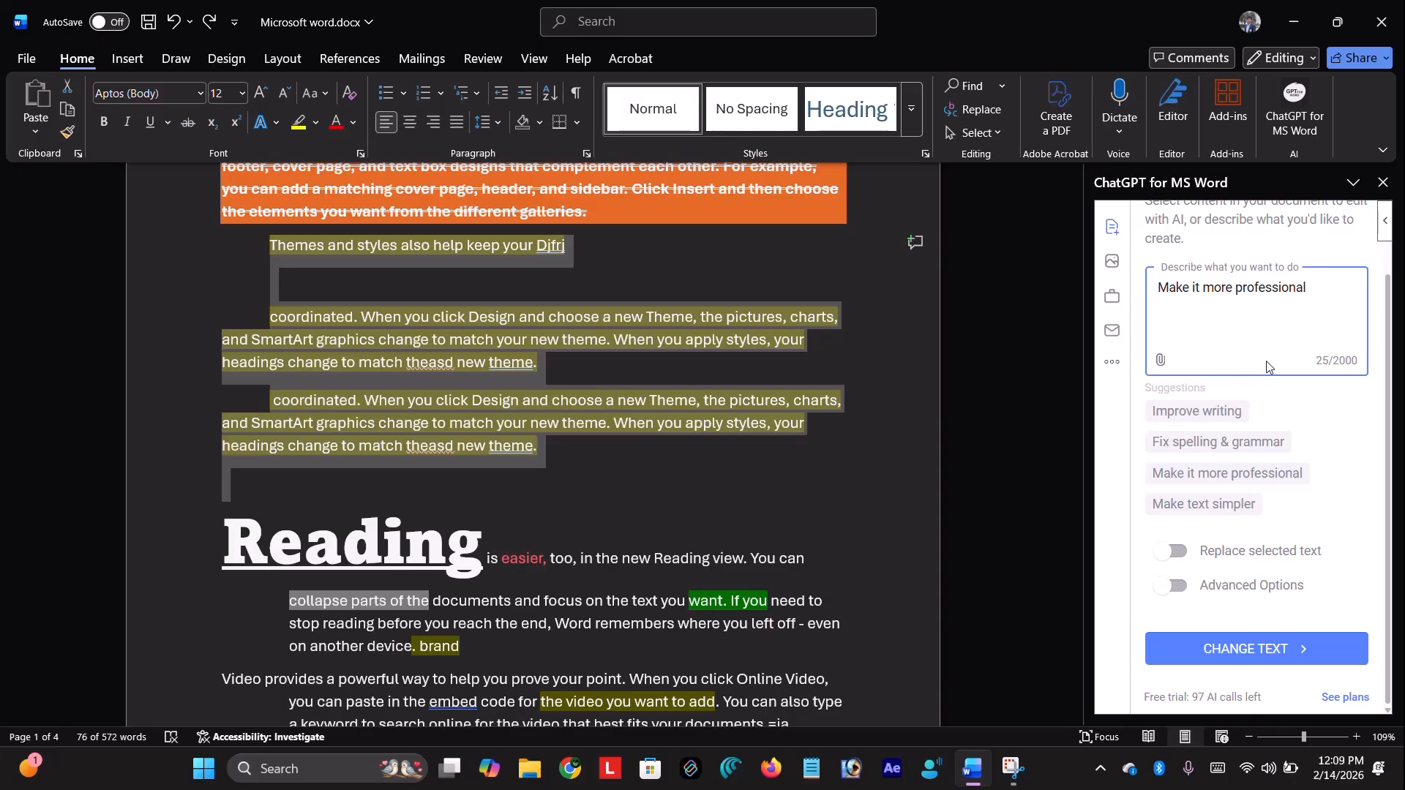
click(1175, 554)
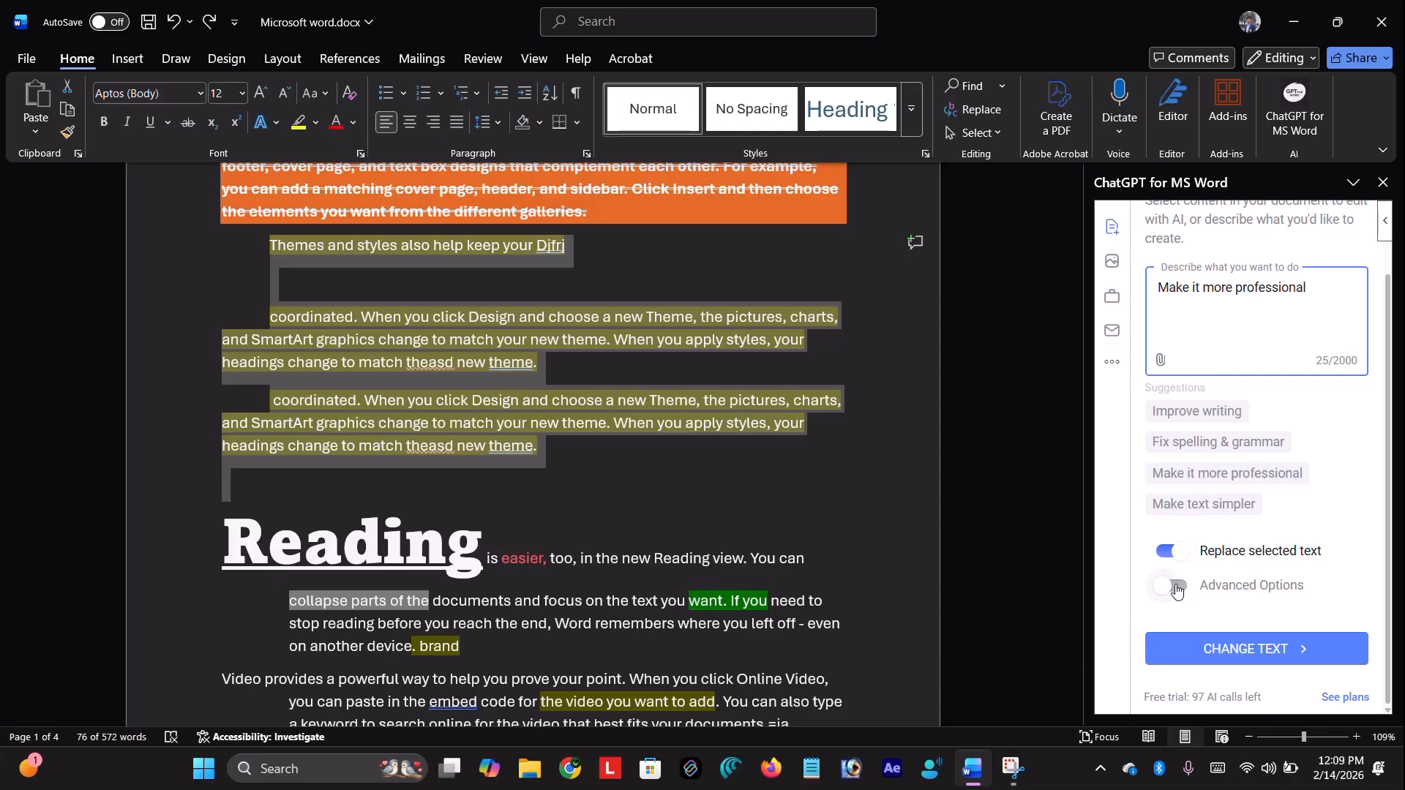
Enable Advanced Options, set tone Professional and audience Students, and run CHANGE TEXT
click(1176, 588)
click(1251, 458)
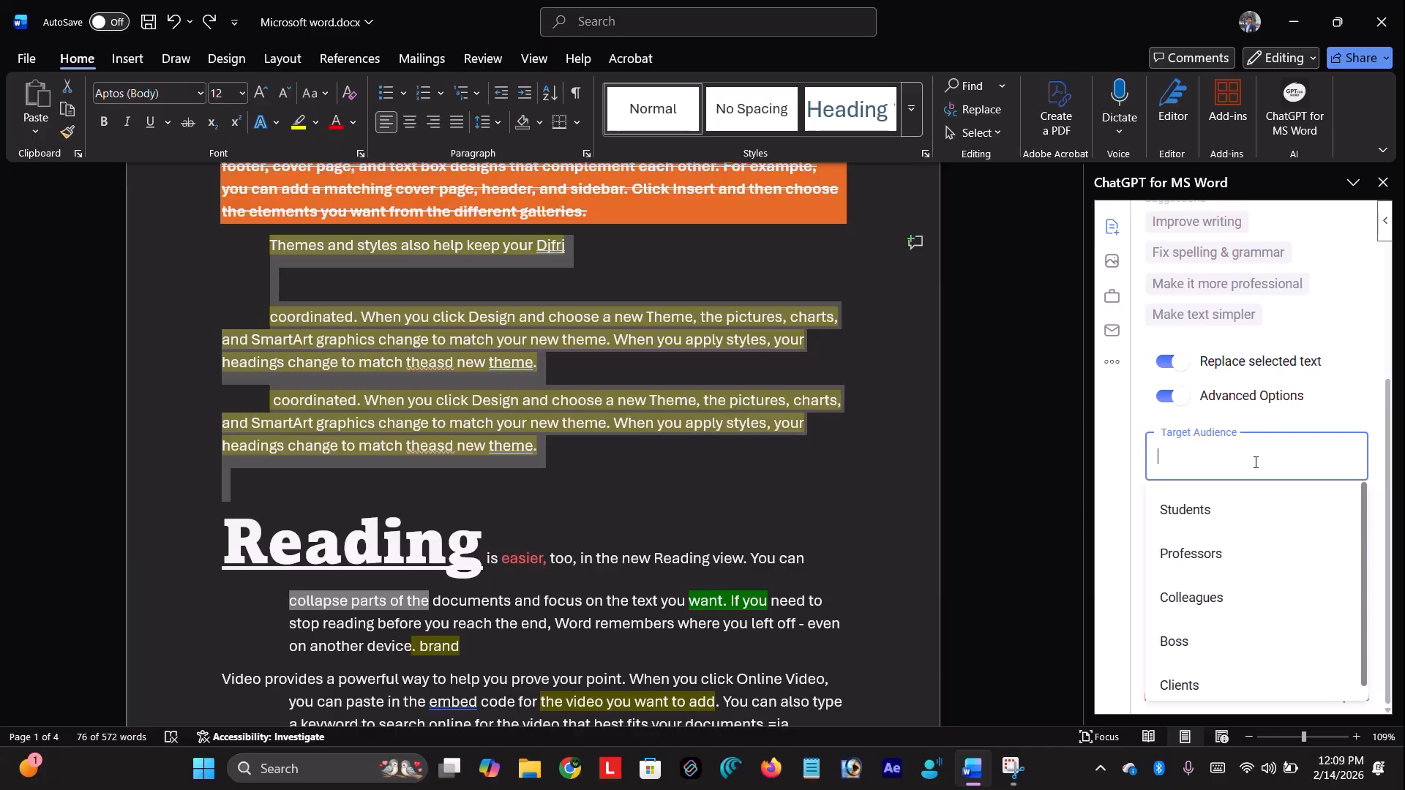
scroll(1263, 497, down, 1)
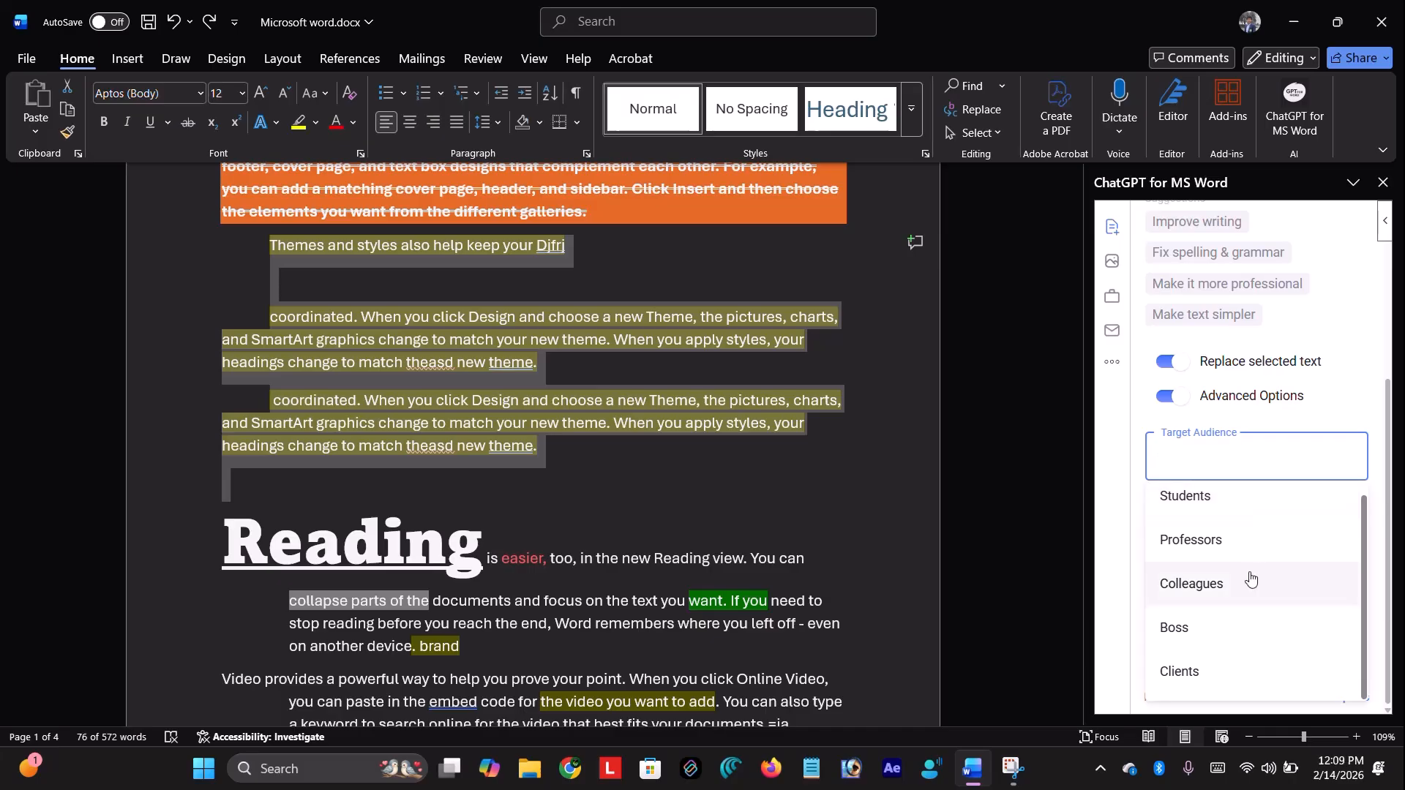
click(1336, 409)
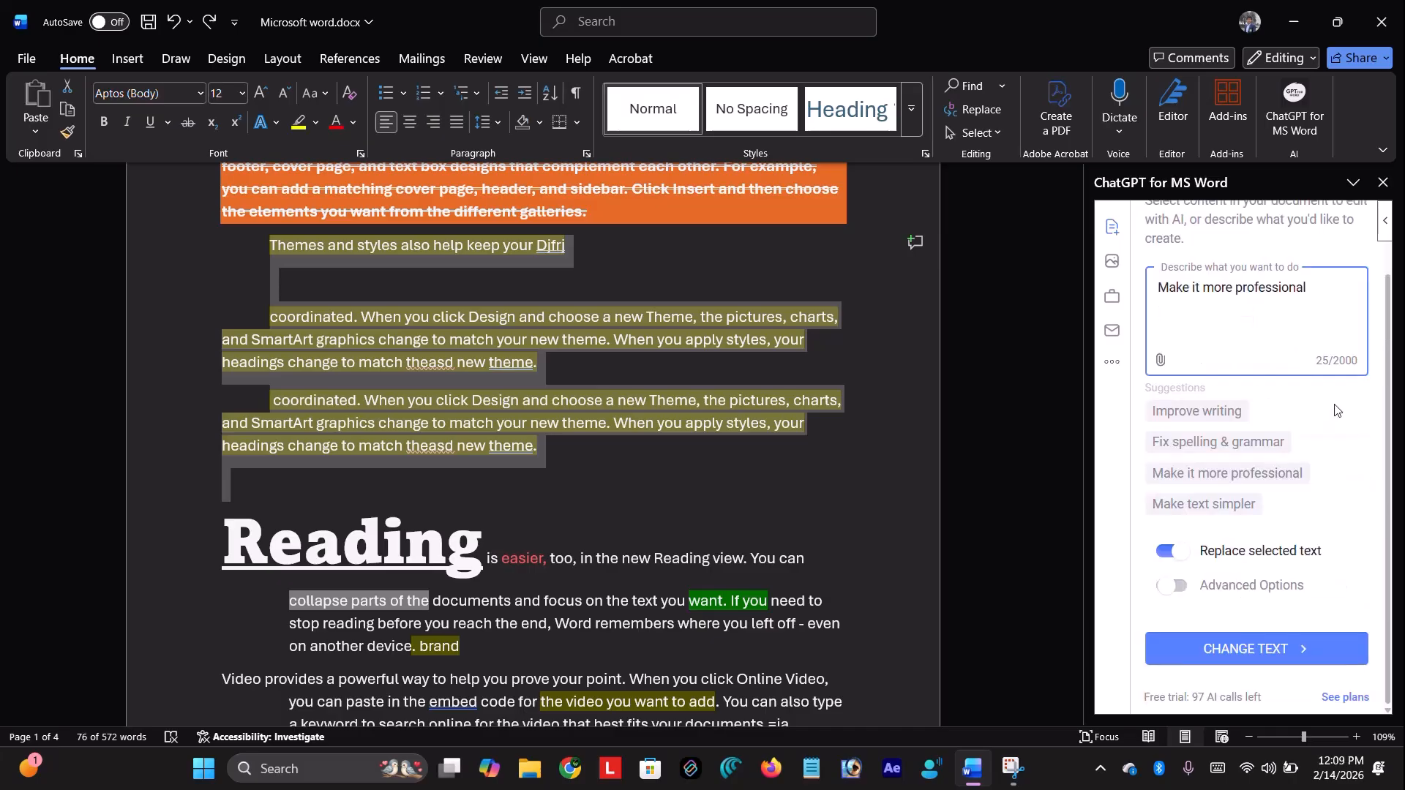
click(1201, 583)
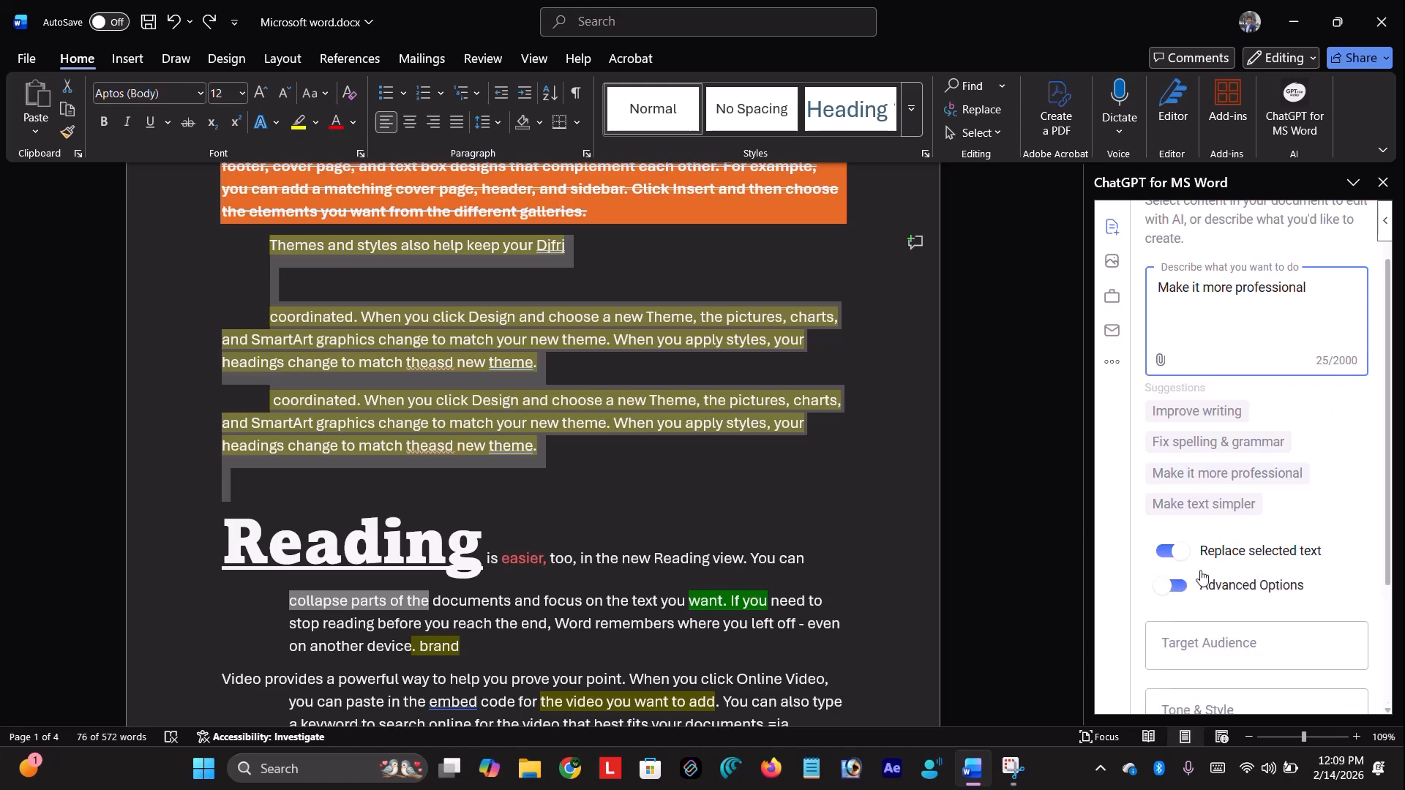
scroll(1349, 549, down, 3)
click(1292, 530)
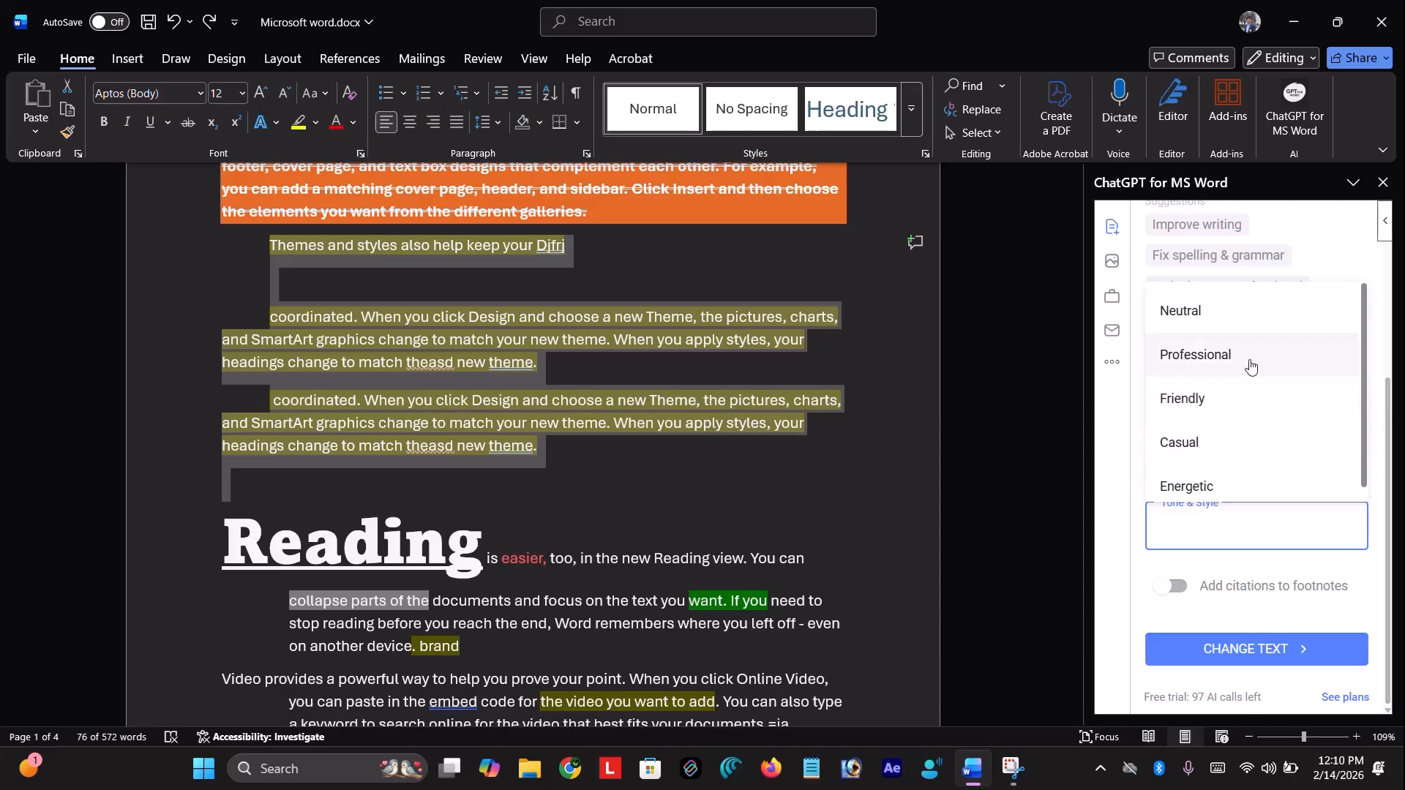
click(1250, 366)
click(1229, 461)
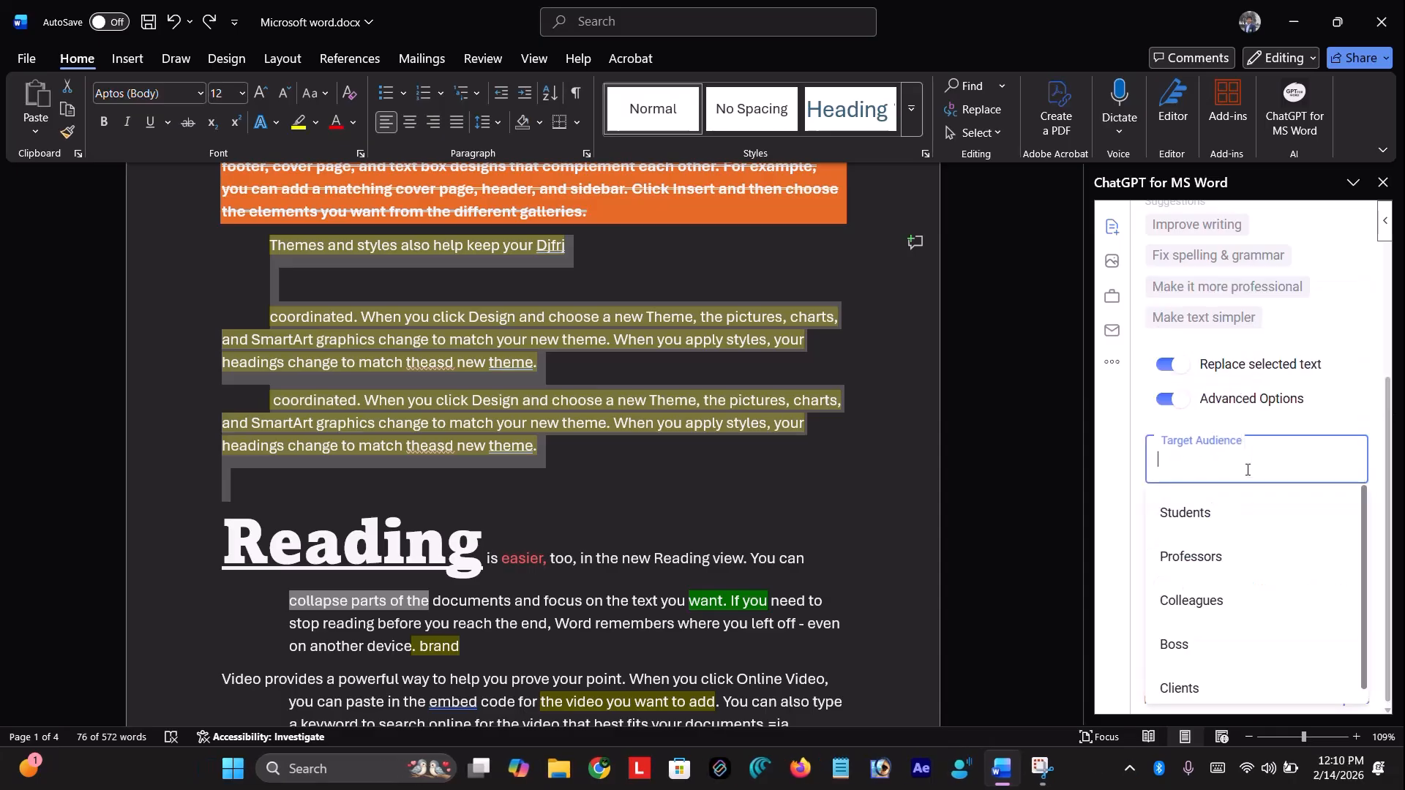
click(1221, 529)
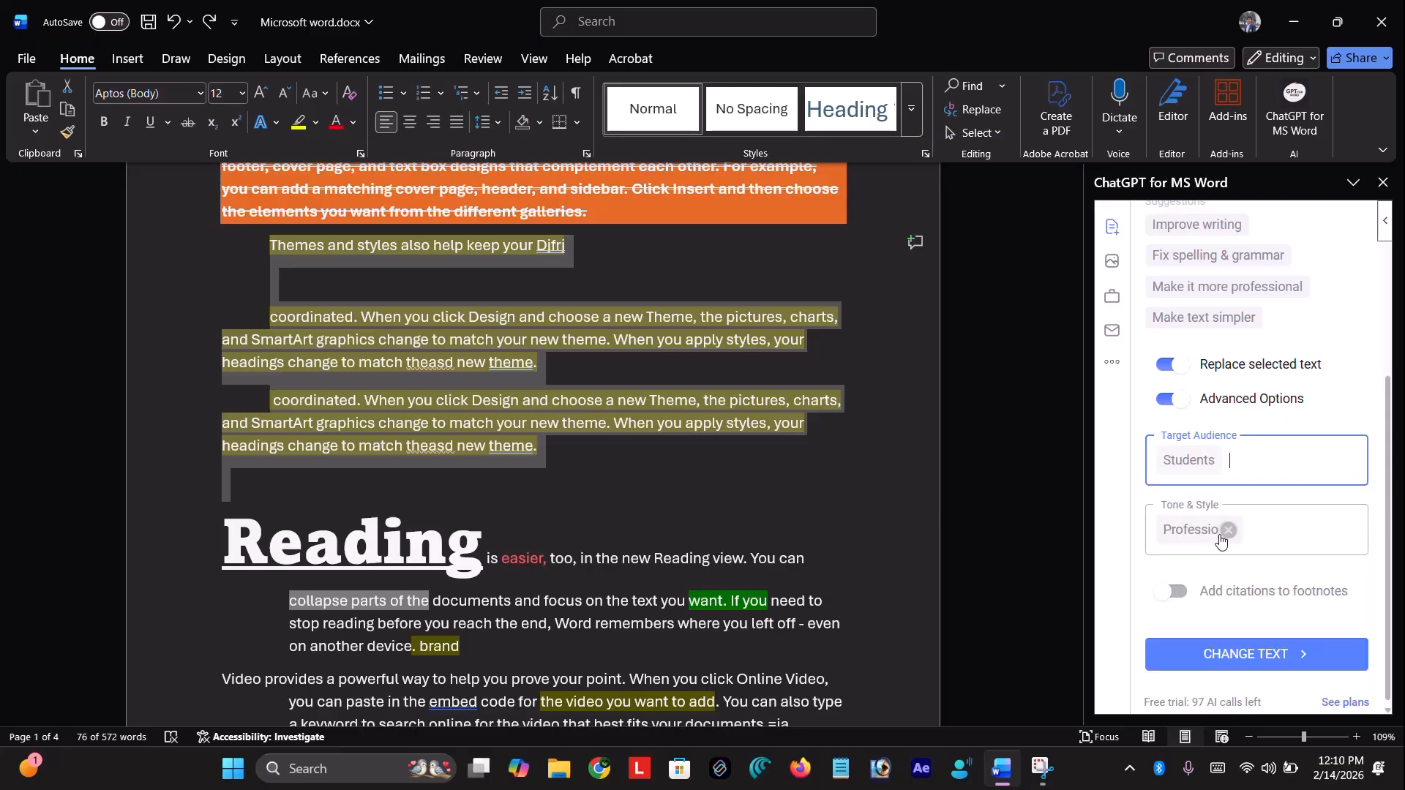
click(1310, 656)
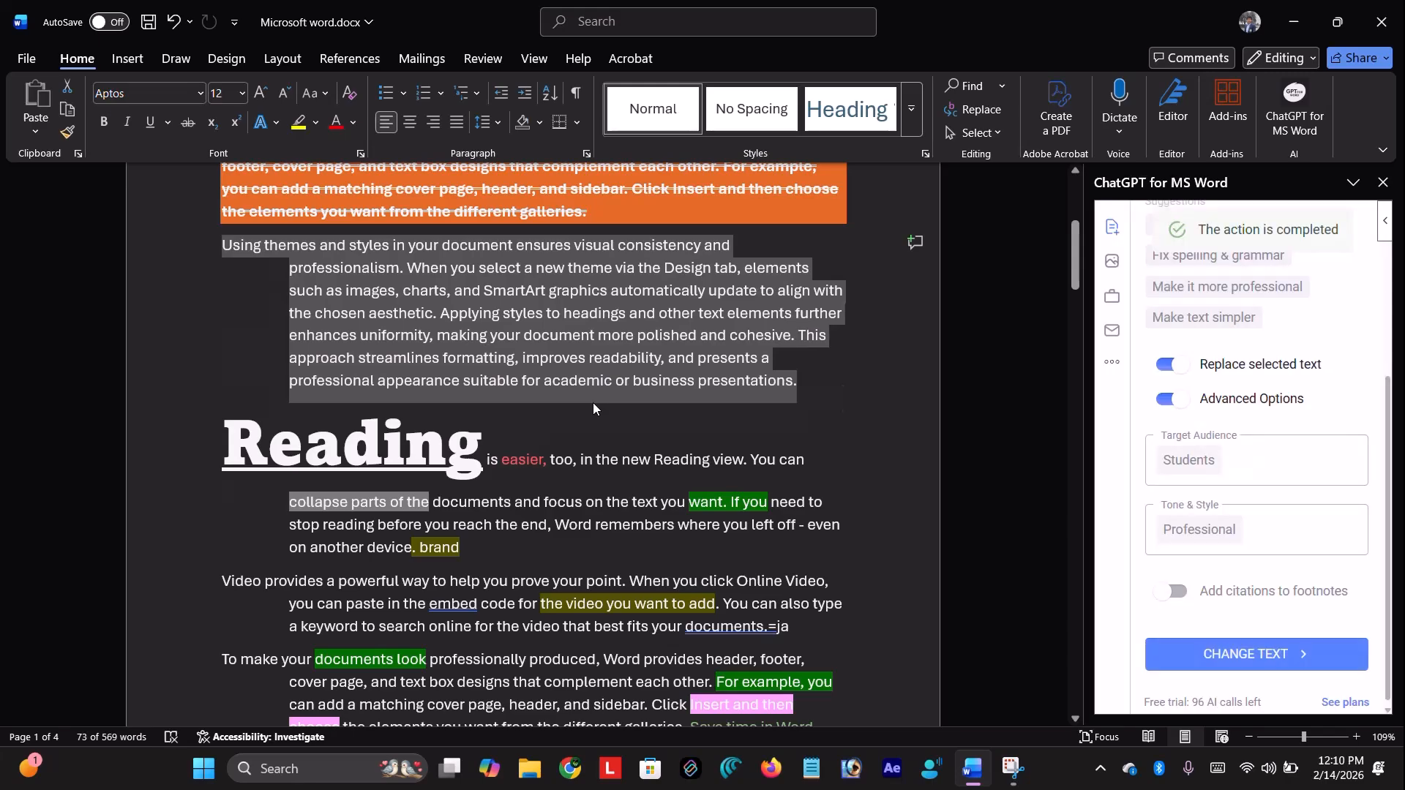
Deselect the rewritten paragraph and scroll down to the dictated paragraph on page 4
scroll(594, 409, up, 1)
click(251, 342)
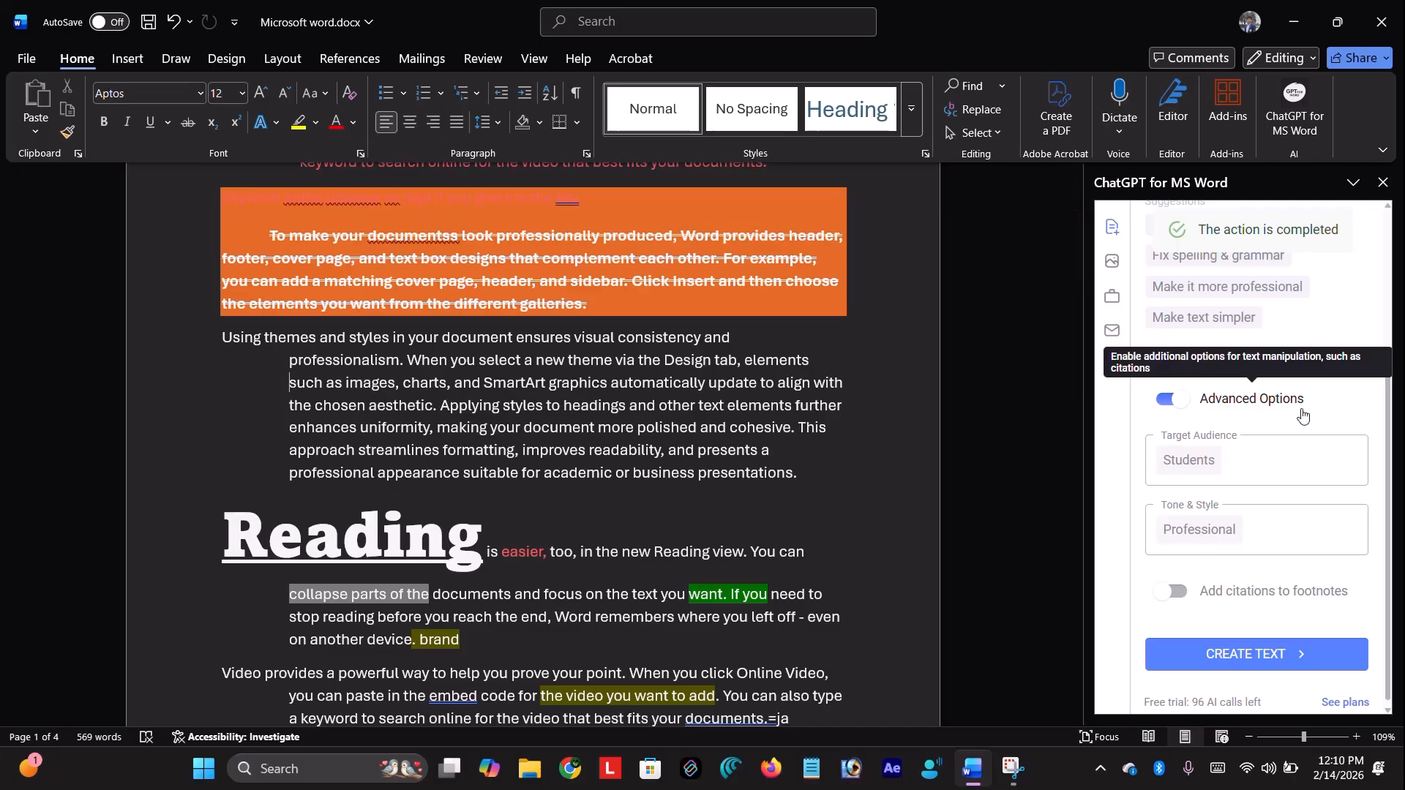
scroll(1296, 477, down, 1)
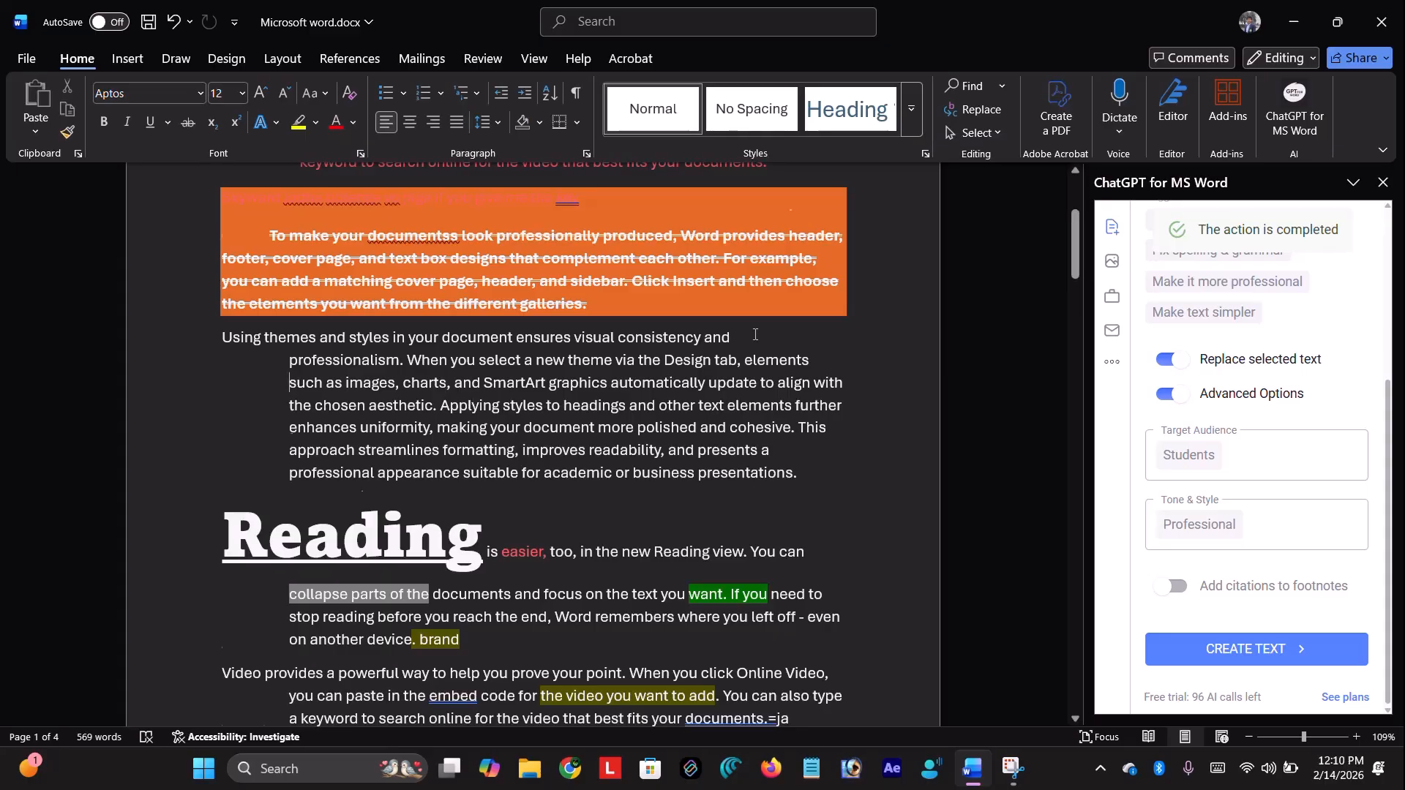
scroll(747, 340, down, 15)
scroll(613, 538, down, 15)
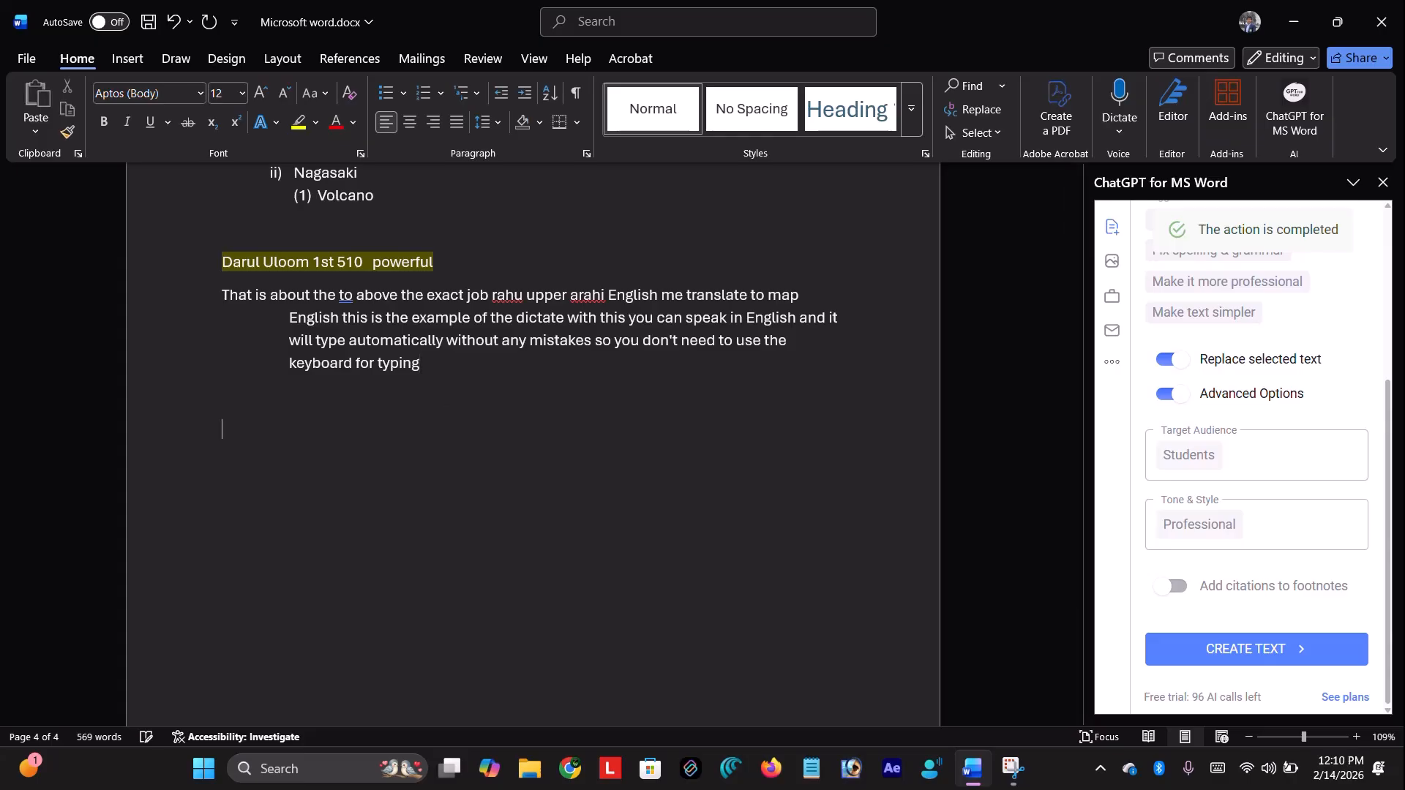
Turn off Replace selected text and Advanced Options in the ChatGPT pane
scroll(1185, 513, up, 3)
scroll(1202, 527, down, 2)
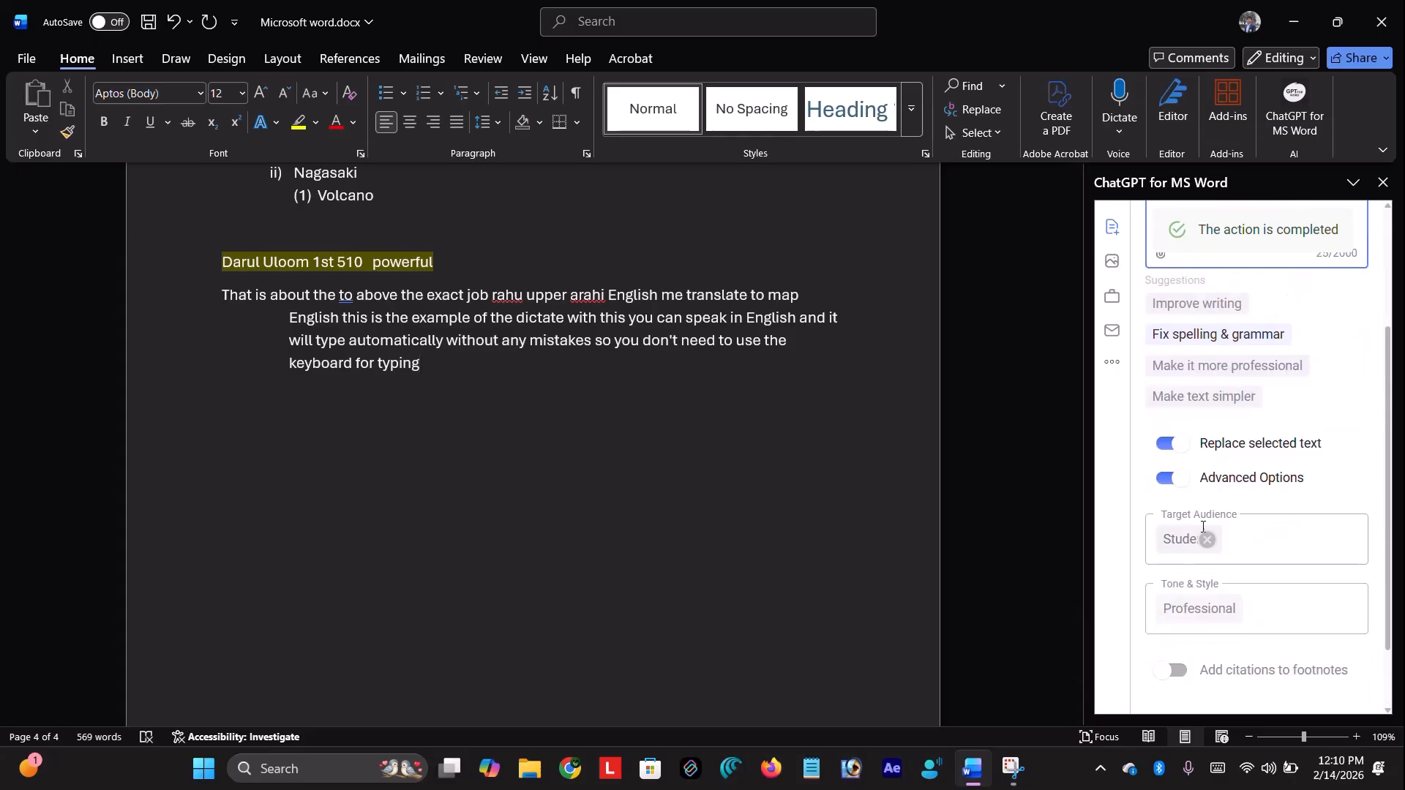
click(1171, 444)
click(1186, 475)
Replace the prompt with 'write about ms word features' and generate the article with CREATE TEXT
scroll(1200, 439, up, 1)
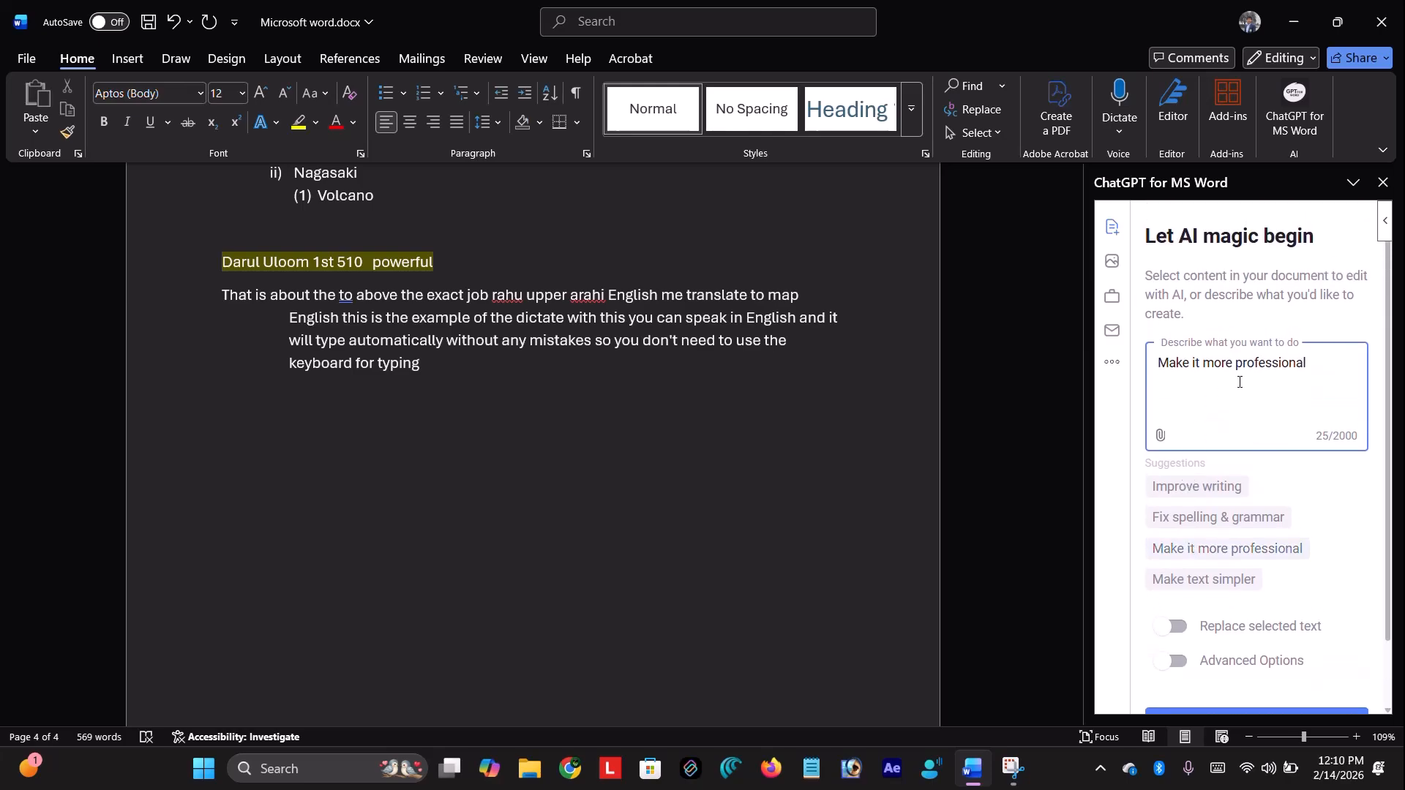
drag(1310, 363, 1073, 385)
key(BackSpace)
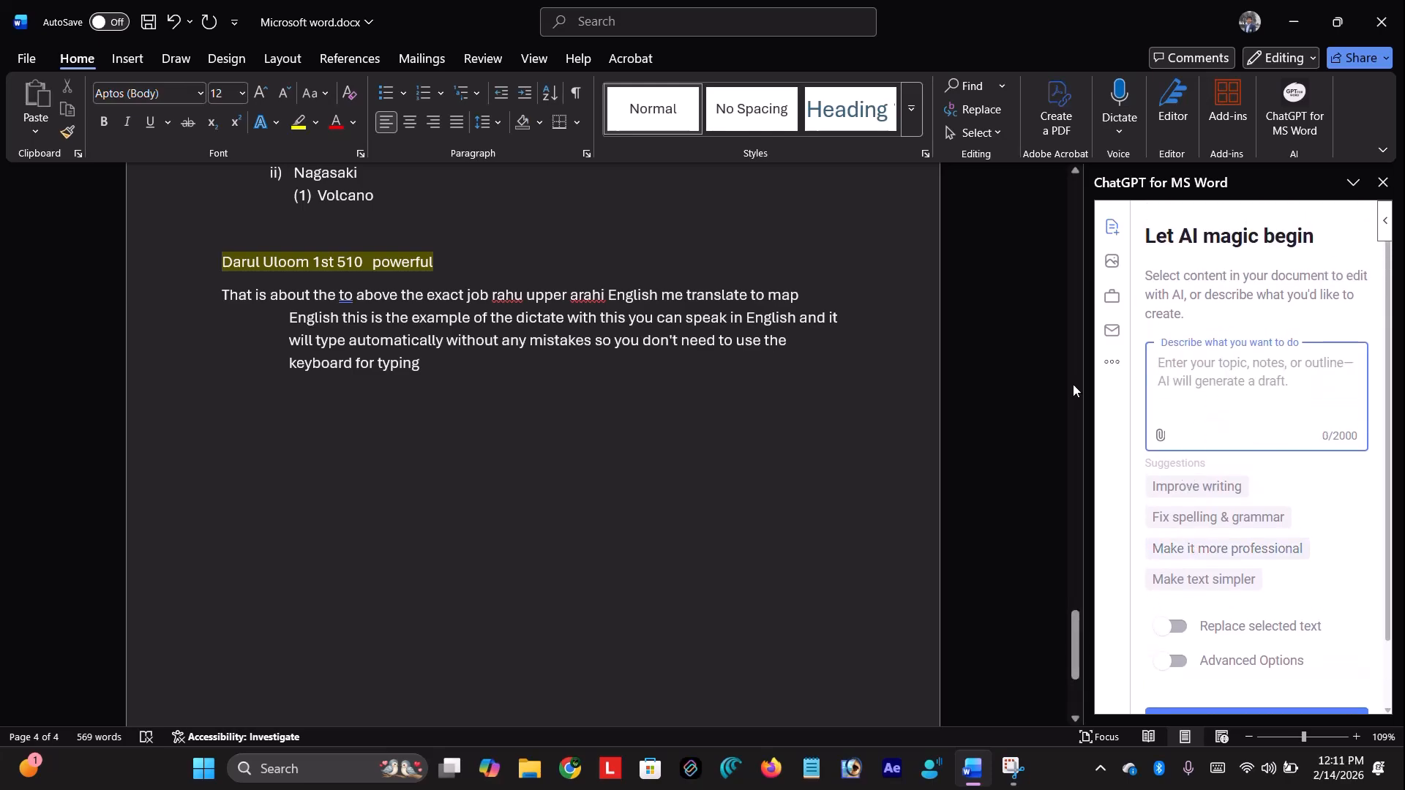
text(write )
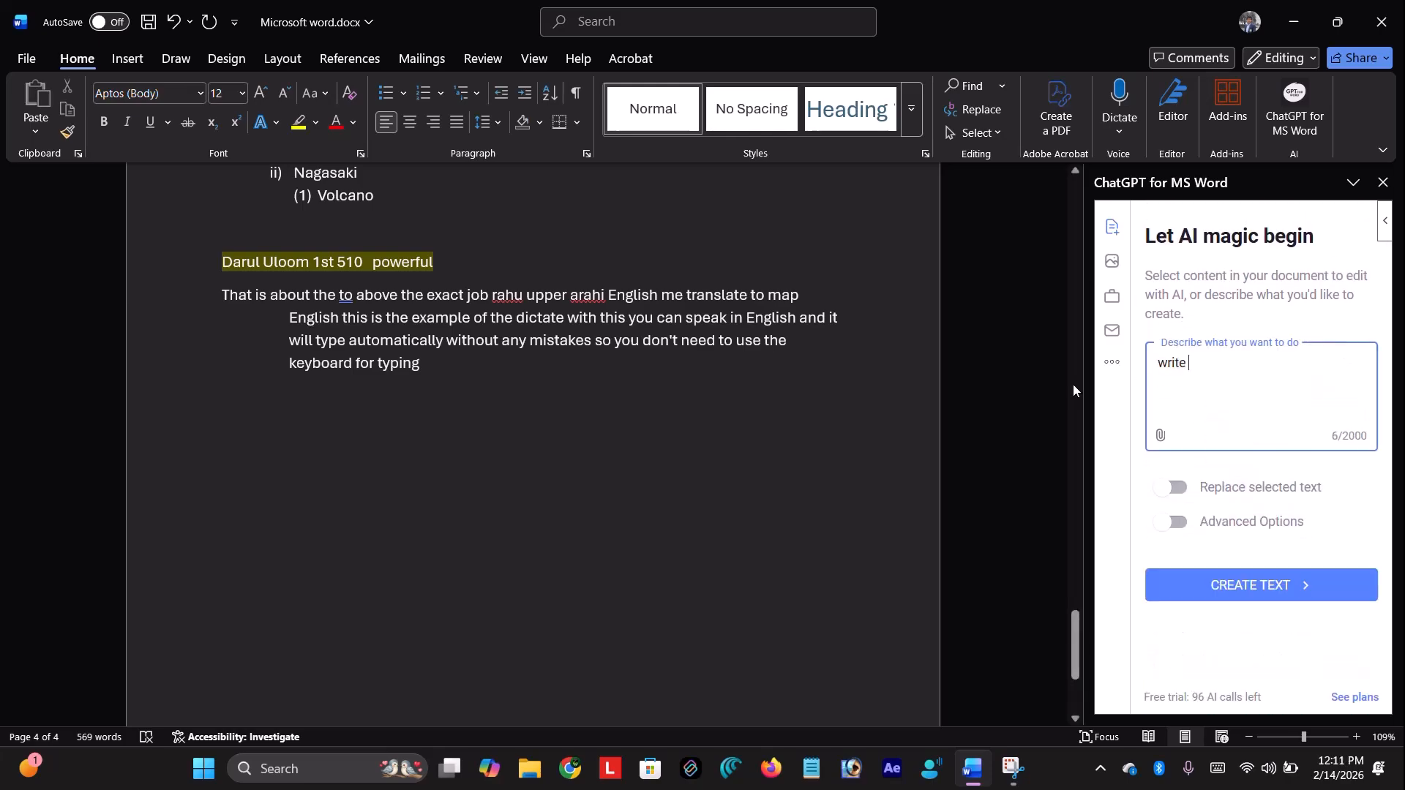
text(about ms word)
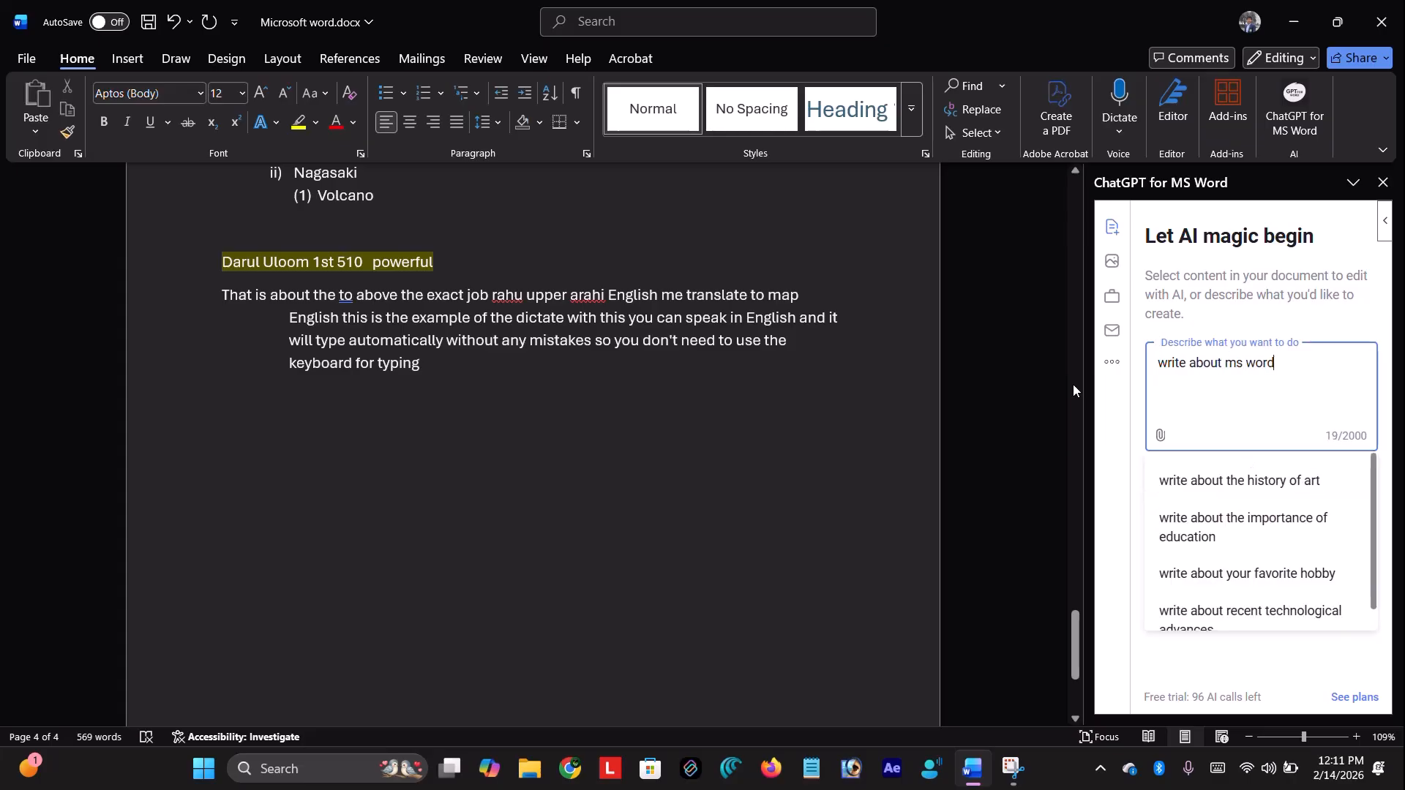
key(Return)
click(1318, 483)
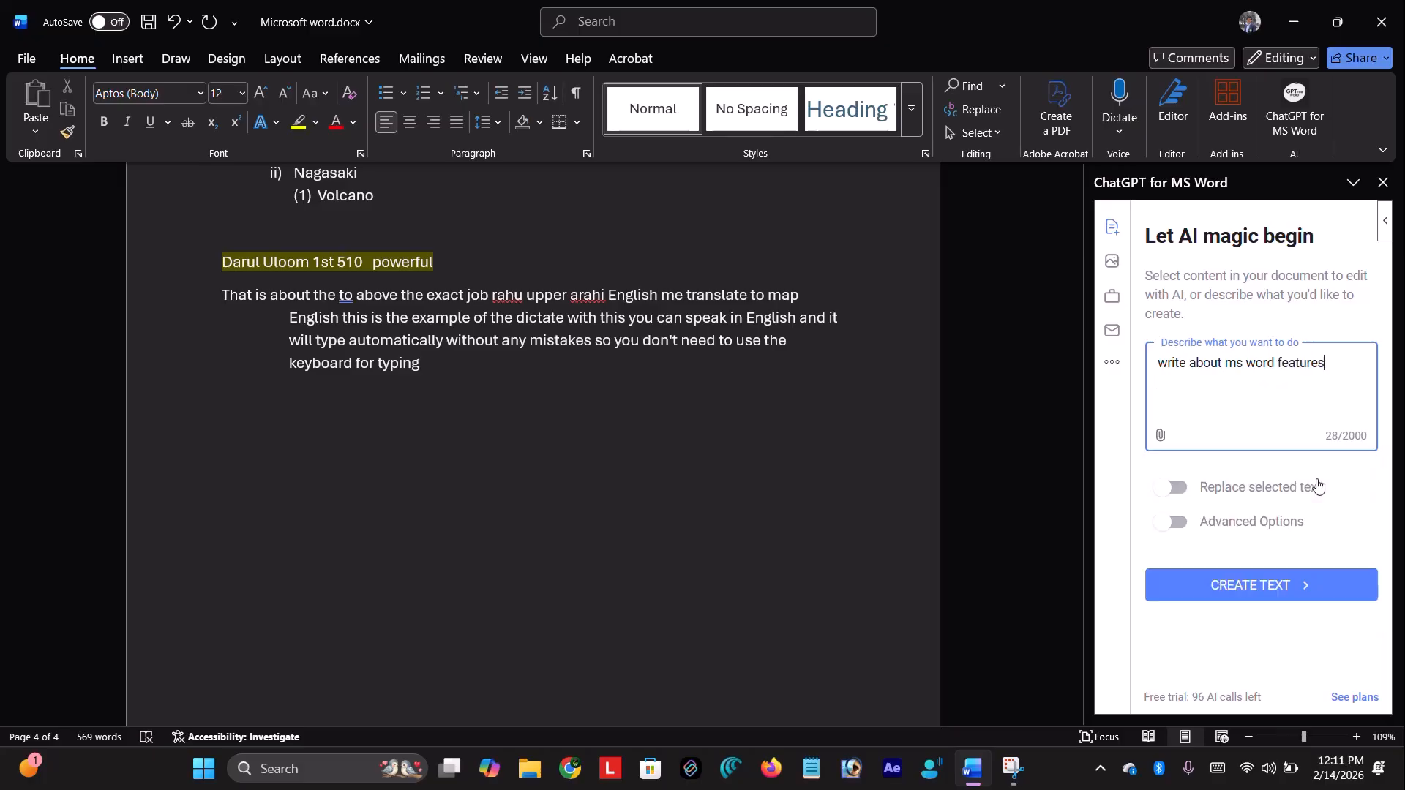
click(1318, 593)
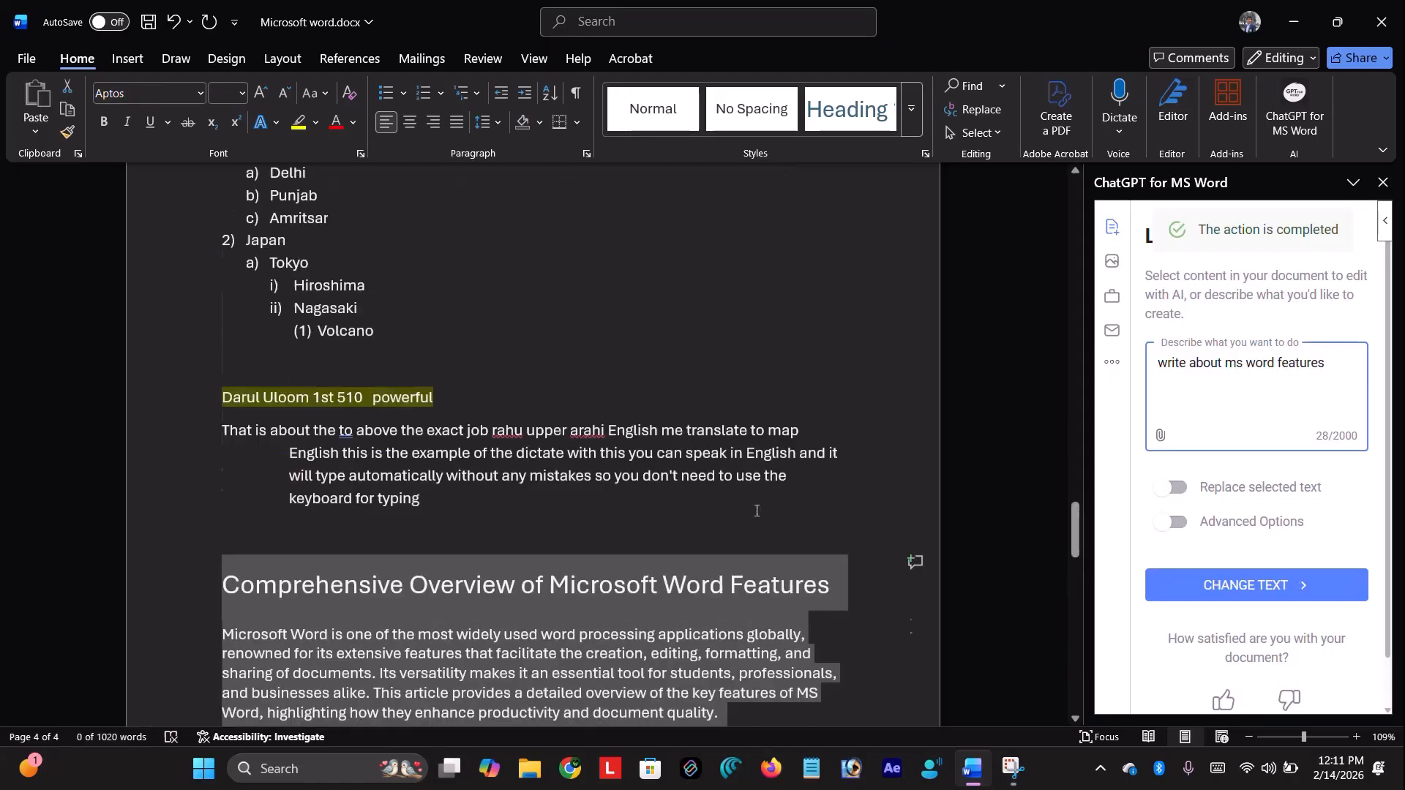
Deselect the generated features article and scroll through it to review
click(201, 338)
scroll(244, 373, down, 4)
scroll(644, 454, down, 6)
scroll(660, 450, down, 8)
scroll(660, 449, up, 10)
scroll(660, 449, up, 6)
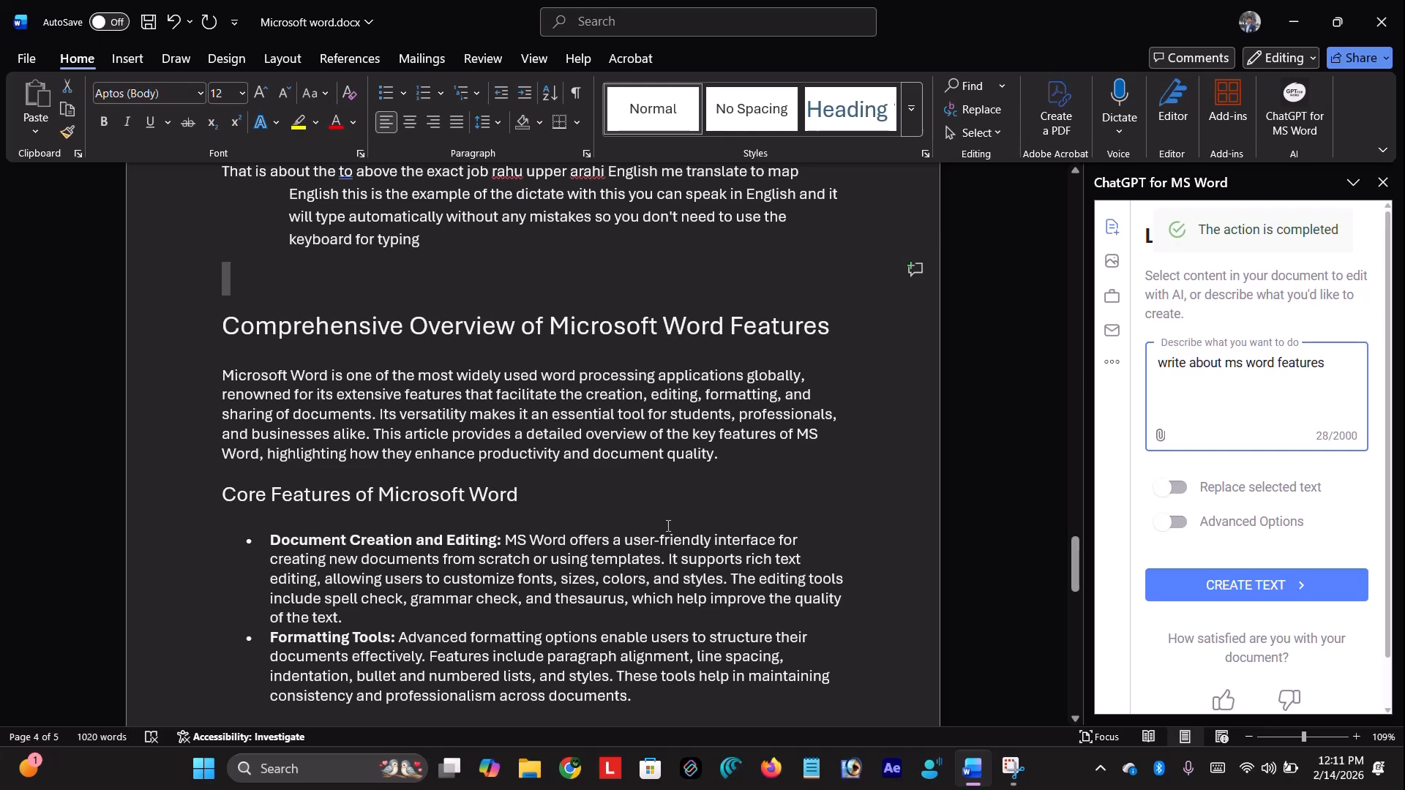
scroll(1296, 654, down, 1)
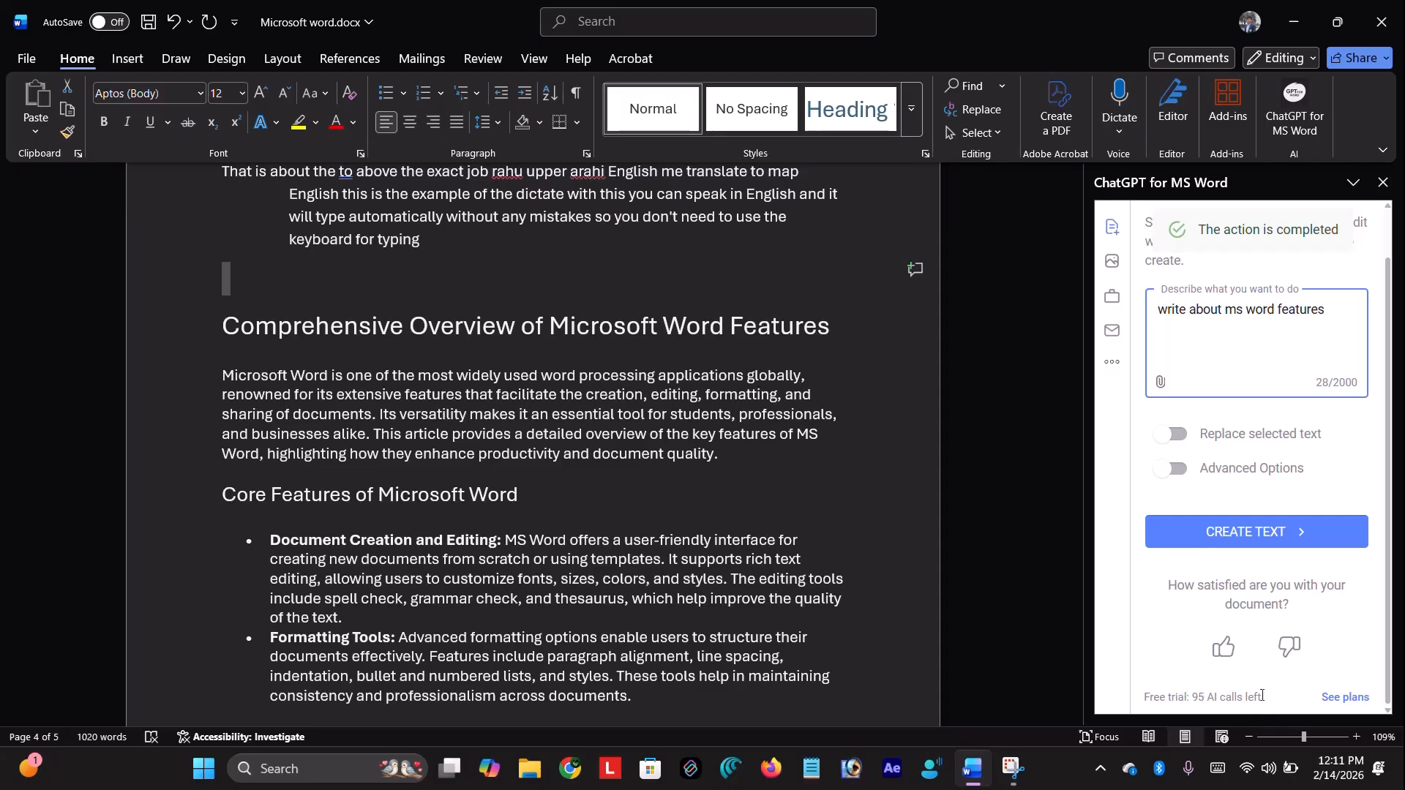
Close the ChatGPT for MS Word pane and select the Comprehensive Overview heading line
click(1383, 183)
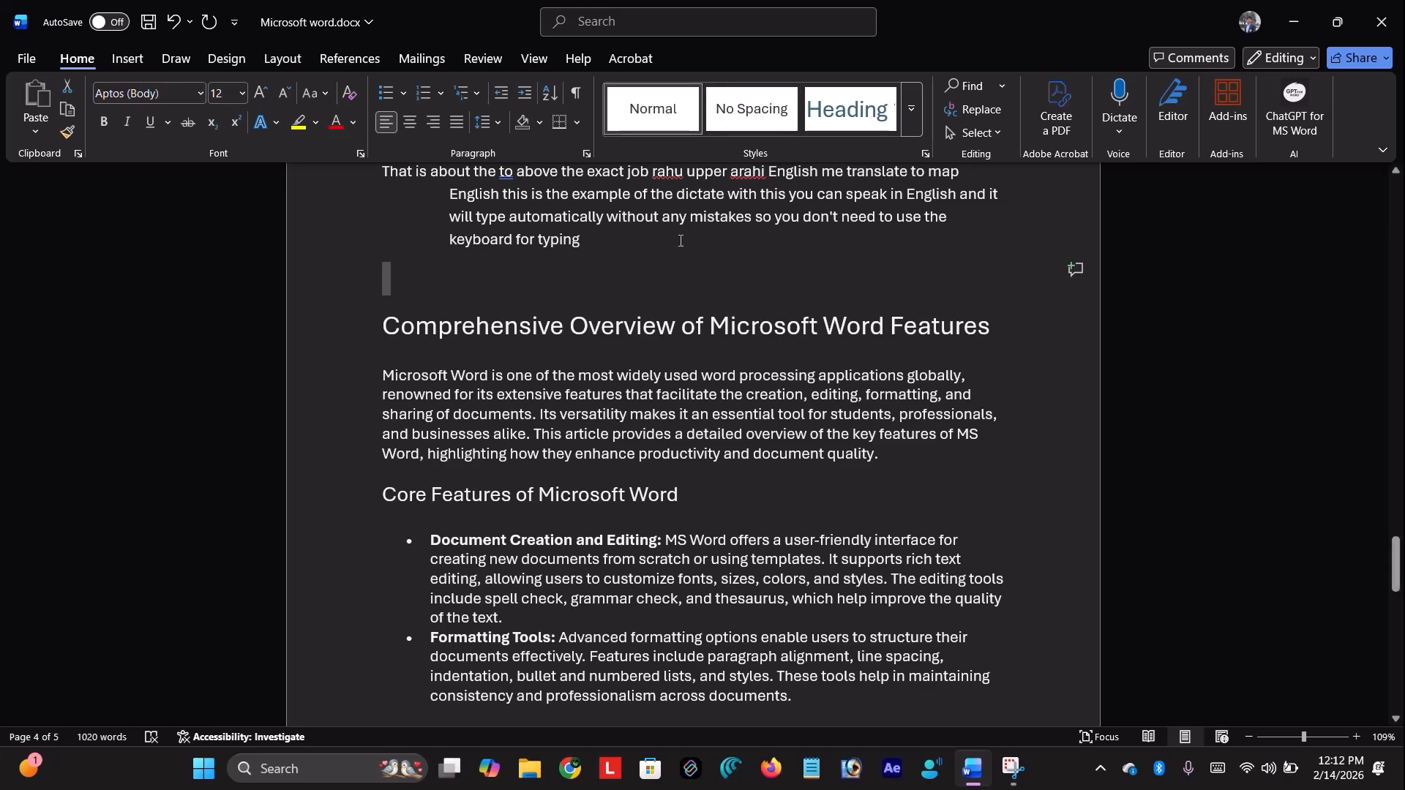
scroll(421, 423, up, 2)
triple_click(420, 422)
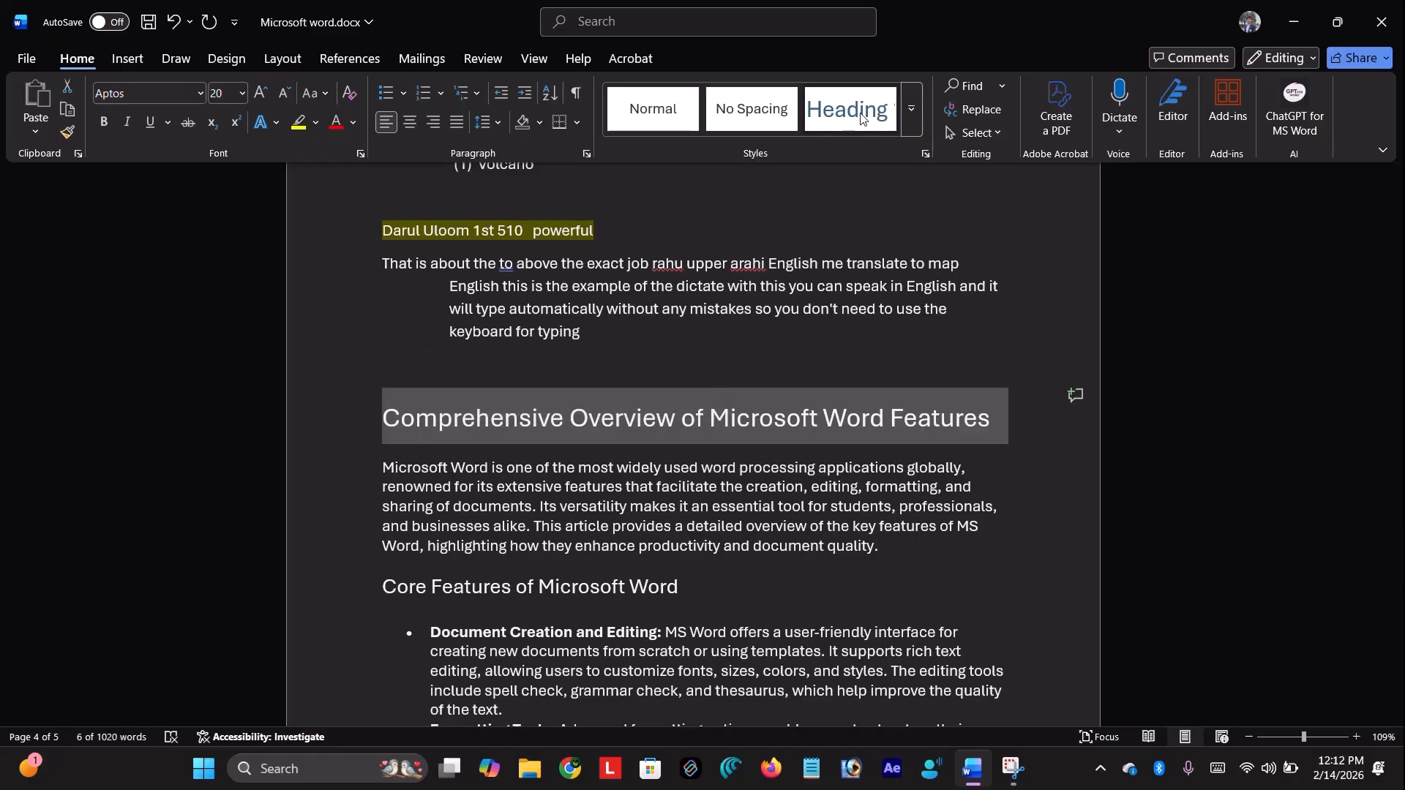
Apply the Heading style to the Comprehensive Overview title, keeping its size at 12
click(819, 308)
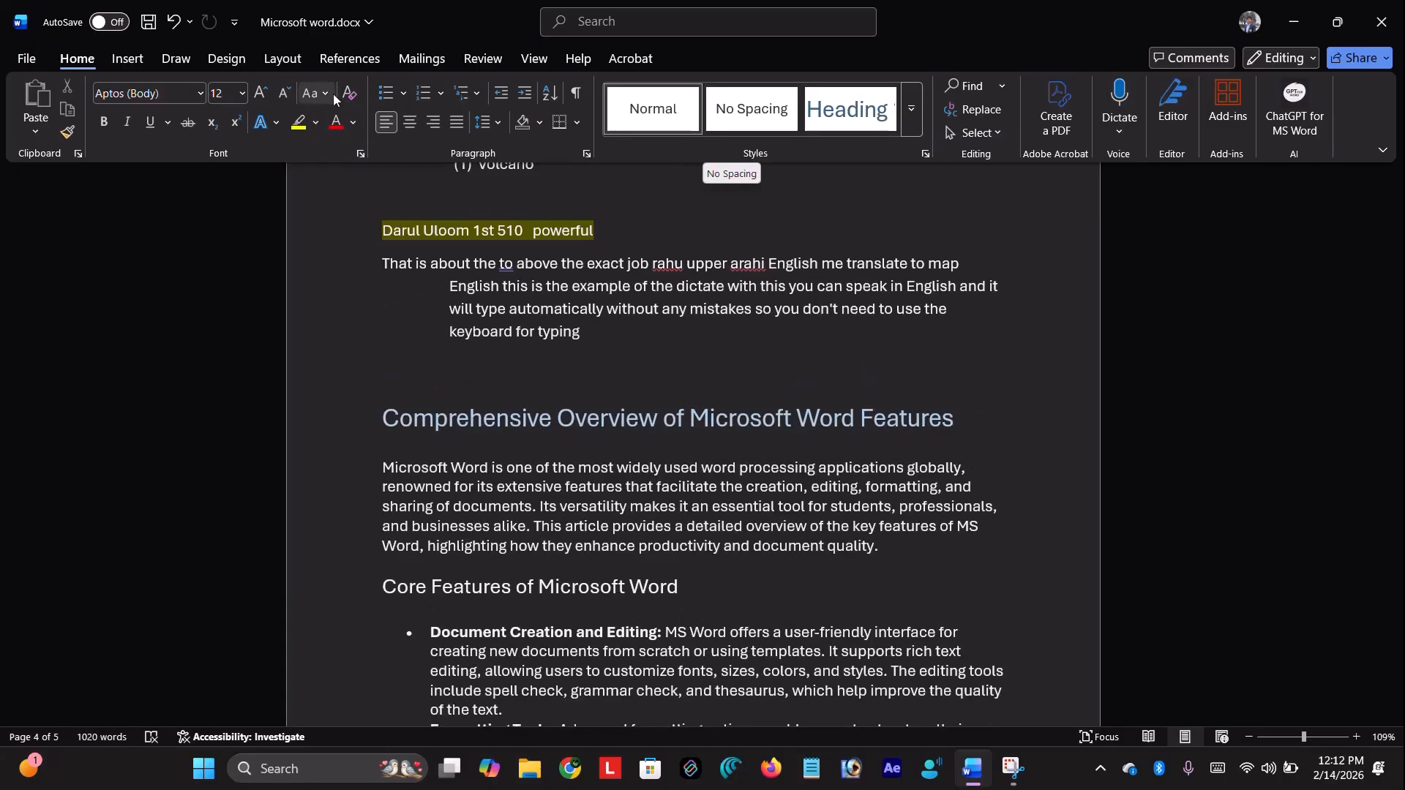
click(283, 94)
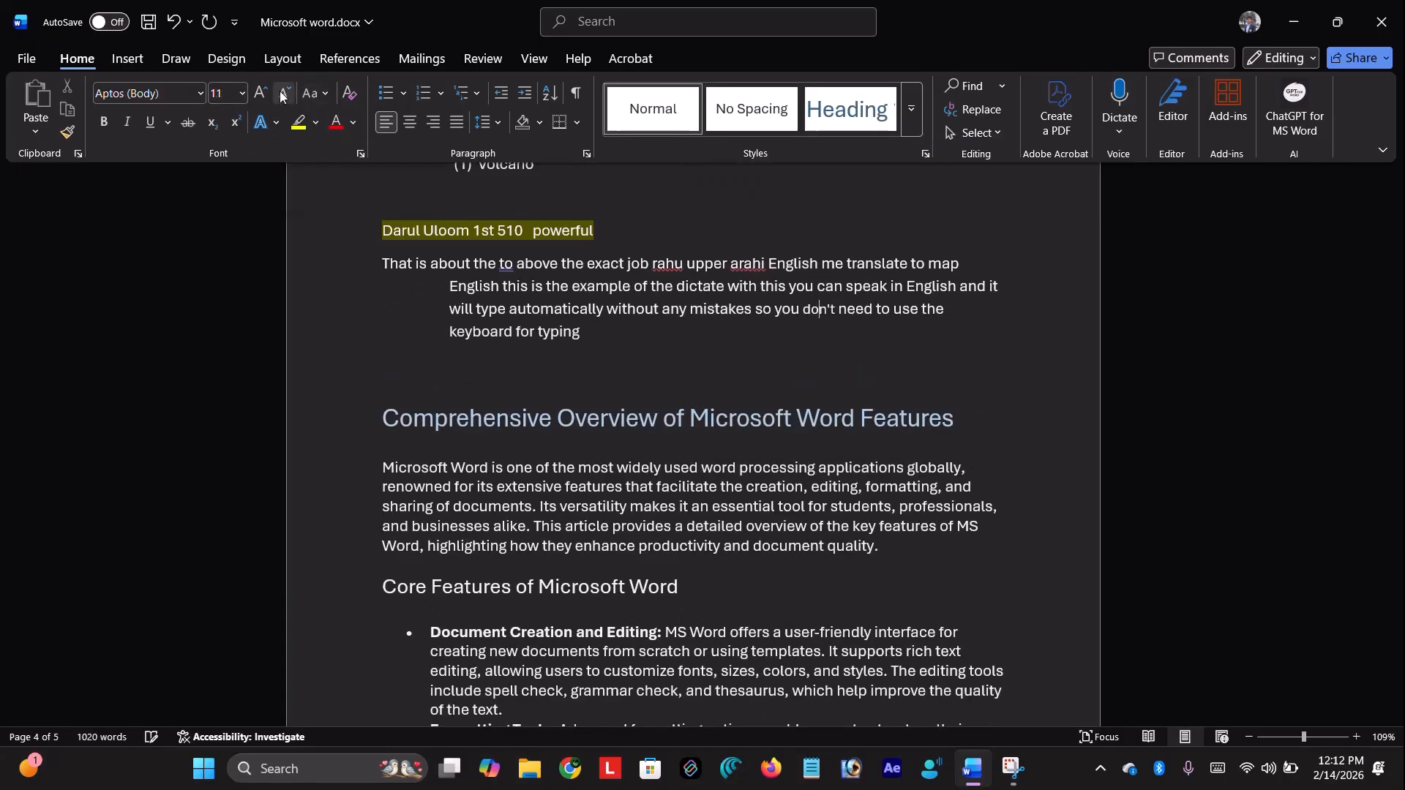
click(264, 96)
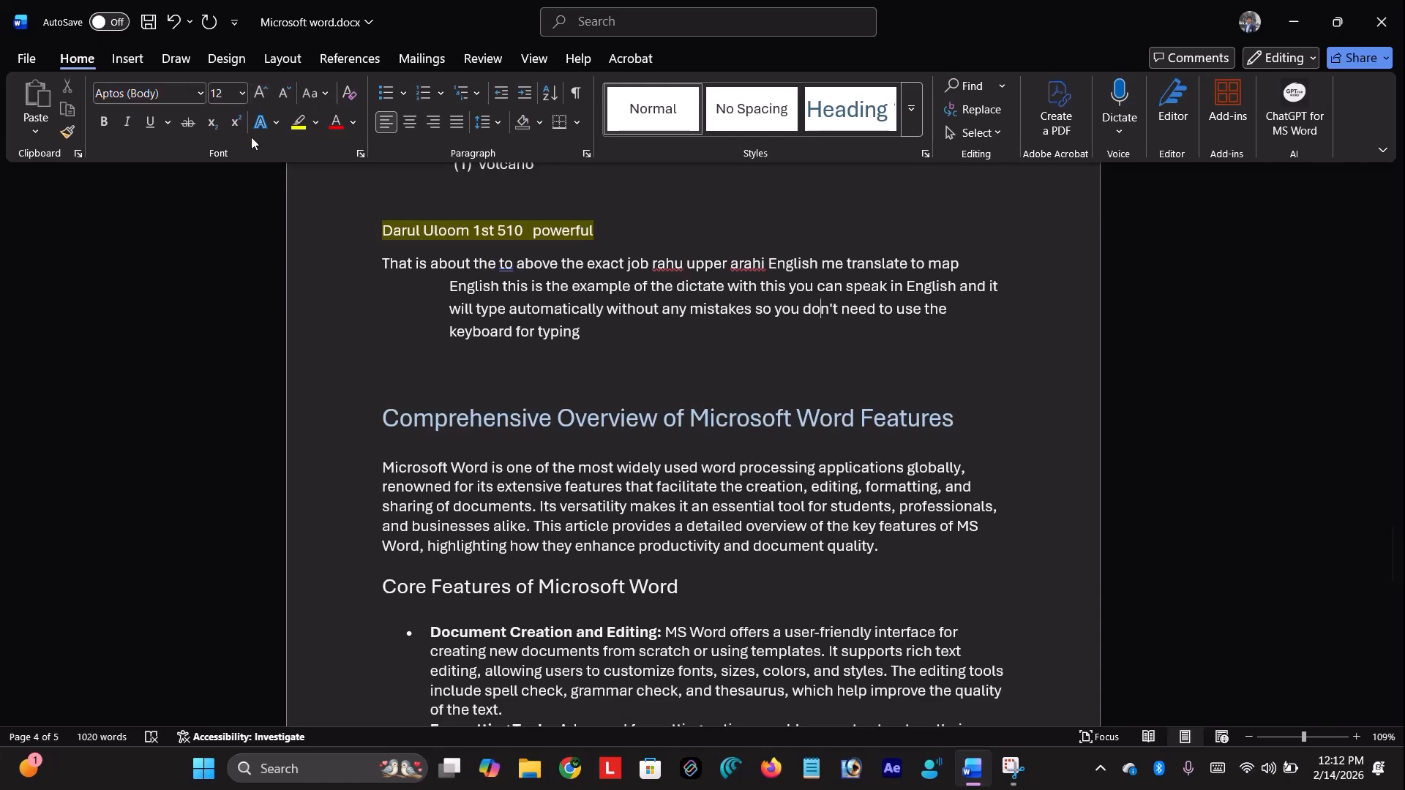
click(132, 66)
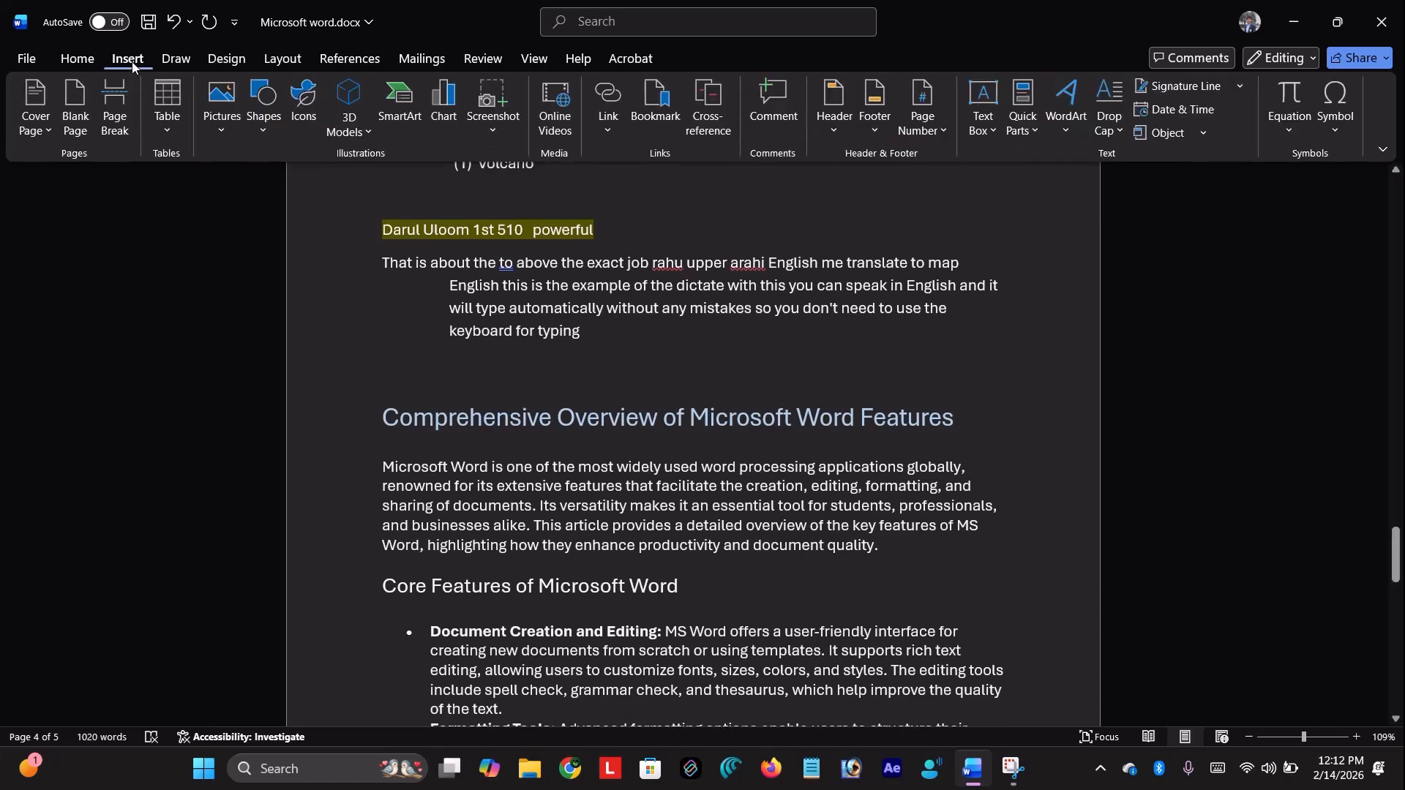
Insert the Facet design from the Cover Page gallery at the start of the document
scroll(449, 289, down, 7)
scroll(448, 289, up, 7)
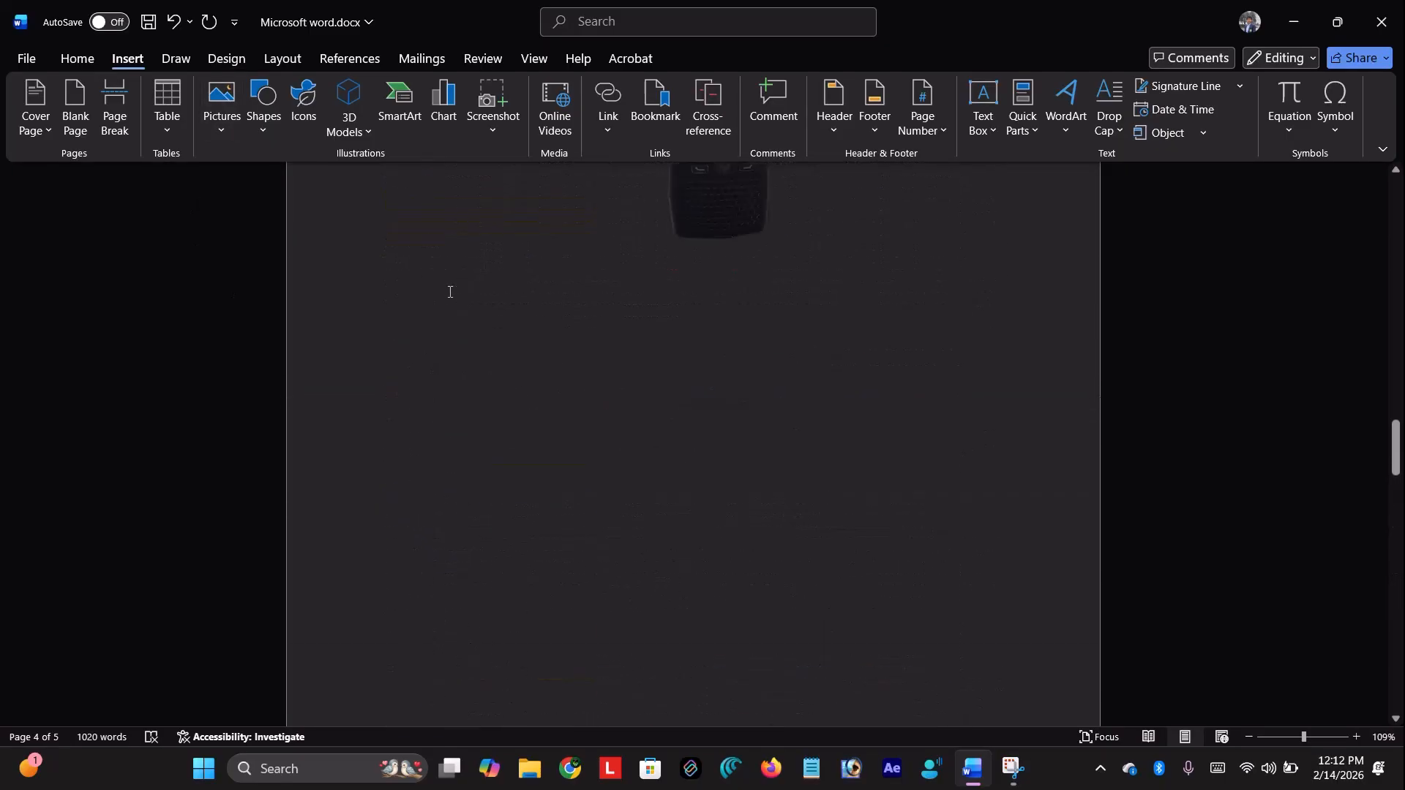
scroll(450, 292, up, 15)
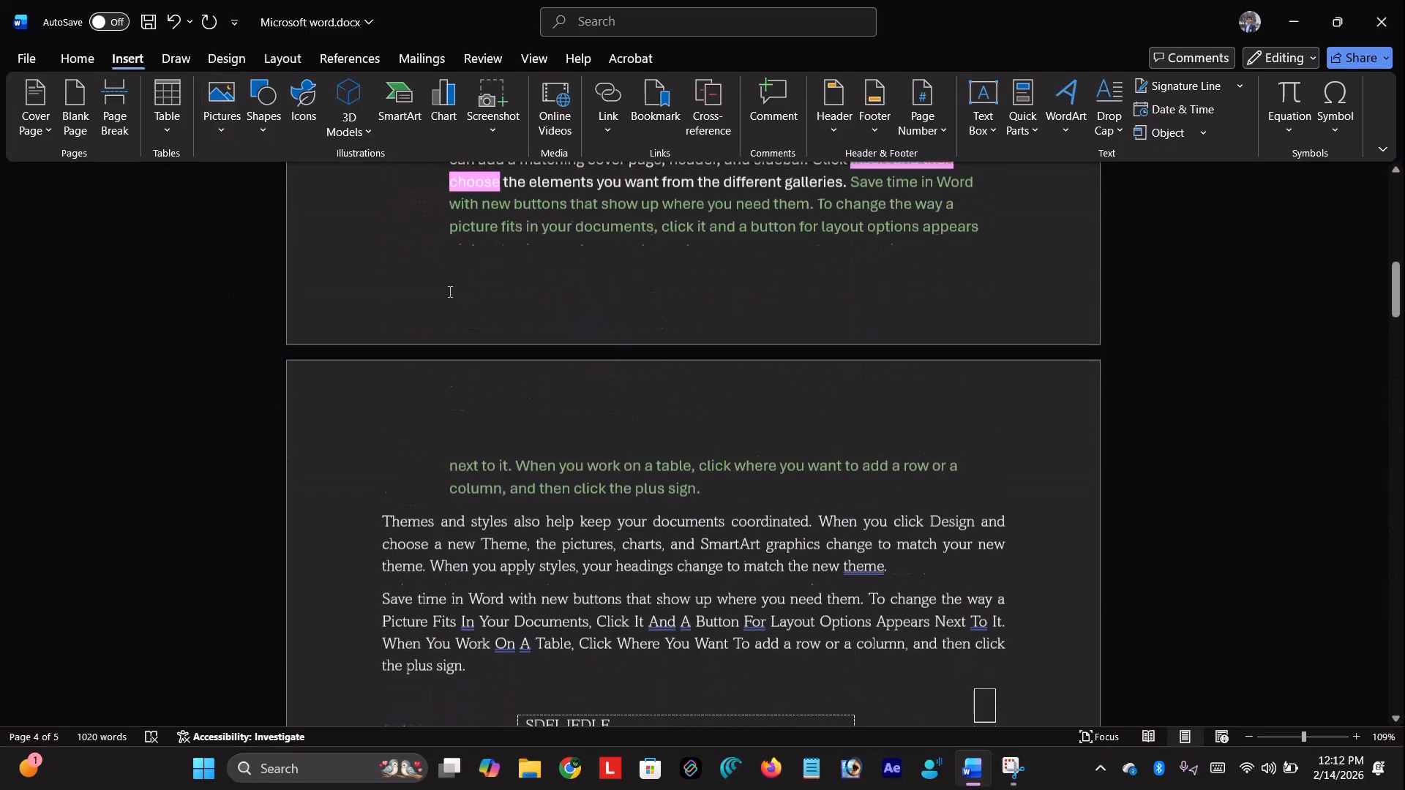
click(450, 292)
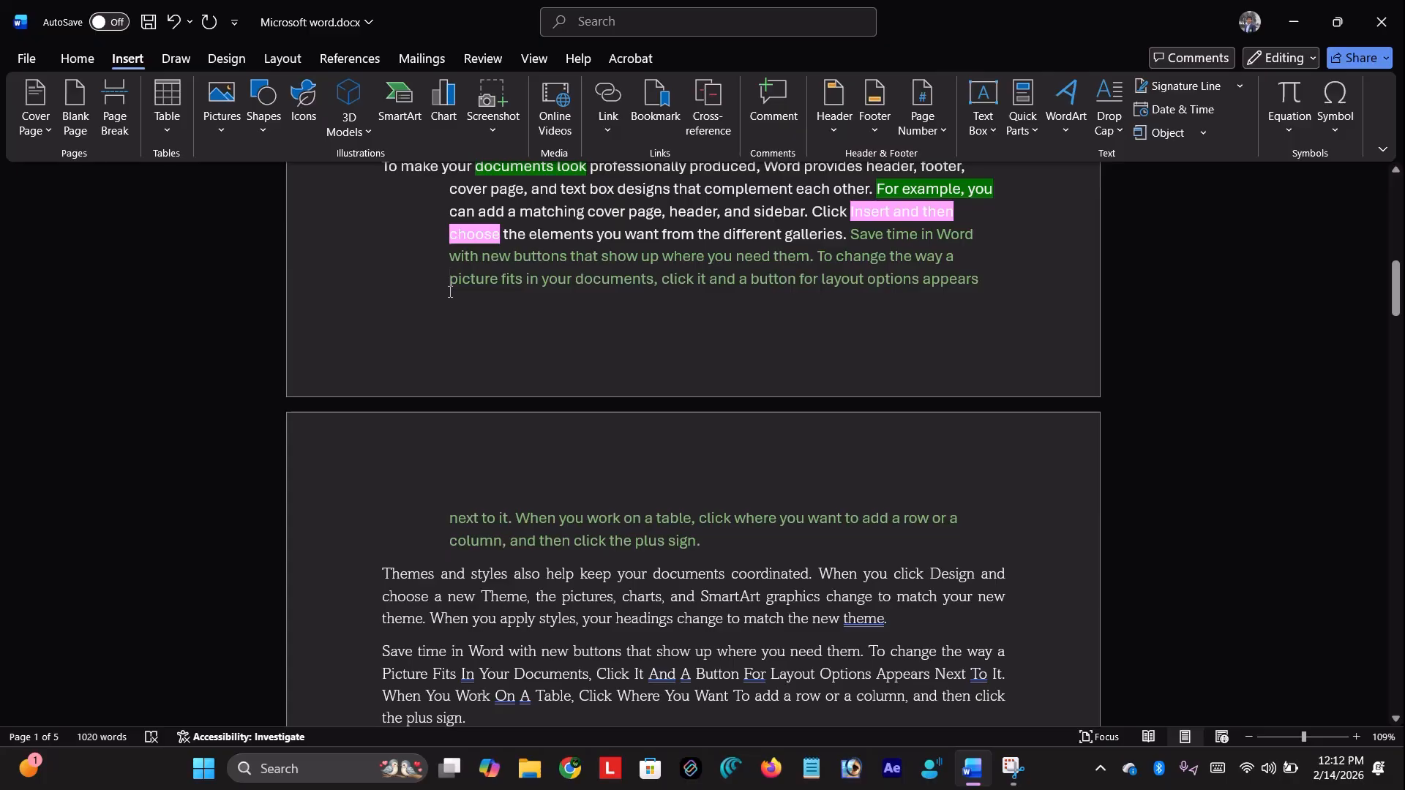
scroll(450, 292, up, 3)
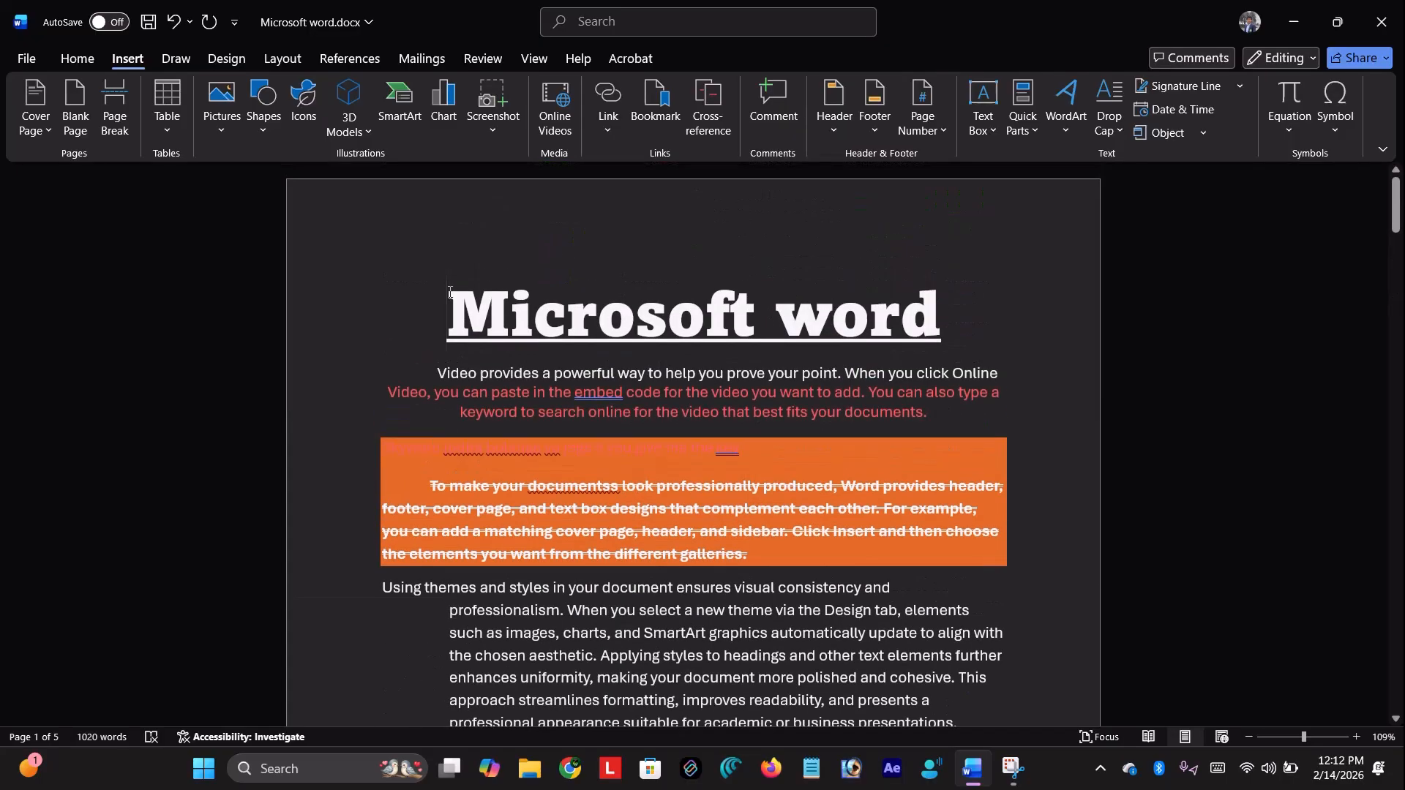
click(33, 106)
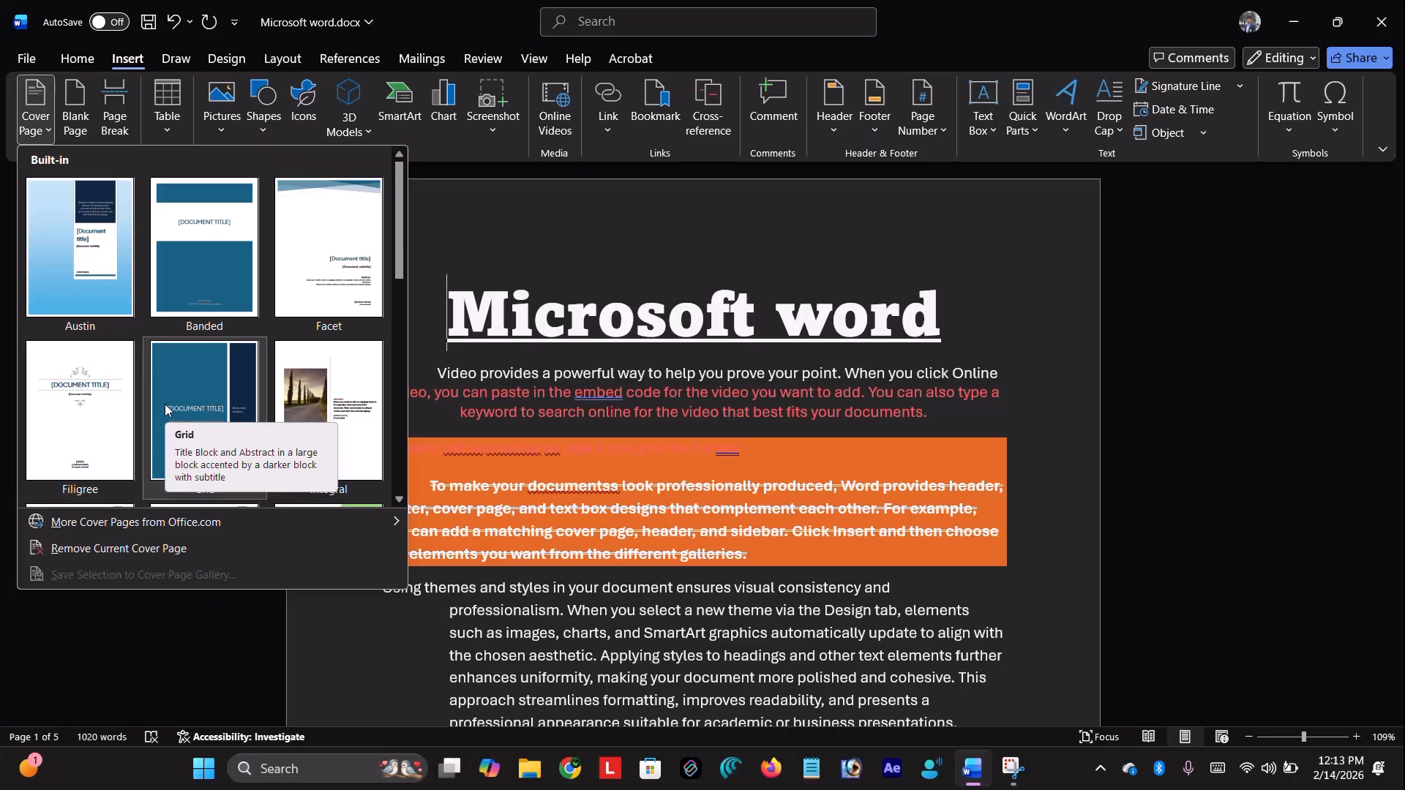
scroll(165, 403, down, 5)
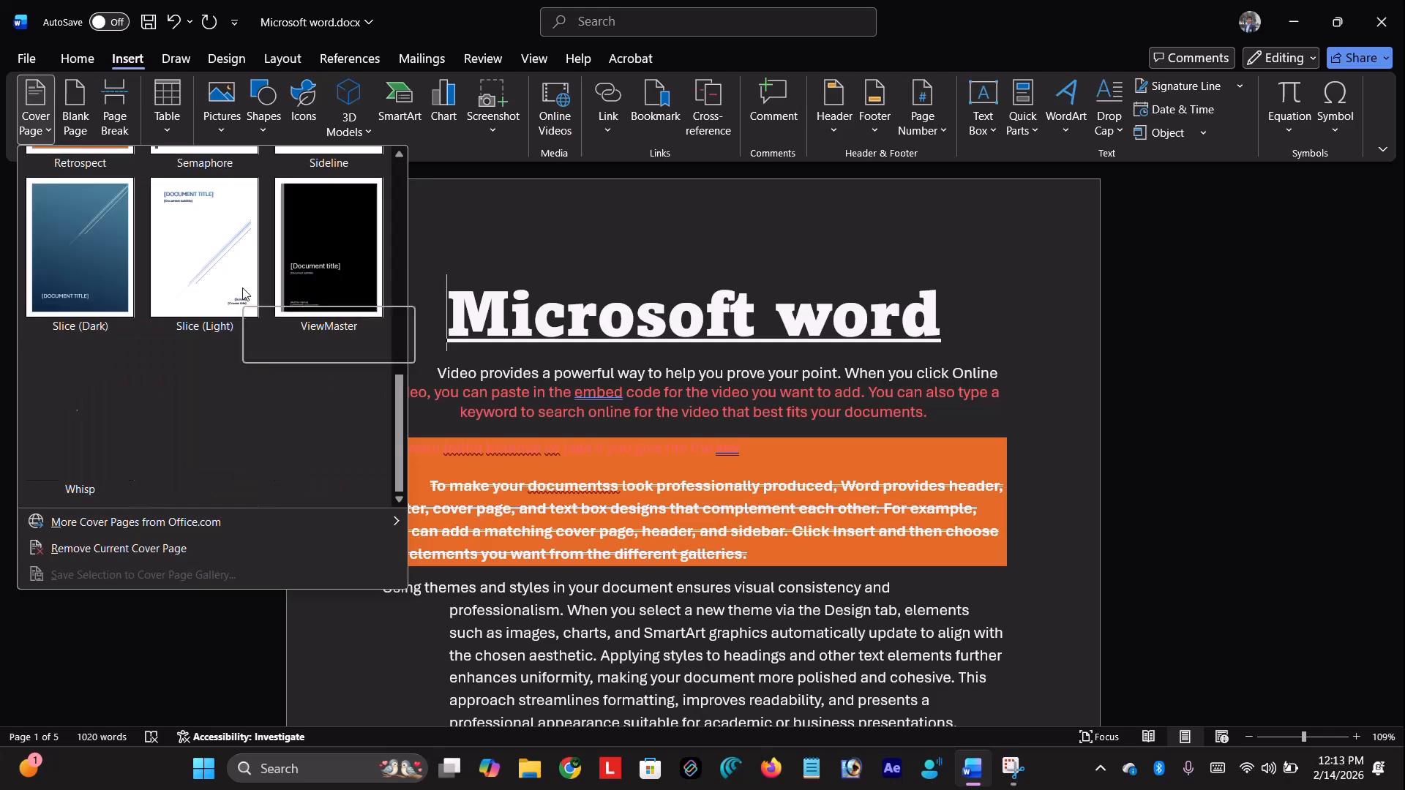
scroll(108, 223, up, 5)
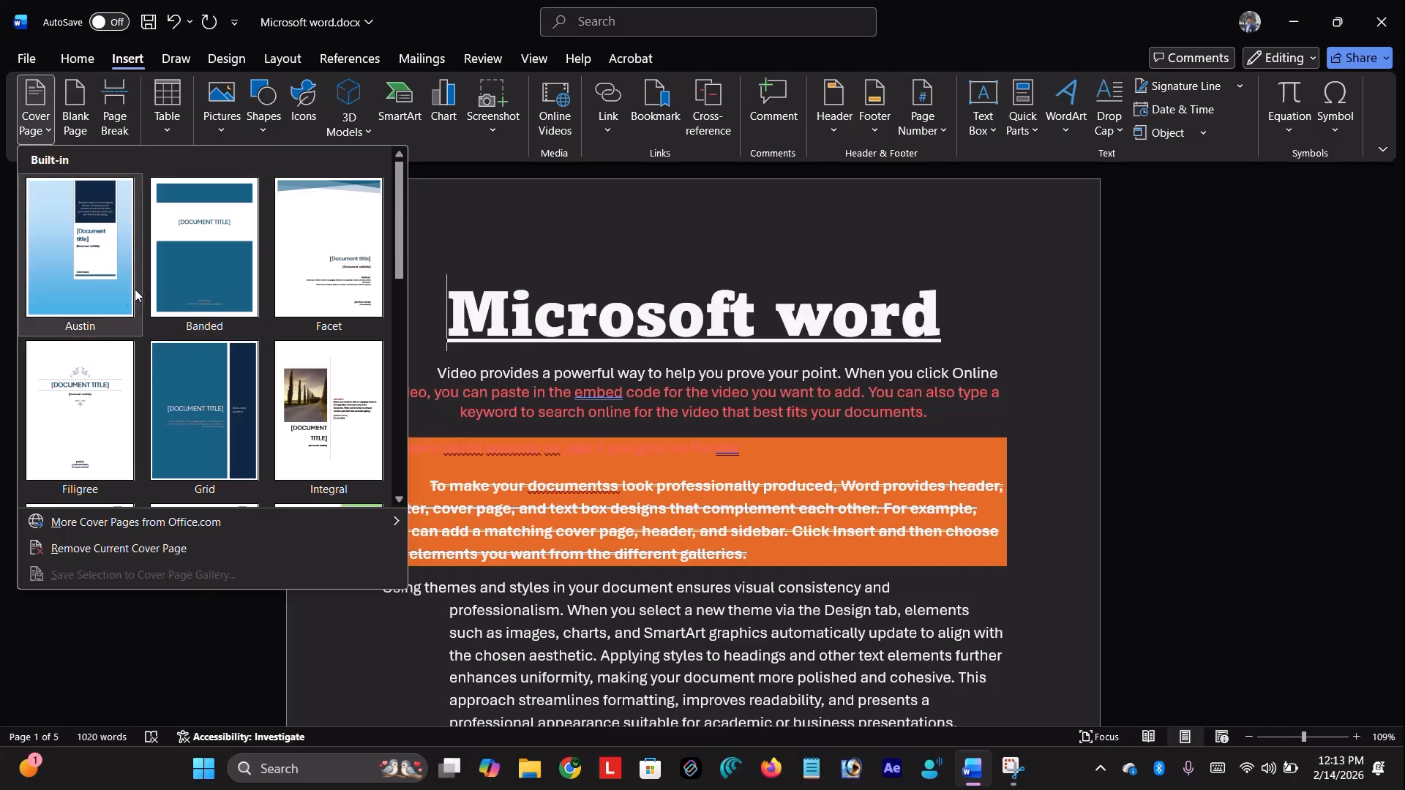
scroll(307, 270, down, 5)
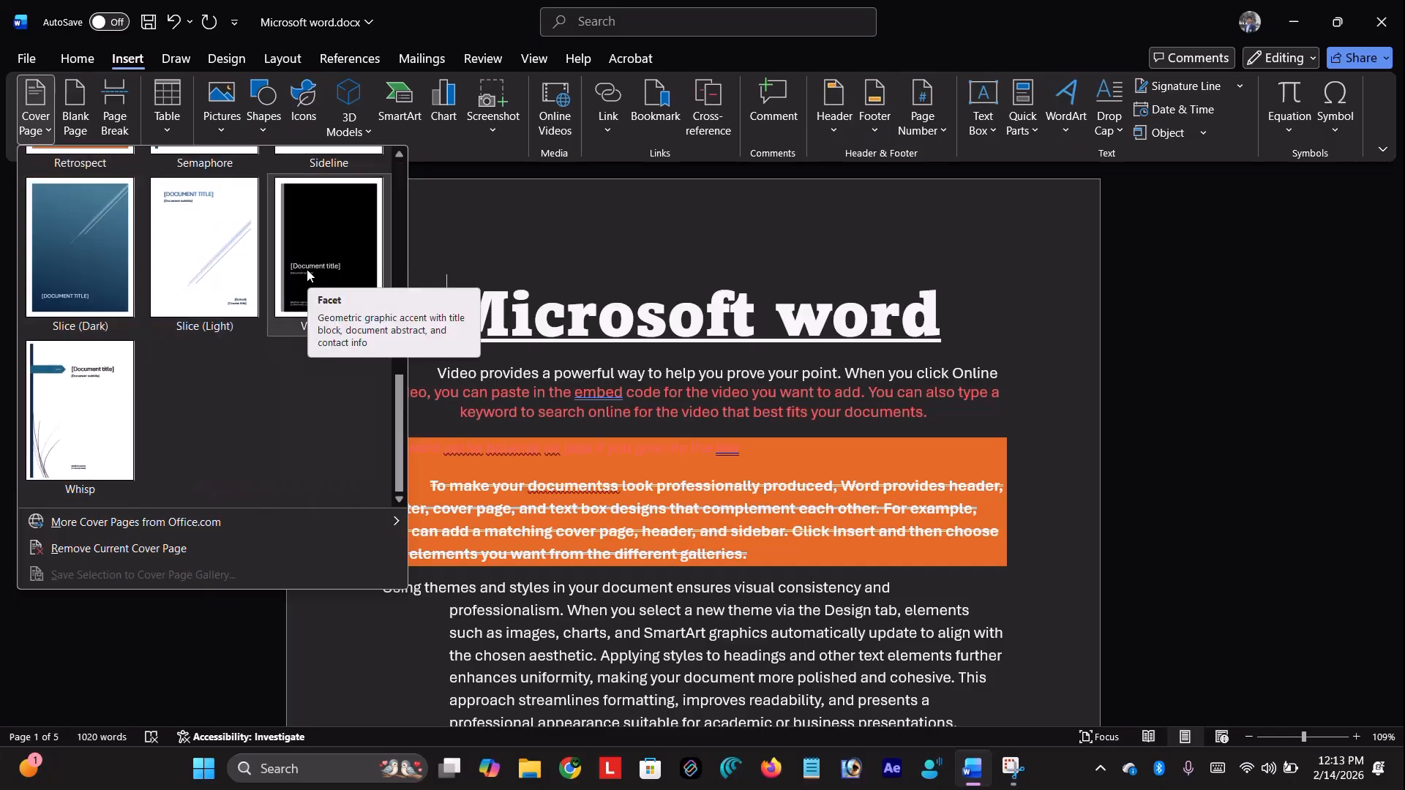
mouse_move(145, 524)
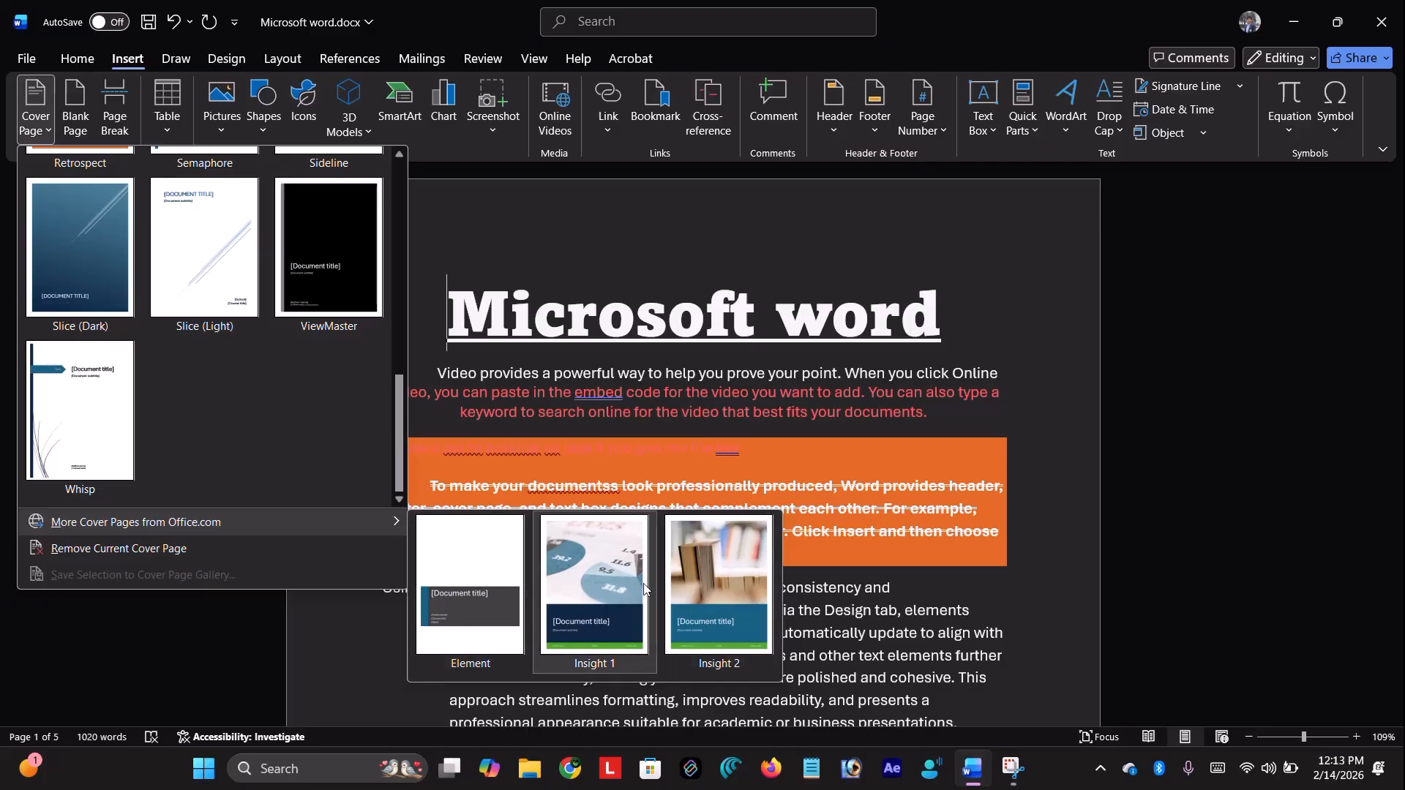
scroll(206, 370, up, 5)
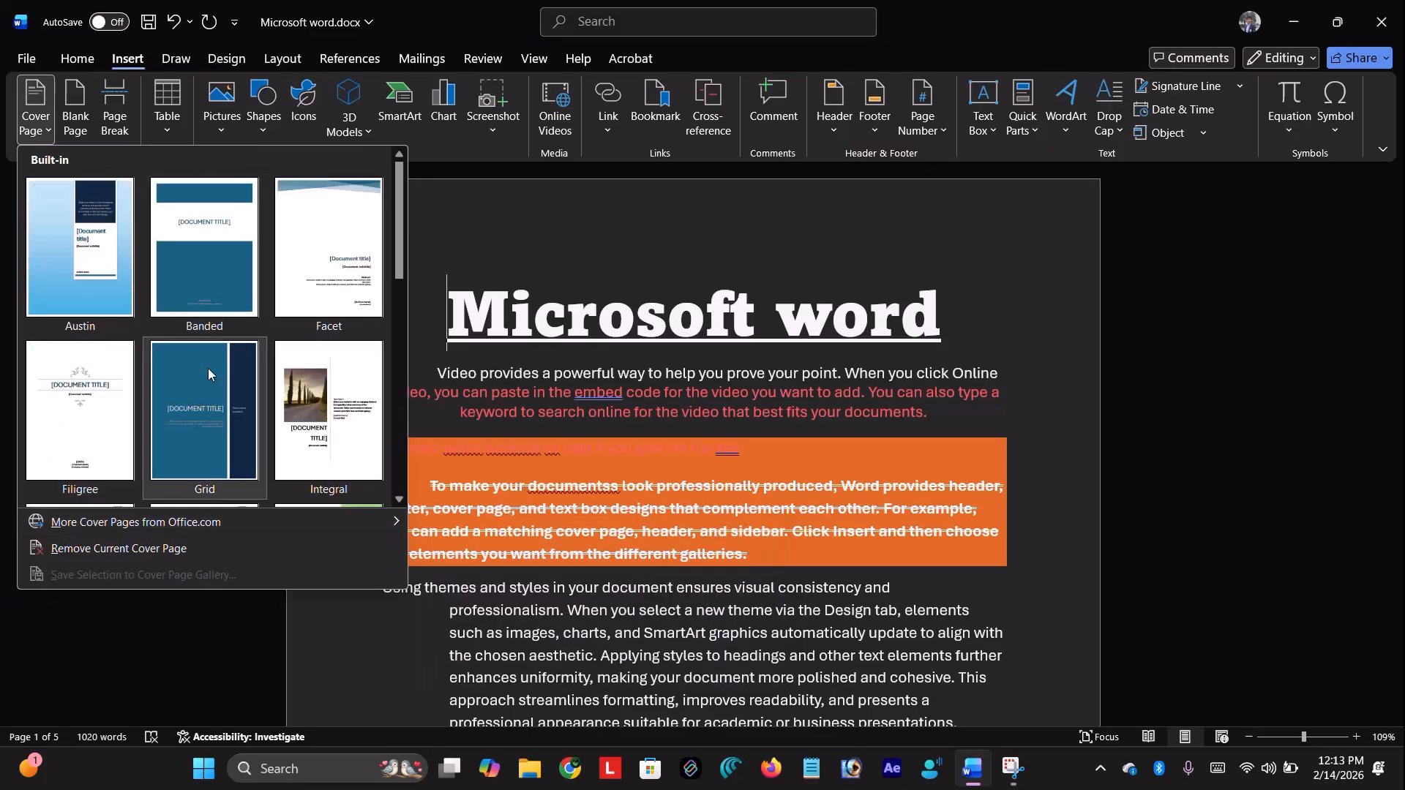
click(320, 268)
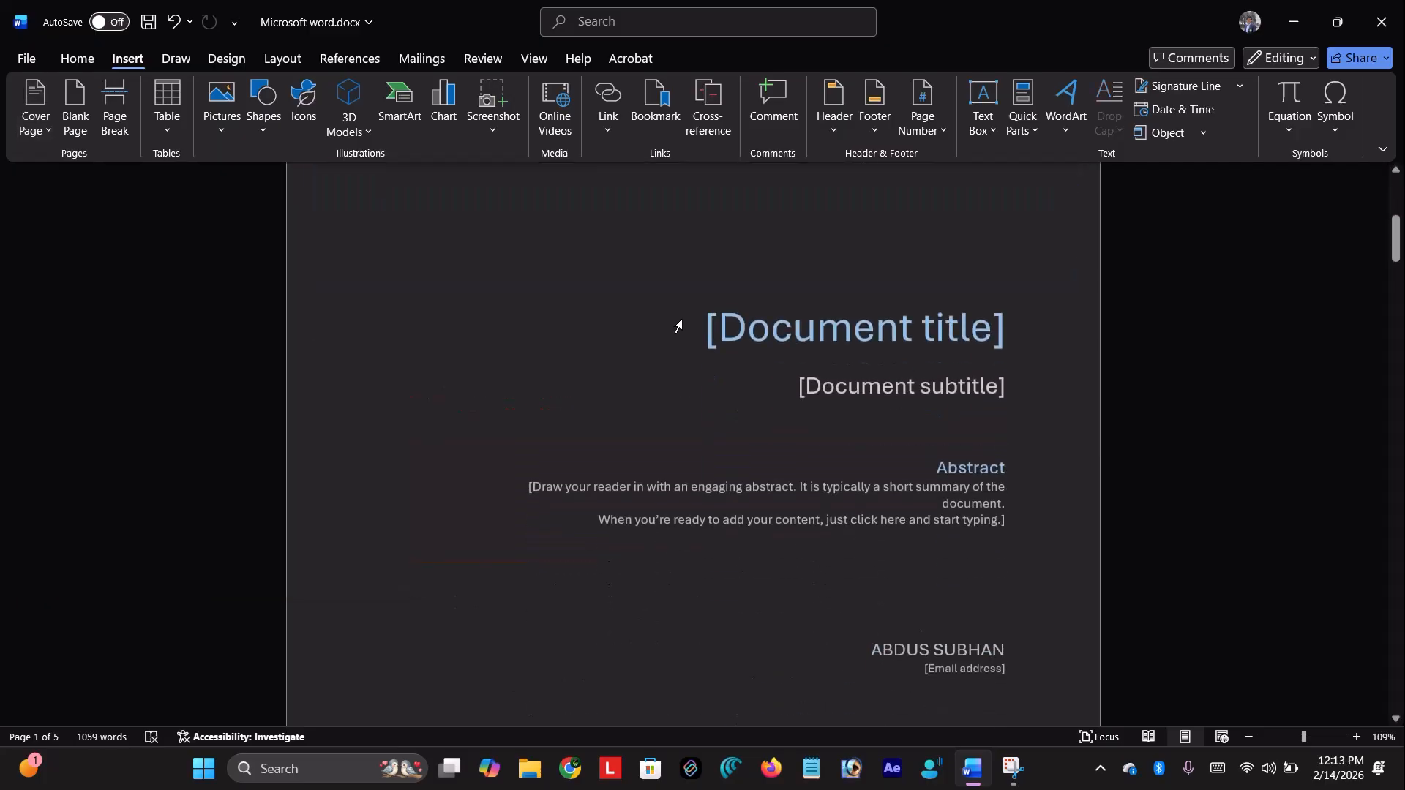
Place the insertion point in the cover page's top banner shape and choose a font colour
scroll(678, 327, down, 5)
scroll(678, 326, up, 7)
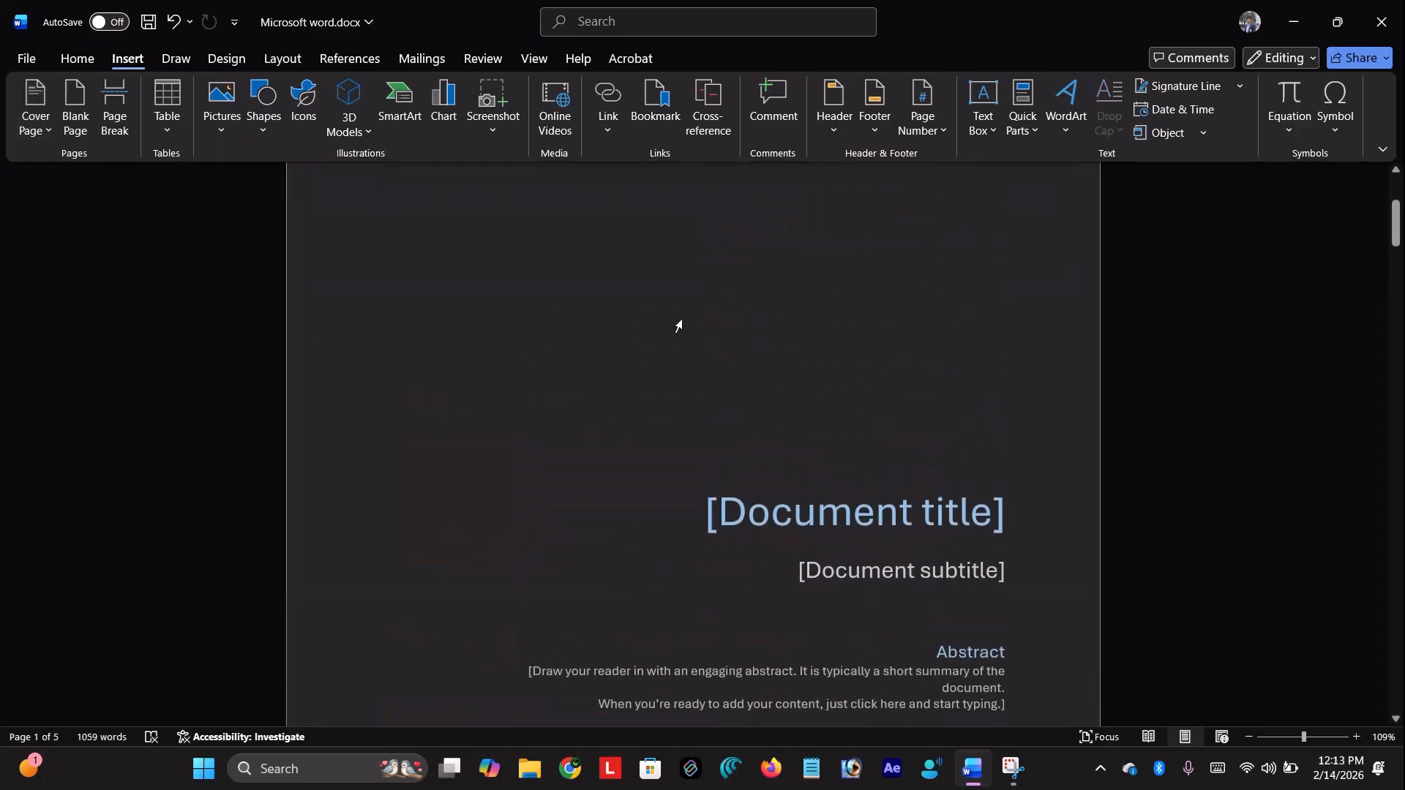
scroll(678, 326, down, 5)
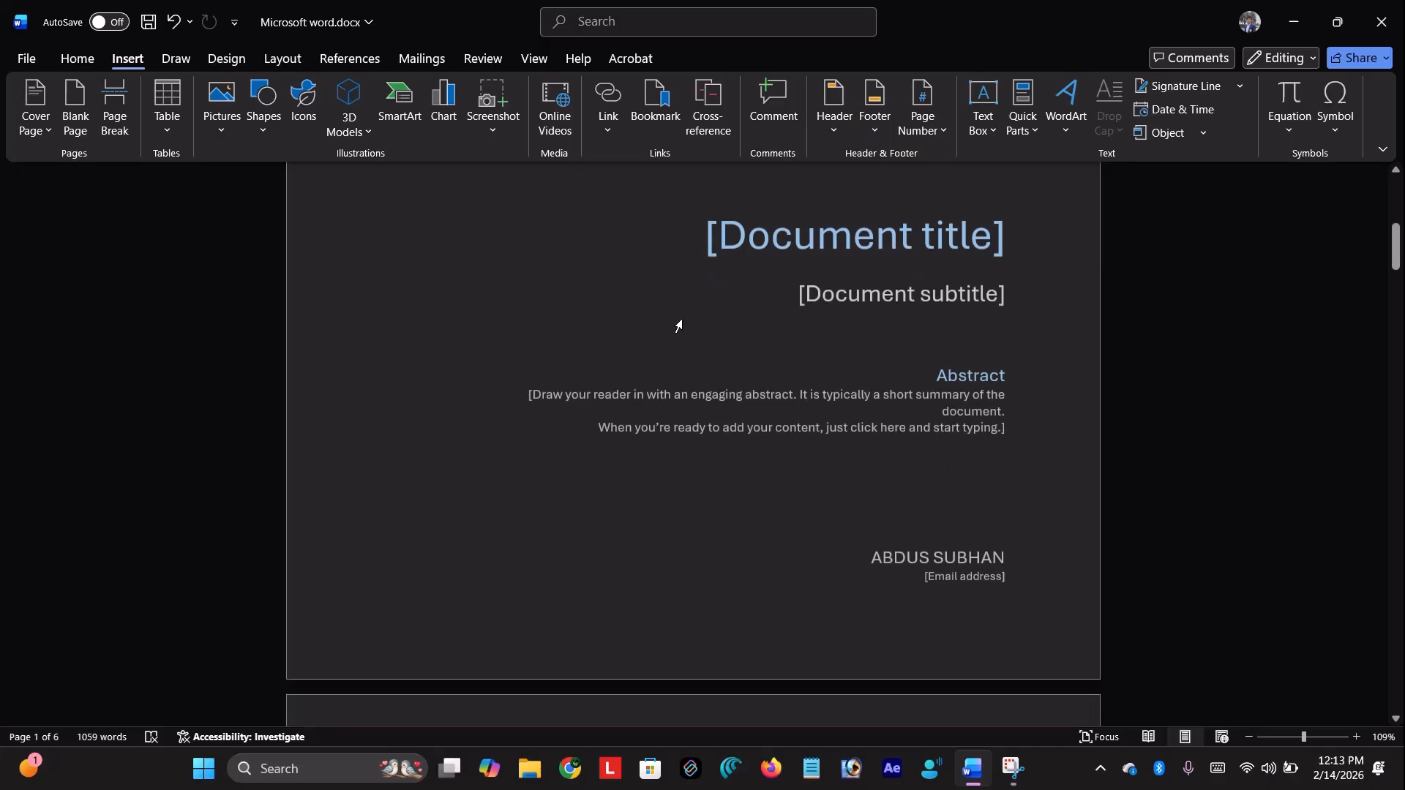
scroll(793, 326, up, 5)
click(602, 305)
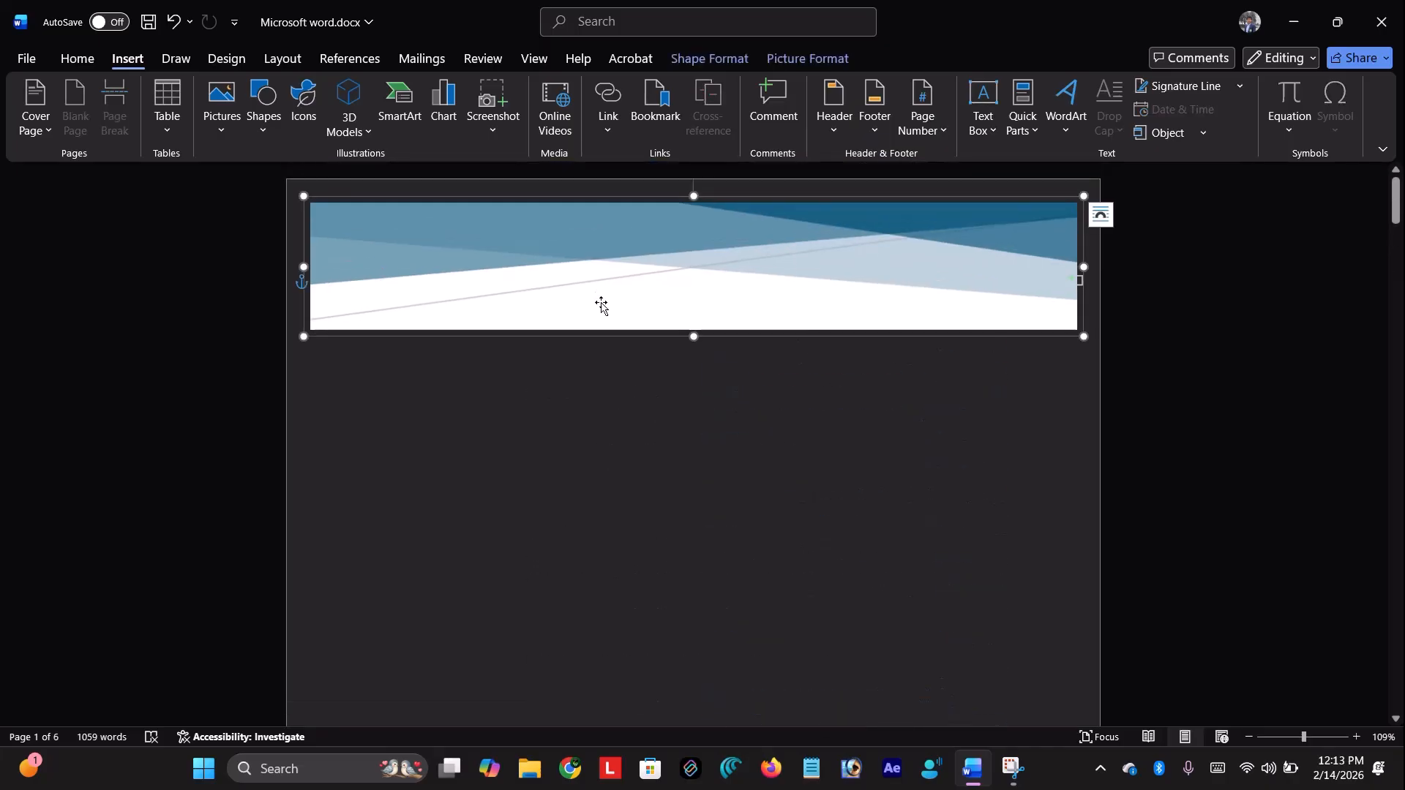
click(386, 289)
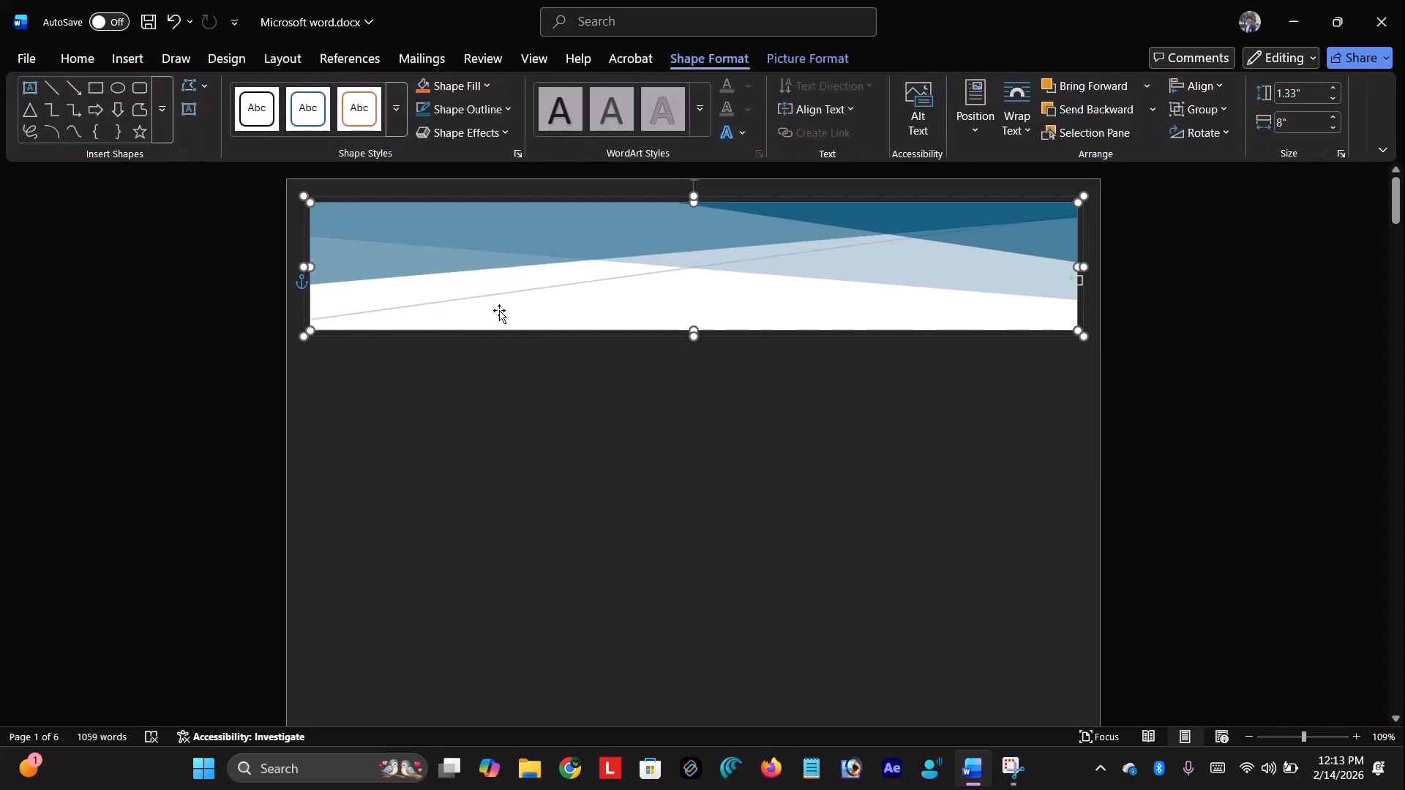
text(h)
key(BackSpace)
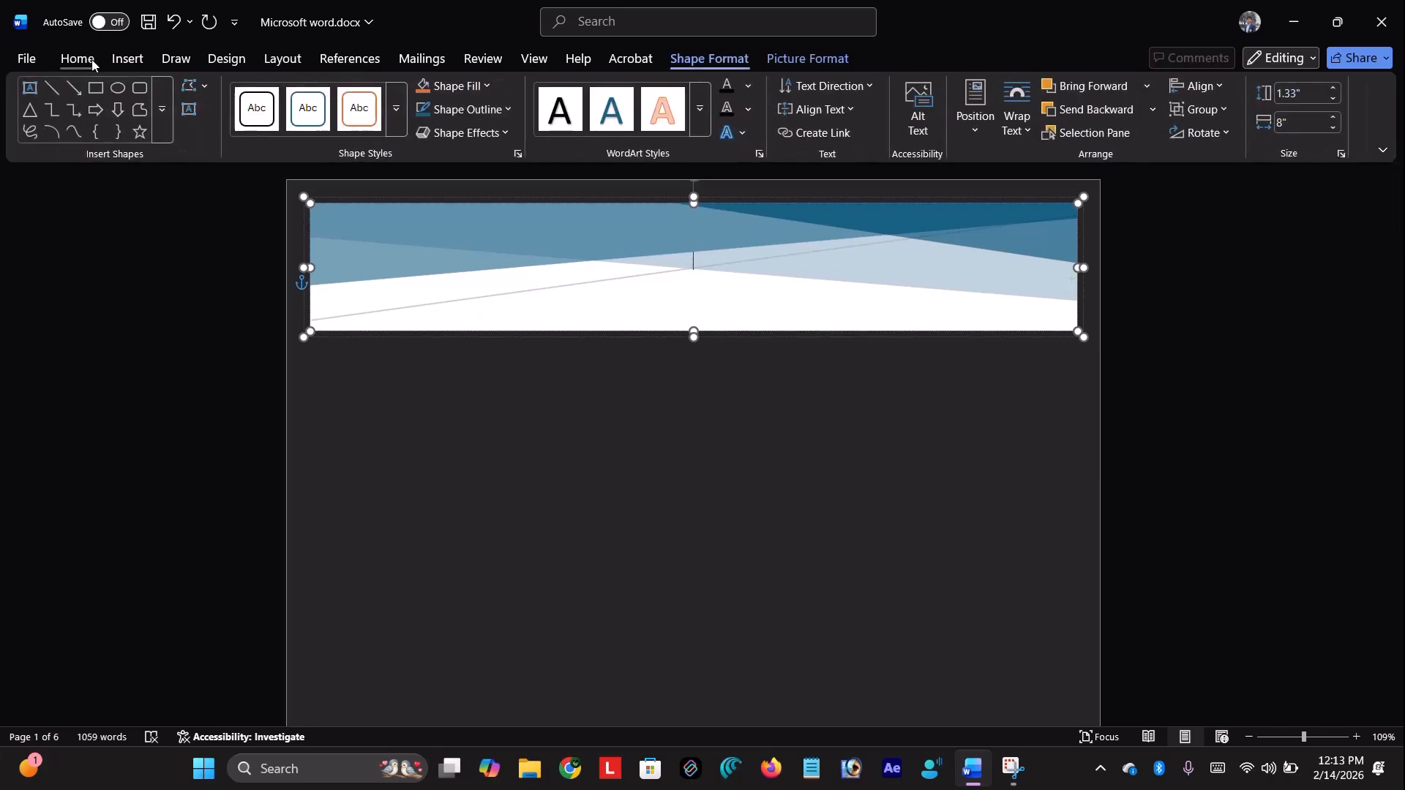
click(90, 60)
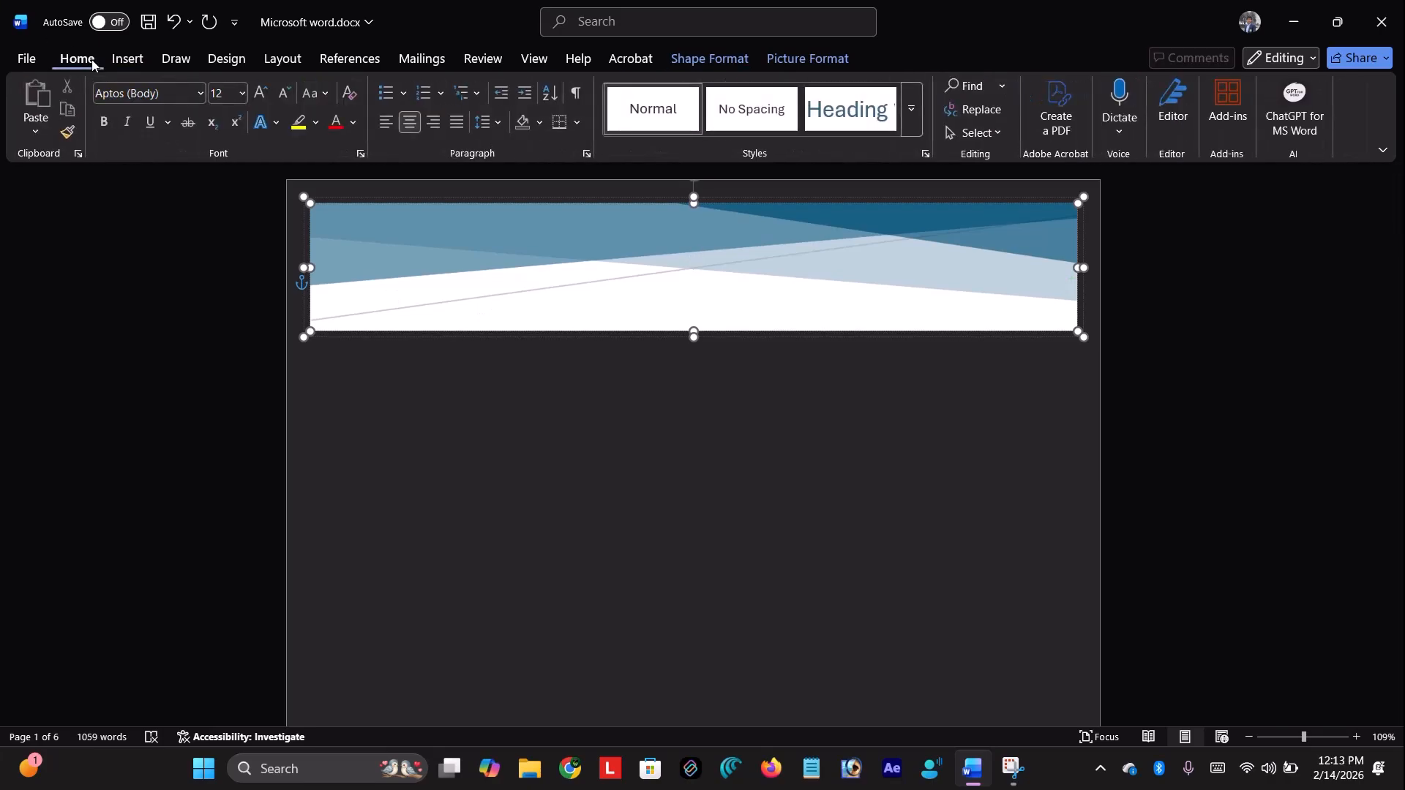
click(354, 124)
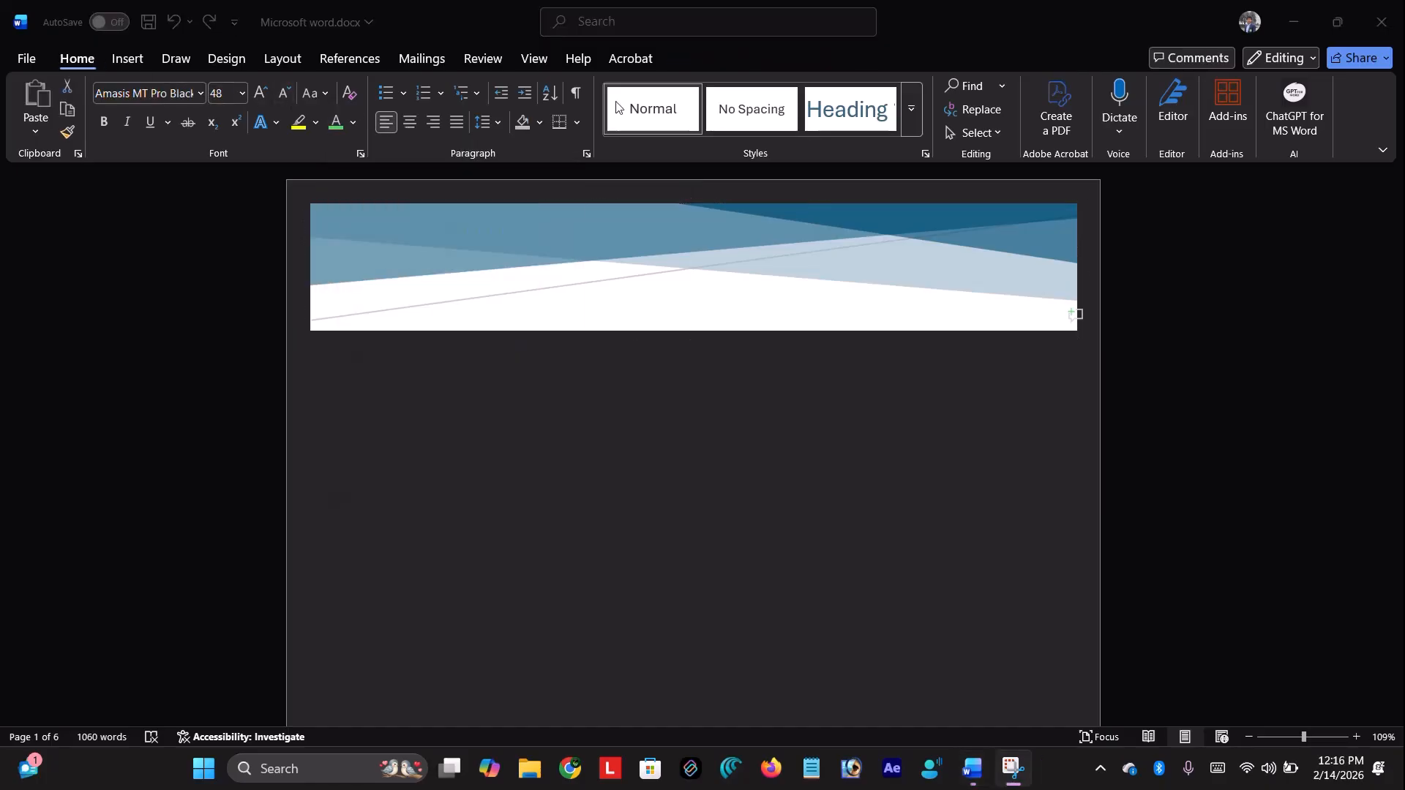
click(807, 356)
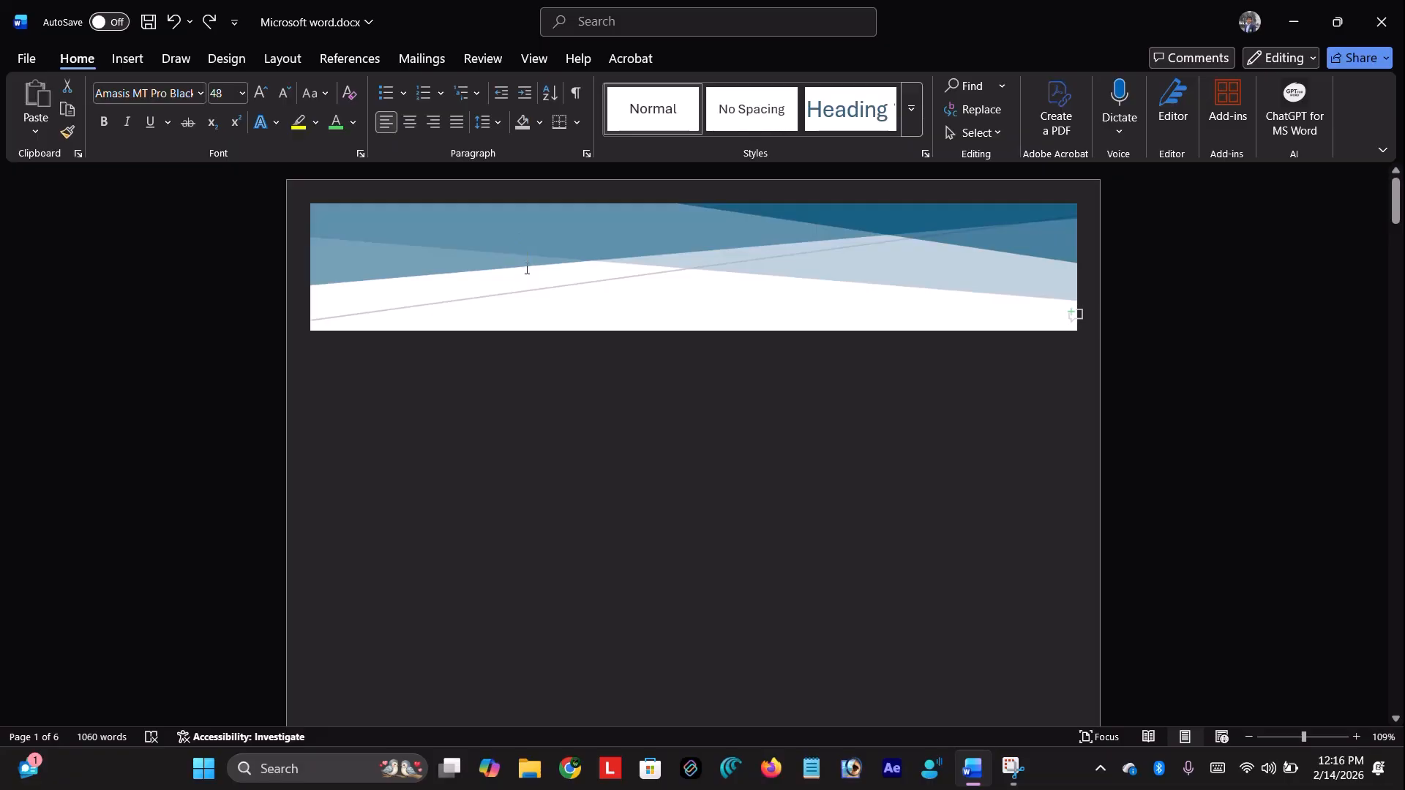
click(526, 269)
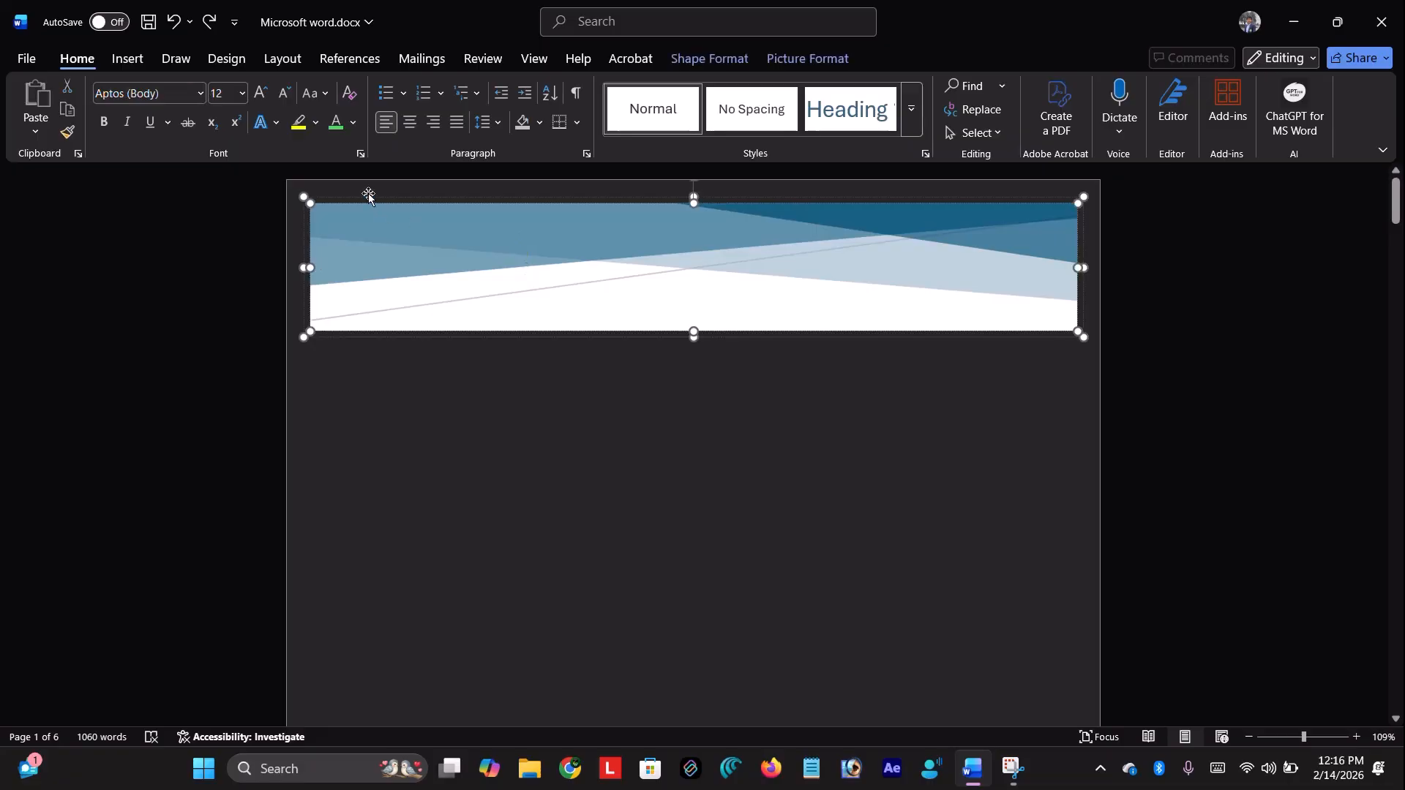
click(352, 121)
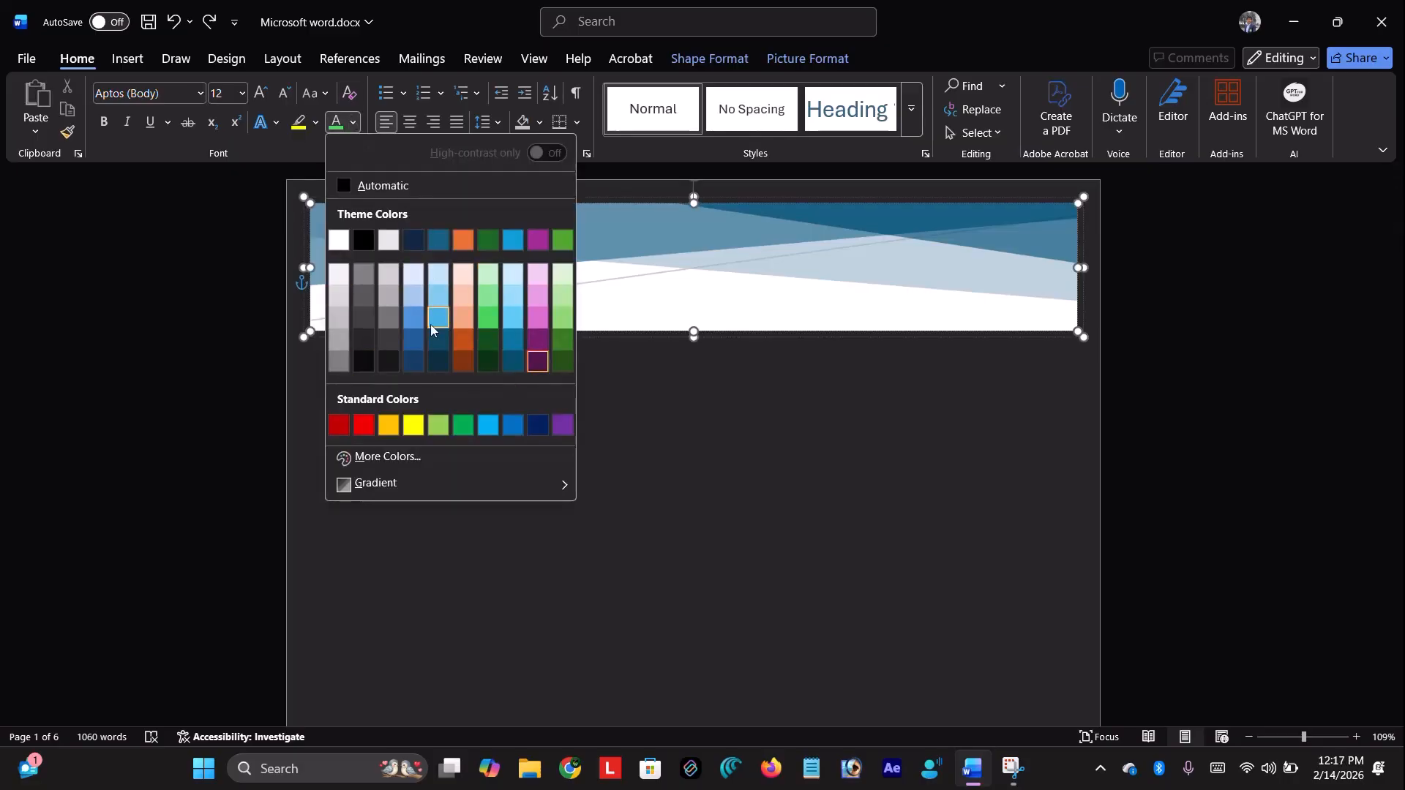
click(446, 355)
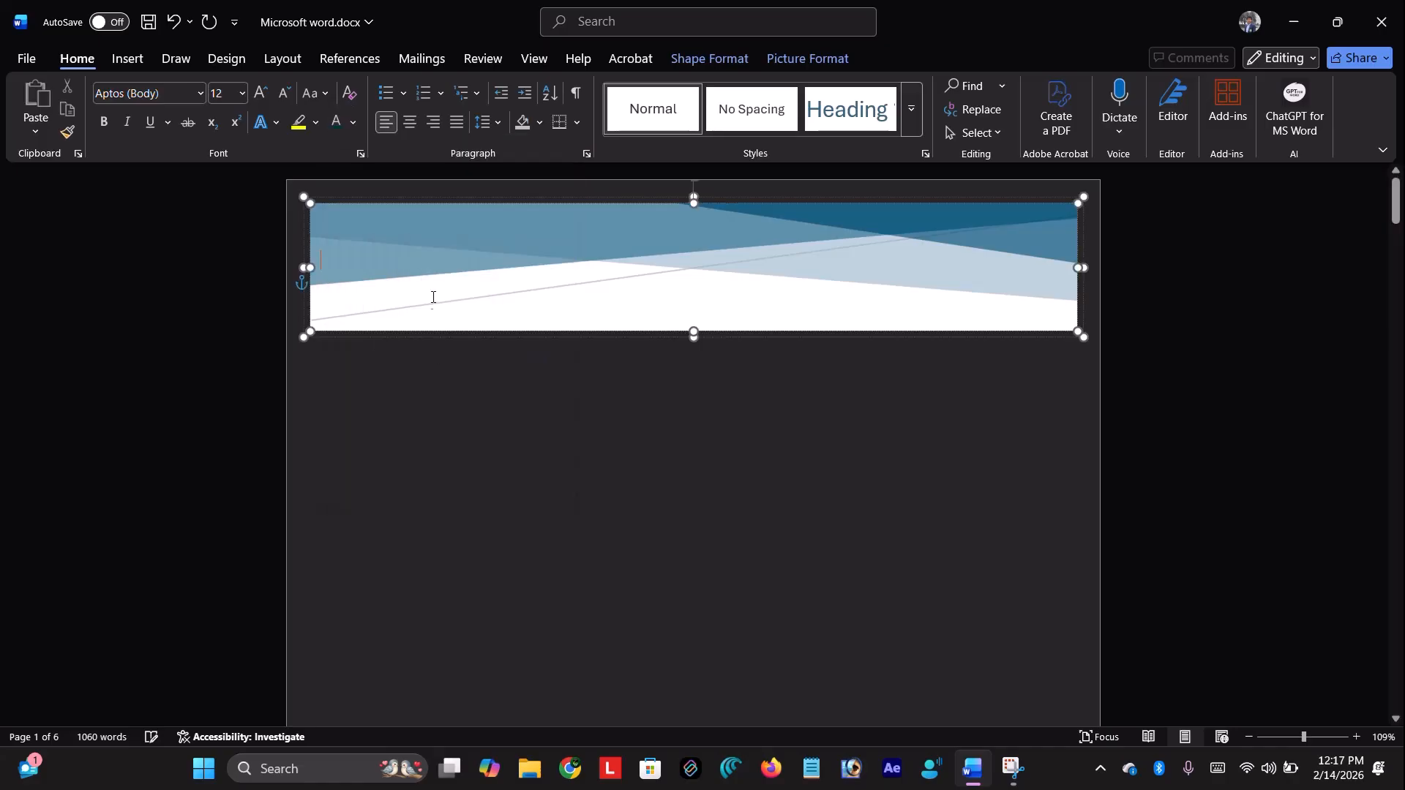
Enlarge the banner text to 44 pt with Ctrl+] and replace it with 'Ms word tutorial'
text(iljlisdikfjk)
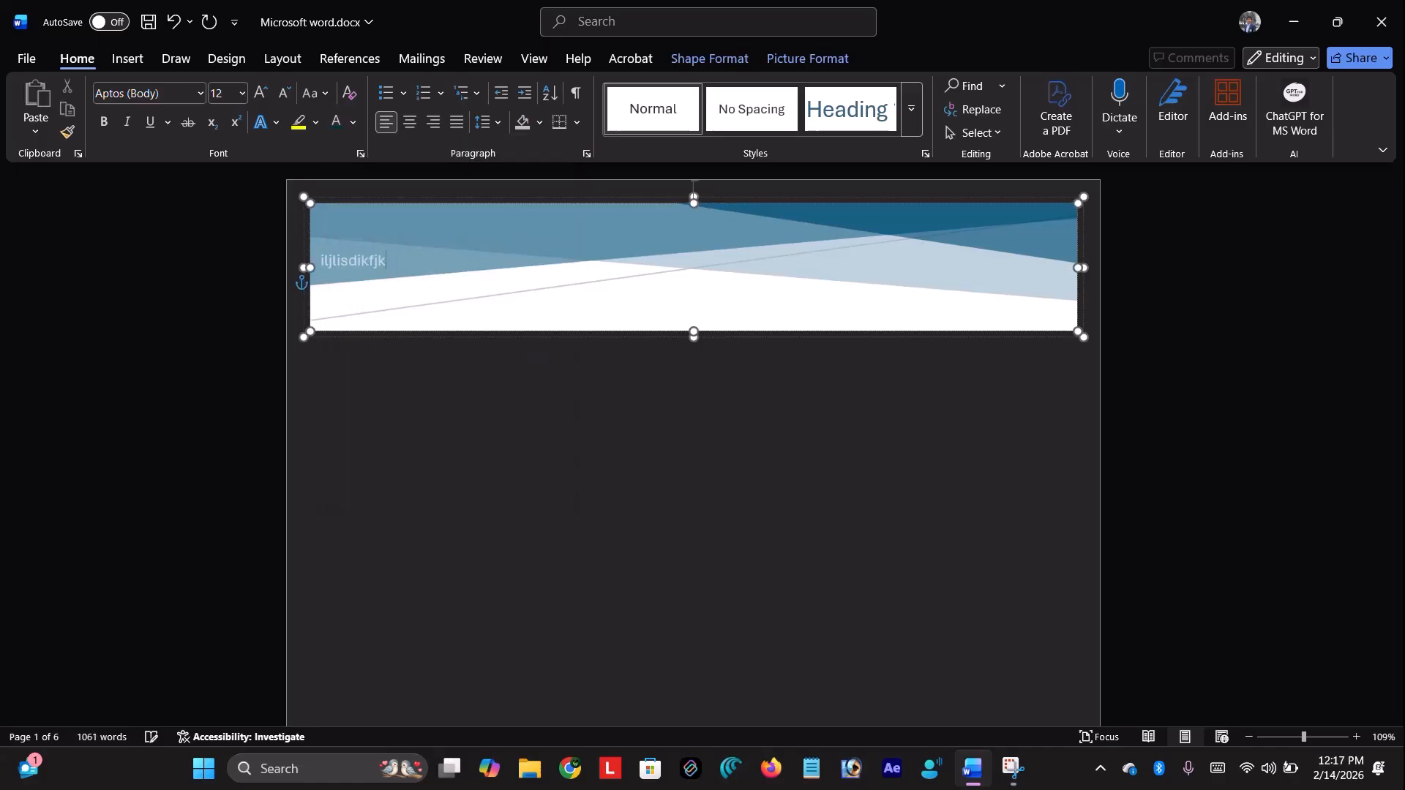
key(ctrl+a)
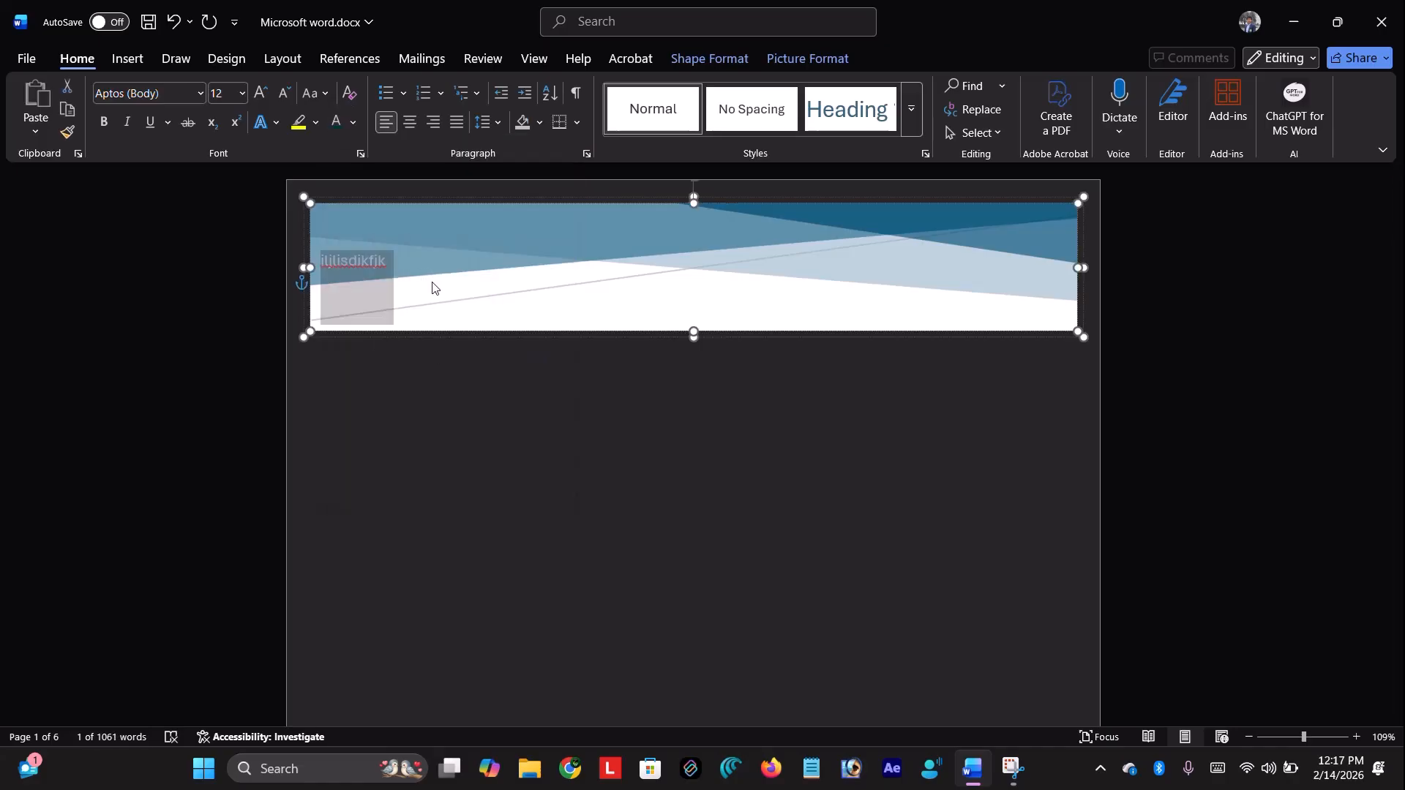
key(ctrl+bracketright)
key(ctrl+bracketright)
key(ctrl+bracketright)
key(ctrl+bracketright)
key(ctrl+bracketright)
key(ctrl+bracketright)
key(ctrl+bracketright)
key(ctrl+bracketright)
key(ctrl+bracketright)
key(ctrl+bracketright)
key(ctrl+bracketright)
key(ctrl+bracketright)
key(ctrl+bracketright)
key(ctrl+bracketright)
key(ctrl+bracketright)
key(ctrl+bracketright)
key(ctrl+bracketright)
key(ctrl+bracketright)
key(ctrl+bracketright)
key(ctrl+bracketright)
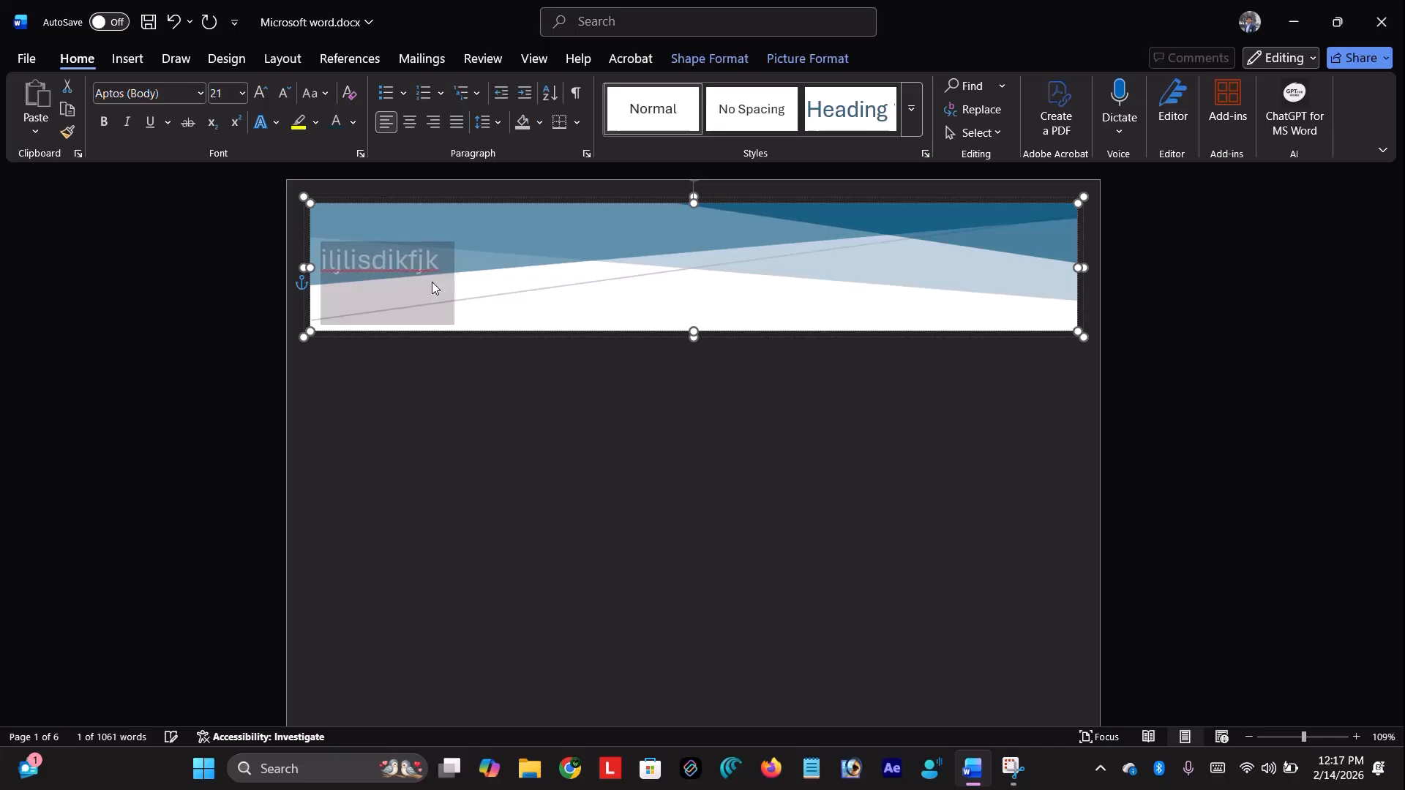
key(ctrl+bracketright)
key(ctrl+bracketright)
key(ctrl+bracketright)
key(ctrl+bracketright)
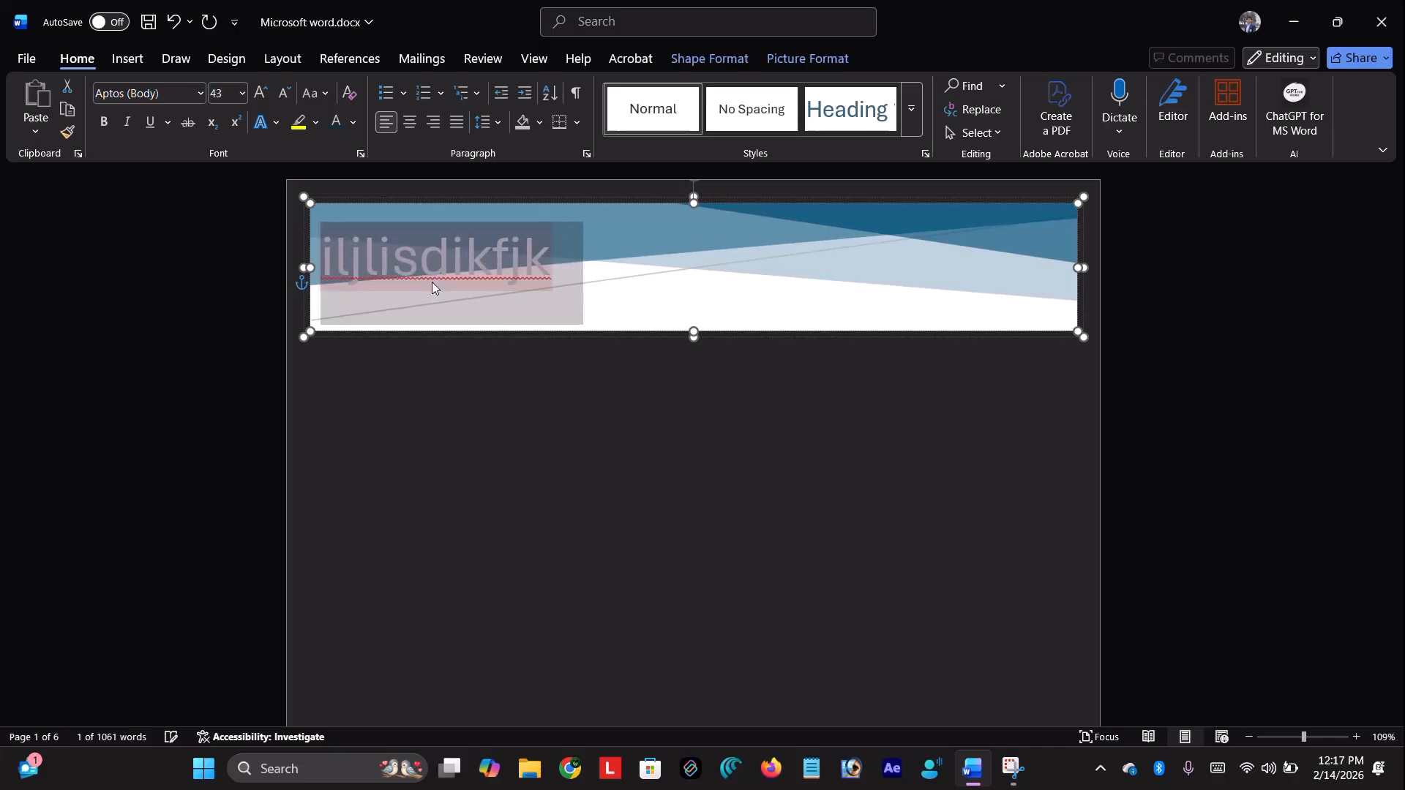
click(514, 375)
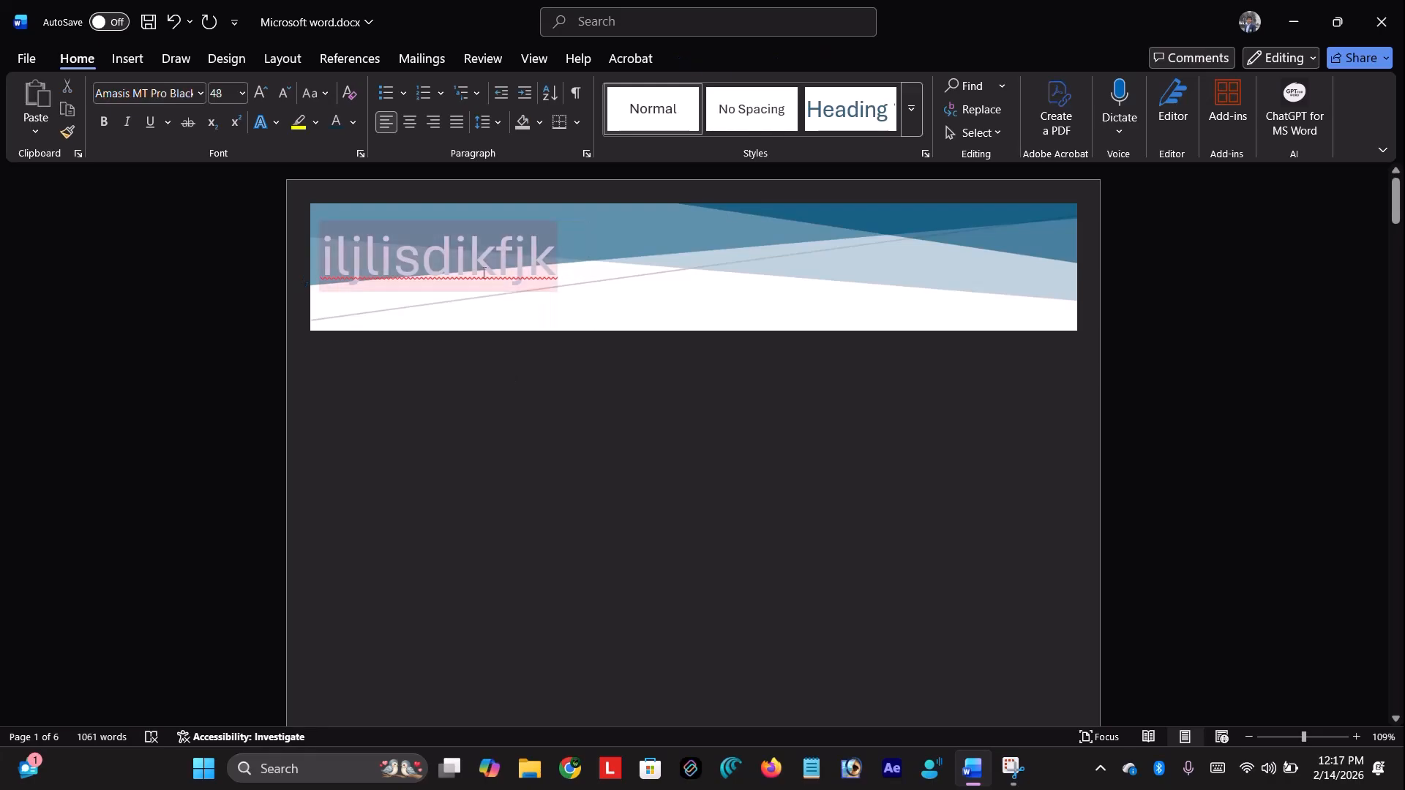
triple_click(483, 277)
text(Ms )
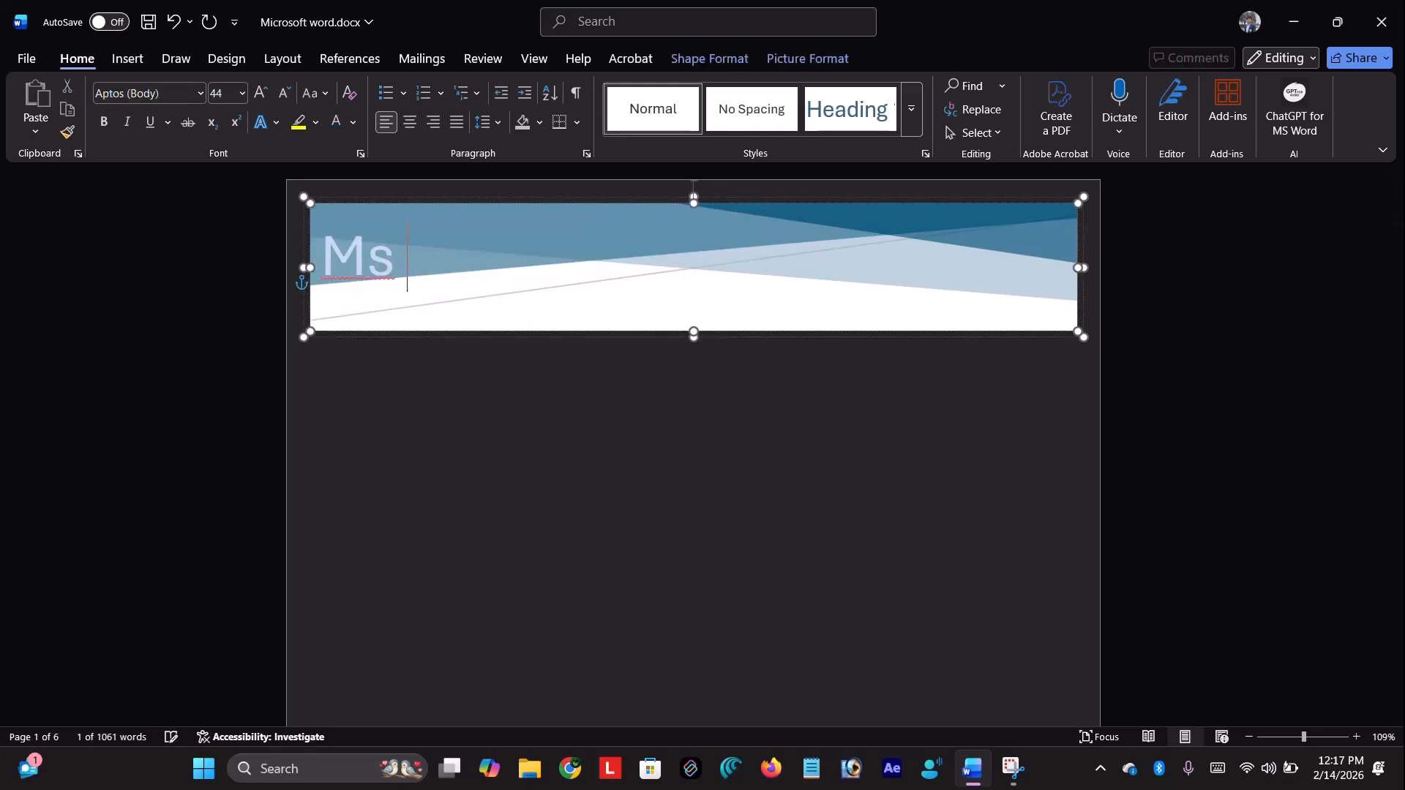
text(word t)
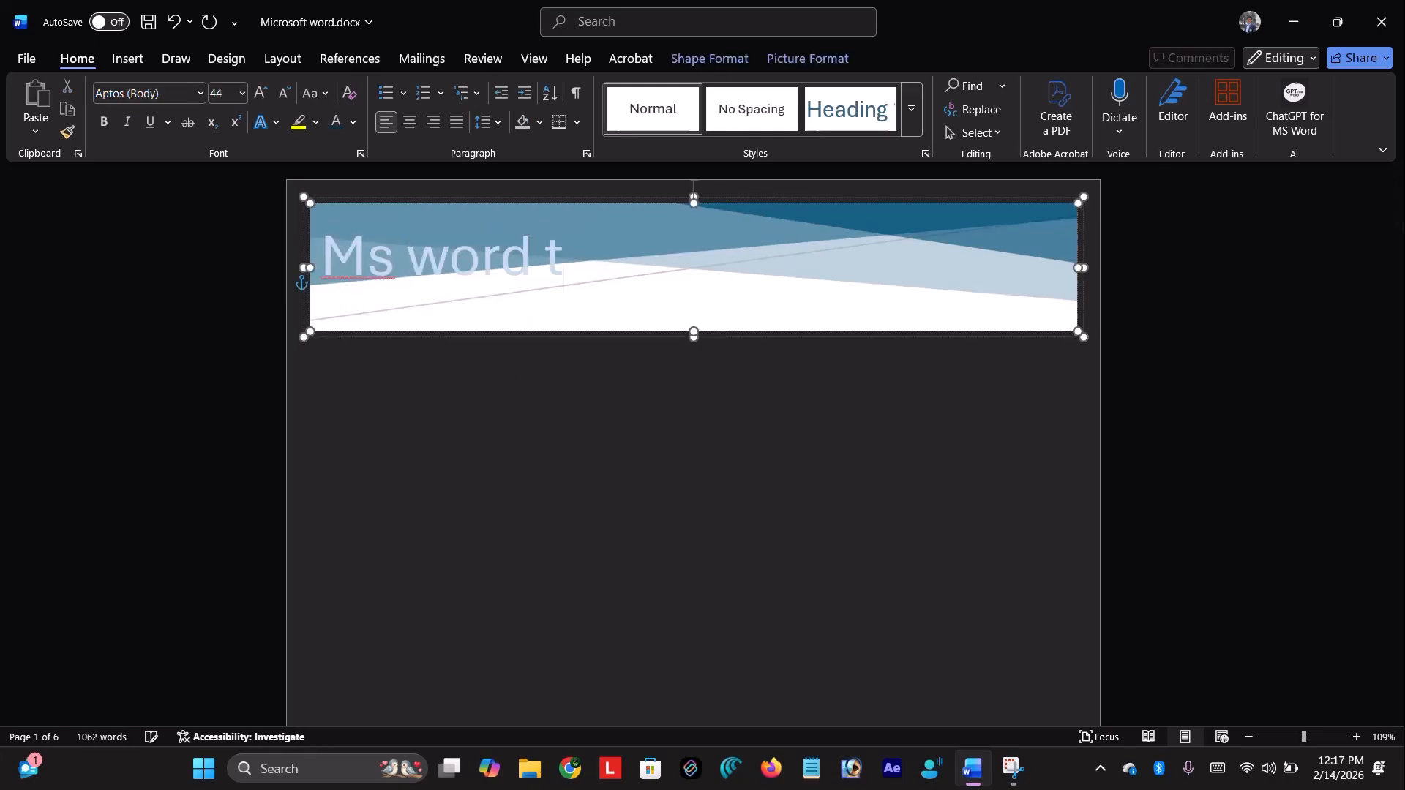
text(utorial)
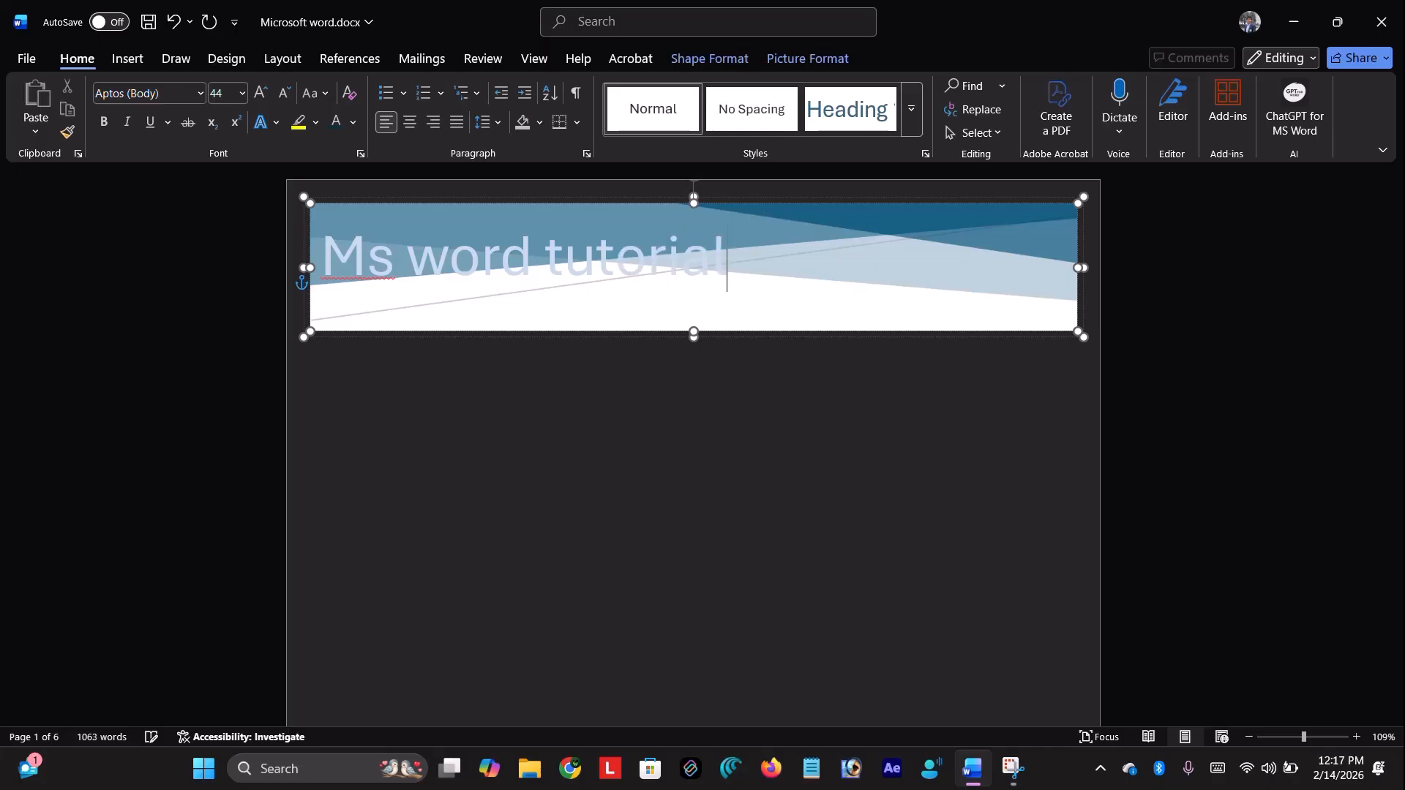
click(555, 398)
scroll(715, 464, down, 4)
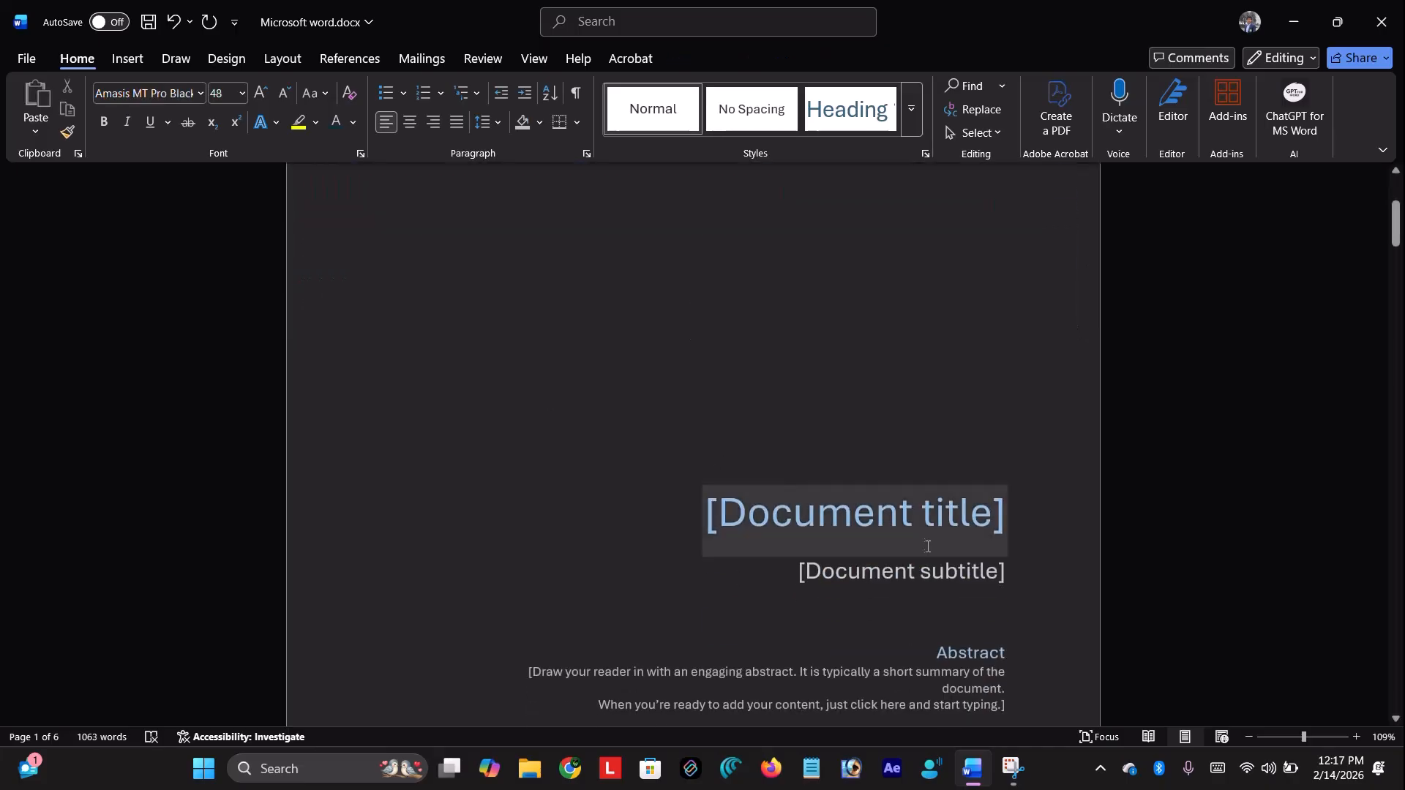
click(900, 511)
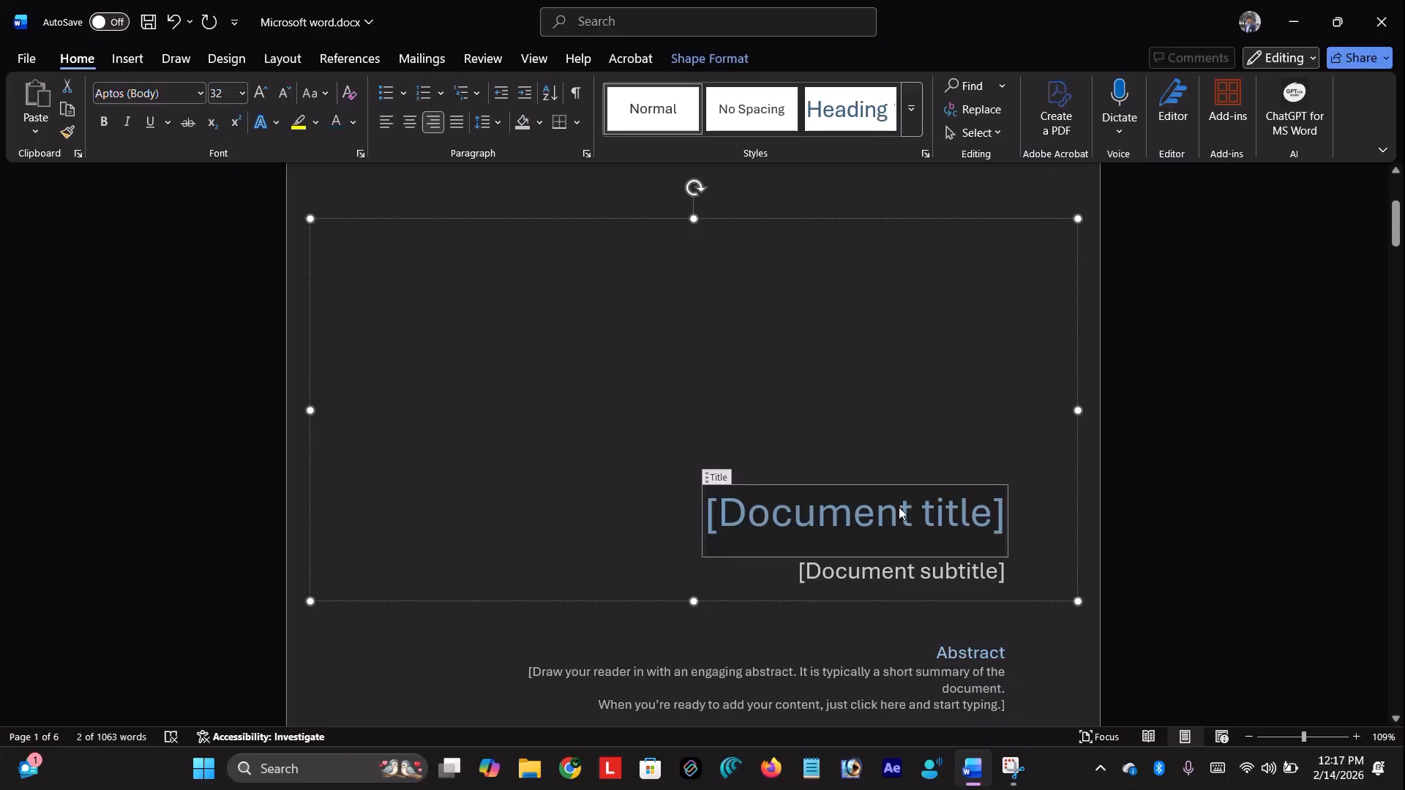
text(MS WORD)
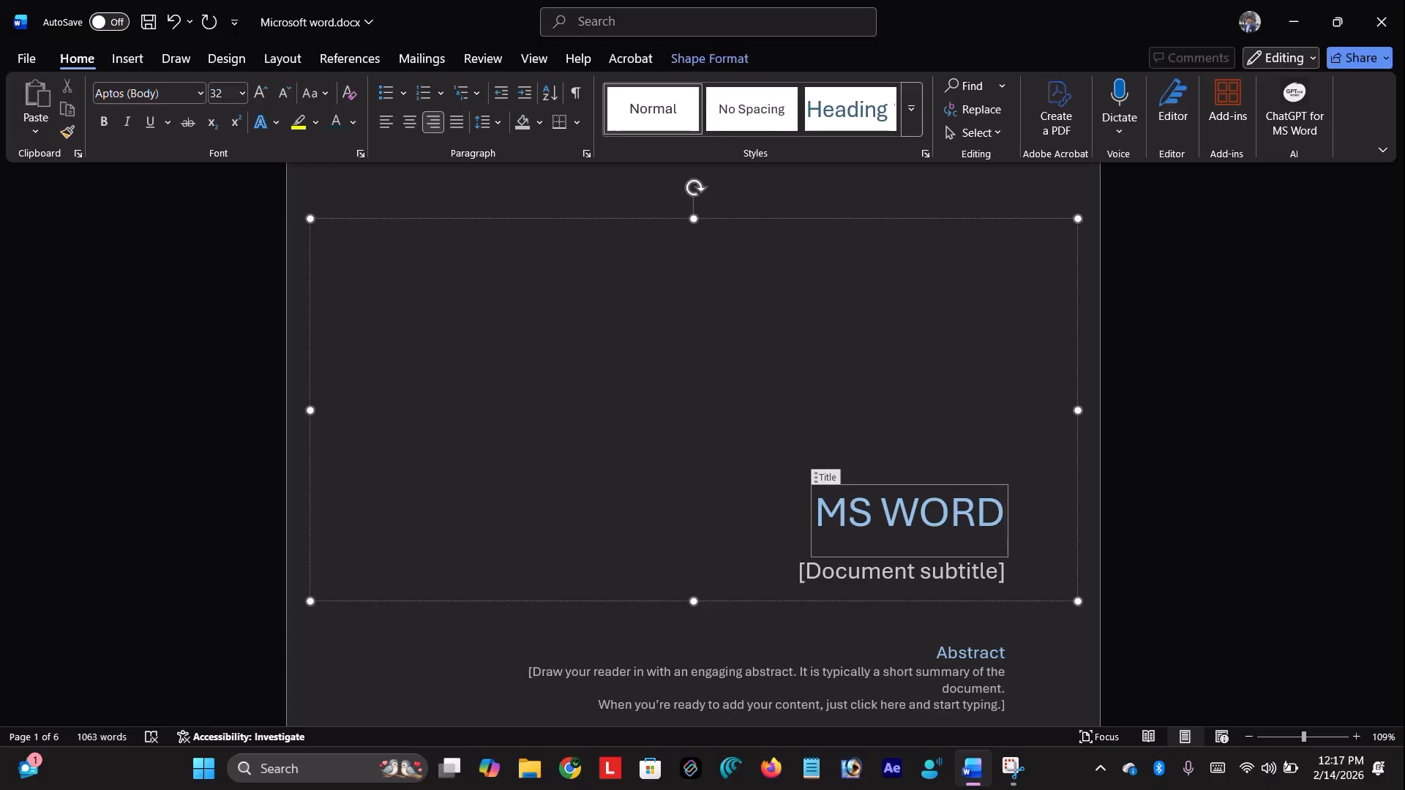
double_click(902, 506)
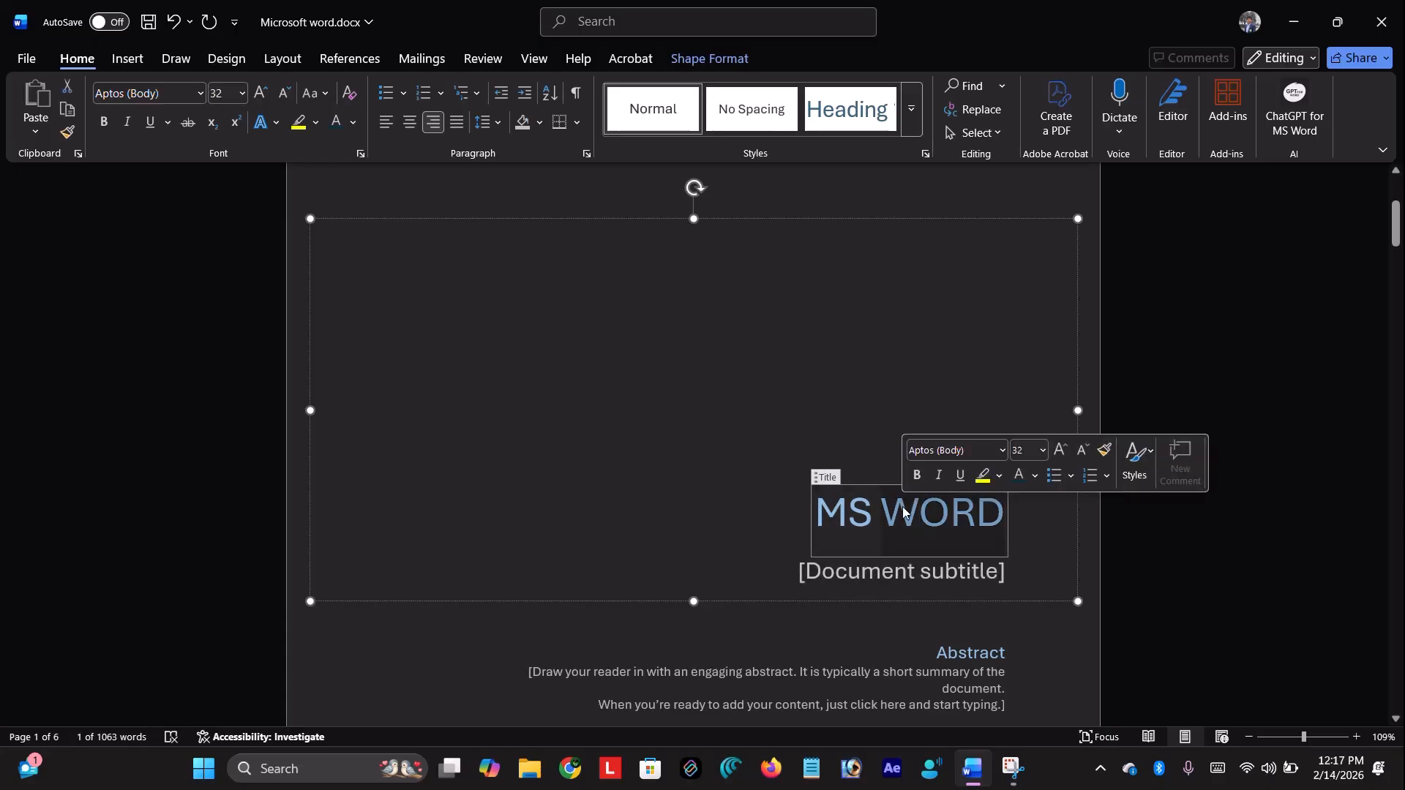
triple_click(903, 507)
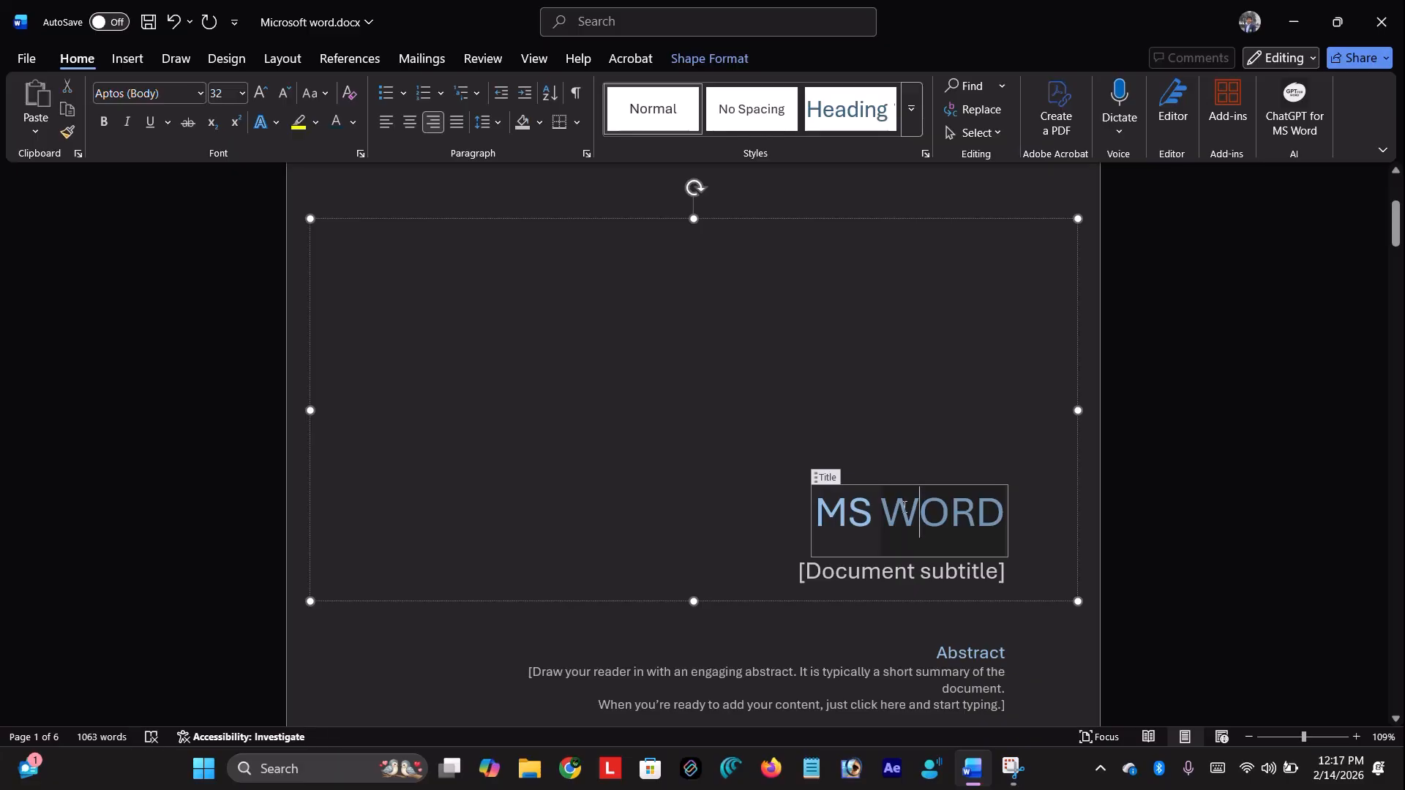
click(355, 124)
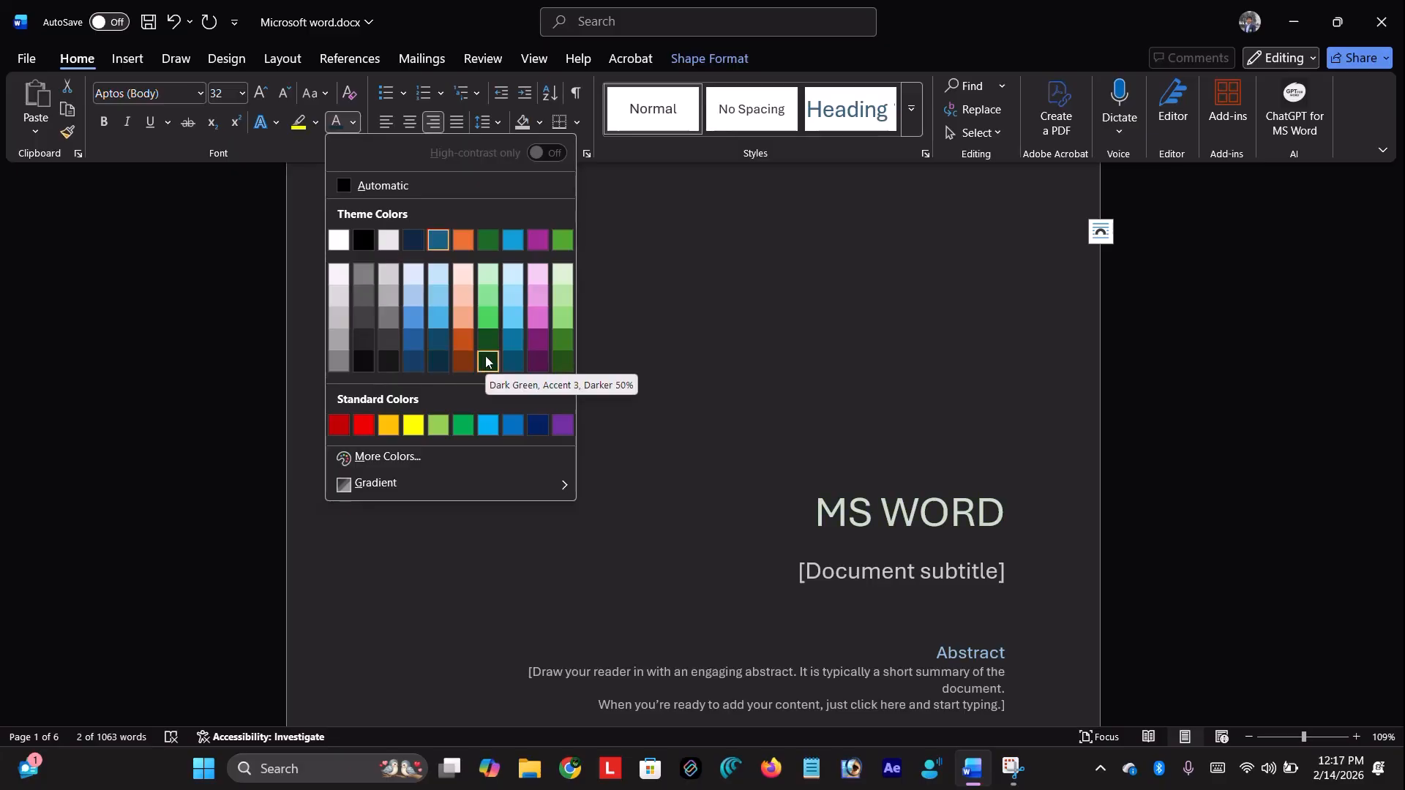
click(560, 361)
click(697, 371)
scroll(696, 373, down, 4)
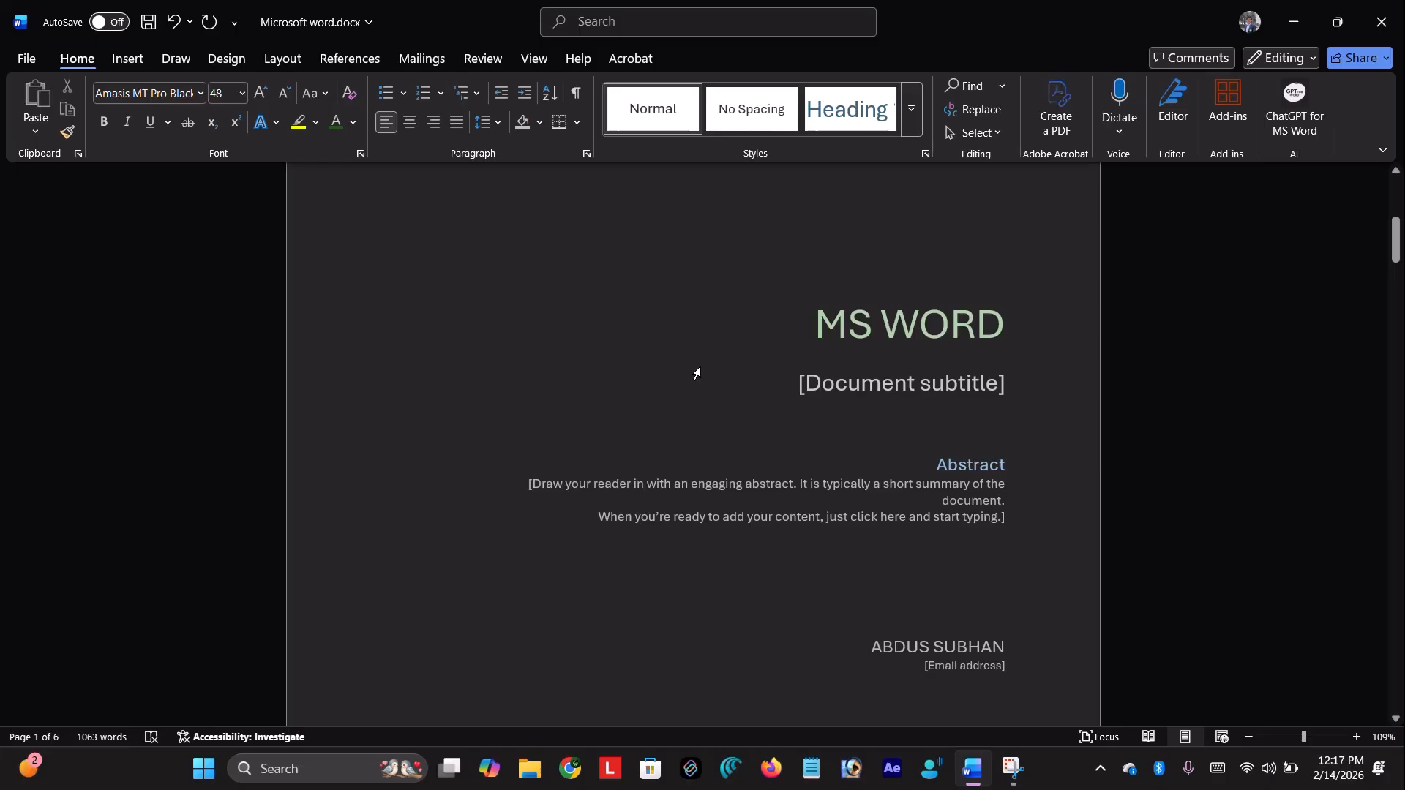
scroll(697, 372, up, 10)
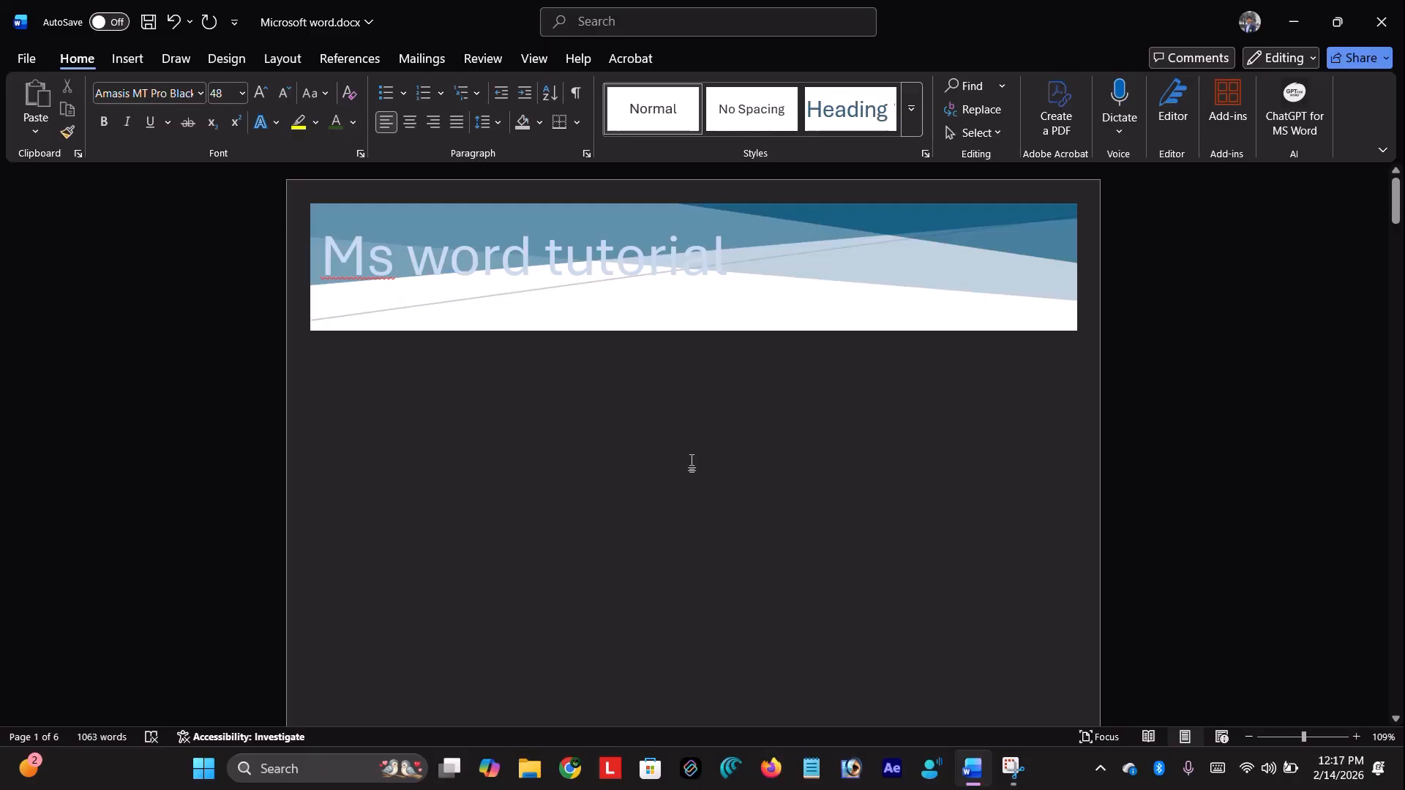
Add a blank page after the Facet cover page using Insert > Blank Page
scroll(690, 464, down, 5)
scroll(631, 402, down, 7)
scroll(634, 401, up, 12)
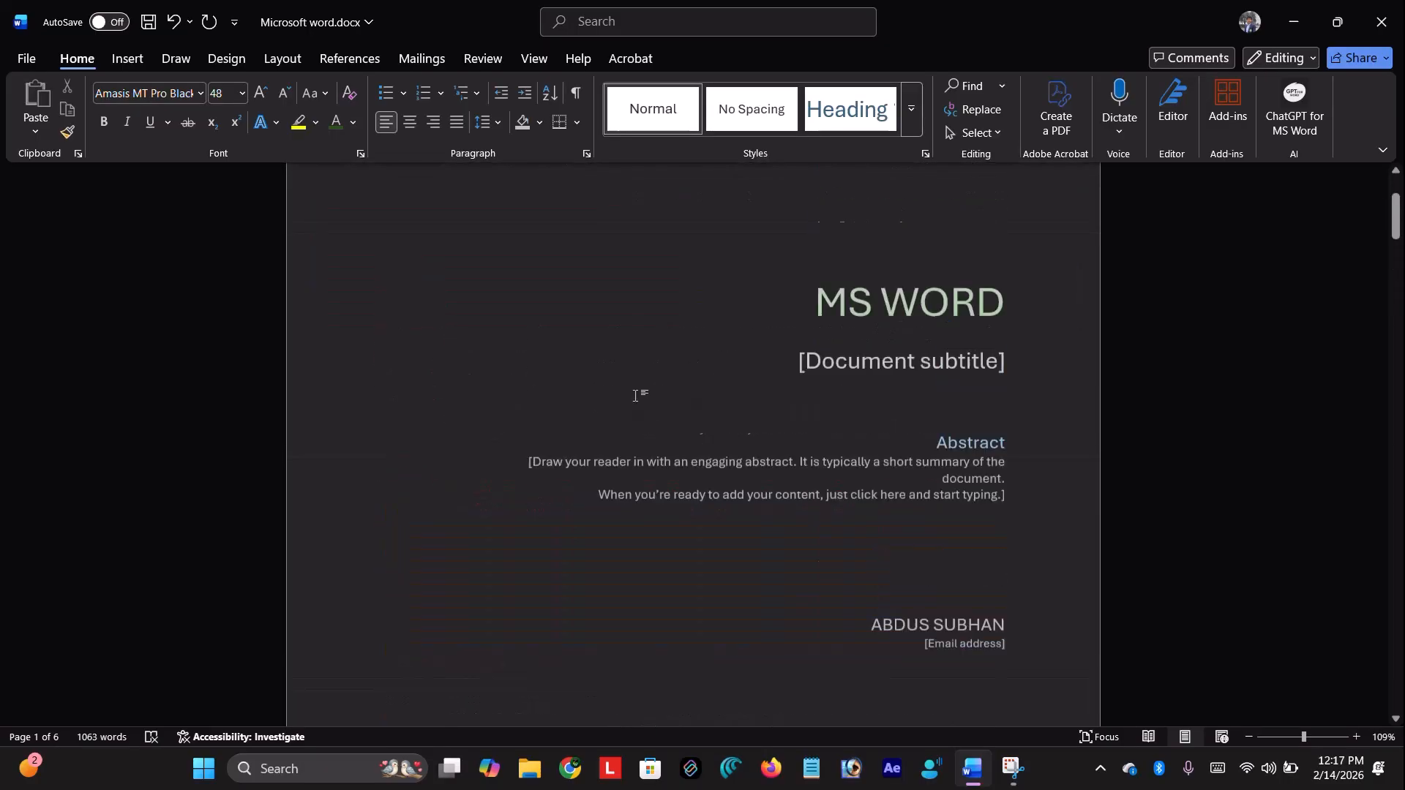
click(121, 58)
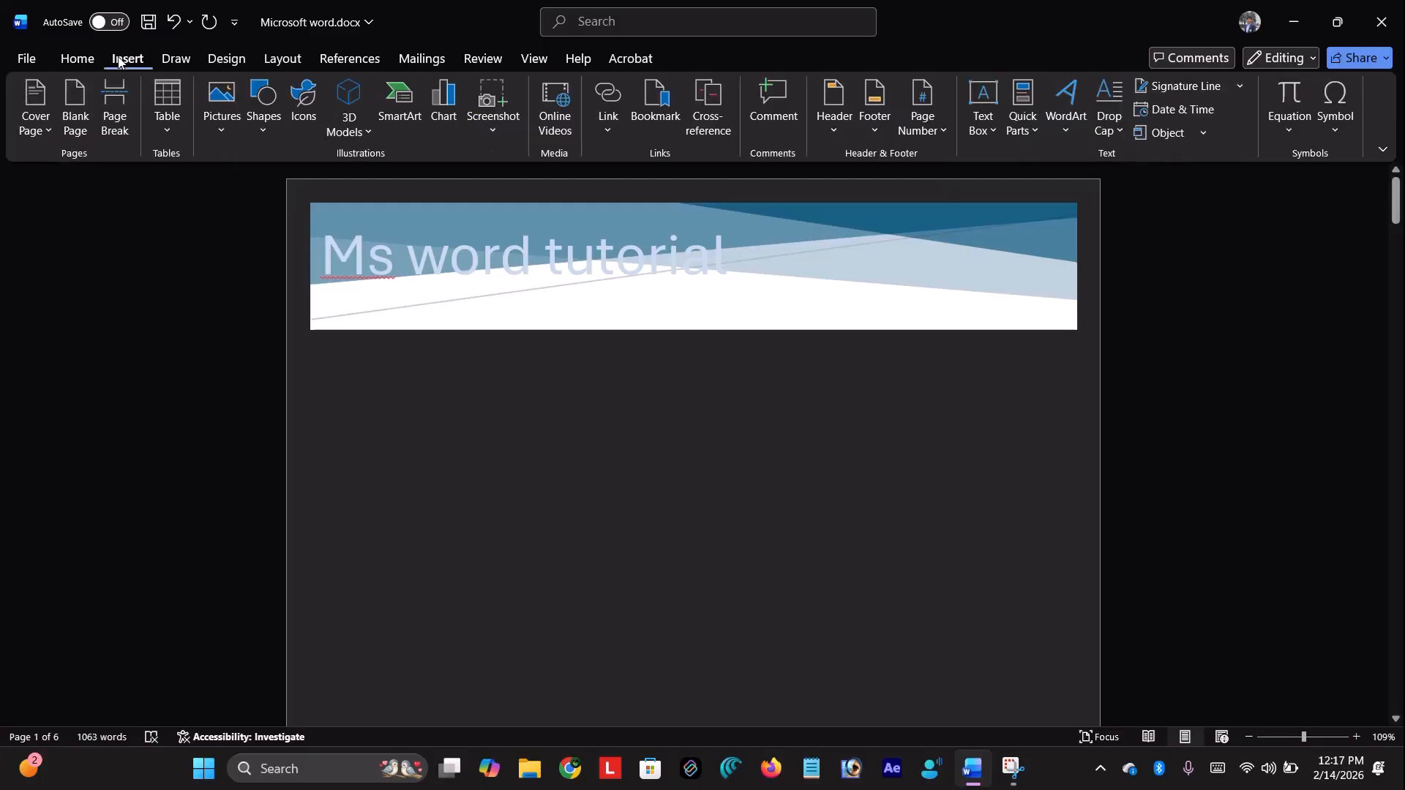
click(76, 117)
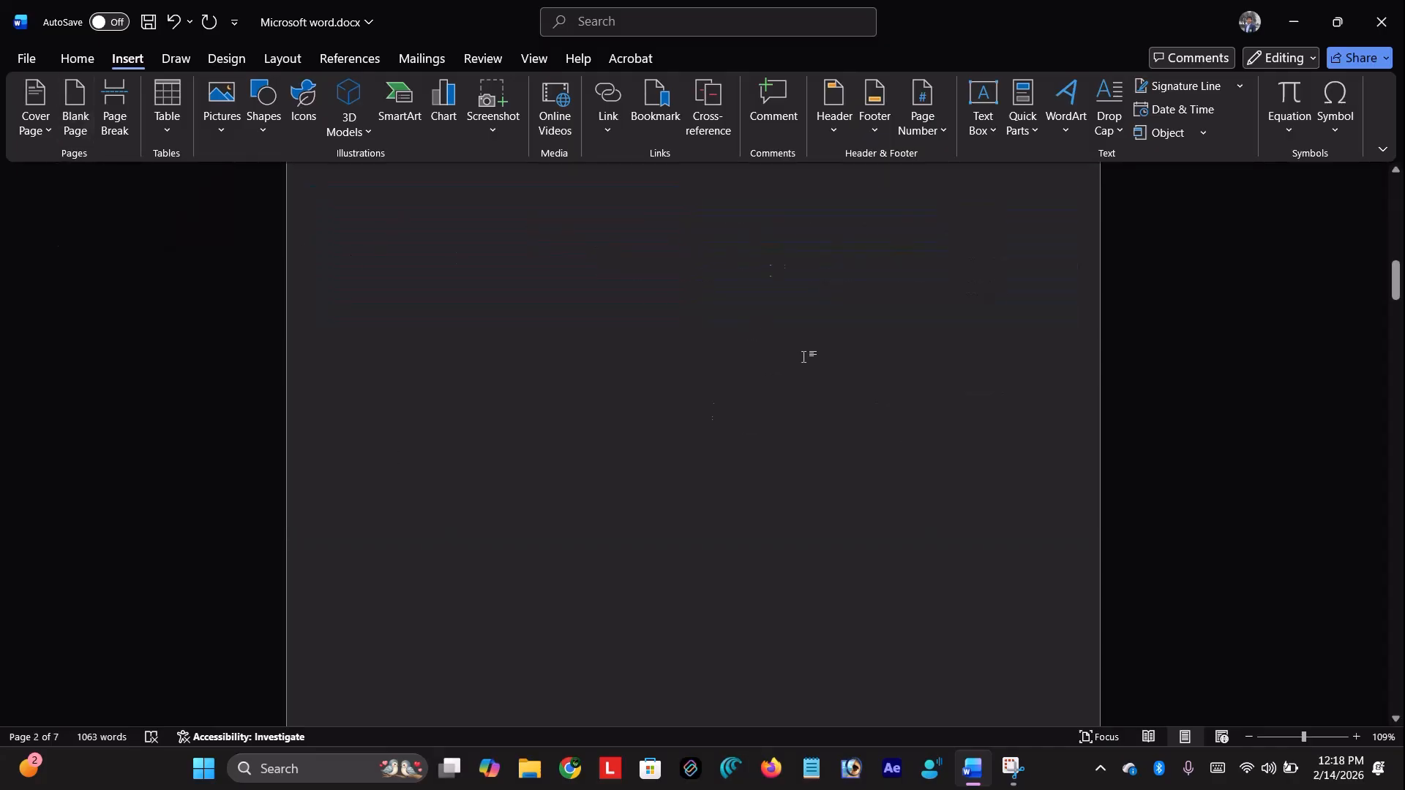
ctrl+scroll(665, 366, down, 4)
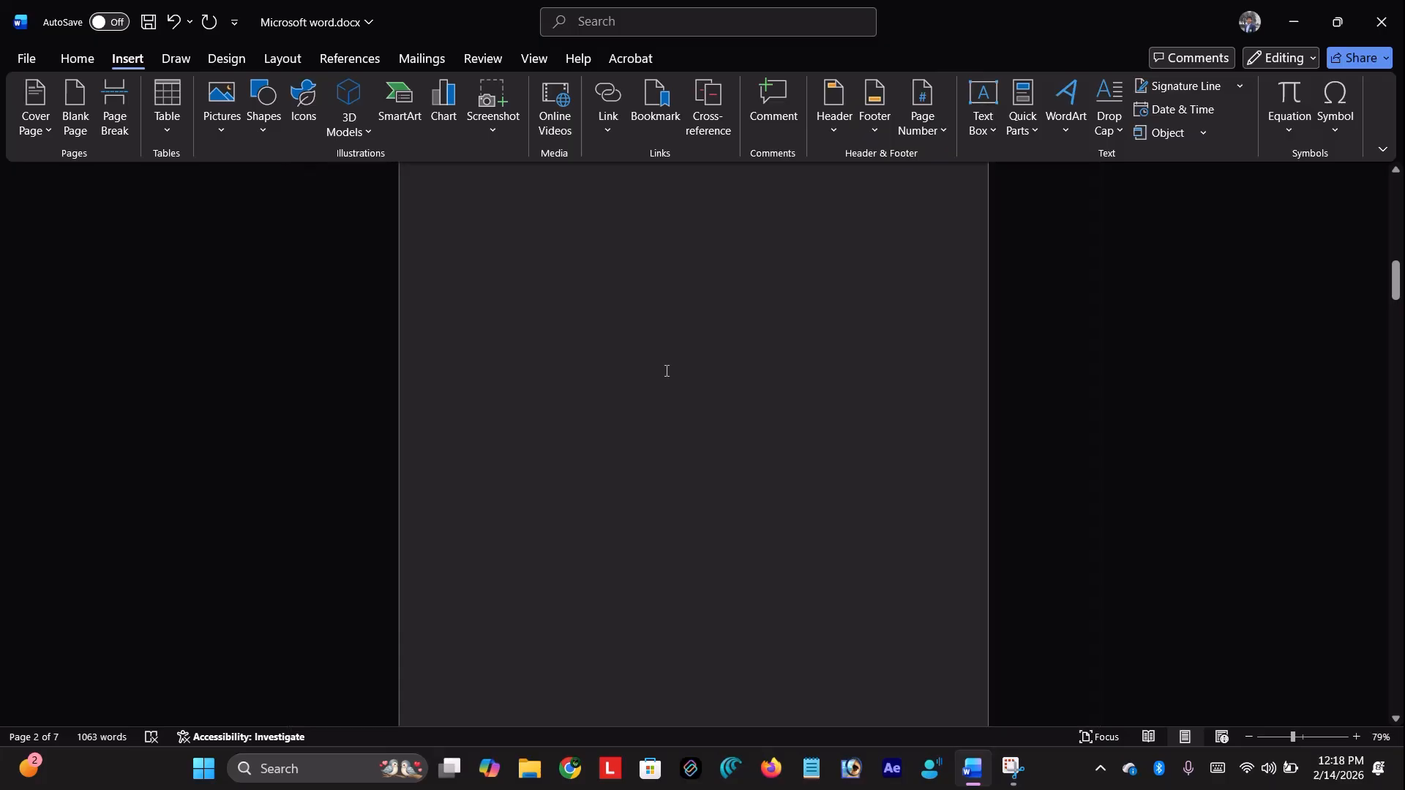
scroll(564, 385, up, 1)
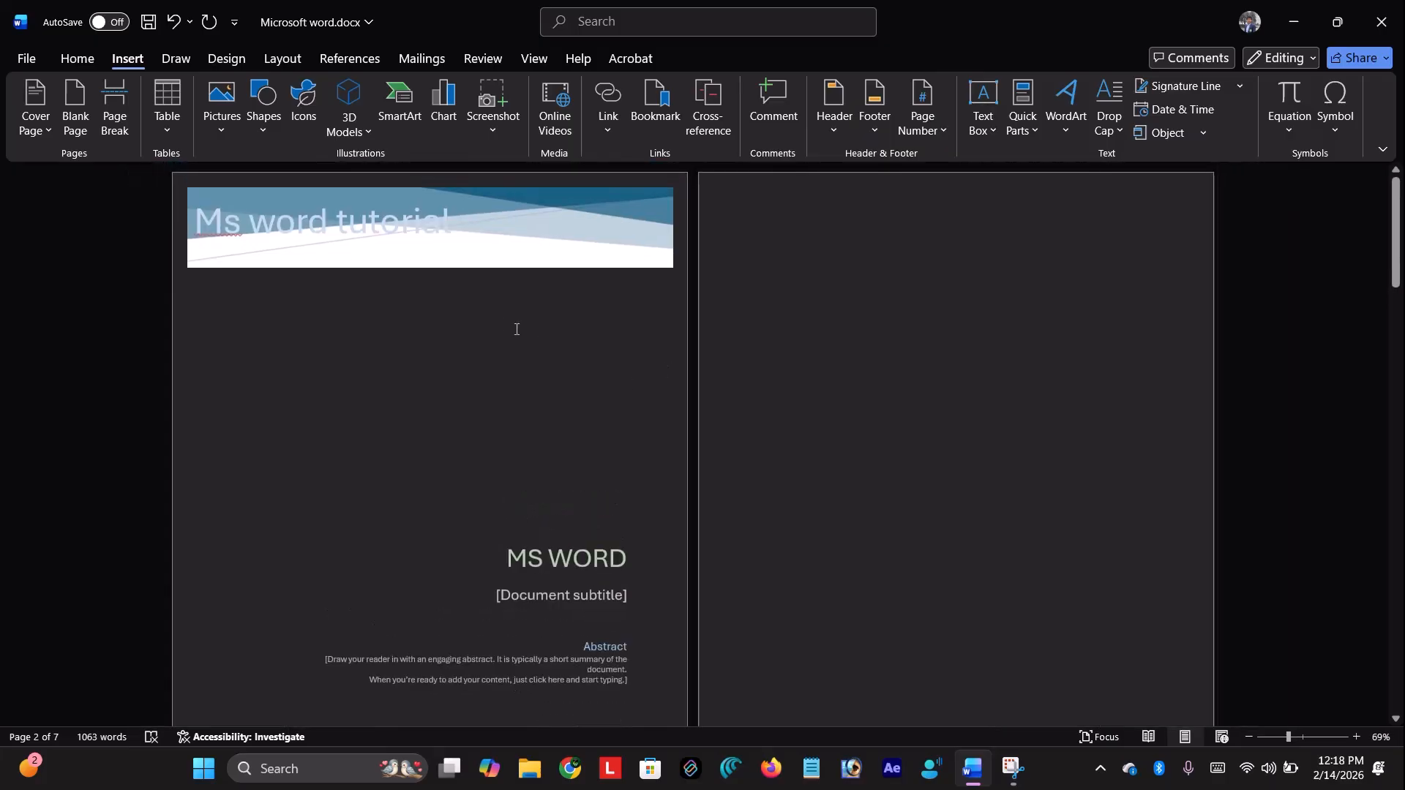
scroll(906, 339, down, 4)
scroll(903, 392, up, 4)
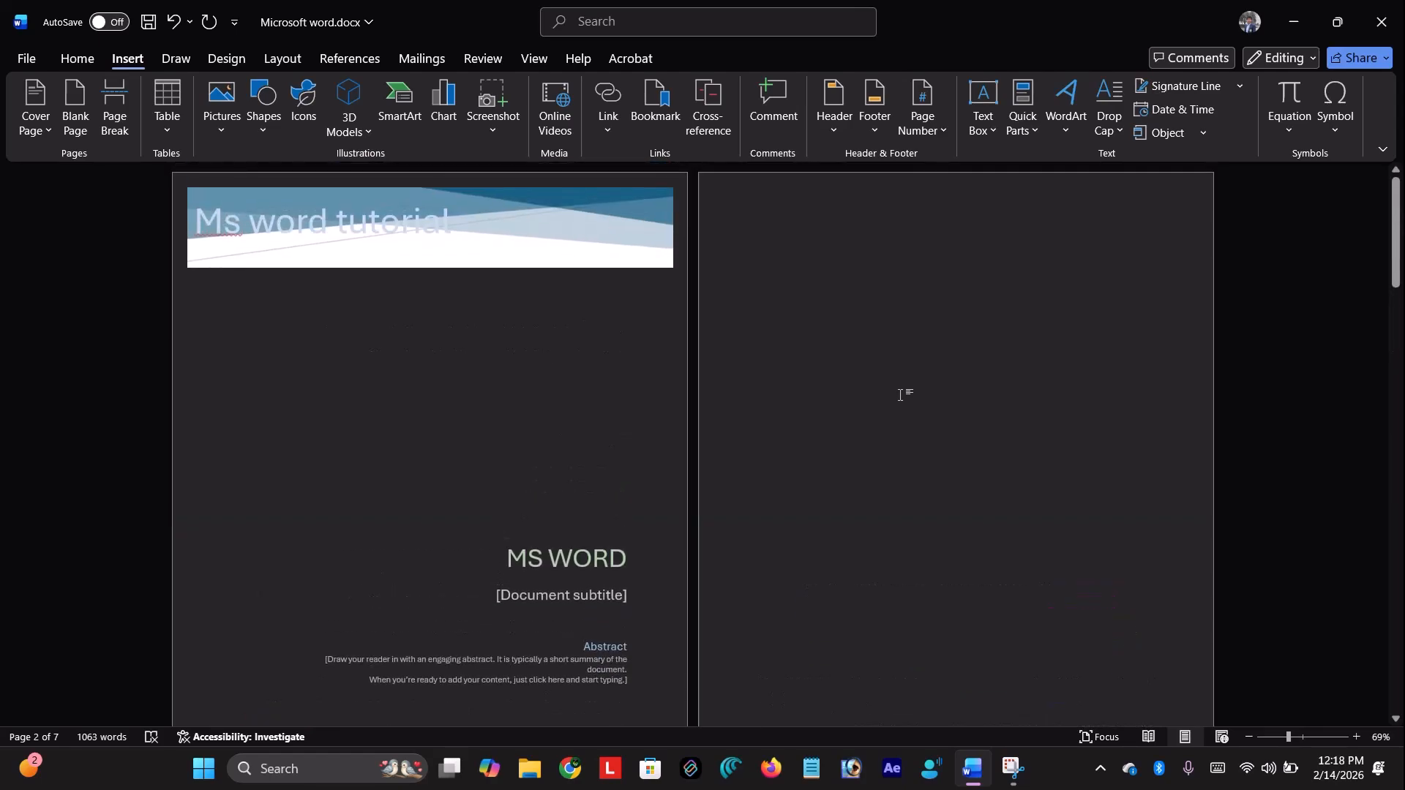
scroll(898, 395, down, 3)
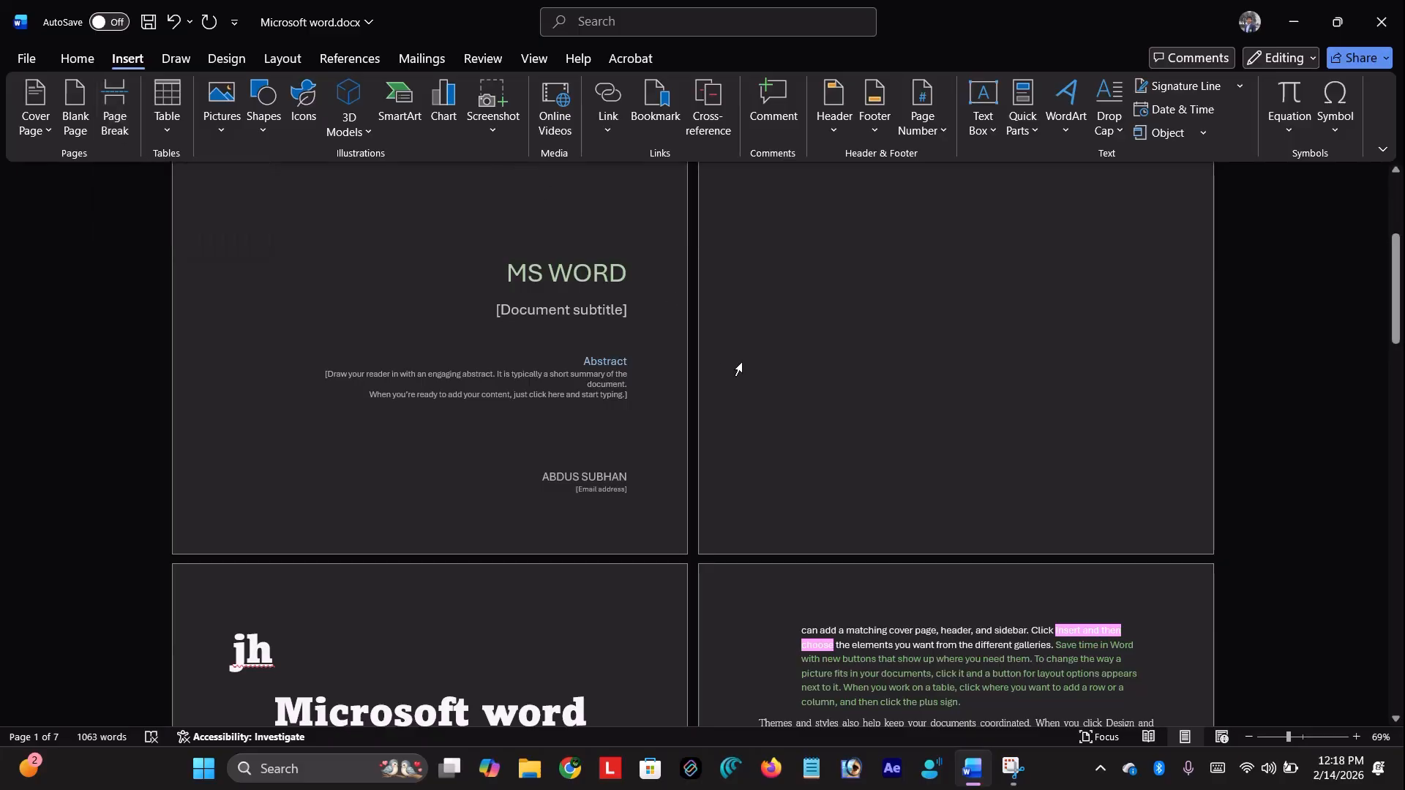
scroll(739, 369, down, 4)
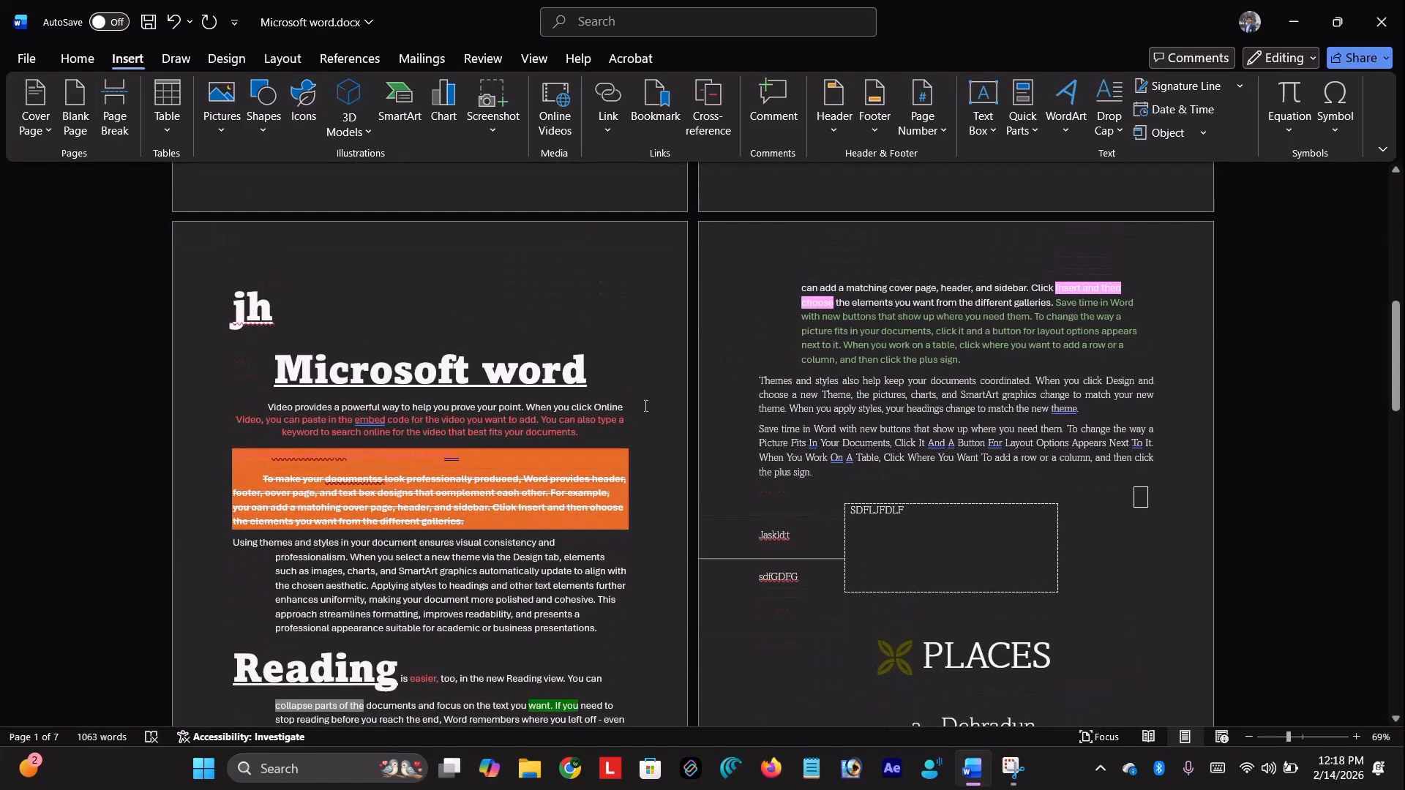
scroll(856, 350, down, 2)
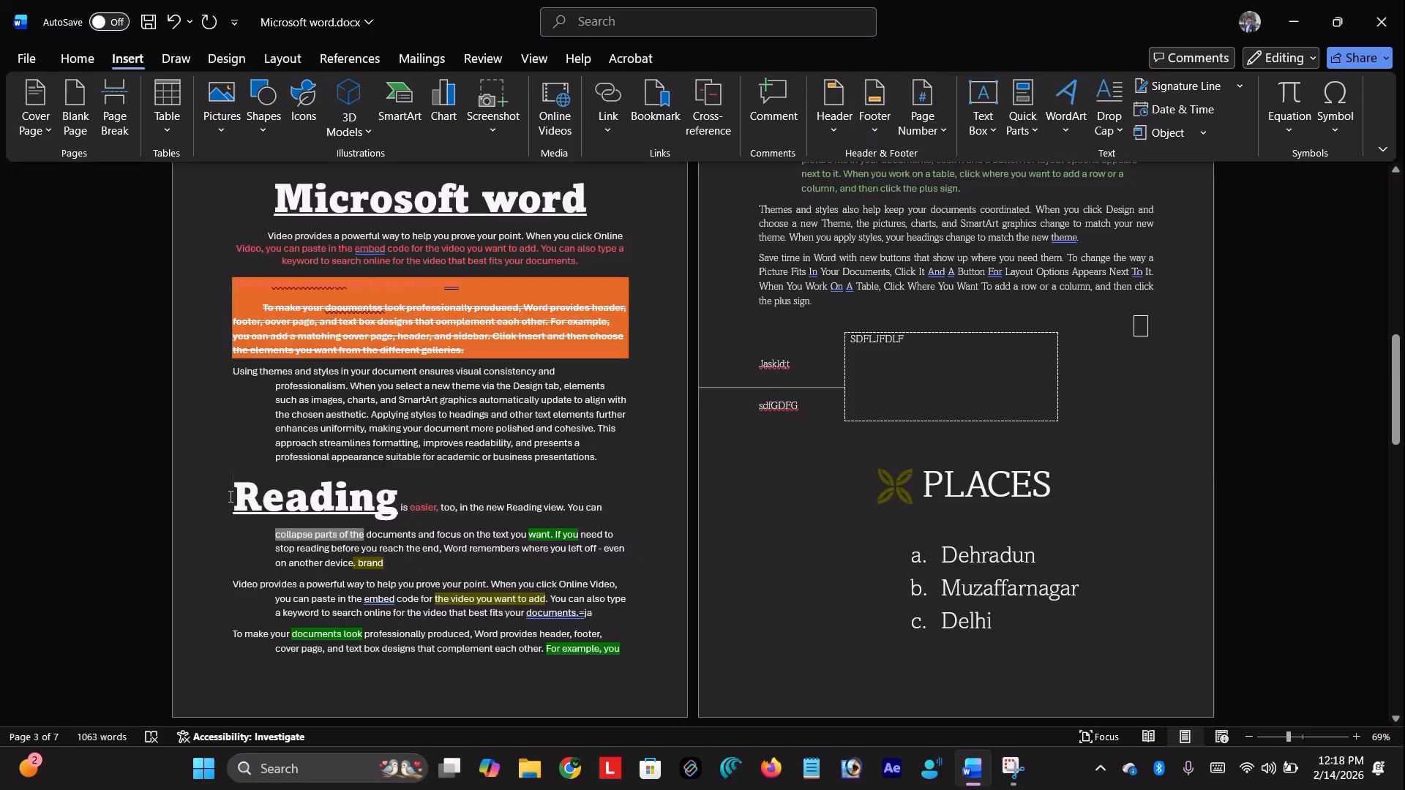
ctrl+scroll(230, 497, up, 5)
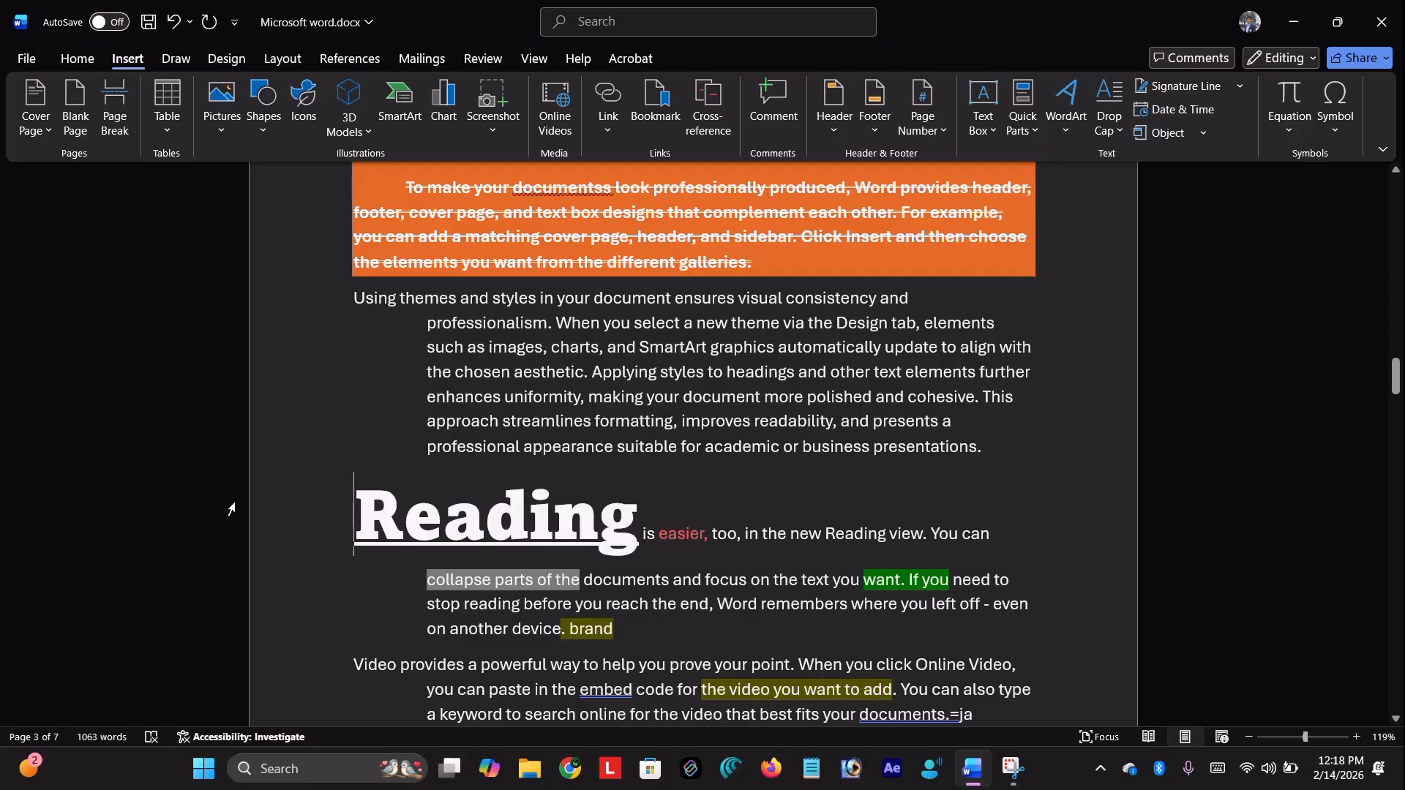
scroll(230, 504, down, 1)
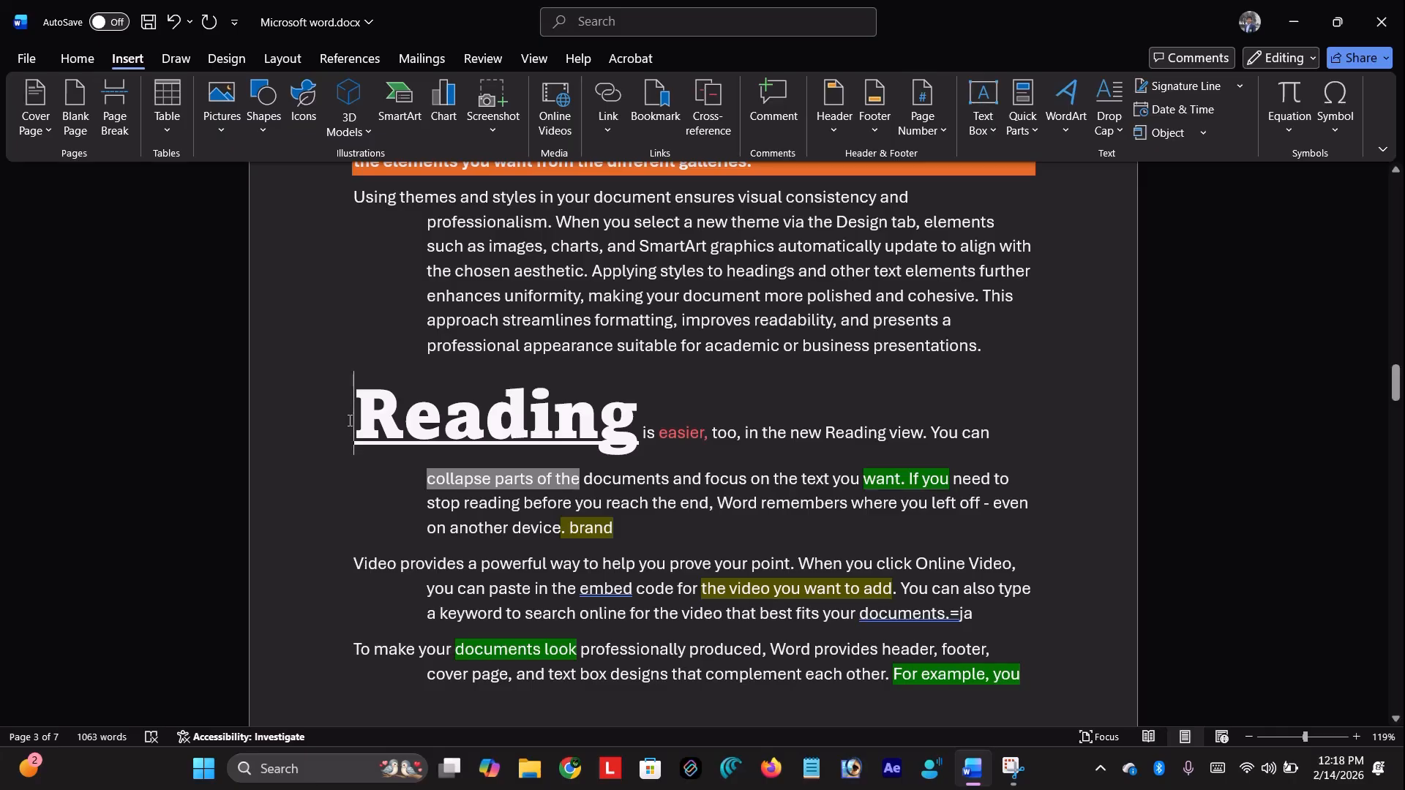
Insert a page break so the Reading section starts on a new page
click(115, 121)
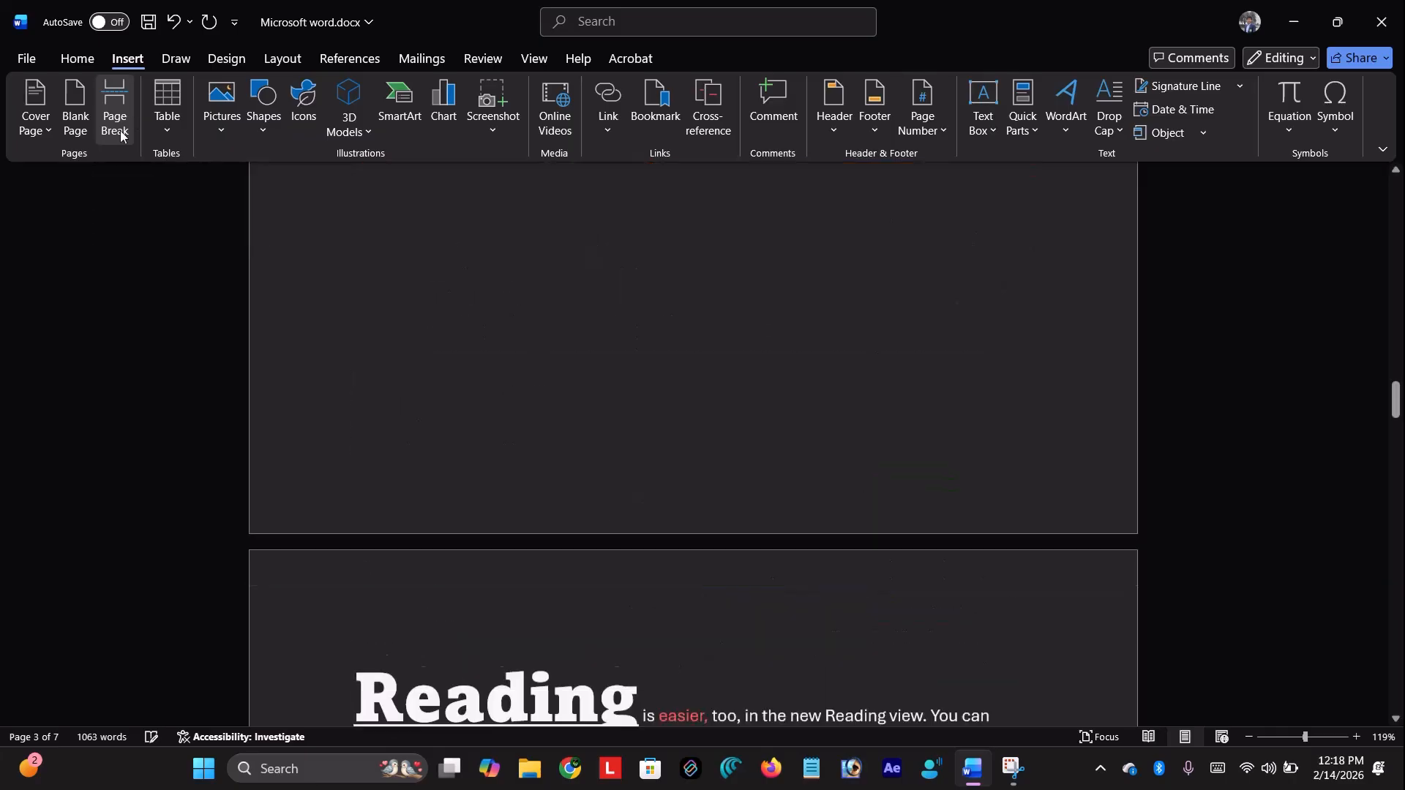
scroll(558, 415, up, 3)
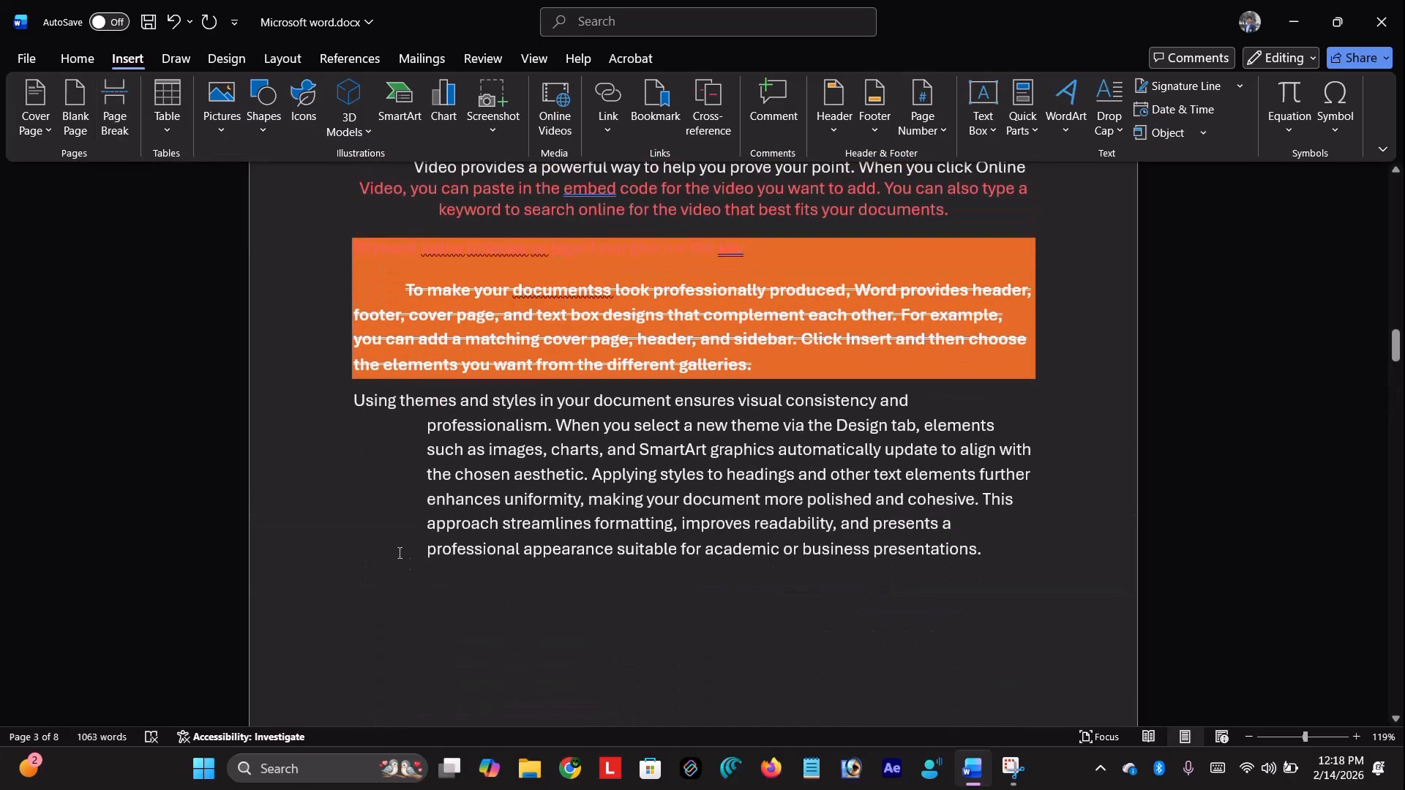
scroll(405, 560, down, 18)
scroll(406, 560, up, 11)
scroll(405, 560, up, 5)
scroll(402, 559, down, 5)
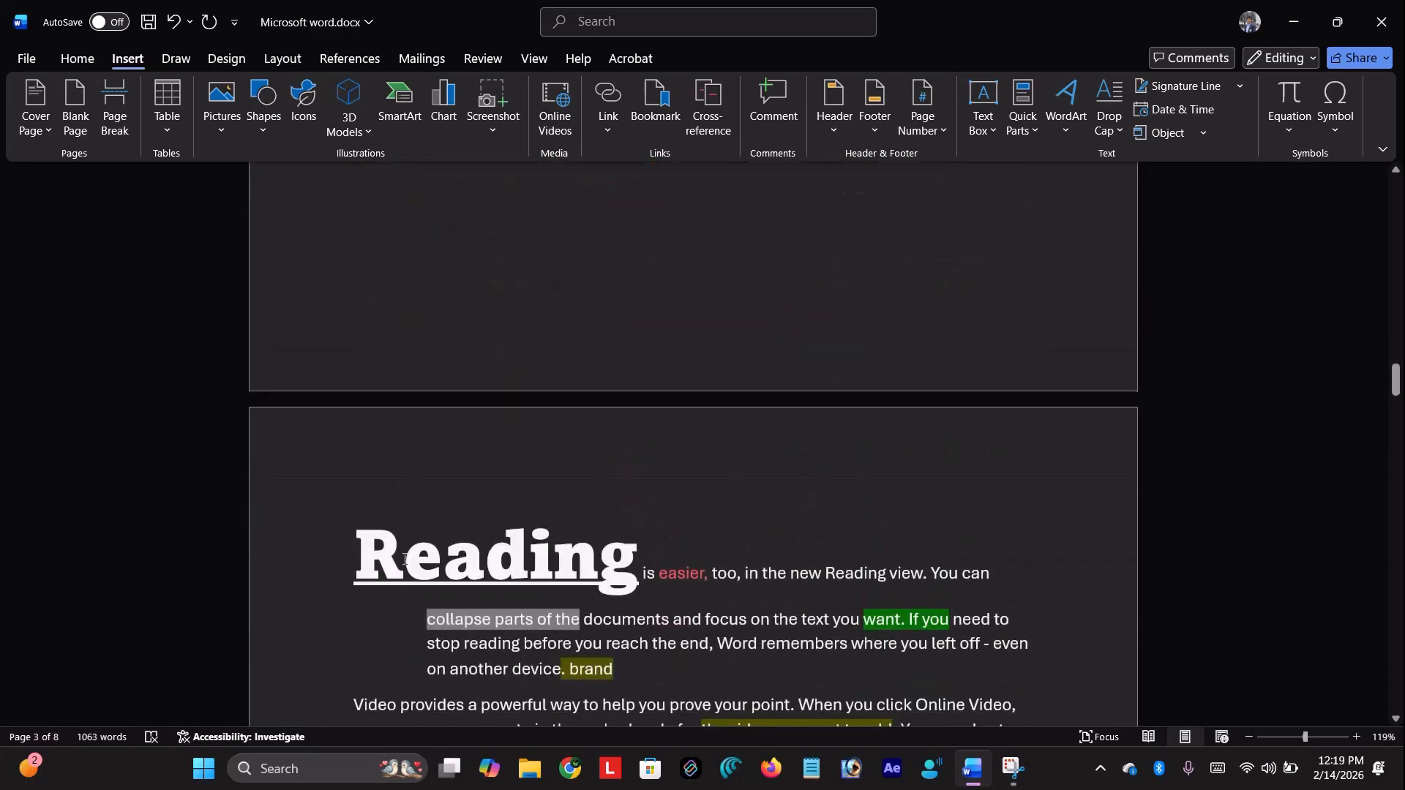
scroll(380, 322, up, 3)
scroll(381, 333, down, 3)
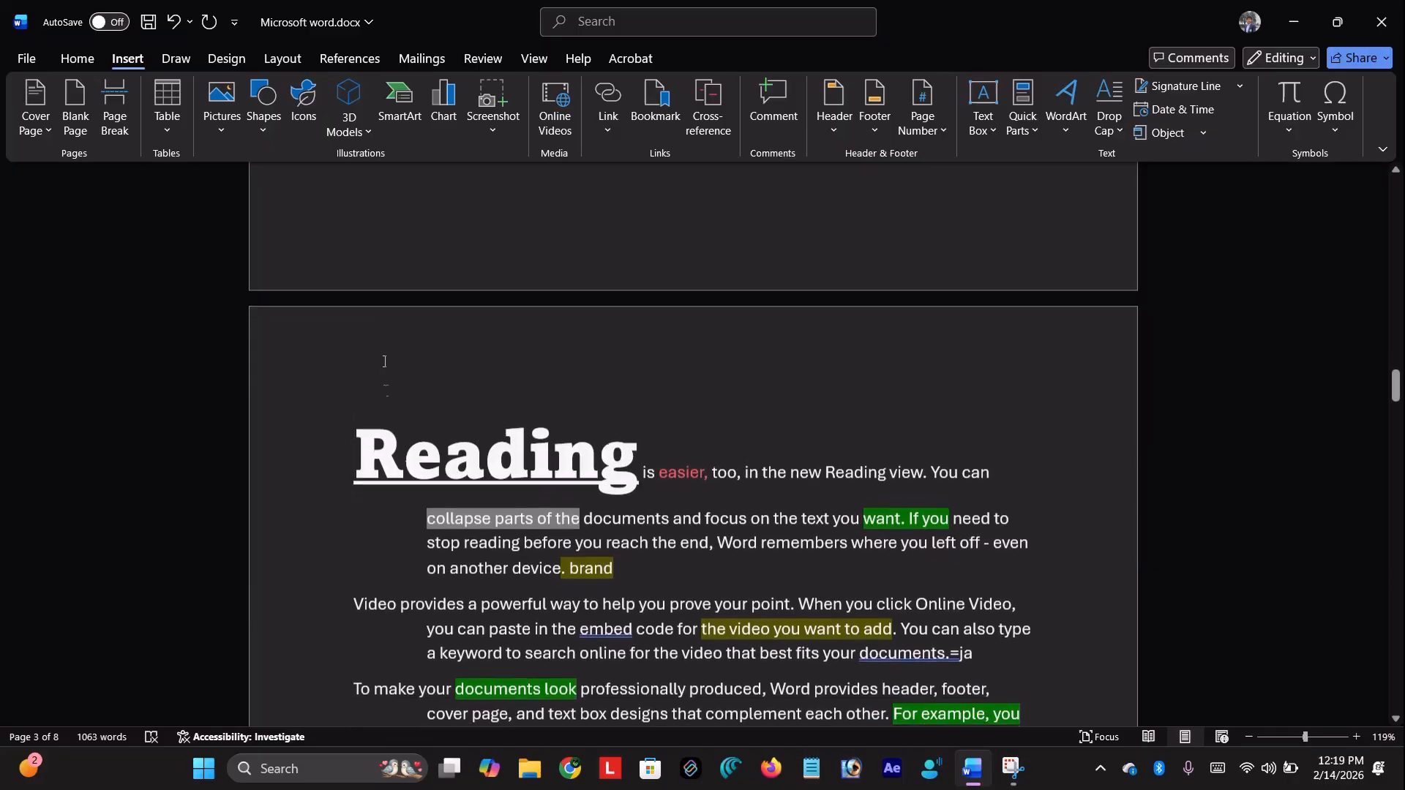
Insert a page break moving the 'To make your documents look' paragraph to a new page
click(356, 461)
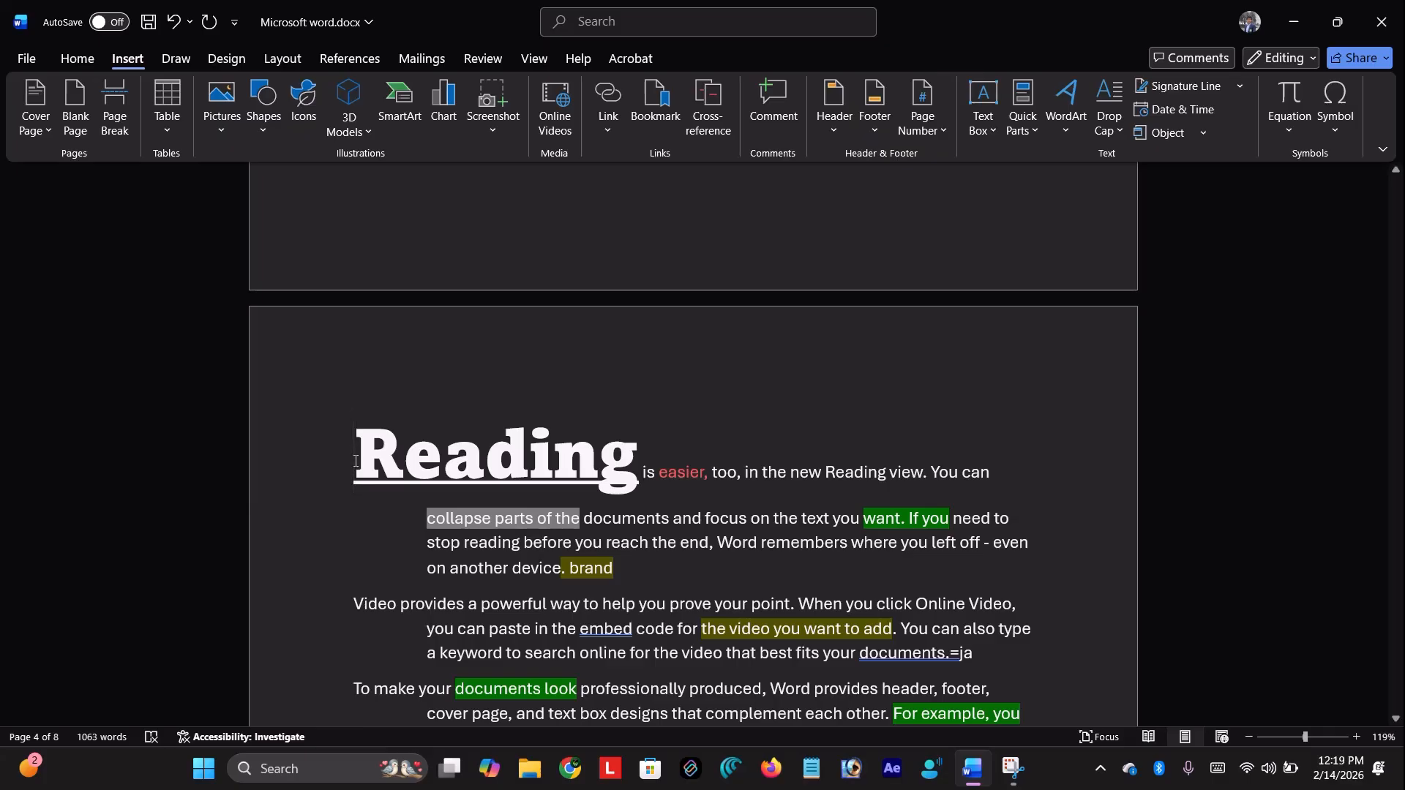
scroll(356, 461, down, 3)
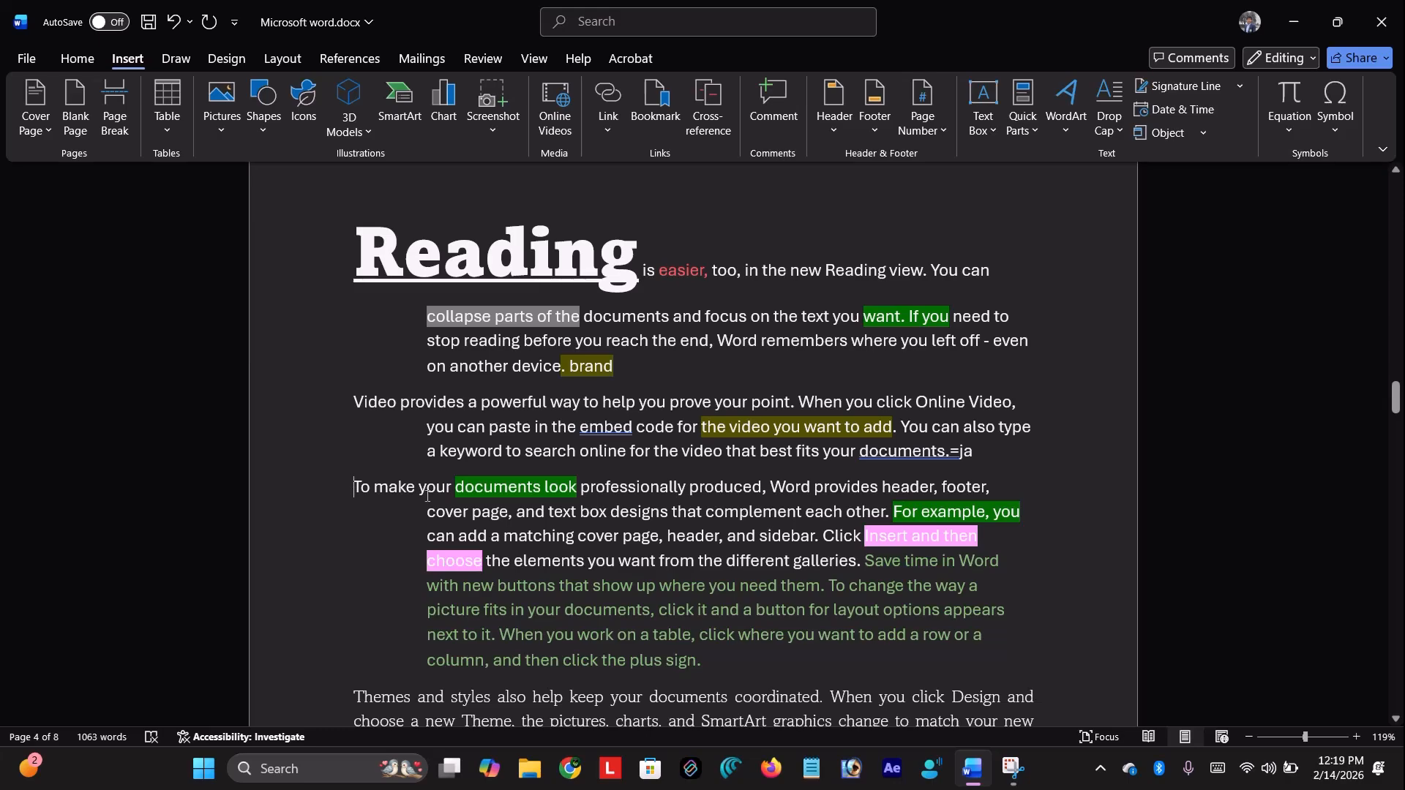
click(117, 99)
scroll(671, 461, down, 5)
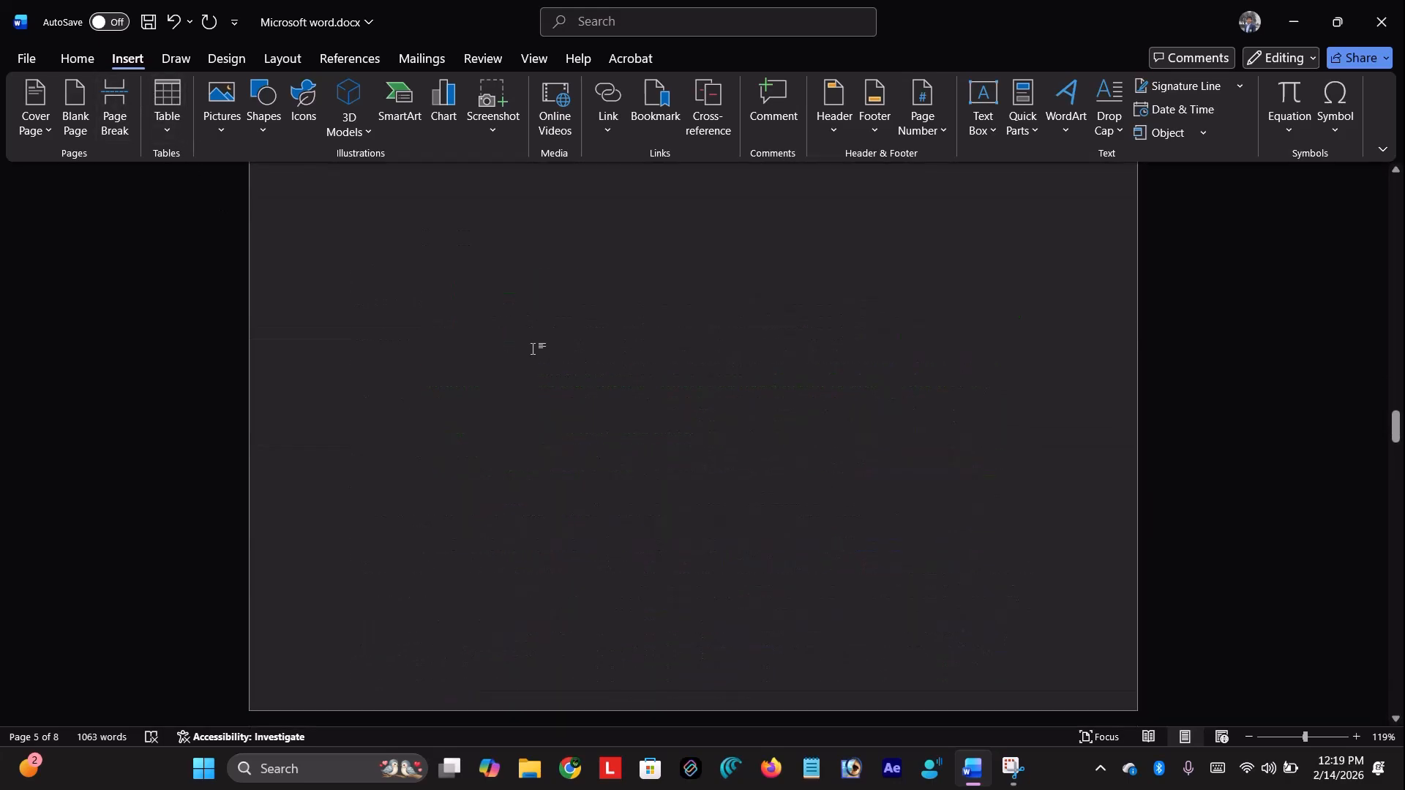
scroll(533, 349, up, 12)
scroll(533, 349, down, 8)
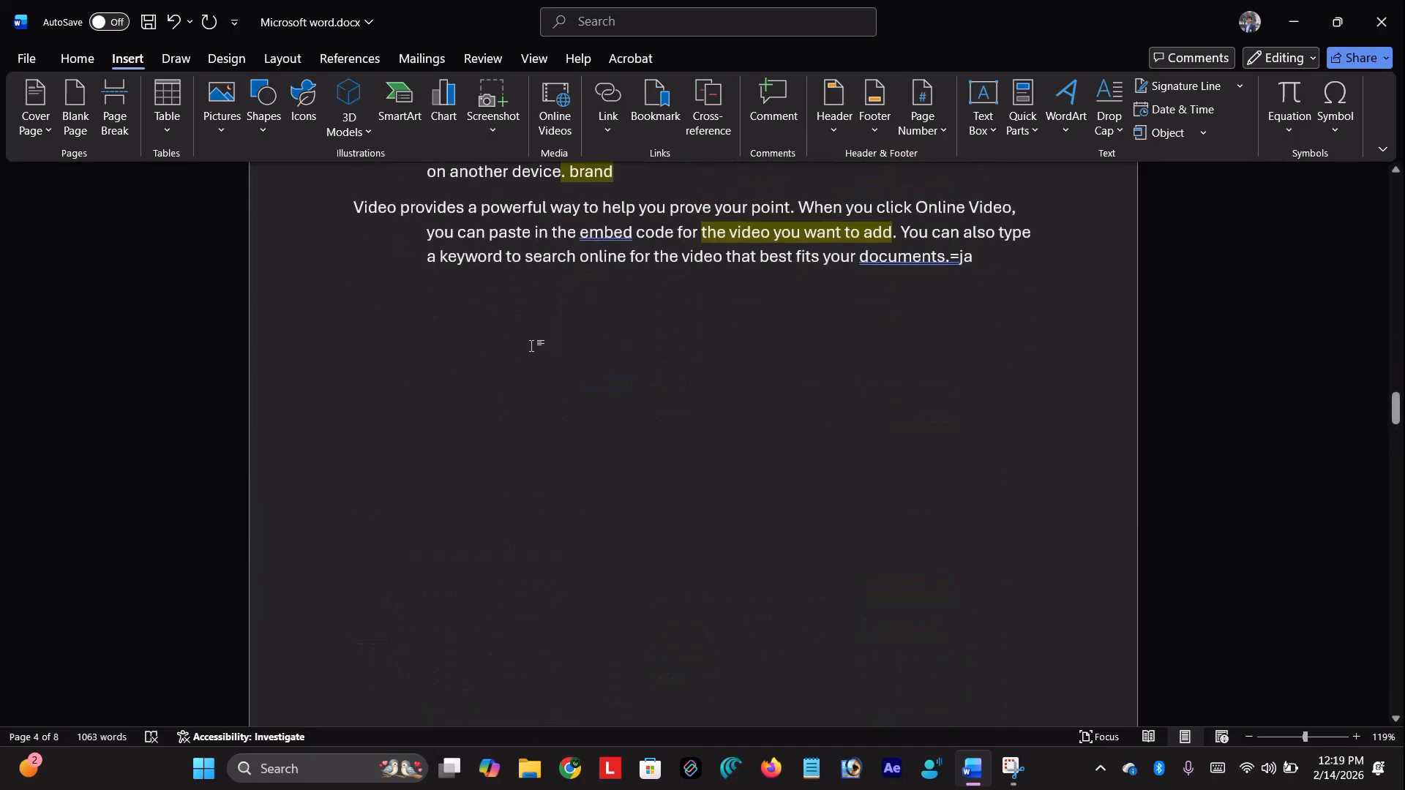
scroll(531, 346, down, 1)
scroll(526, 346, up, 2)
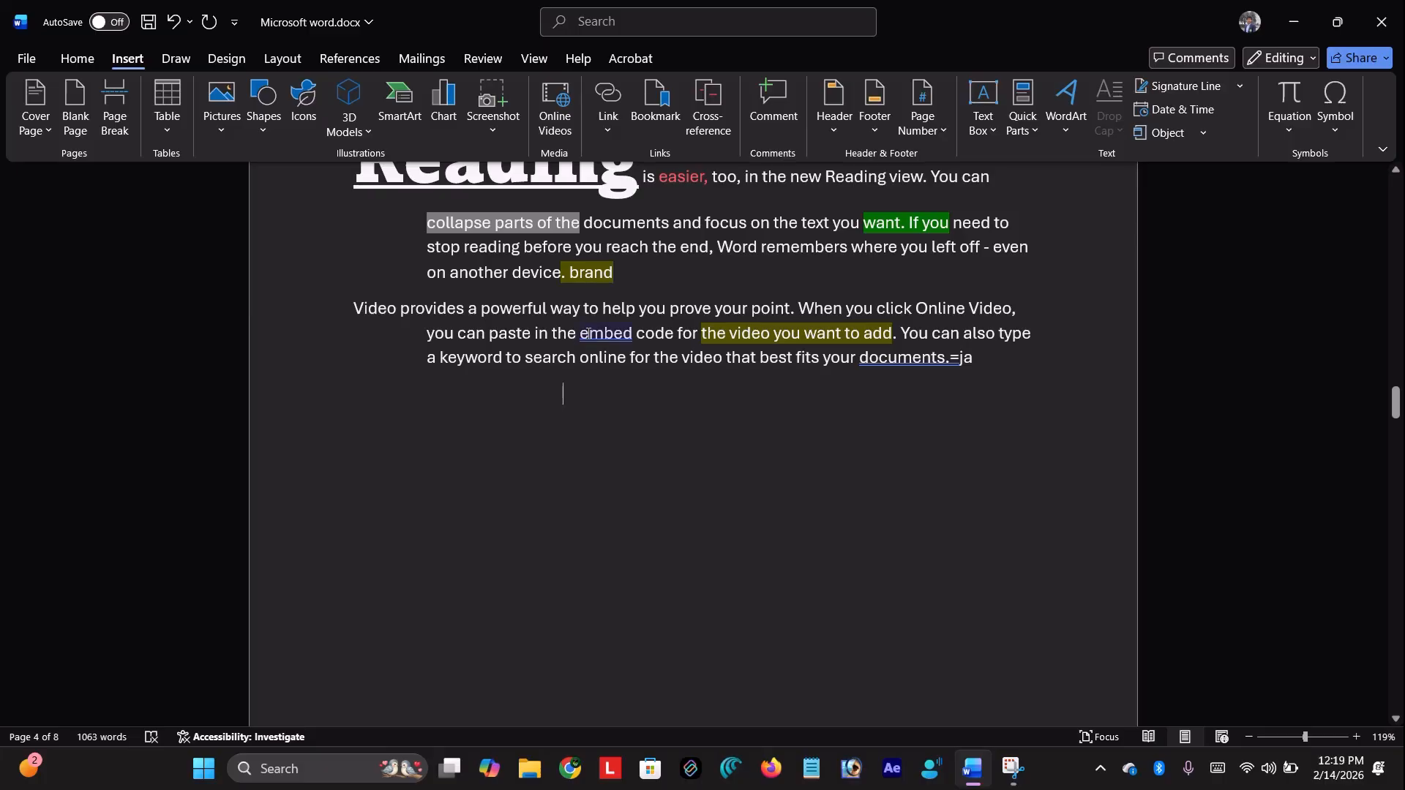
Insert a 5-by-5 table and type the headers Sr no., Name and class
click(167, 131)
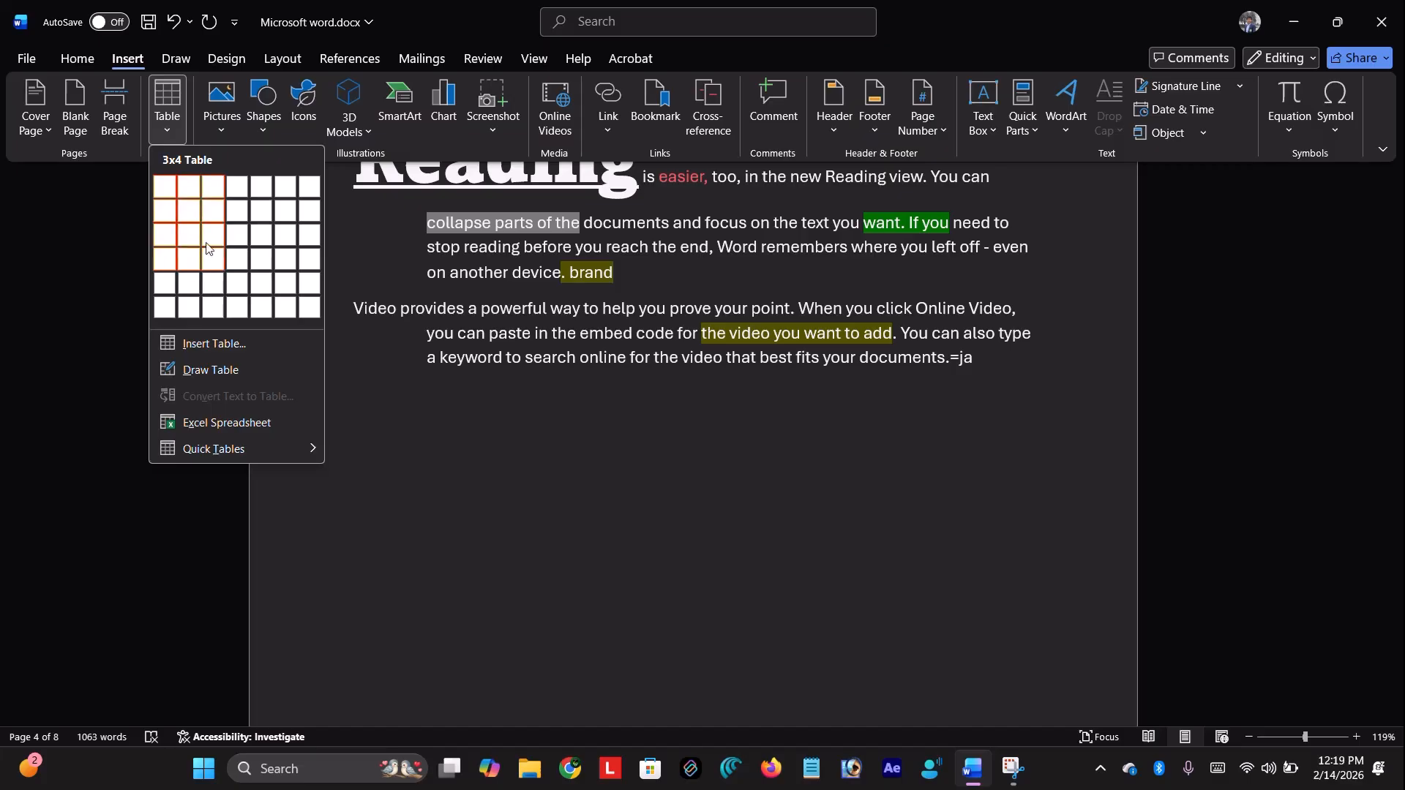
click(269, 283)
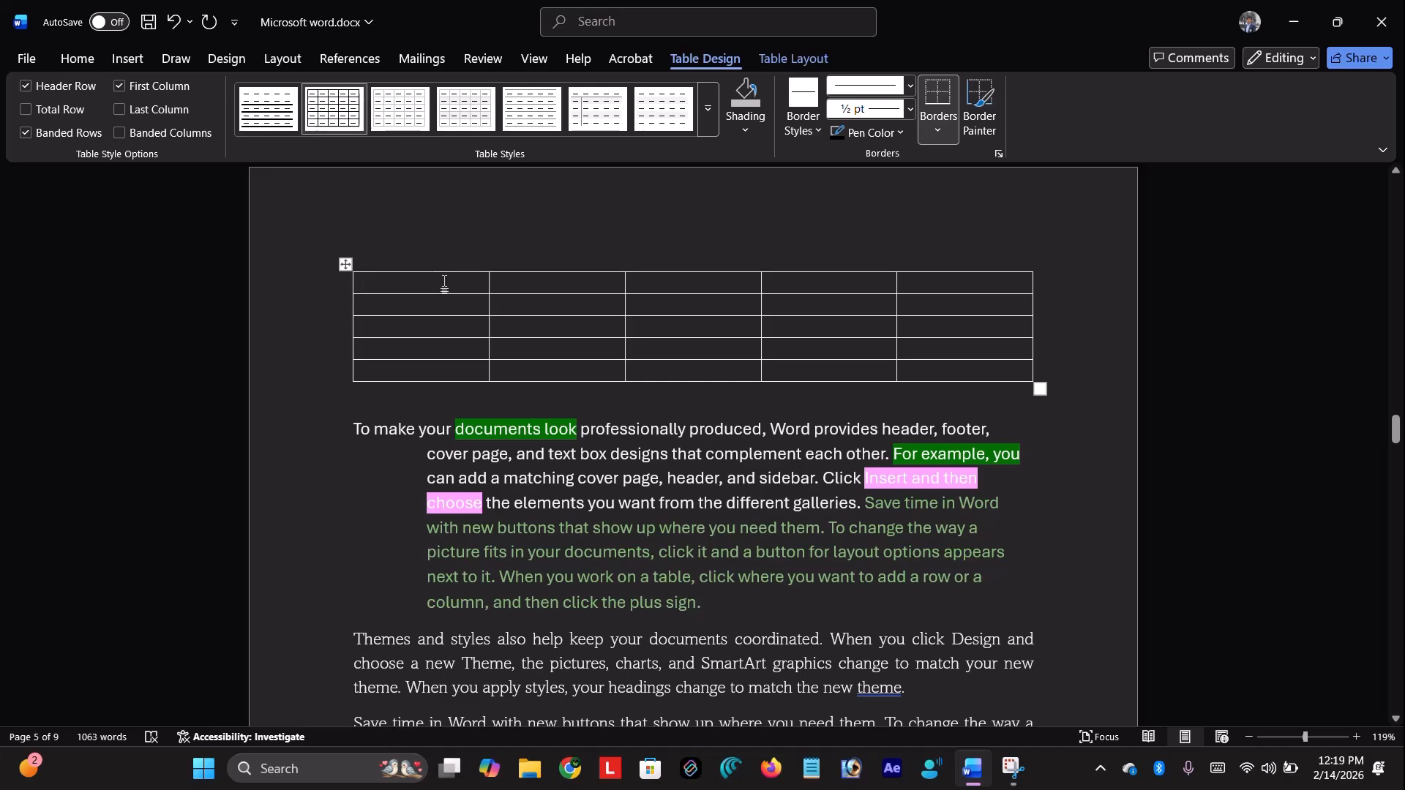
text(Sr.)
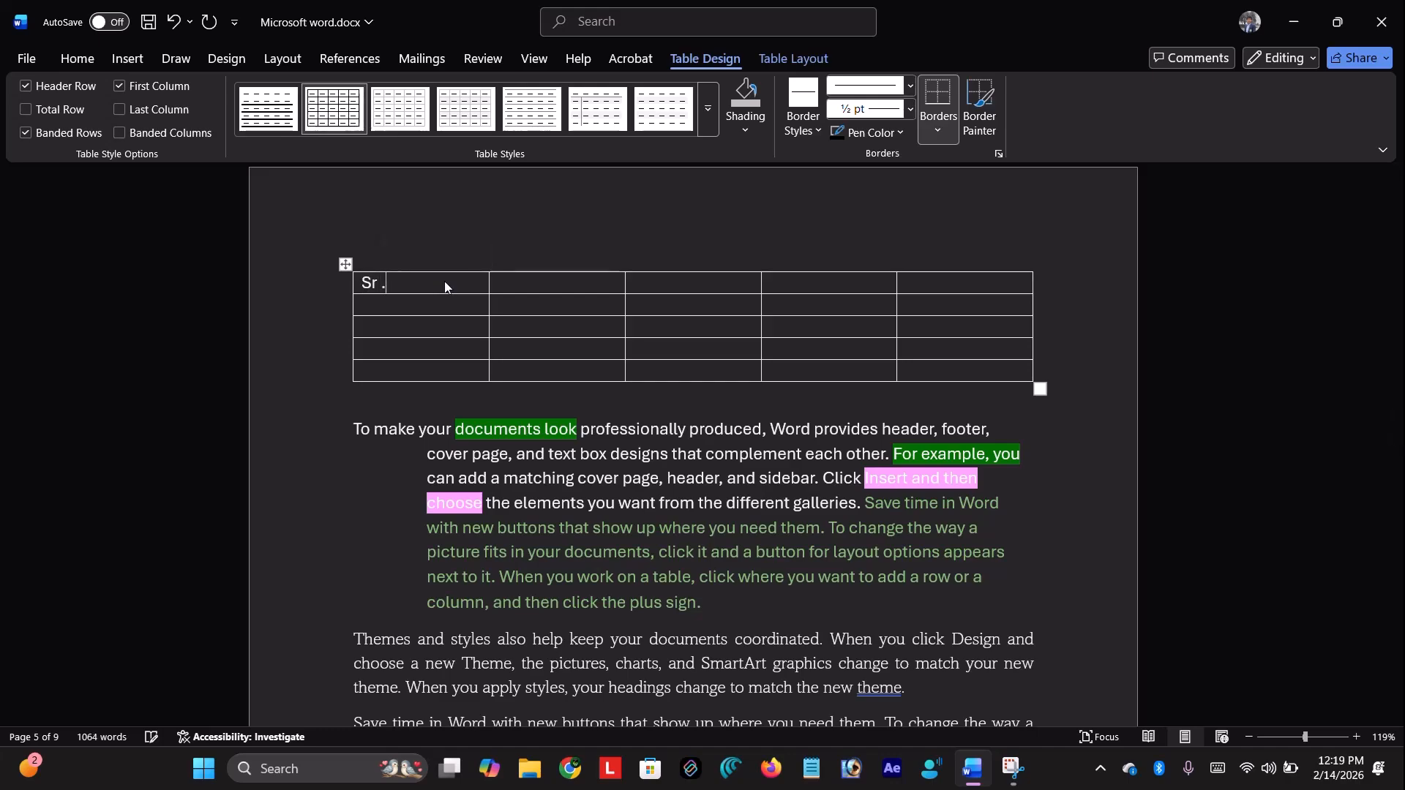
key(BackSpace)
text(no. )
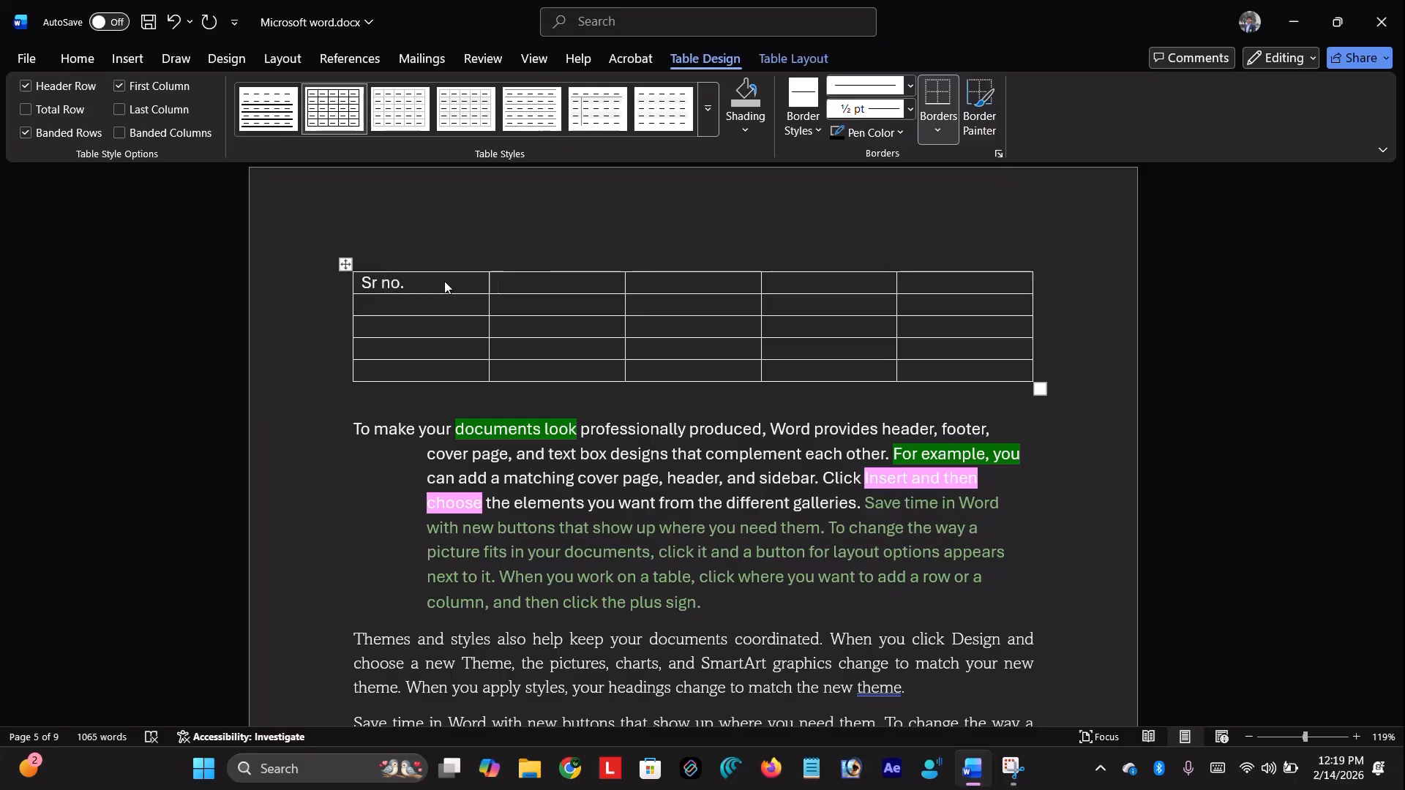
text(Name)
key(Tab)
text(class)
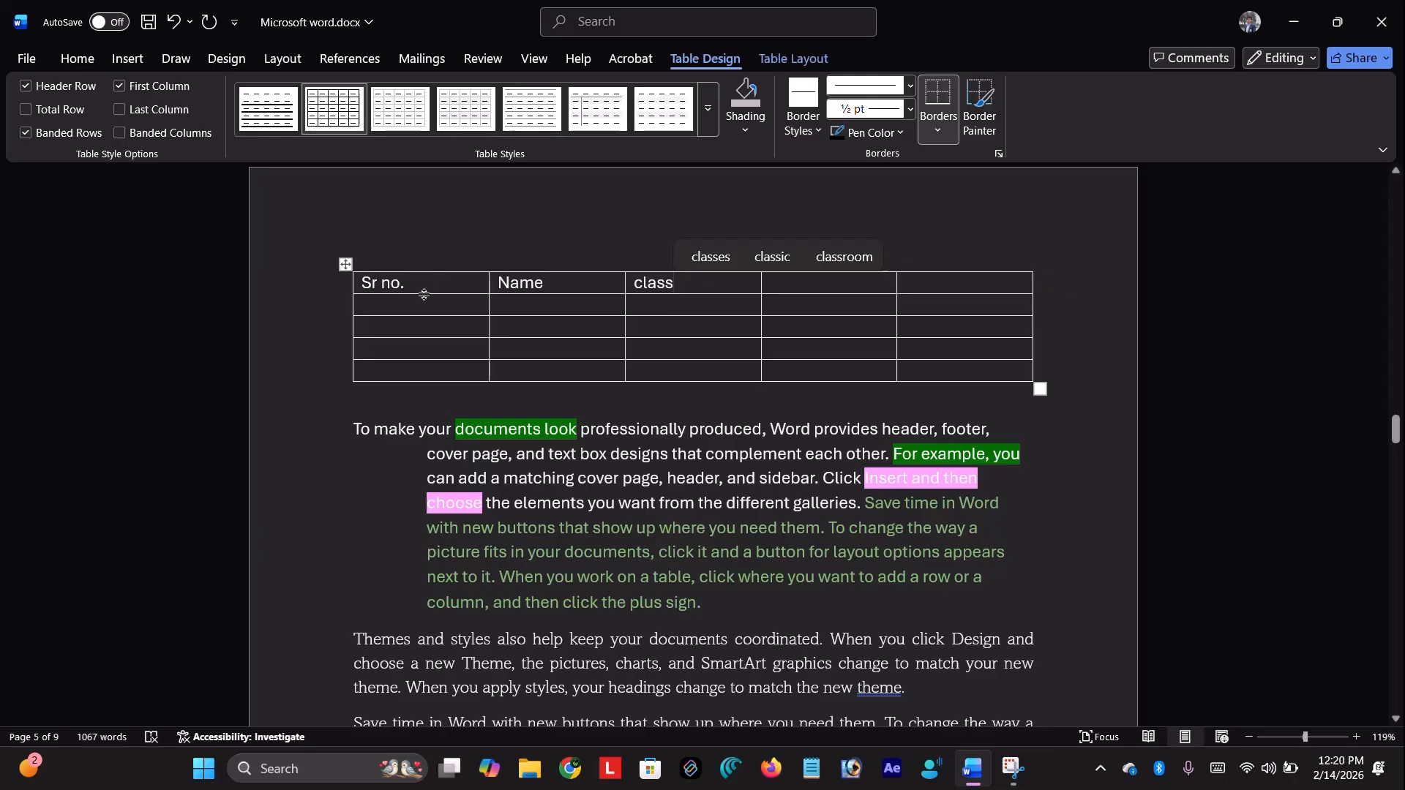
Select the table's first column, header row and fourth column in turn
click(401, 271)
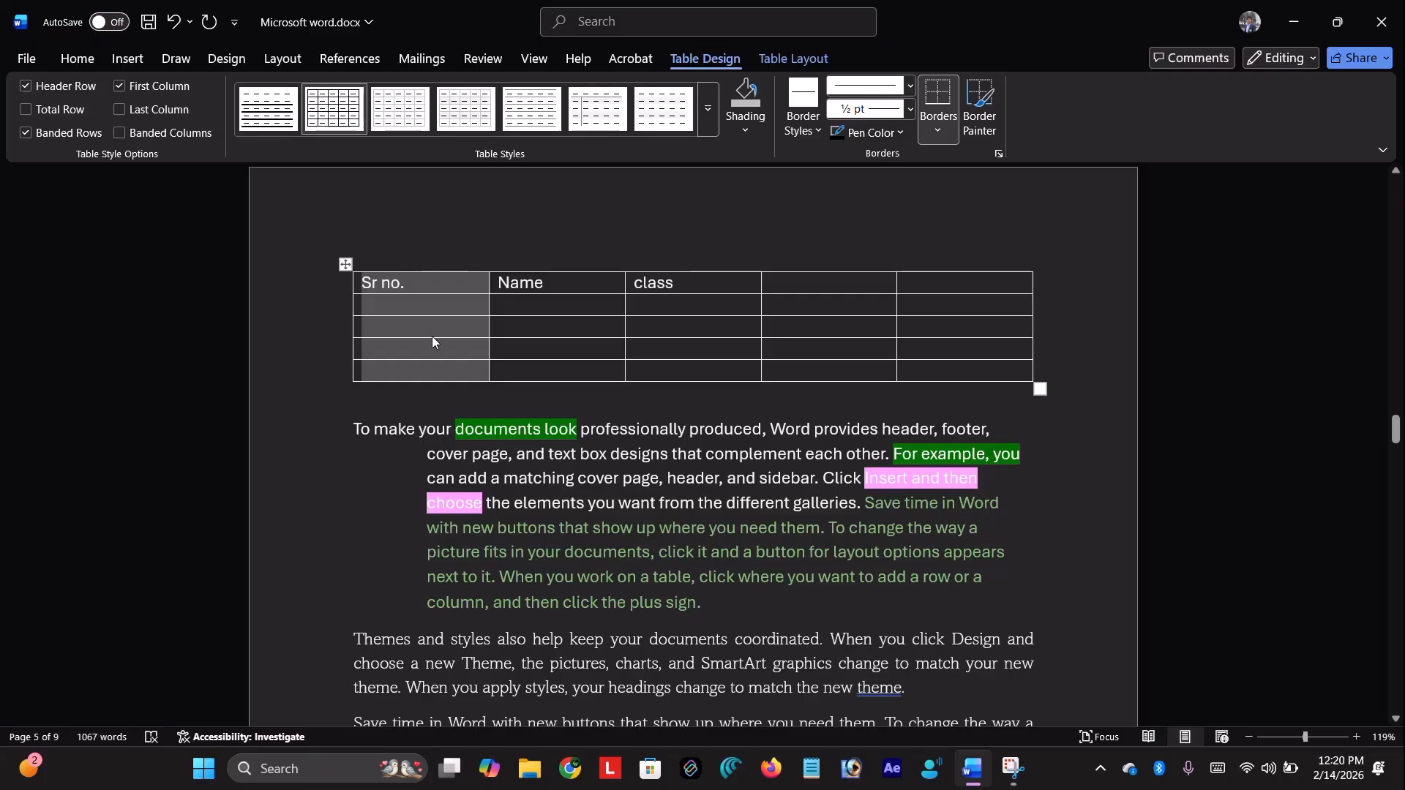
click(400, 278)
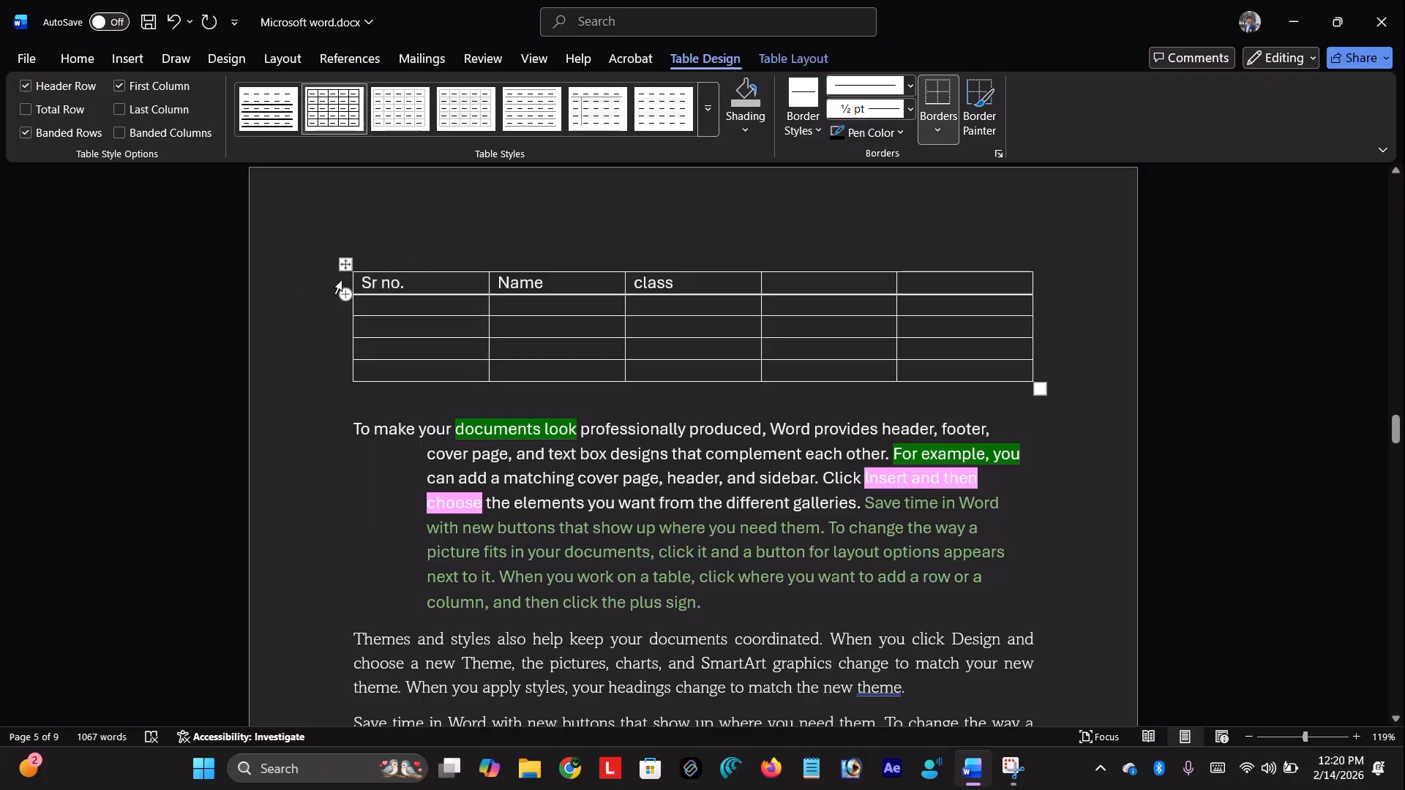
click(340, 288)
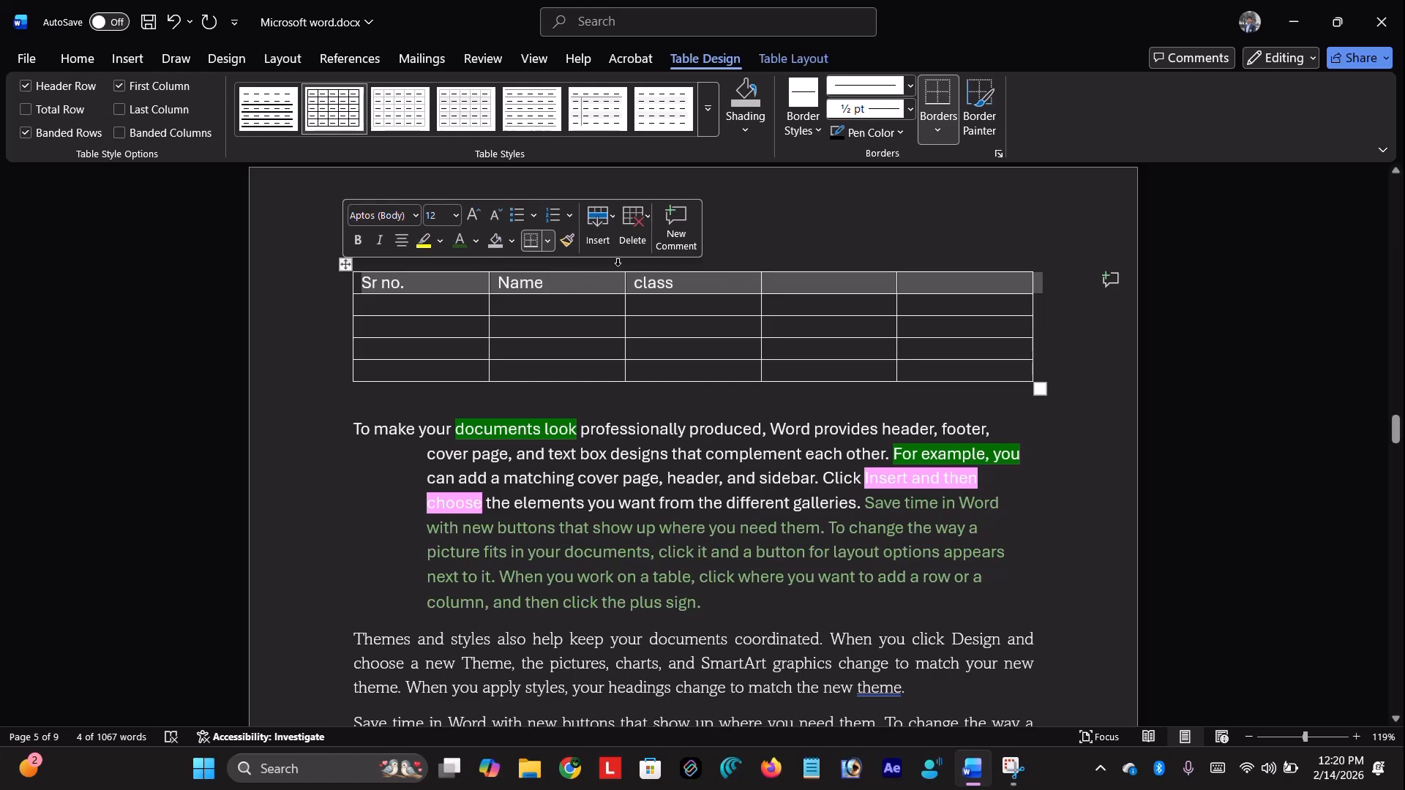
click(803, 267)
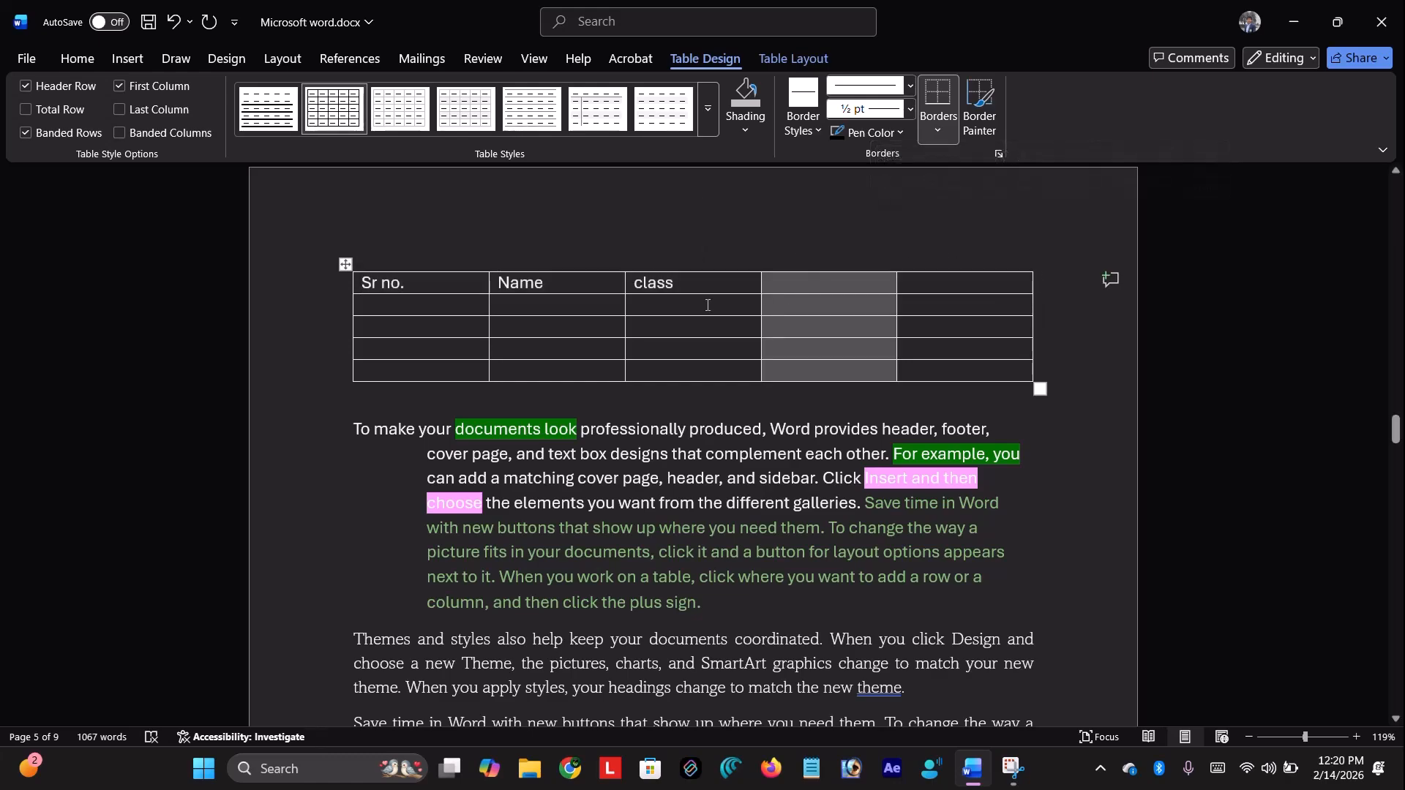
click(706, 305)
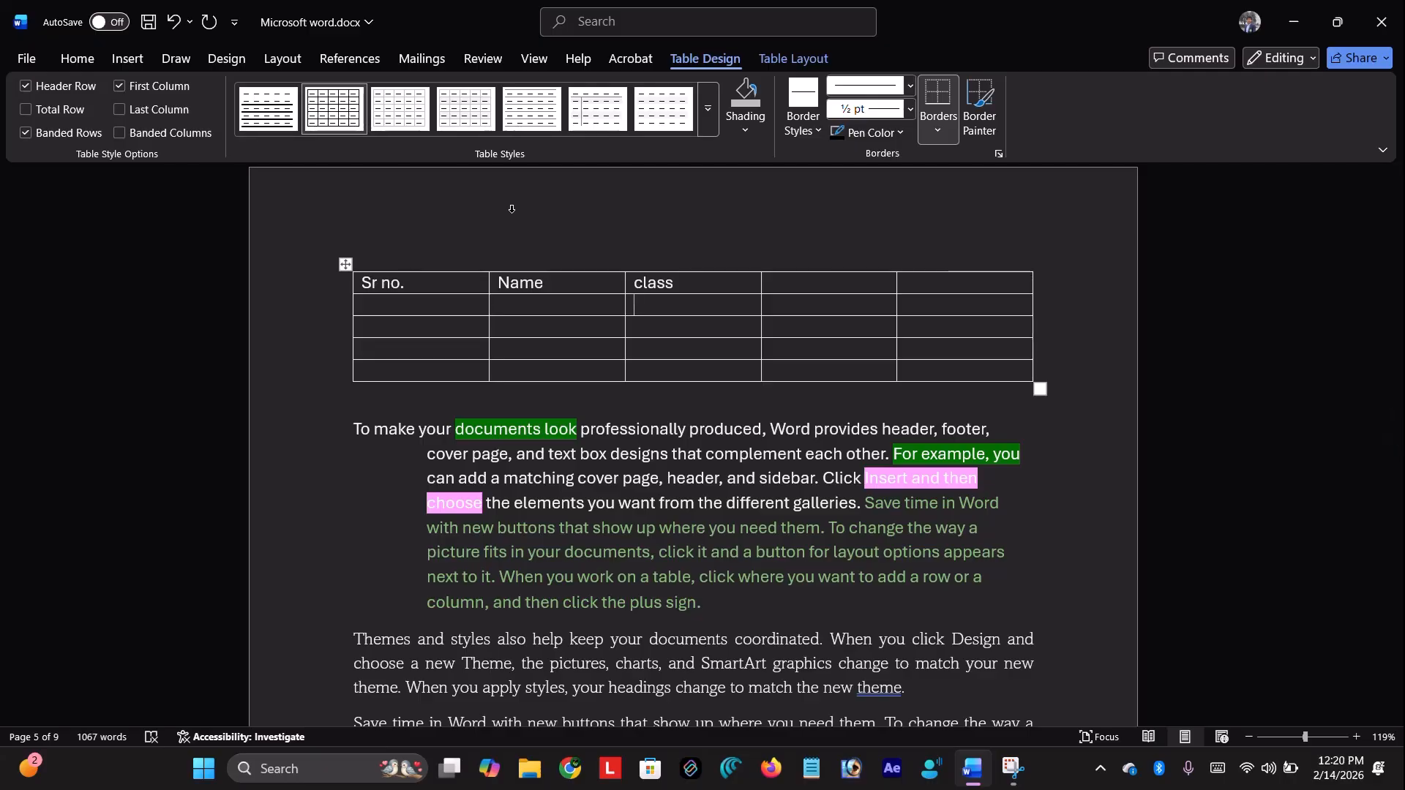
Fill the last two header cells with Father name and Mobile no
click(819, 287)
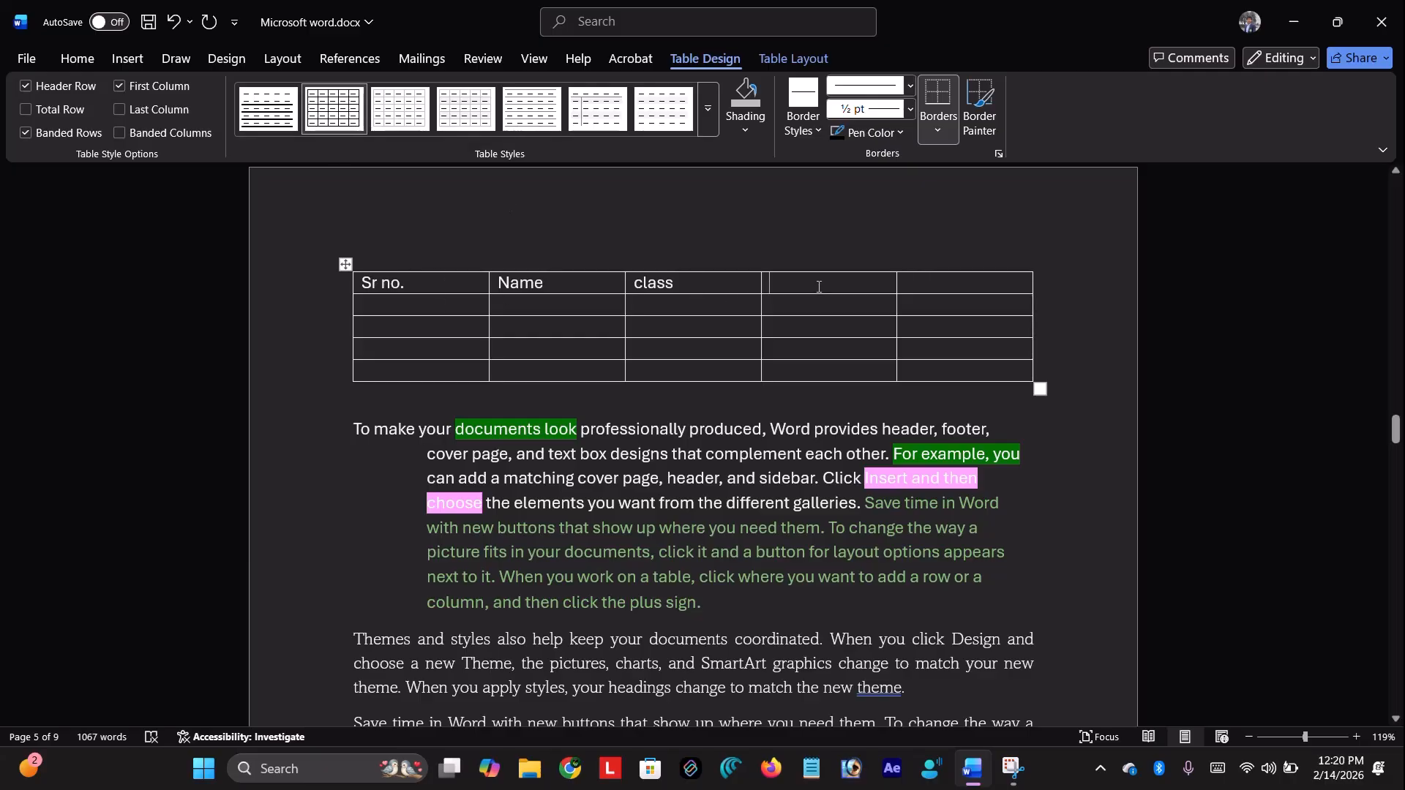
text(father name)
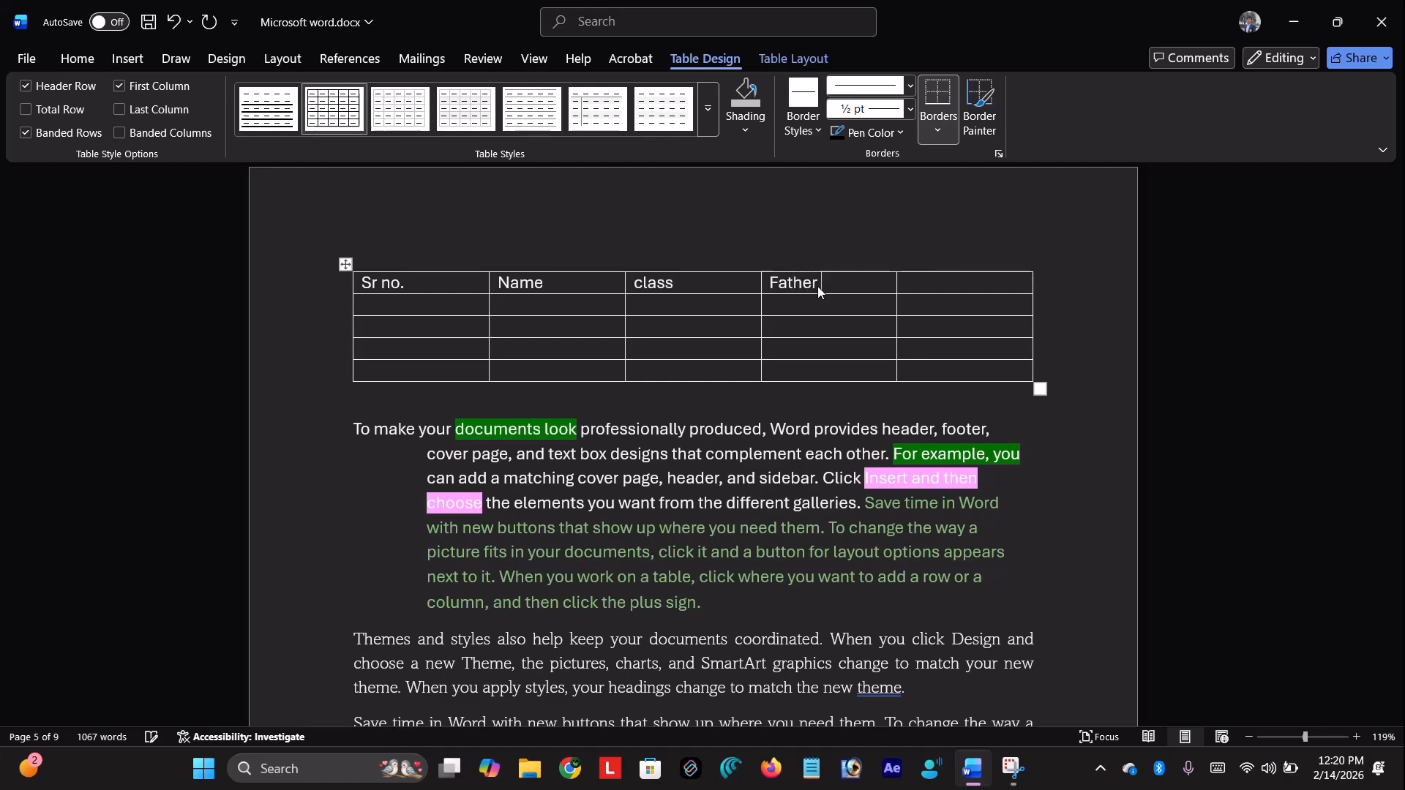
key(Tab)
text(location)
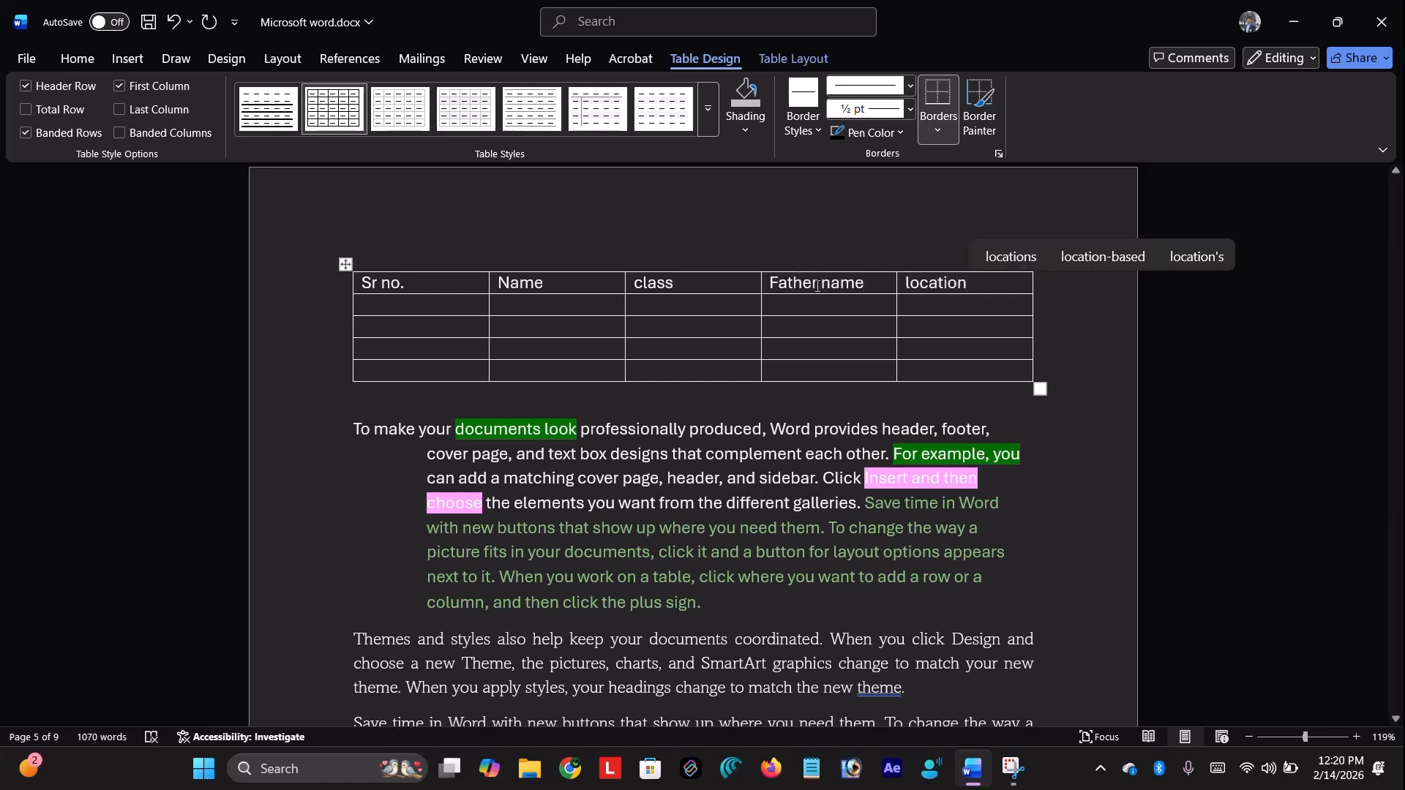
key(ctrl+BackSpace)
text(mobile no)
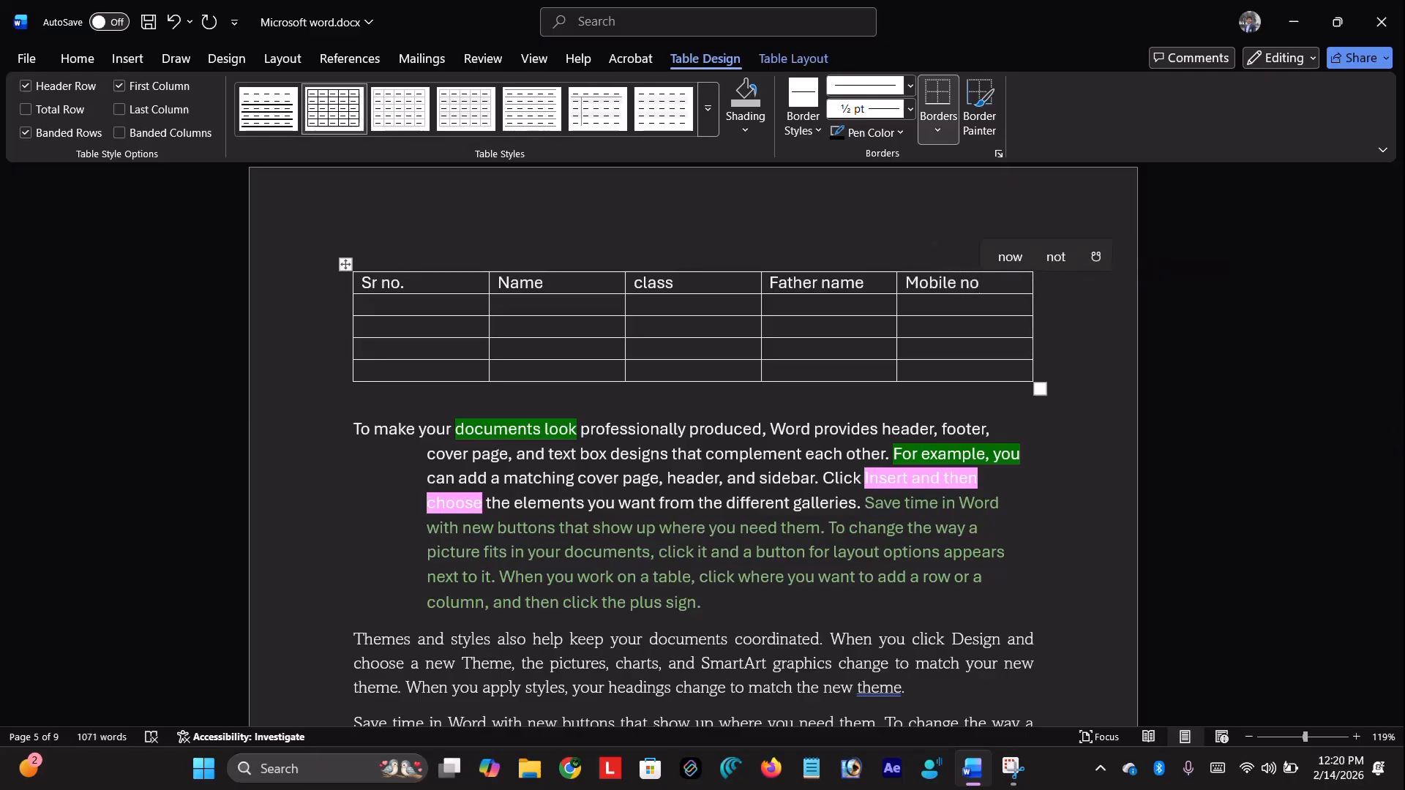
text(.)
click(721, 236)
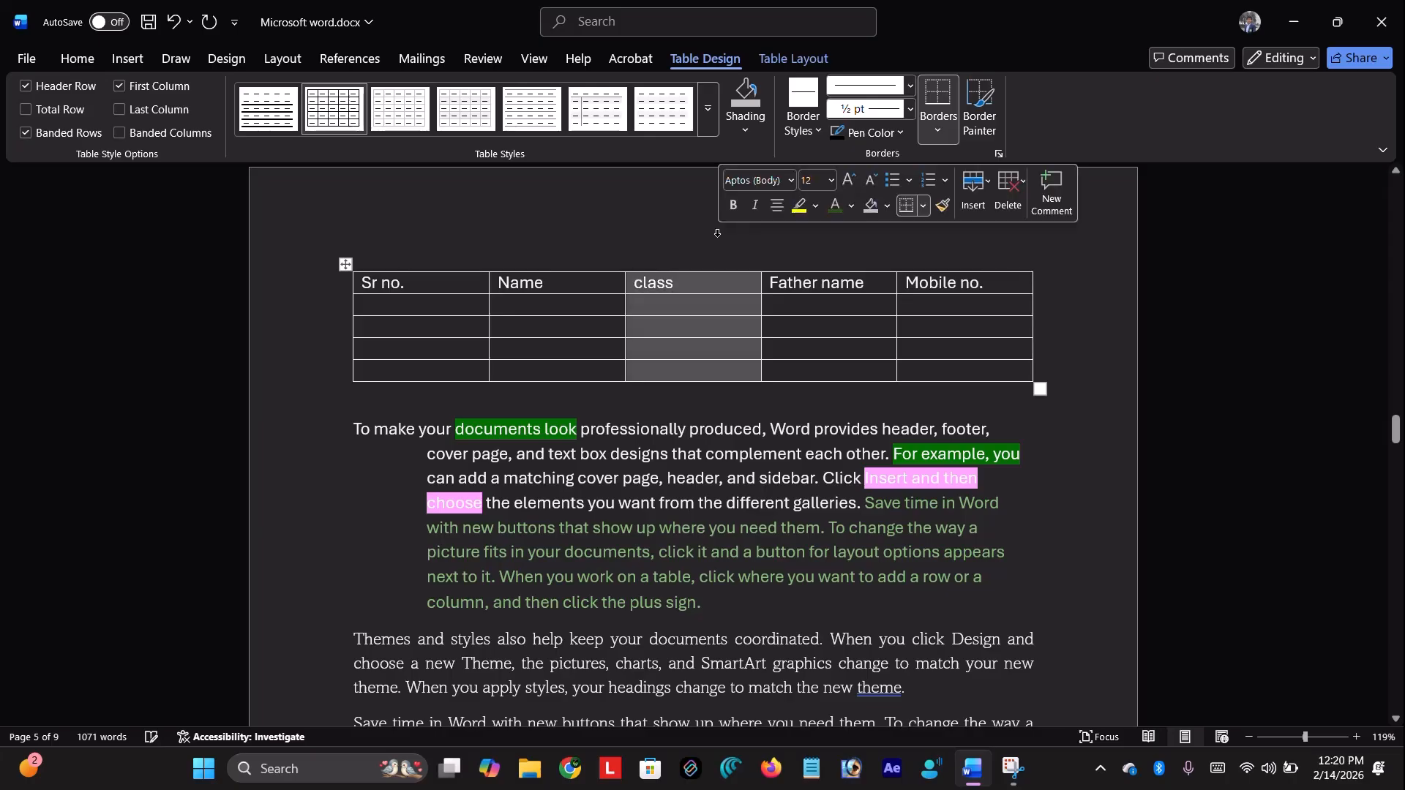
click(285, 307)
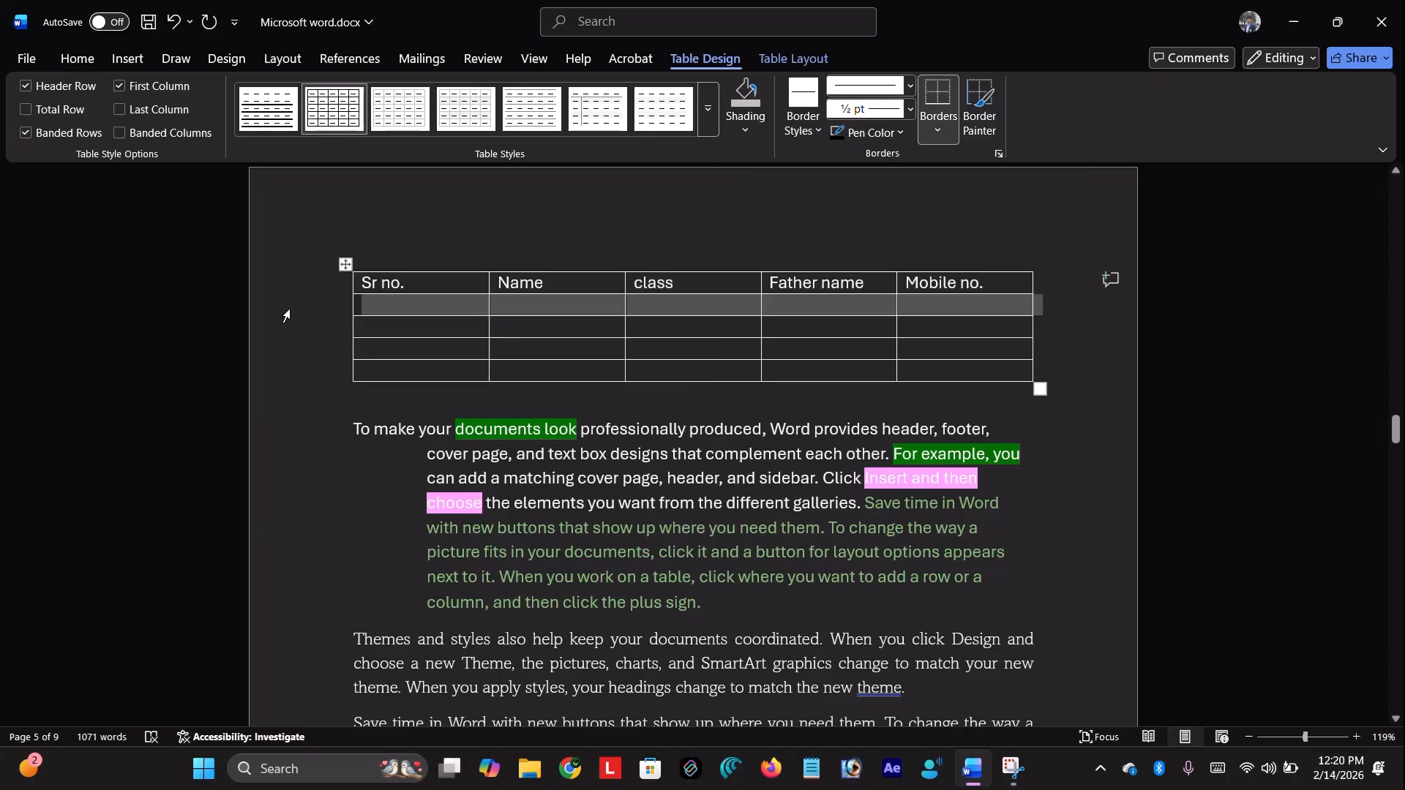
Fill the first data row: serial number 1, a student name, class, father's name and mobile number
click(407, 302)
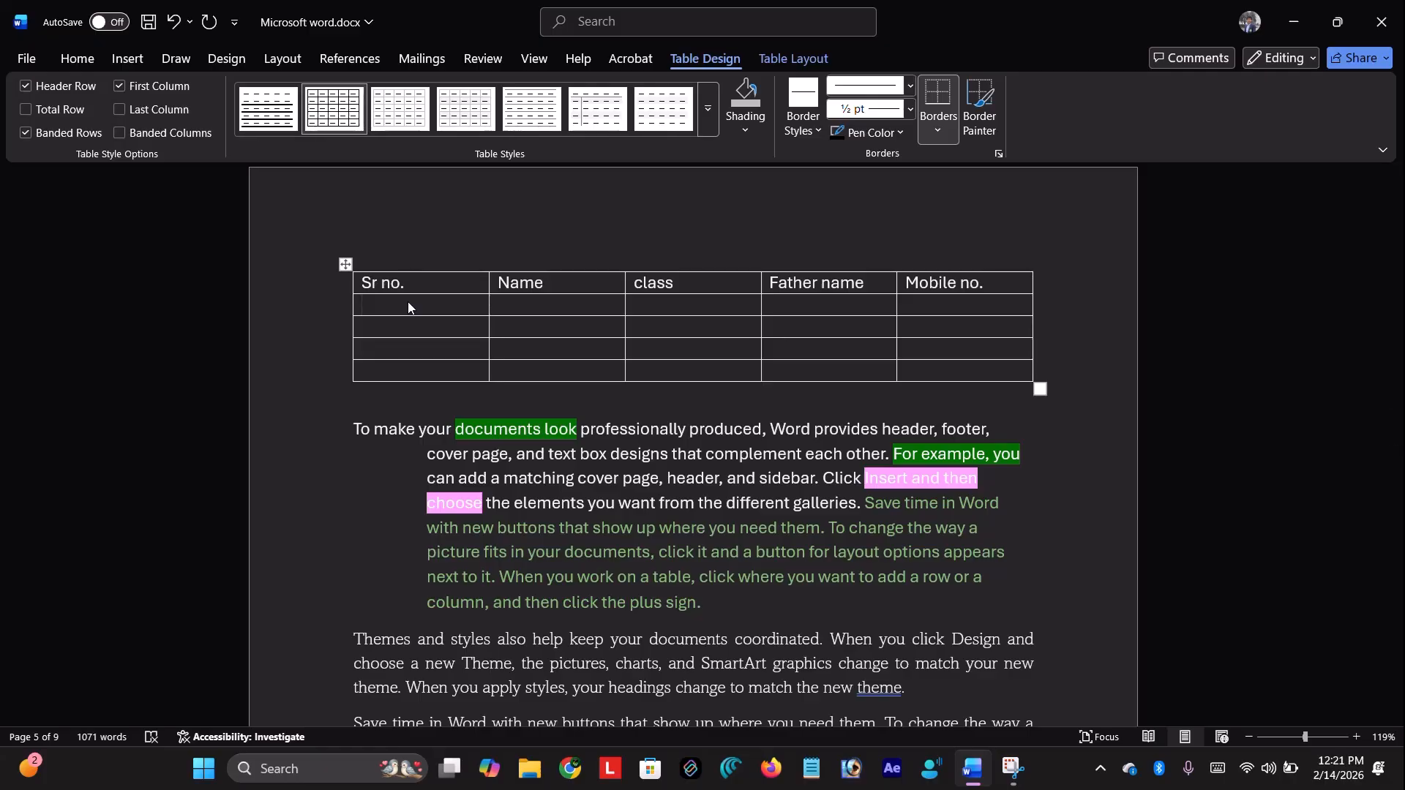
text(1)
key(Tab)
text(Adnan)
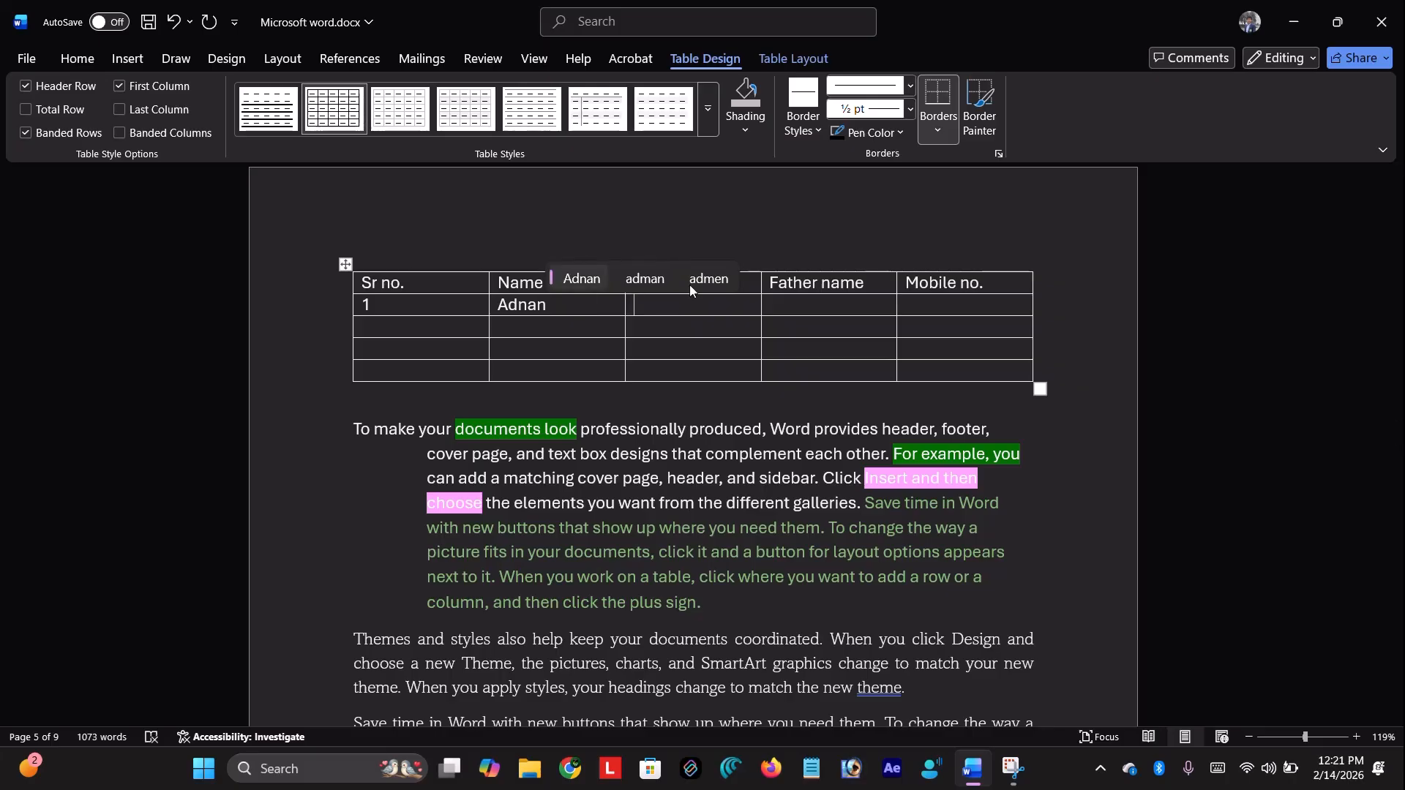
click(569, 310)
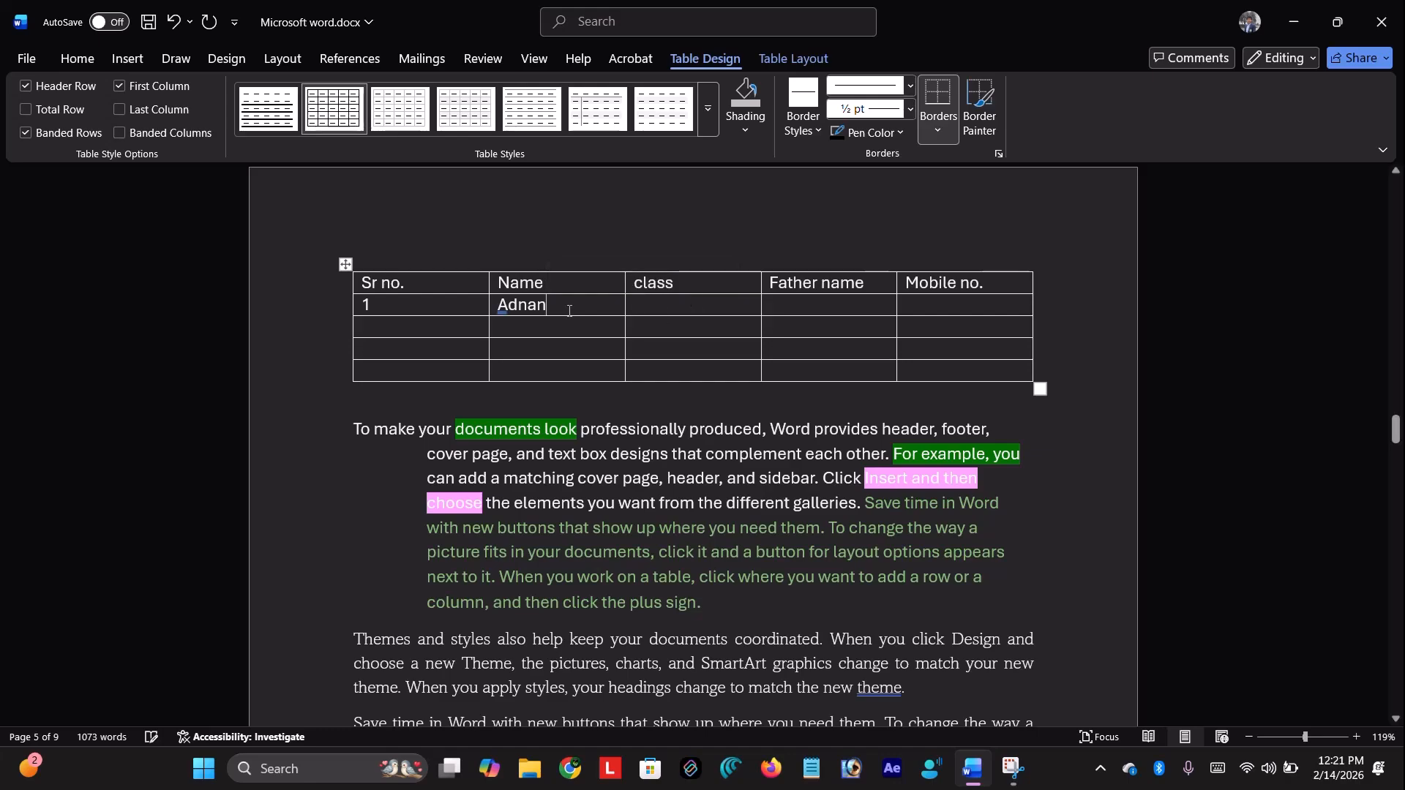
click(664, 310)
text(2 )
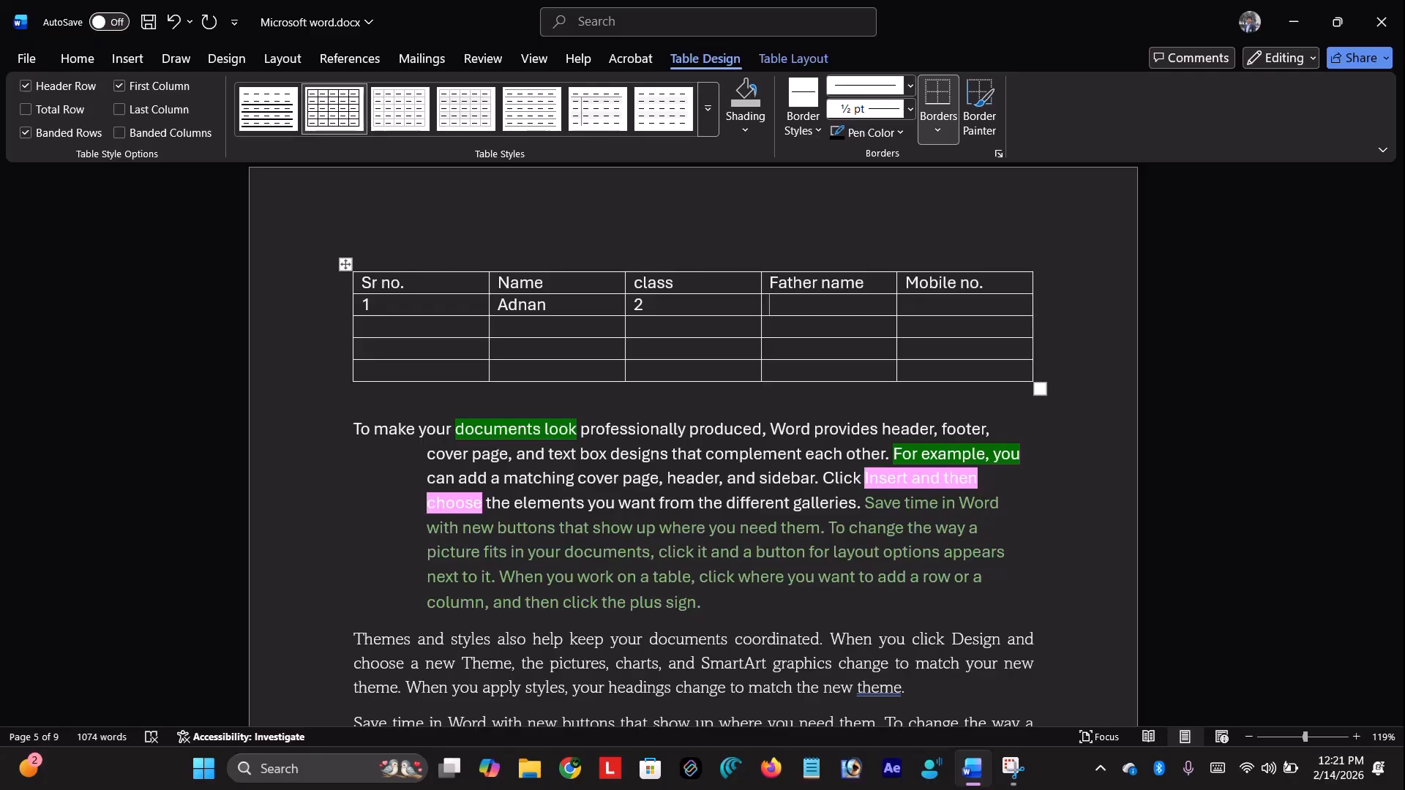
text(Raja )
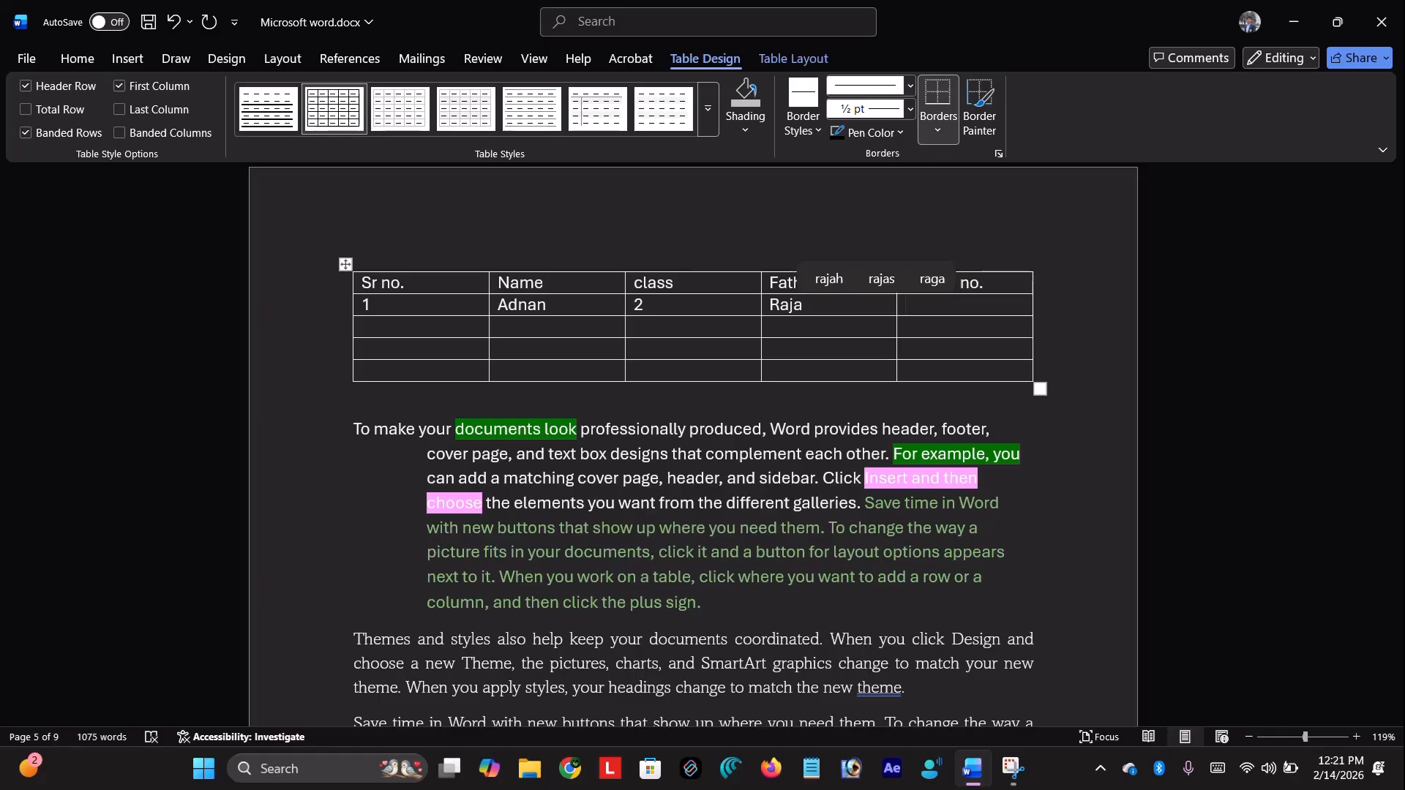
text(91)
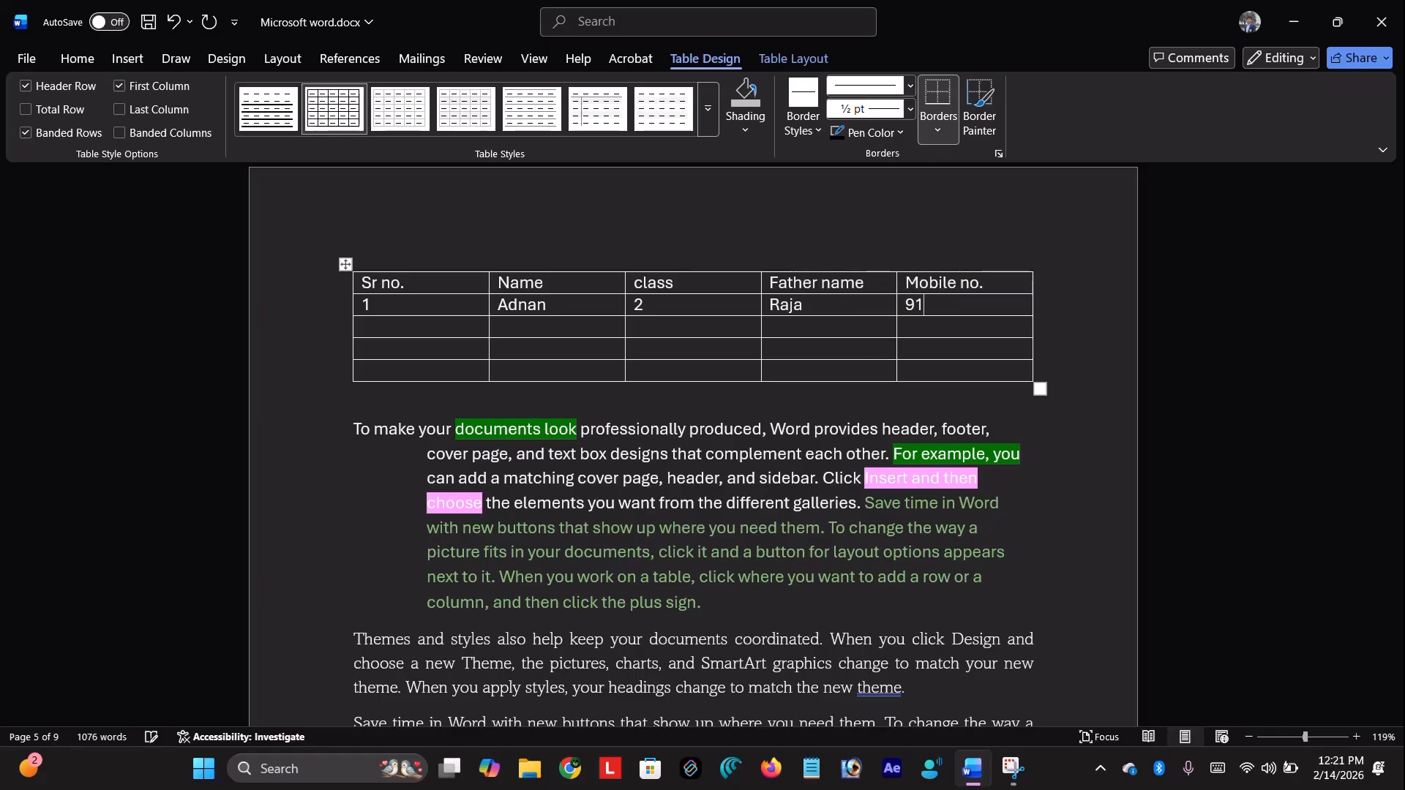
text(00000000)
key(Tab)
Fill the second data row: serial number 2, a student name, class, father's name and mobile number
text(2)
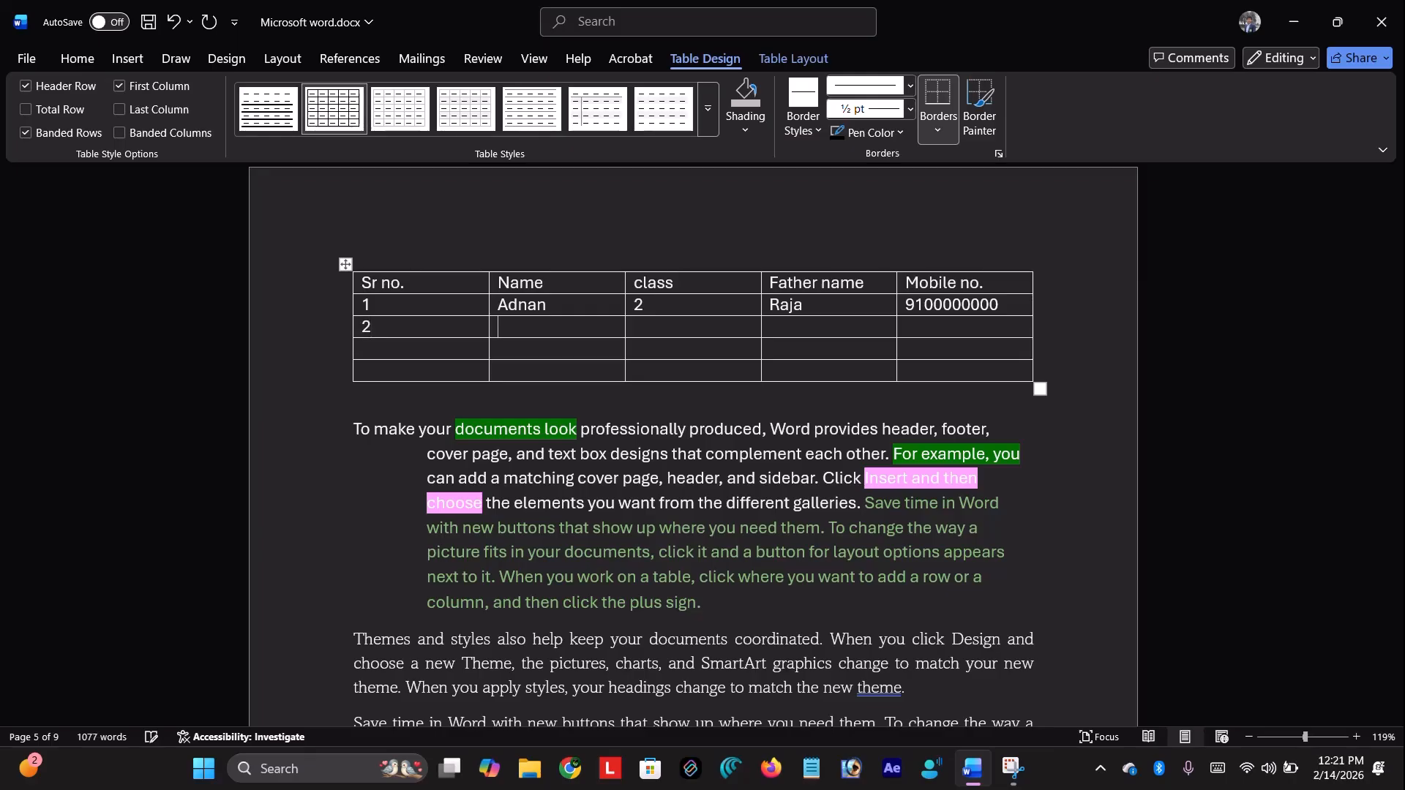
key(Tab)
text(ran)
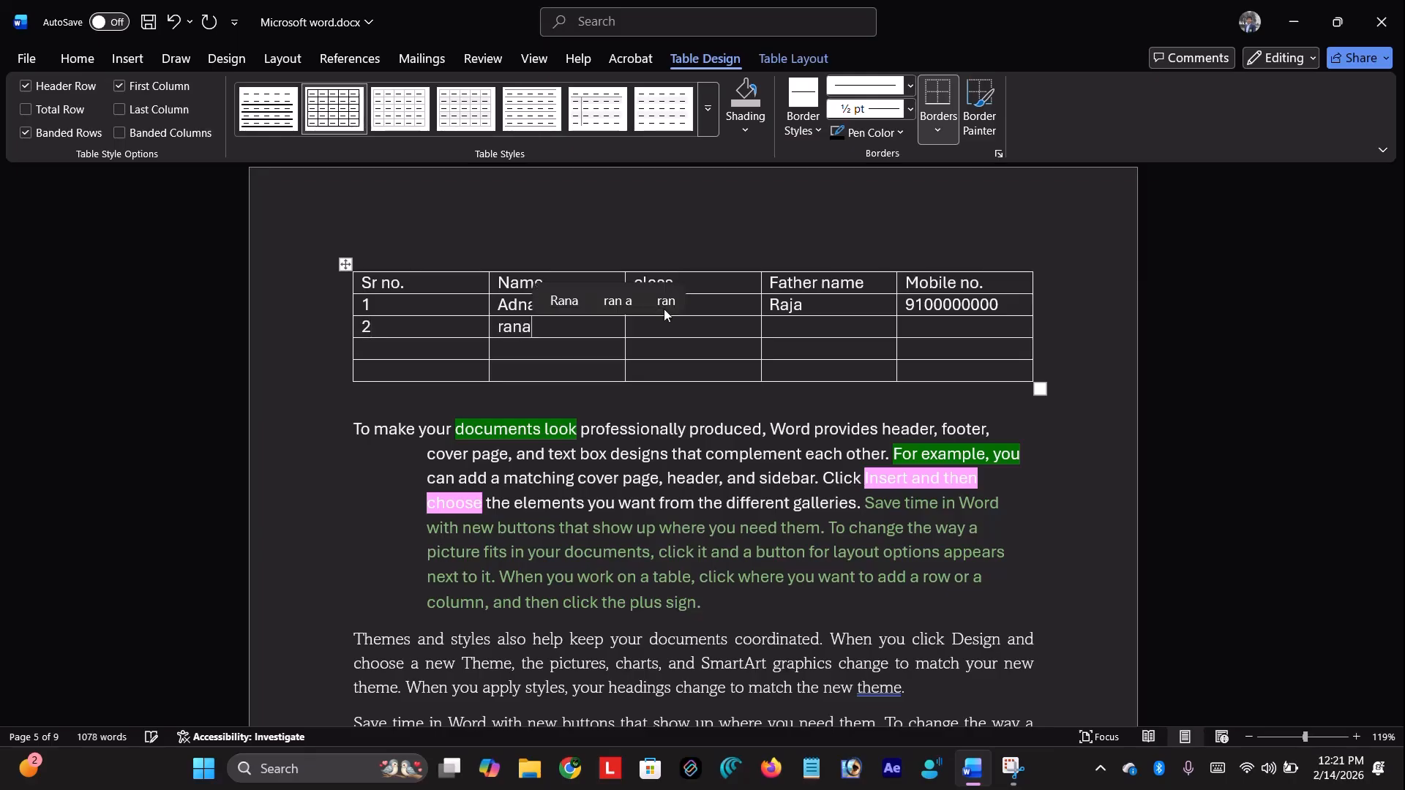
key(BackSpace)
text(ja)
key(Tab)
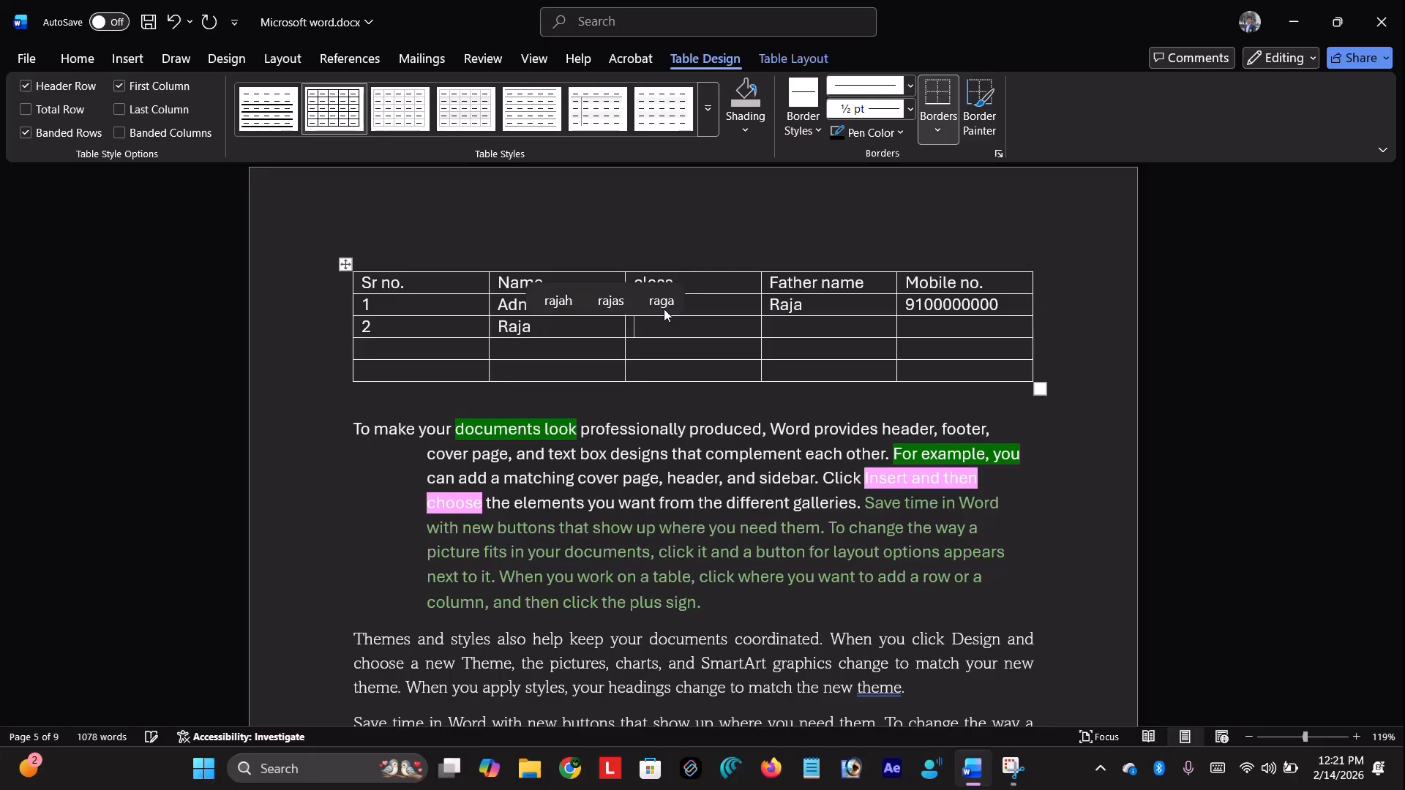
text(partab)
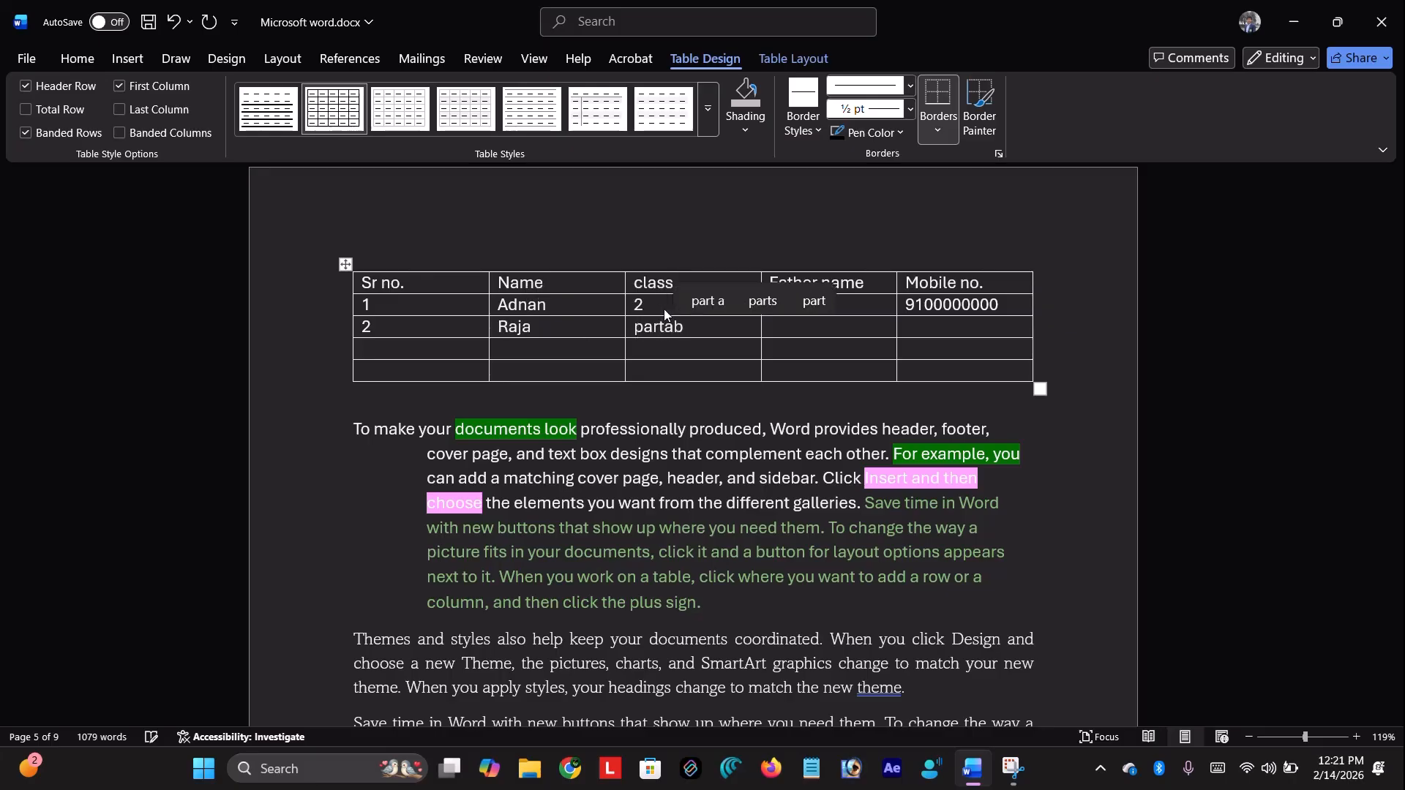
key(Tab)
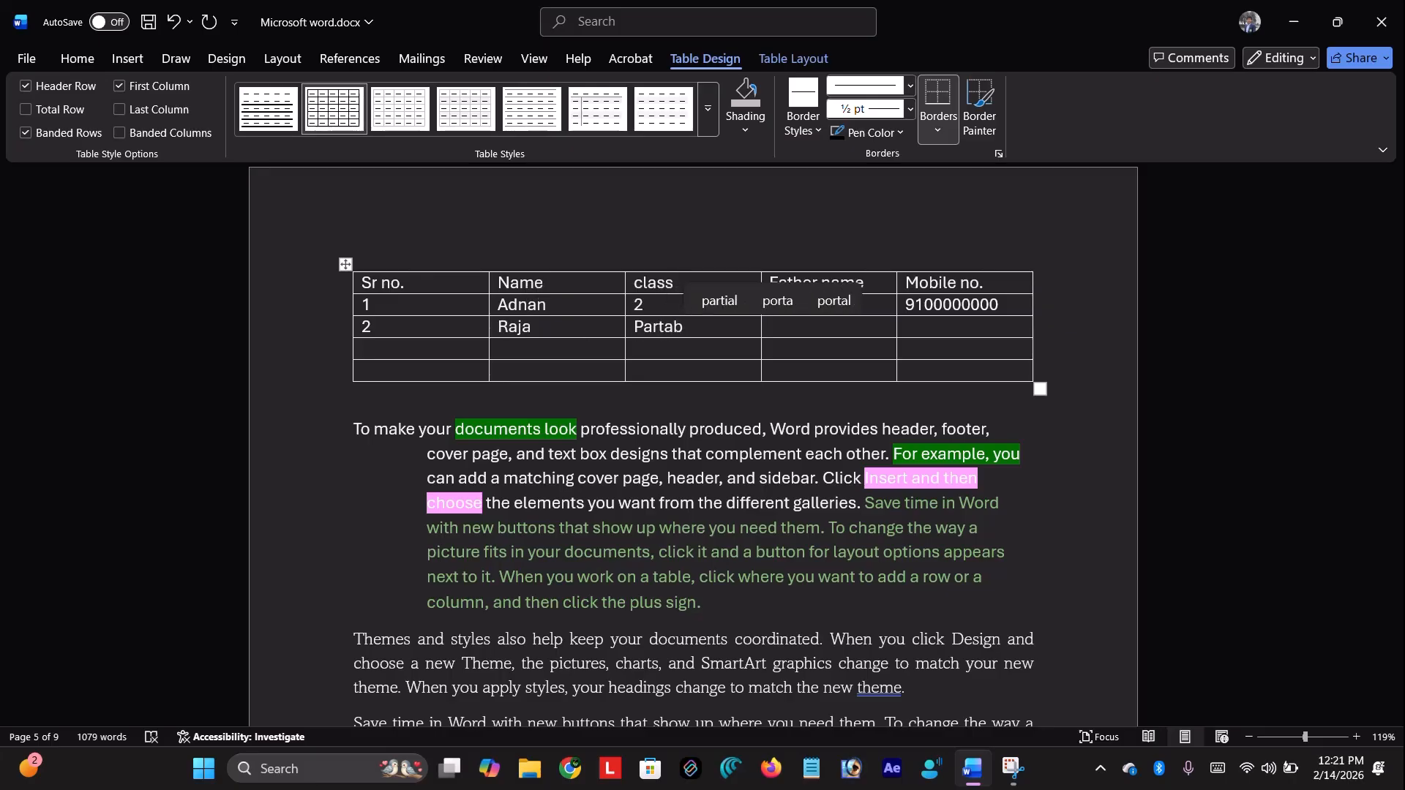
text(Raju)
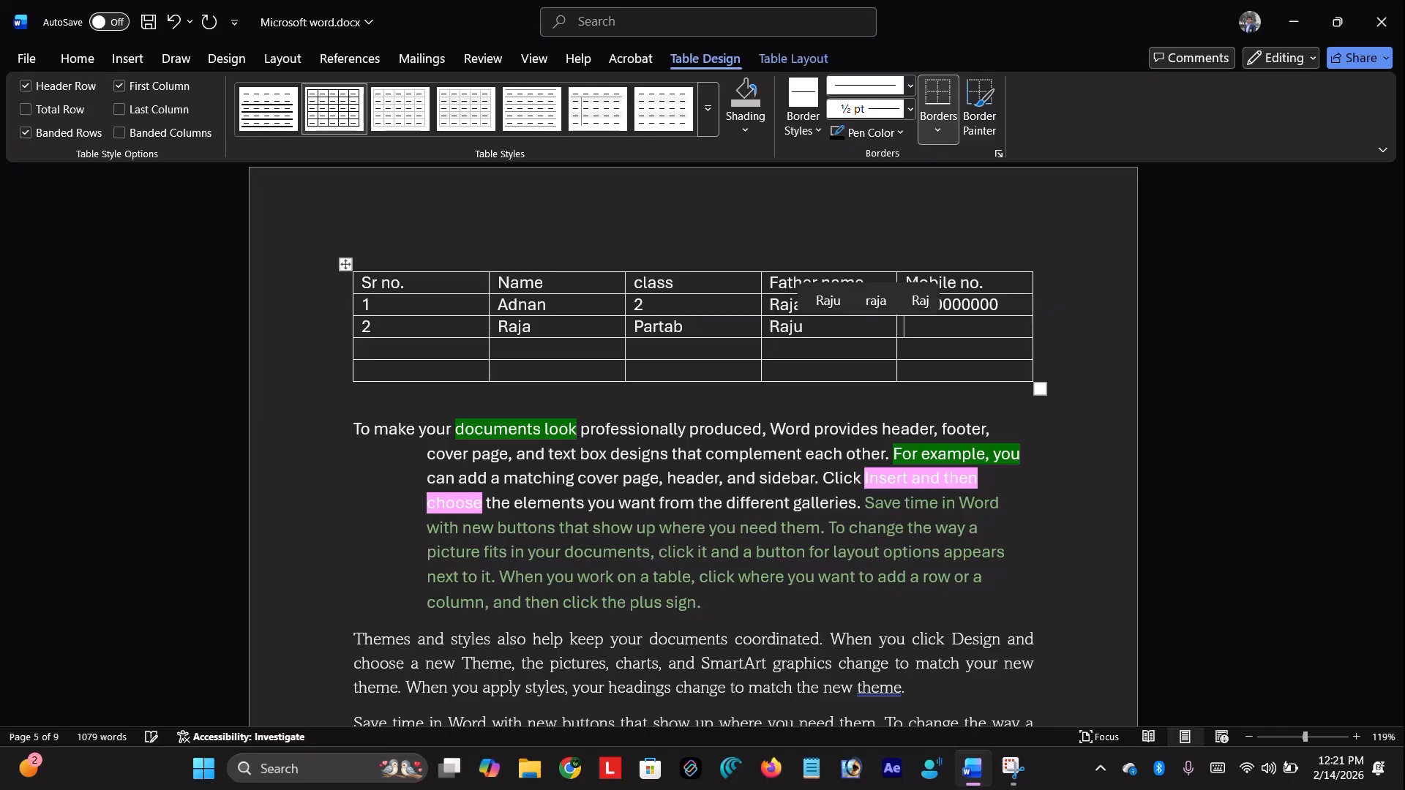
key(Tab)
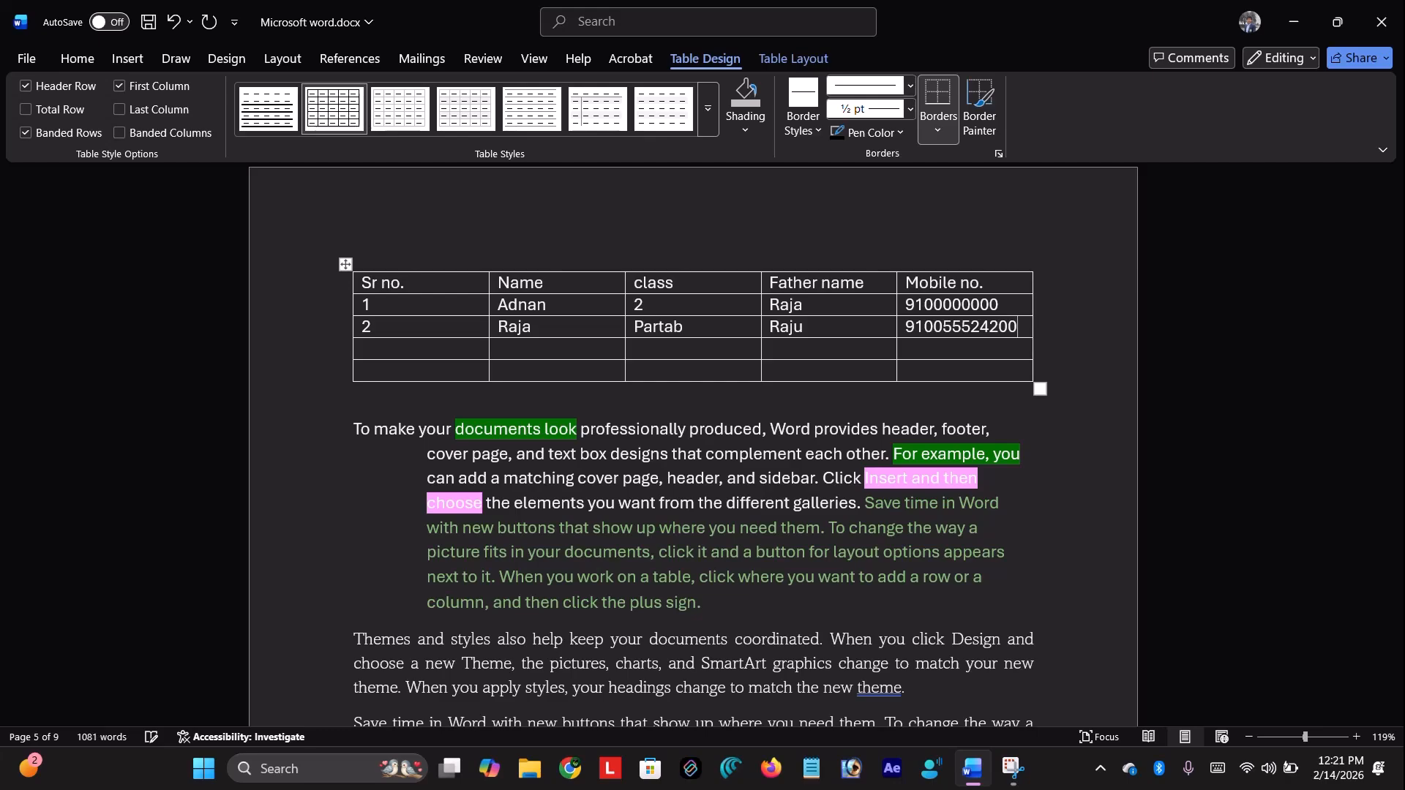
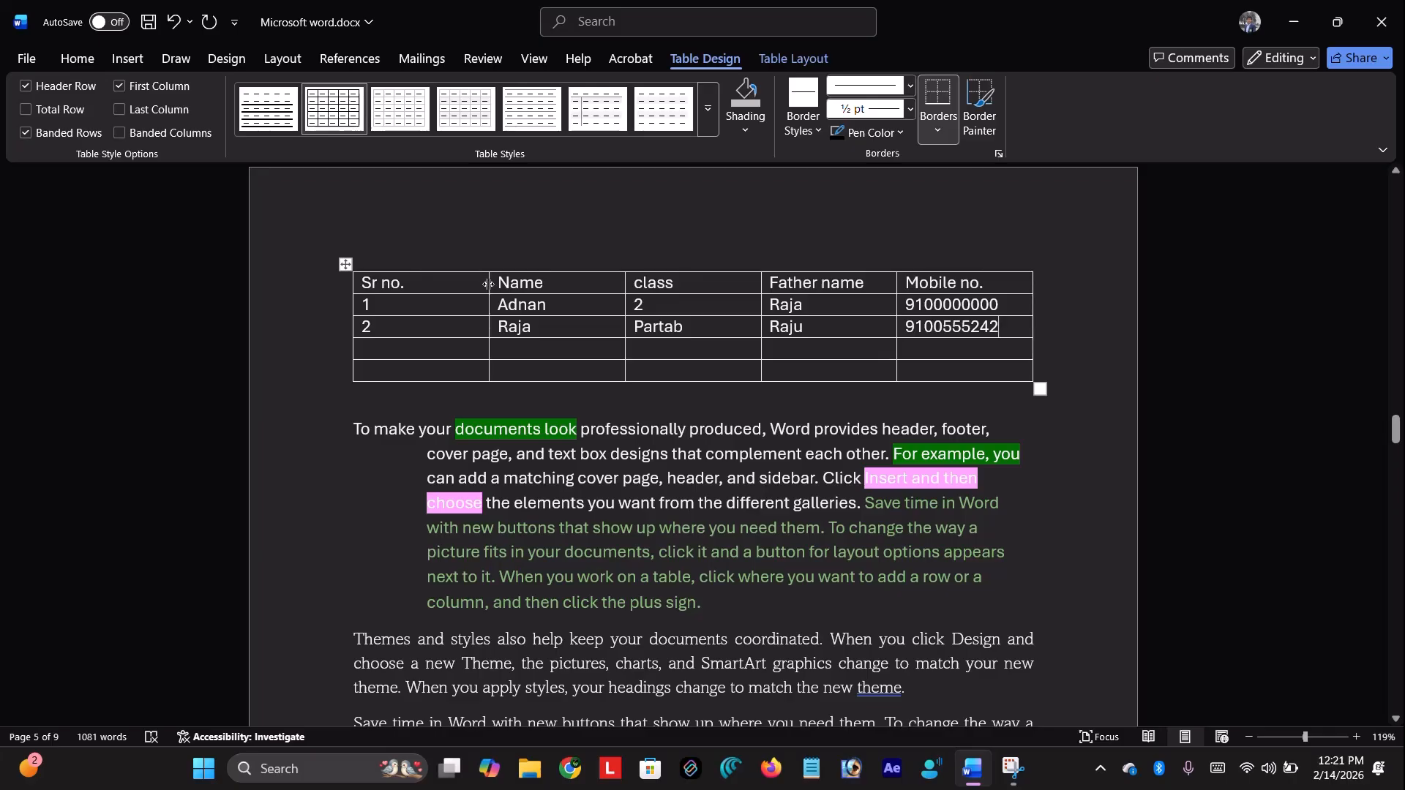
Narrow the Sr no. column and select the table's header row
drag(489, 284, 419, 292)
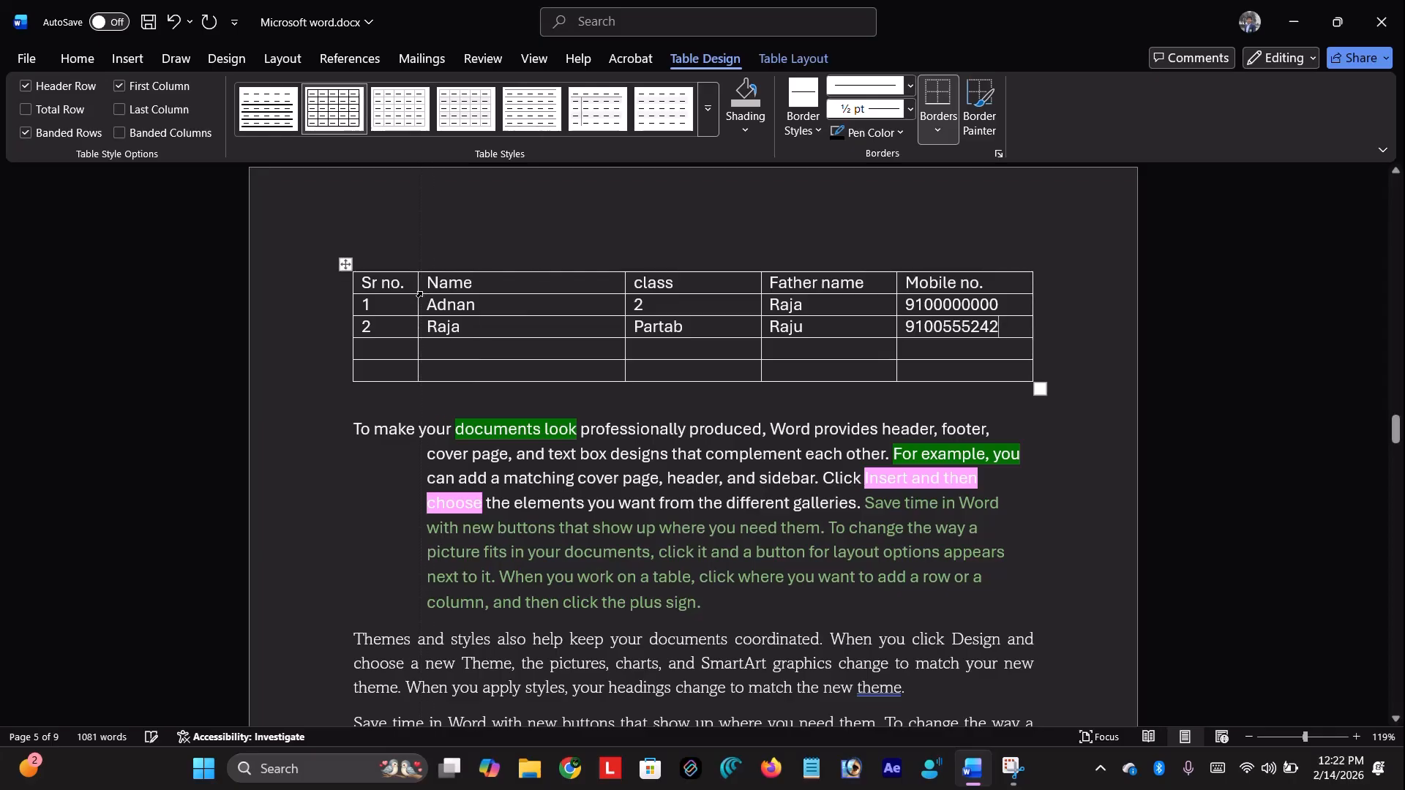
click(467, 235)
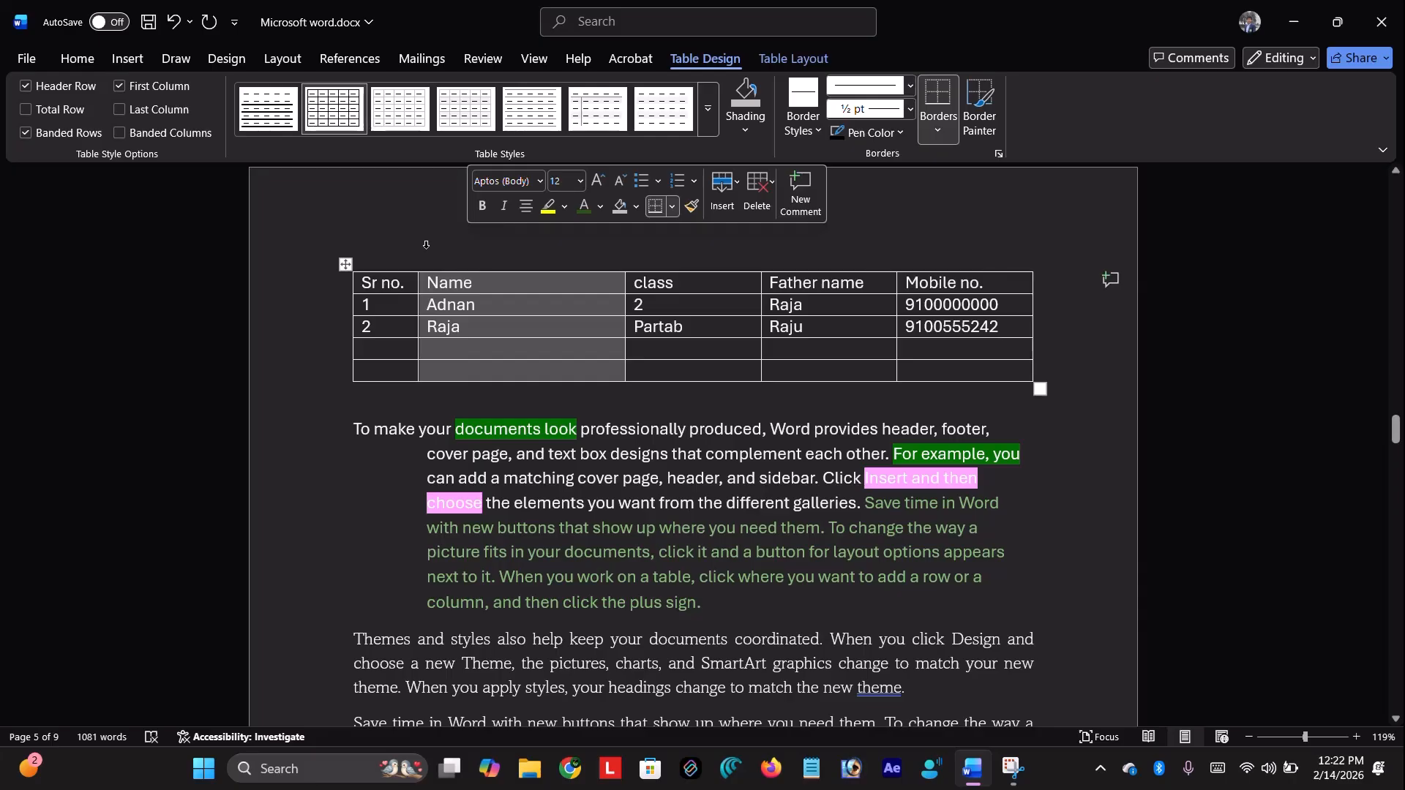
click(293, 327)
click(384, 246)
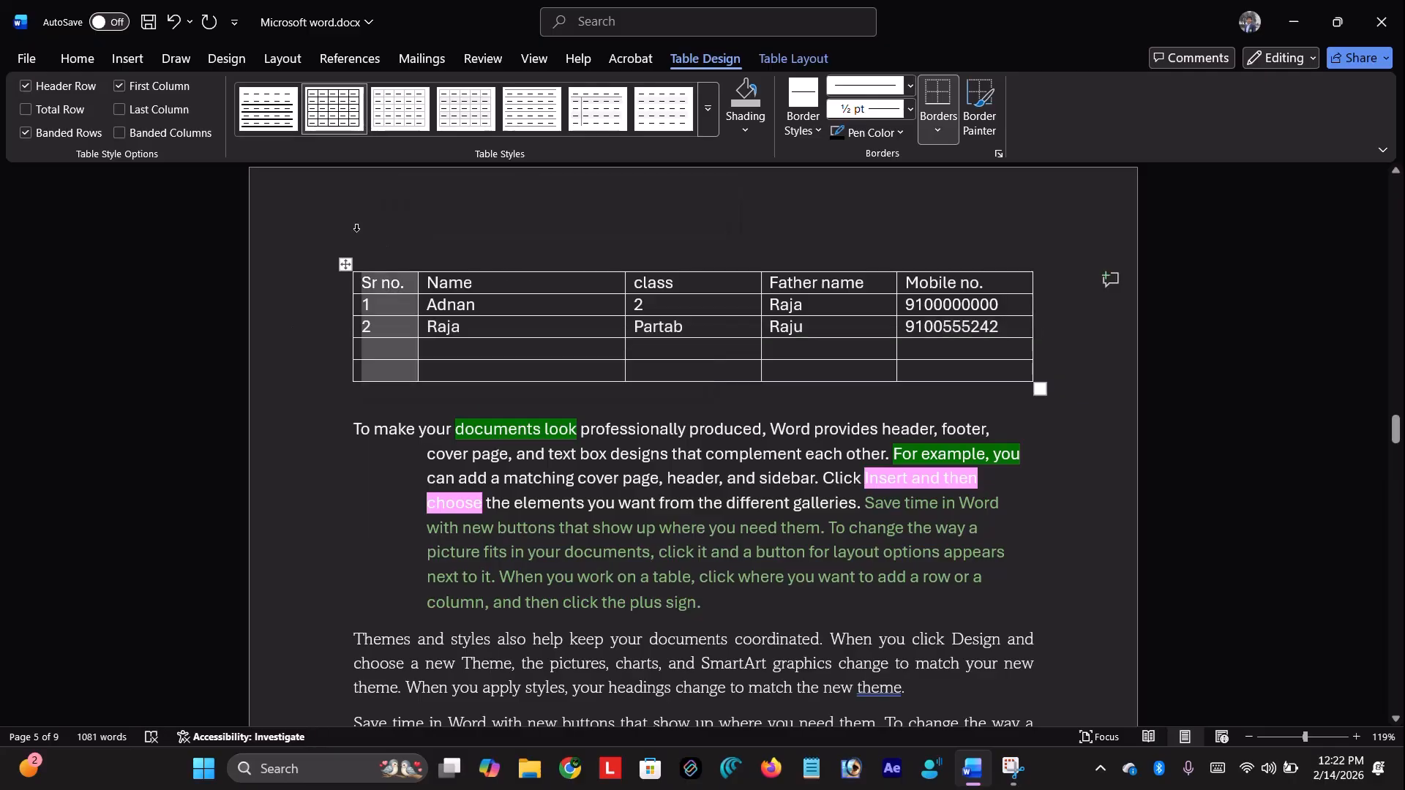
click(377, 287)
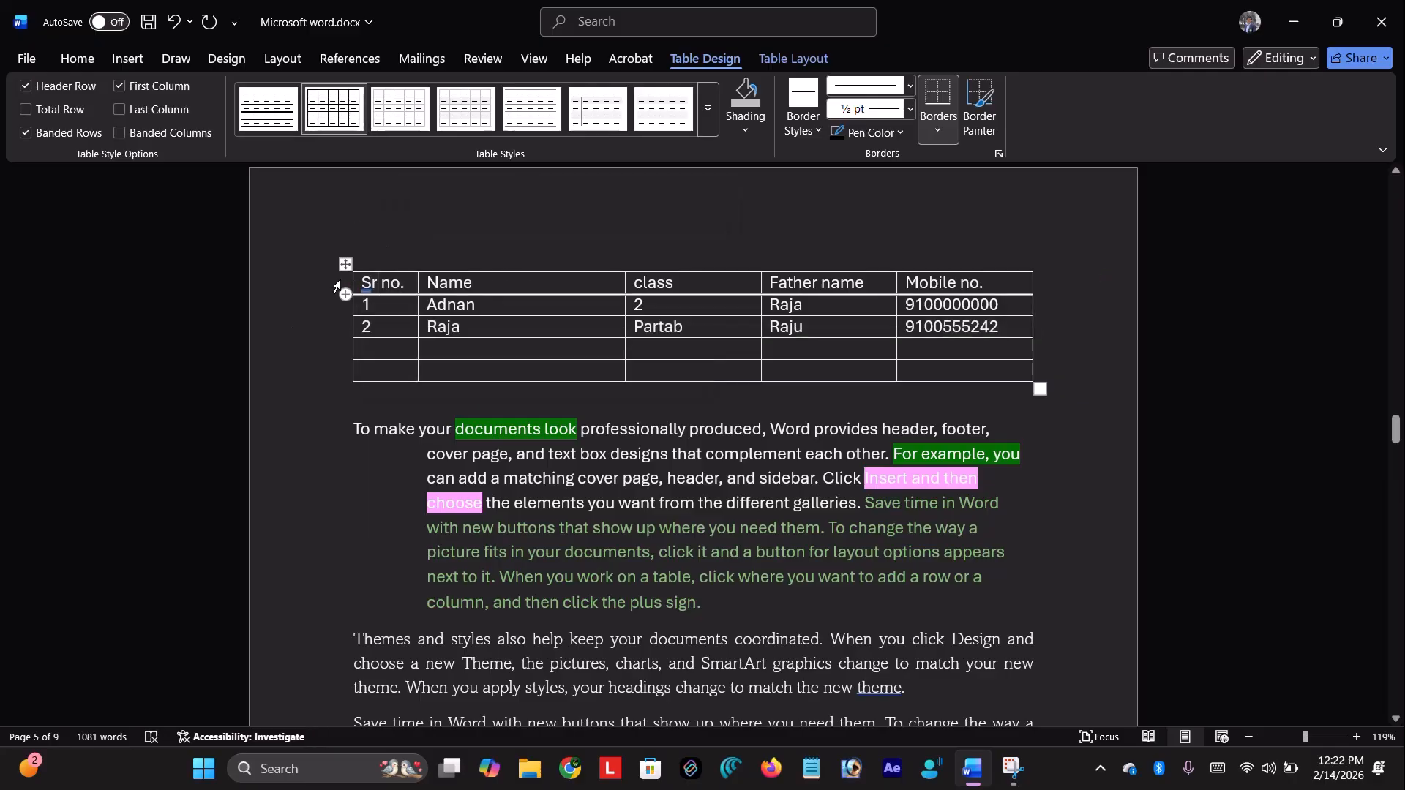
click(339, 287)
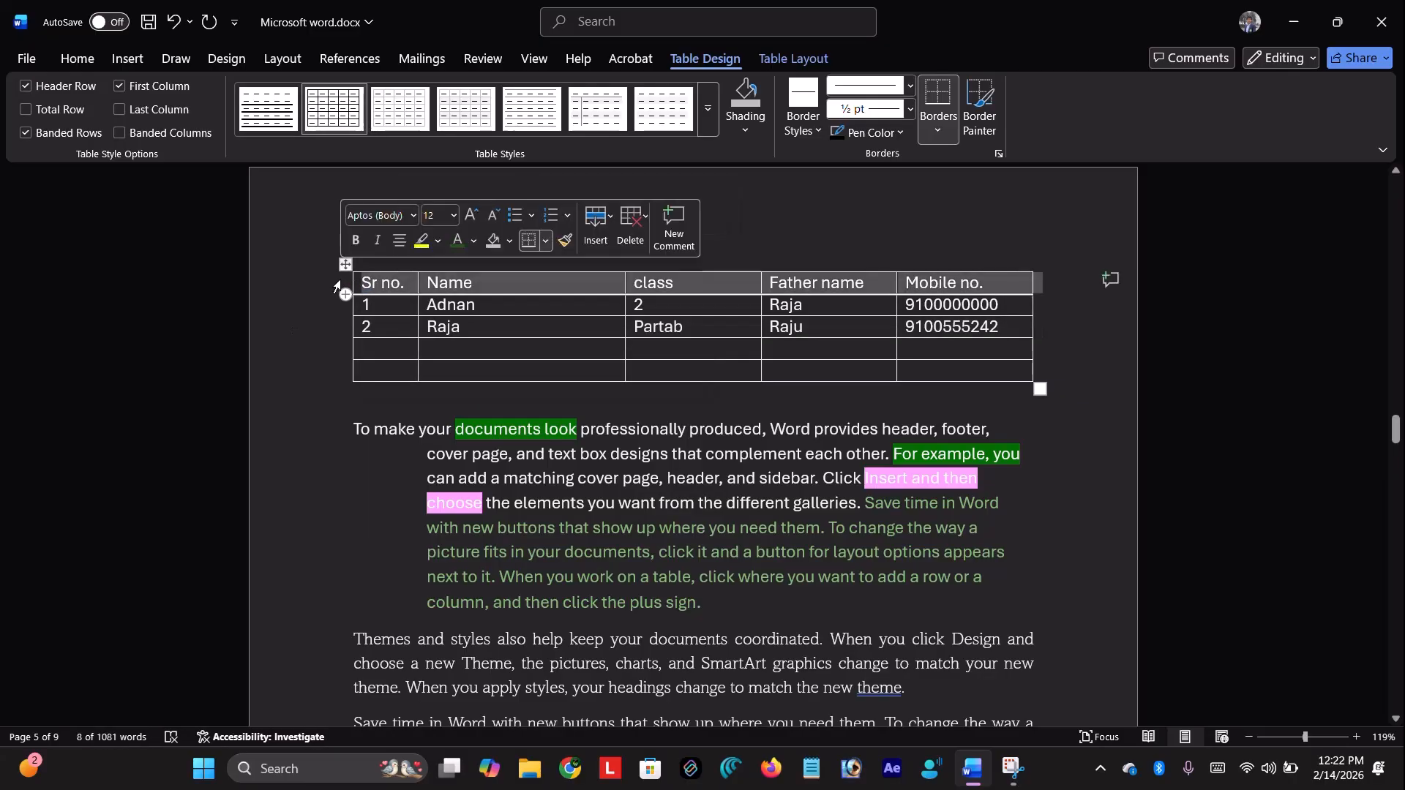
Make the header row bold, underlined and italic in Amasis MT Pro Black
click(76, 57)
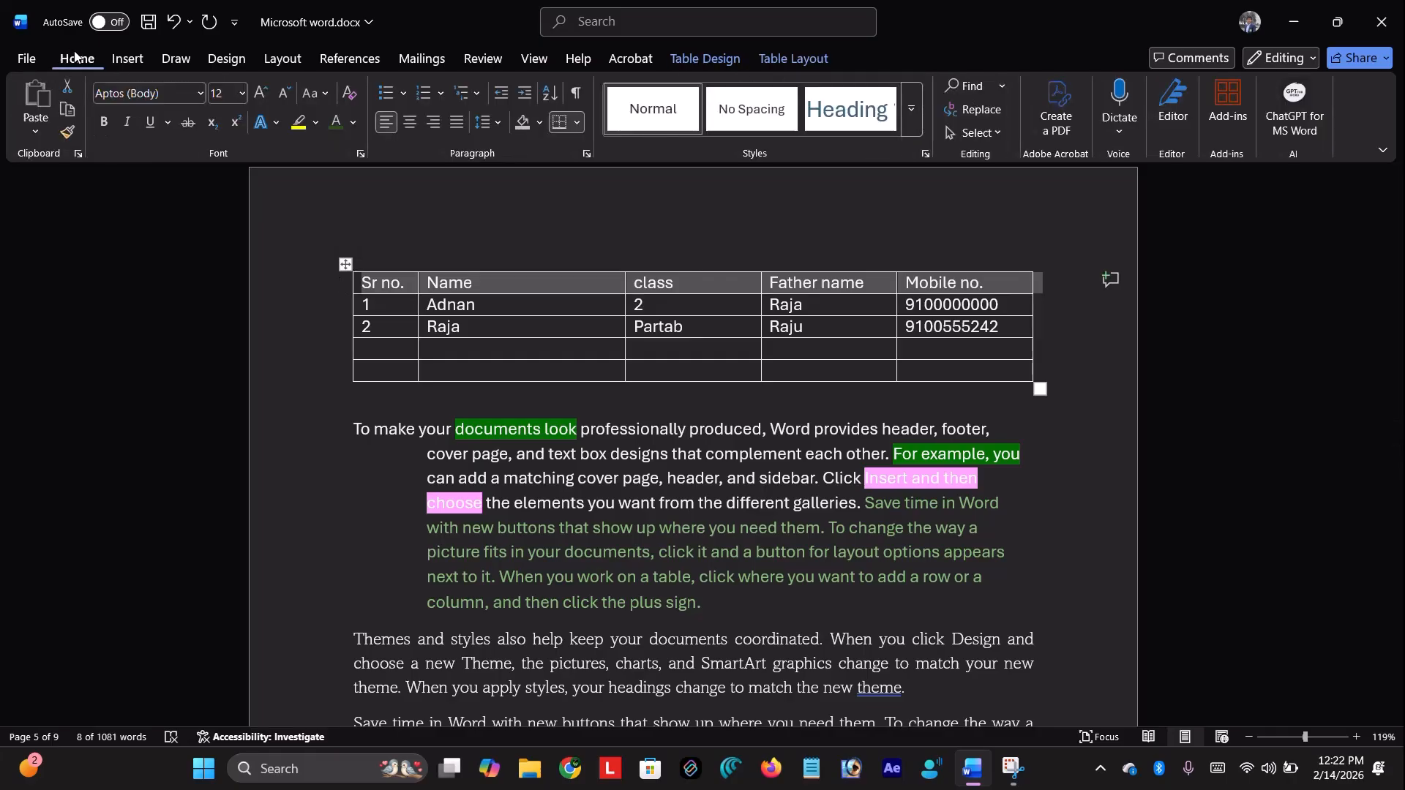
click(106, 122)
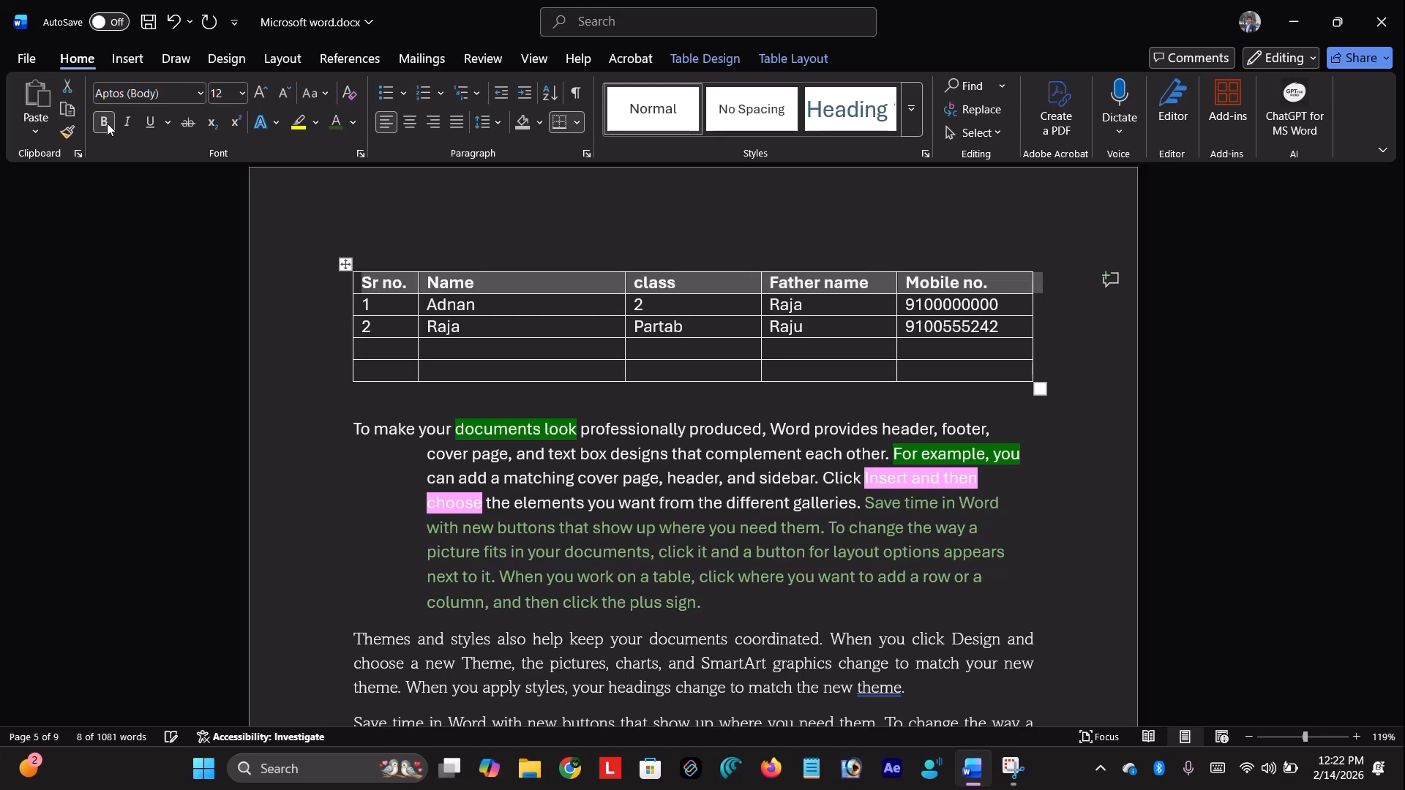
click(151, 123)
click(117, 124)
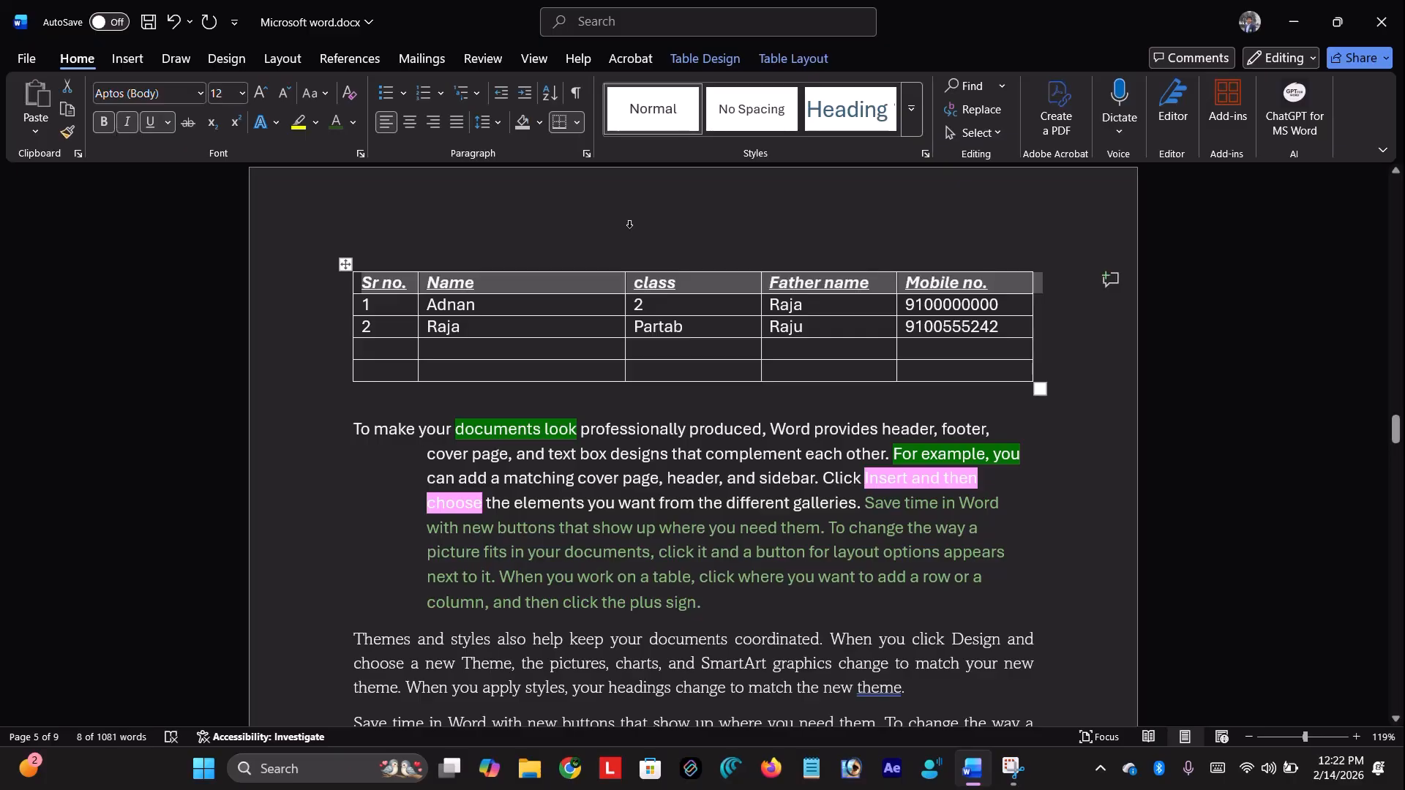
click(199, 94)
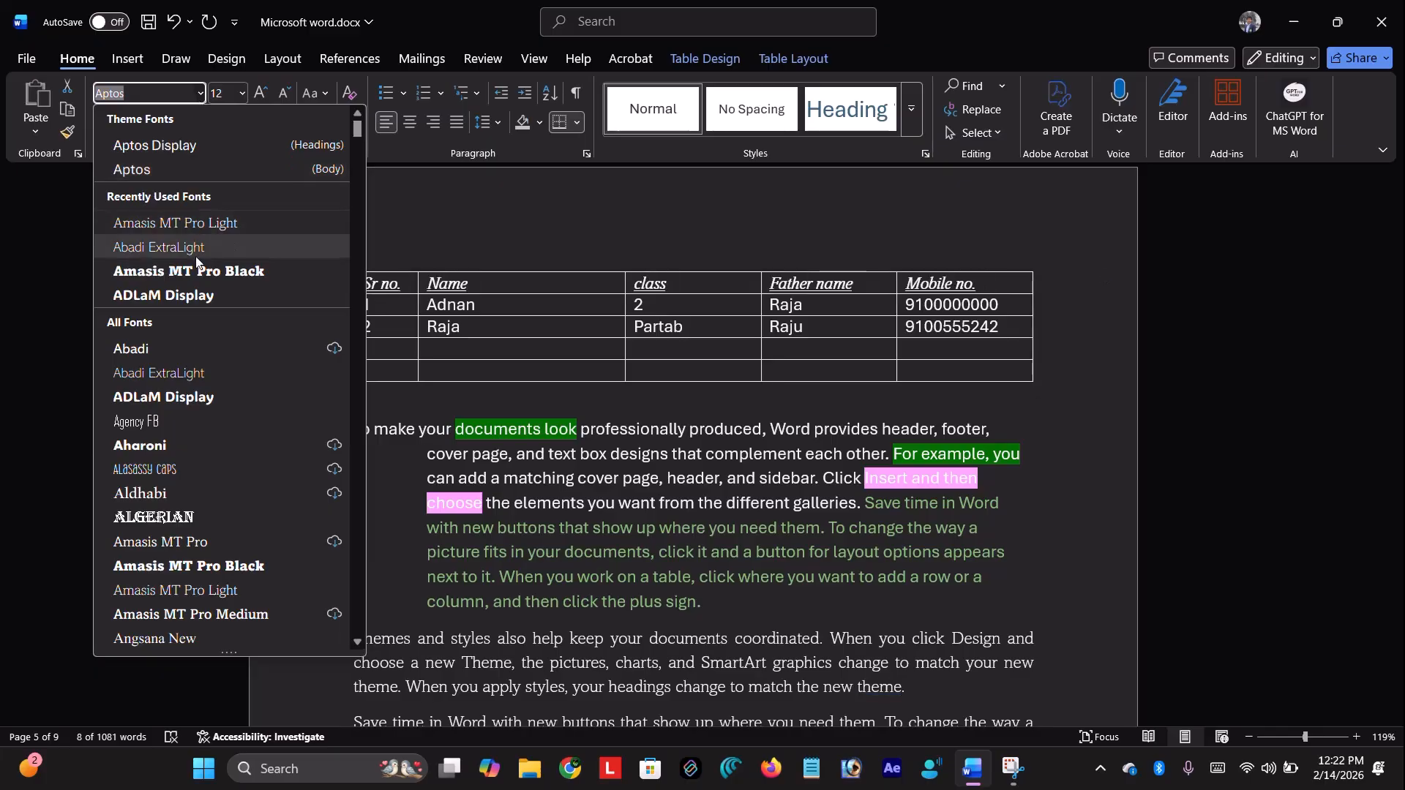
click(203, 276)
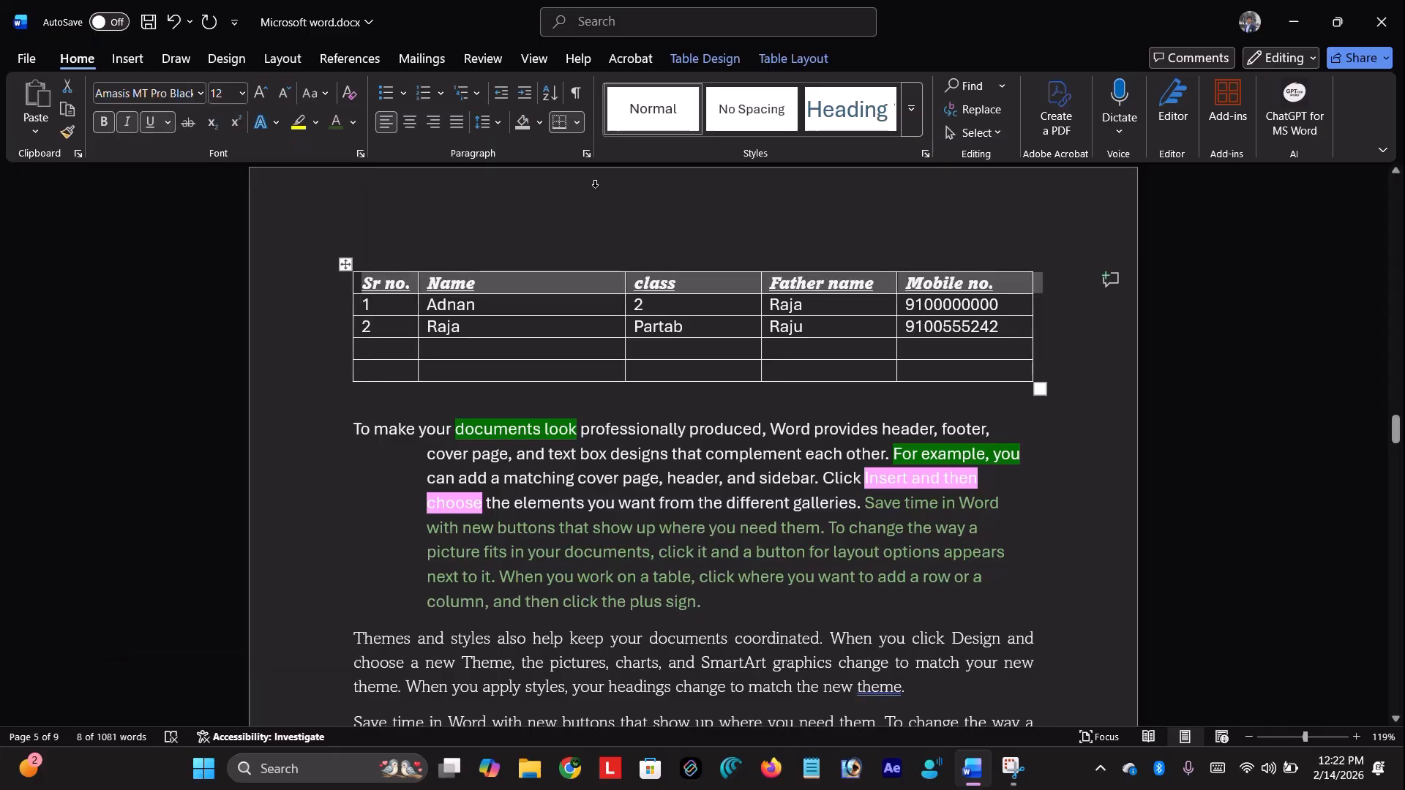
double_click(595, 183)
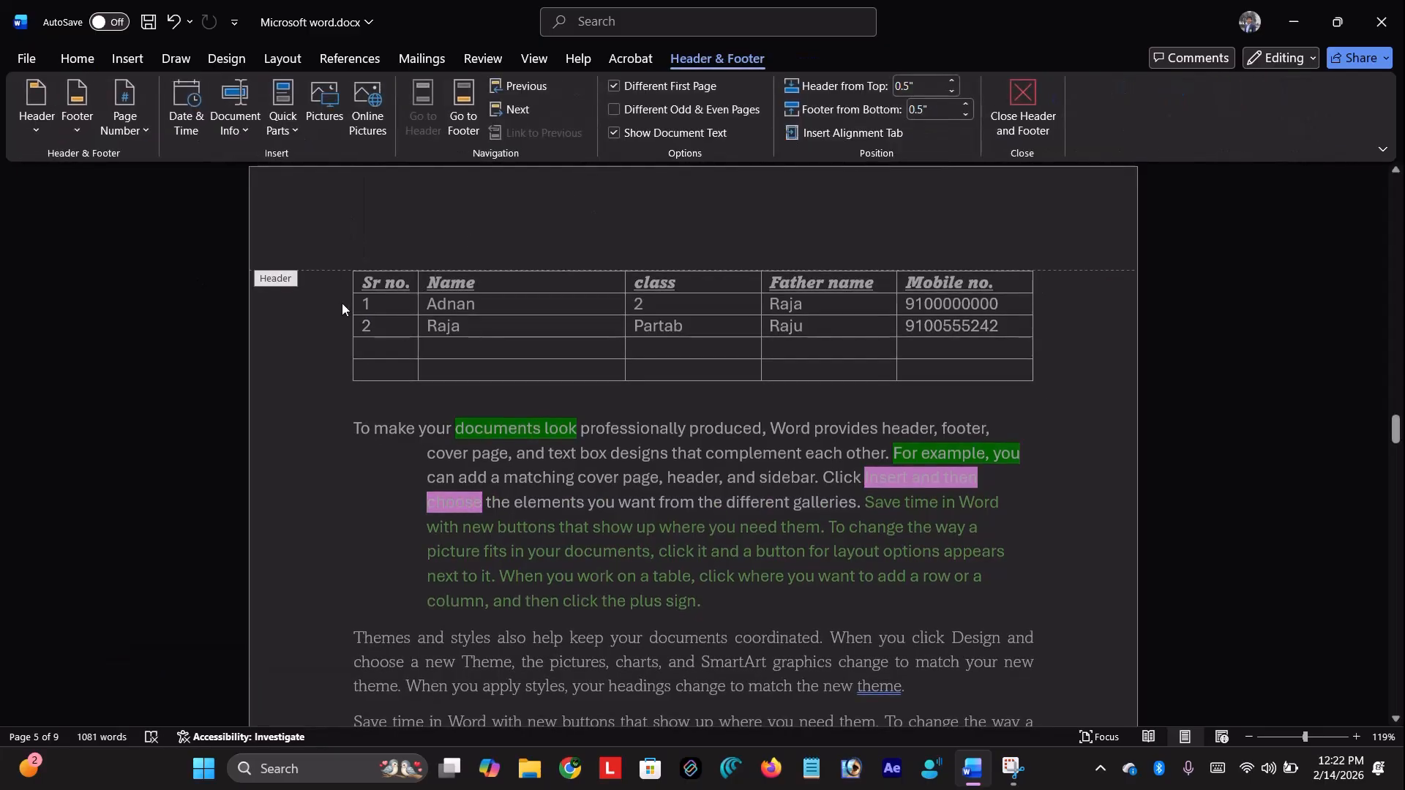
Leave page-header editing and return to the table body
click(322, 277)
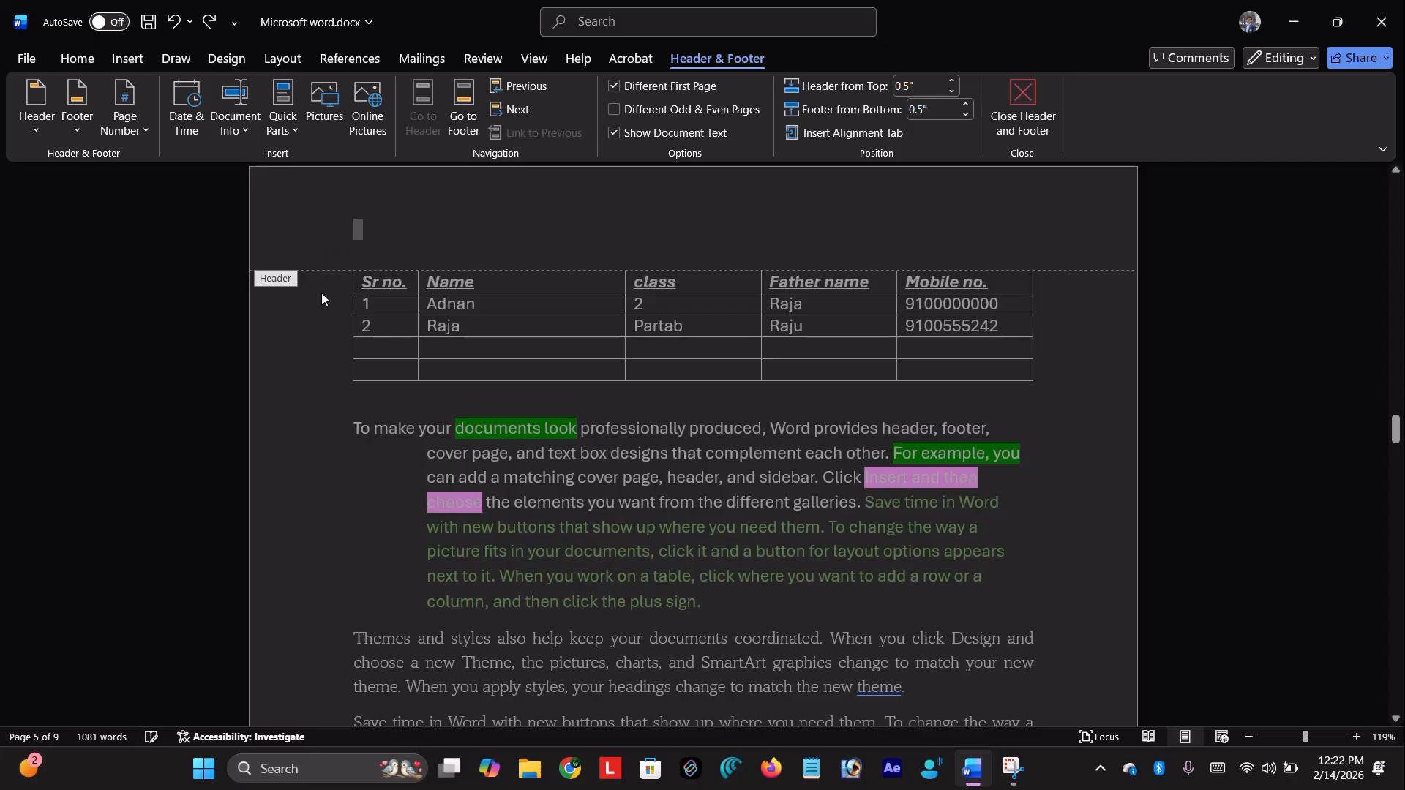
double_click(273, 287)
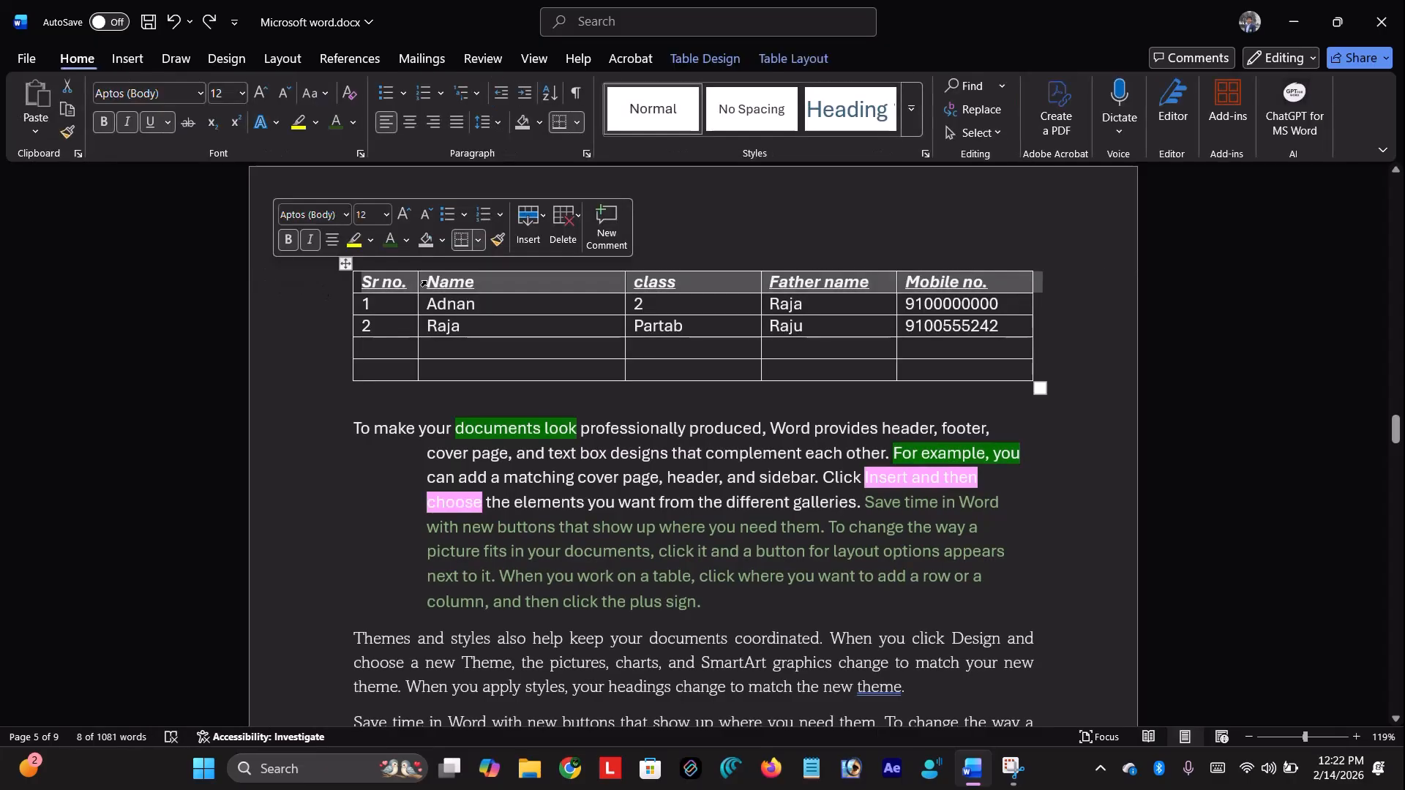
click(298, 306)
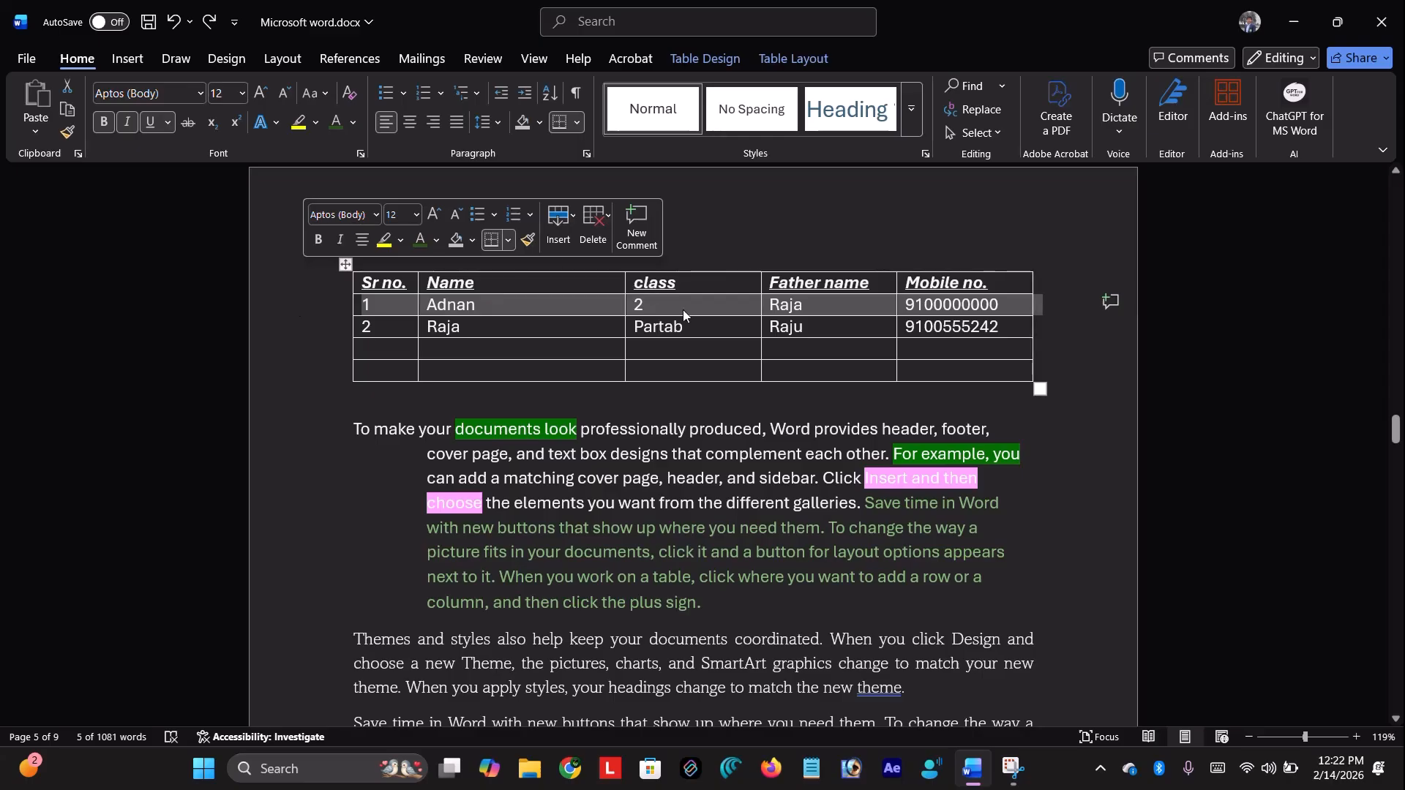
click(576, 307)
Widen the class column and centre-align the class and Father name columns
drag(625, 288, 600, 293)
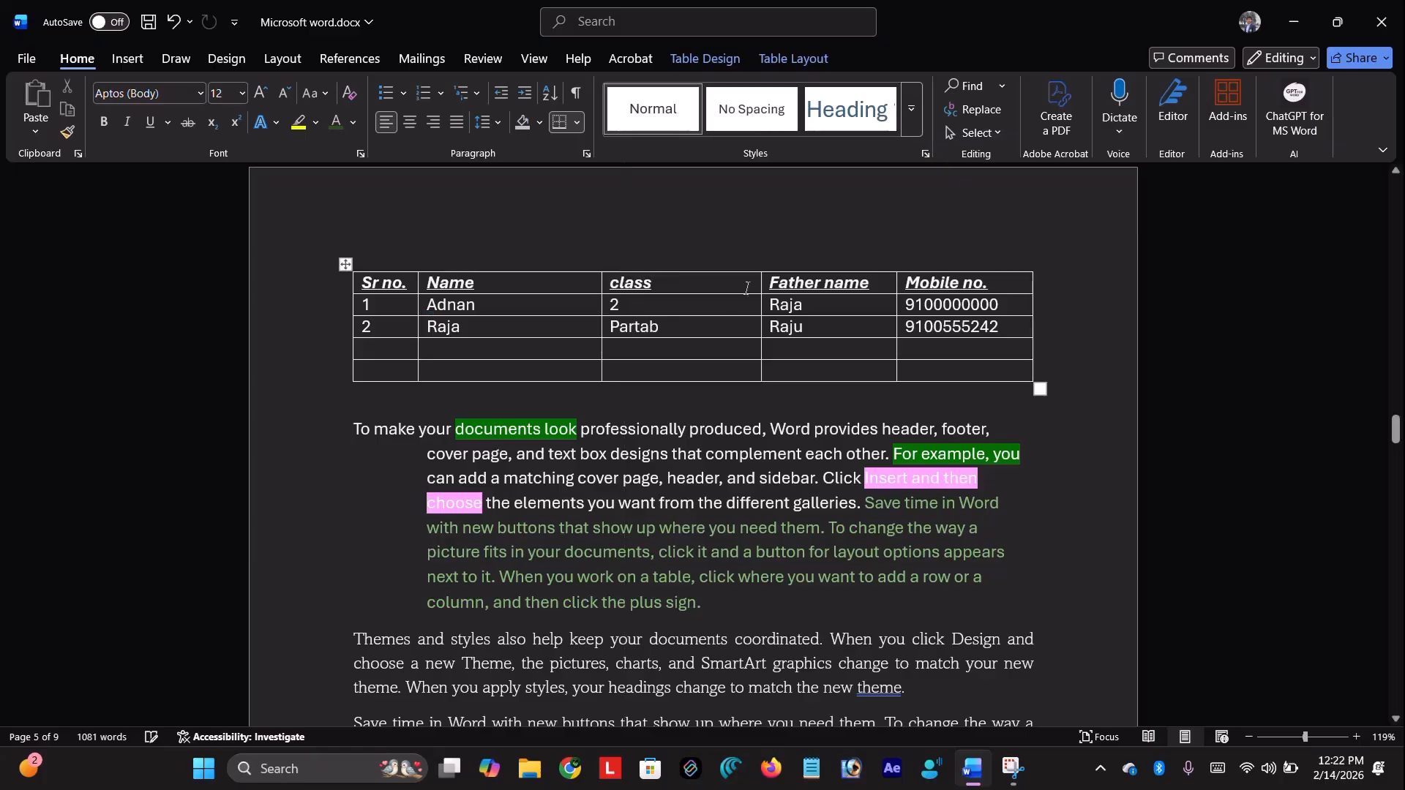
drag(606, 243, 807, 228)
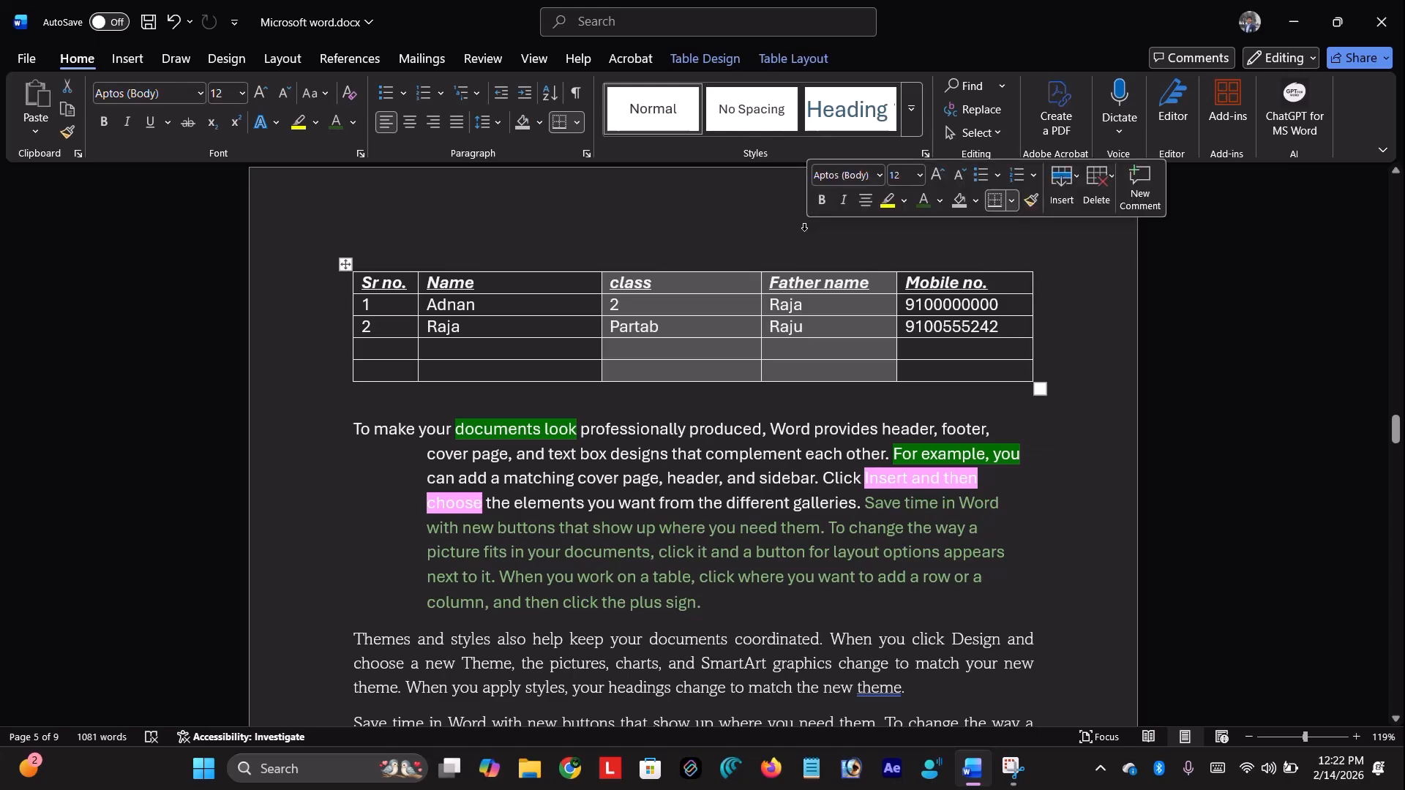
click(412, 120)
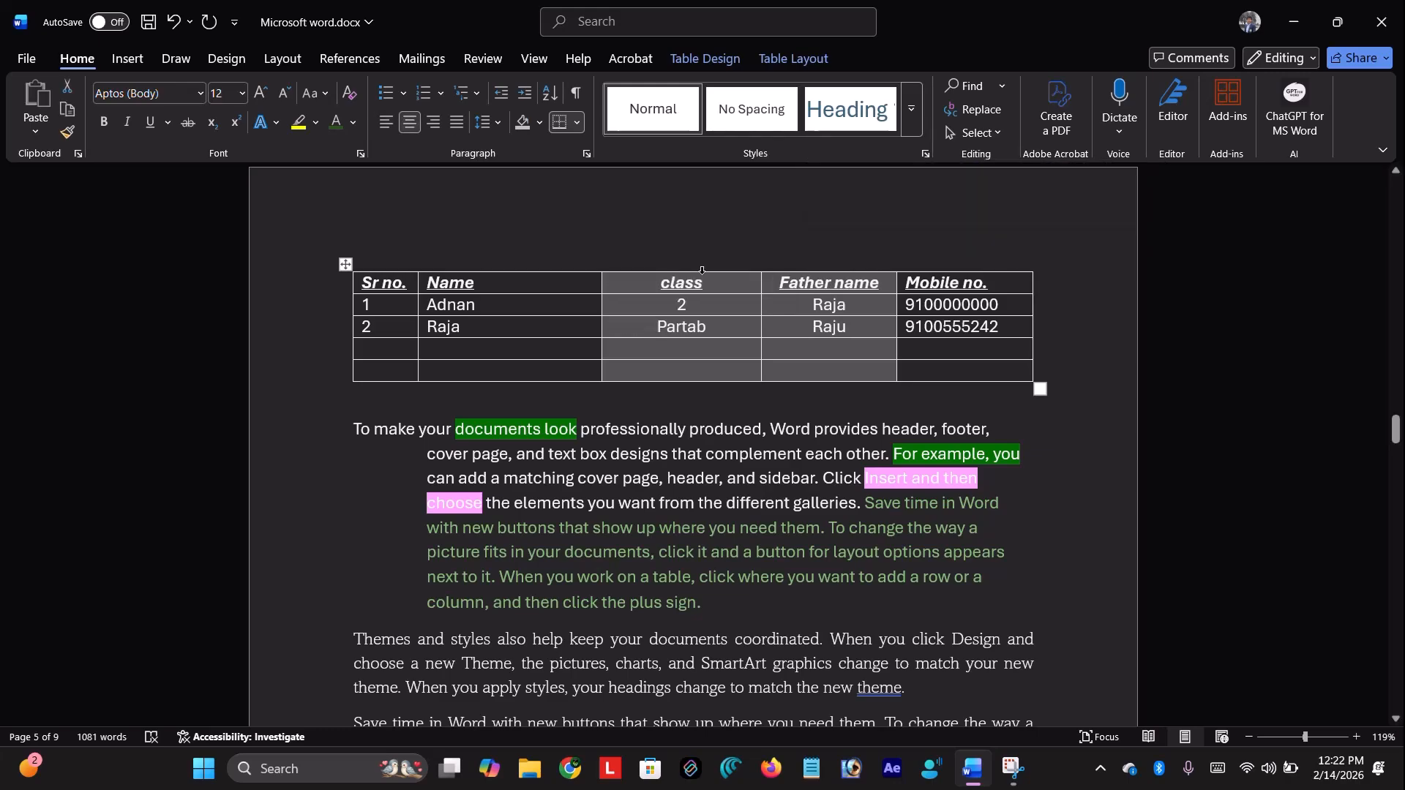
click(647, 209)
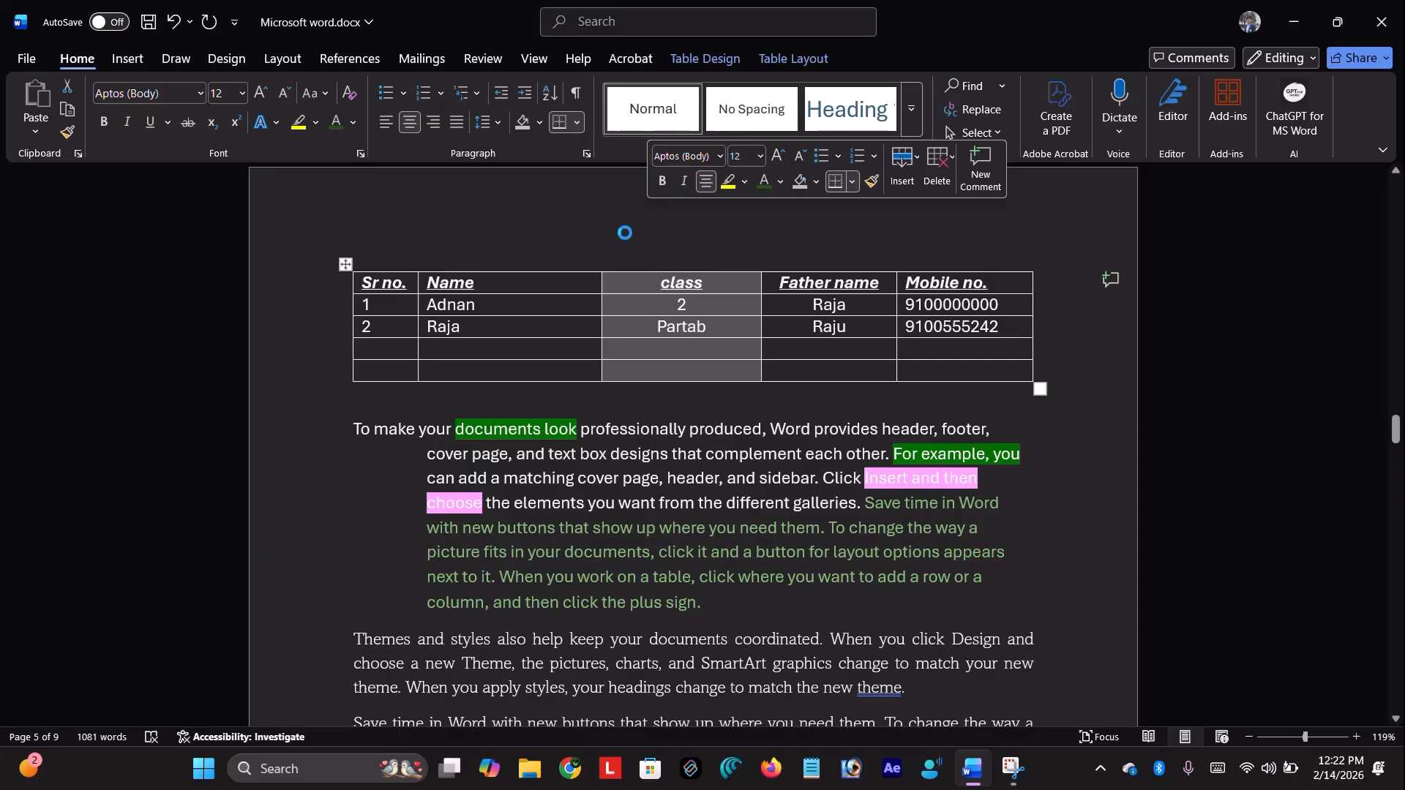
click(428, 260)
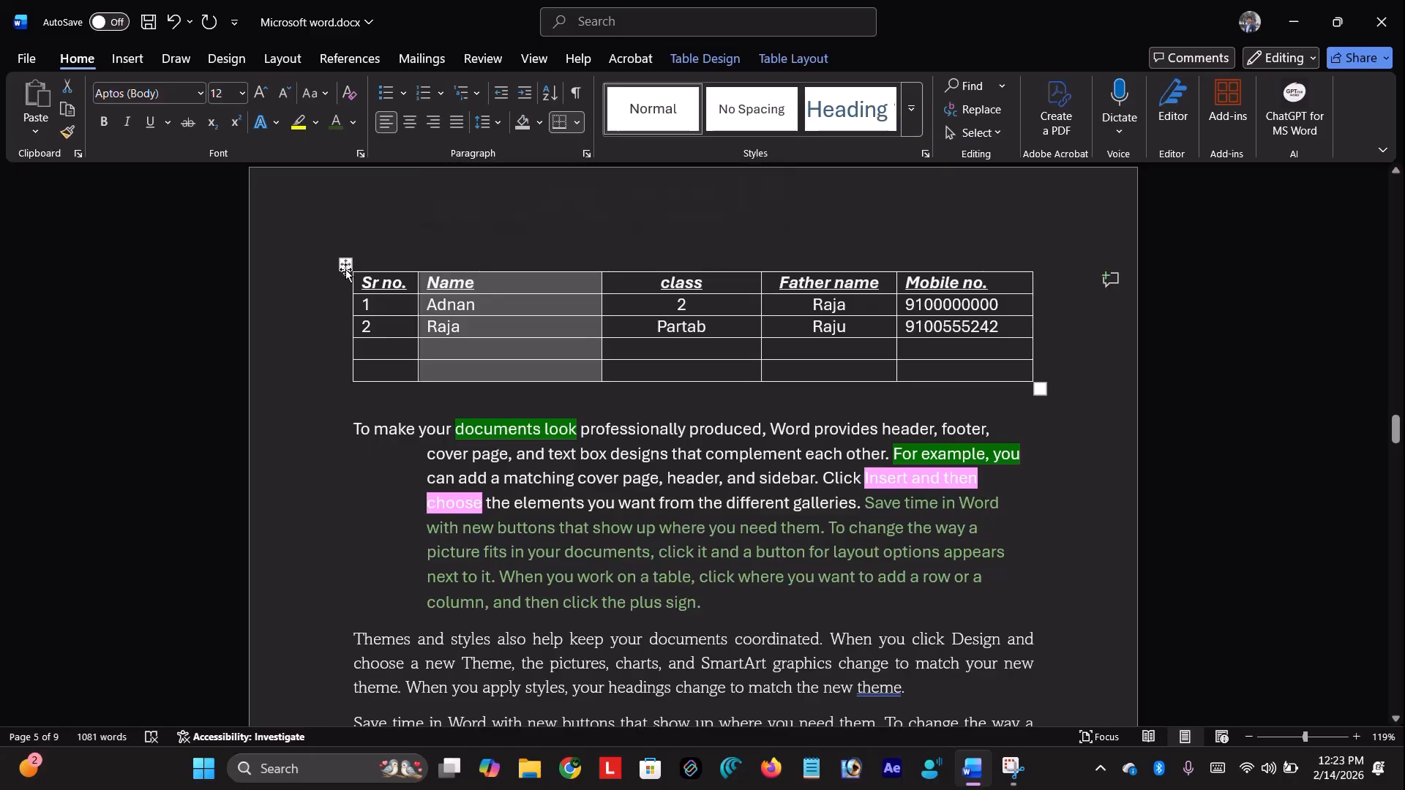
Clear and restore the table contents, then delete the whole table, undoing and redoing it
click(346, 265)
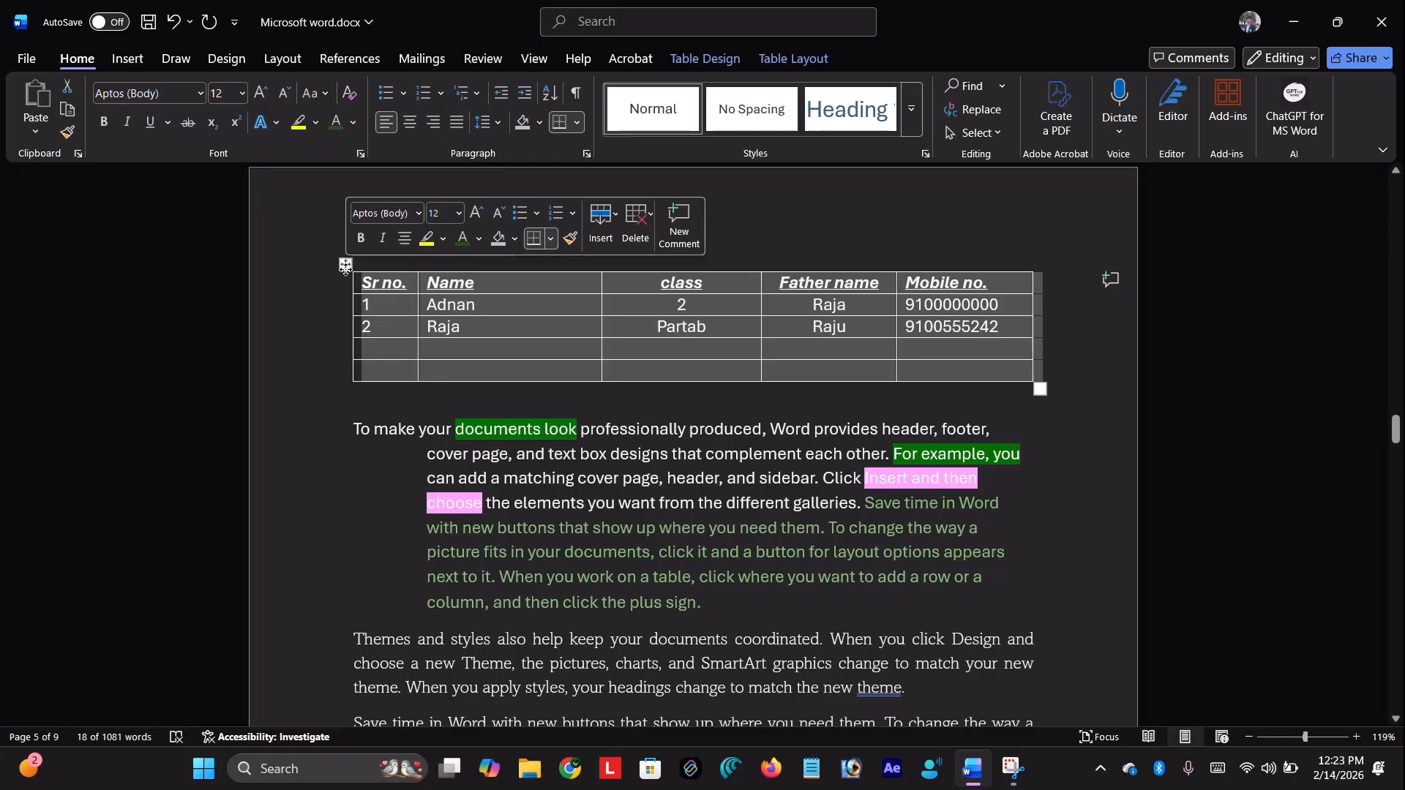
key(Delete)
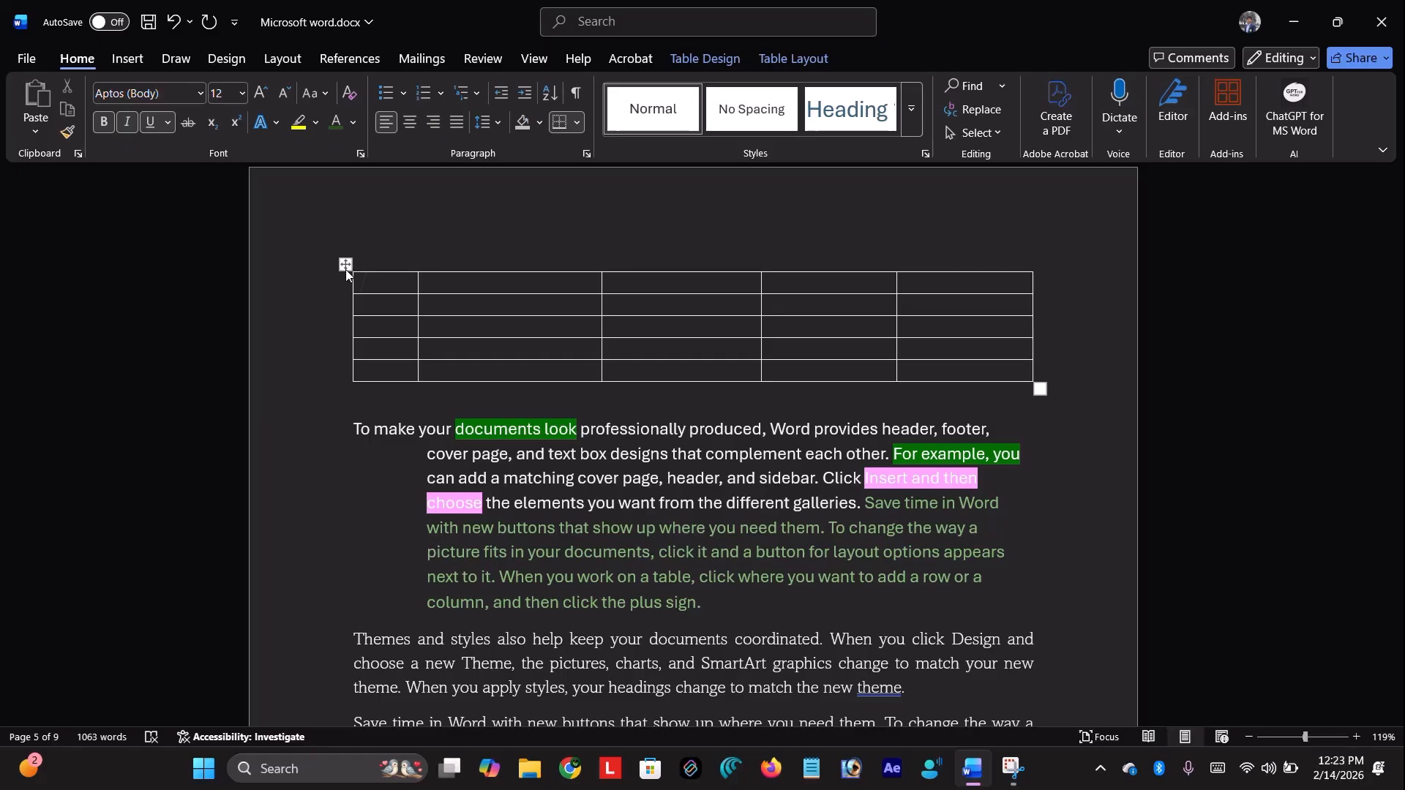
key(ctrl+z)
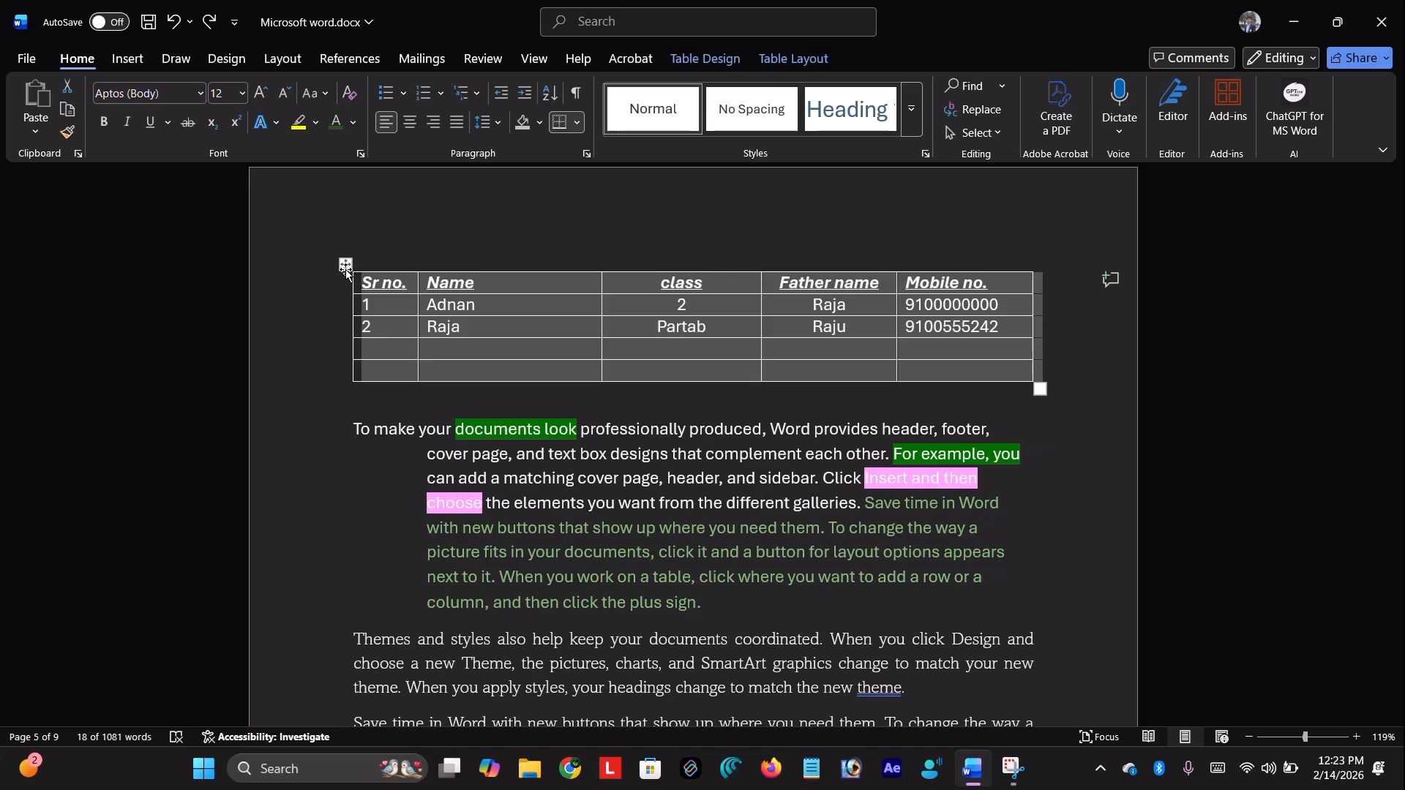
click(346, 268)
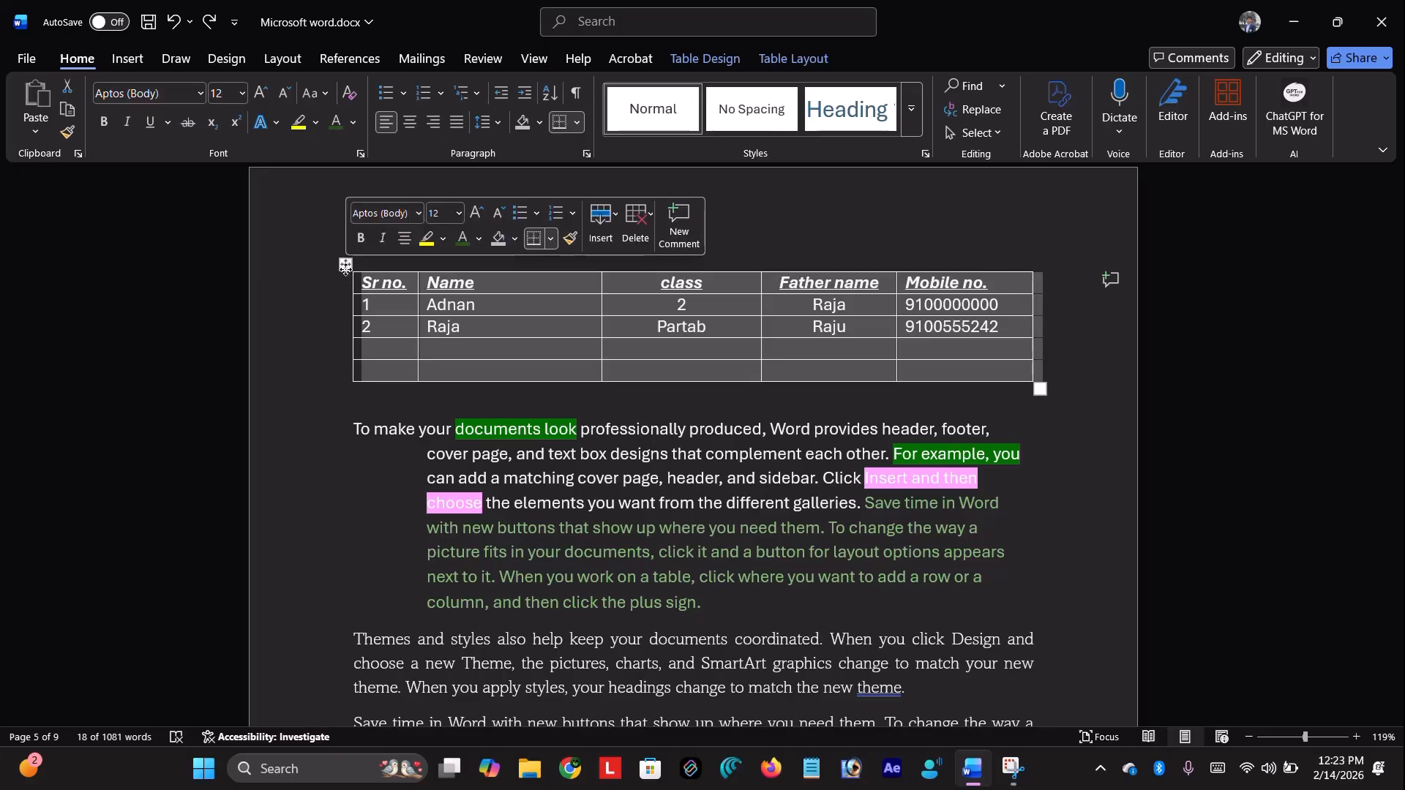
key(BackSpace)
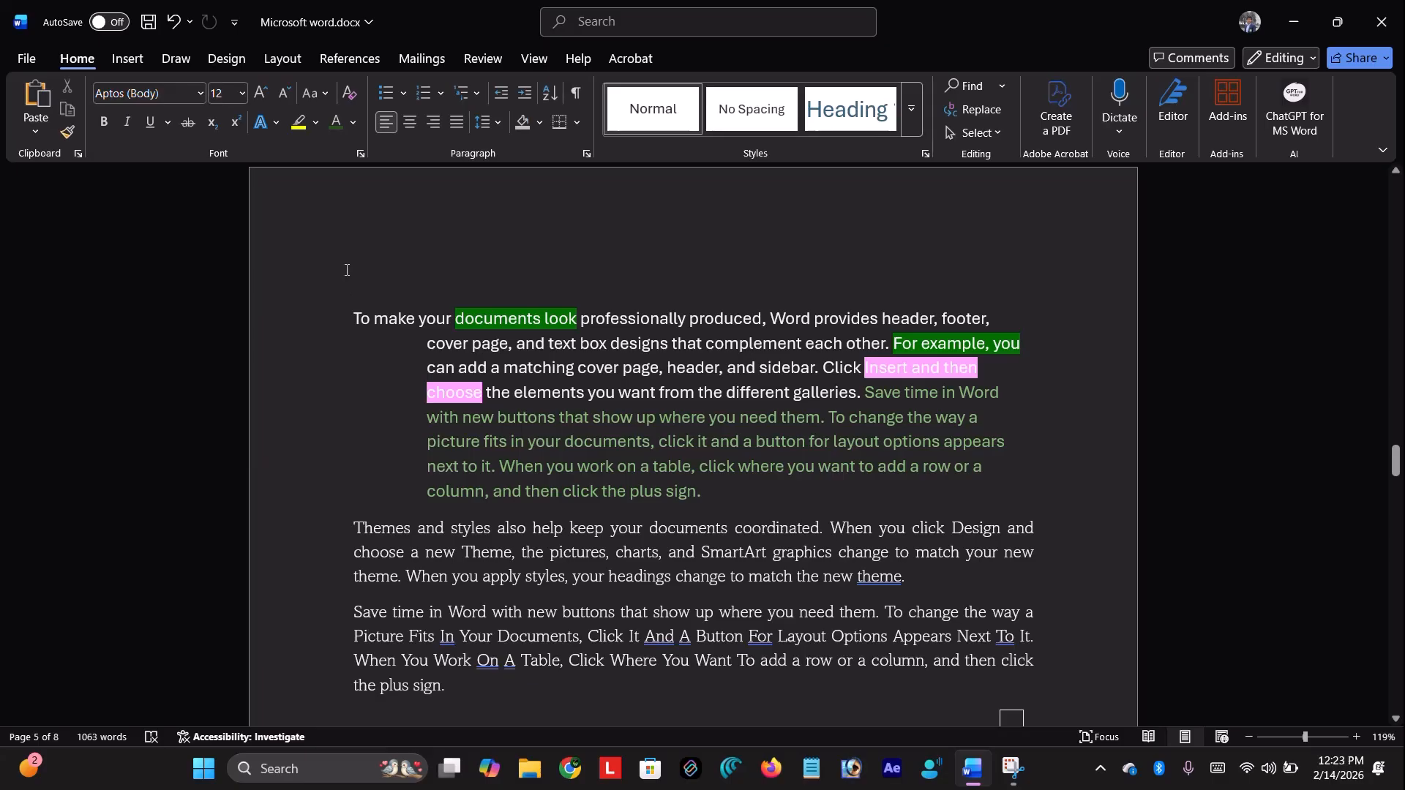
key(ctrl+z)
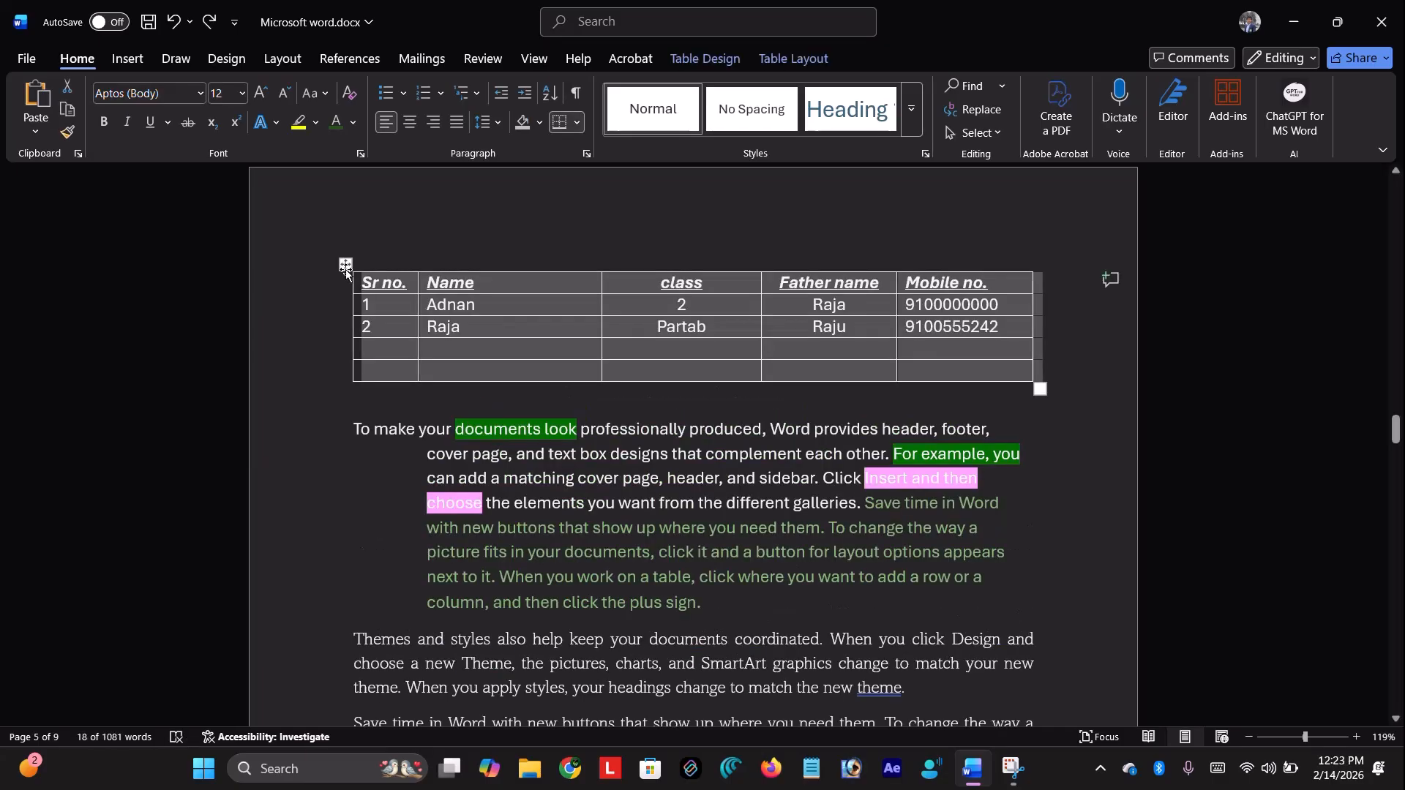
key(ctrl+y)
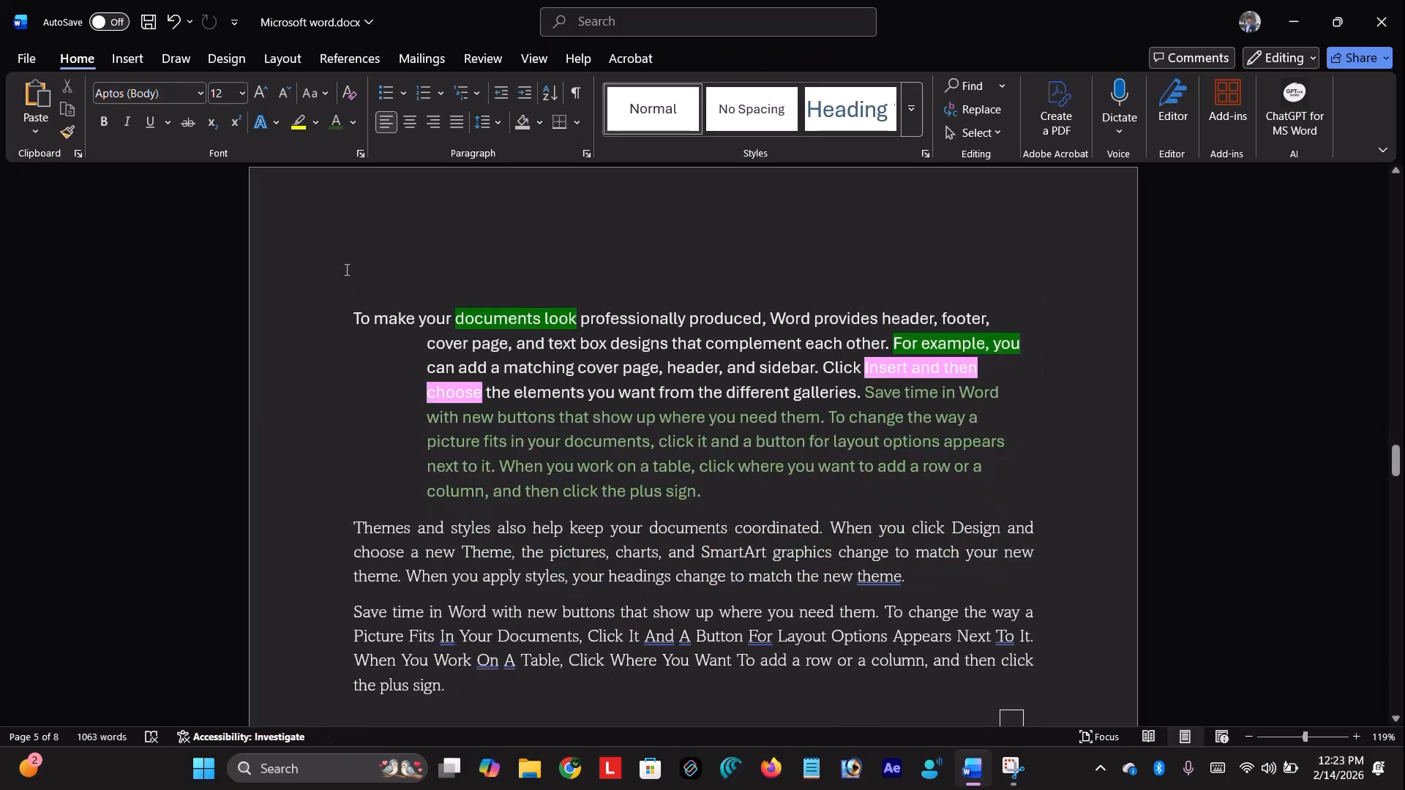
Insert a table of 10 columns and 10 rows via the Insert Table dialog
click(117, 60)
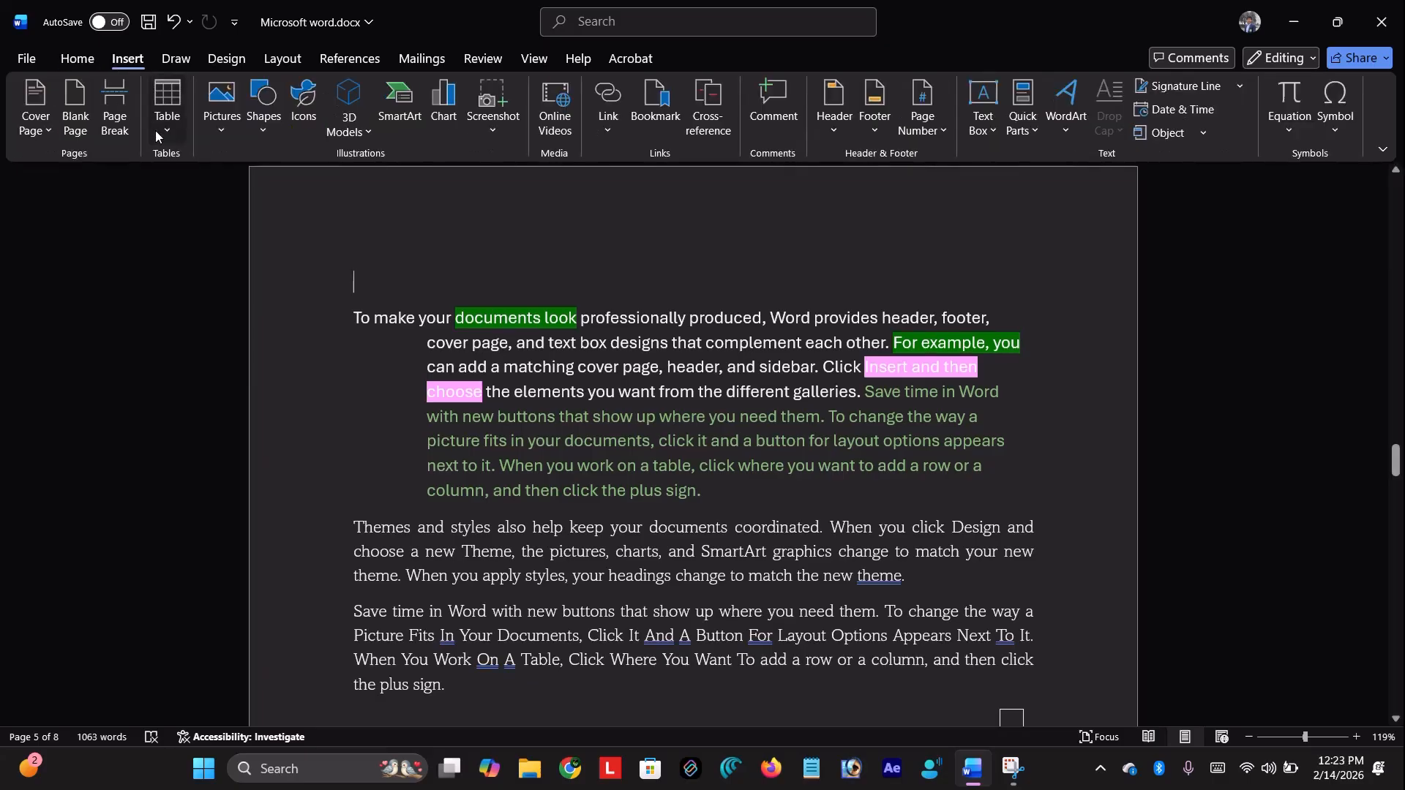
click(167, 106)
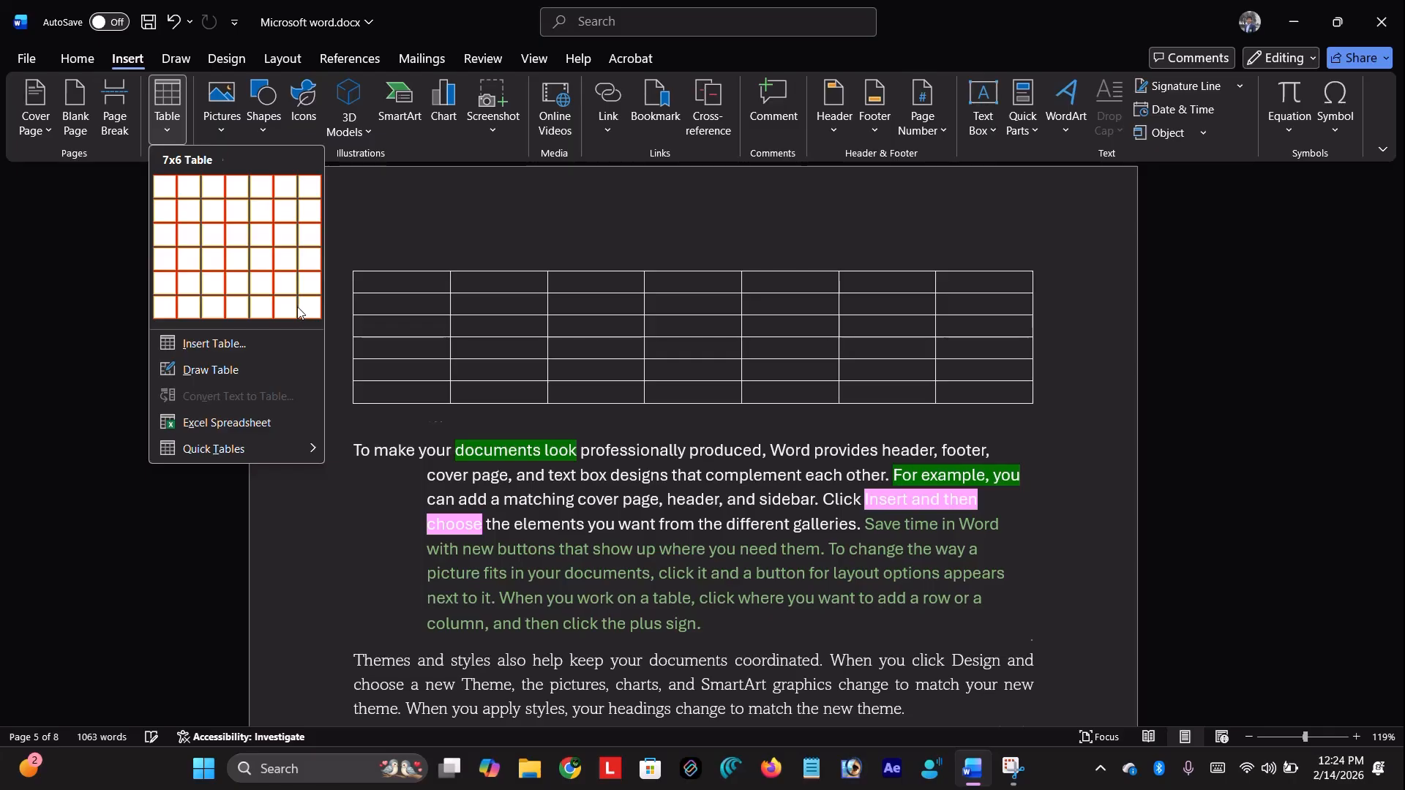
click(270, 351)
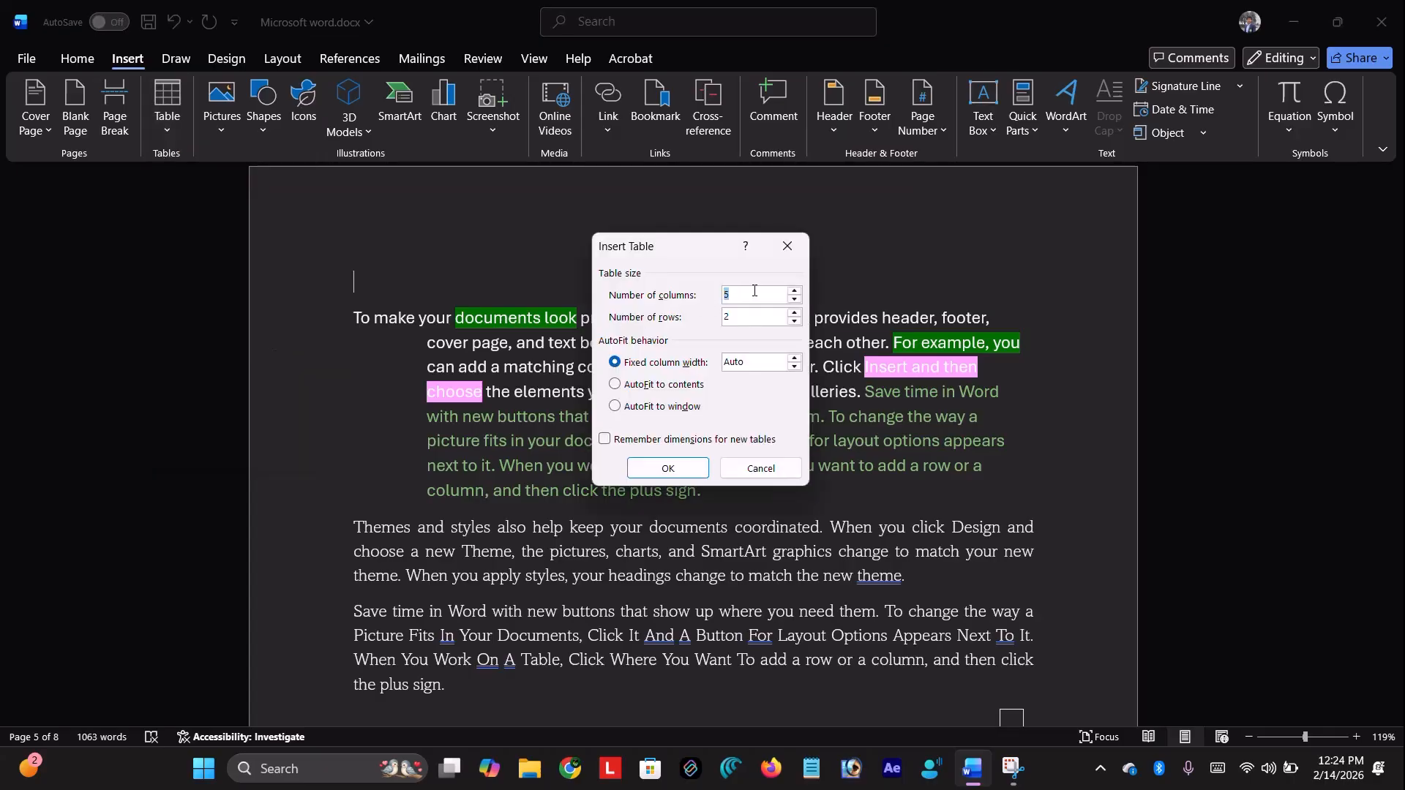
text(10)
key(Tab)
text(10)
click(678, 465)
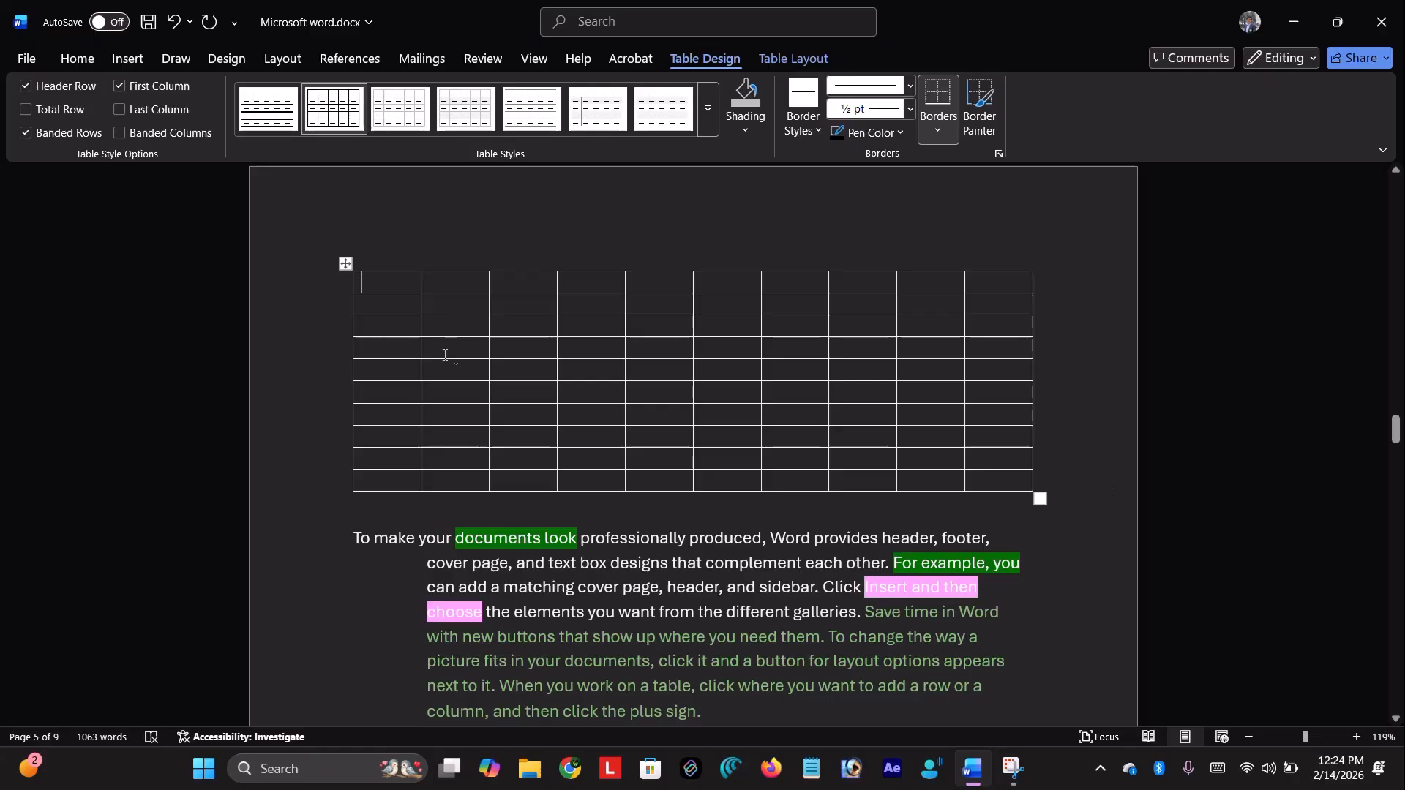
Type sample text in the first cell, then select and delete the 10-by-10 table
text(hfghffghkhghgfhgfhf)
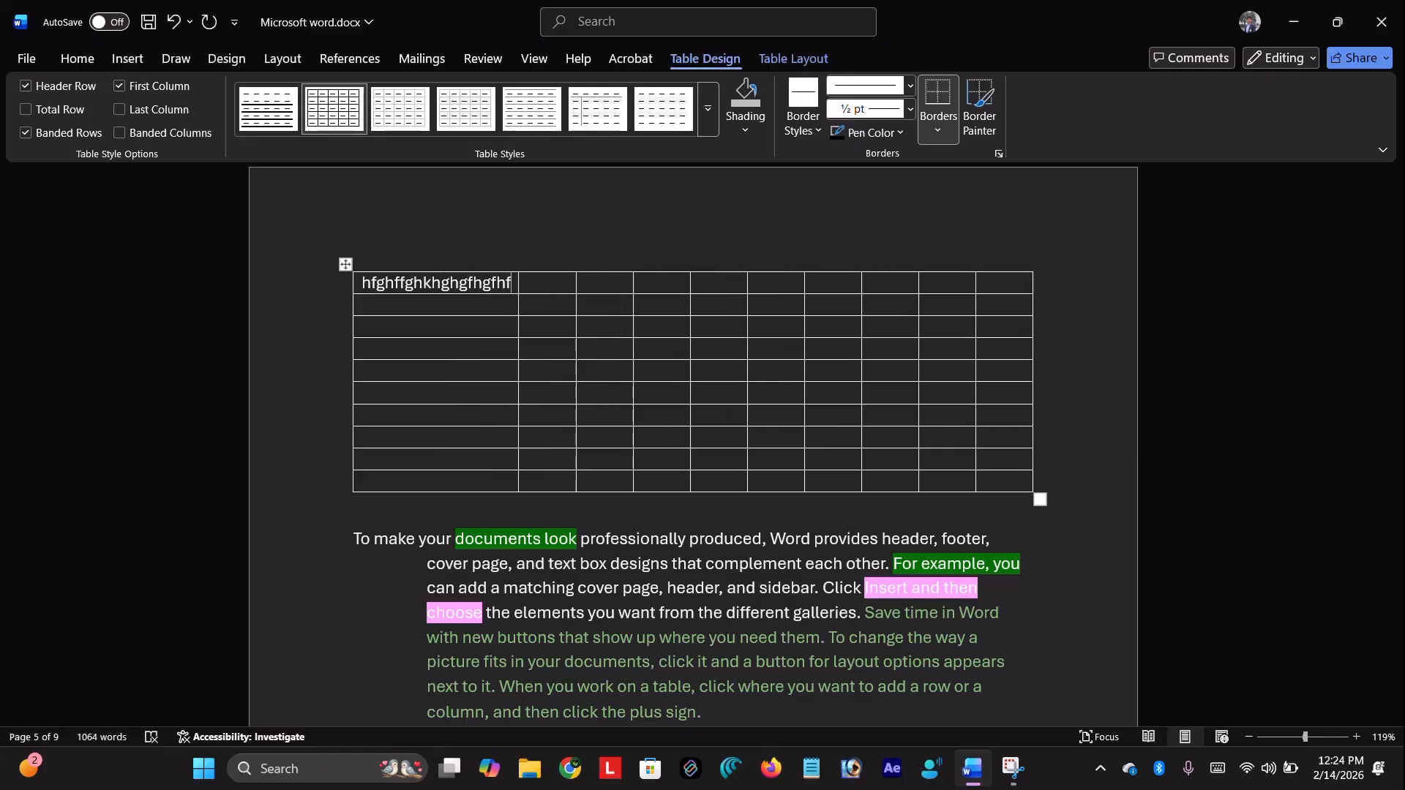
text( yjgjk)
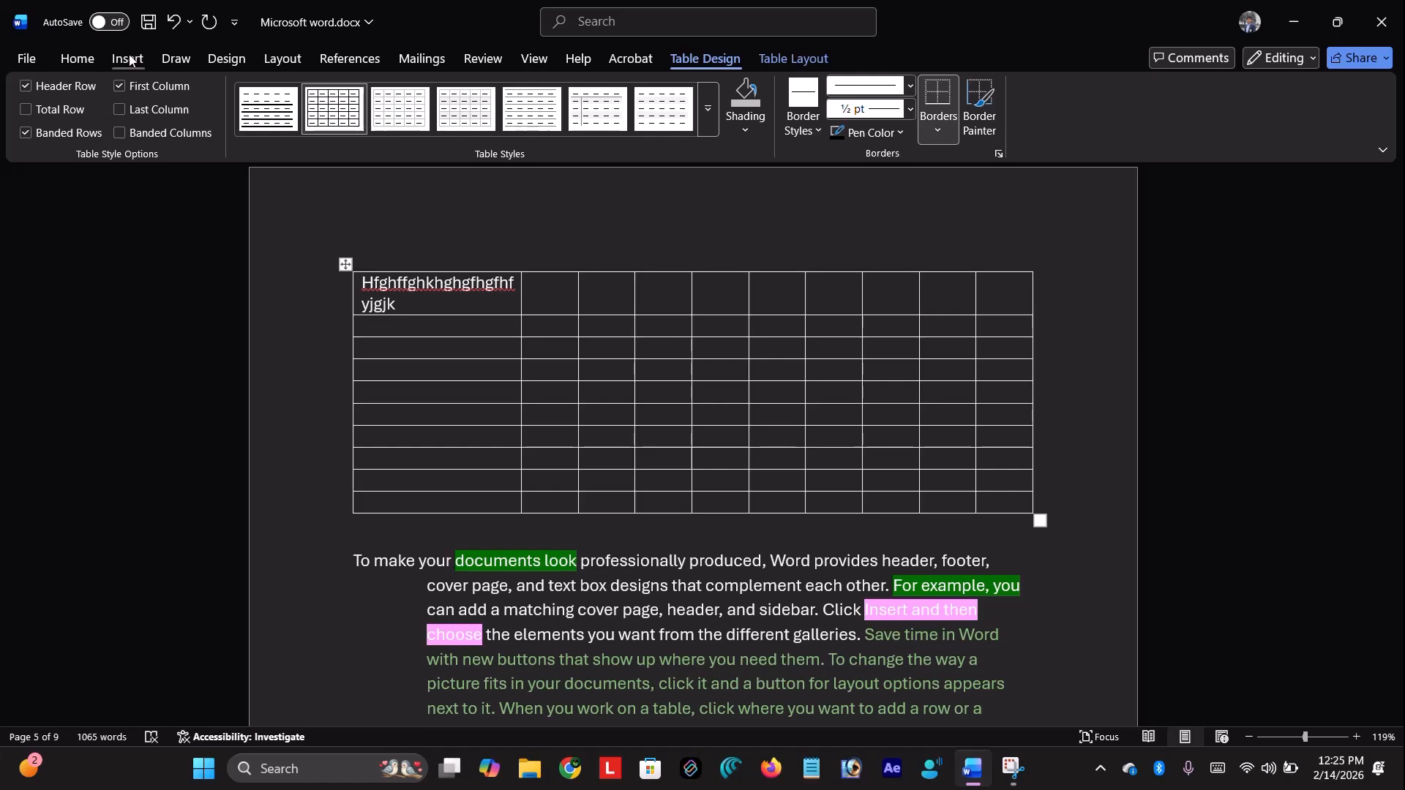
click(129, 59)
click(345, 263)
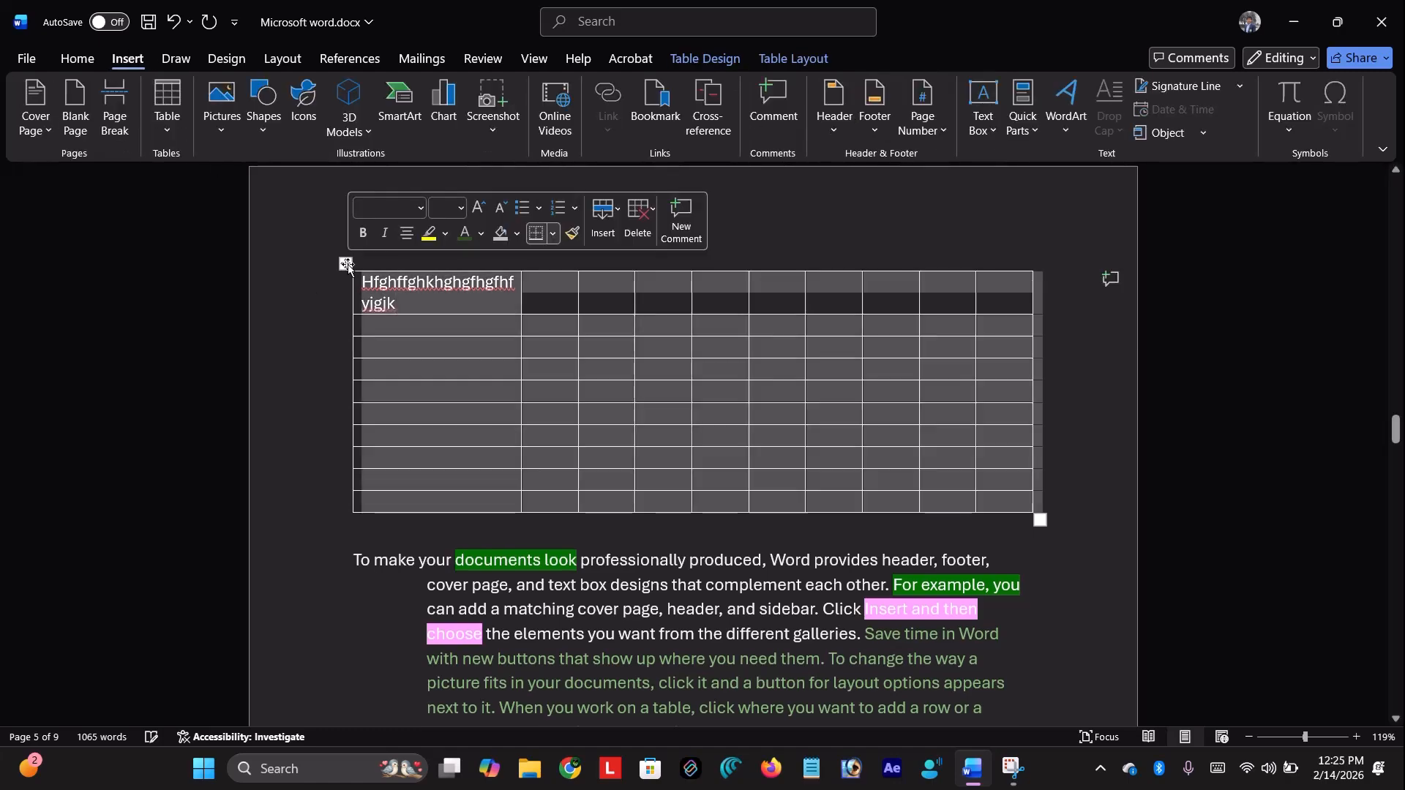
click(167, 126)
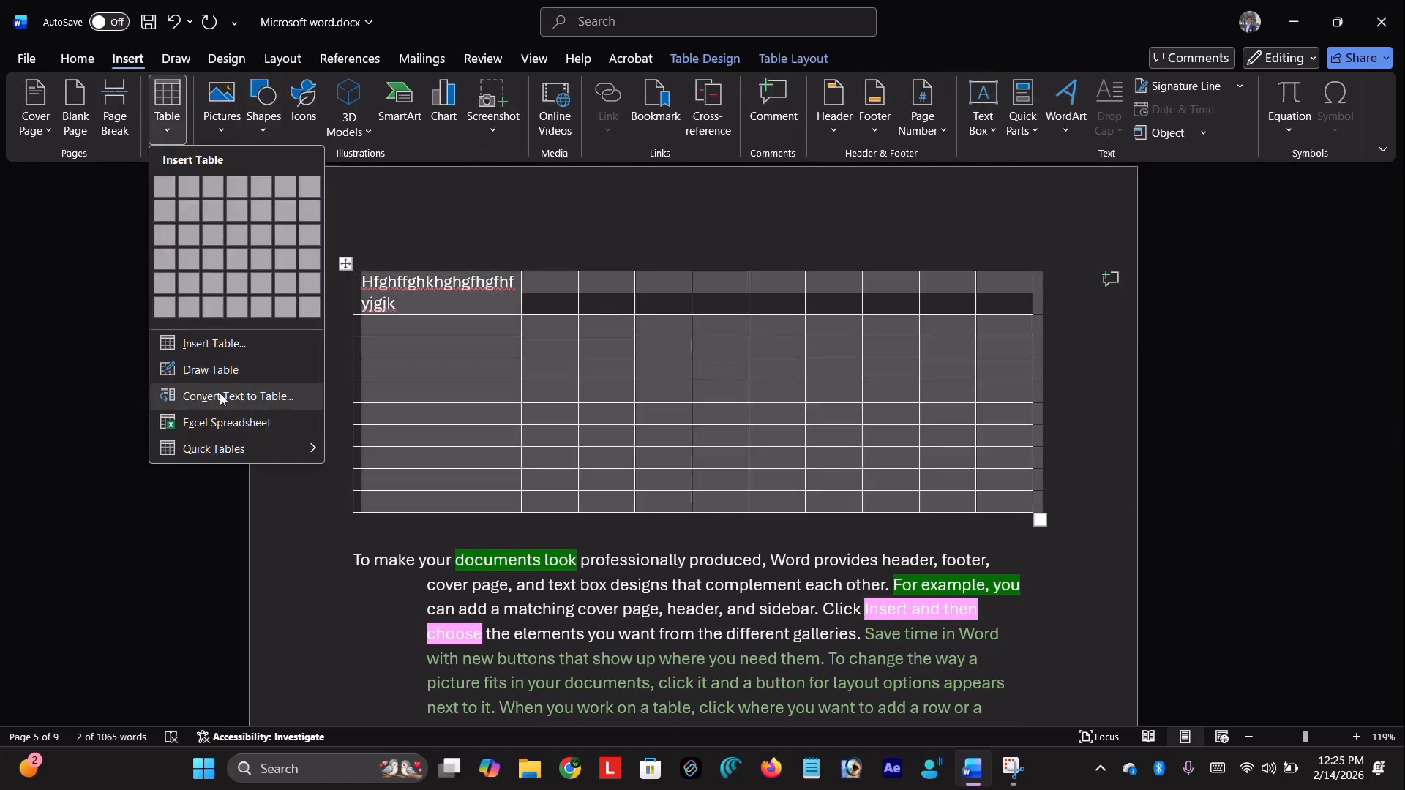
click(211, 370)
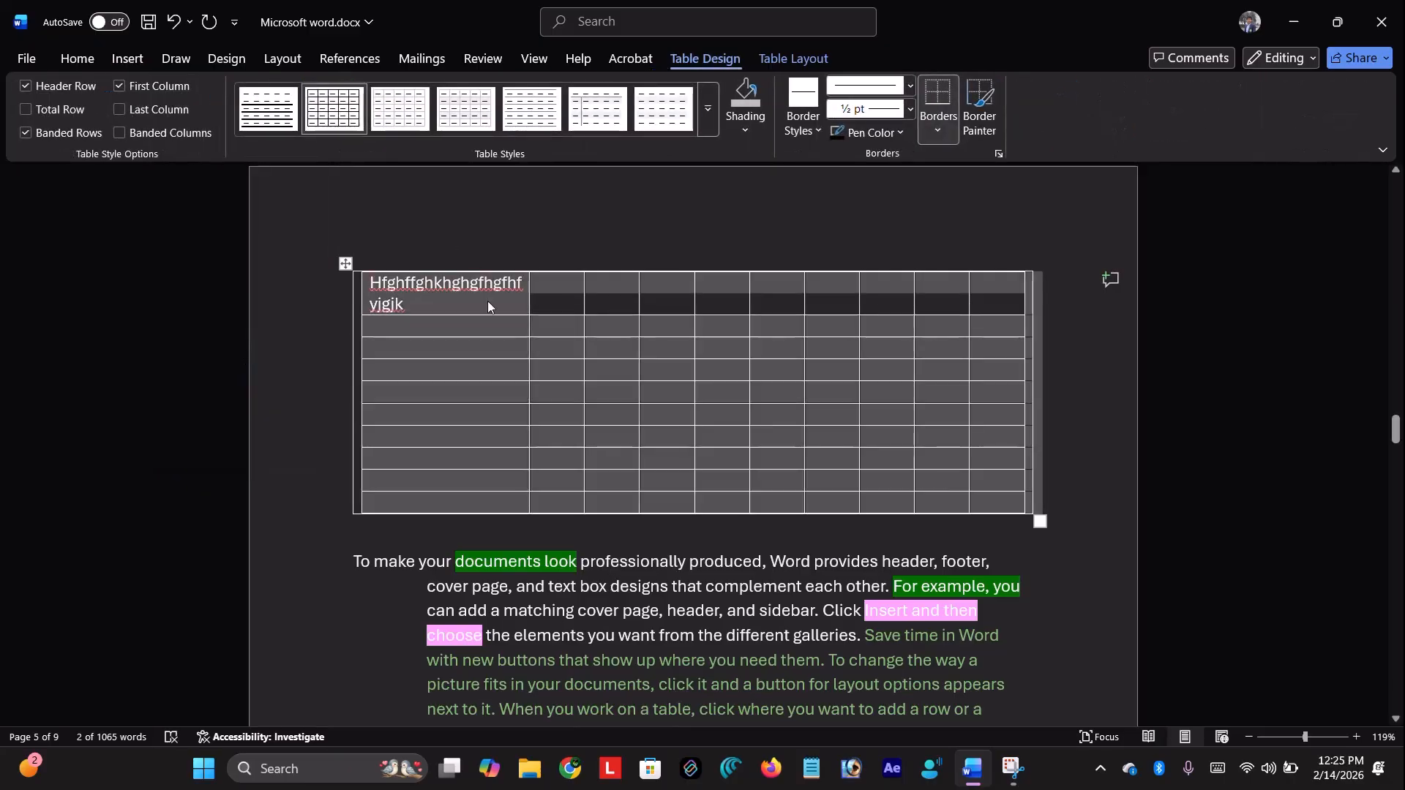
key(BackSpace)
Open the Insert Table dialog and set 5 columns and 5 rows
click(117, 59)
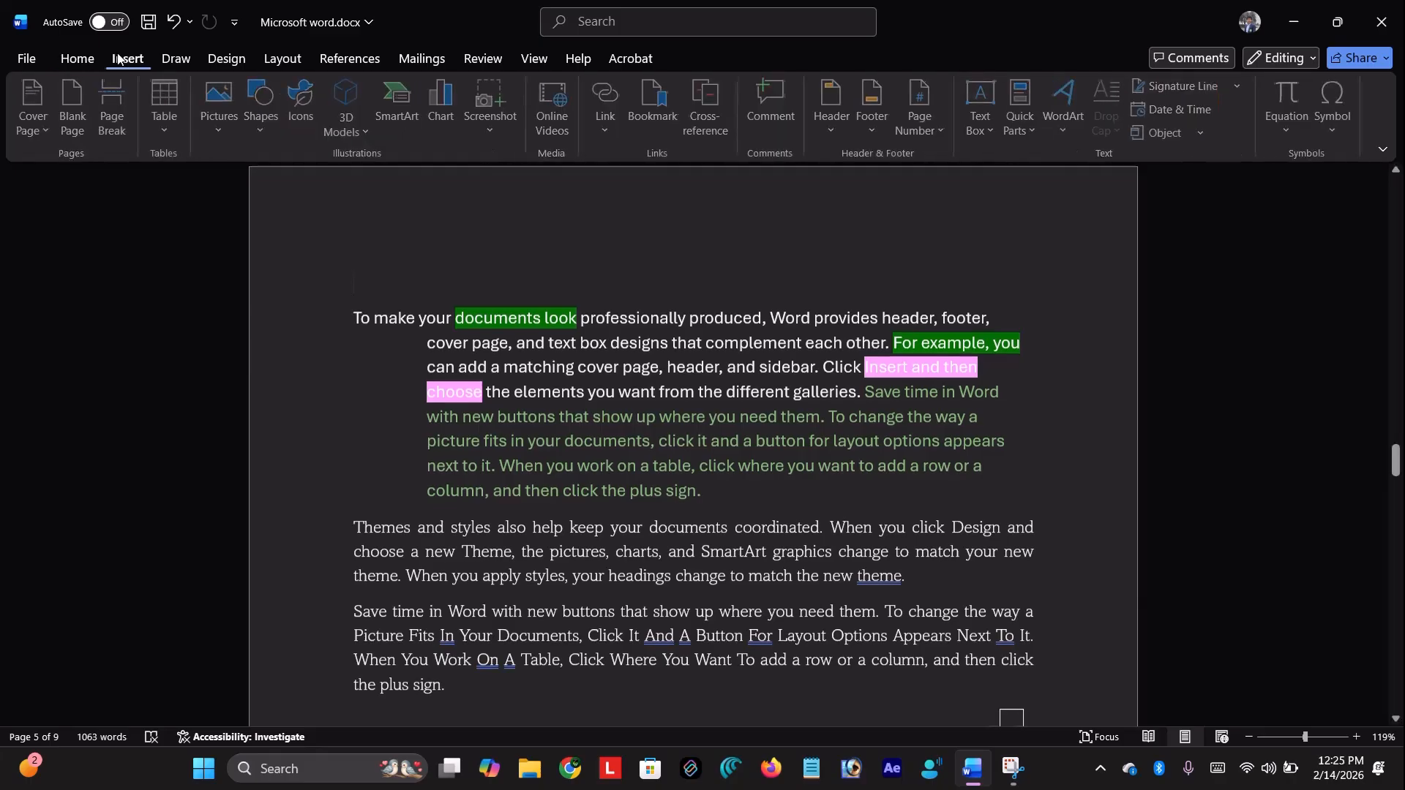
click(165, 124)
click(238, 344)
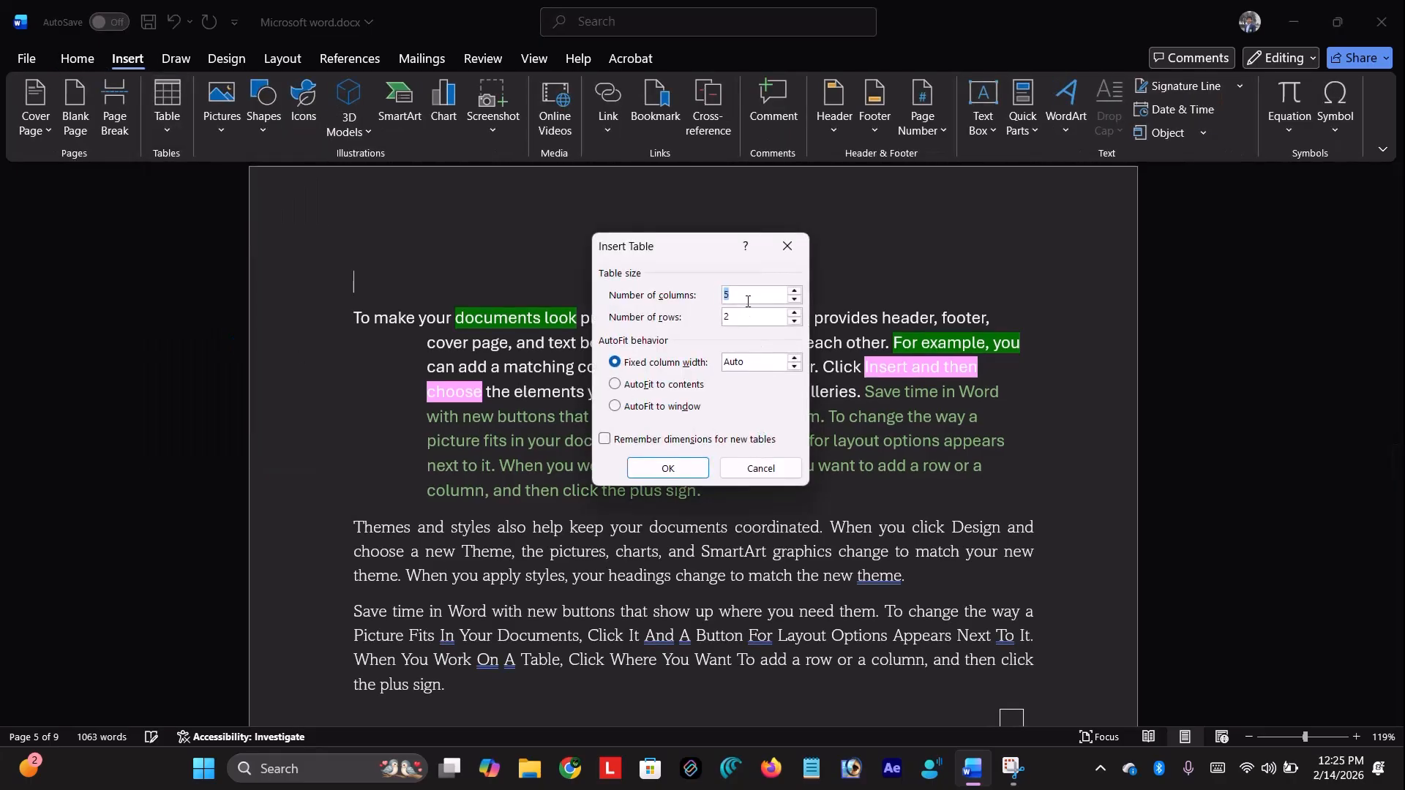
click(758, 323)
key(BackSpace)
text(5)
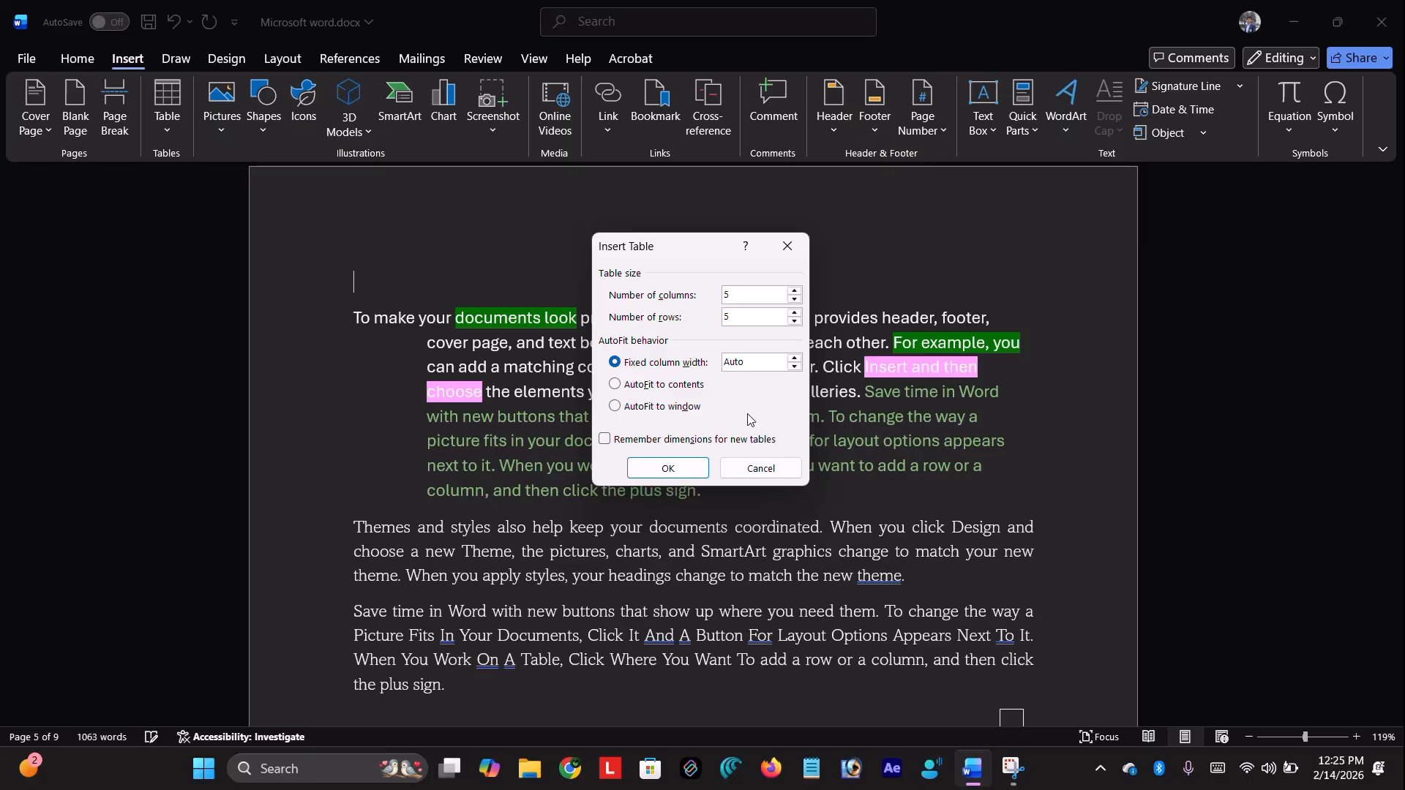
Insert the 5×5 table with AutoFit to contents above the opening paragraph
click(687, 389)
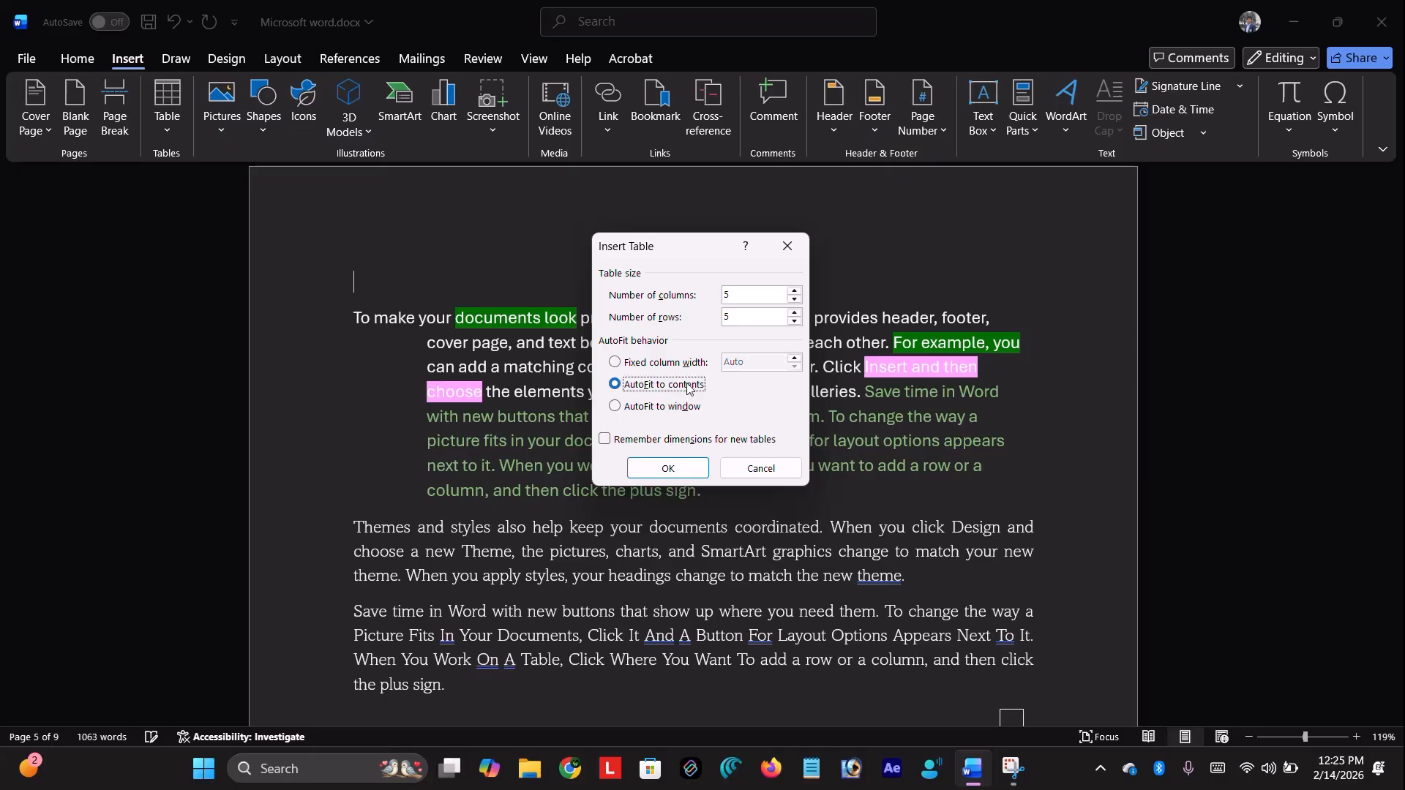
click(668, 468)
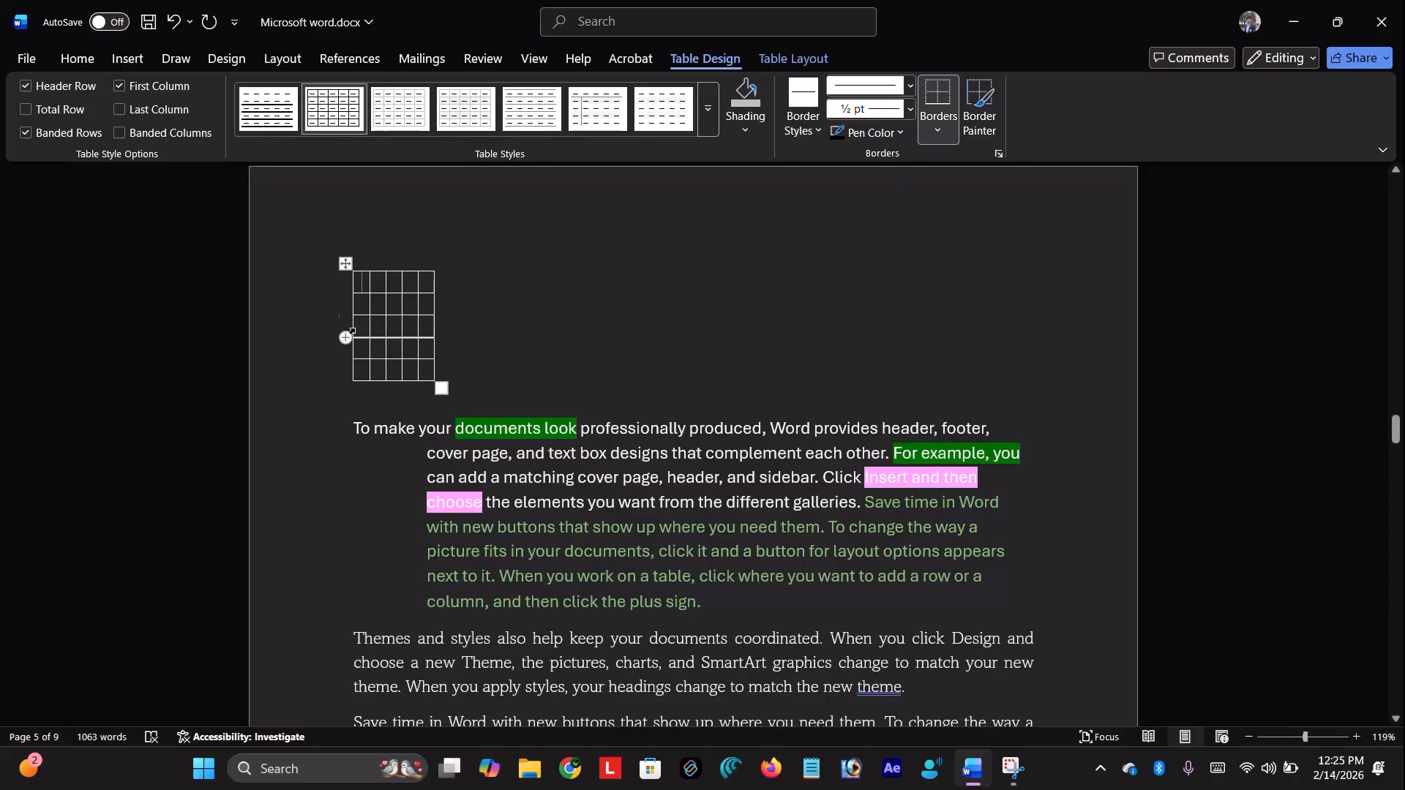
scroll(368, 282, down, 12)
scroll(368, 283, down, 15)
Insert a full-width, fixed-column-width 5×5 table at the top of blank page 7
click(368, 283)
scroll(507, 333, up, 5)
scroll(508, 332, down, 4)
key(BackSpace)
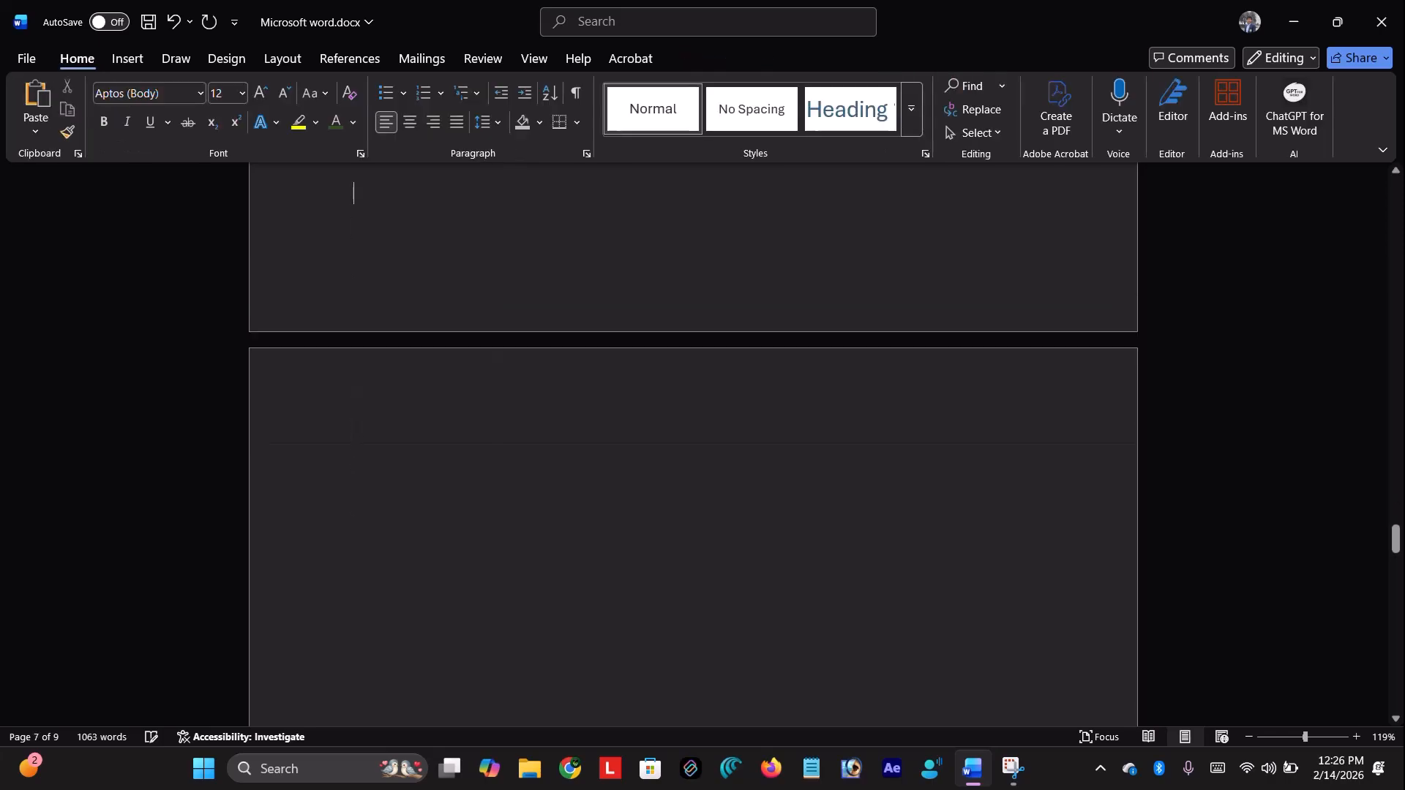
key(Return)
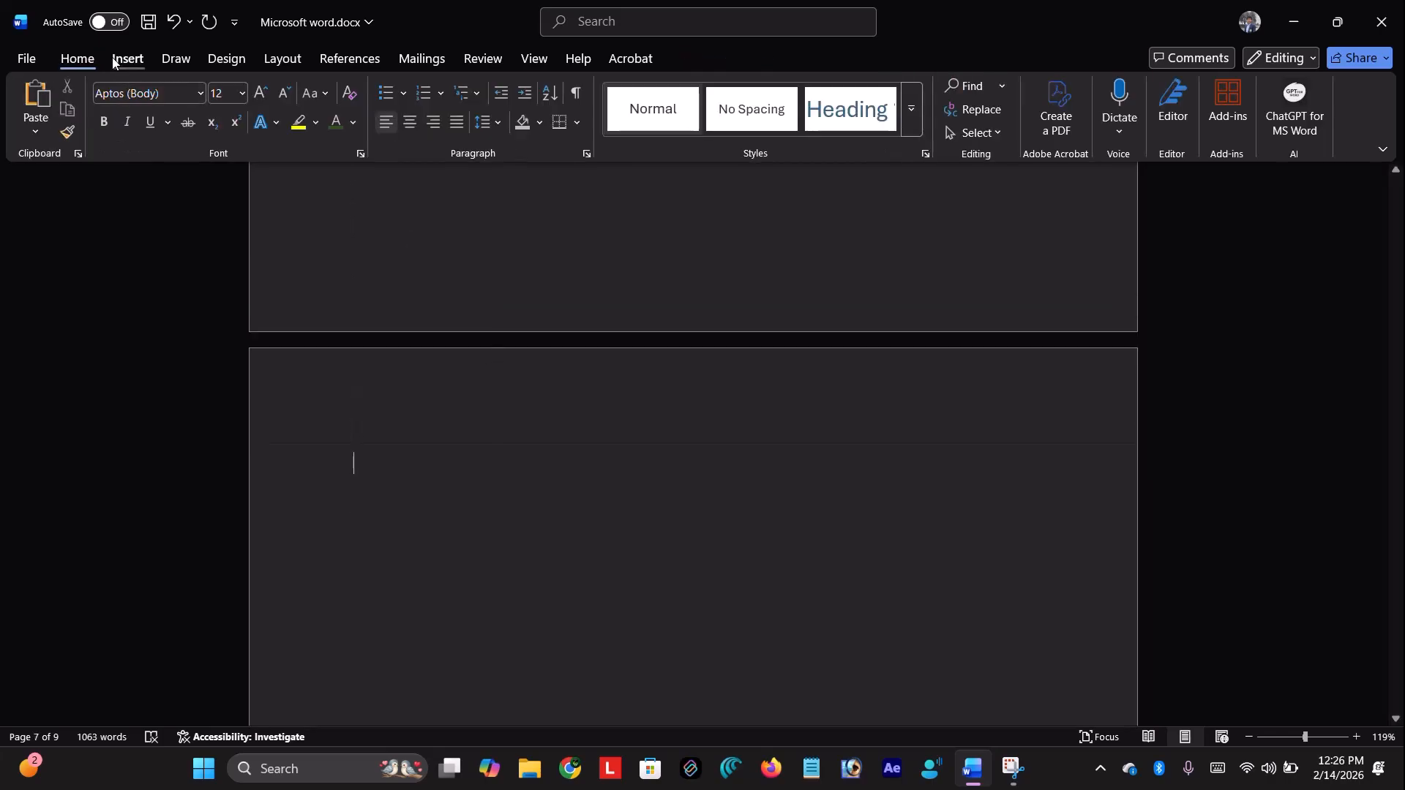
click(125, 58)
click(167, 110)
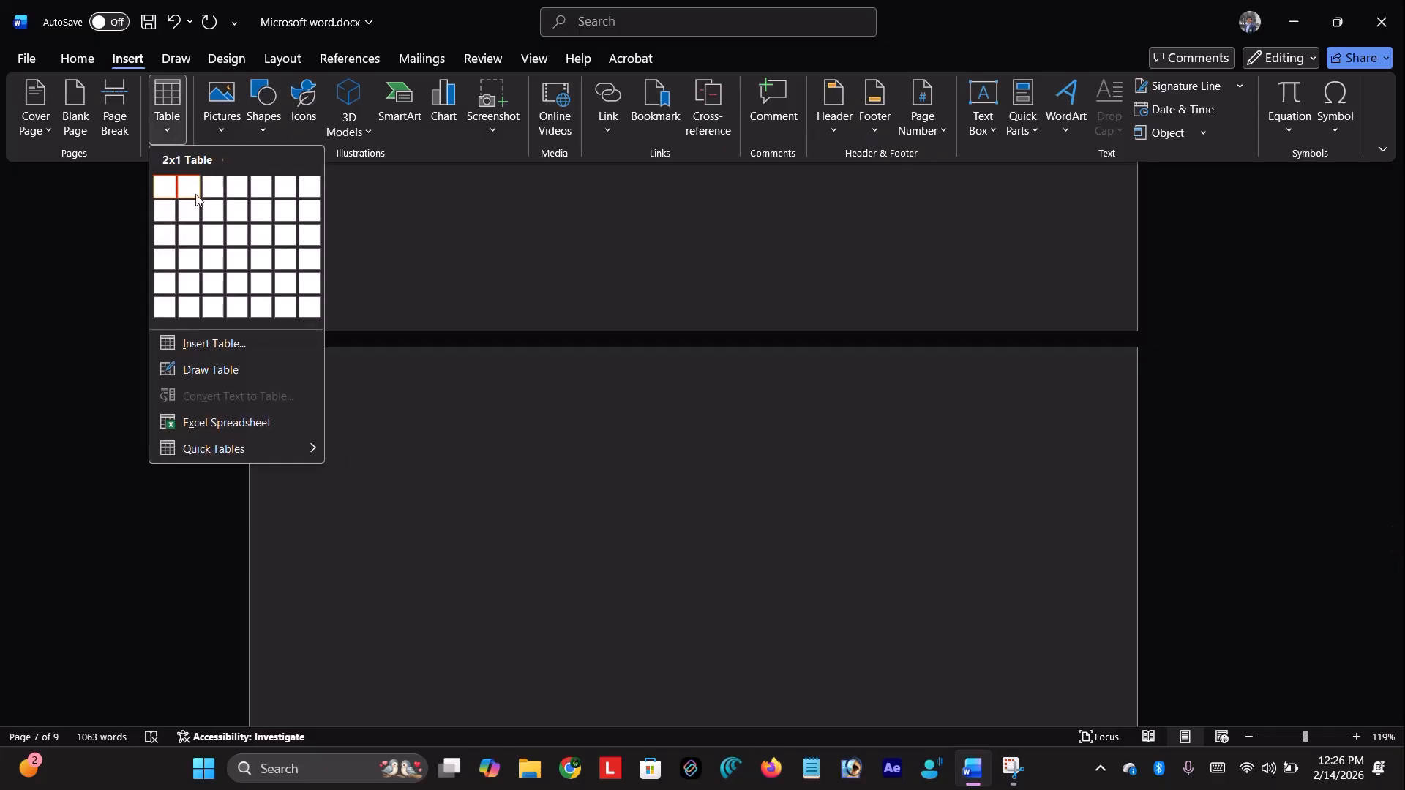
click(257, 338)
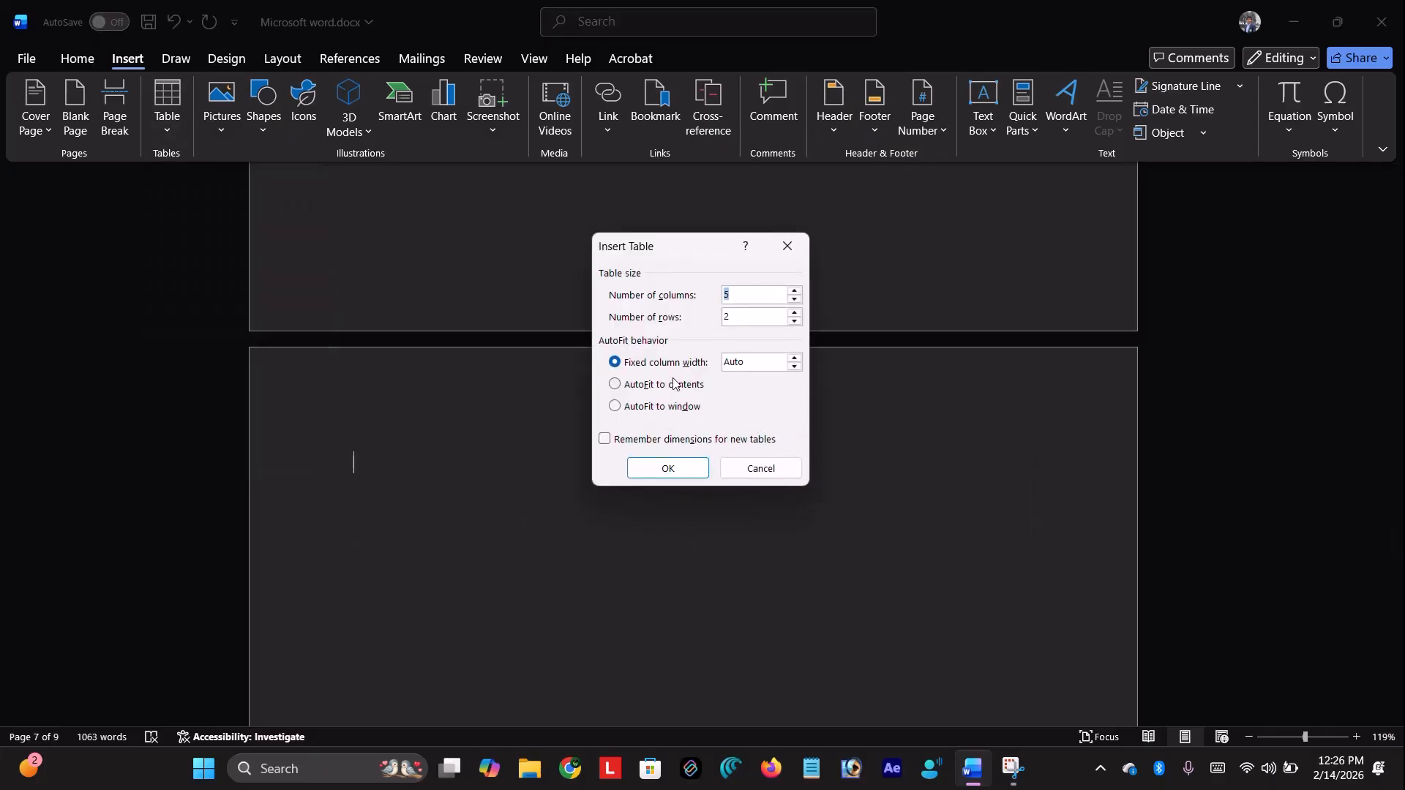
click(758, 315)
key(BackSpace)
text(5)
click(677, 472)
Insert a second 5×5 table below it, set to AutoFit to contents
scroll(677, 473, down, 3)
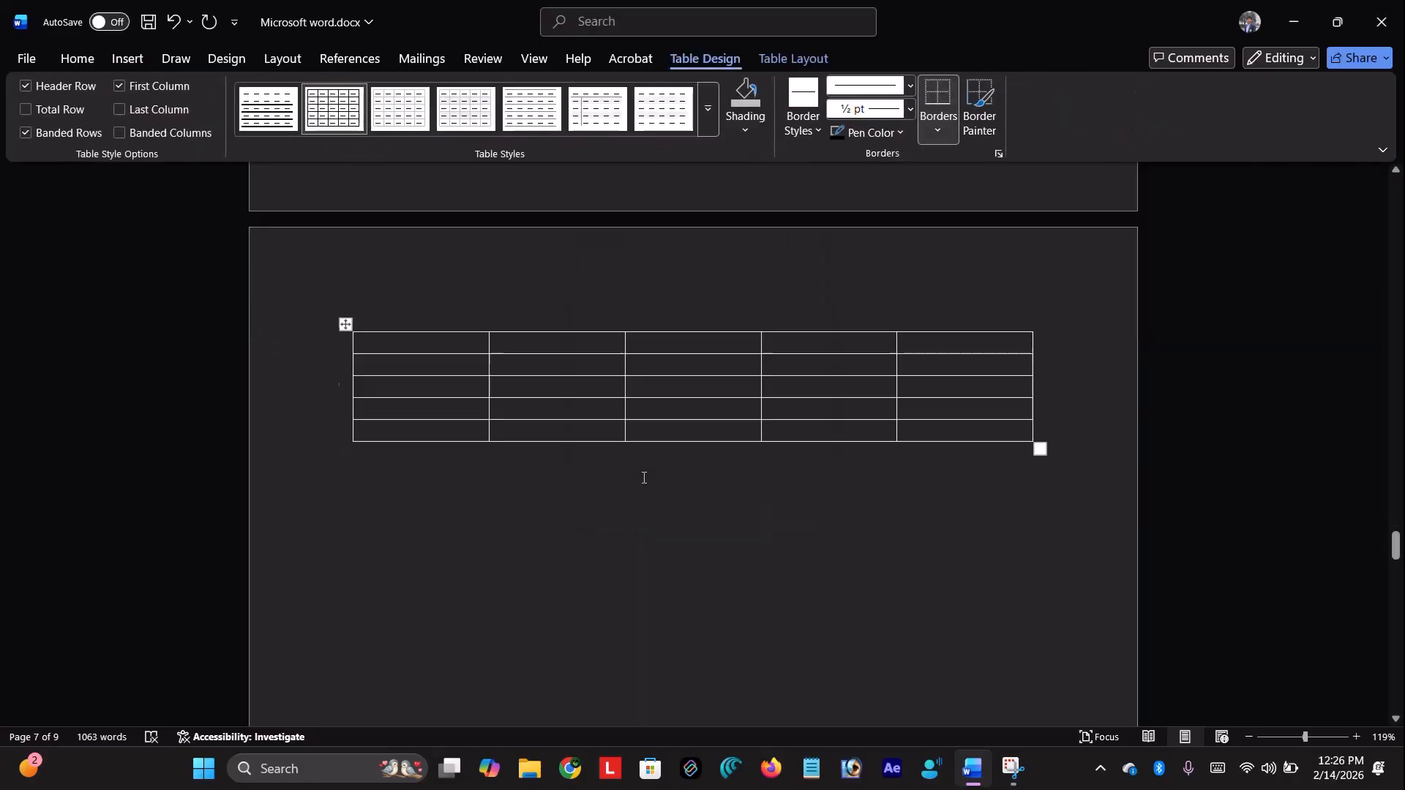
click(127, 59)
click(165, 123)
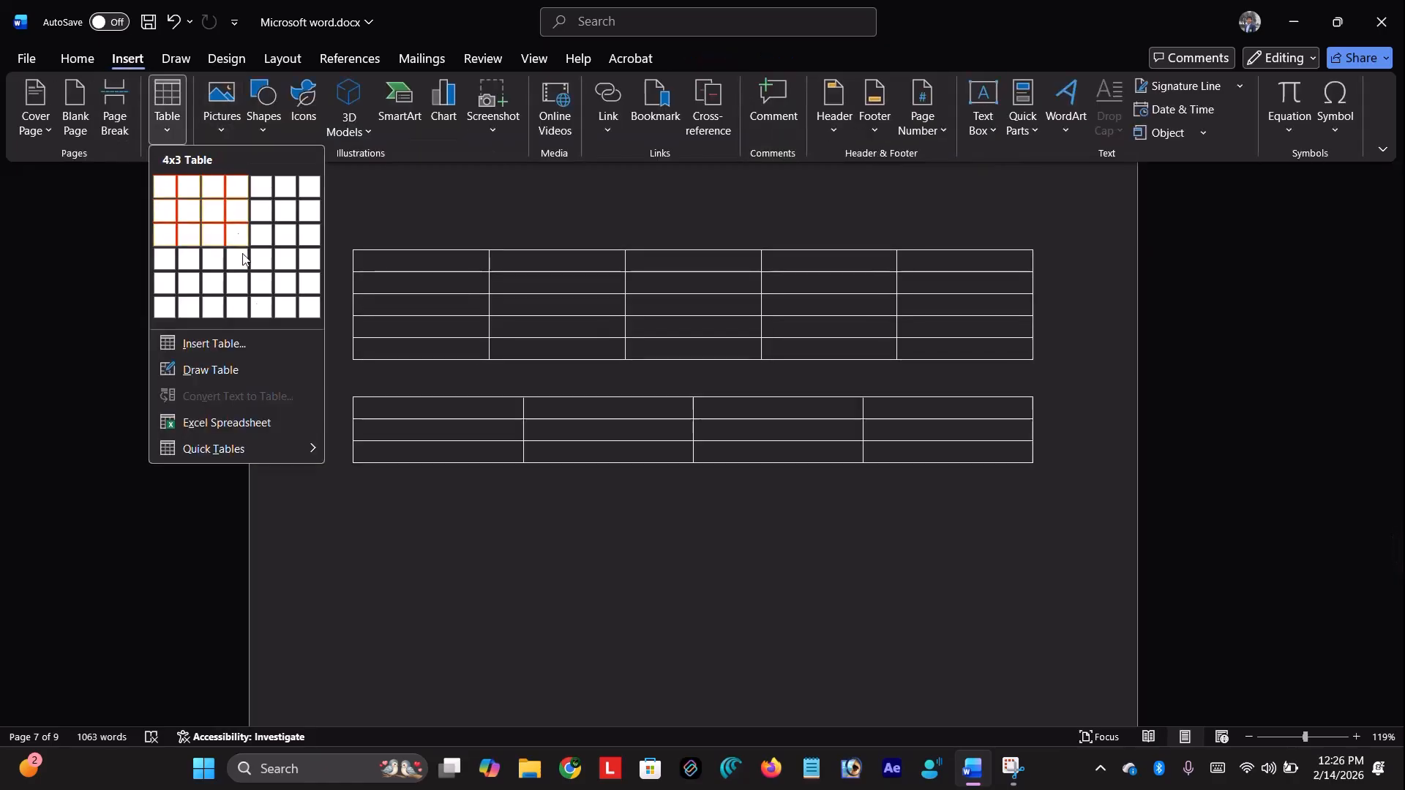
click(270, 353)
click(646, 385)
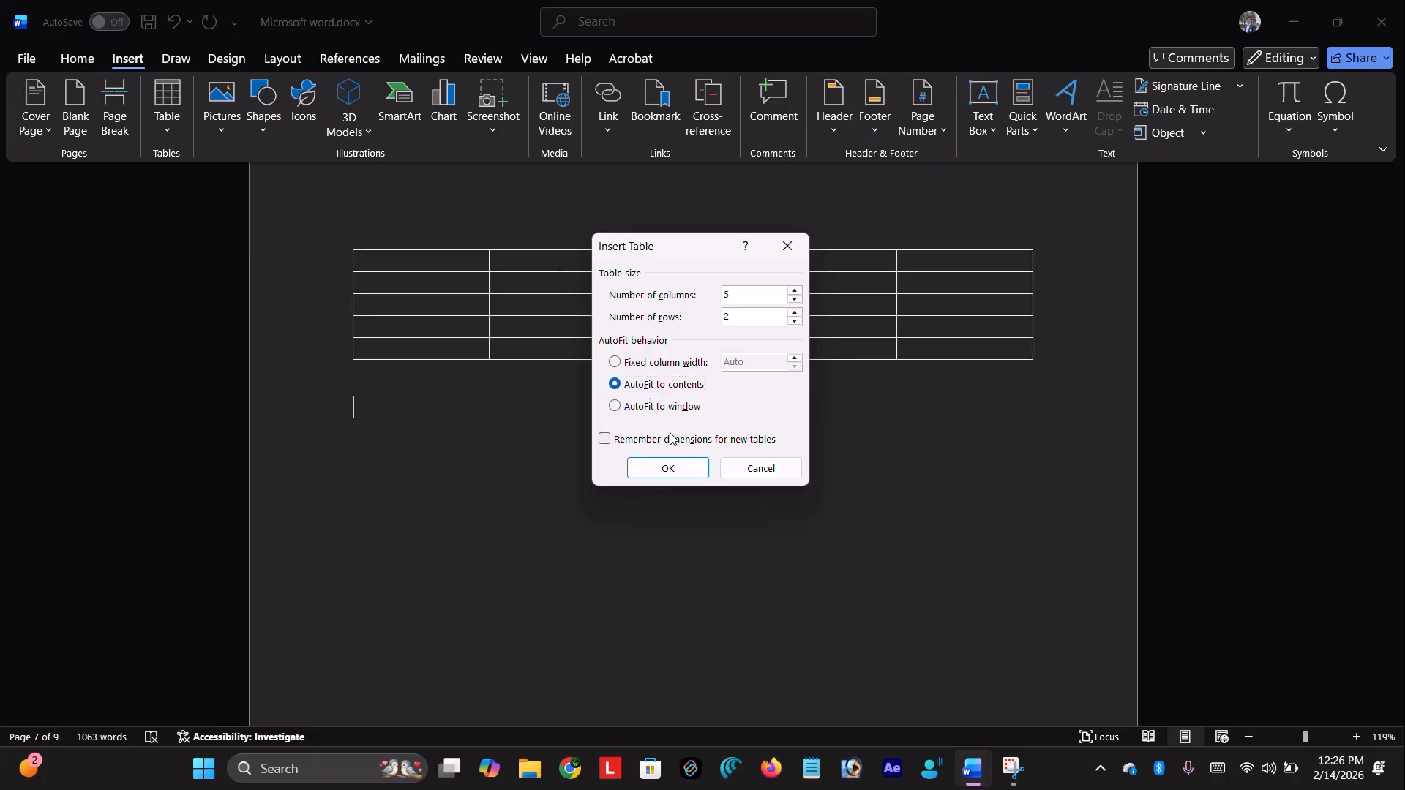
click(740, 316)
text(5)
key(Return)
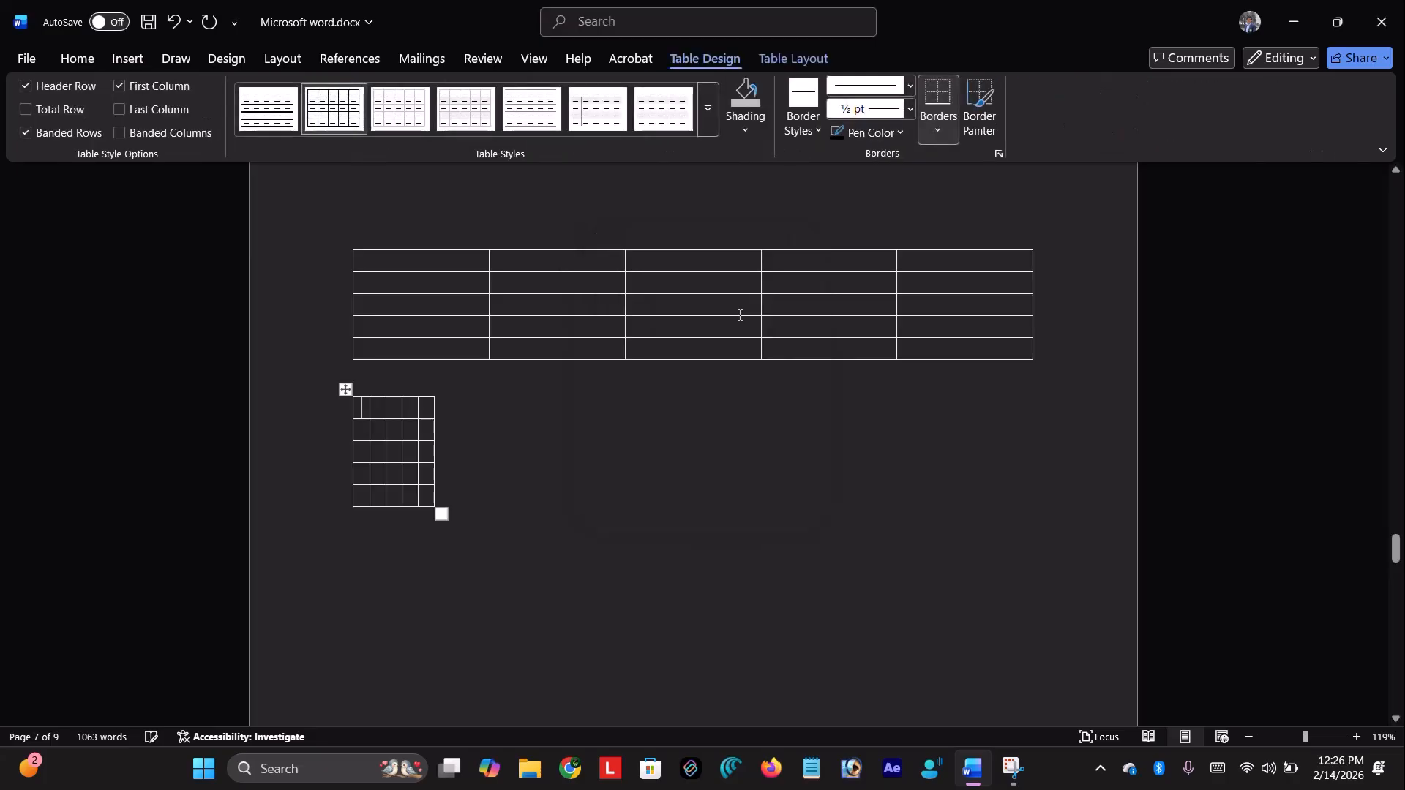
Type placeholder text into the first cell of both the large table and the small table
click(441, 265)
text(Fasdjf j)
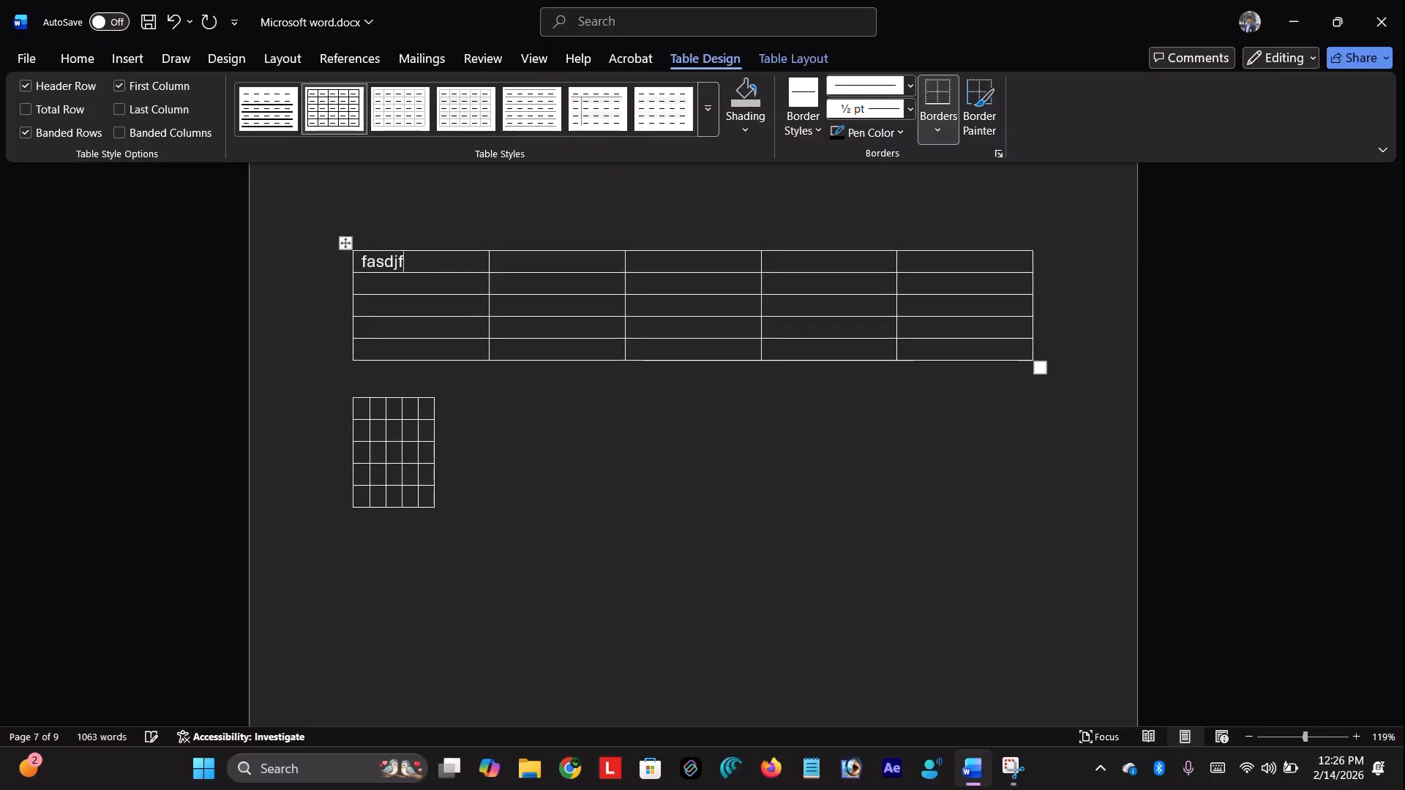
text(asdkldf klasdjf)
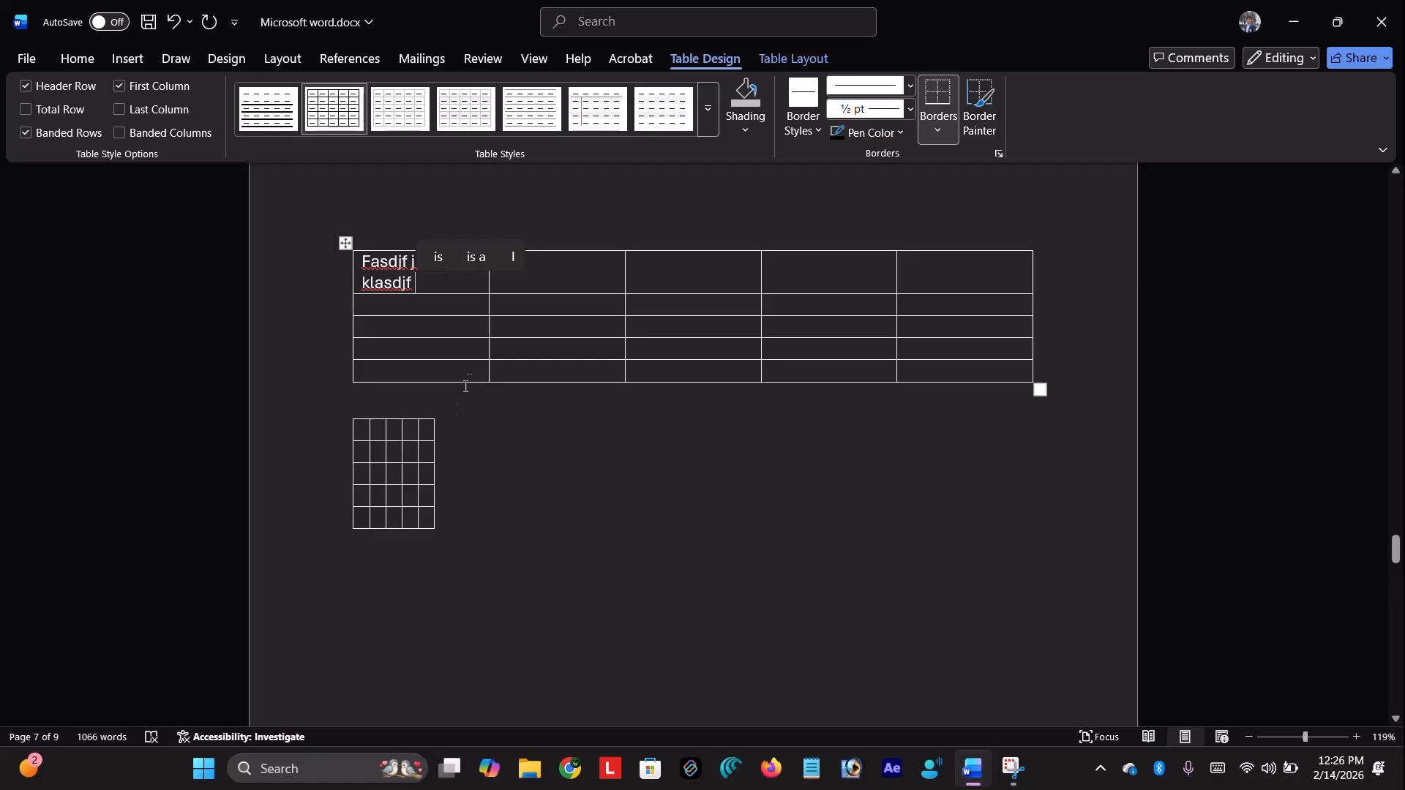
click(357, 437)
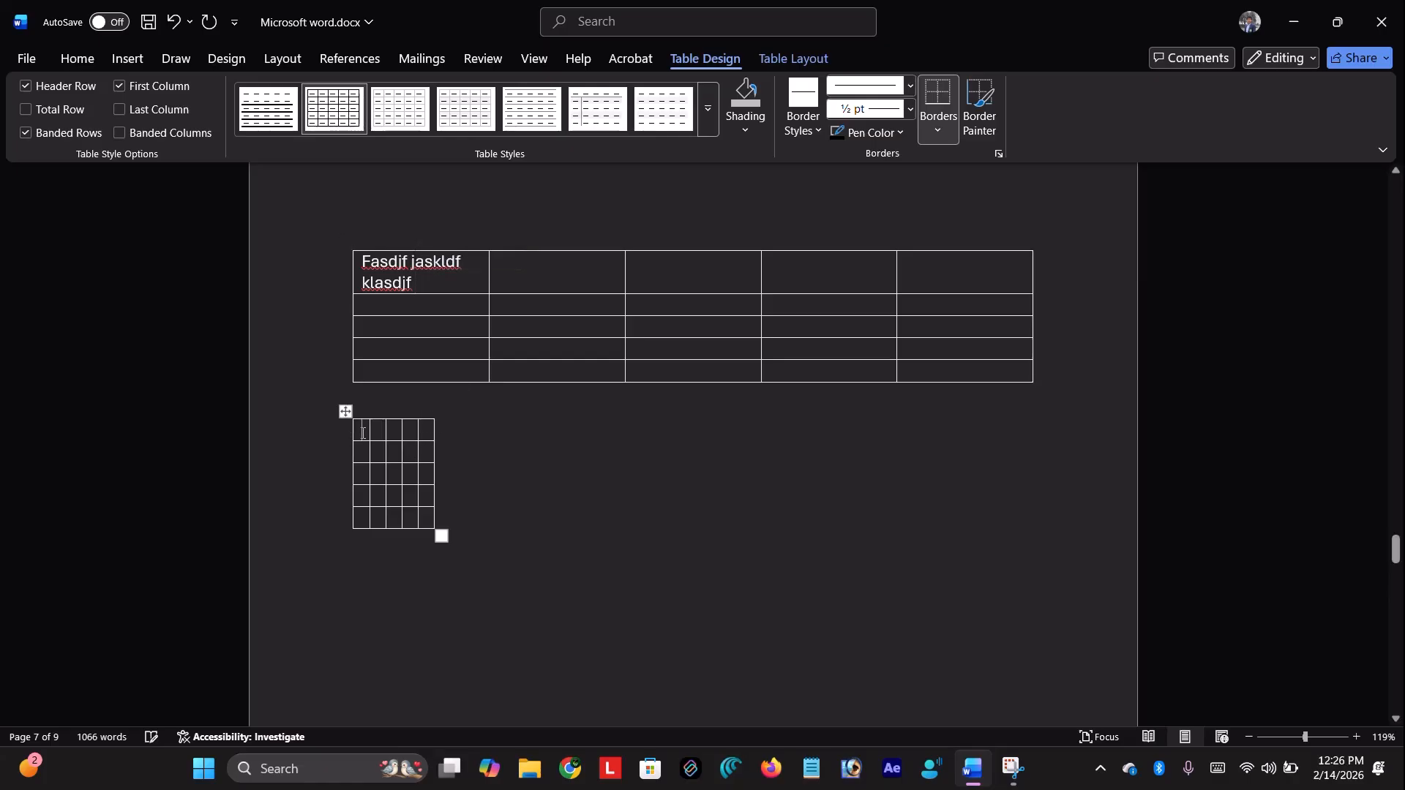
text(dklafj dfkljglkdf kldafjlj asdkljl)
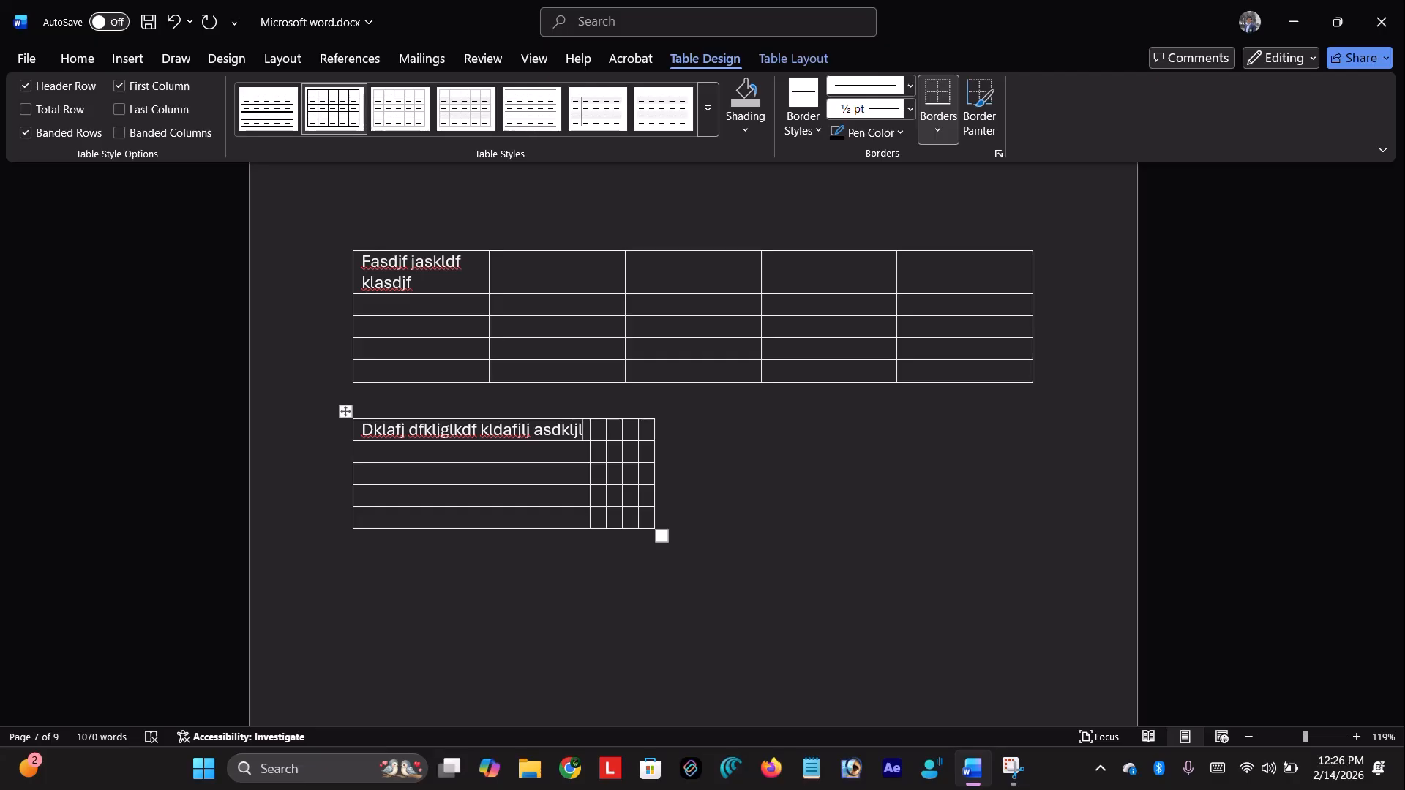
Fill the small table's other header cells: Hkasdfhk, sjkadfl, lsdkfkasj, klsjfksdjflk jlsd fsdlkl sdkfl
key(Tab)
text(Hkasdfhk)
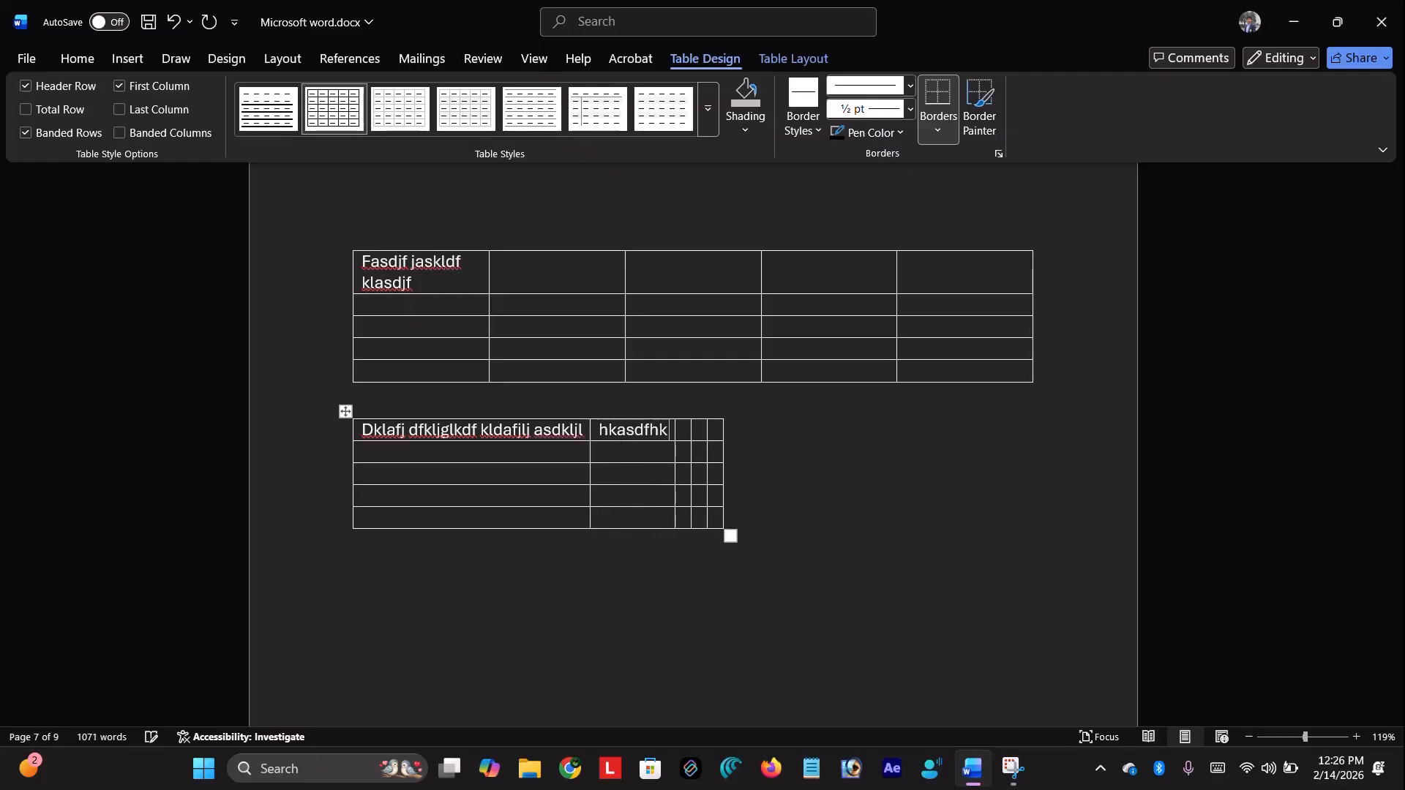
key(Tab)
text(sjkadfl)
key(Tab)
text(lsdkfkasj)
key(Tab)
text(klsjfksdjflk jlsd fsdlkl sdkfl)
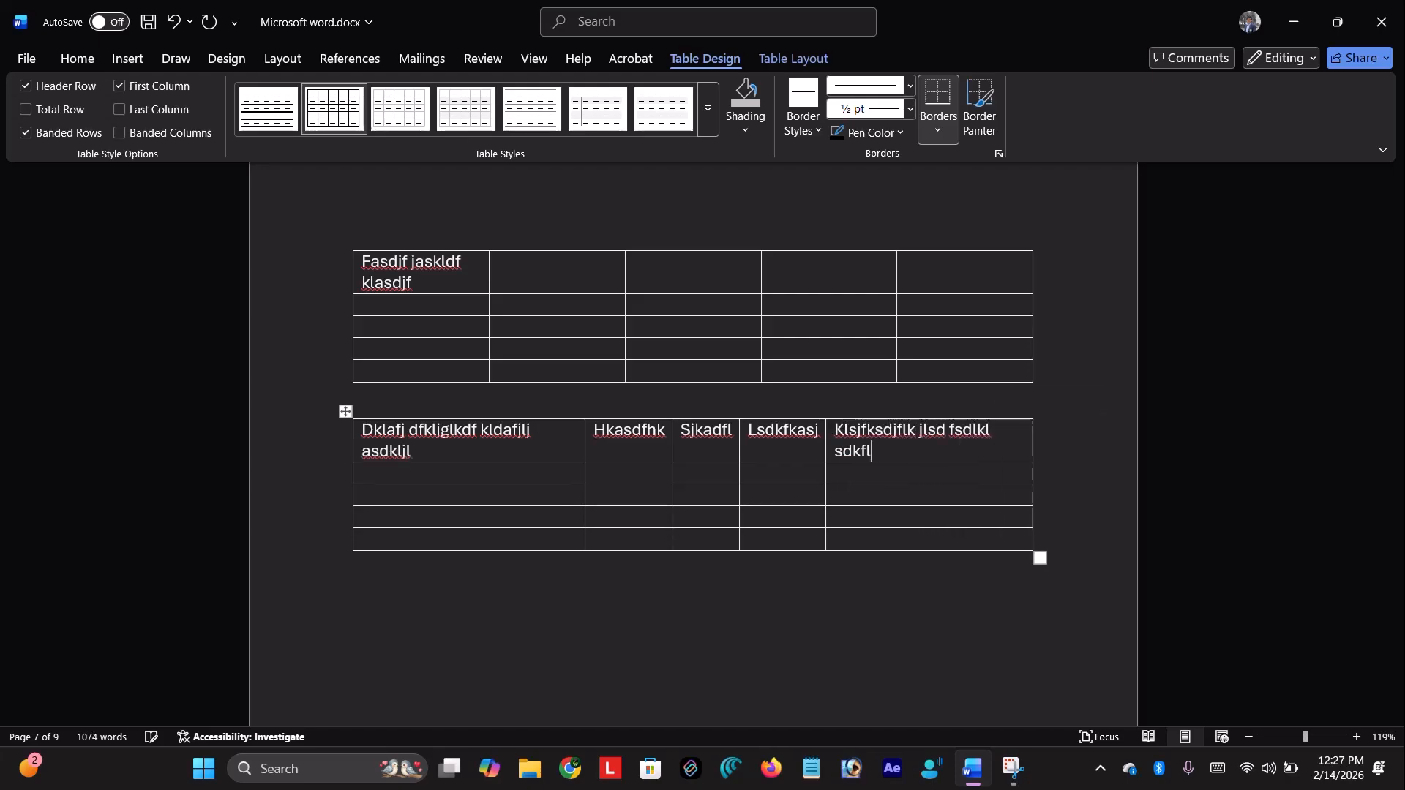
key(BackSpace)
key(BackSpace)
key(BackSpace)
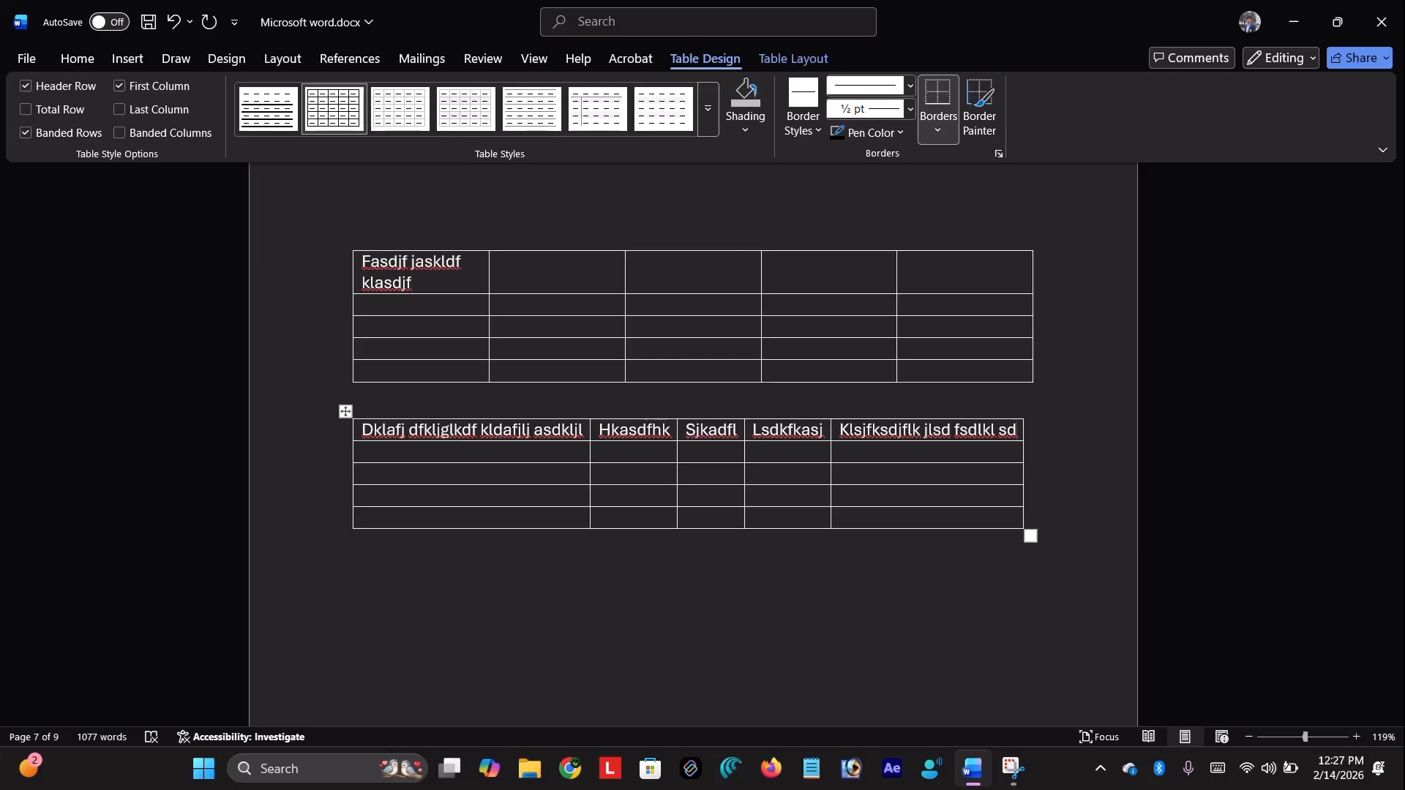
scroll(637, 363, up, 2)
Type jf, akj and jkl into the upper table's header cells
click(557, 375)
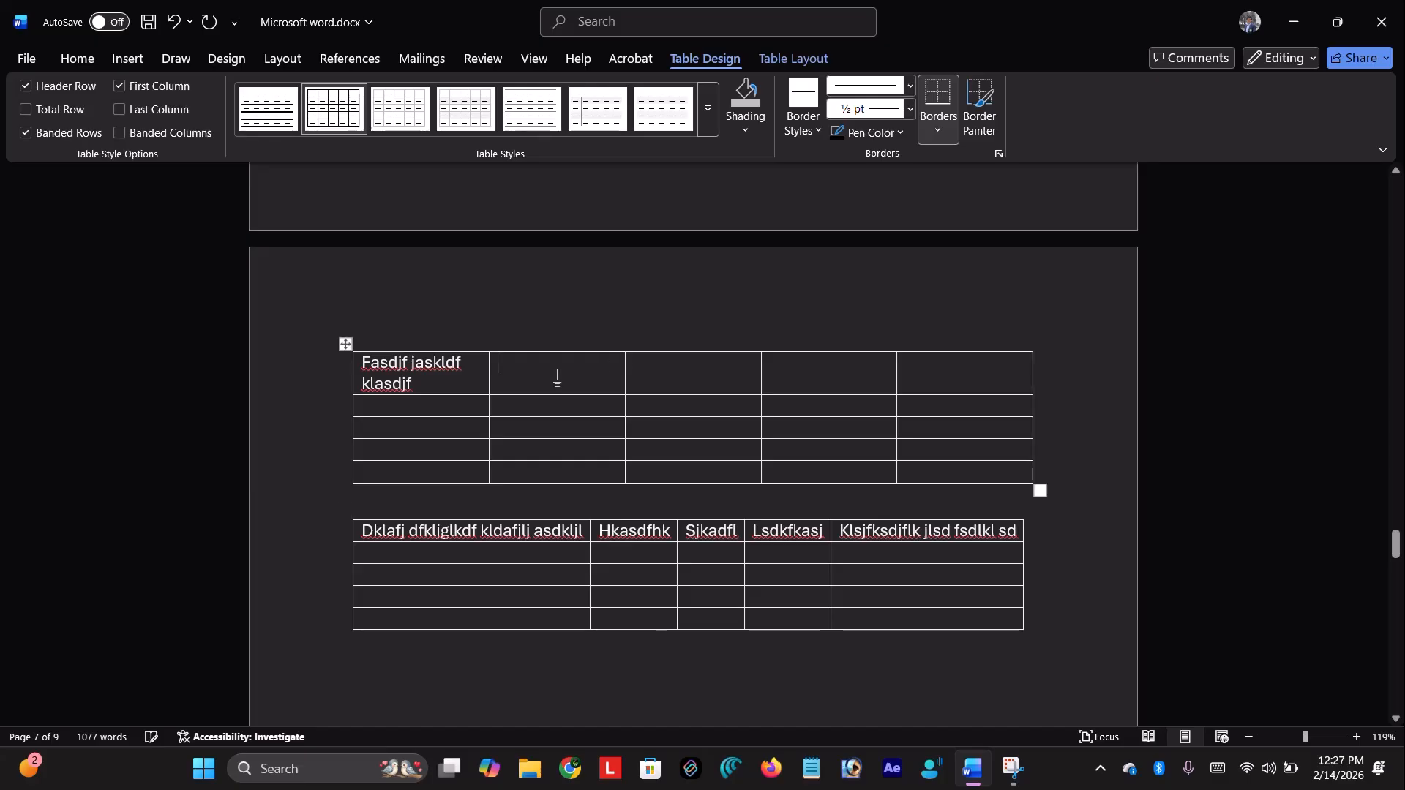
text(jf)
key(Tab)
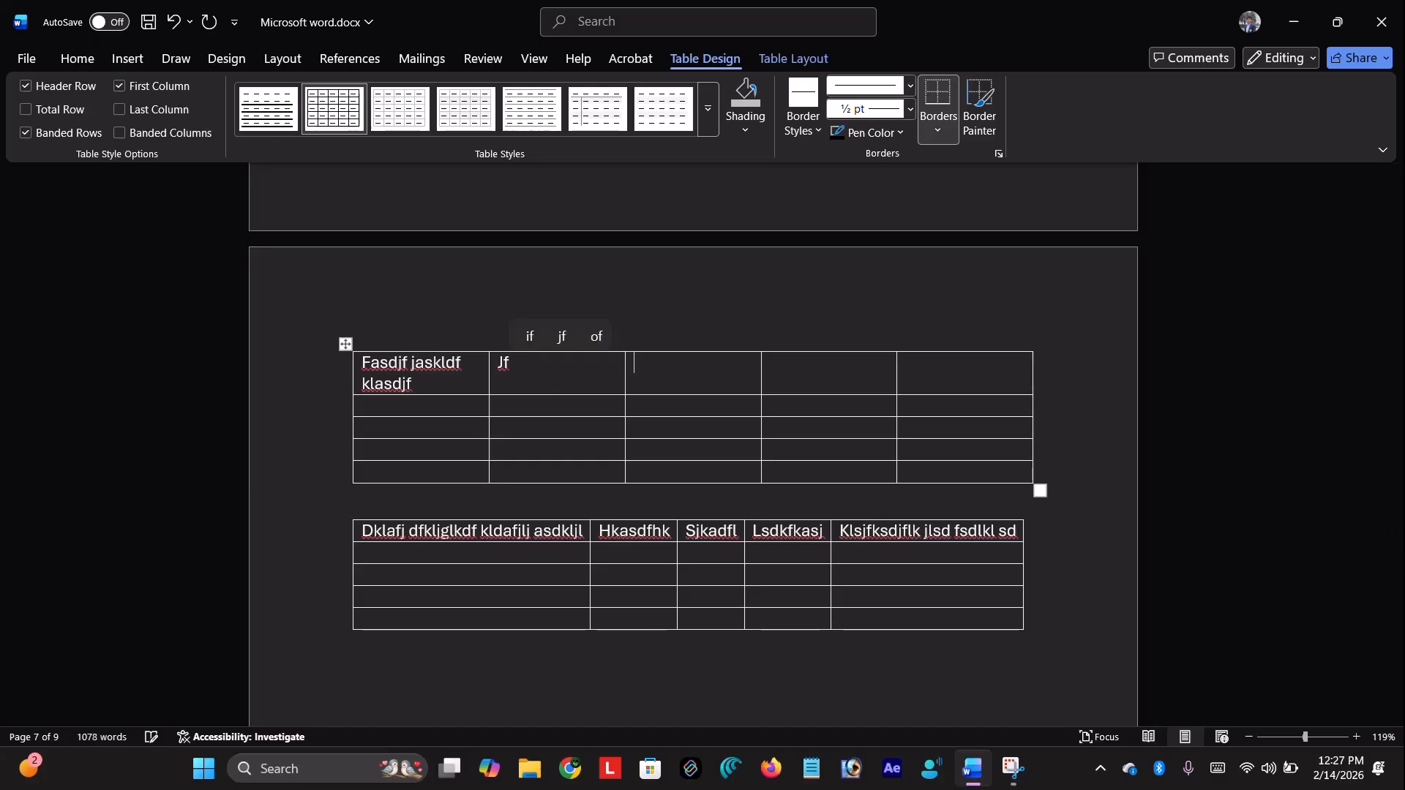
text(akj)
key(Tab)
key(Tab)
text(jkl)
key(Tab)
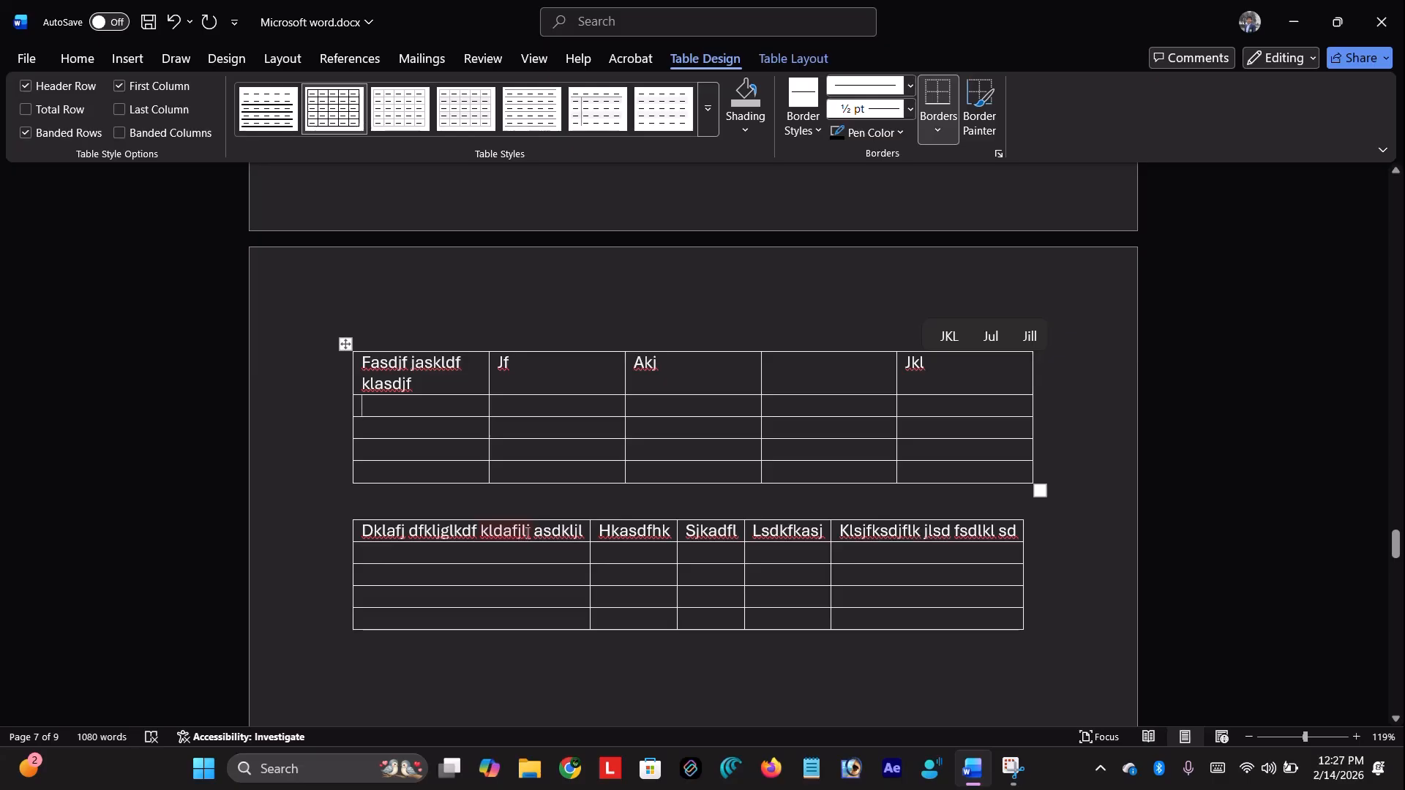
Append 'ljf' to the lower table's first cell, then select the upper table's top row
click(604, 536)
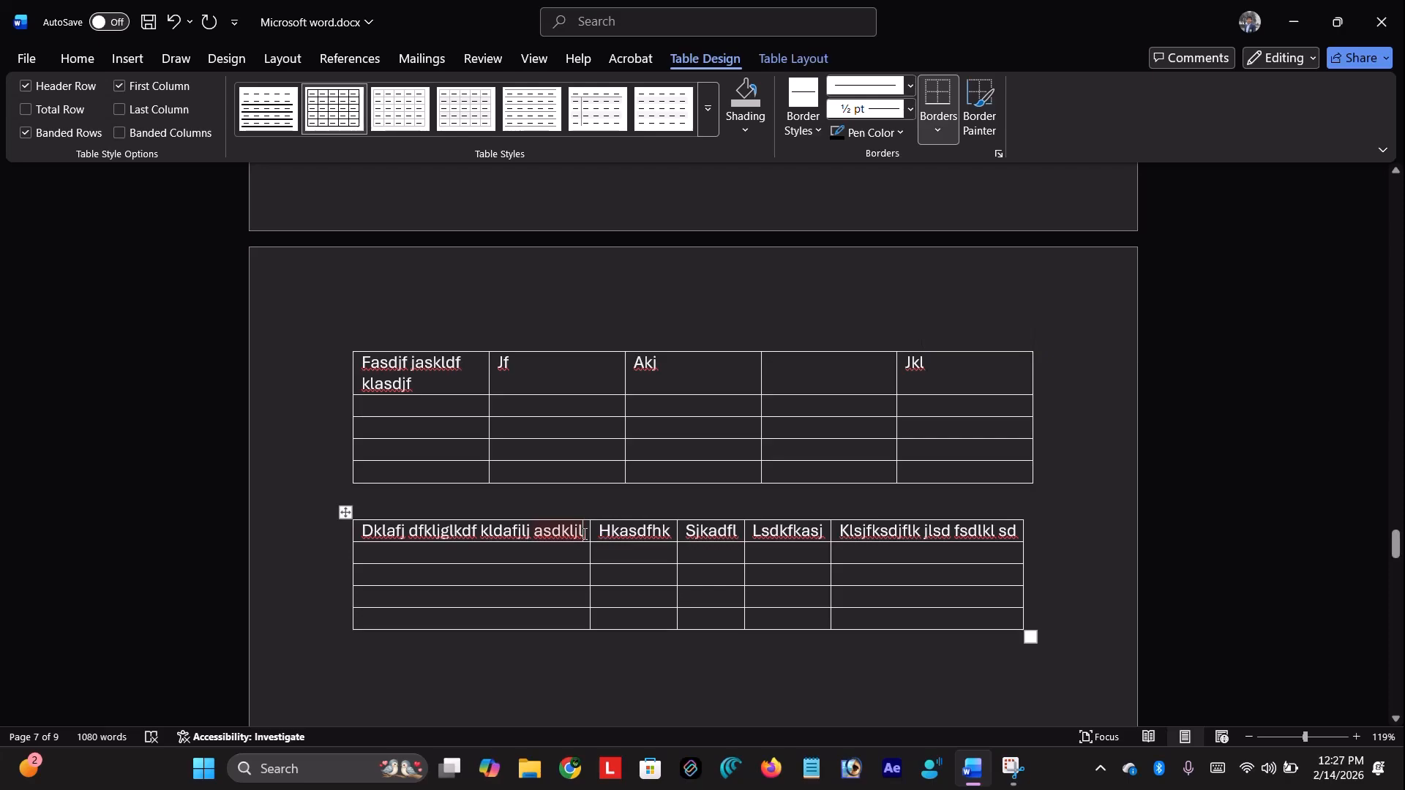
text(ljf)
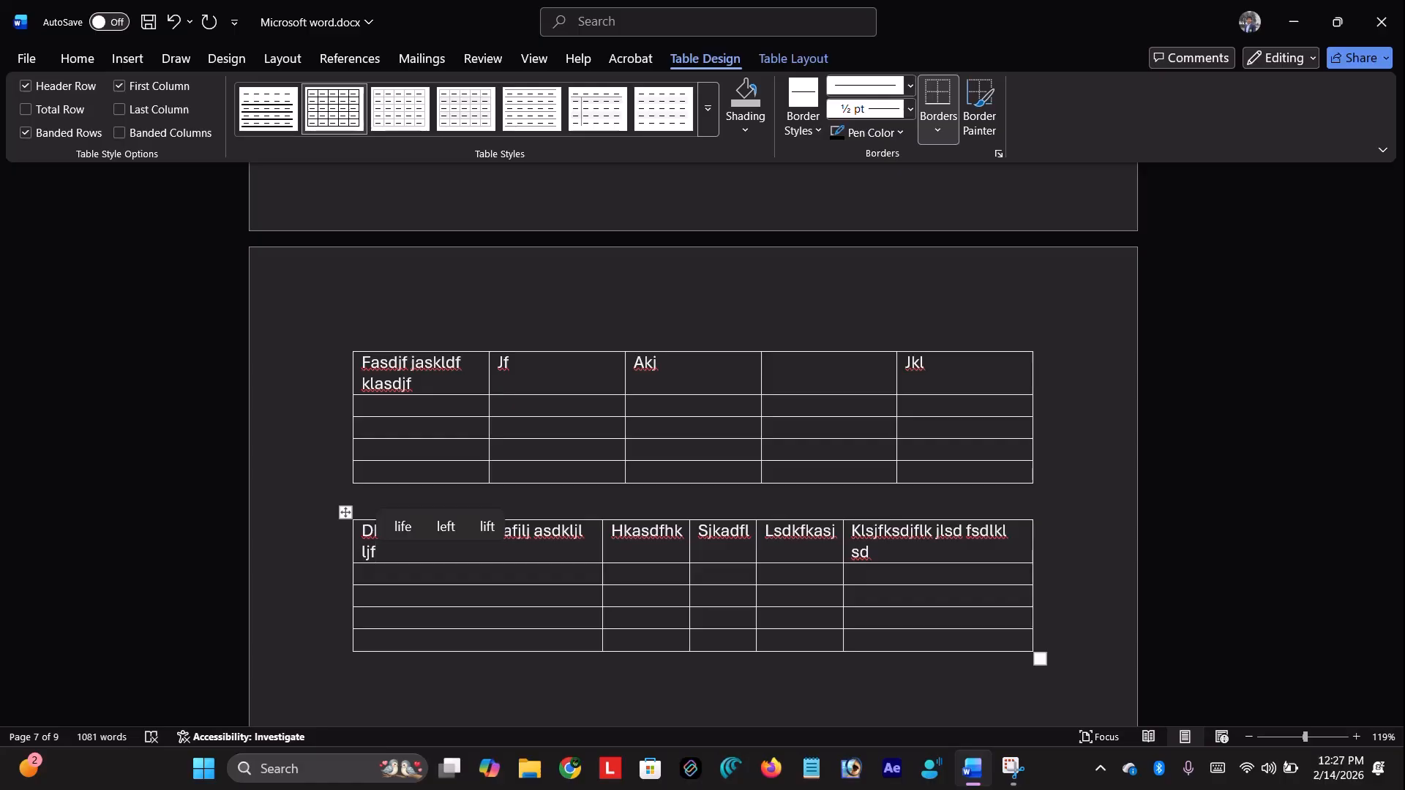
click(334, 353)
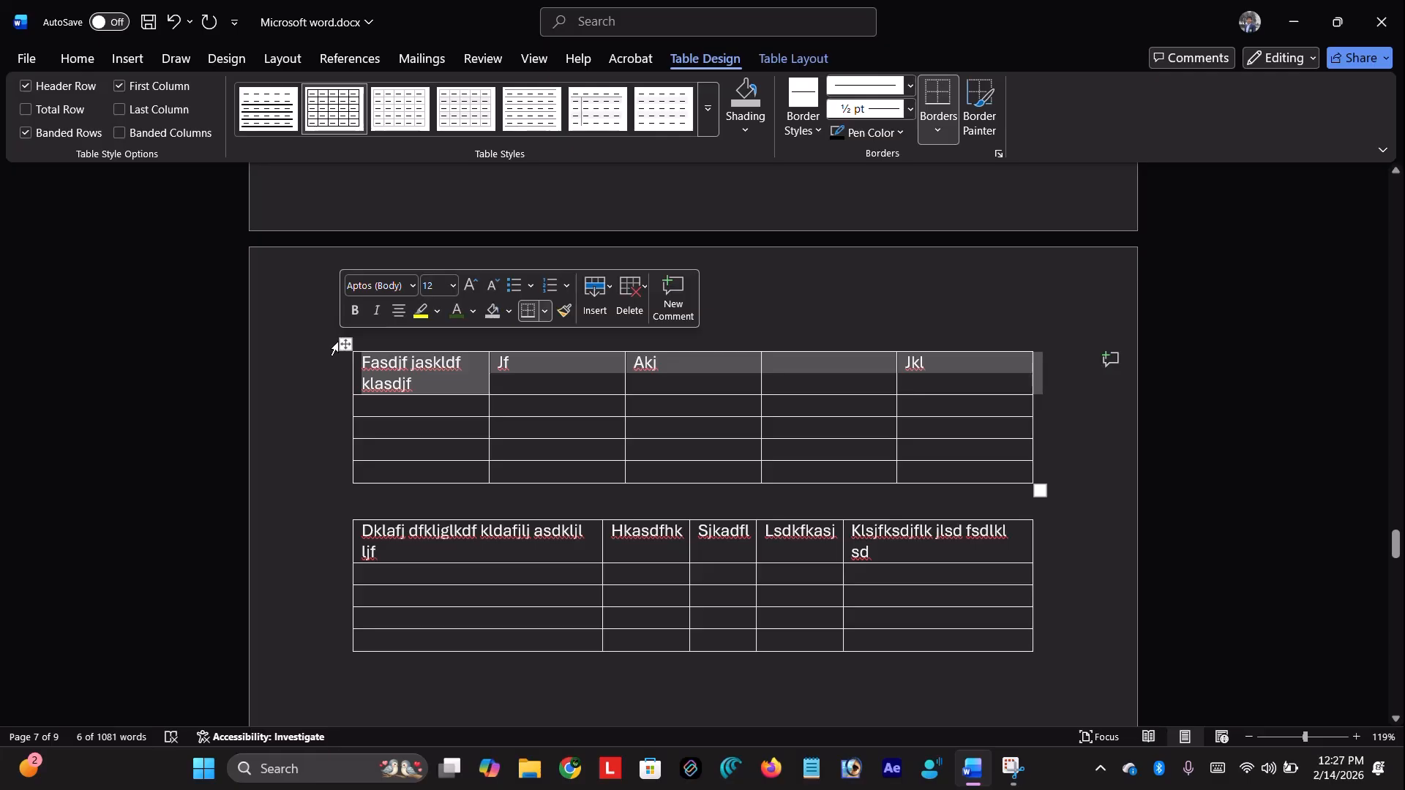
Insert a 5-row, AutoFit-to-window table below the lower table
scroll(317, 464, down, 3)
click(344, 487)
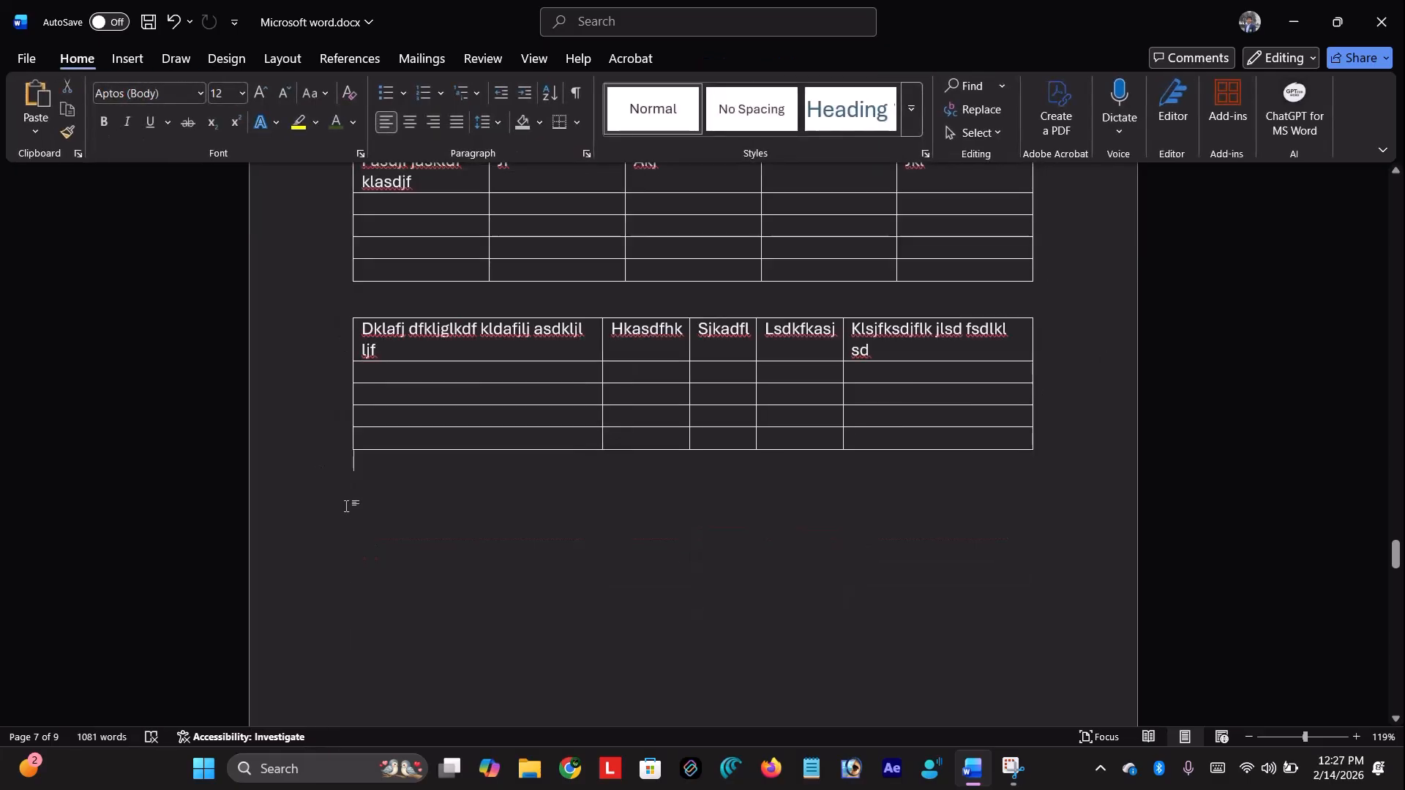
click(148, 58)
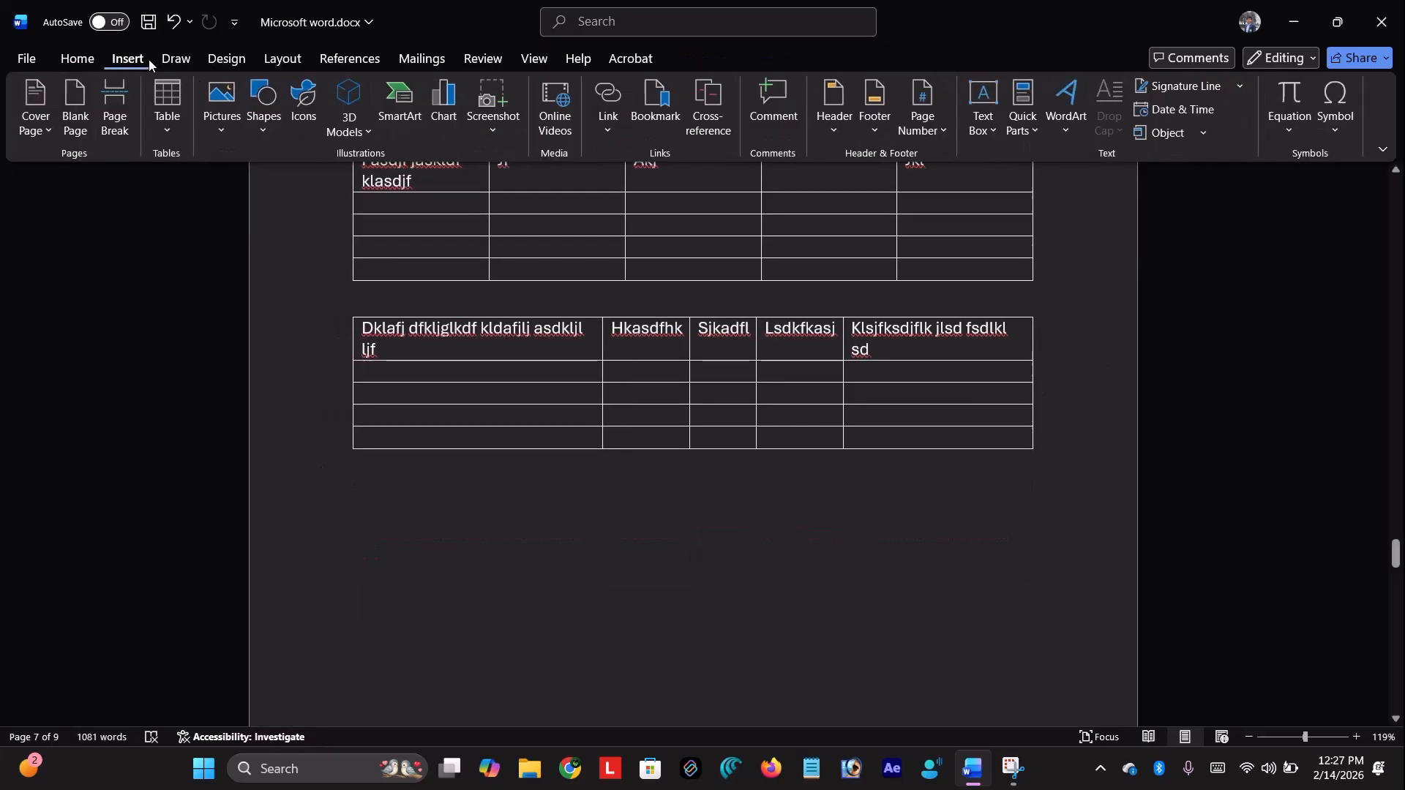
click(169, 125)
click(220, 341)
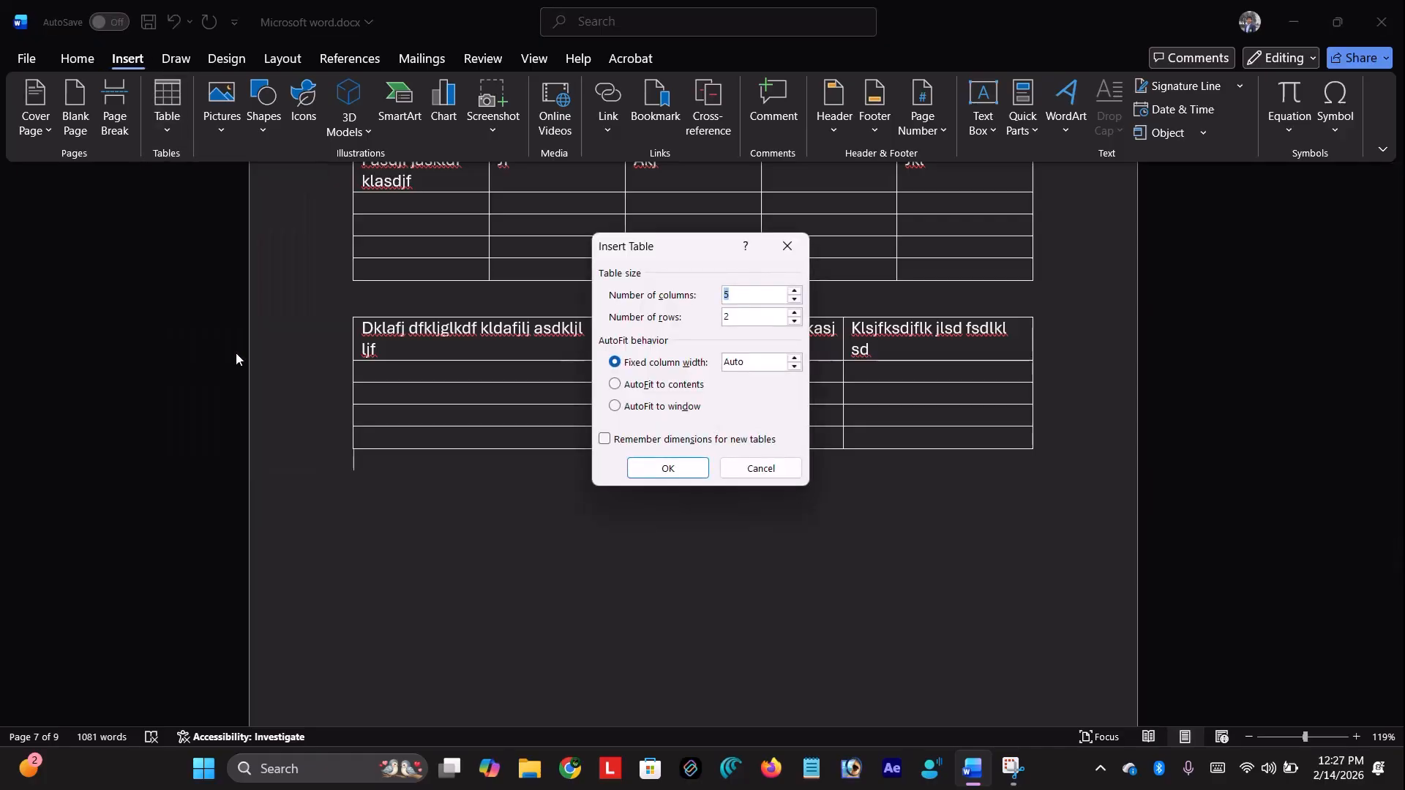
key(Tab)
key(BackSpace)
text(5)
click(679, 415)
click(681, 471)
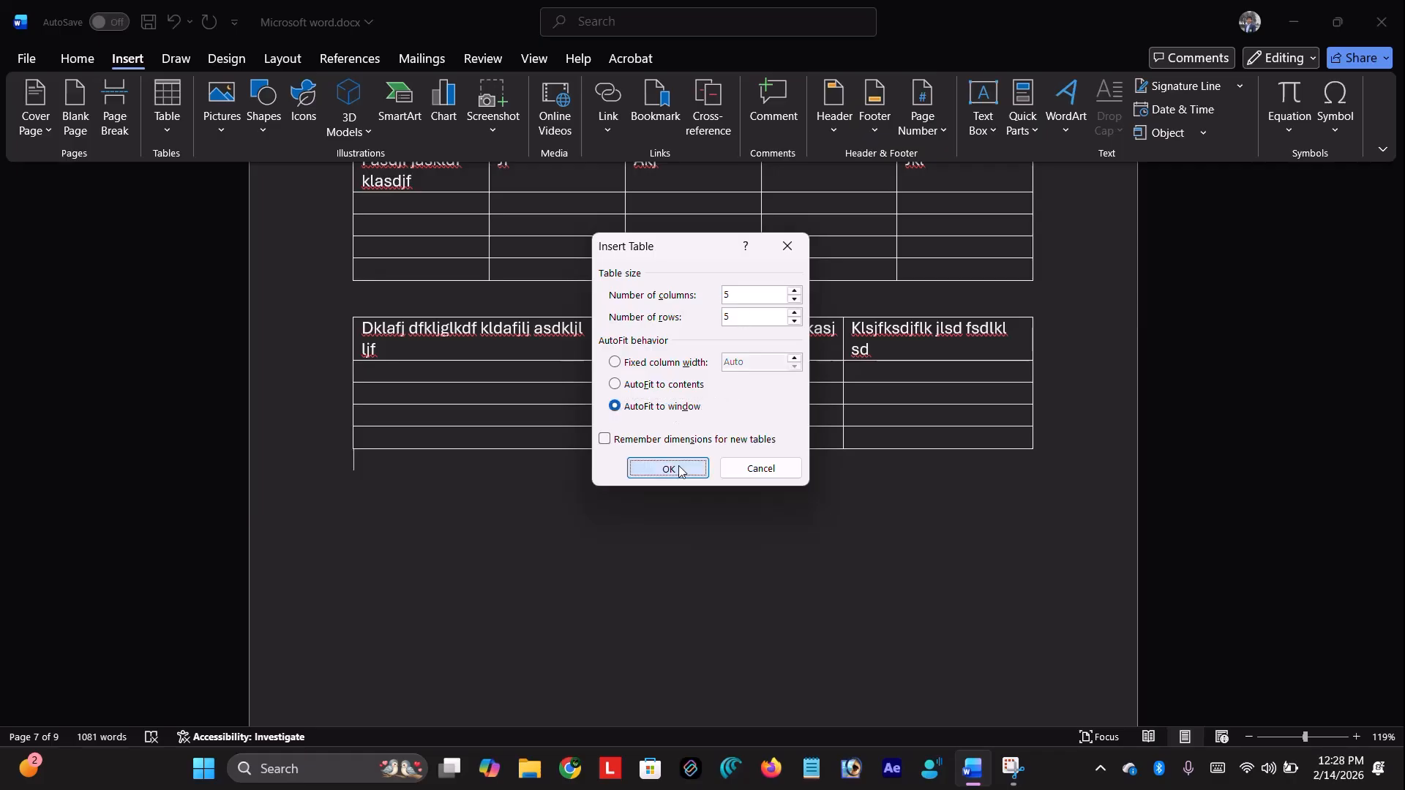
click(679, 470)
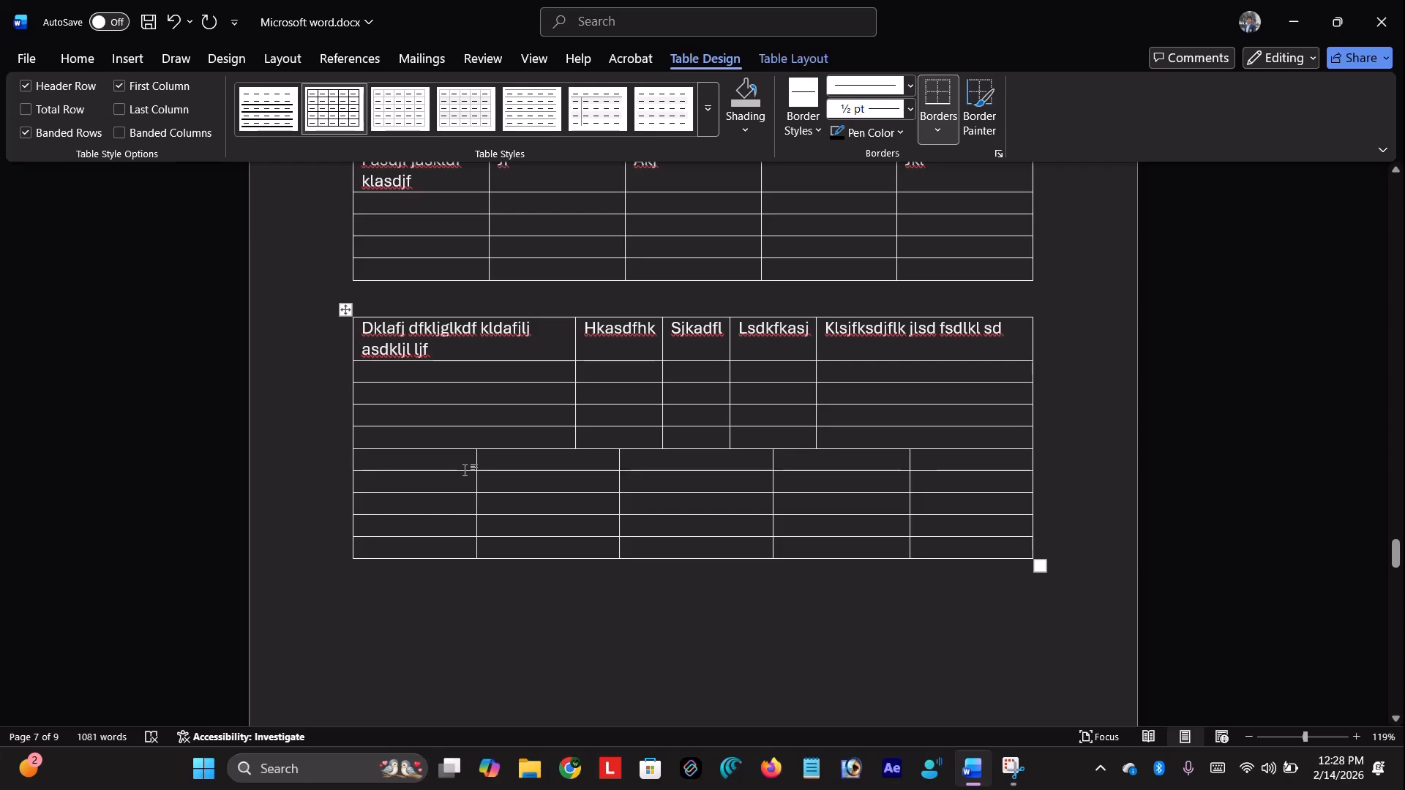
Undo the added table with Ctrl+Z and place the cursor below the second table
mouse_move(344, 466)
click(353, 465)
click(408, 649)
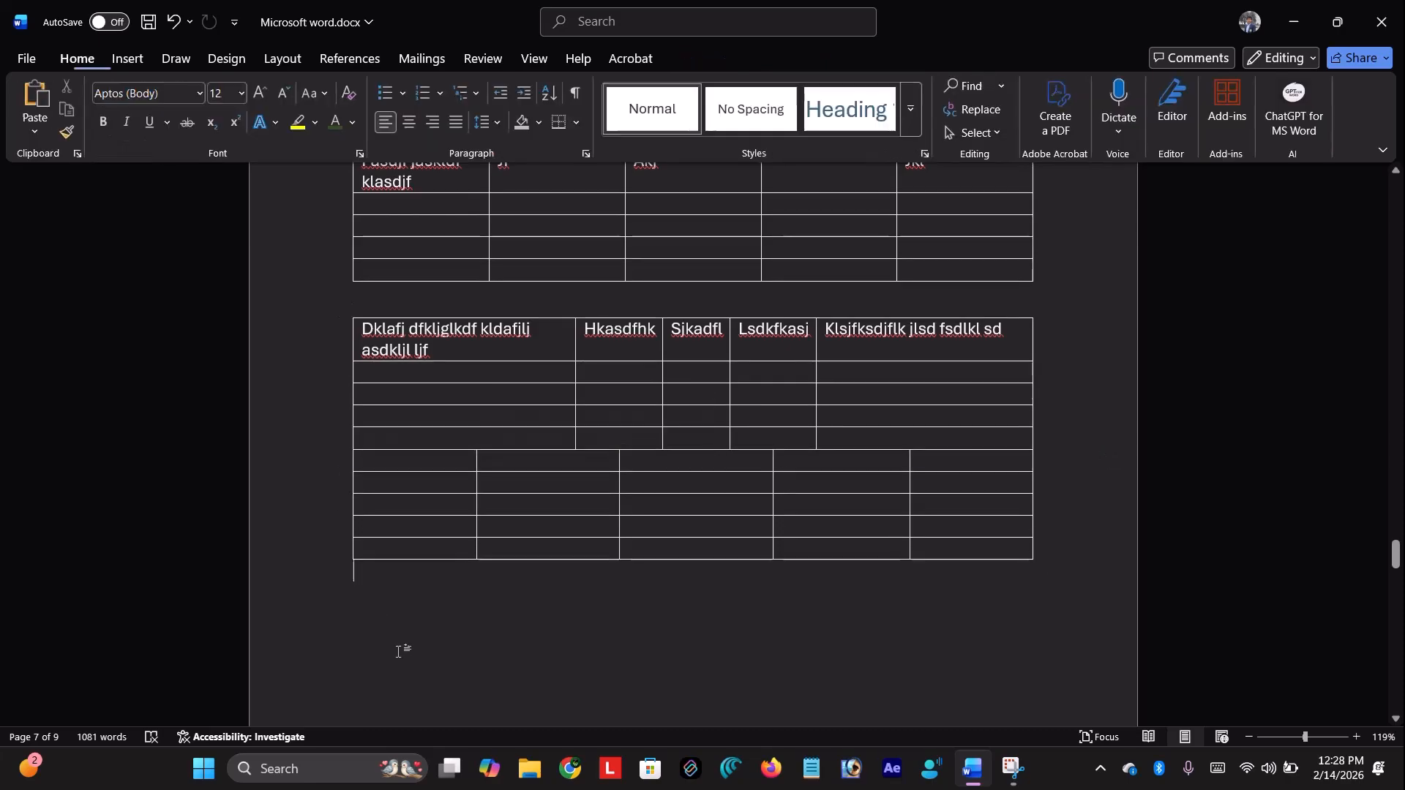
key(ctrl+z)
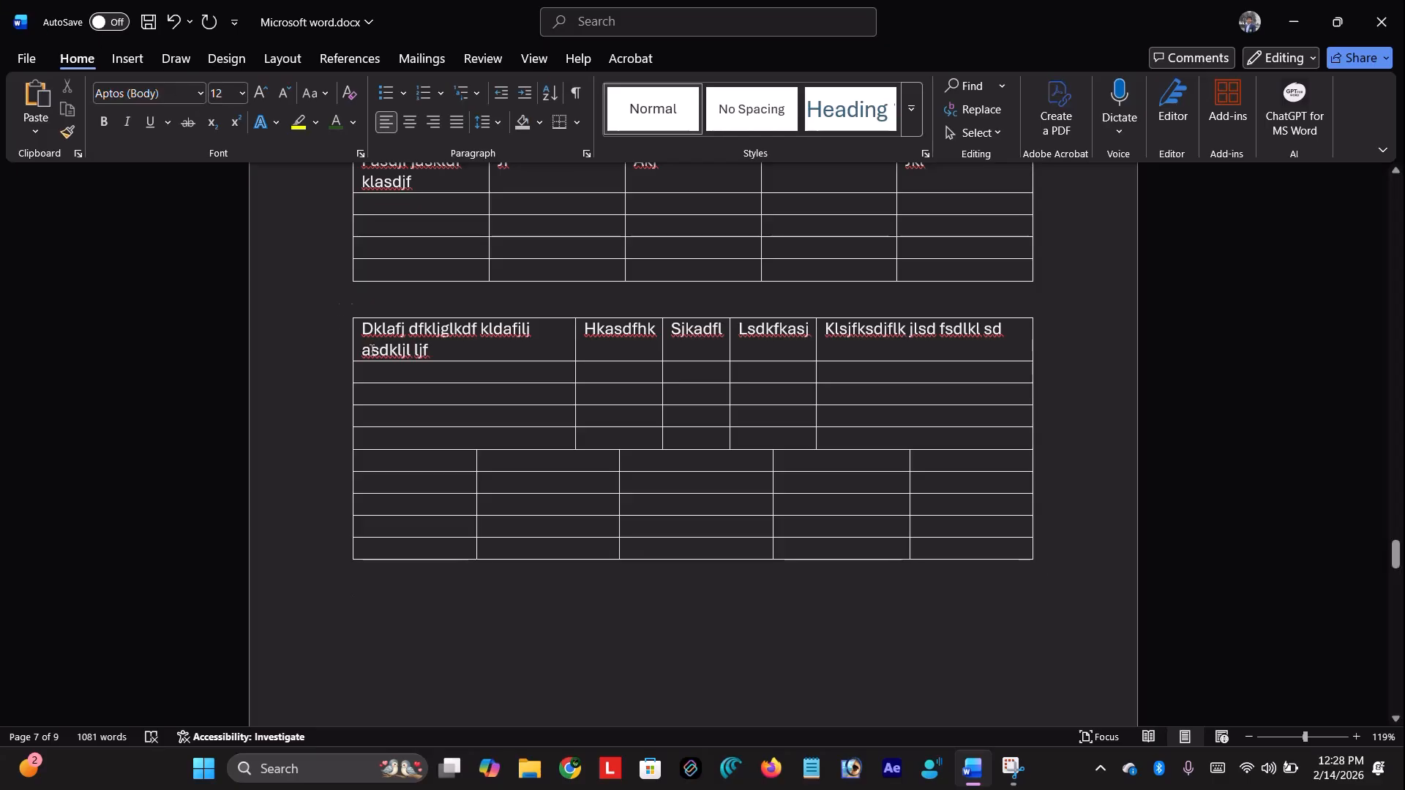
key(ctrl+z)
key(ctrl+z)
key(ctrl+z)
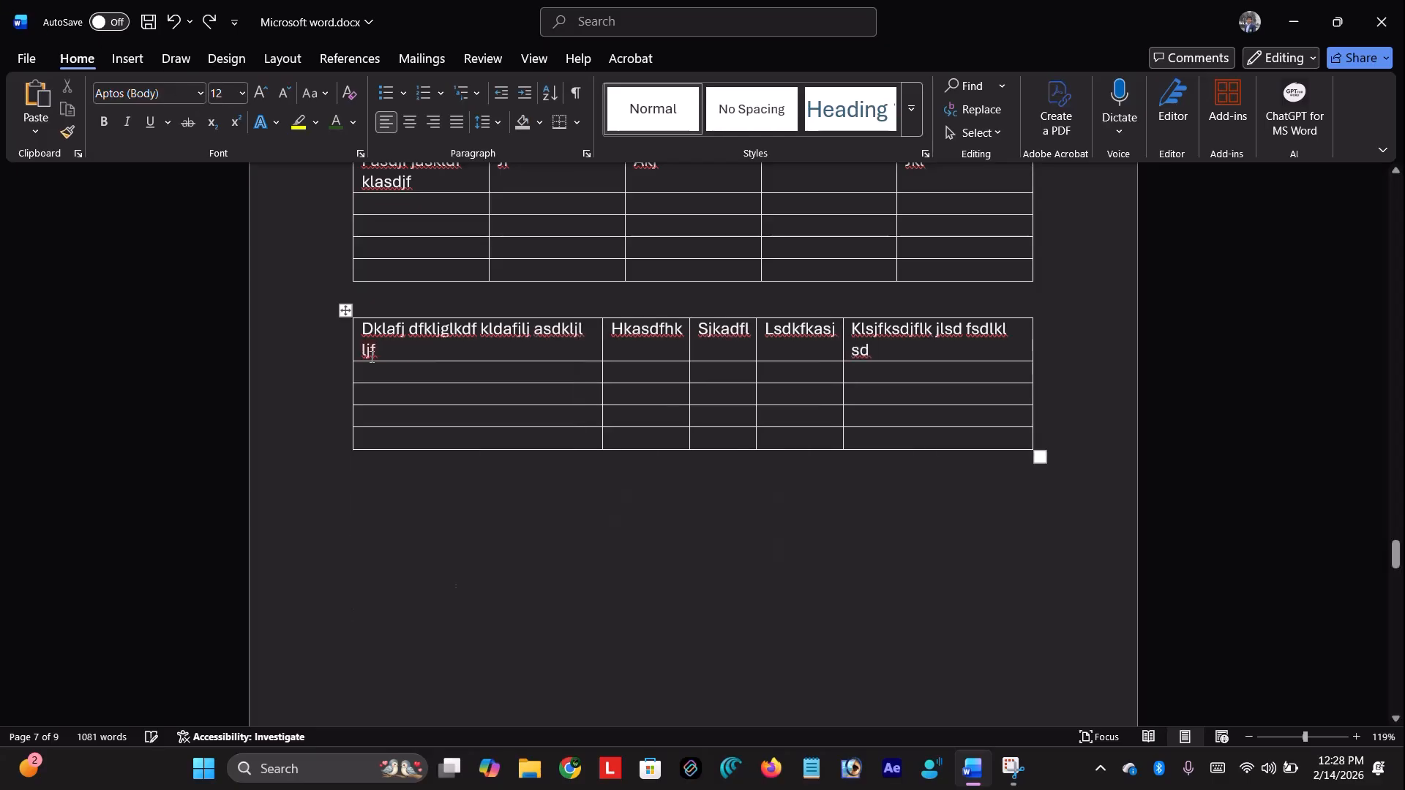
click(356, 581)
Insert a five-column, five-row AutoFit-to-window table below the second table
key(Return)
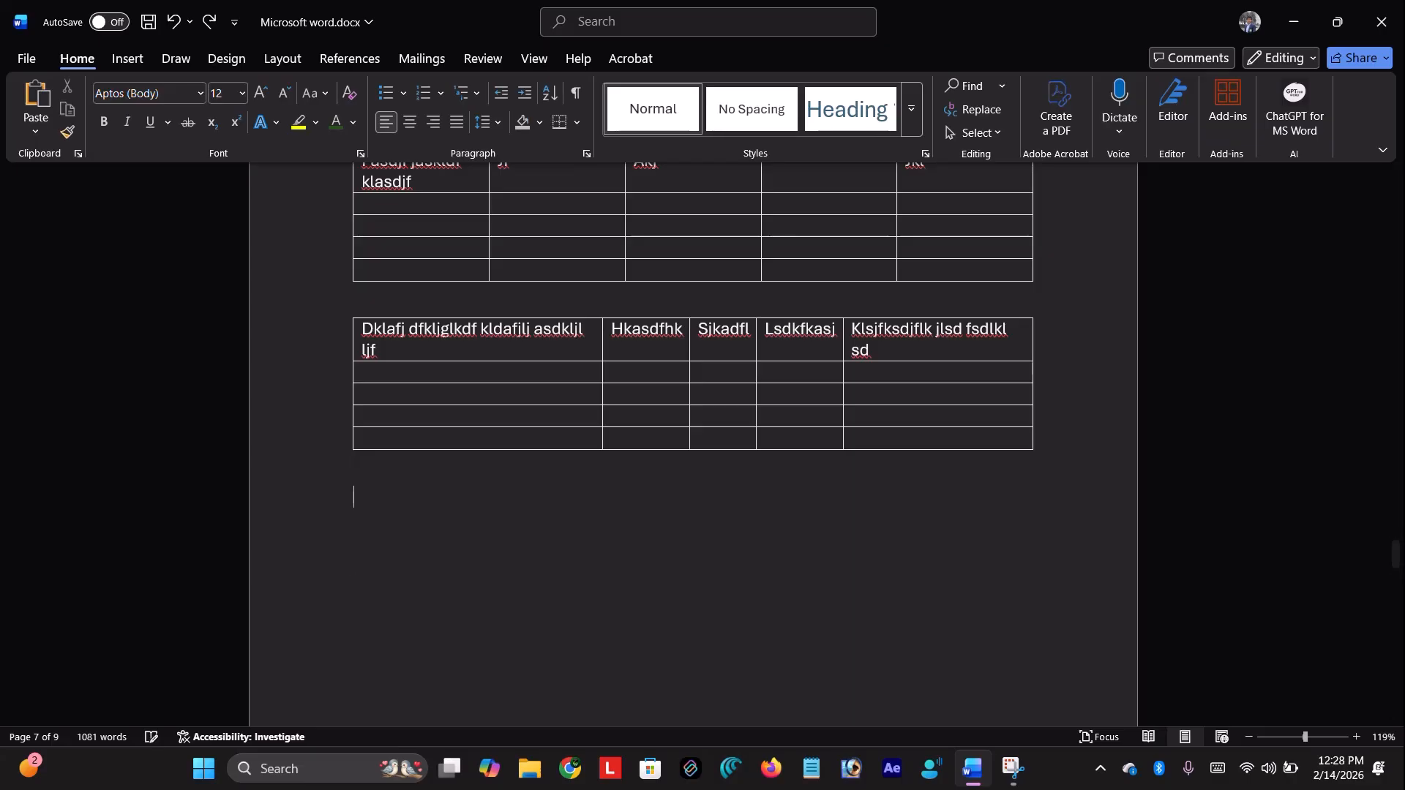
click(146, 56)
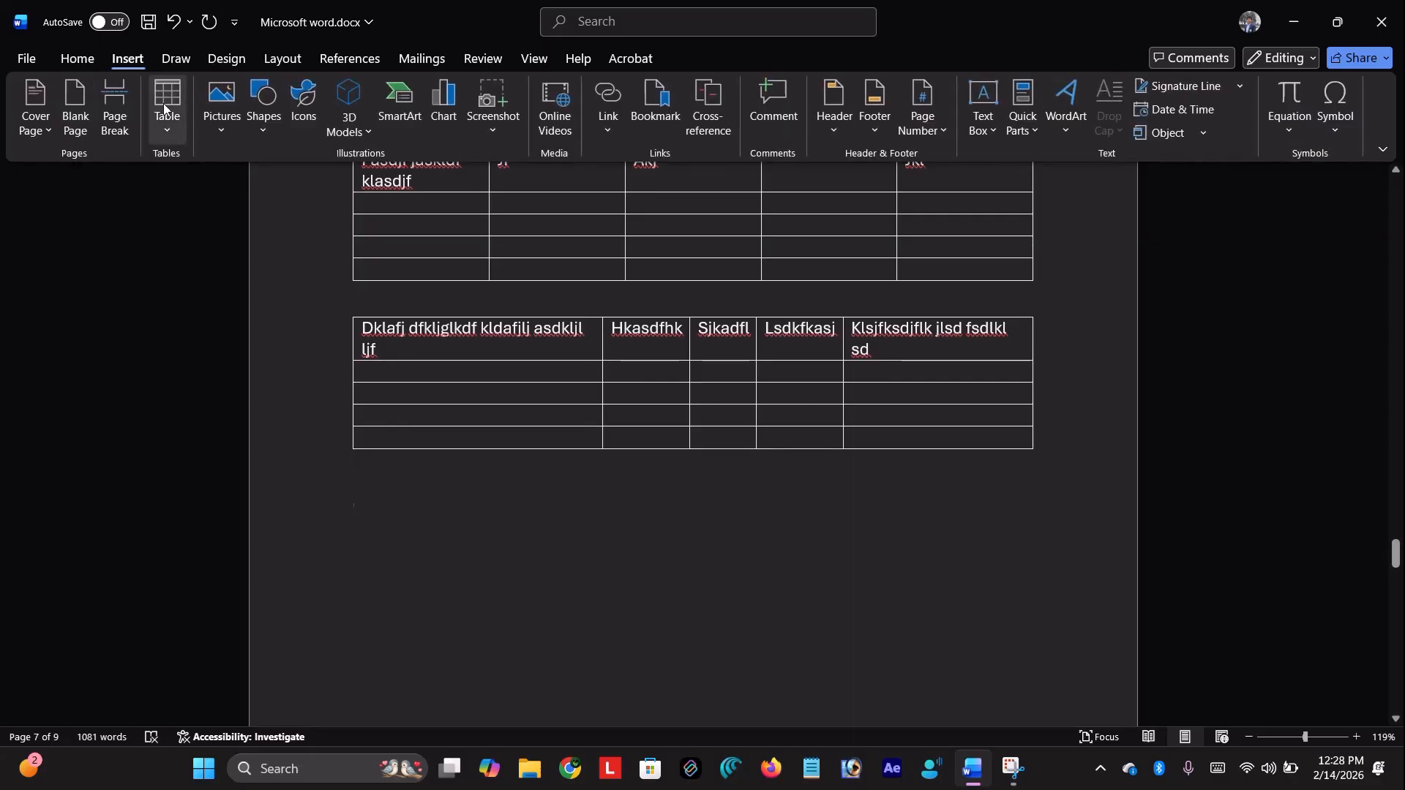
click(169, 129)
click(212, 344)
click(693, 407)
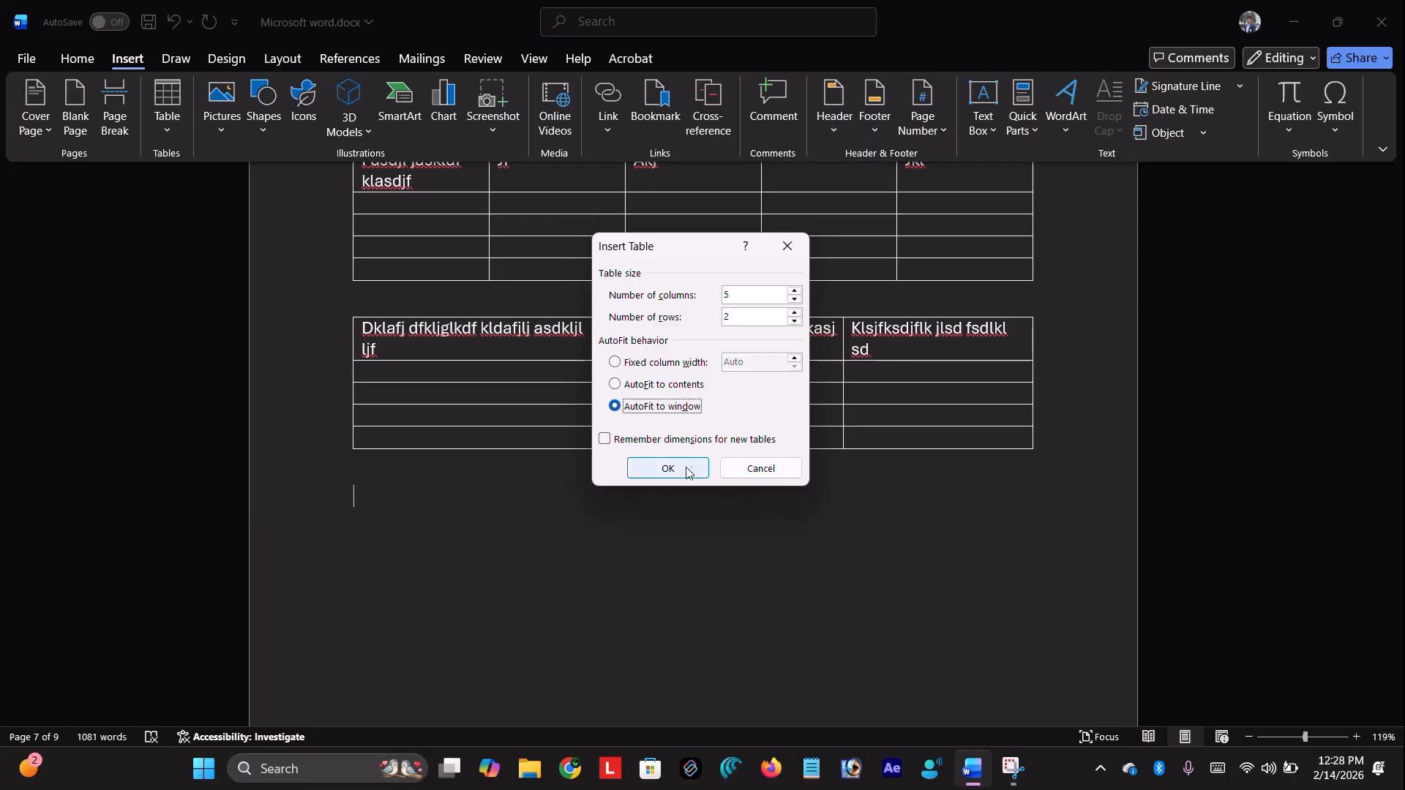
click(755, 320)
key(BackSpace)
text(5)
key(Return)
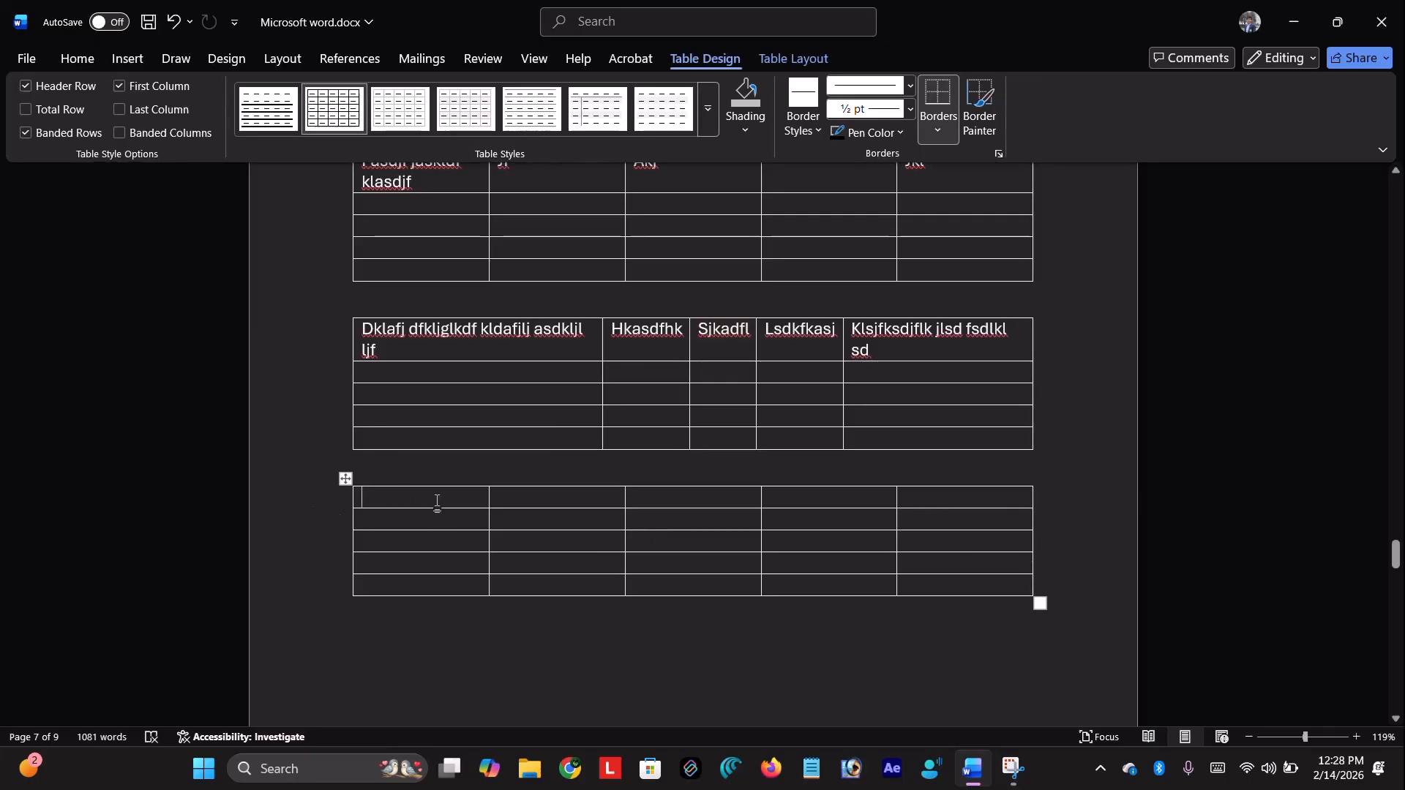
Fill all five header cells, then narrow the second column and widen the third
text(Lldfj dsfjglksdfjg)
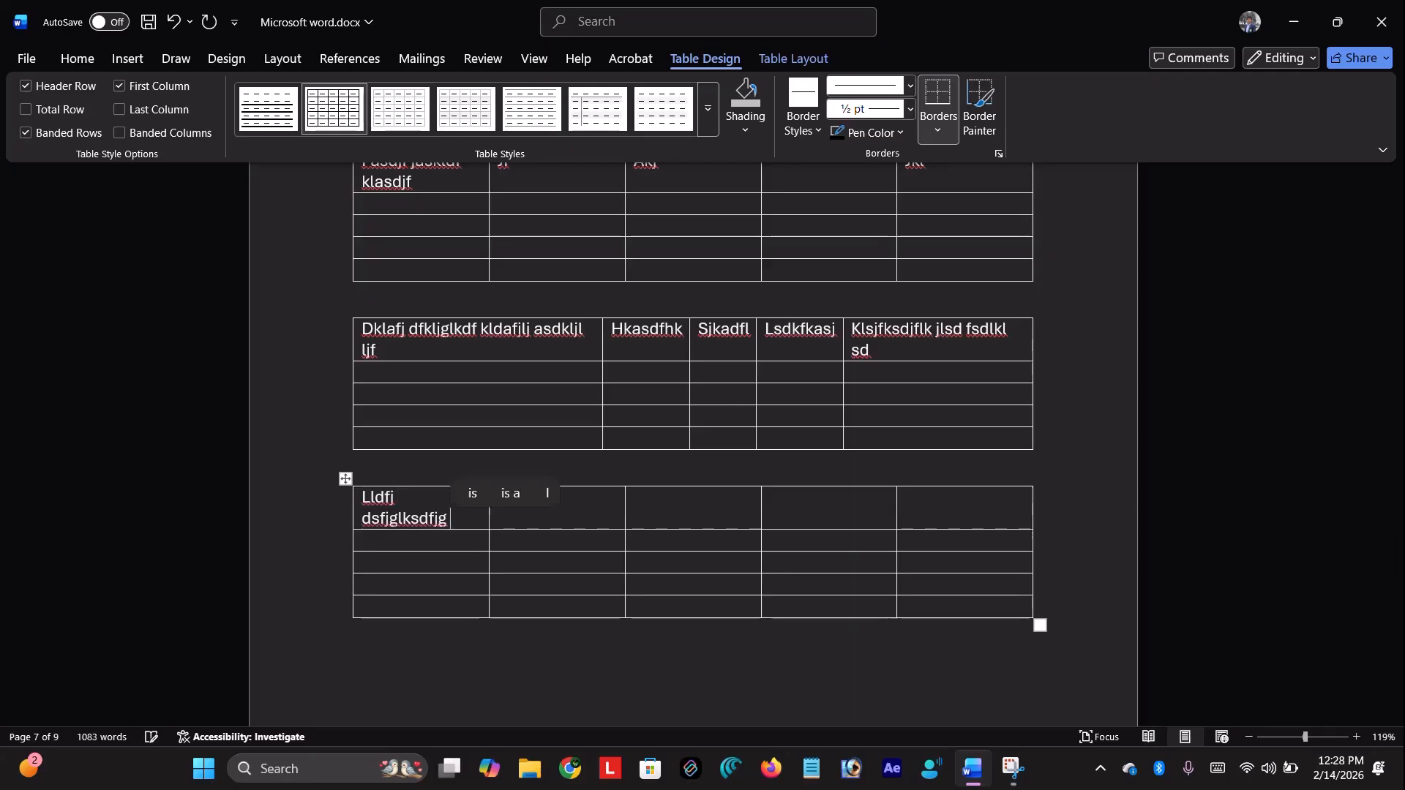
text( klajklasf)
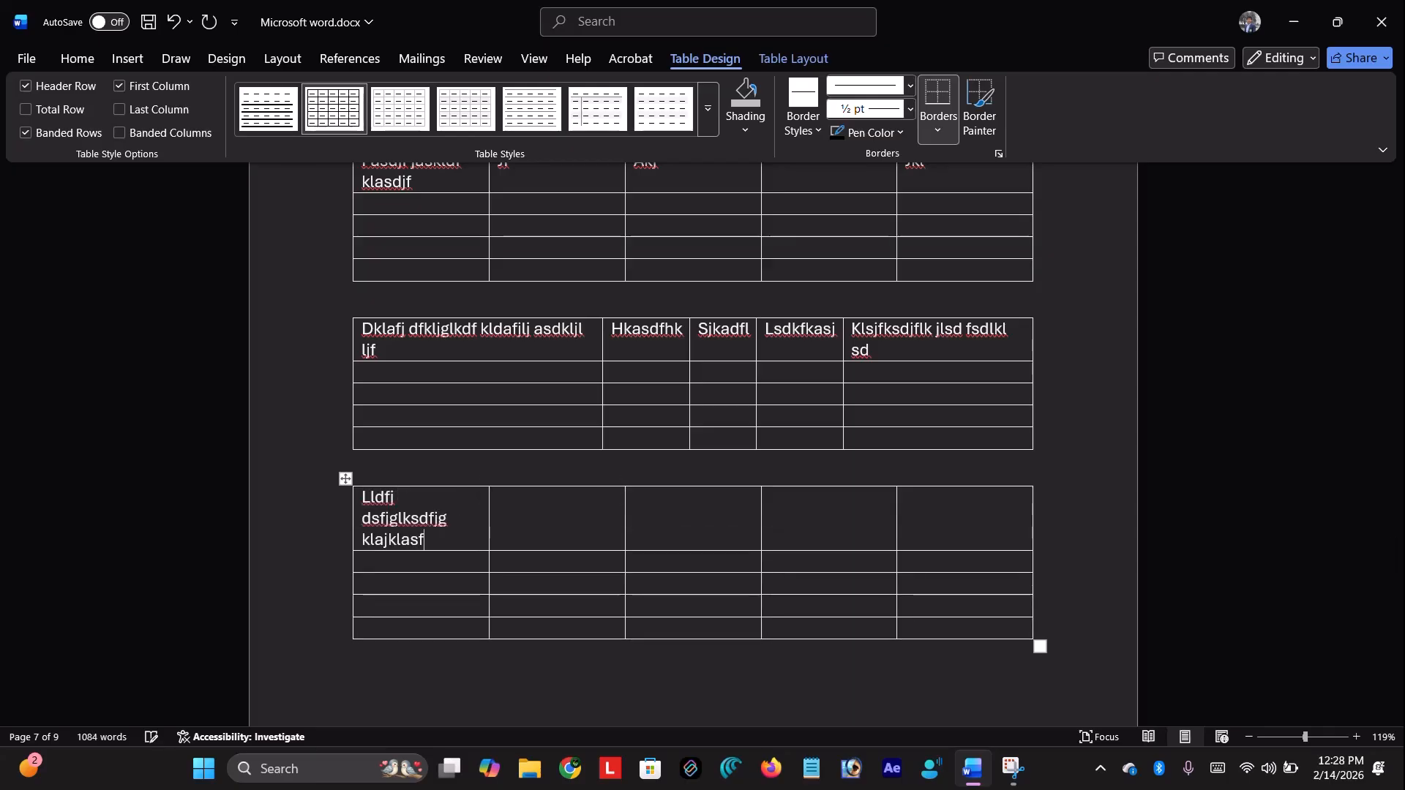
key(Tab)
text(sdkajfl;)
key(Tab)
text(kldlkasdjf)
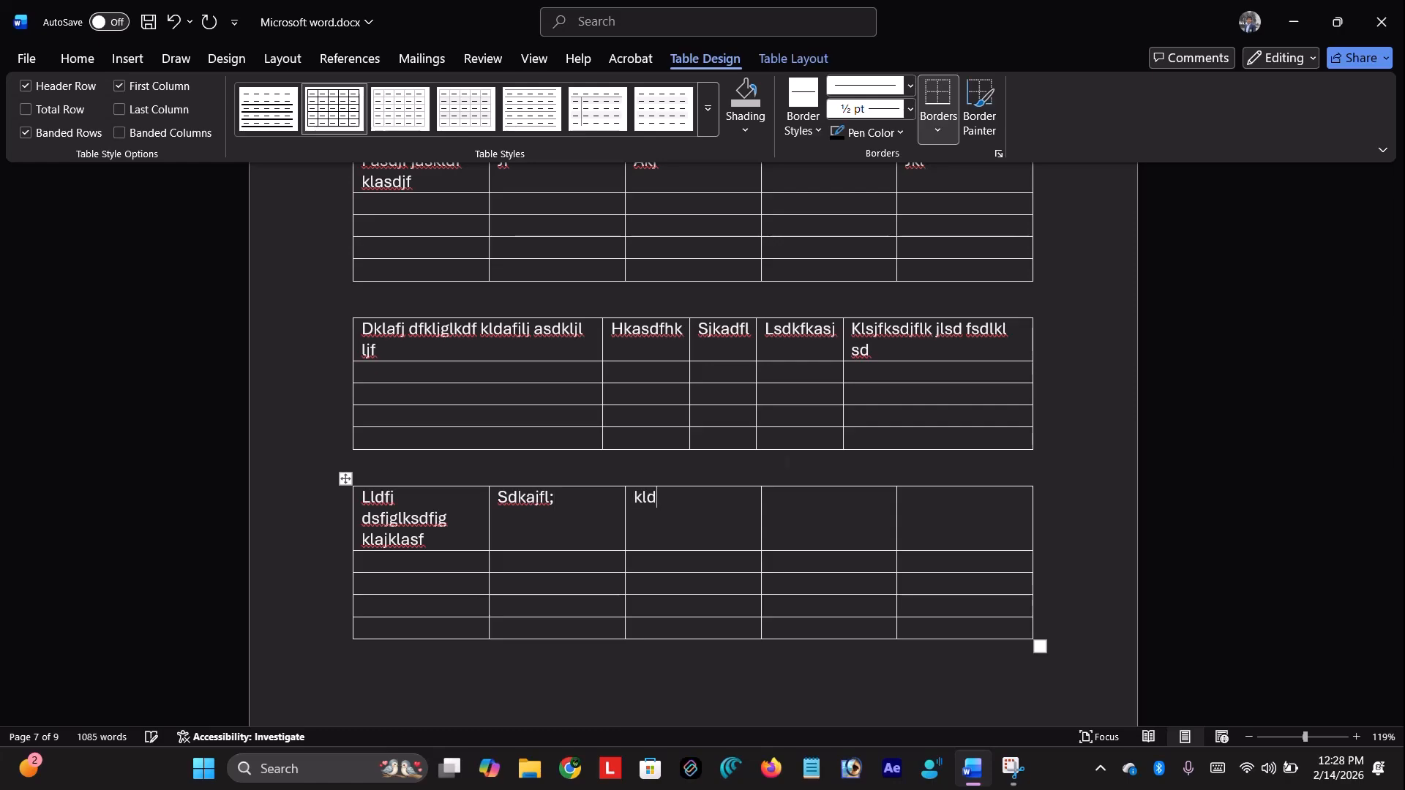
key(Tab)
text(klsdajlf;jk)
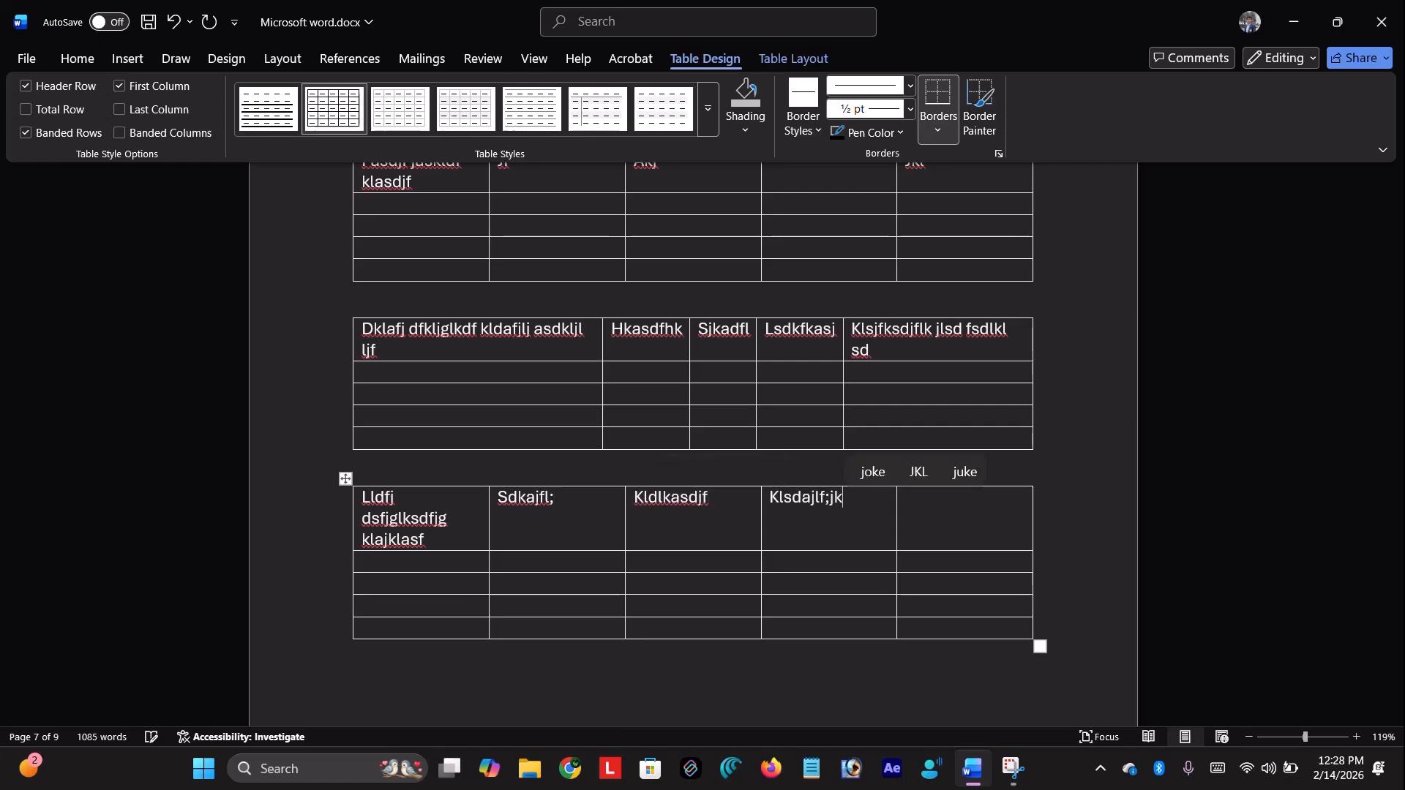
key(Tab)
text(asdkfjklasd)
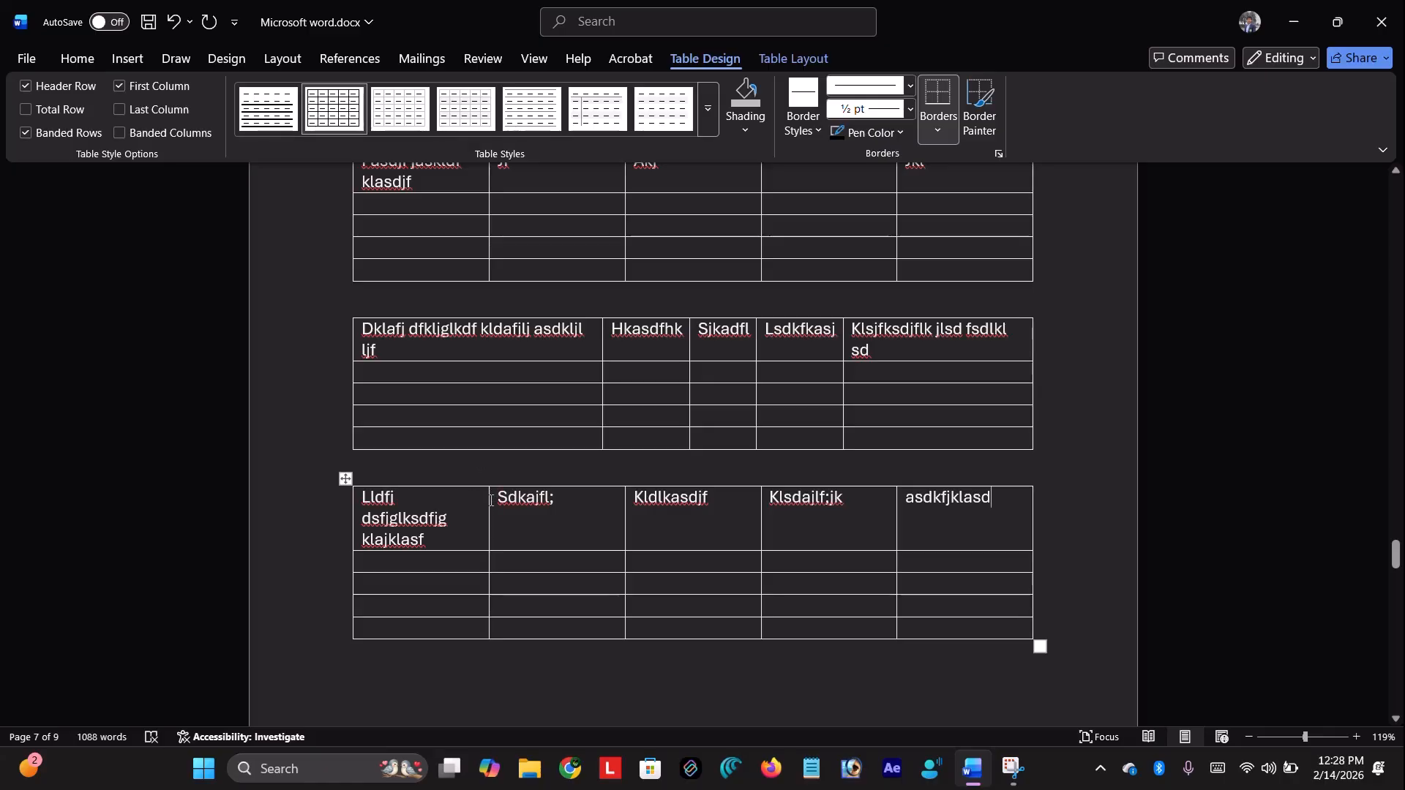
mouse_move(491, 500)
mouse_down()
mouse_move(435, 500)
mouse_move(543, 501)
mouse_move(469, 500)
mouse_up()
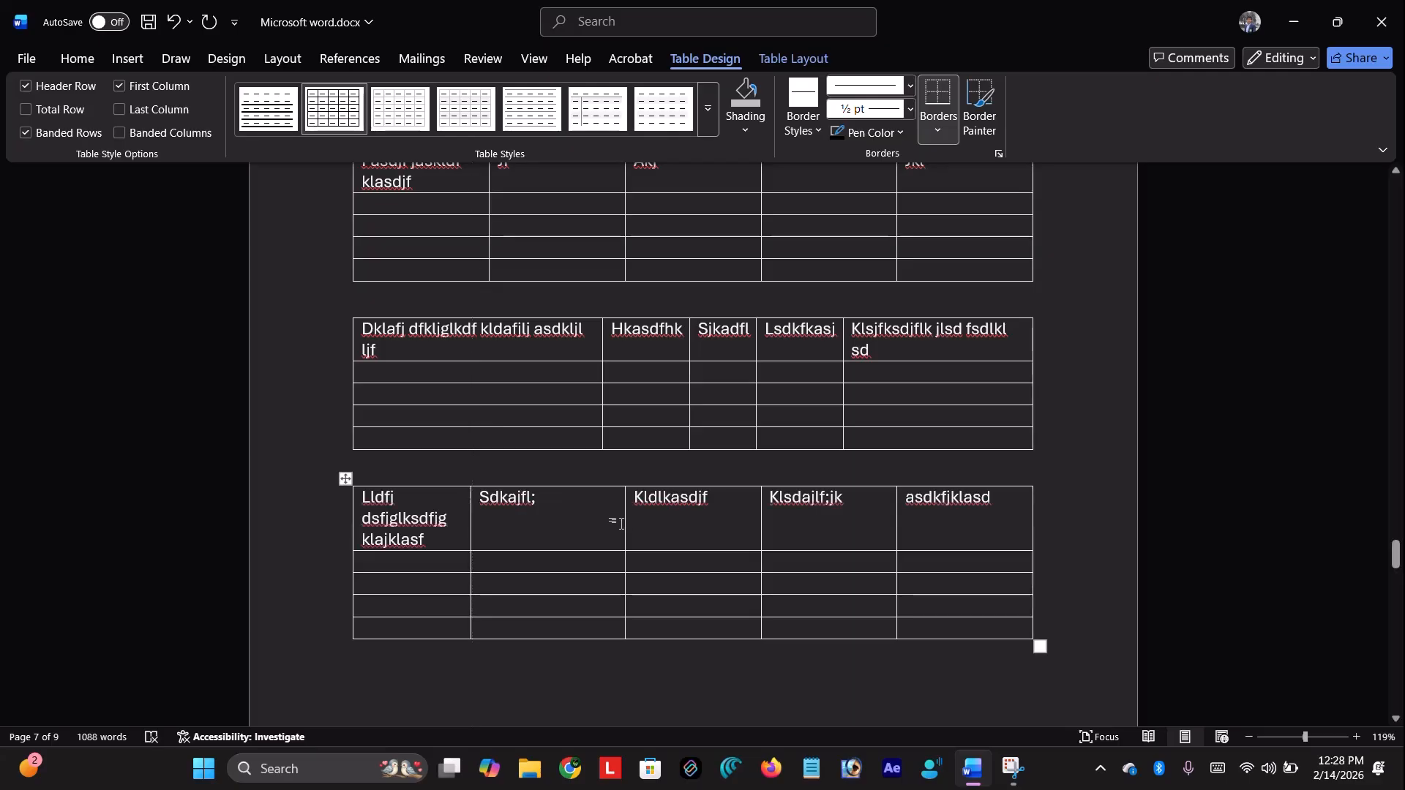
drag(626, 522, 452, 549)
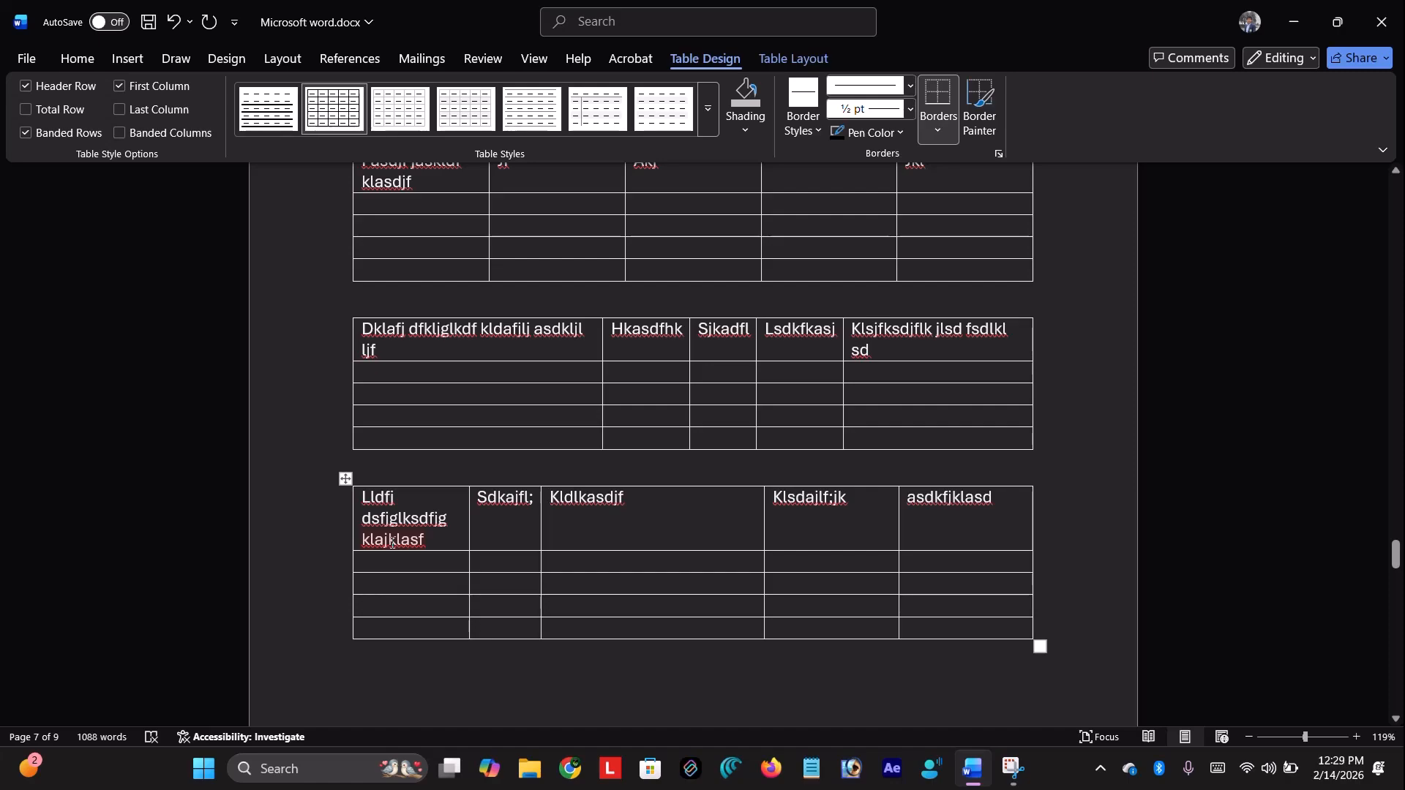
Cancel the Insert Table dialog and draw a table outline below the third table with Draw Table
click(143, 54)
click(167, 110)
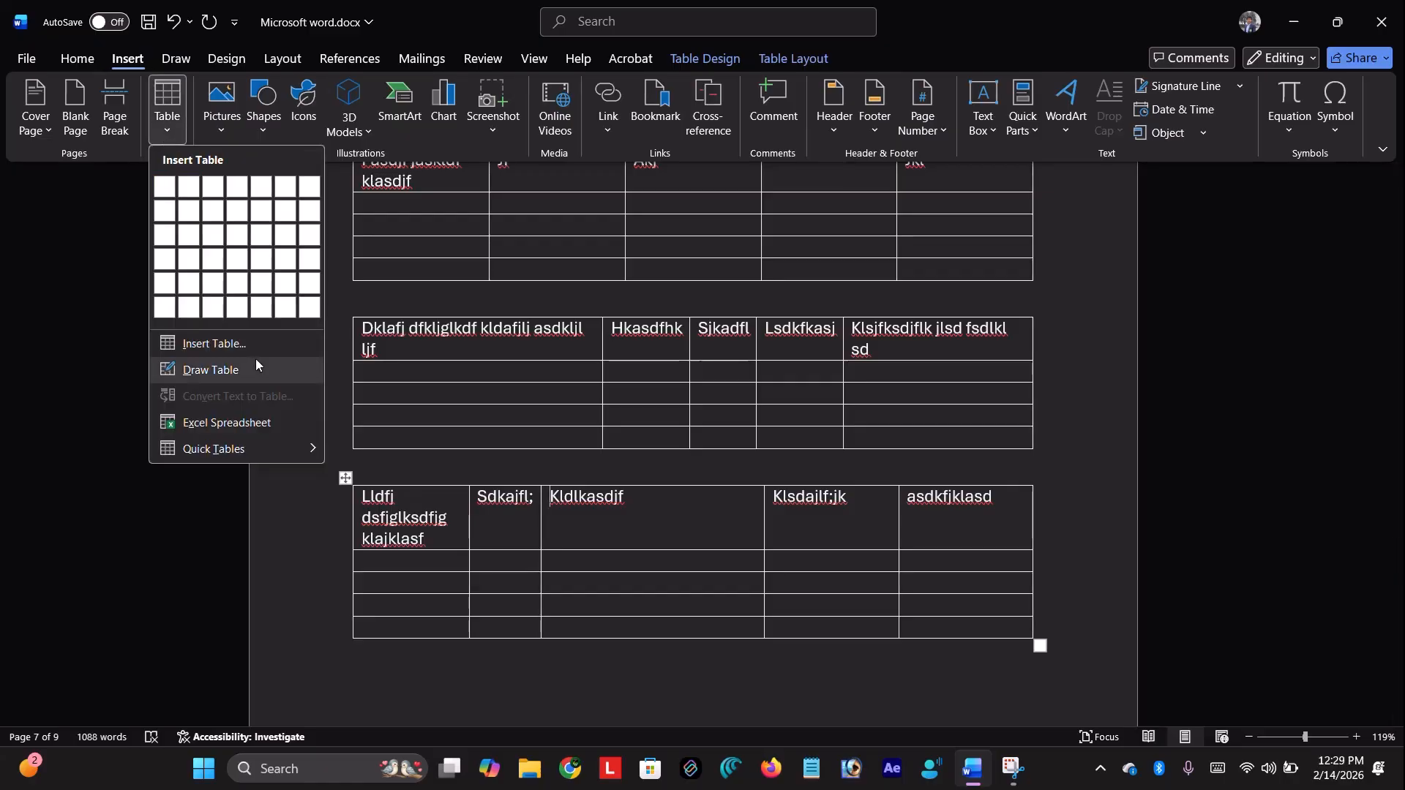
click(263, 341)
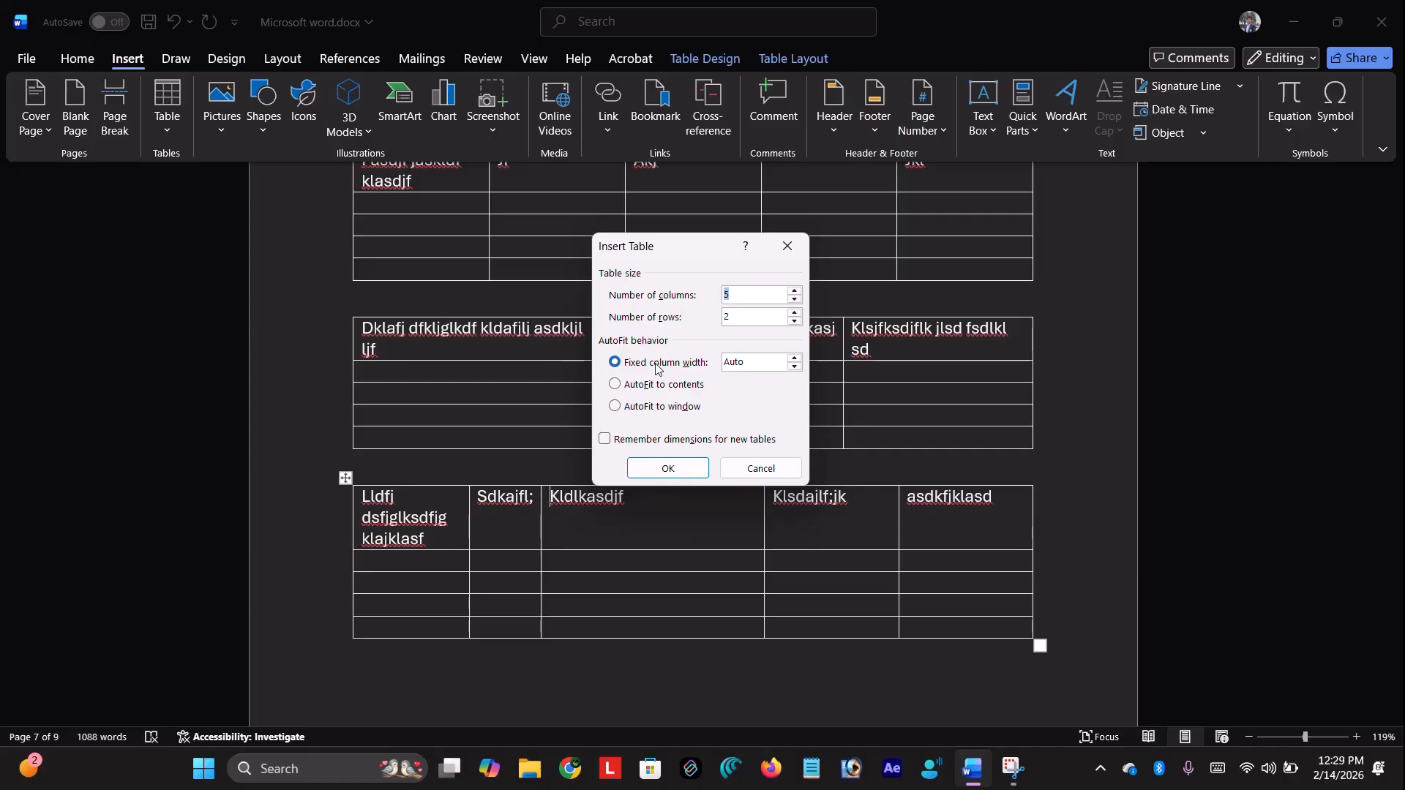
click(787, 246)
click(167, 134)
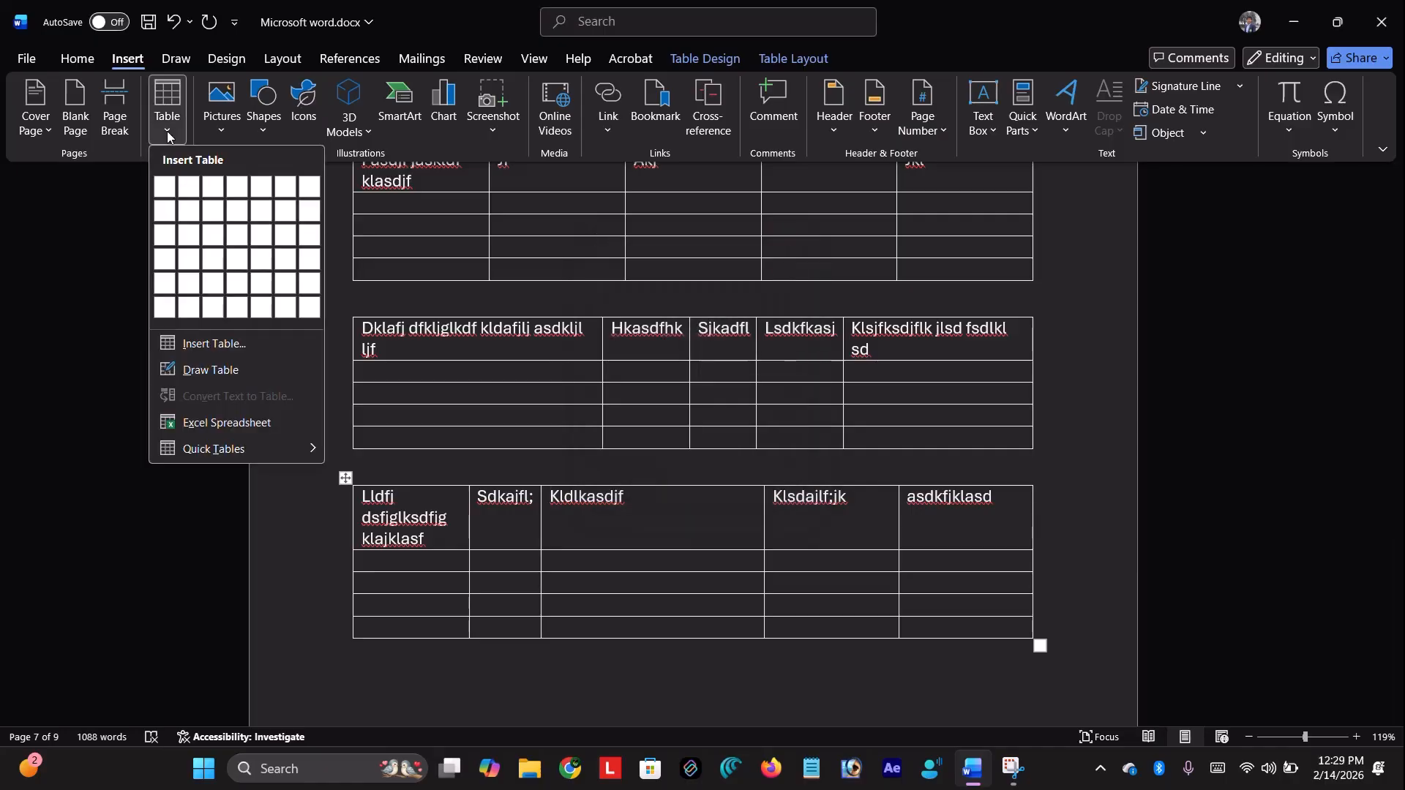
click(223, 377)
scroll(511, 351, down, 4)
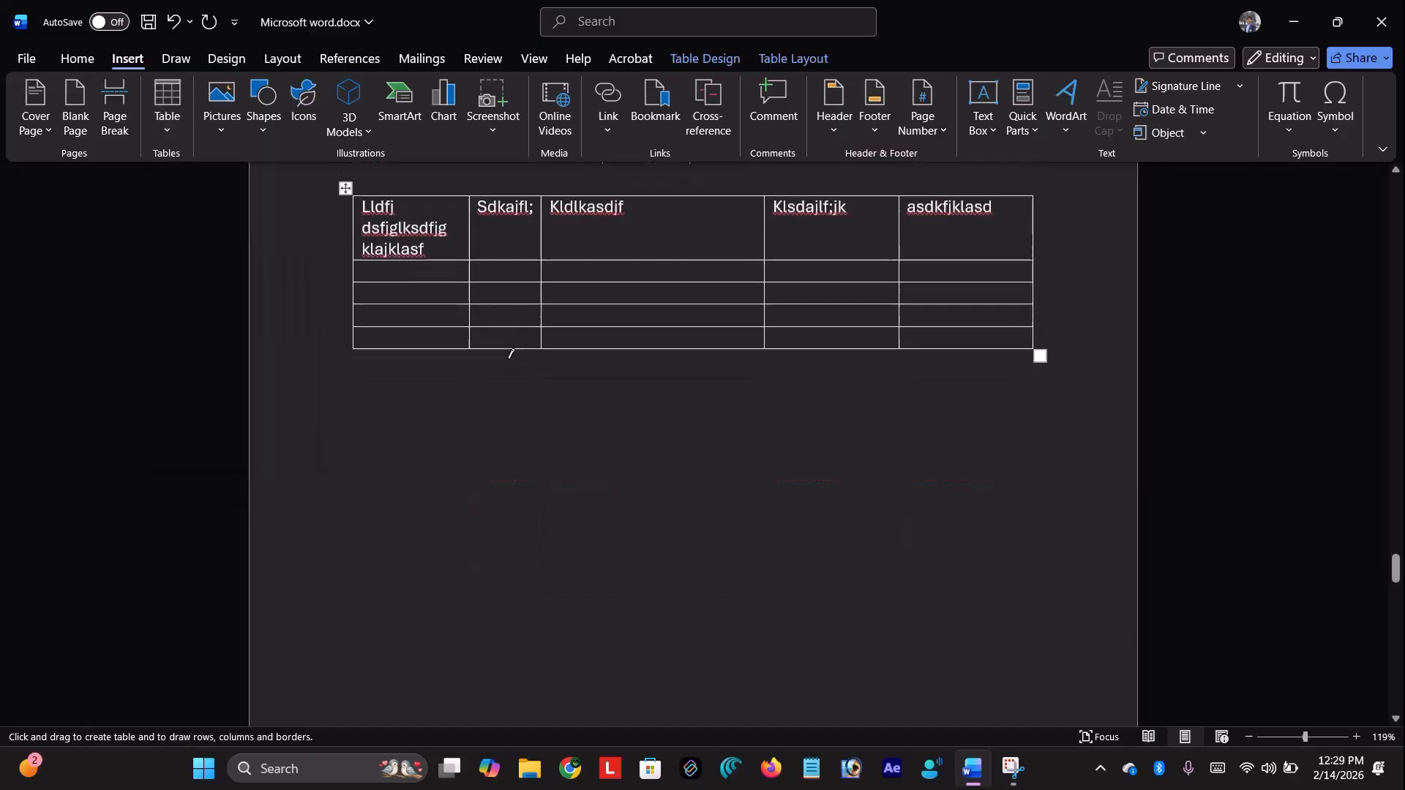
mouse_move(345, 389)
mouse_down()
mouse_move(413, 585)
mouse_move(849, 583)
mouse_move(1056, 648)
mouse_move(1044, 633)
mouse_up()
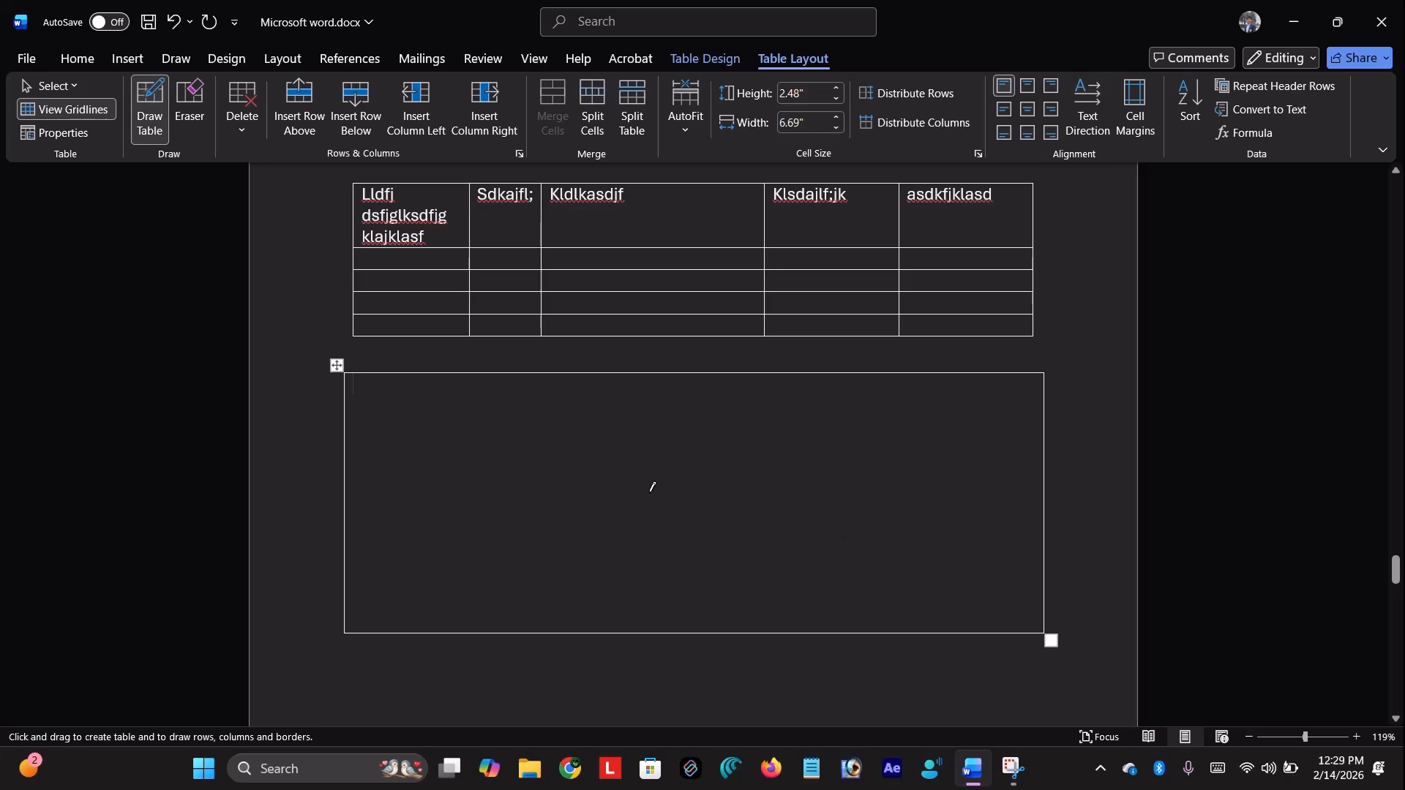
text(g)
key(BackSpace)
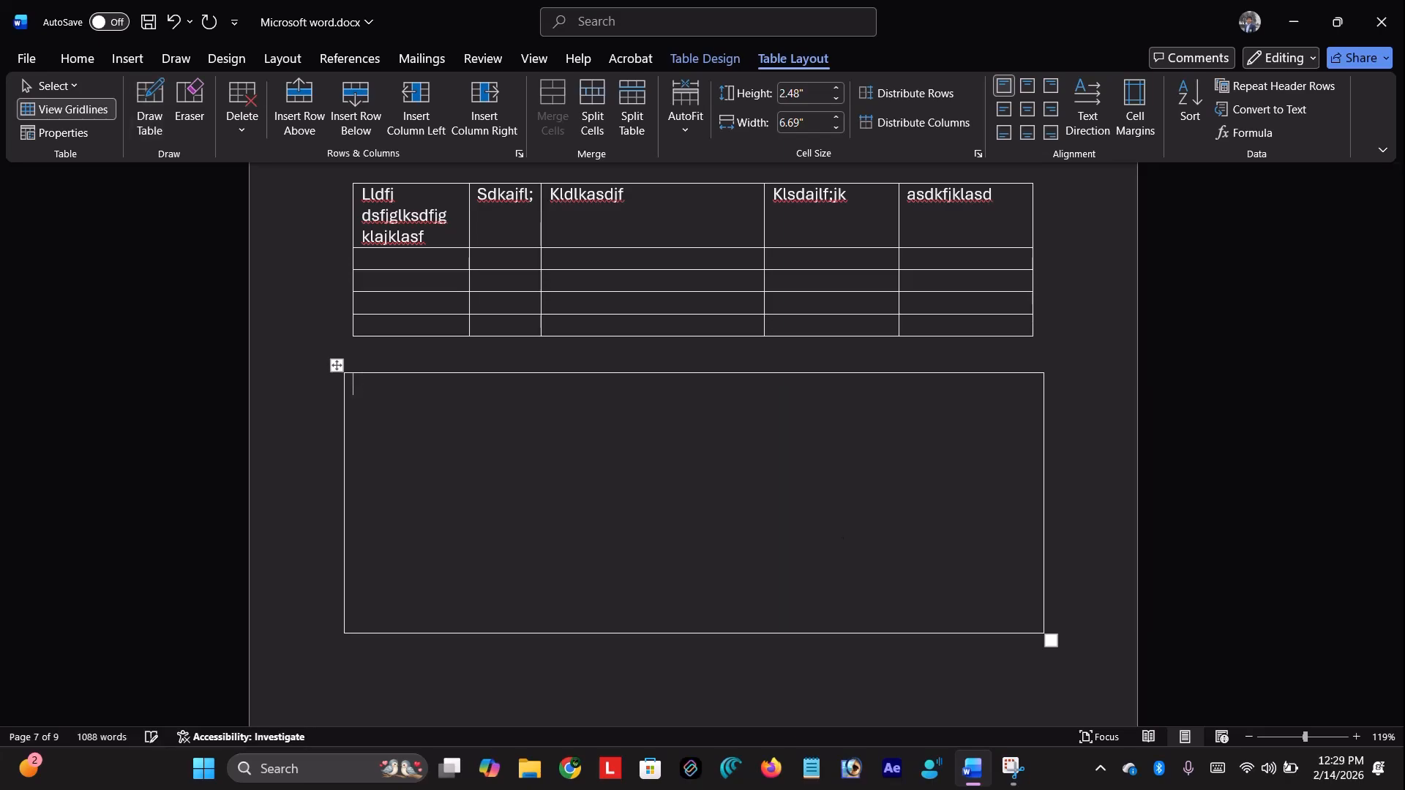
Draw six vertical dividers to split the drawn table into seven columns
click(157, 114)
drag(426, 373, 423, 589)
drag(534, 373, 539, 572)
mouse_move(613, 376)
mouse_down()
mouse_move(633, 548)
mouse_move(615, 609)
mouse_move(601, 607)
mouse_up()
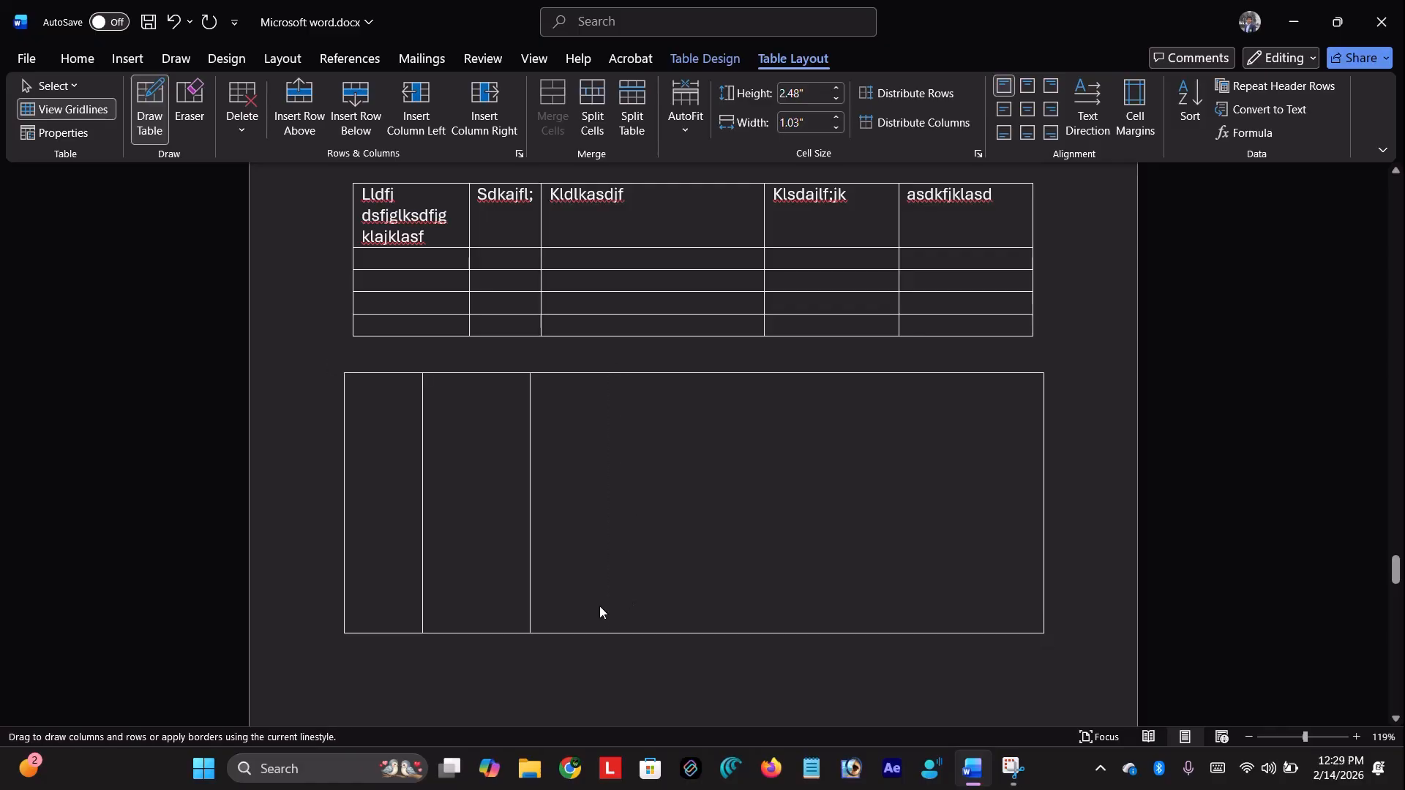
drag(770, 375, 773, 611)
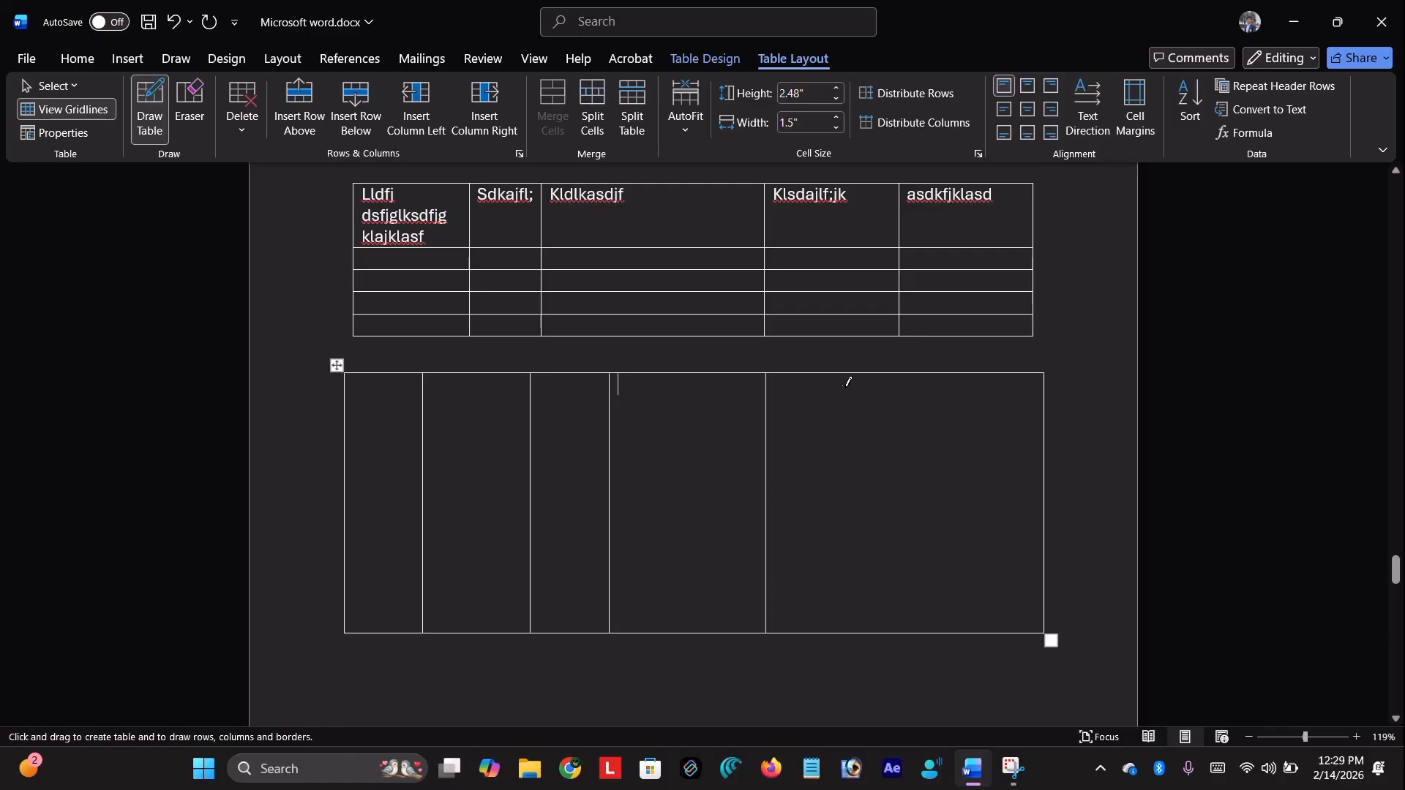
drag(898, 372, 909, 585)
drag(999, 593, 991, 637)
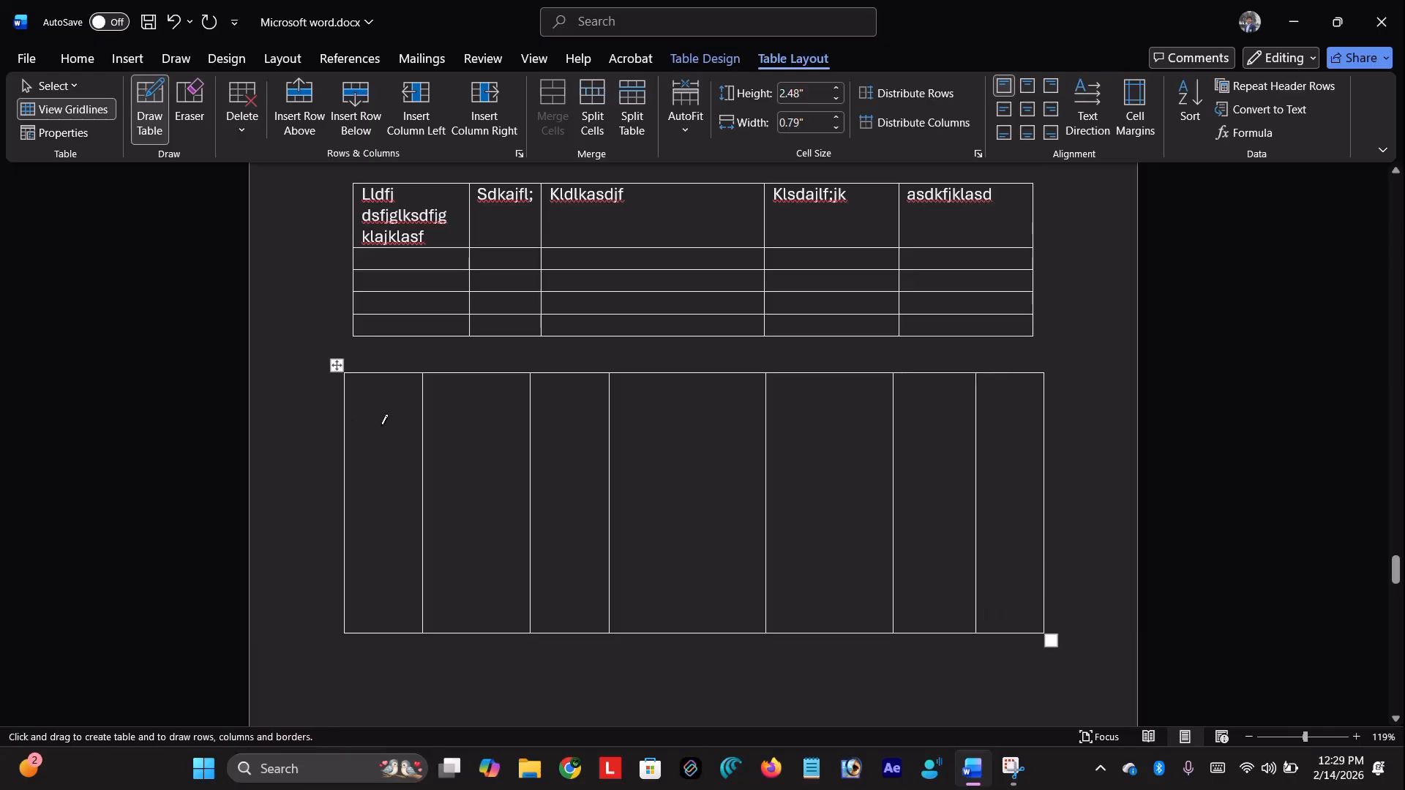
Type Ygk, Jgjh and hfhgf into the drawn table's first three cells
key(Escape)
text(Ygk)
key(Tab)
text(Jgjh)
key(Tab)
text(hfhgf)
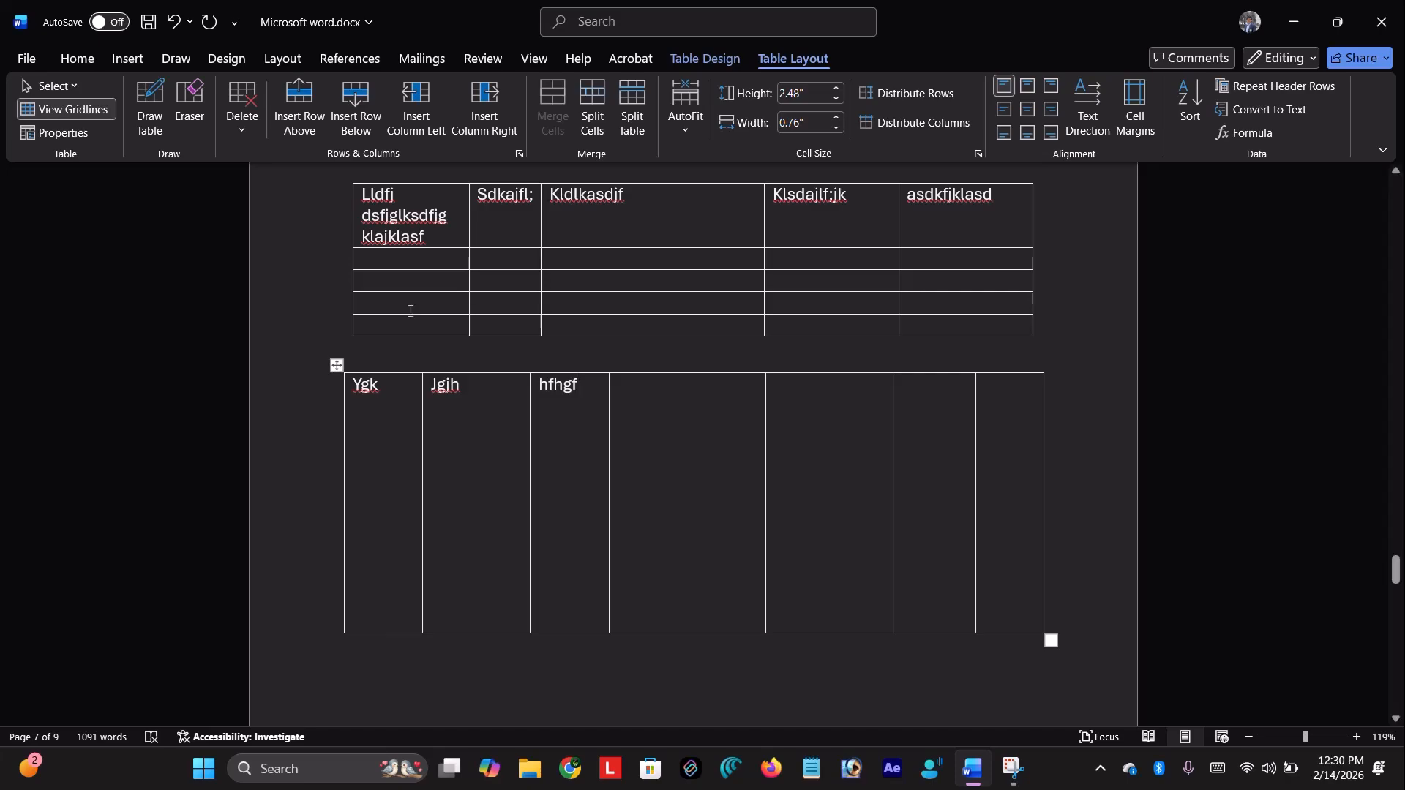
Embed an Excel worksheet in the hand-drawn table, exit it, then delete the whole drawn table
click(140, 58)
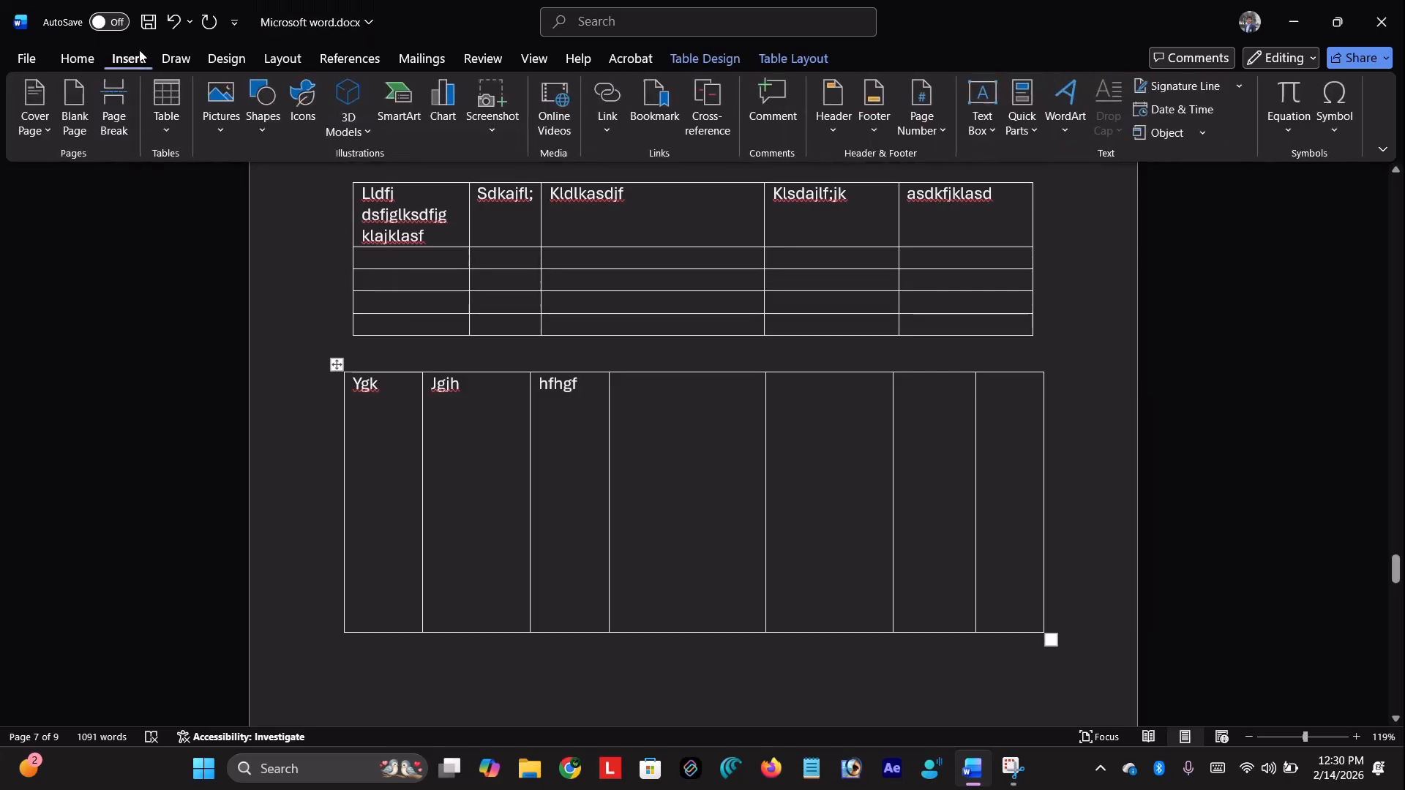
click(167, 110)
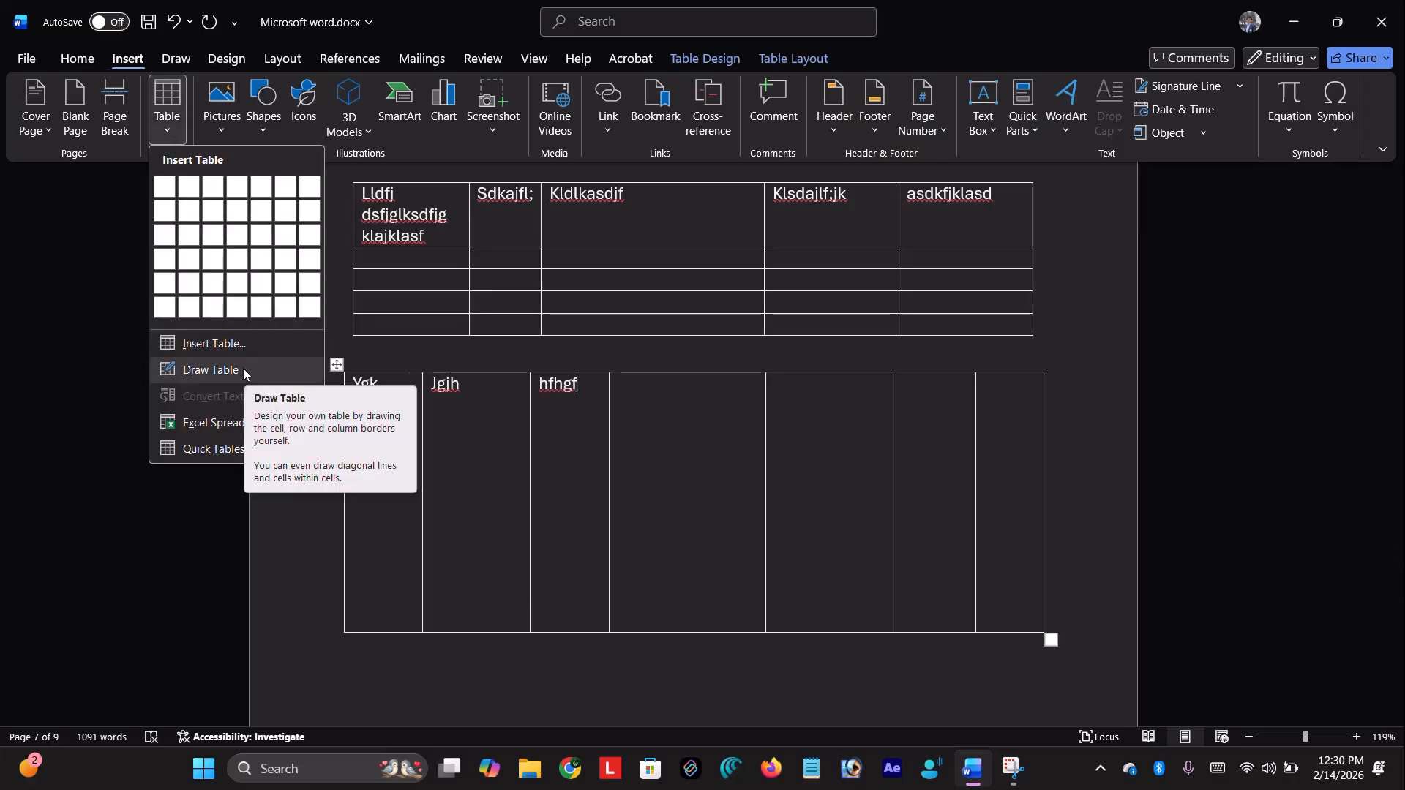
click(204, 417)
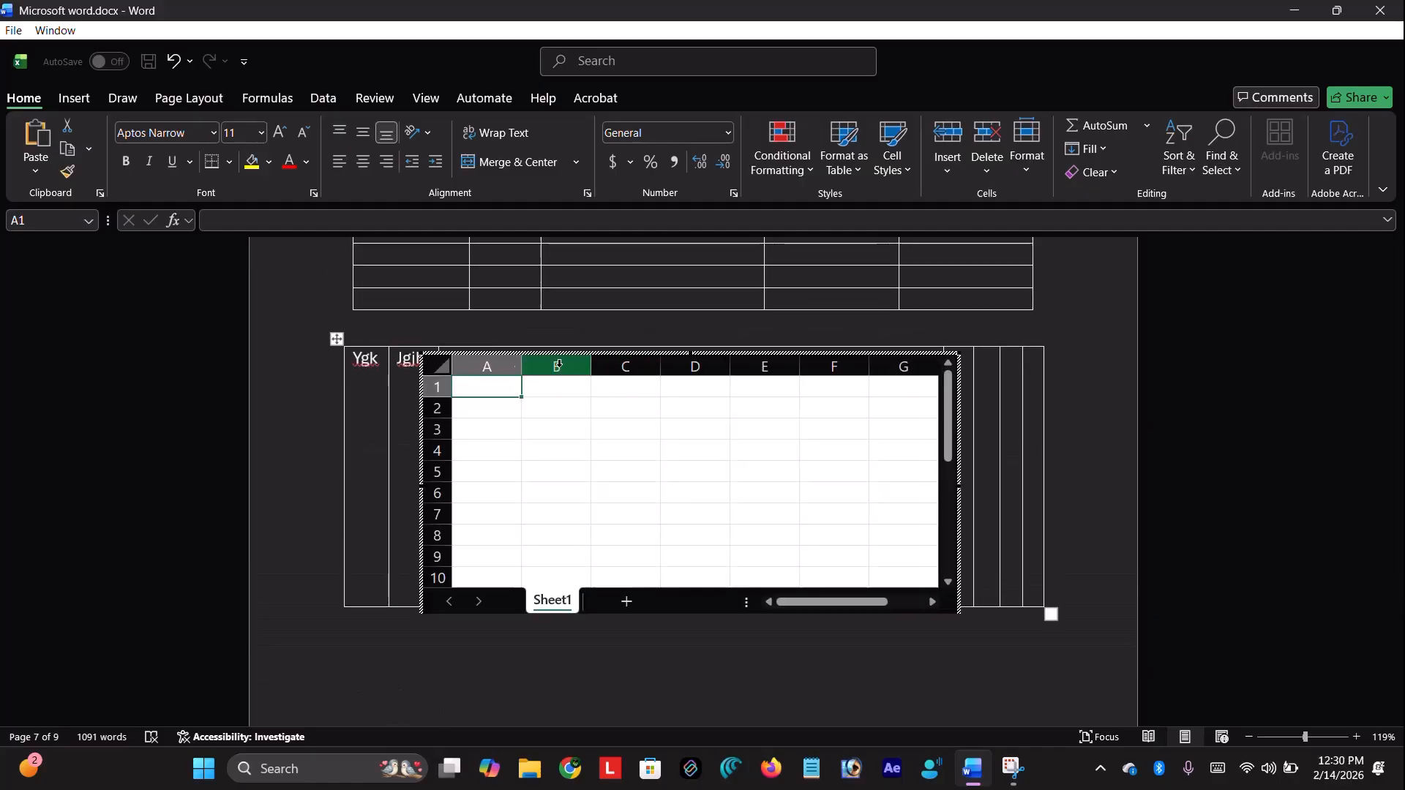
click(436, 366)
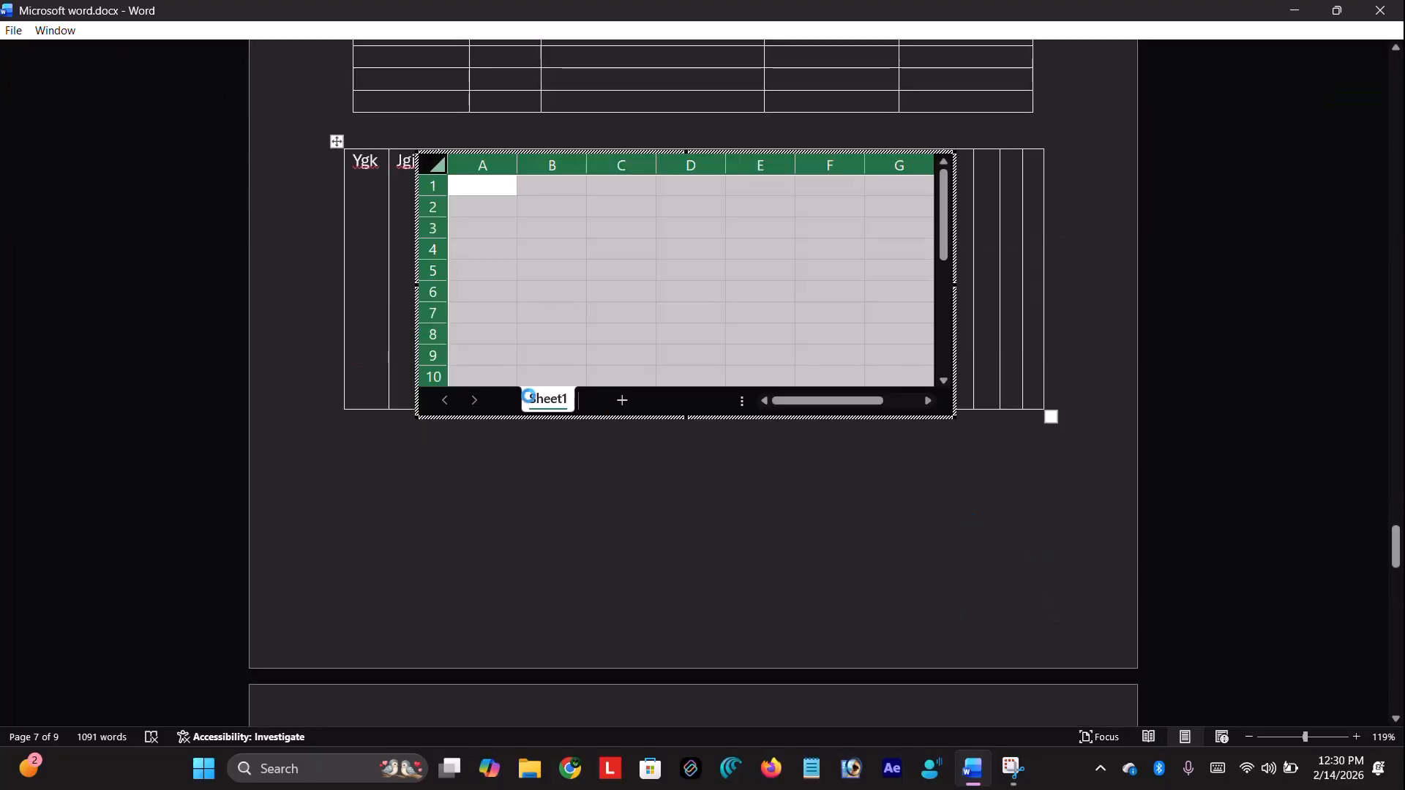
click(348, 370)
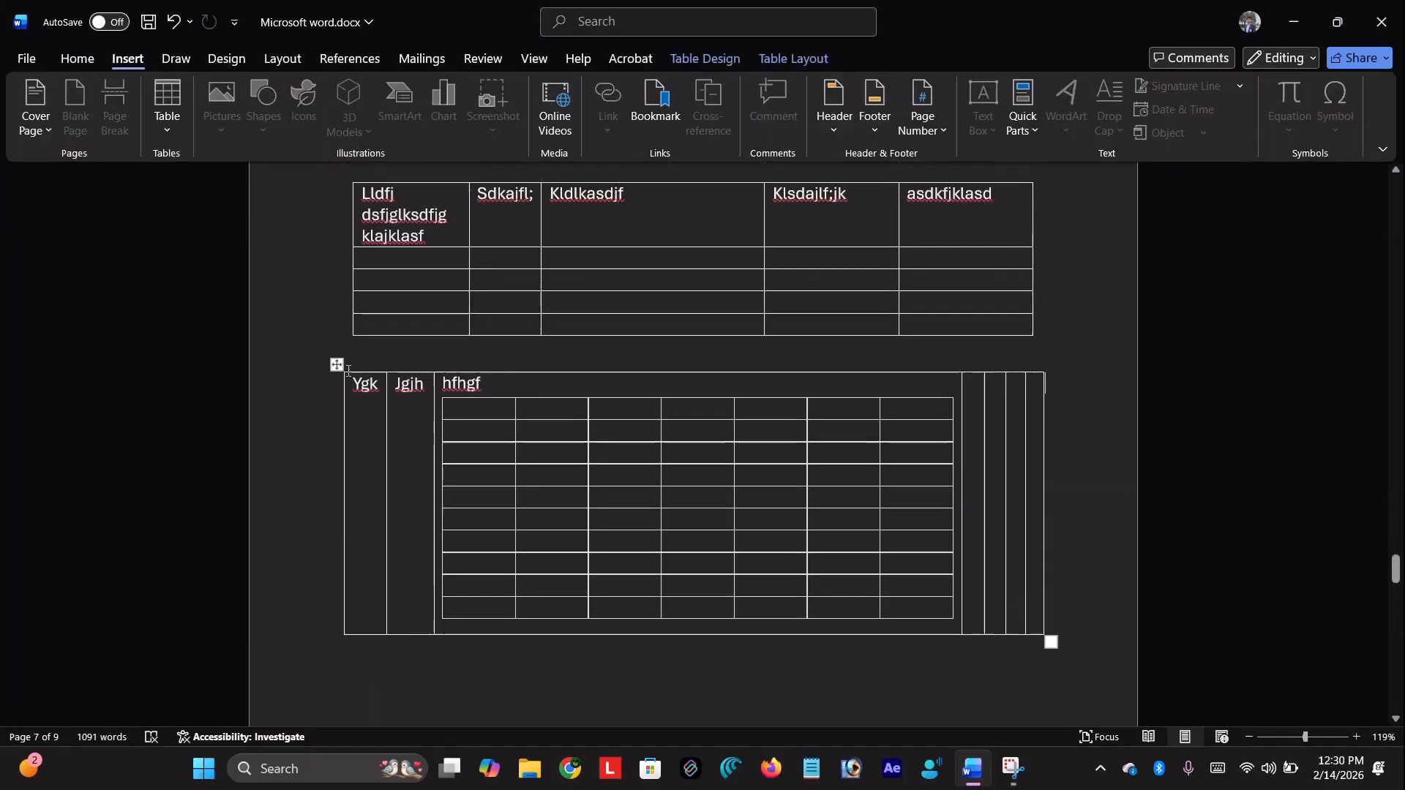
click(338, 366)
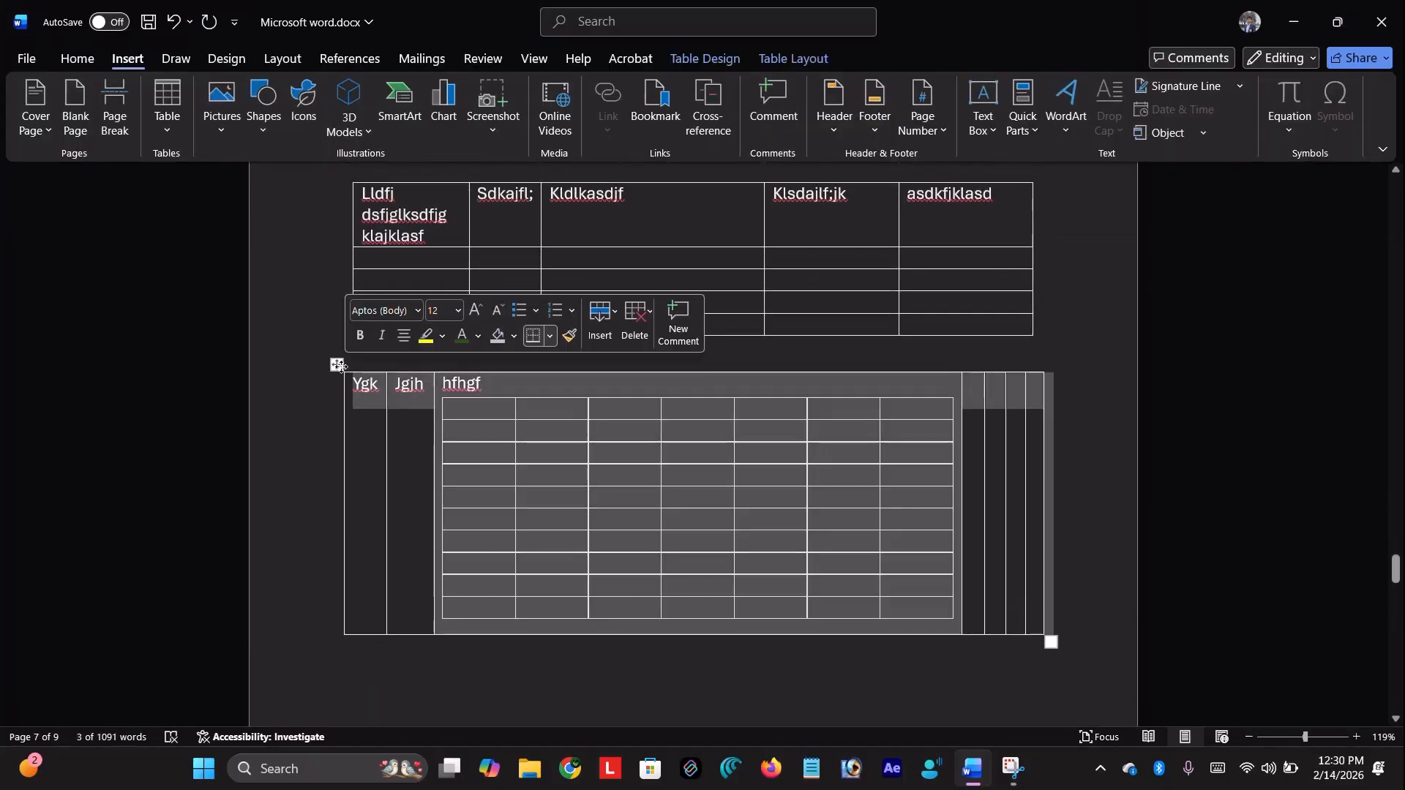
key(BackSpace)
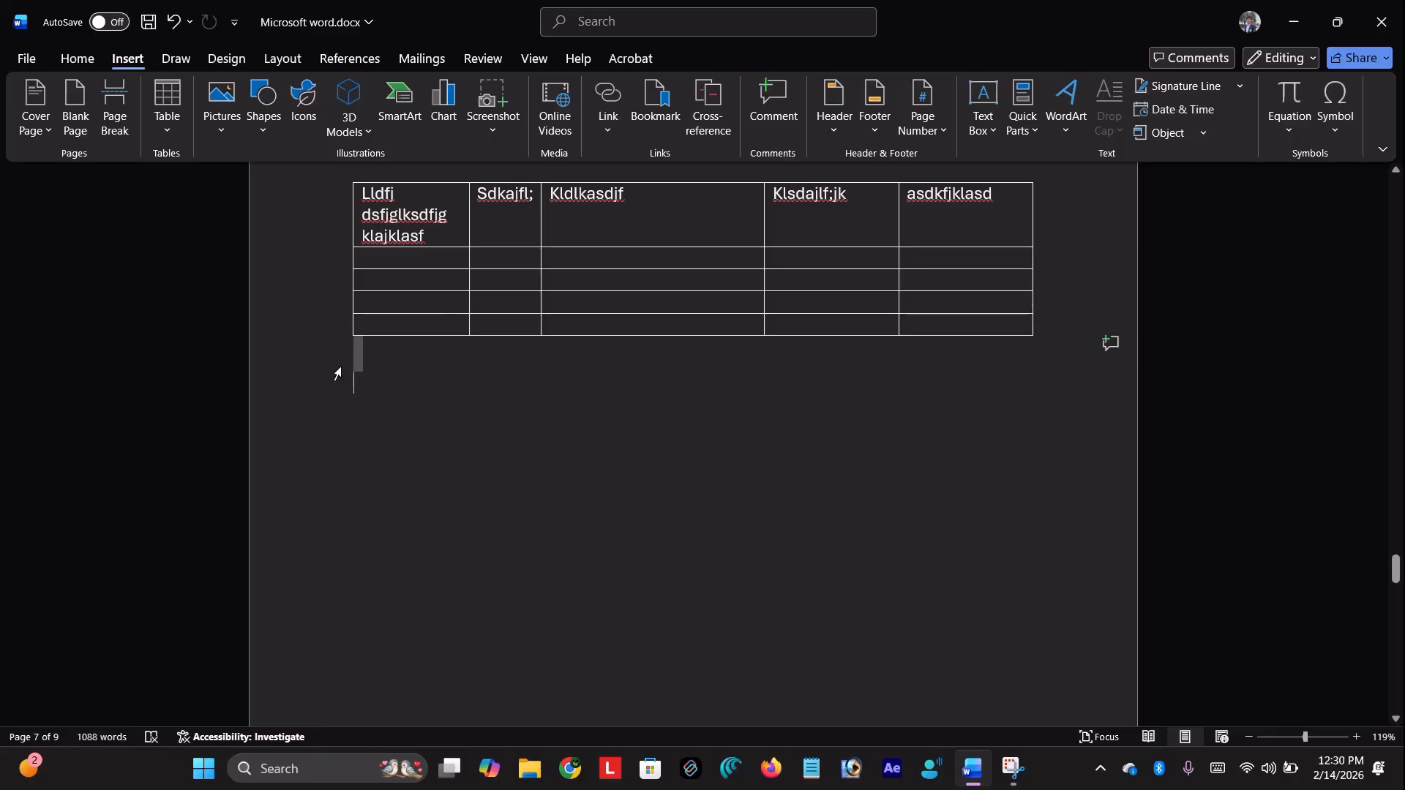
Insert an empty Excel spreadsheet below the third table and nudge it slightly right and down
click(168, 133)
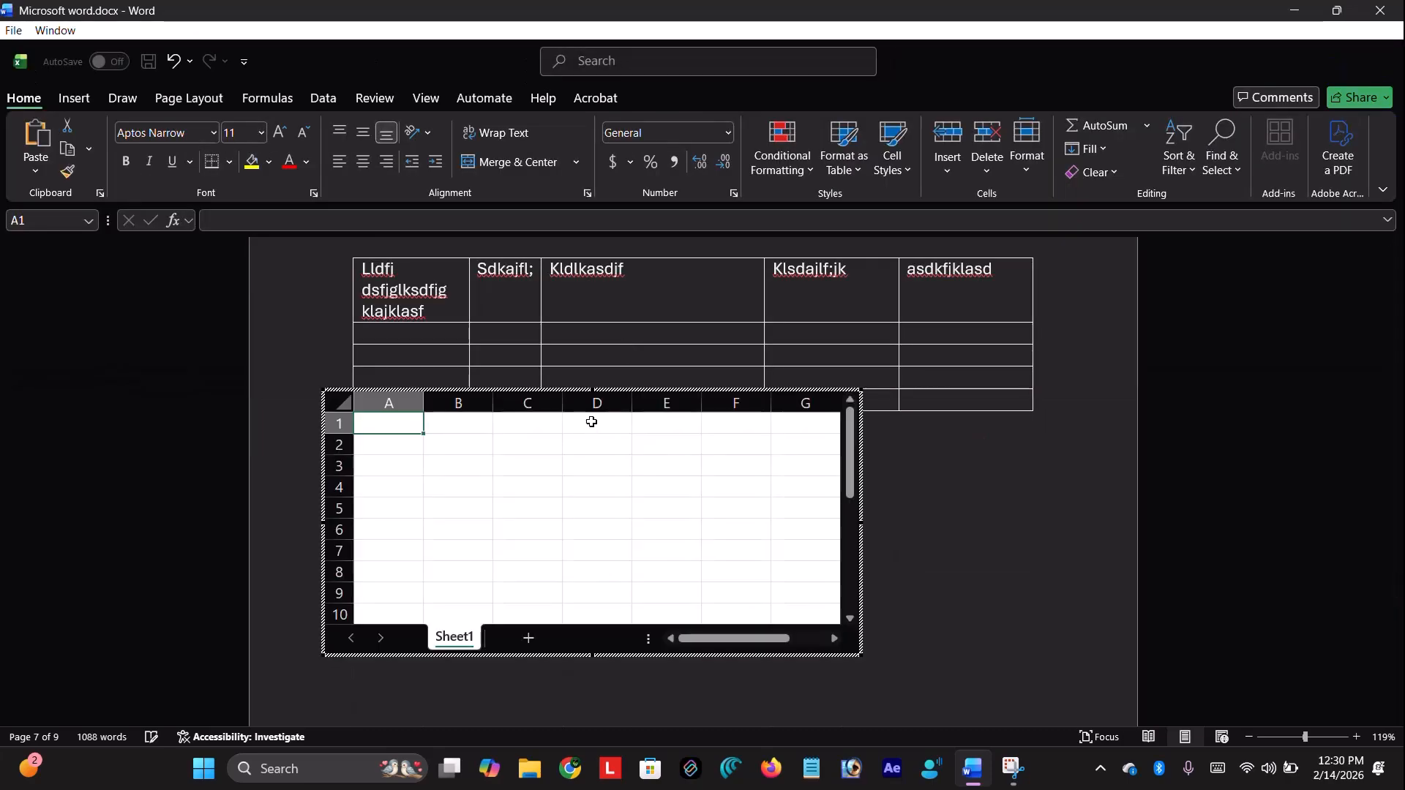
drag(336, 401, 401, 450)
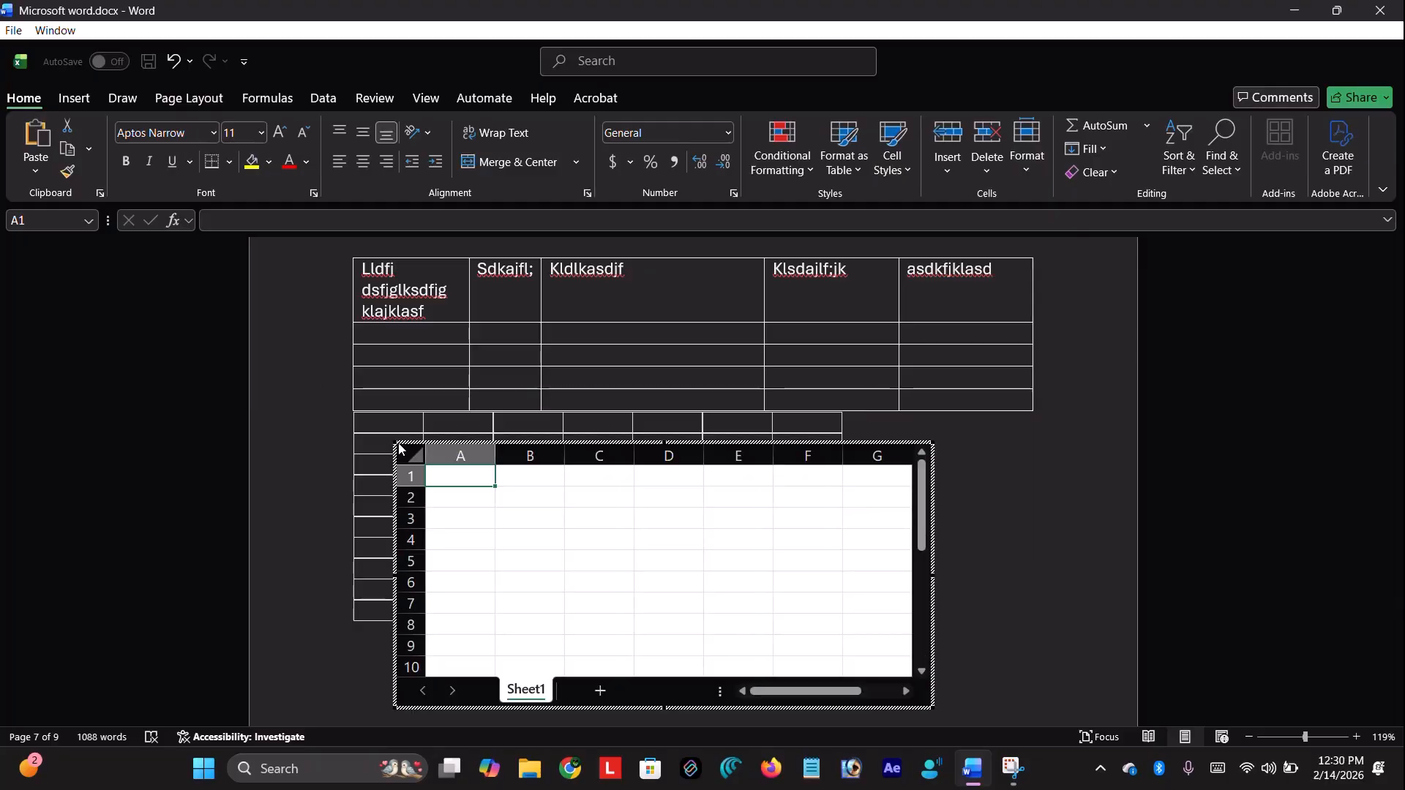
scroll(778, 361, down, 3)
scroll(777, 362, up, 1)
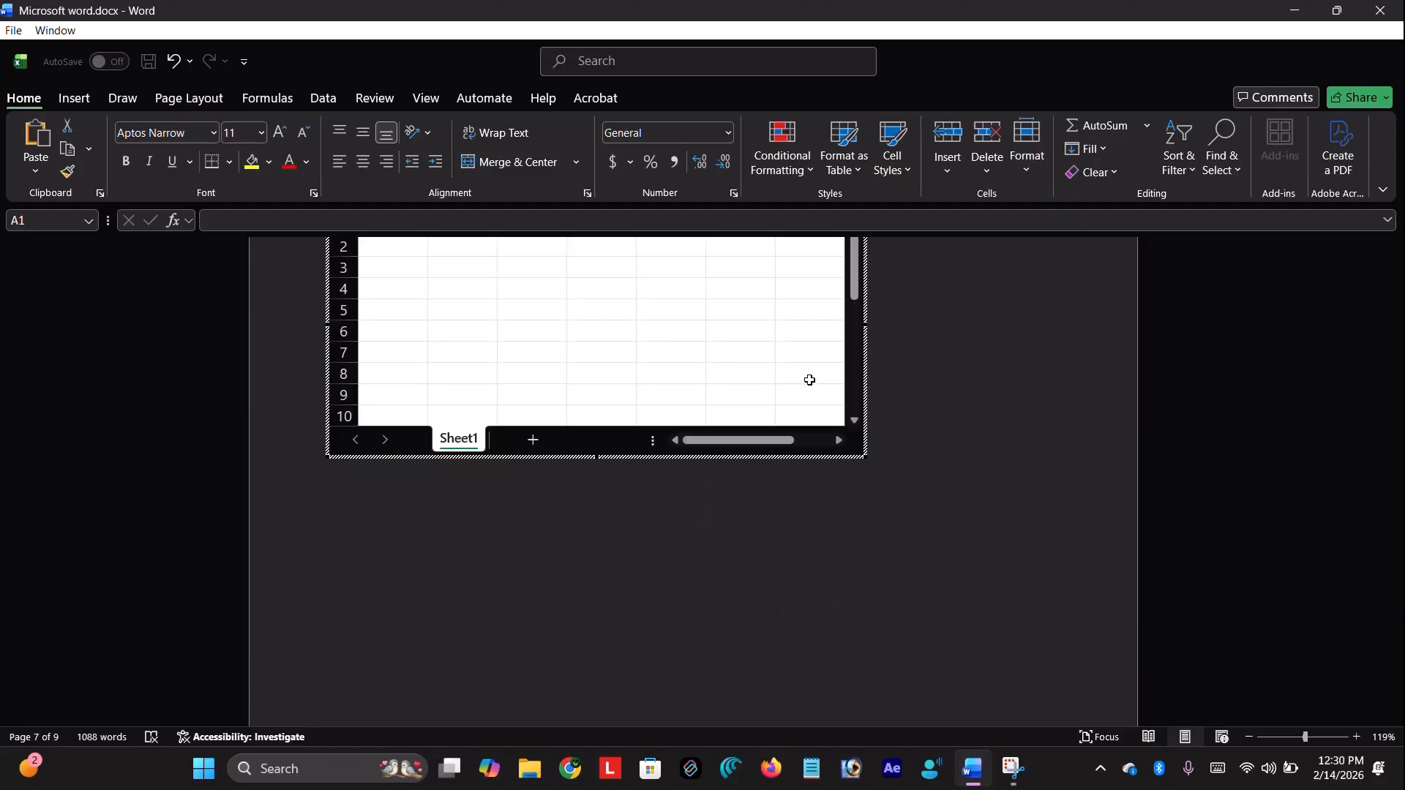
scroll(936, 414, up, 3)
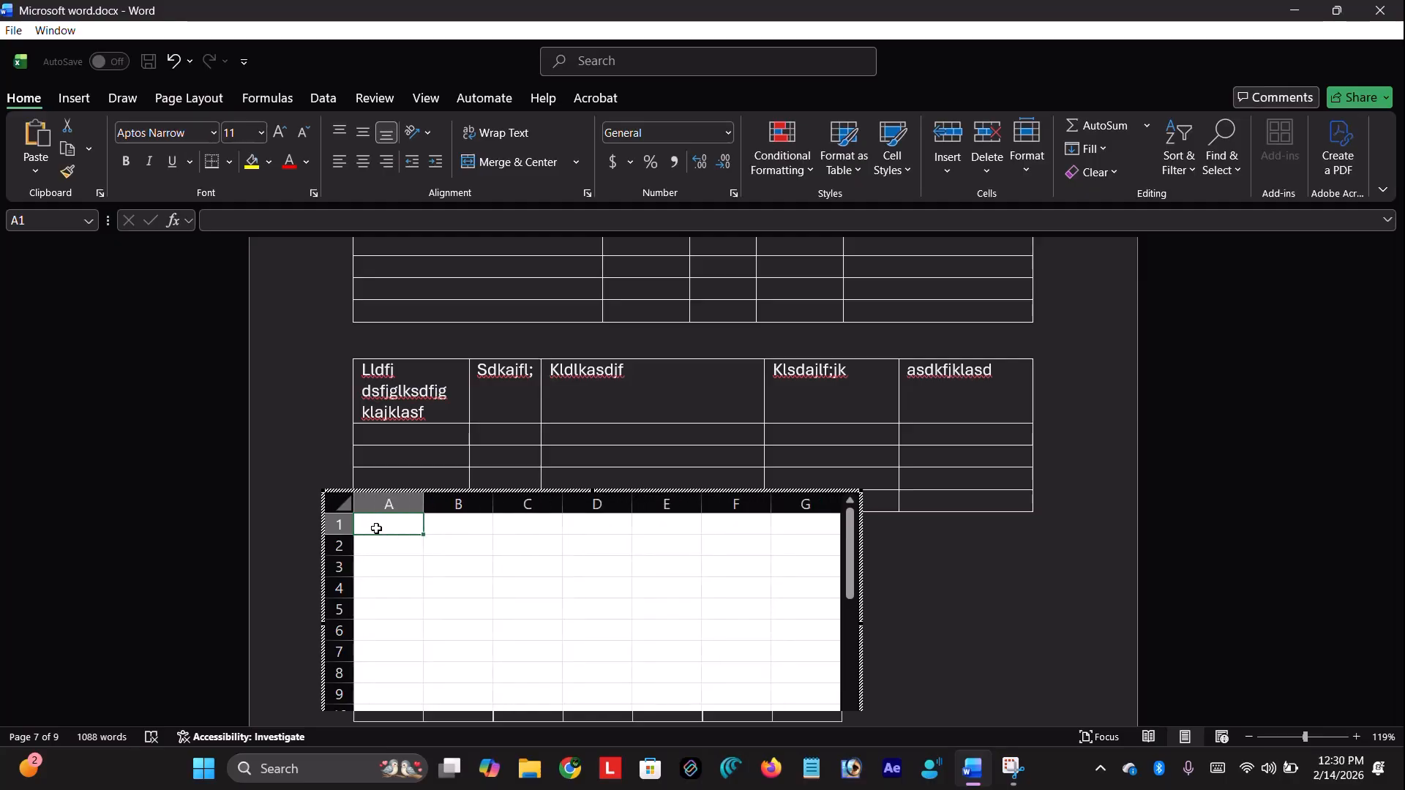
Enter 45, 54, 58 and 123465 into cells B2 to B5
click(438, 547)
text(45)
key(Tab)
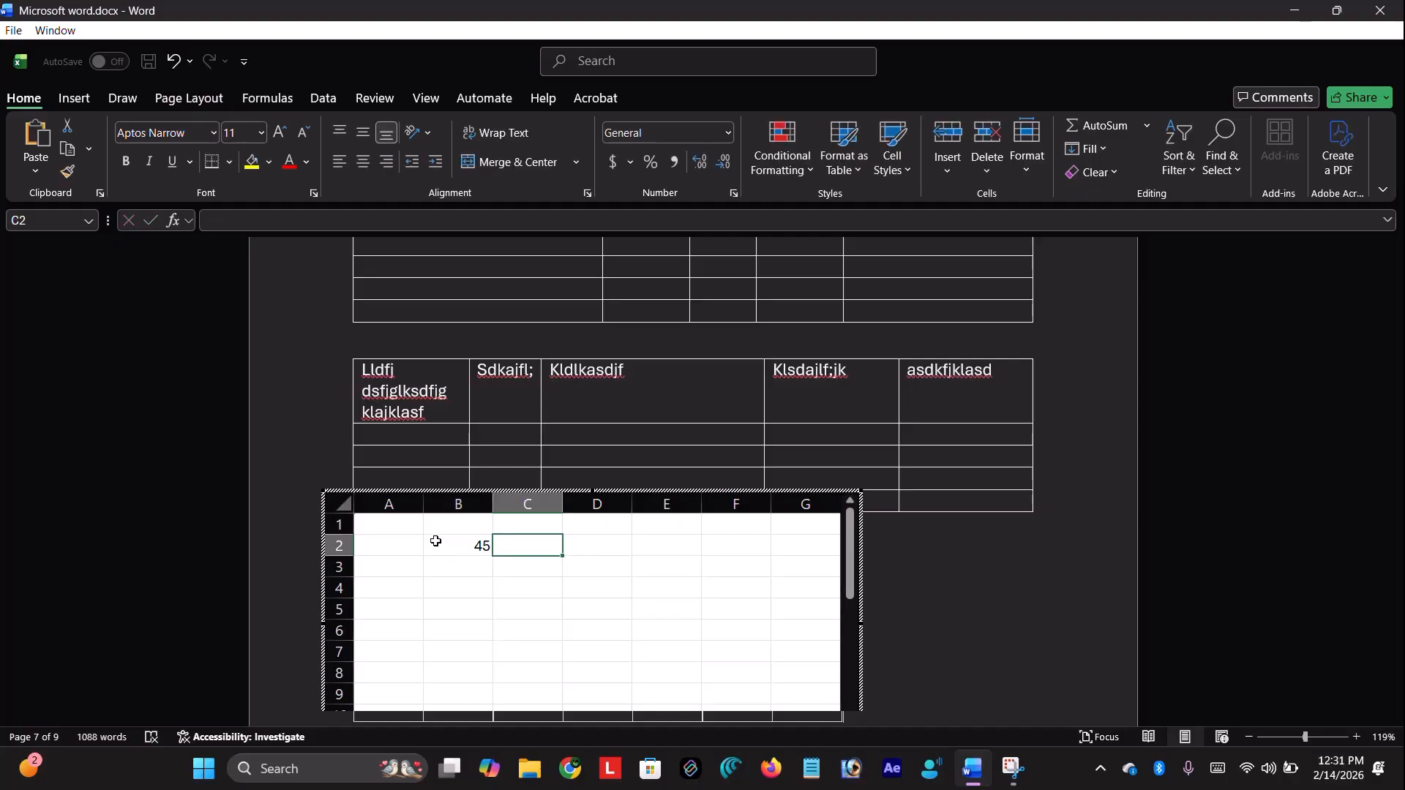
key(Return)
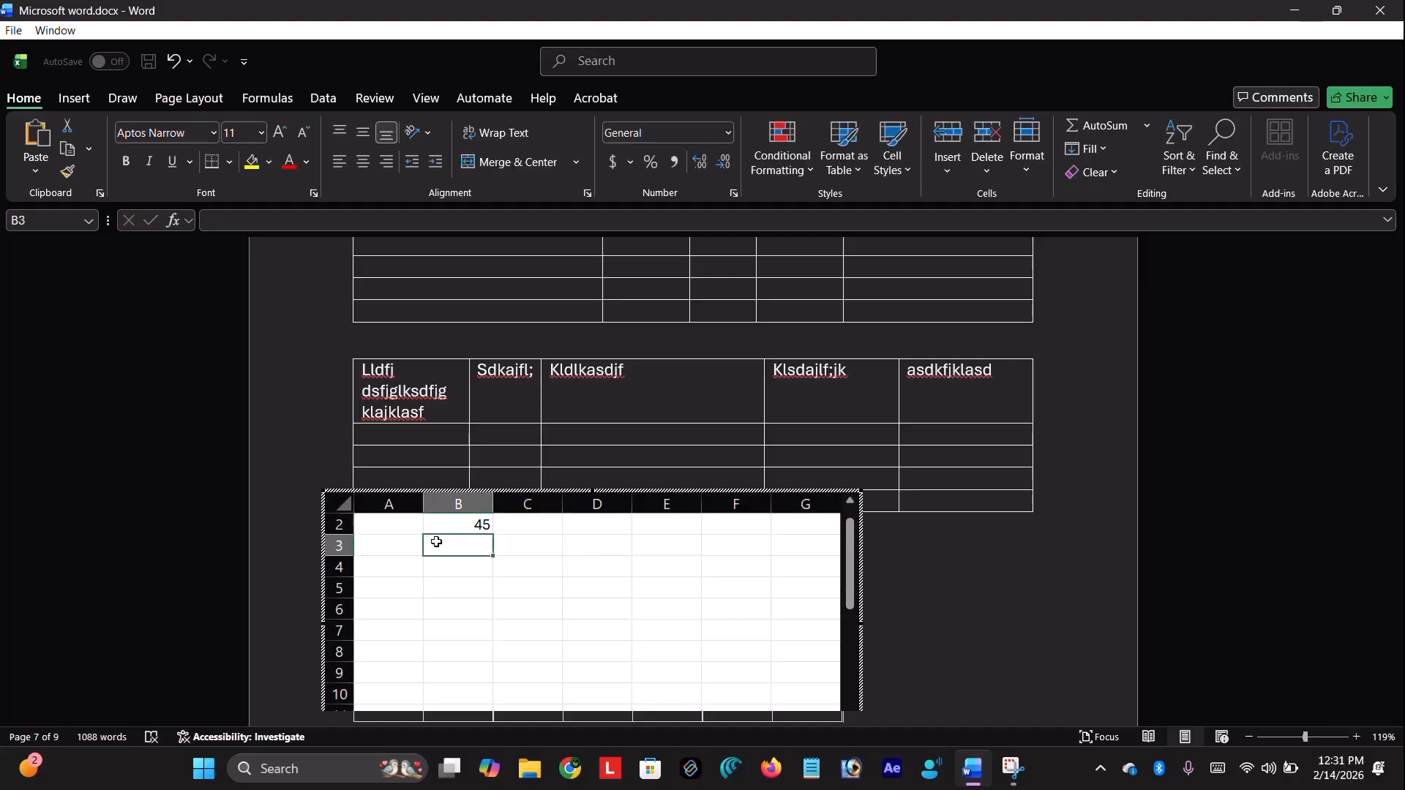
text(54)
key(Return)
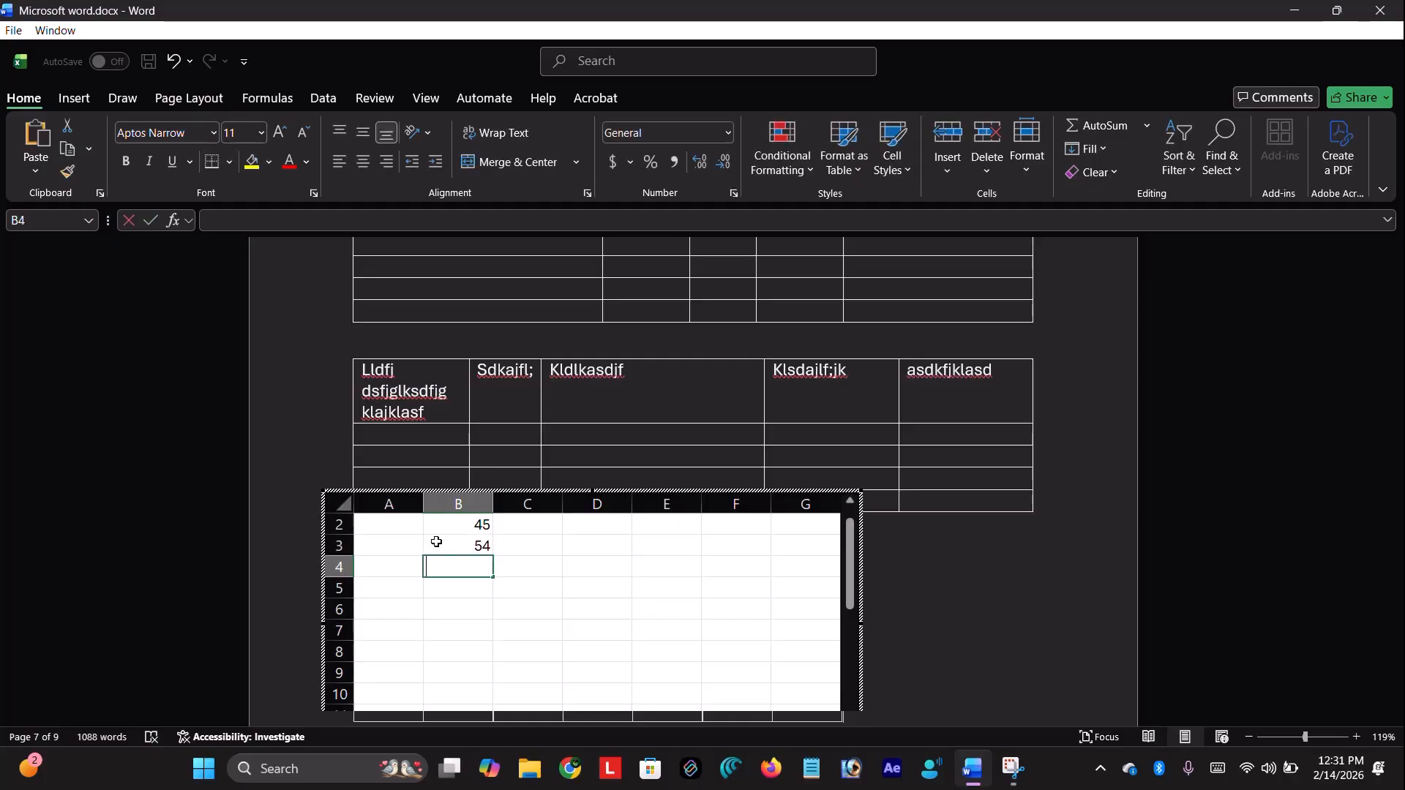
text(58)
key(Return)
text(123465)
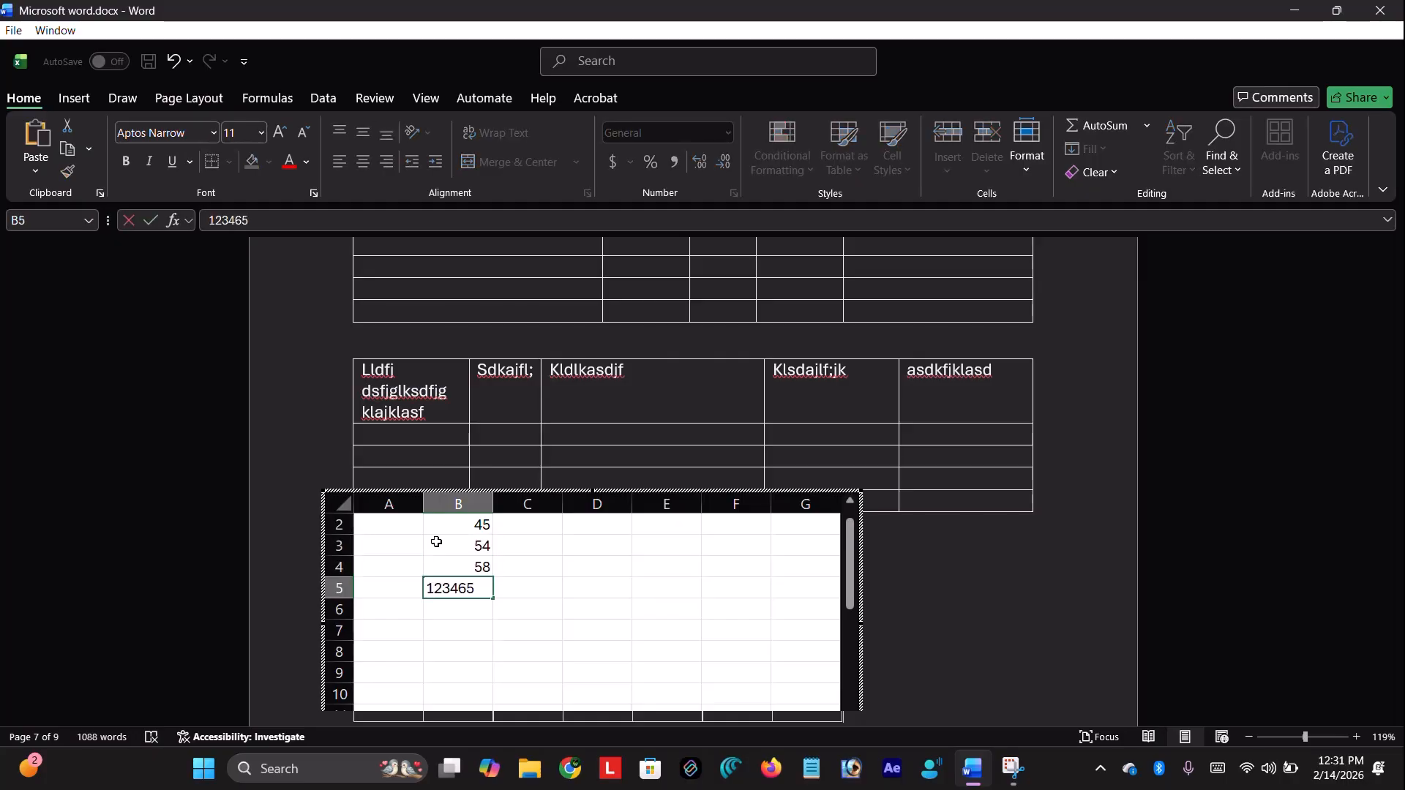
key(Return)
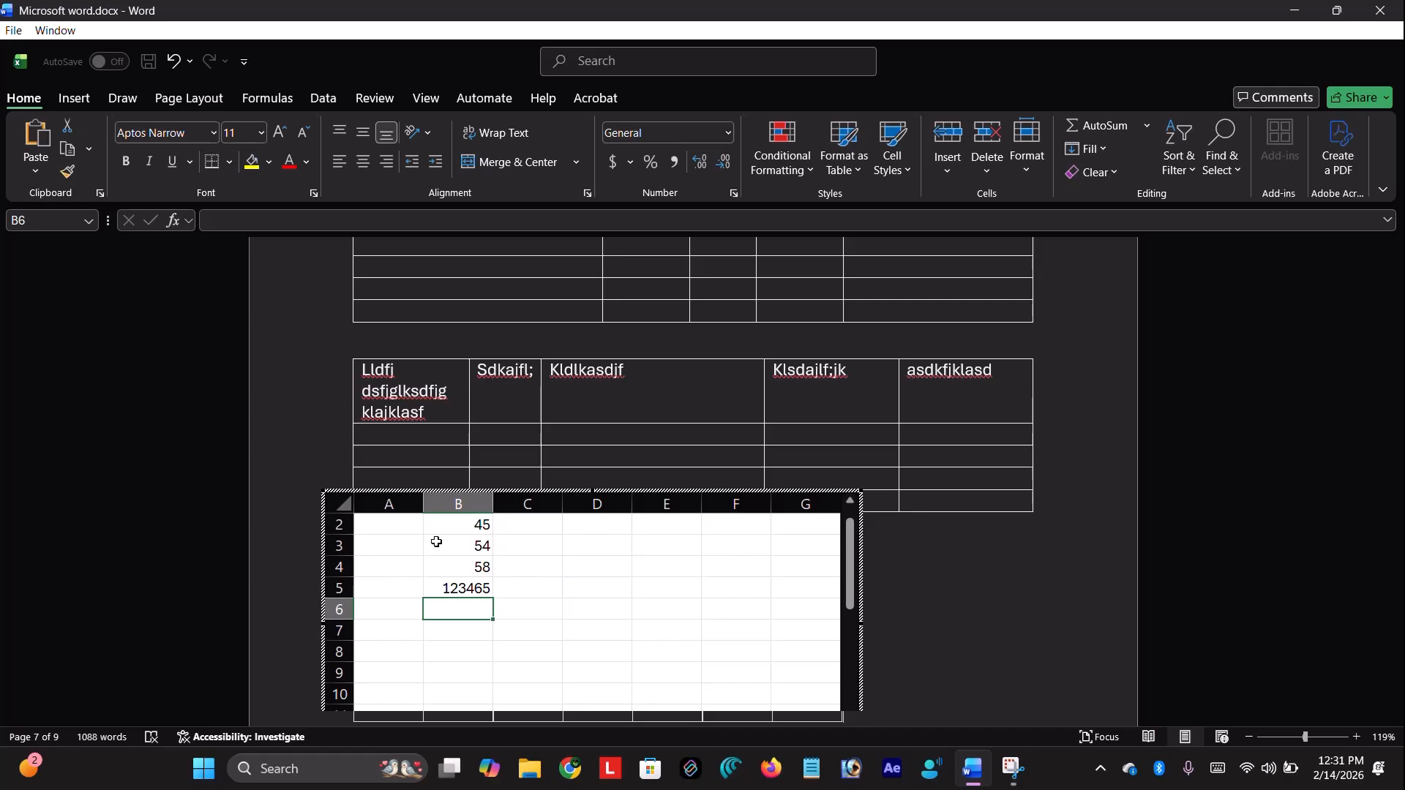
AutoSum B2:B5 into B6 (123622) and label A6 'sum='
drag(440, 527, 470, 587)
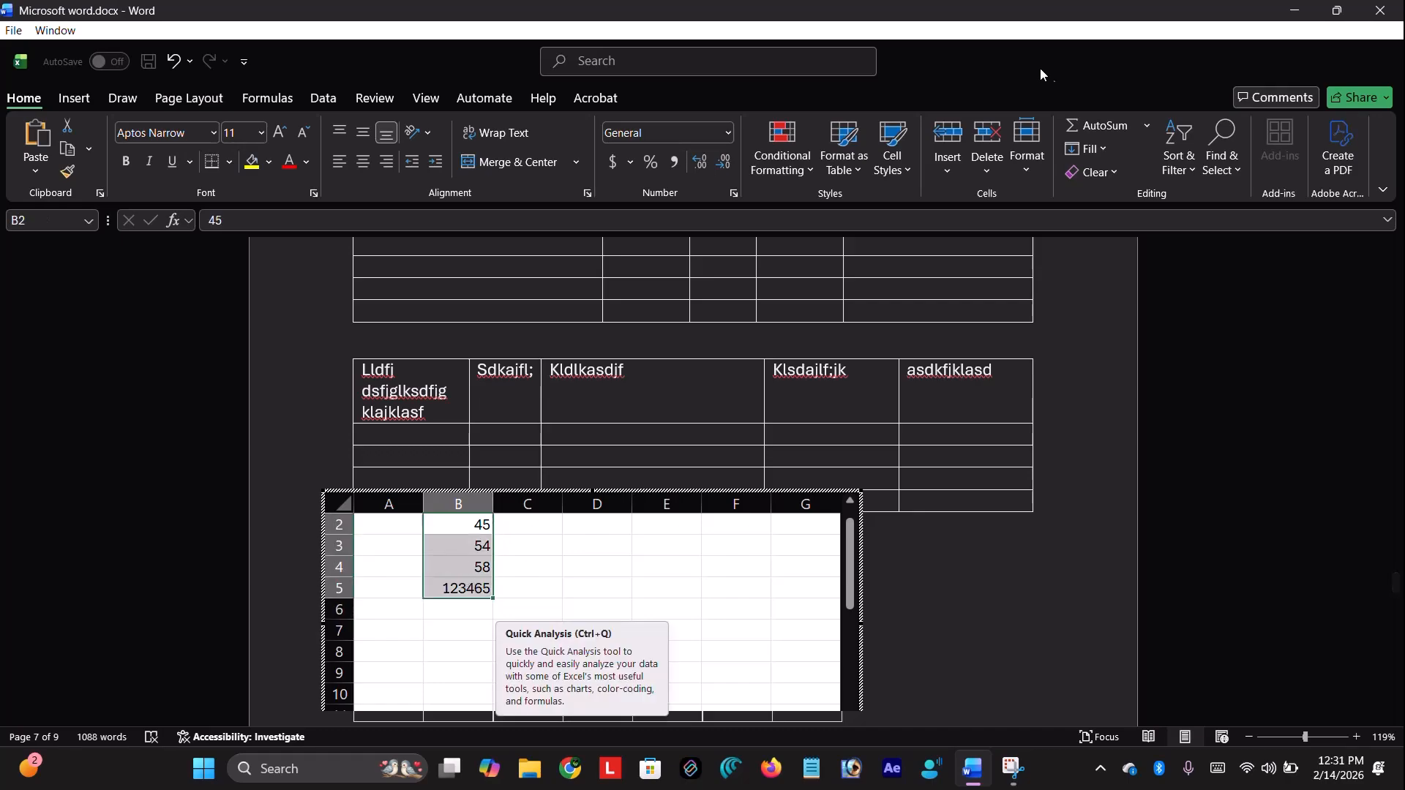
click(1103, 126)
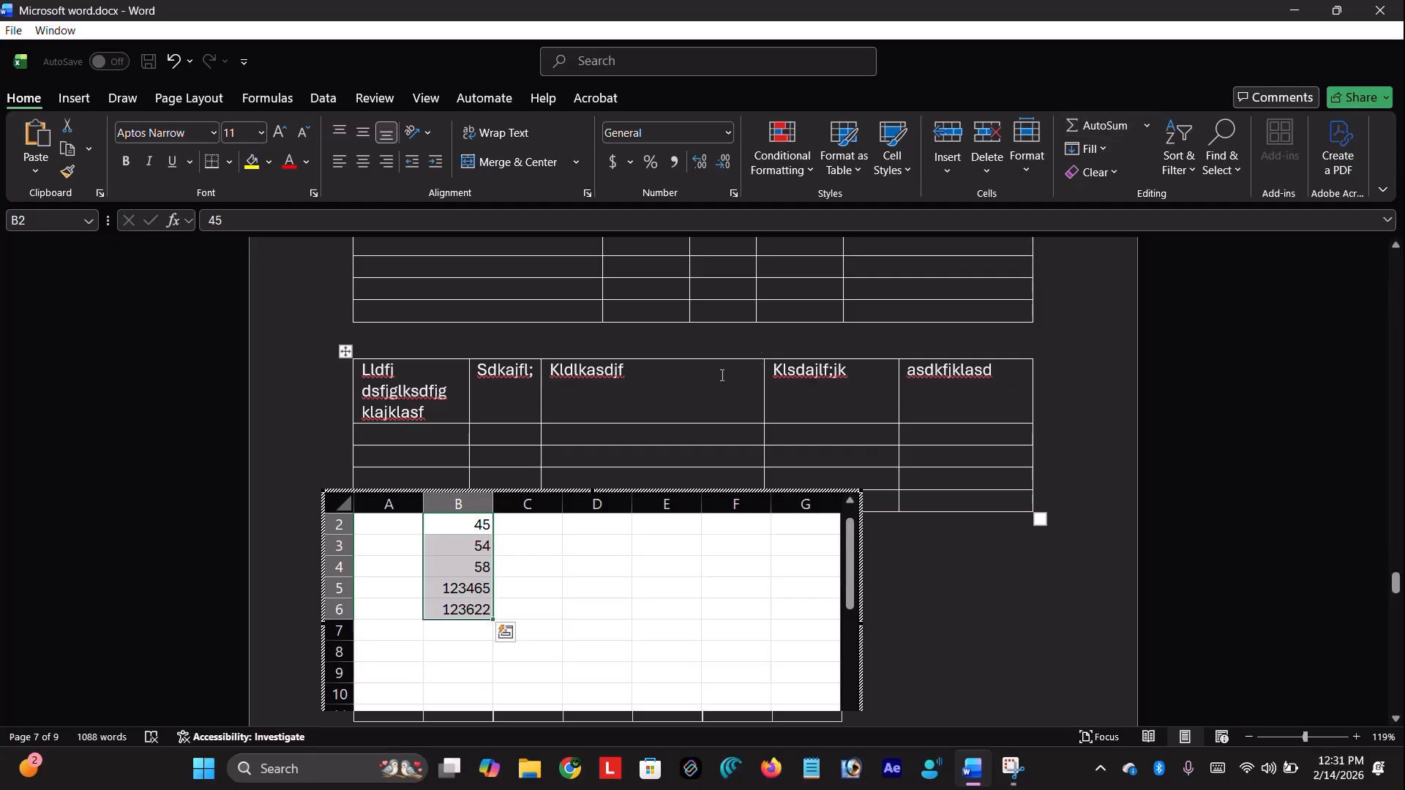
click(518, 570)
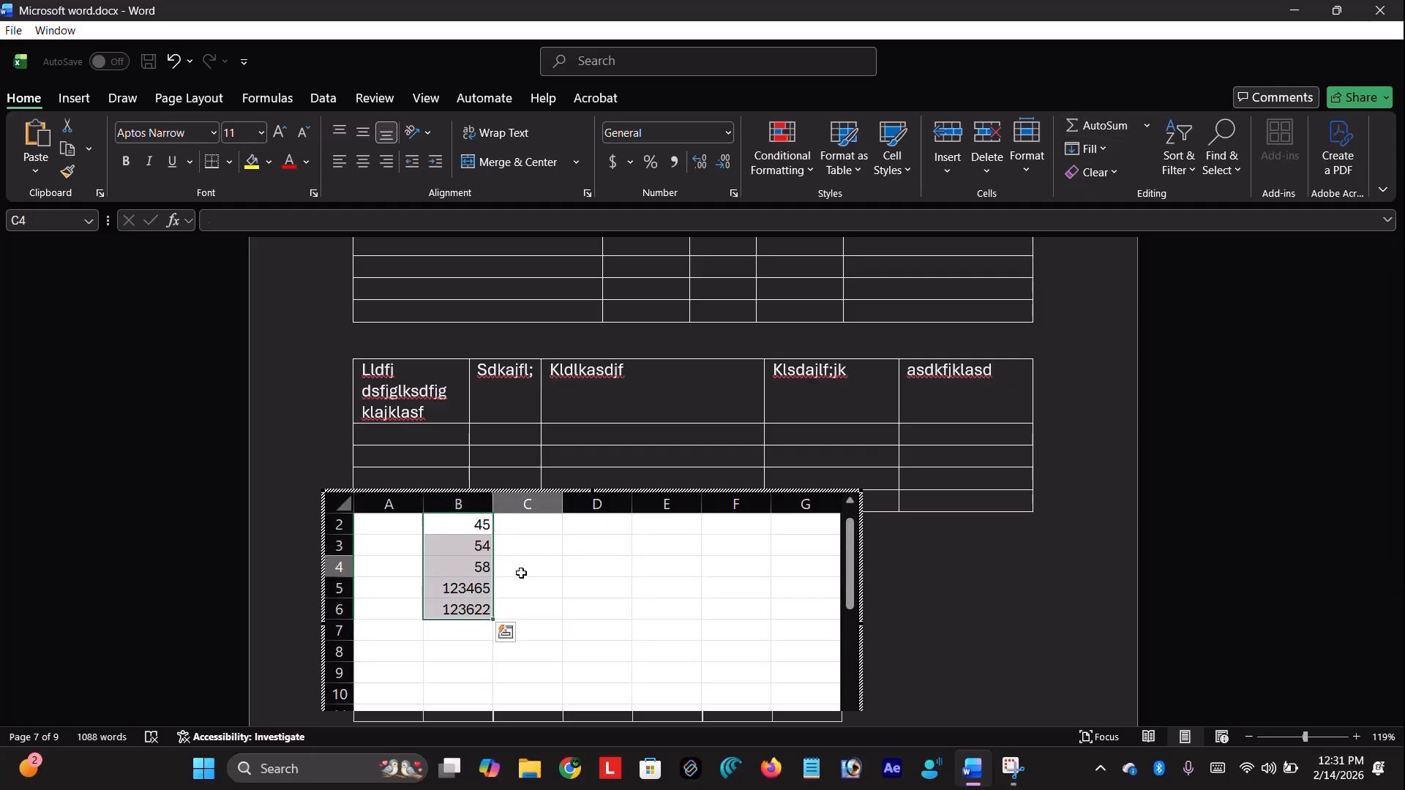
click(437, 612)
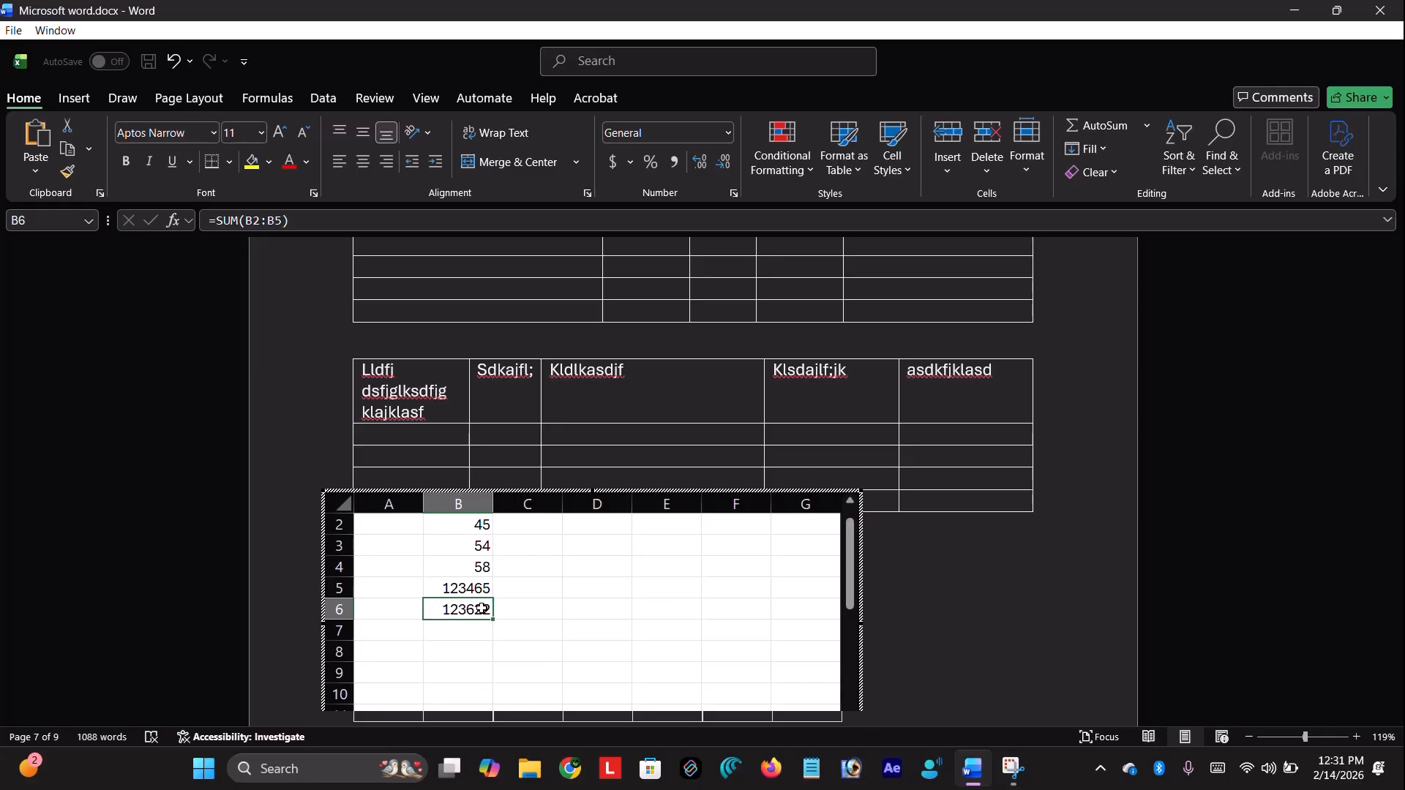
click(371, 606)
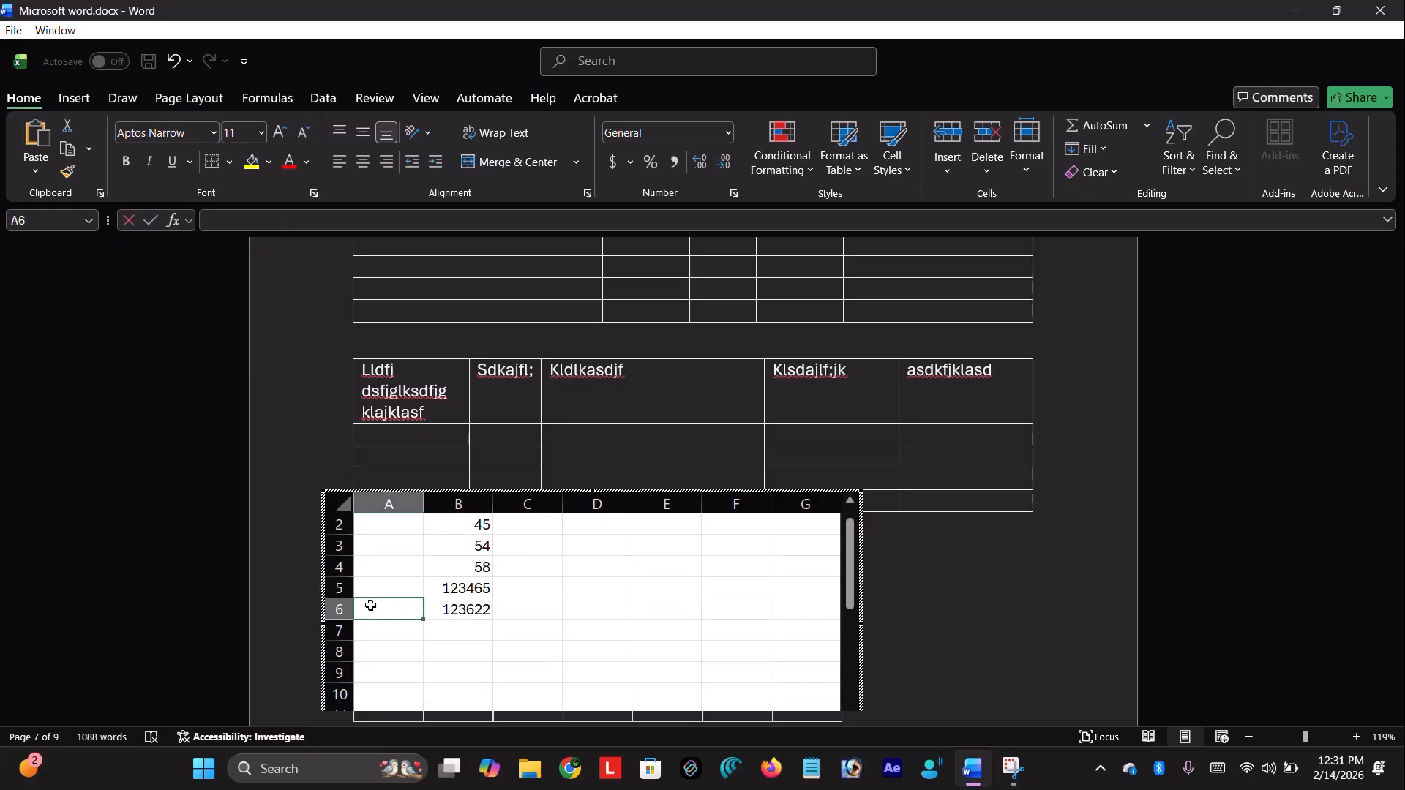
text(sum=)
click(561, 632)
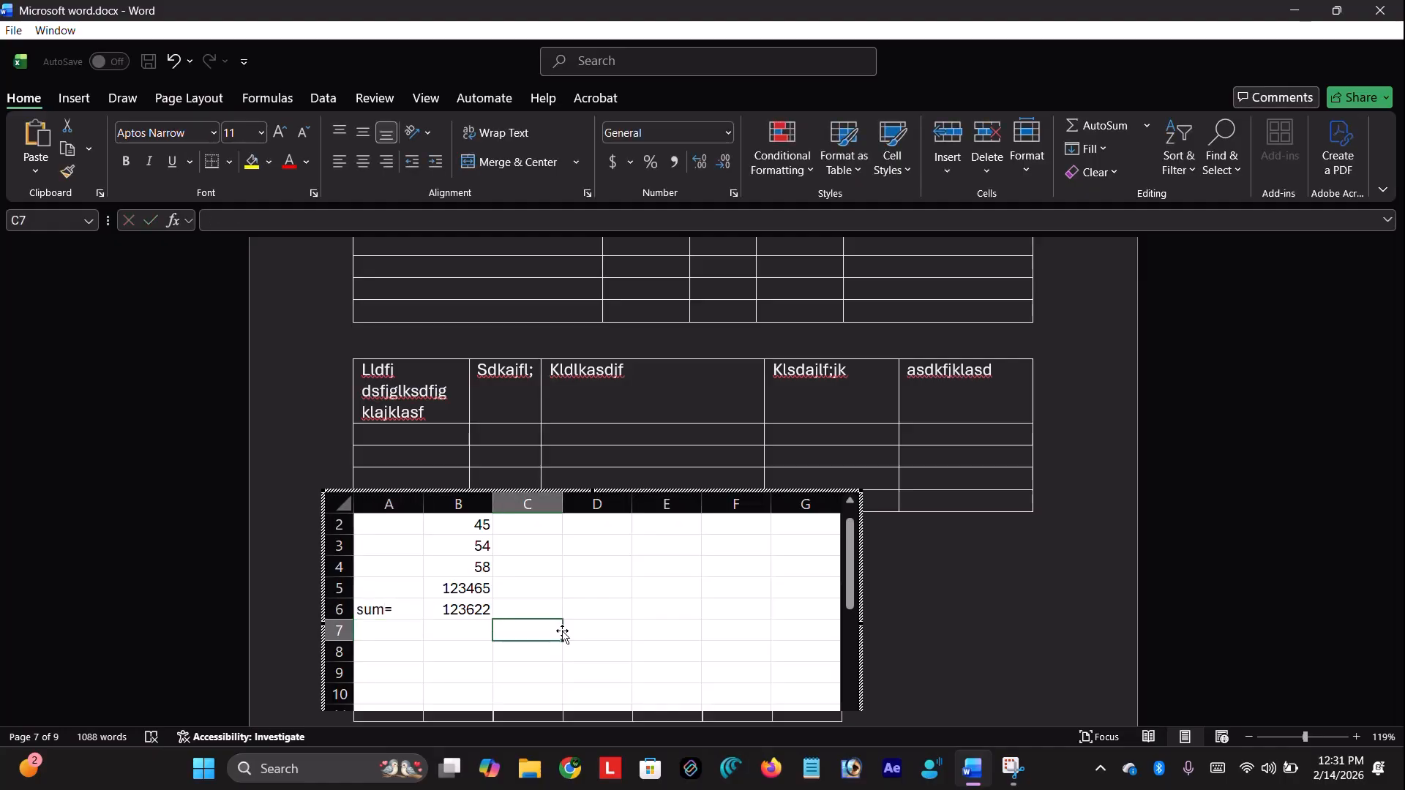
Enter 5646, 5648, 54648 and 5646 into cells C2 to C5 of the embedded worksheet
click(544, 527)
text(5646)
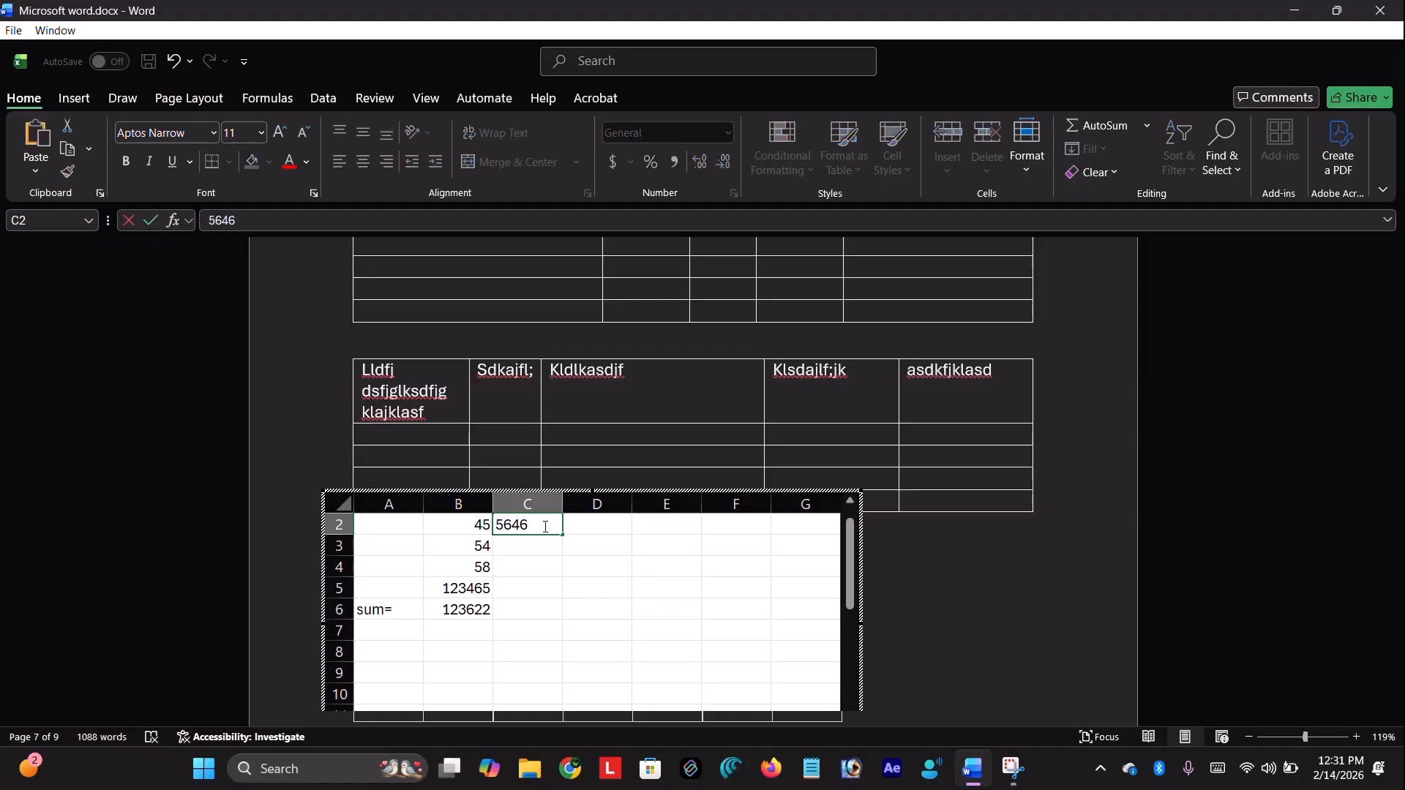
key(Return)
text(5648)
key(Return)
text(54648)
key(Return)
text(5646)
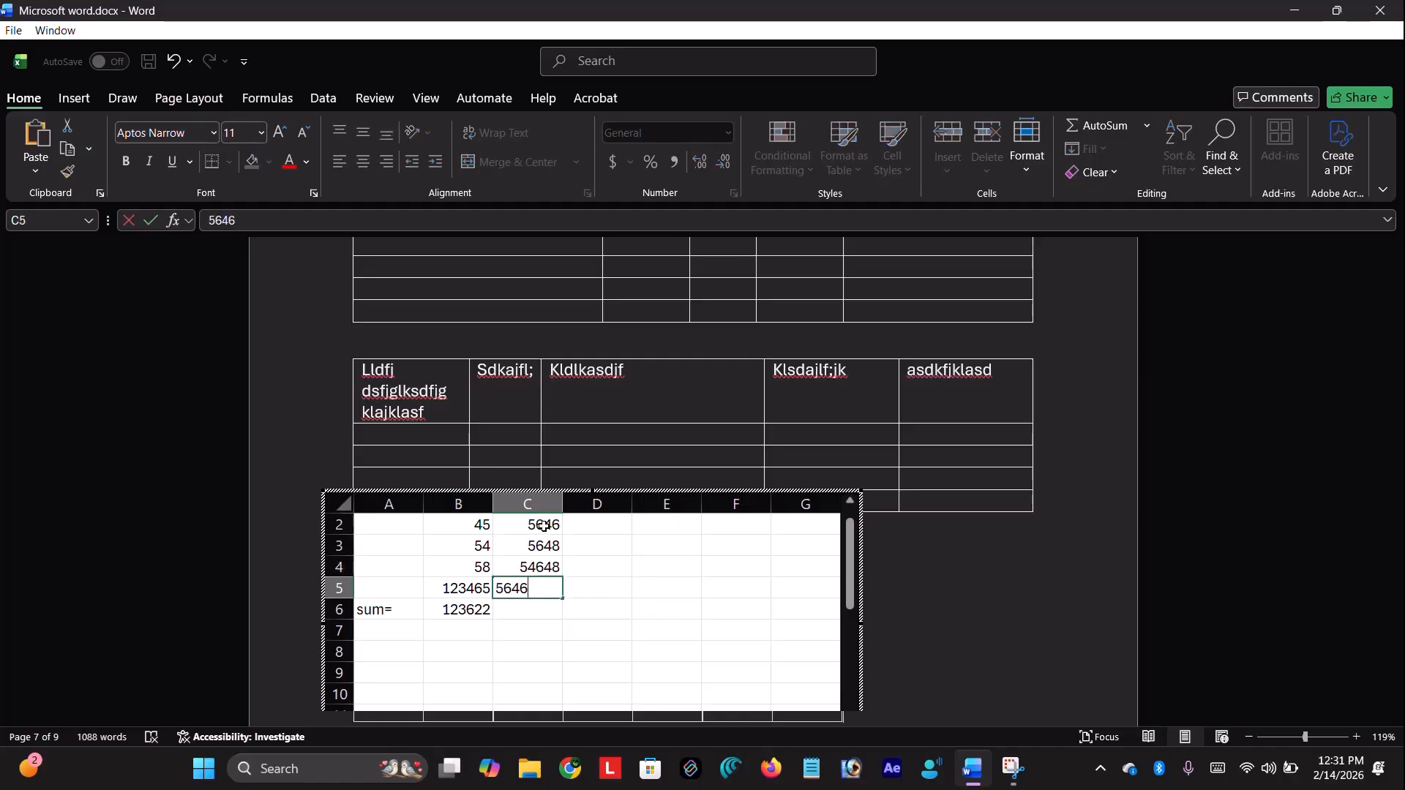
key(Return)
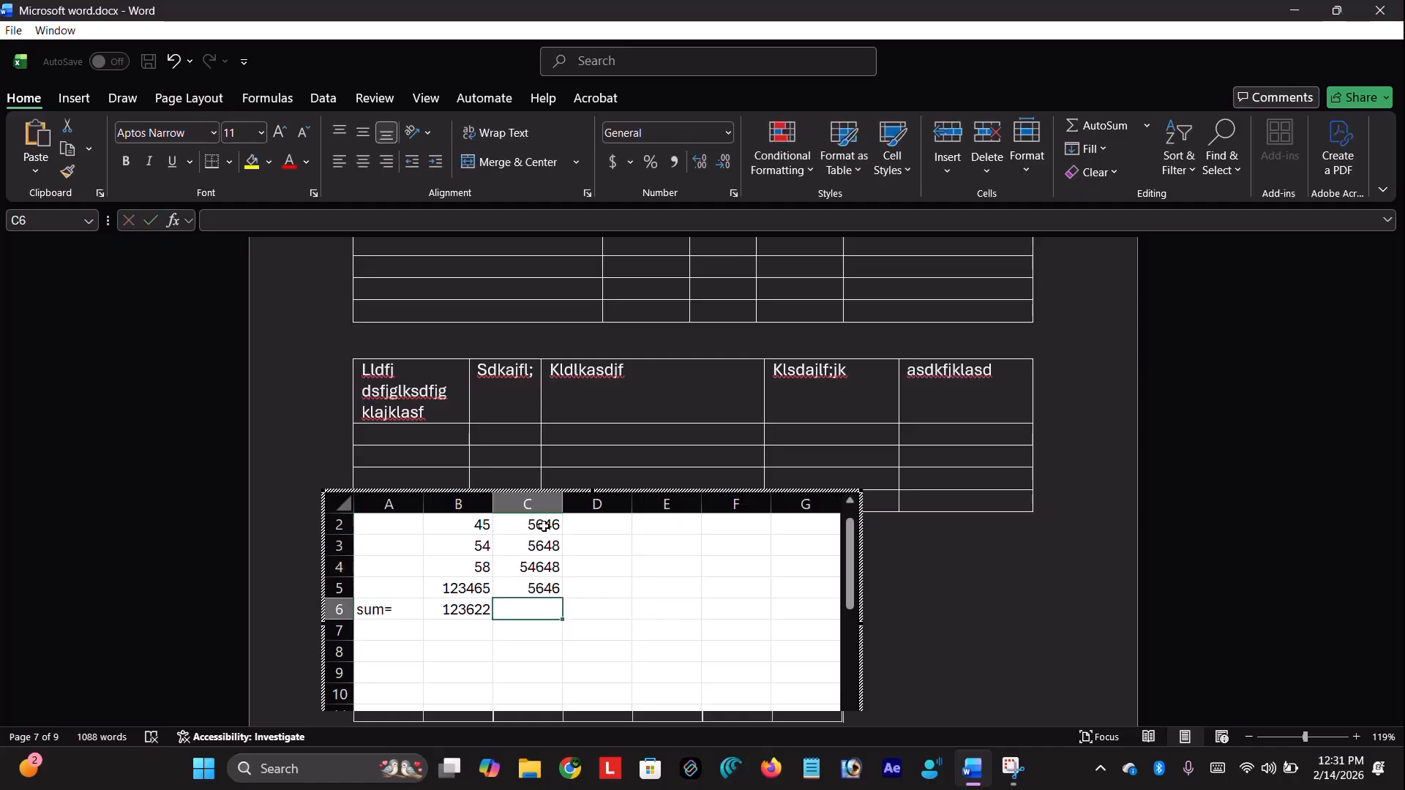
Sum C2:C5 with AutoSum so C6 shows the total 71588
drag(543, 526, 535, 600)
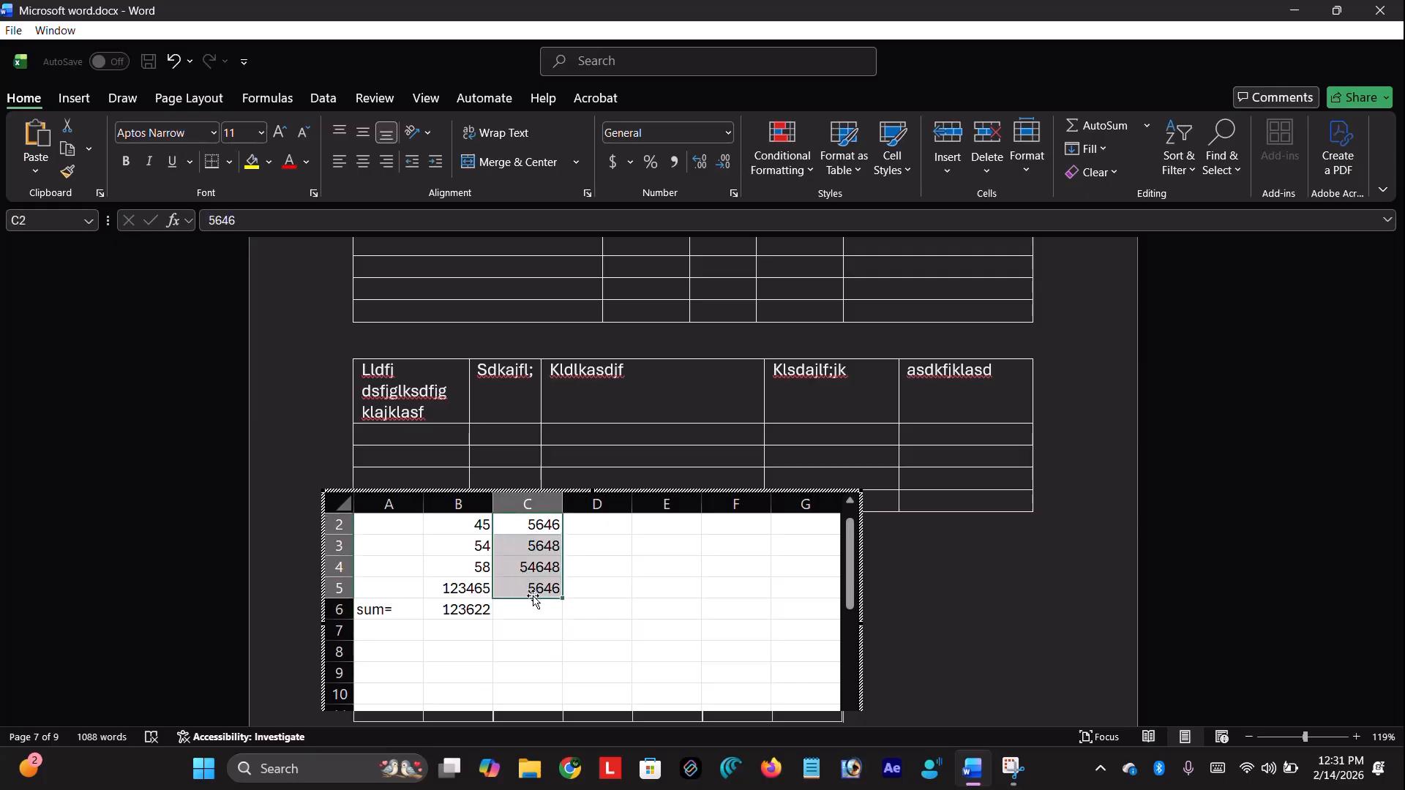
click(1101, 126)
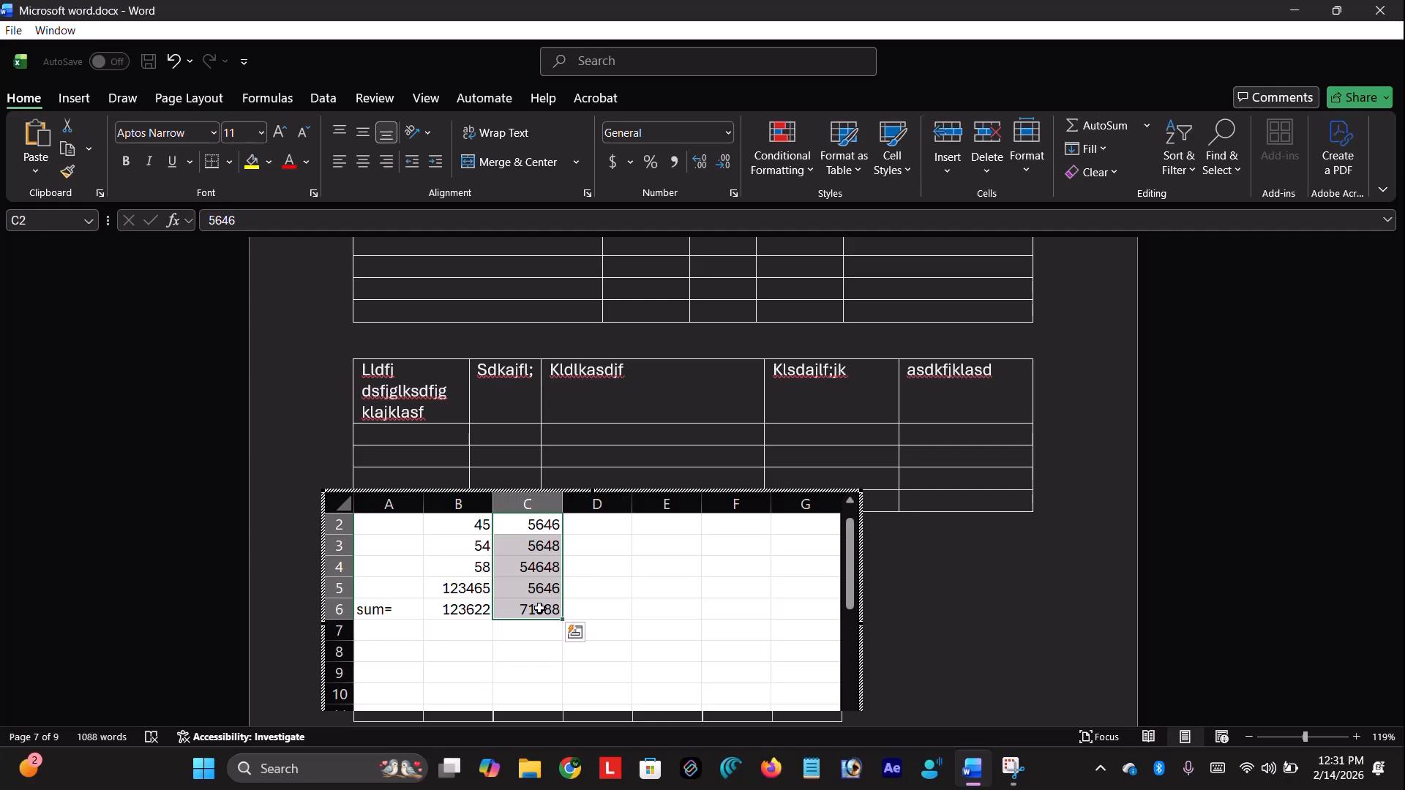
click(1138, 135)
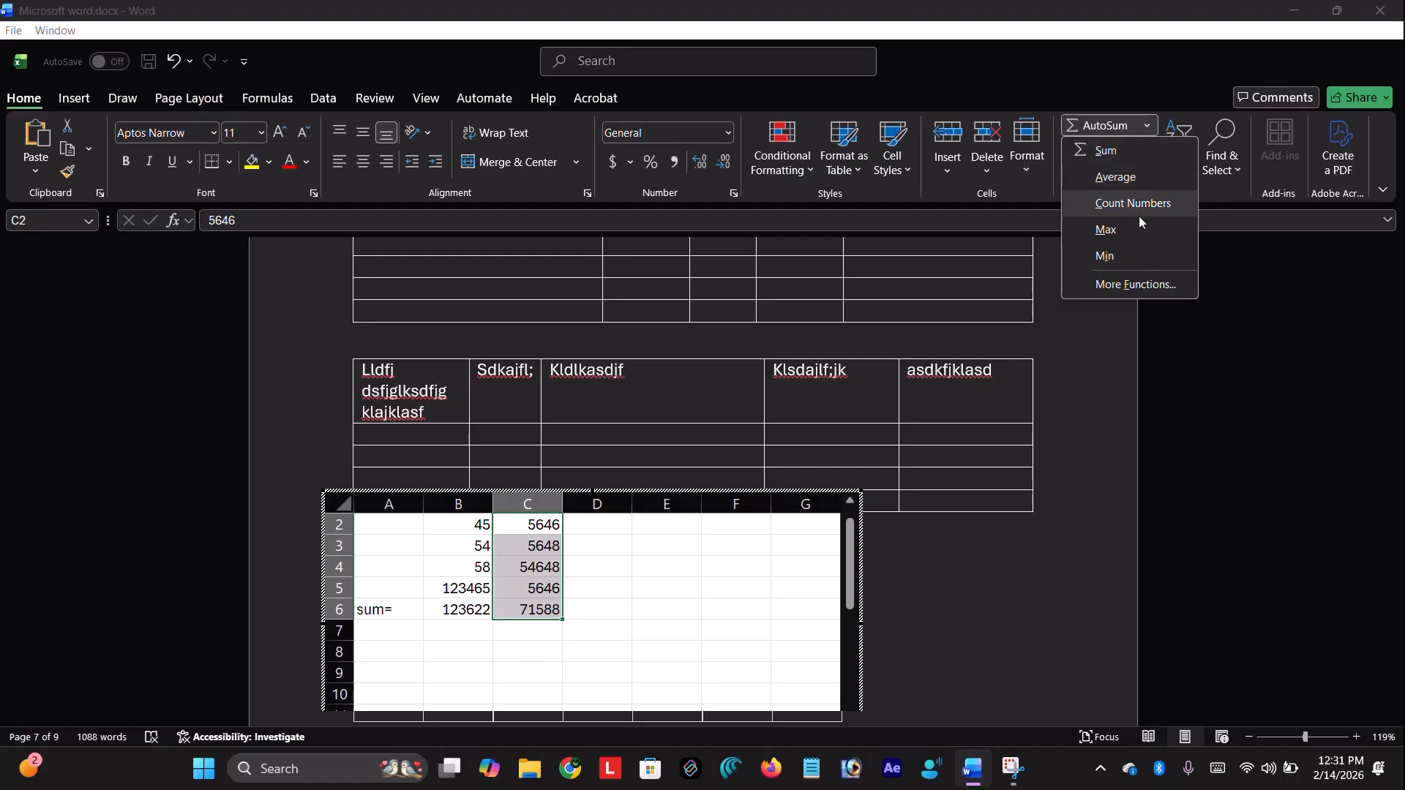
click(1148, 90)
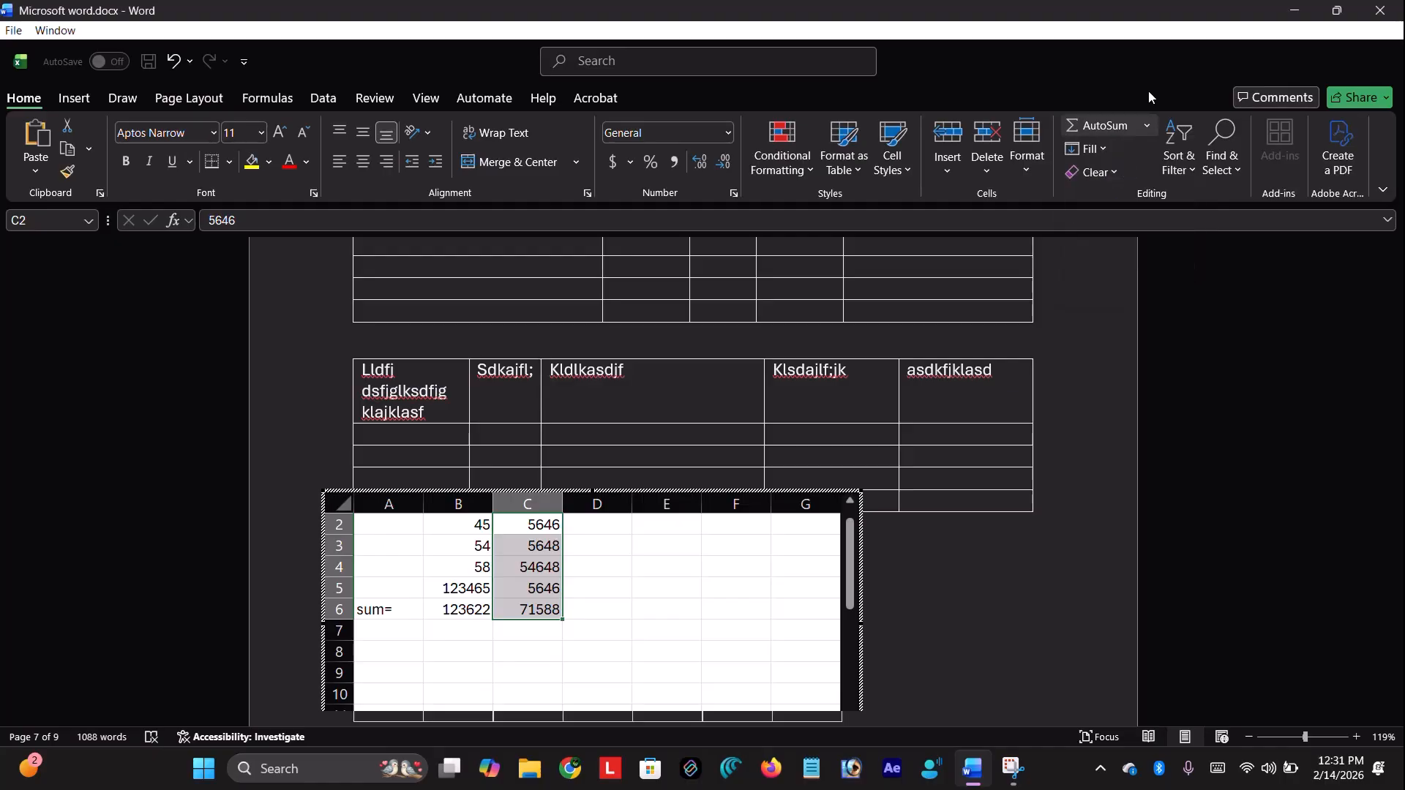
click(646, 551)
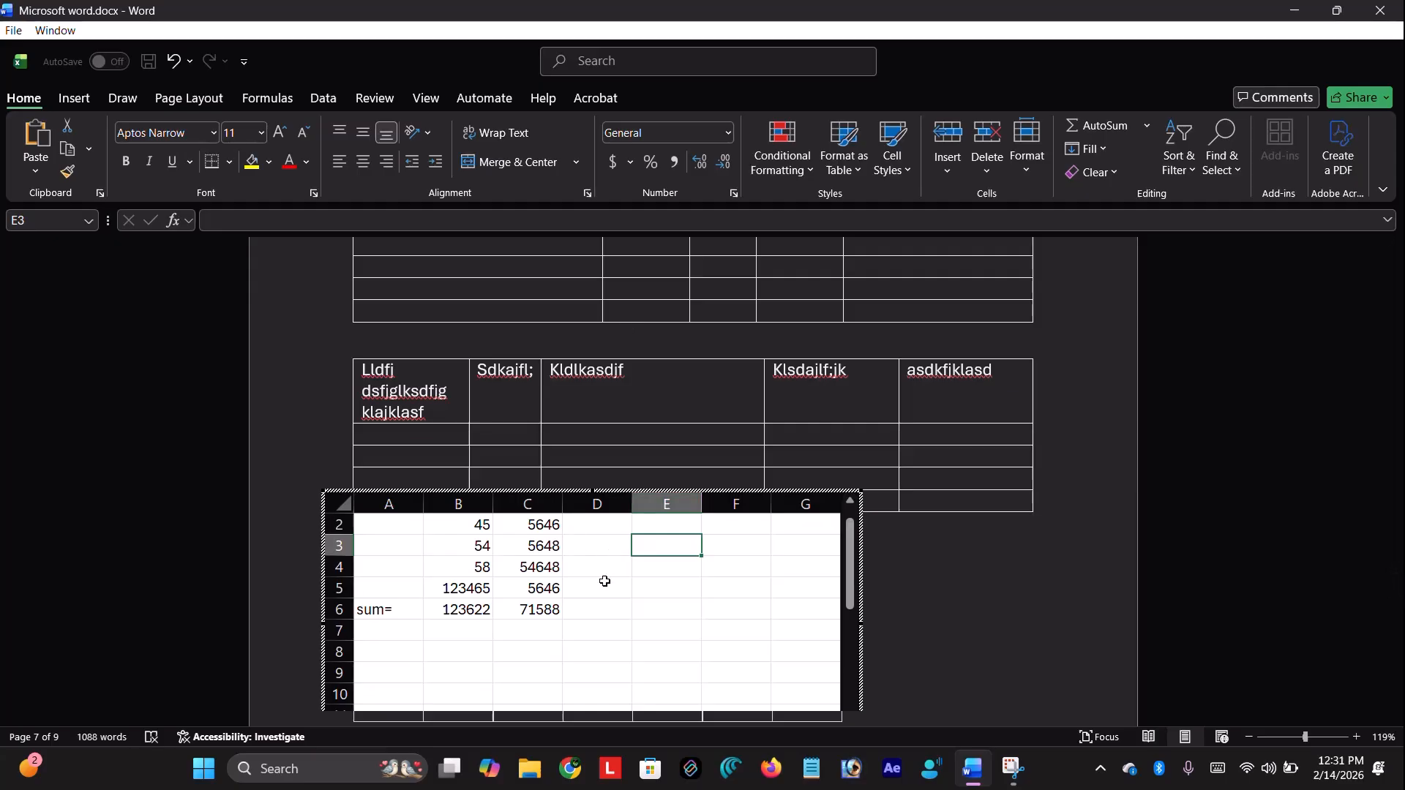
Clear all values from the worksheet's A2:C6 data block
click(123, 99)
click(74, 99)
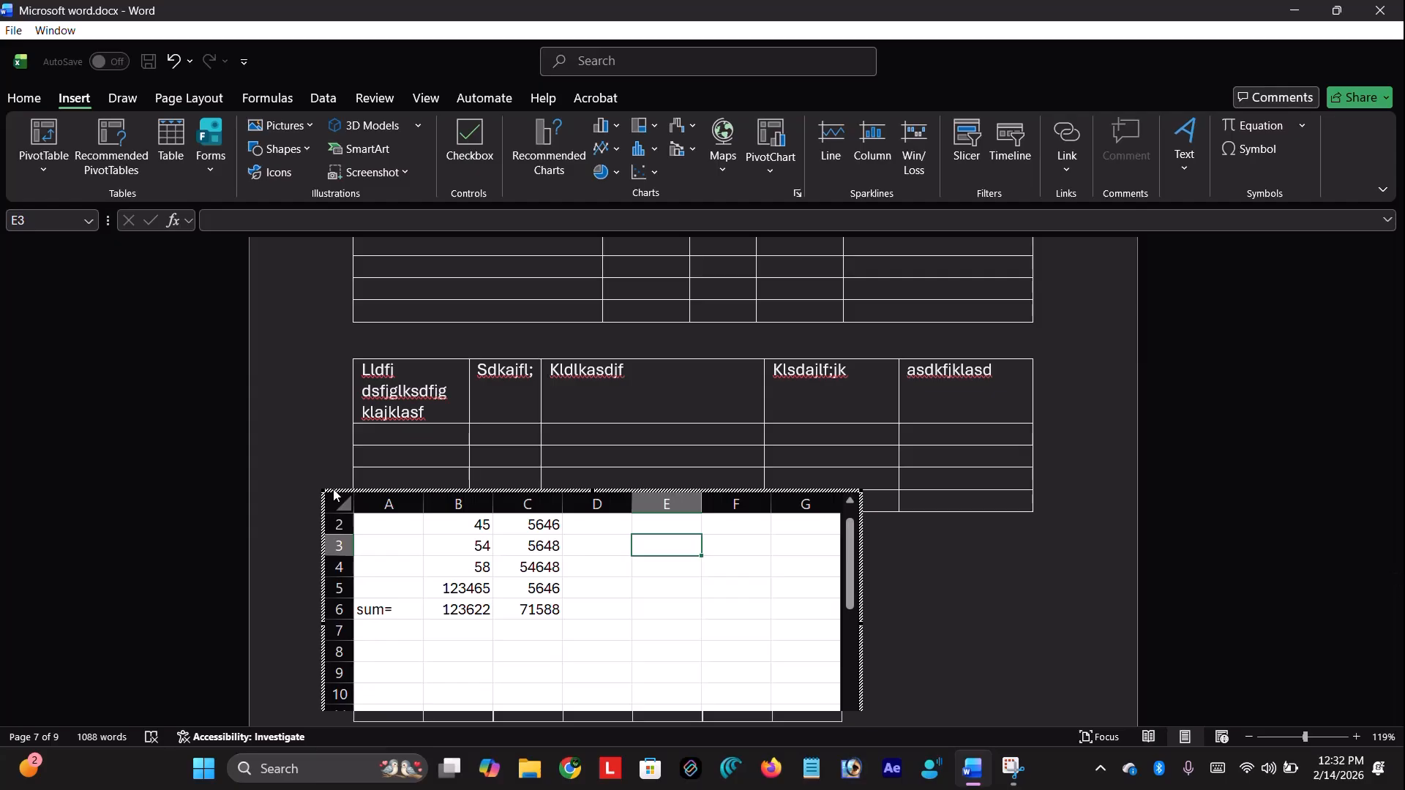
click(375, 568)
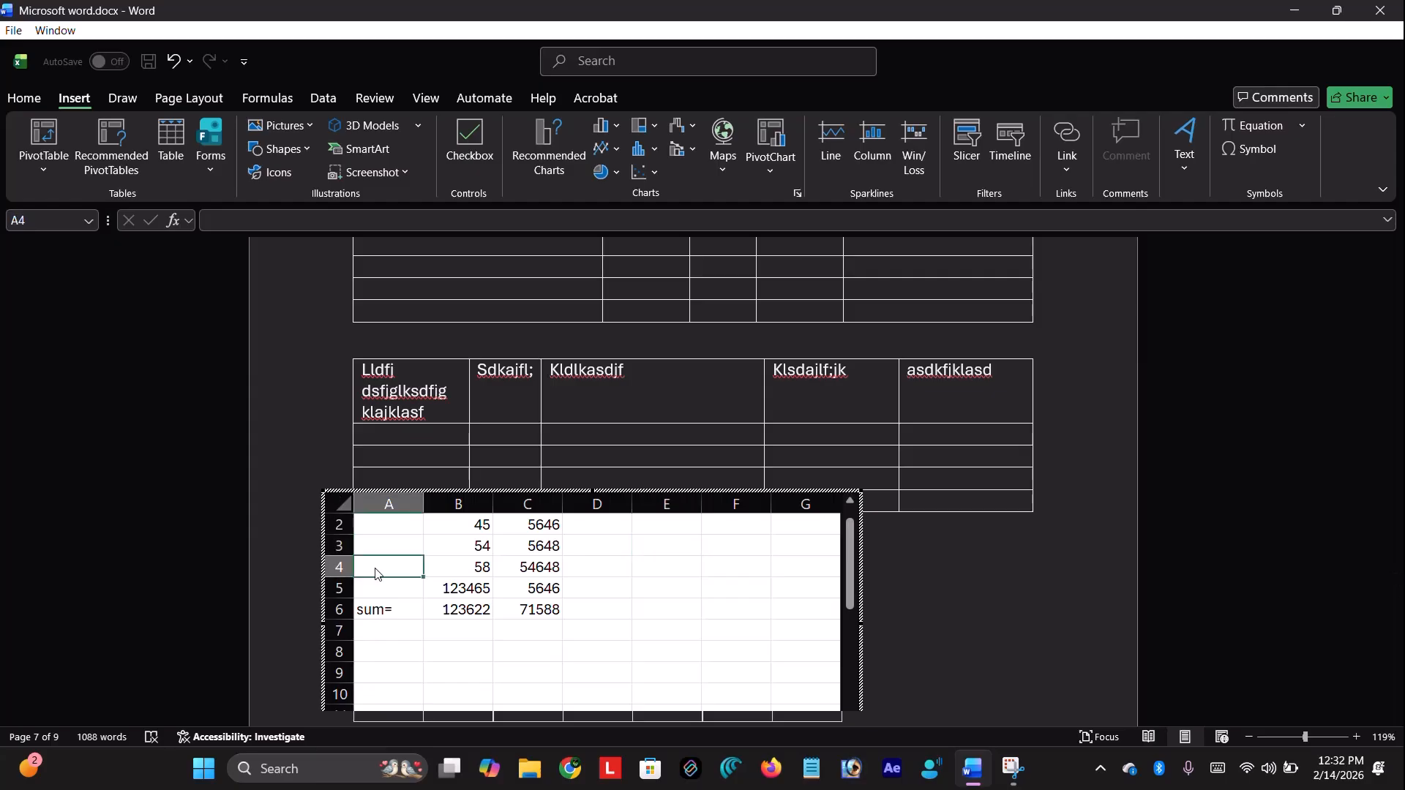
key(ctrl+a)
key(Delete)
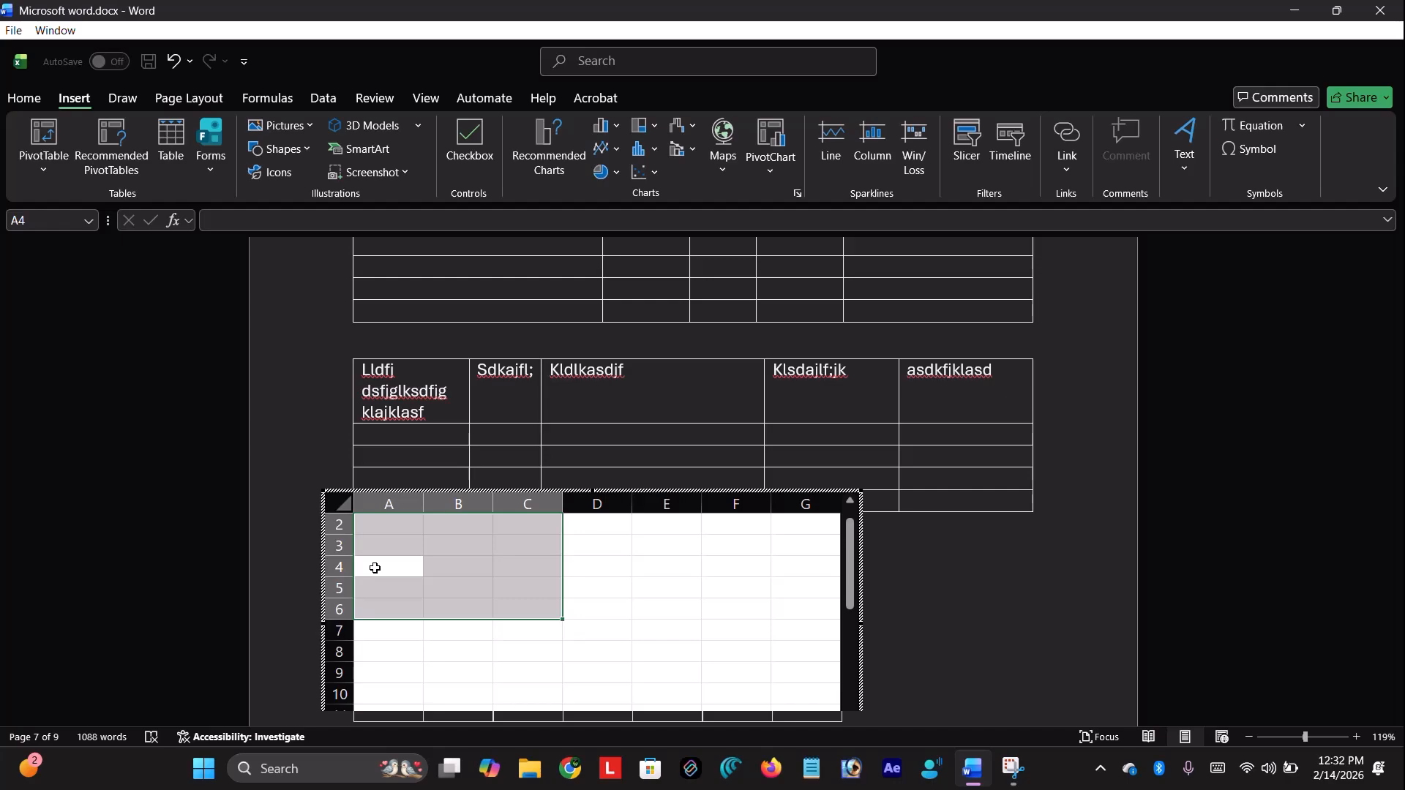
key(ctrl+c)
Copy the whole worksheet, then delete the embedded worksheet object from the document
click(338, 504)
key(ctrl+c)
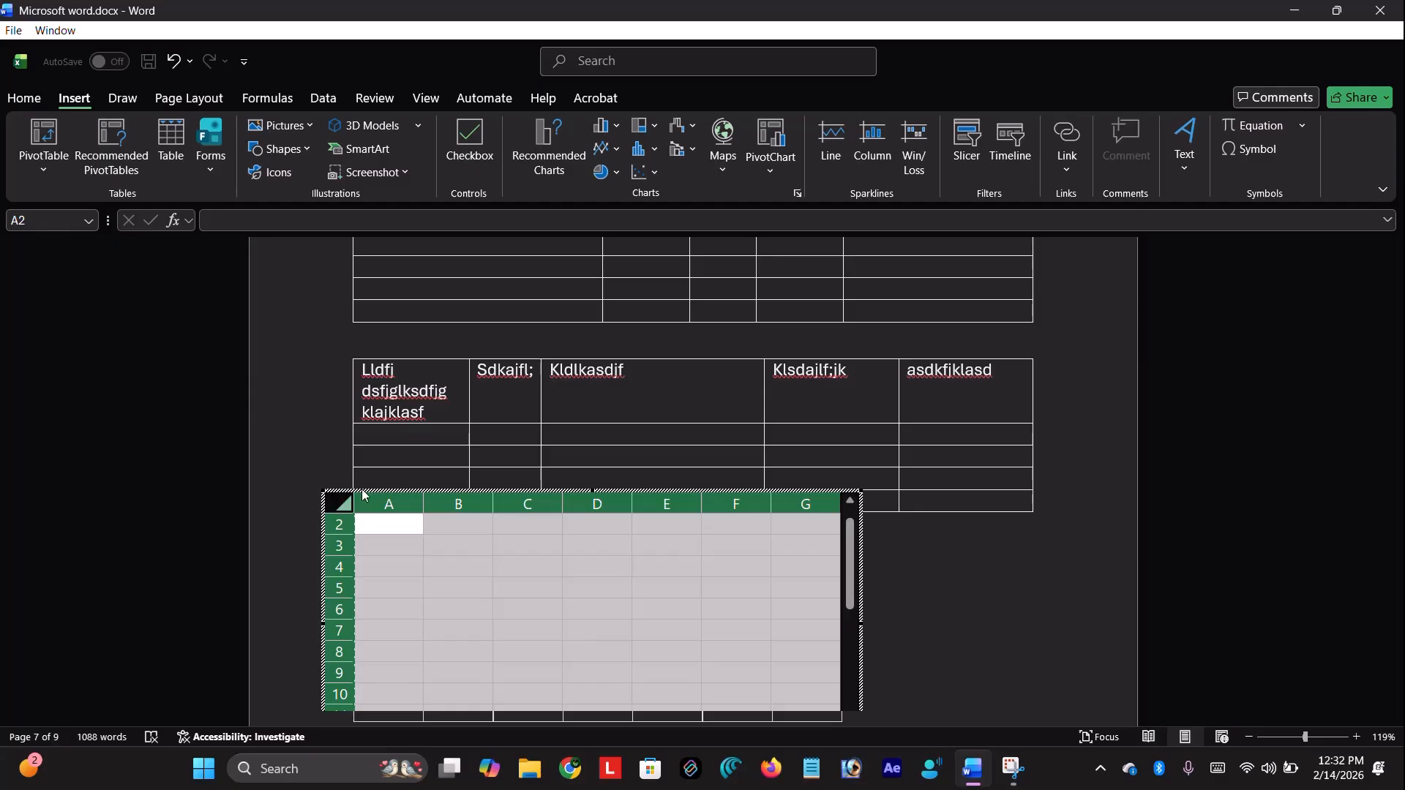
click(358, 445)
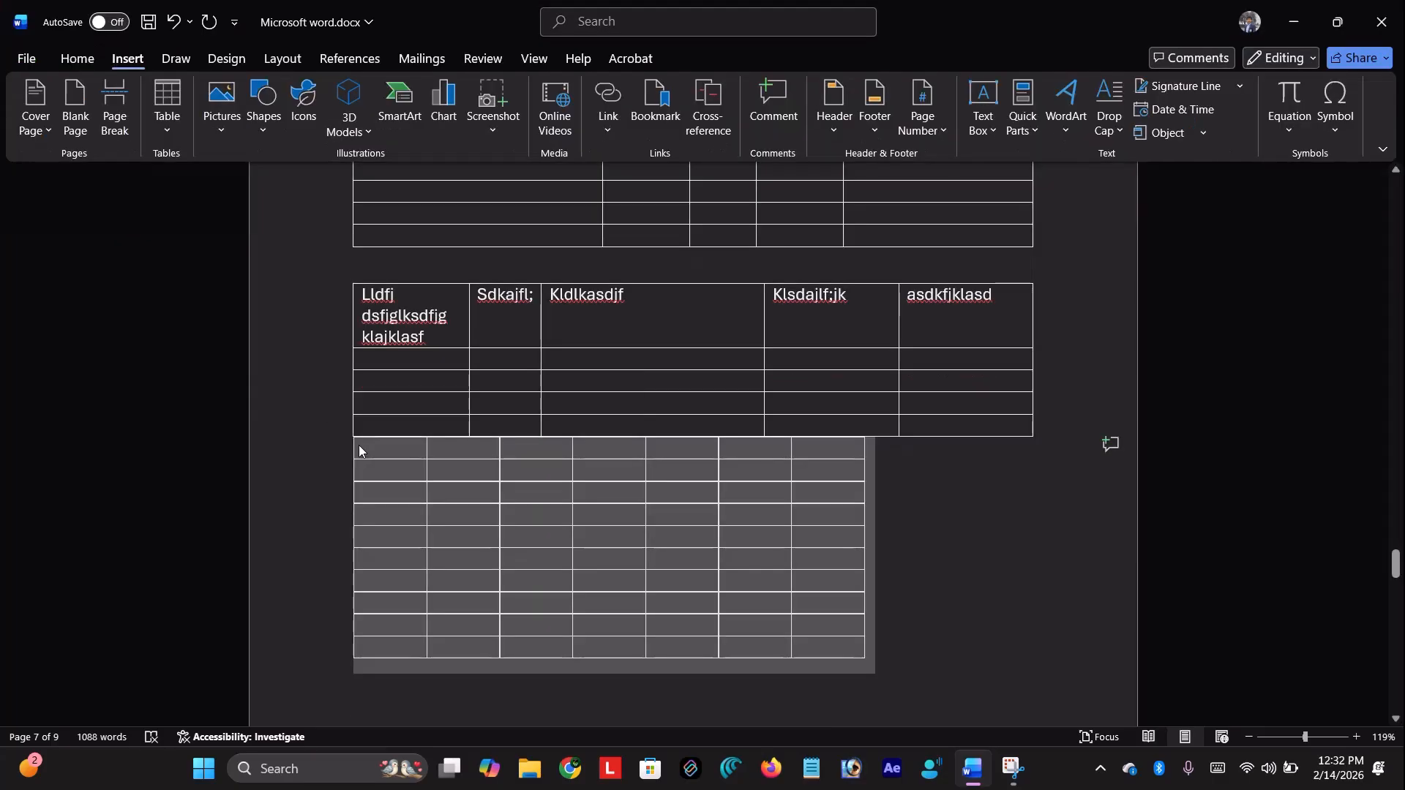
key(Delete)
scroll(416, 490, up, 3)
scroll(417, 490, down, 6)
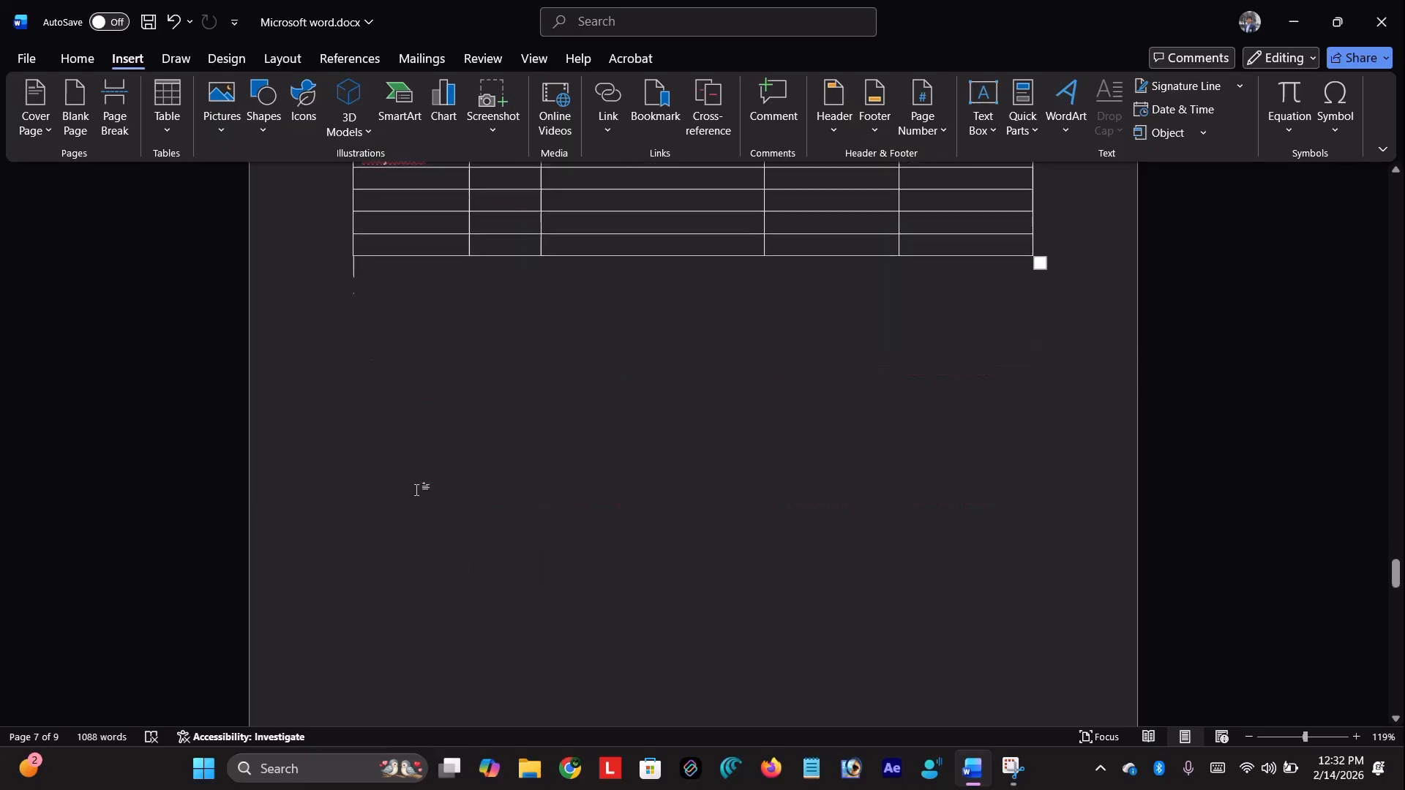
scroll(438, 308, up, 3)
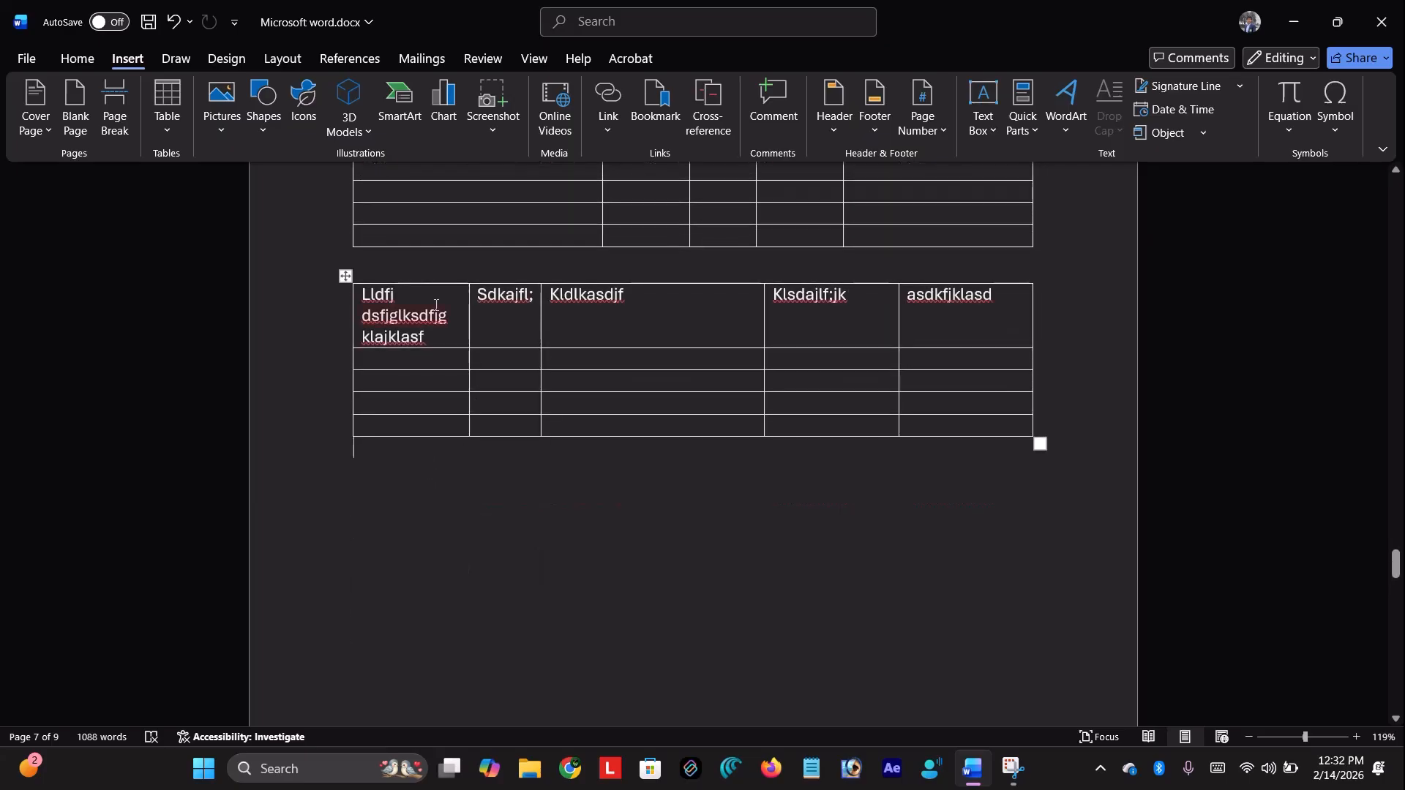
Insert the With Subheads 1 quick table, 'Enrollment in local colleges, 2005', below the second table
click(181, 121)
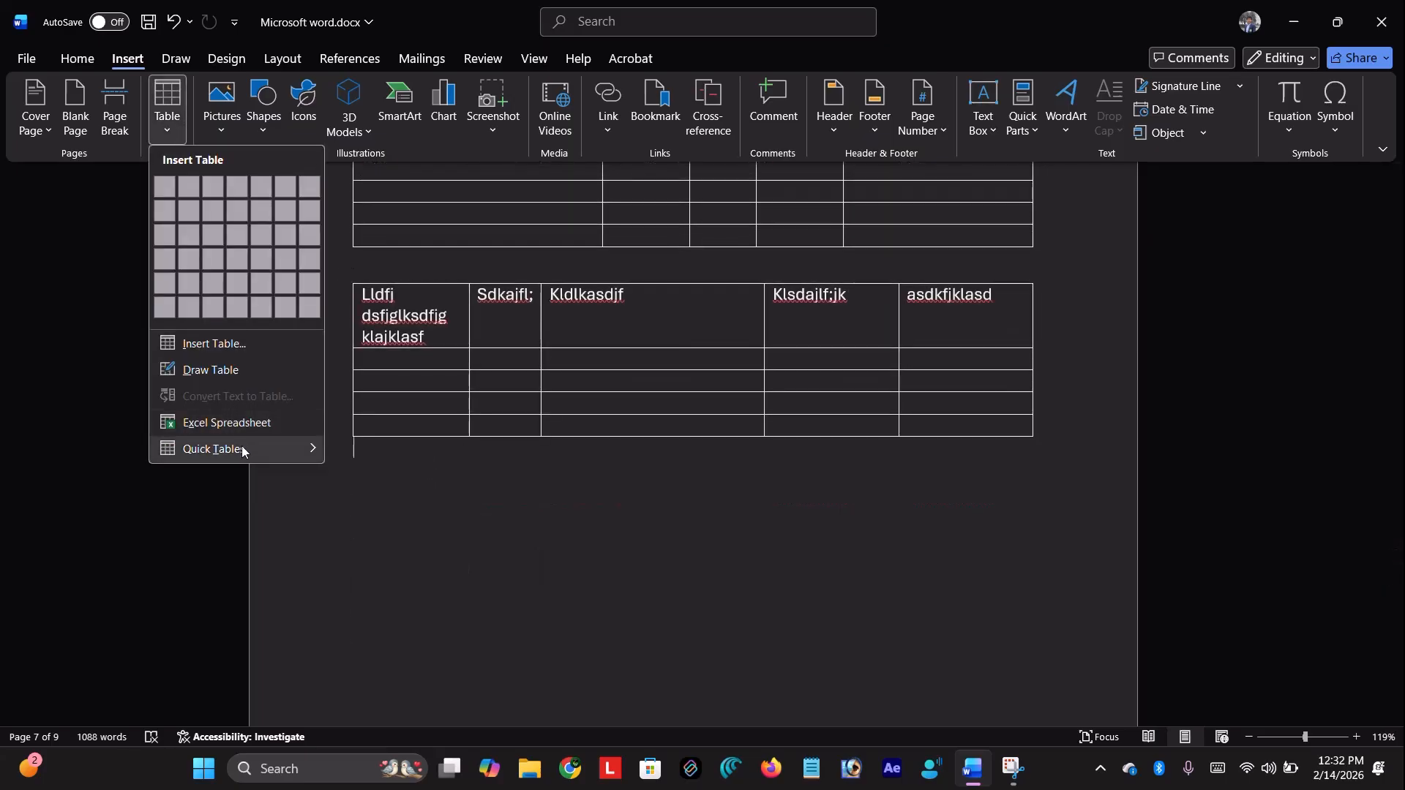
mouse_move(241, 450)
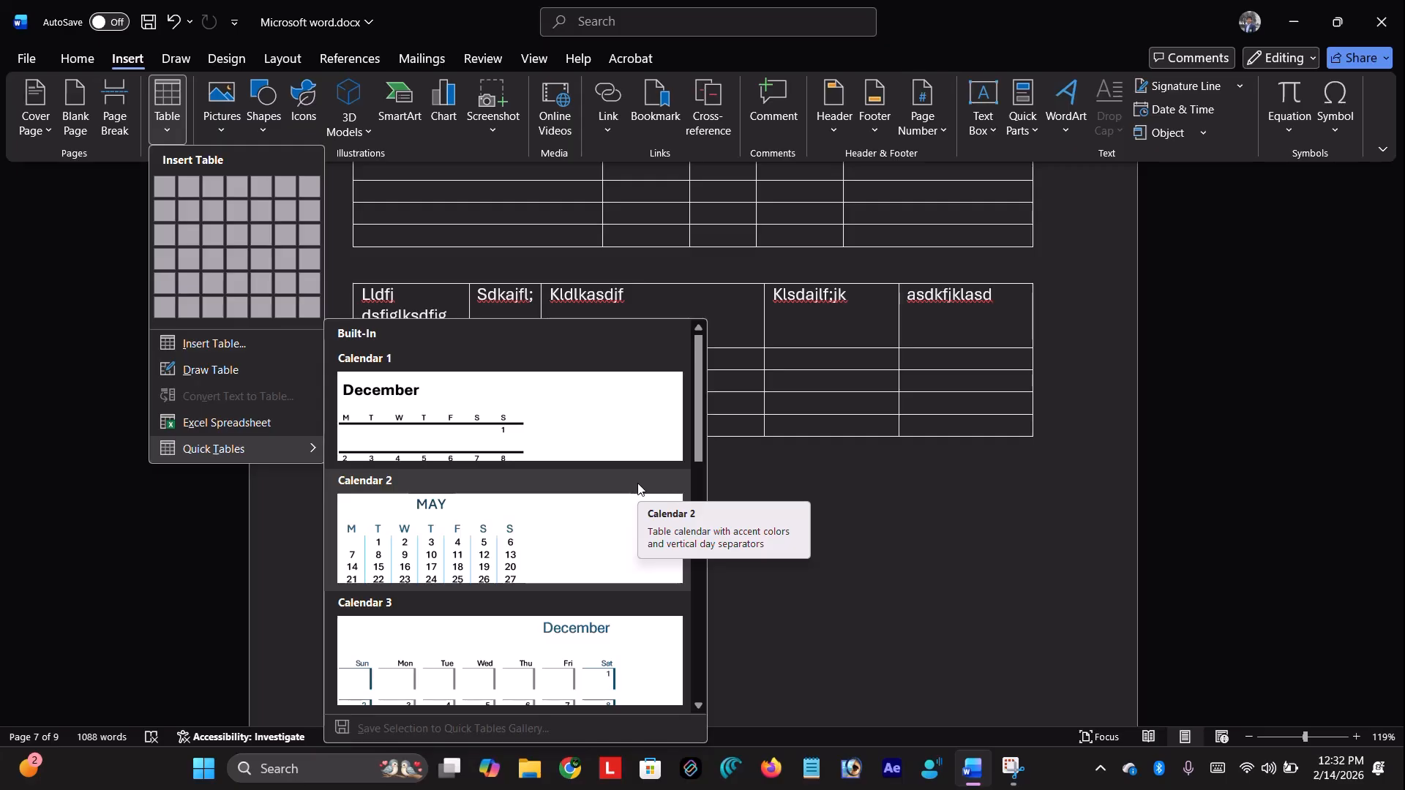
scroll(512, 439, down, 10)
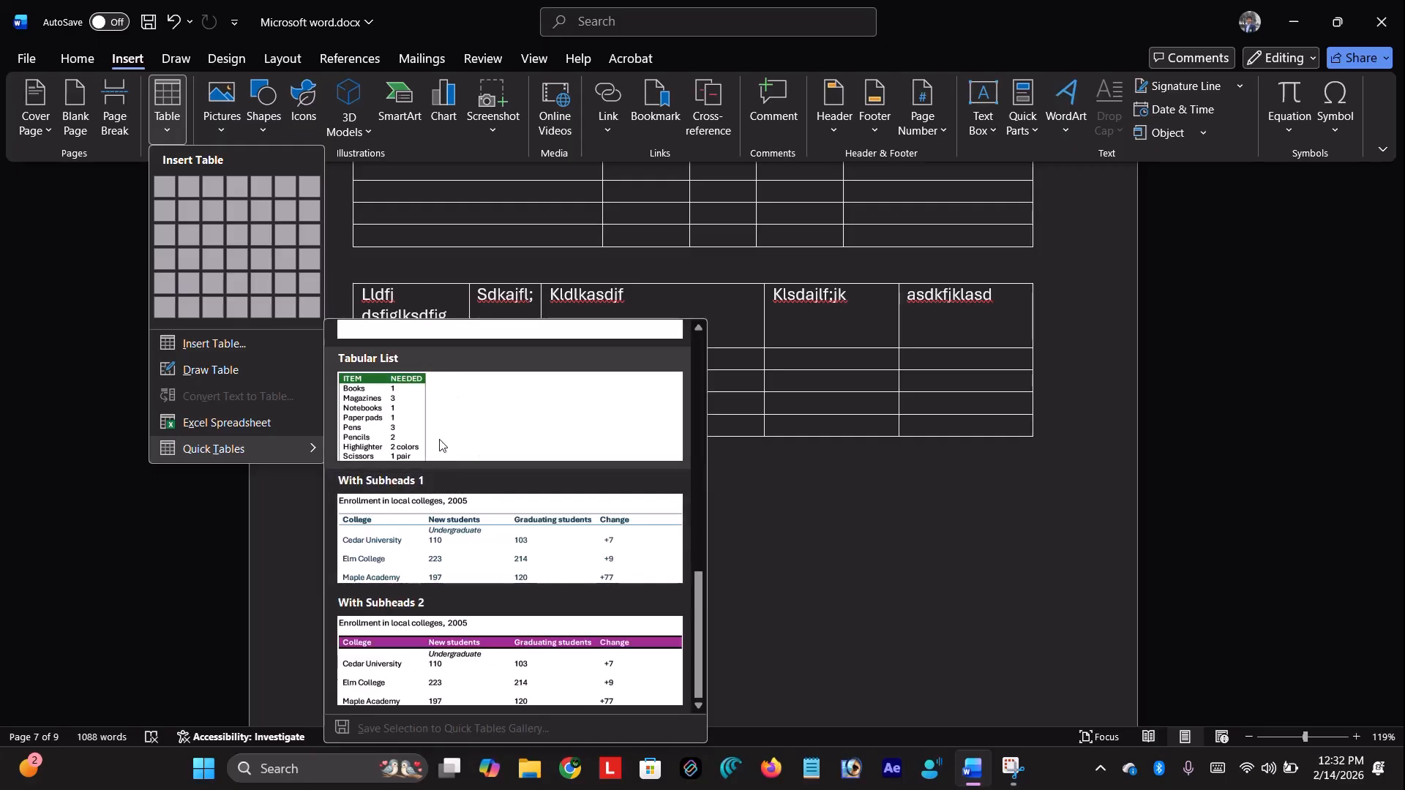
click(538, 499)
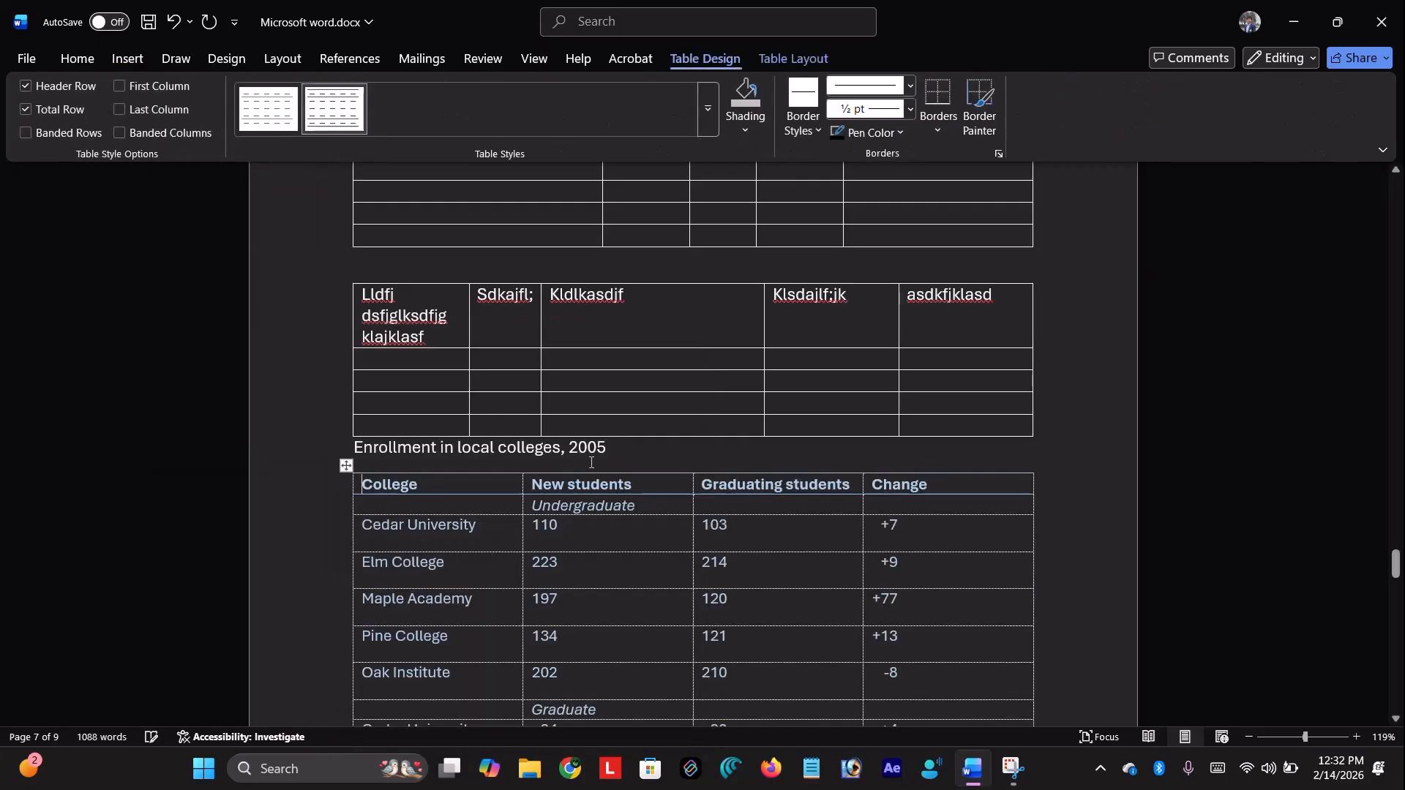
scroll(686, 379, down, 4)
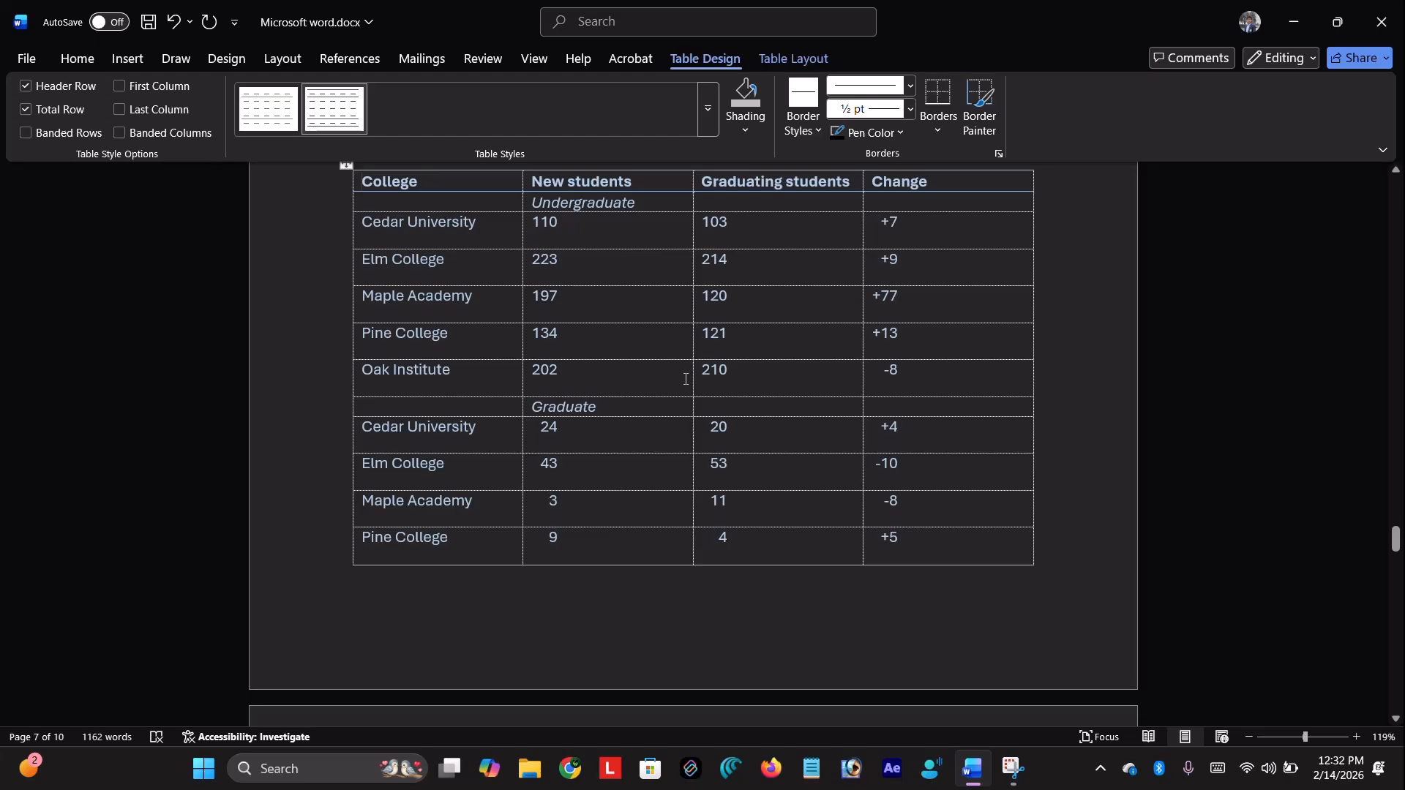
scroll(686, 379, up, 1)
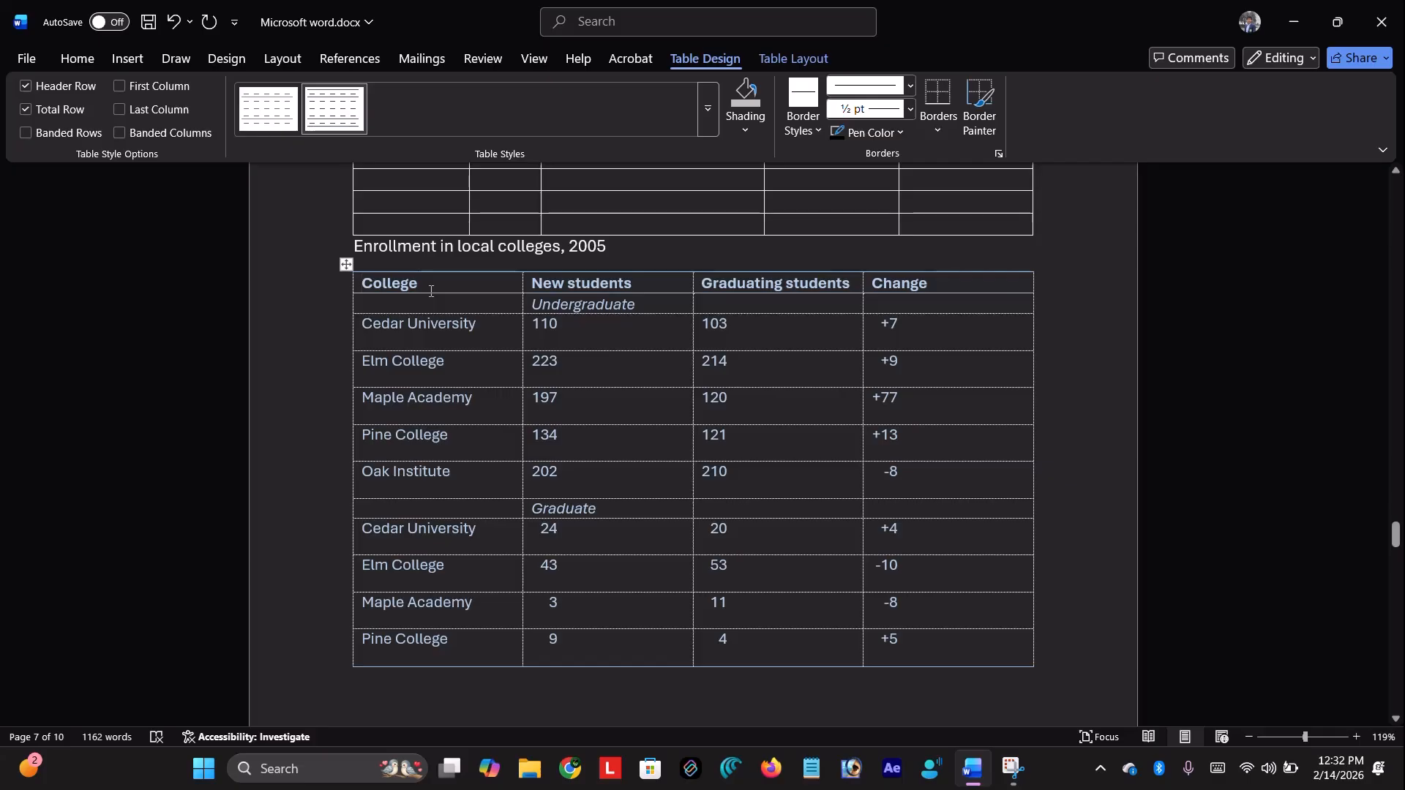
scroll(431, 291, up, 3)
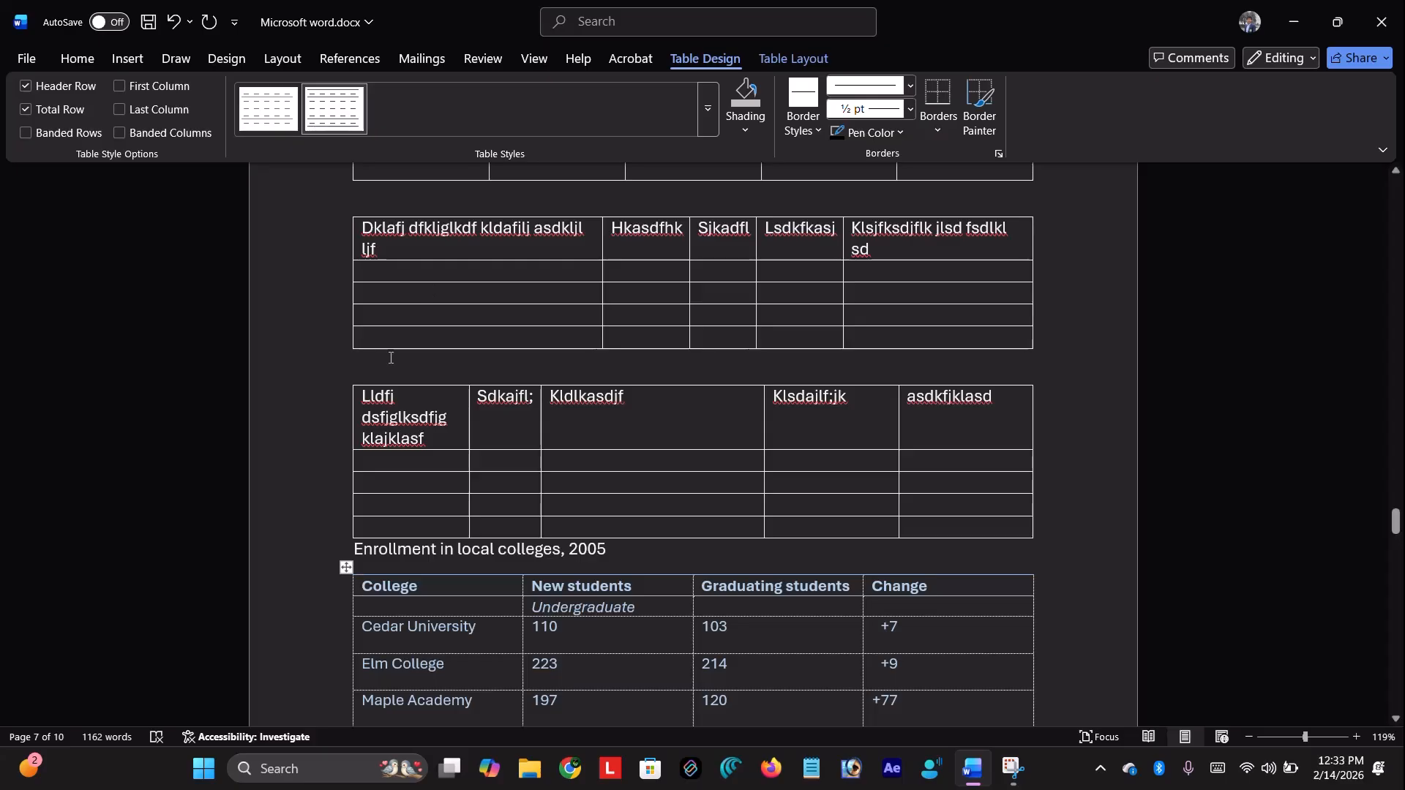
Select the whole five-column table and save it to the Quick Tables gallery as 'temp'
click(360, 392)
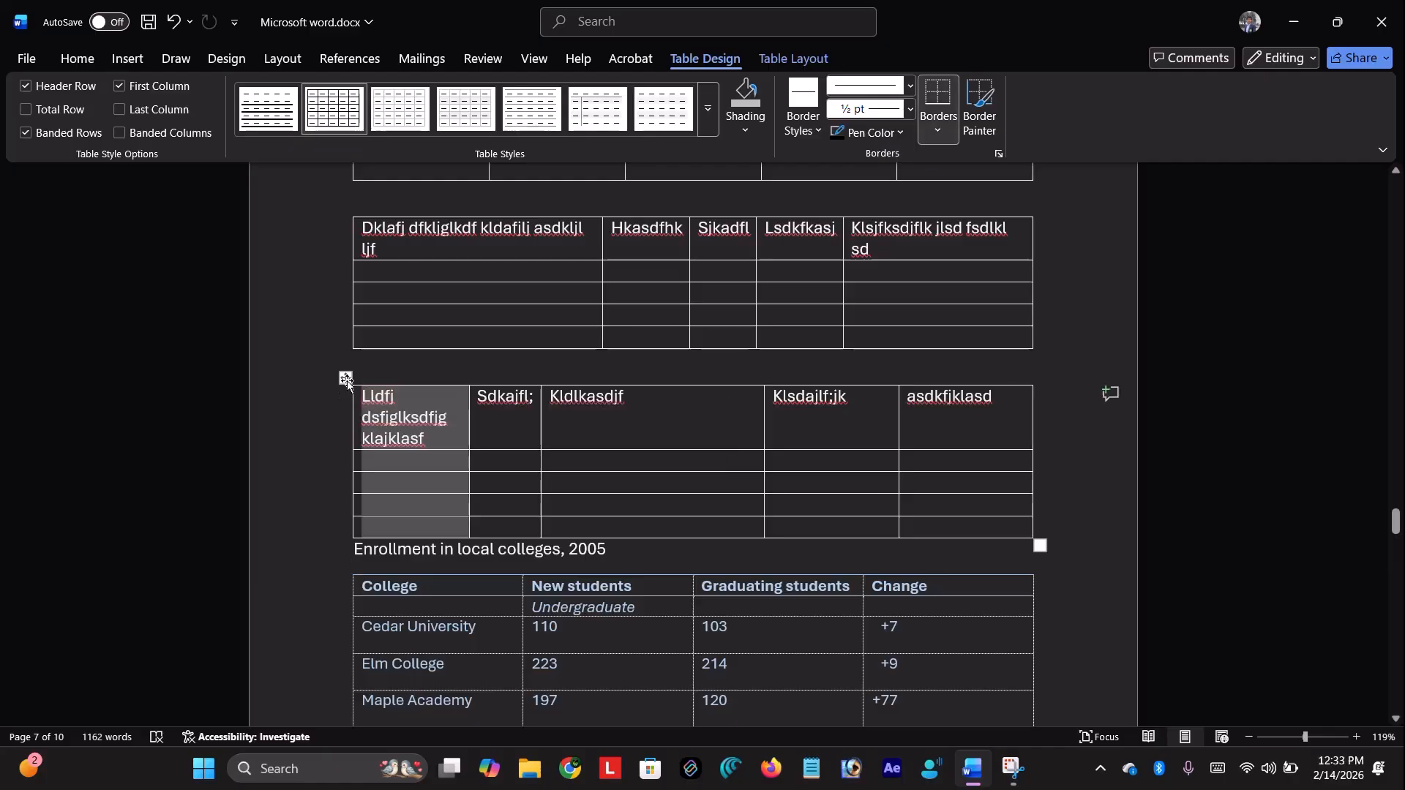
click(345, 378)
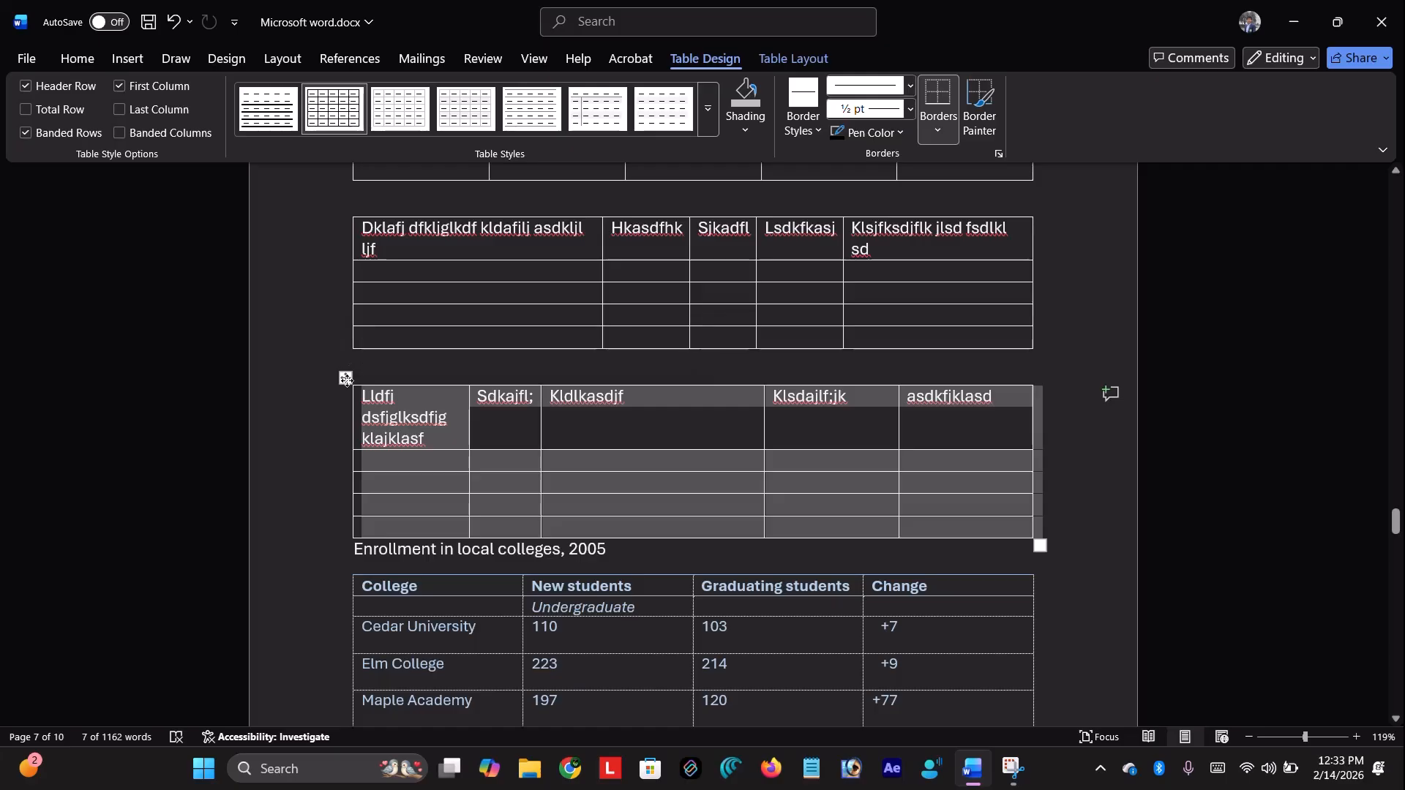
click(147, 62)
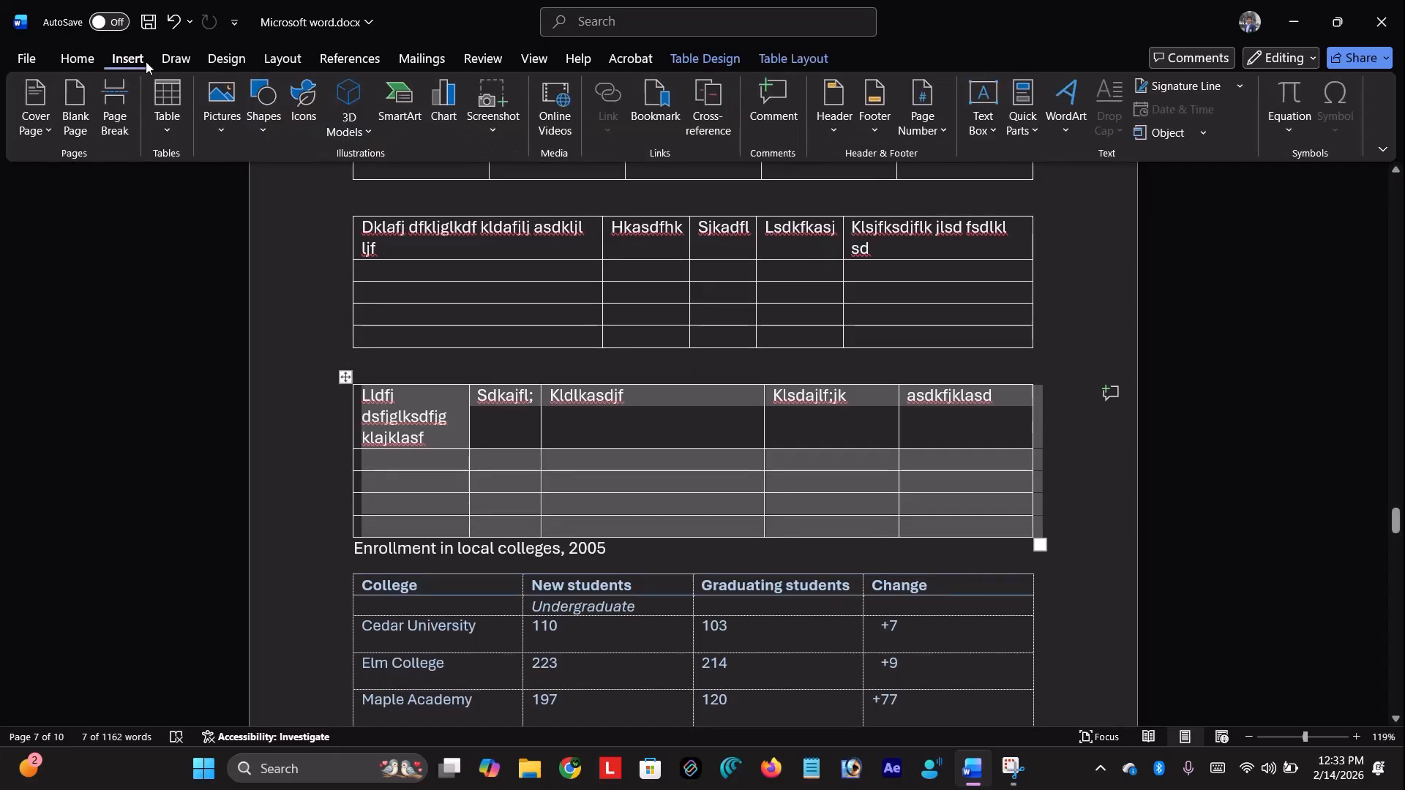
click(173, 138)
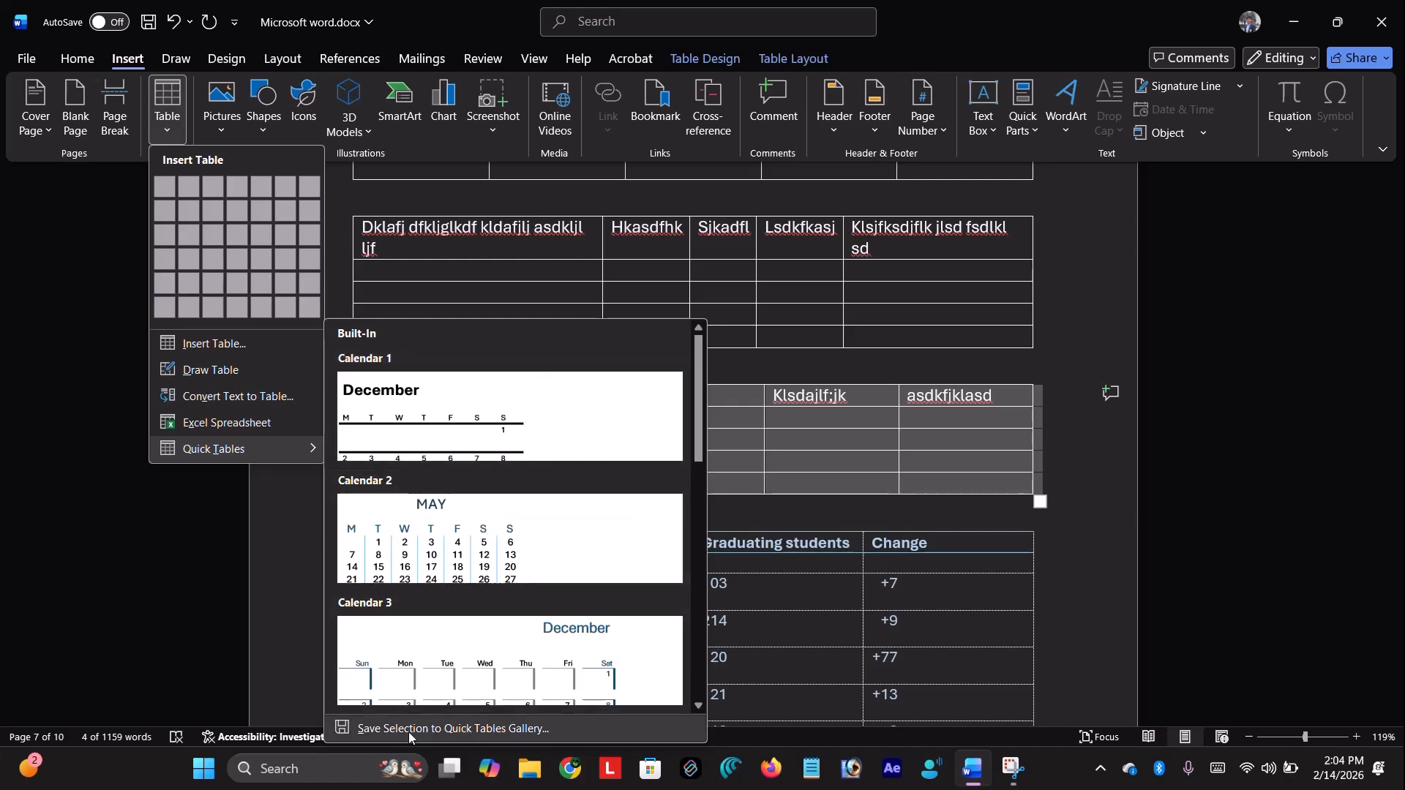
click(490, 731)
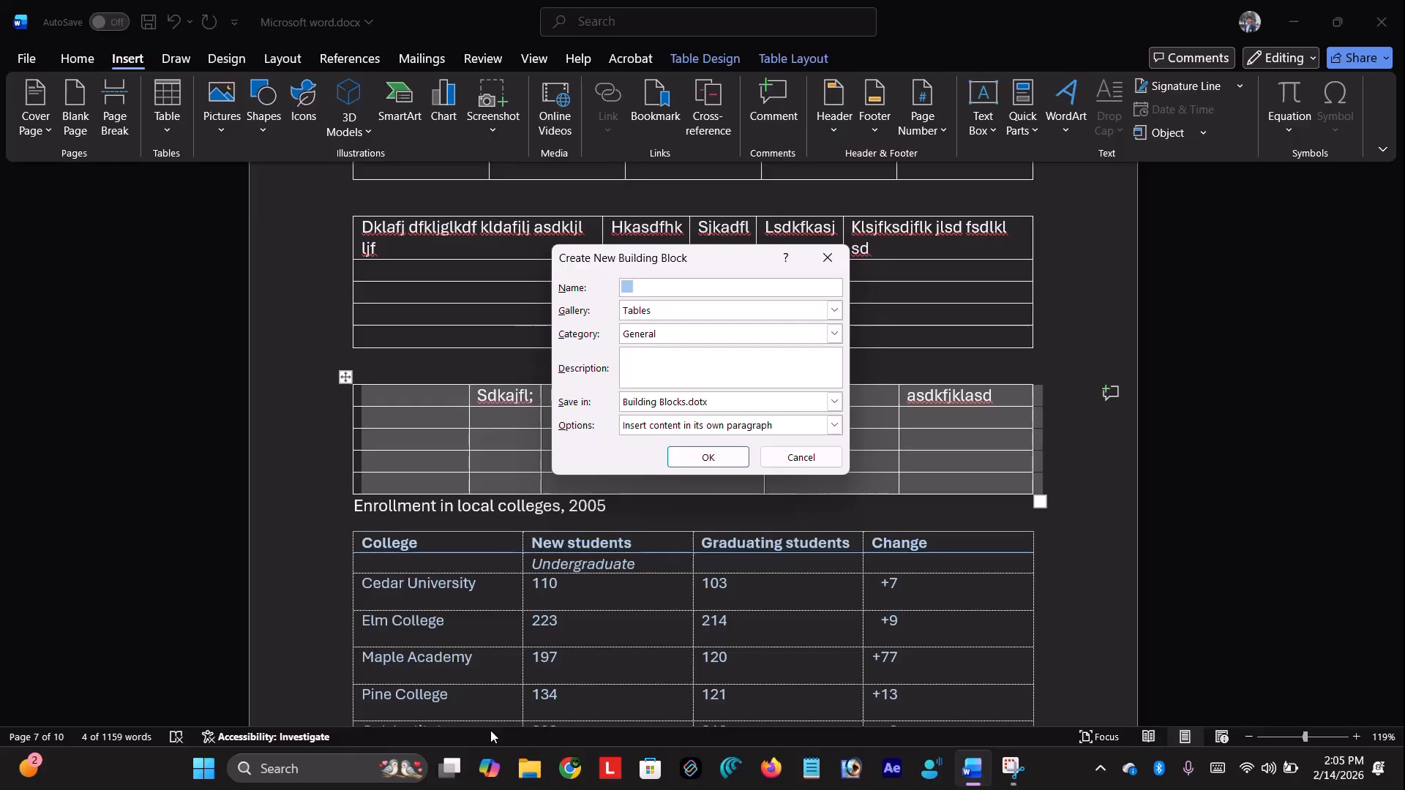
text(temp)
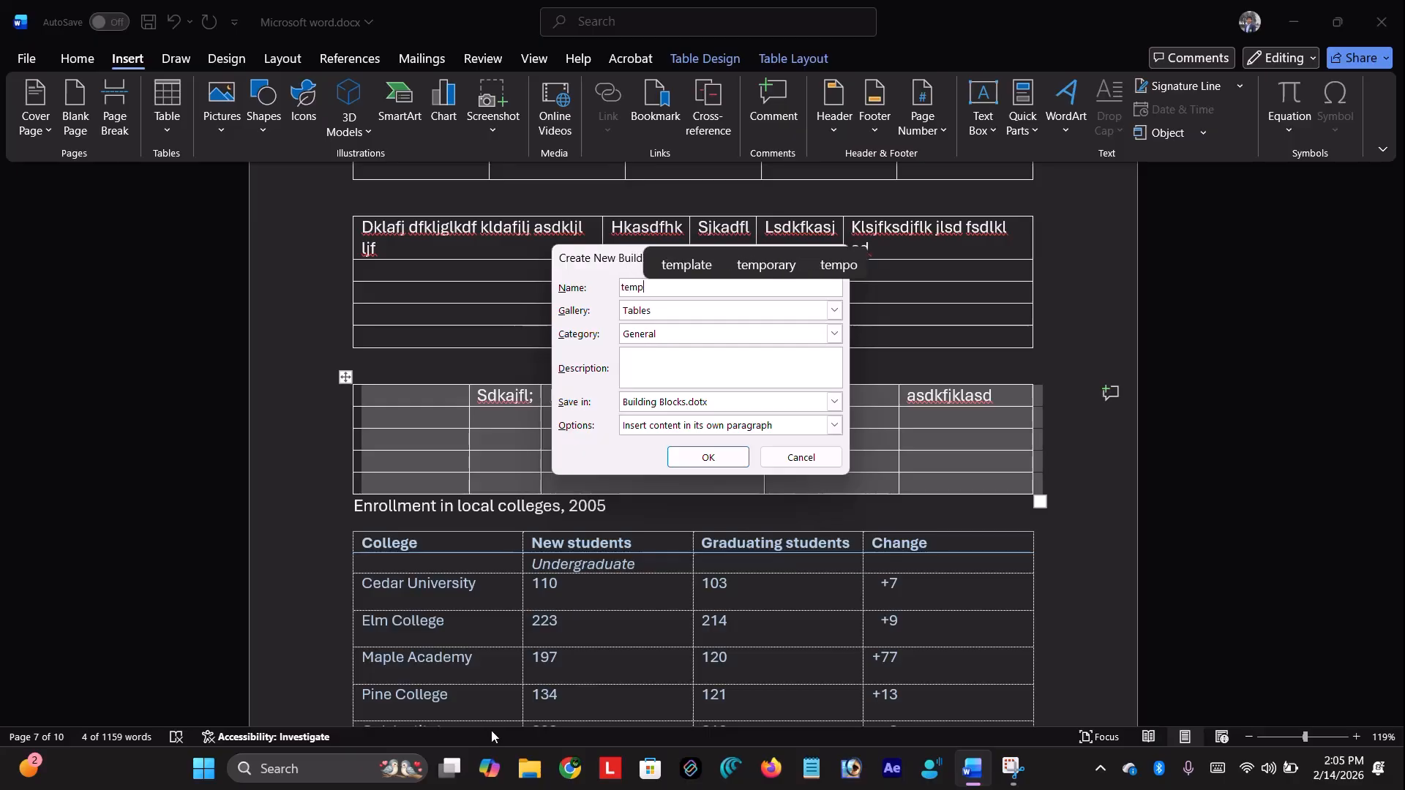
Confirm the temp building block and insert it from Quick Tables on blank page 8
click(695, 460)
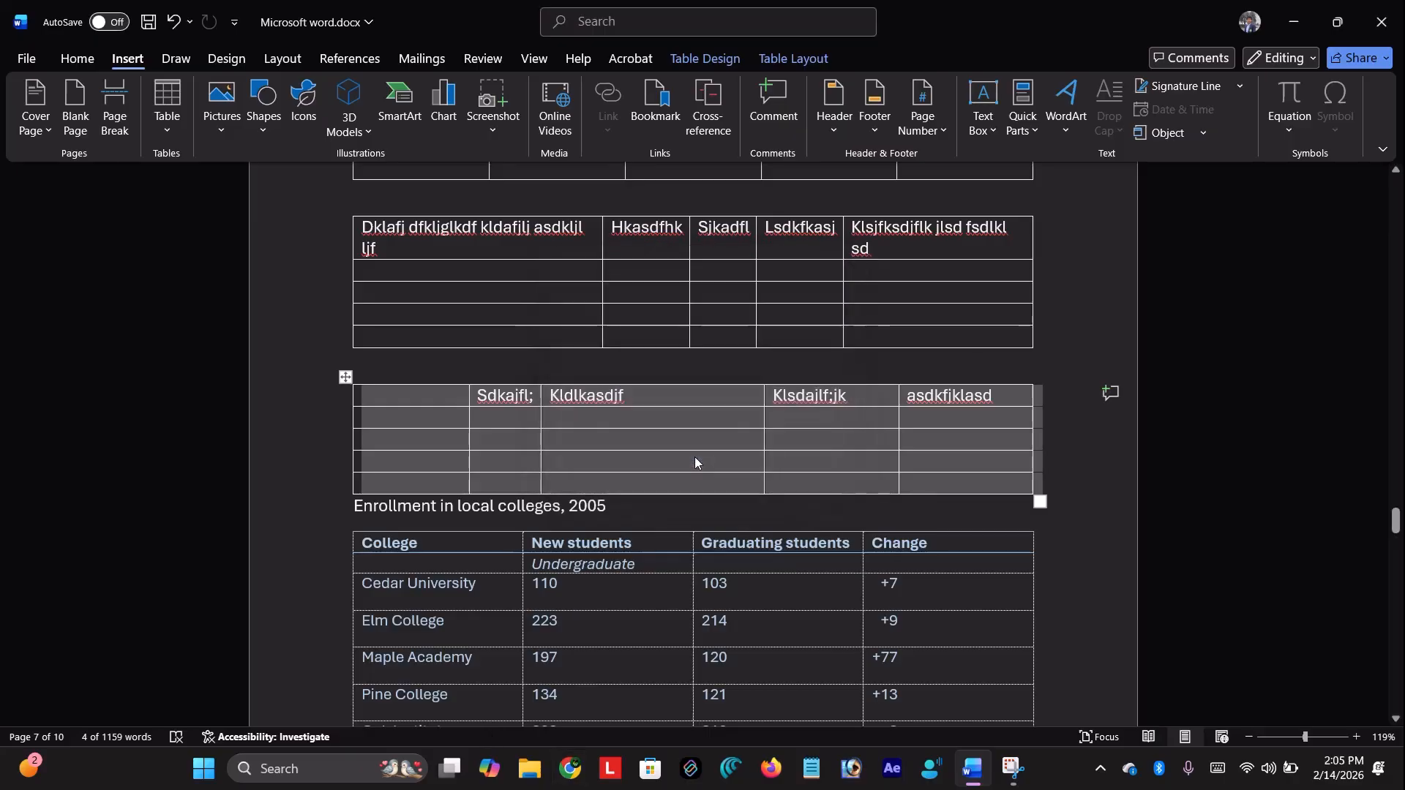
scroll(781, 521, down, 12)
click(673, 454)
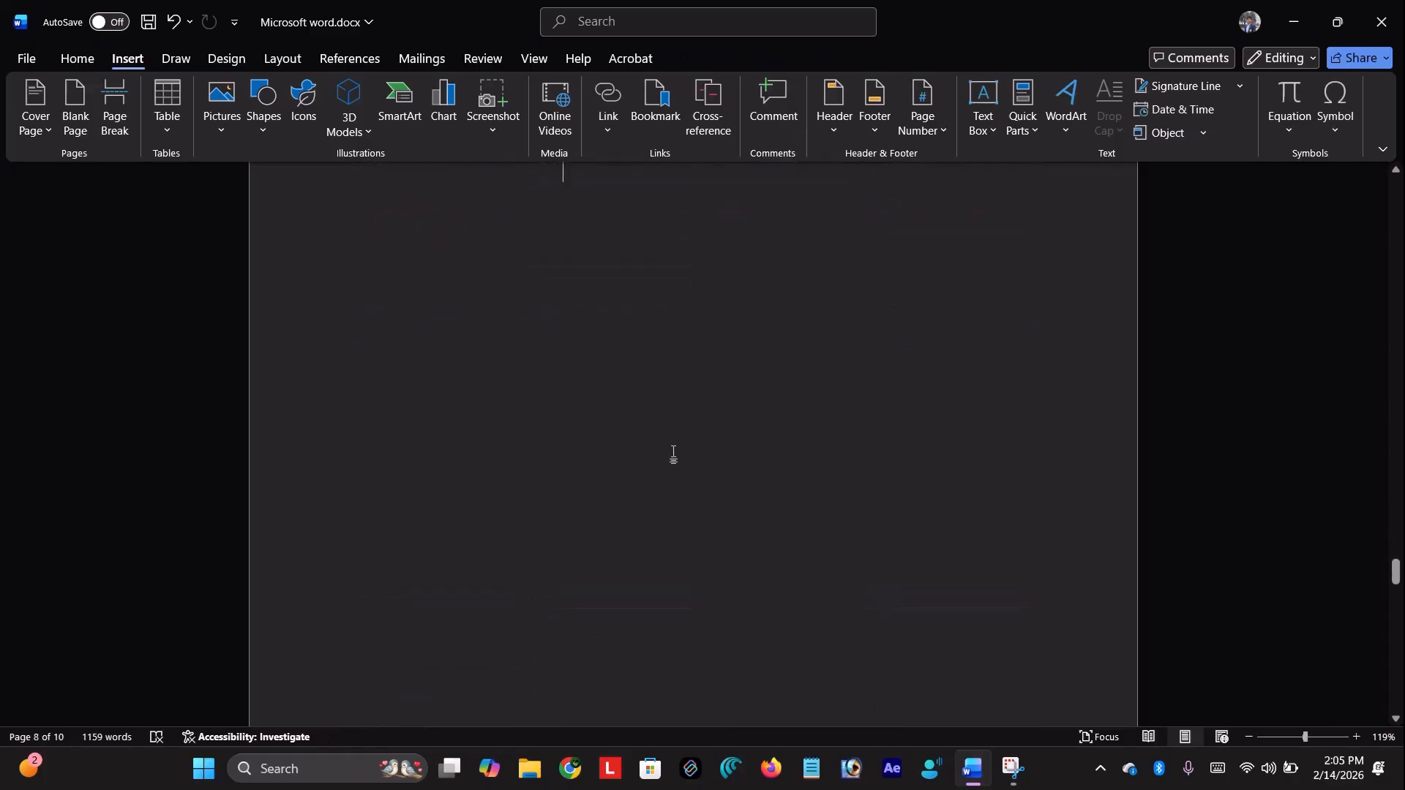
click(170, 123)
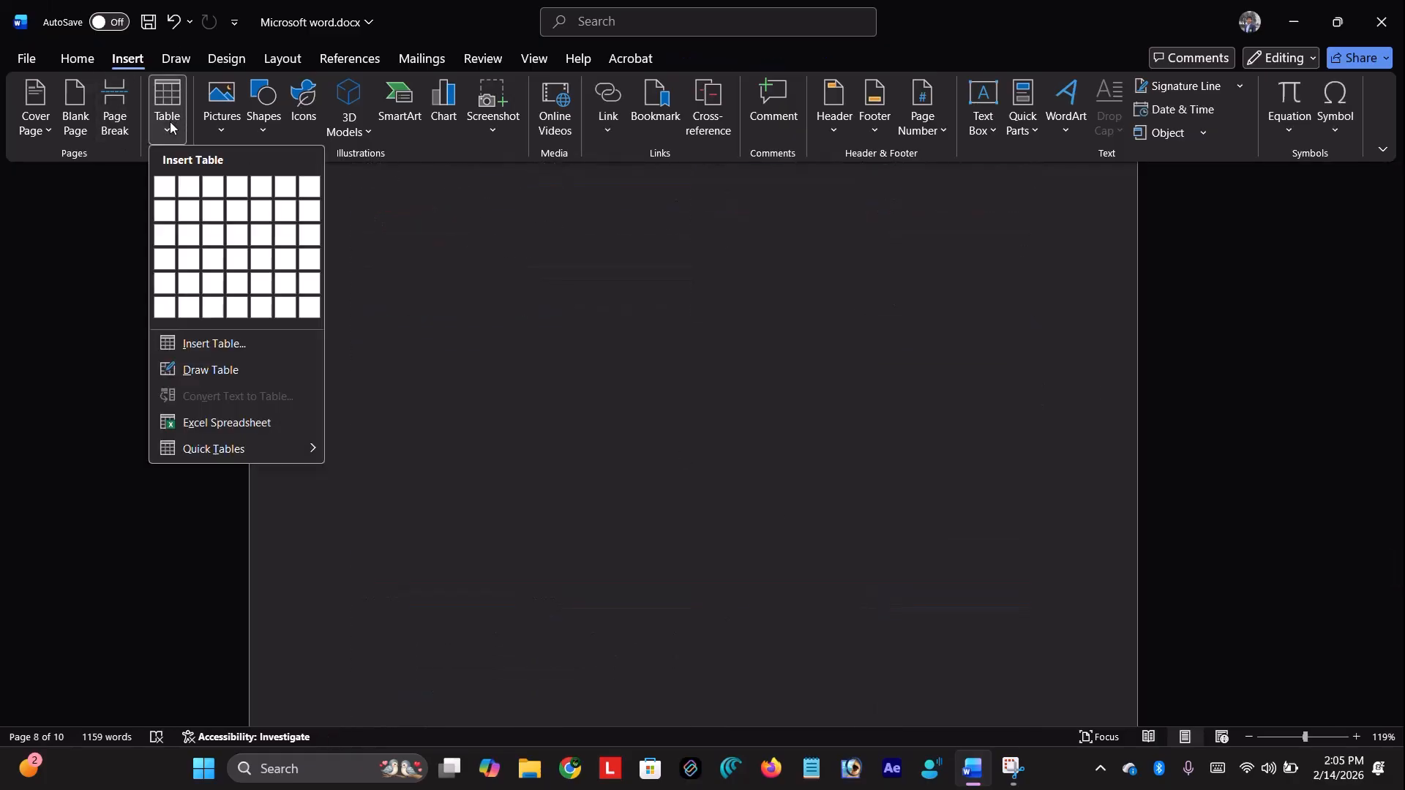
mouse_move(259, 449)
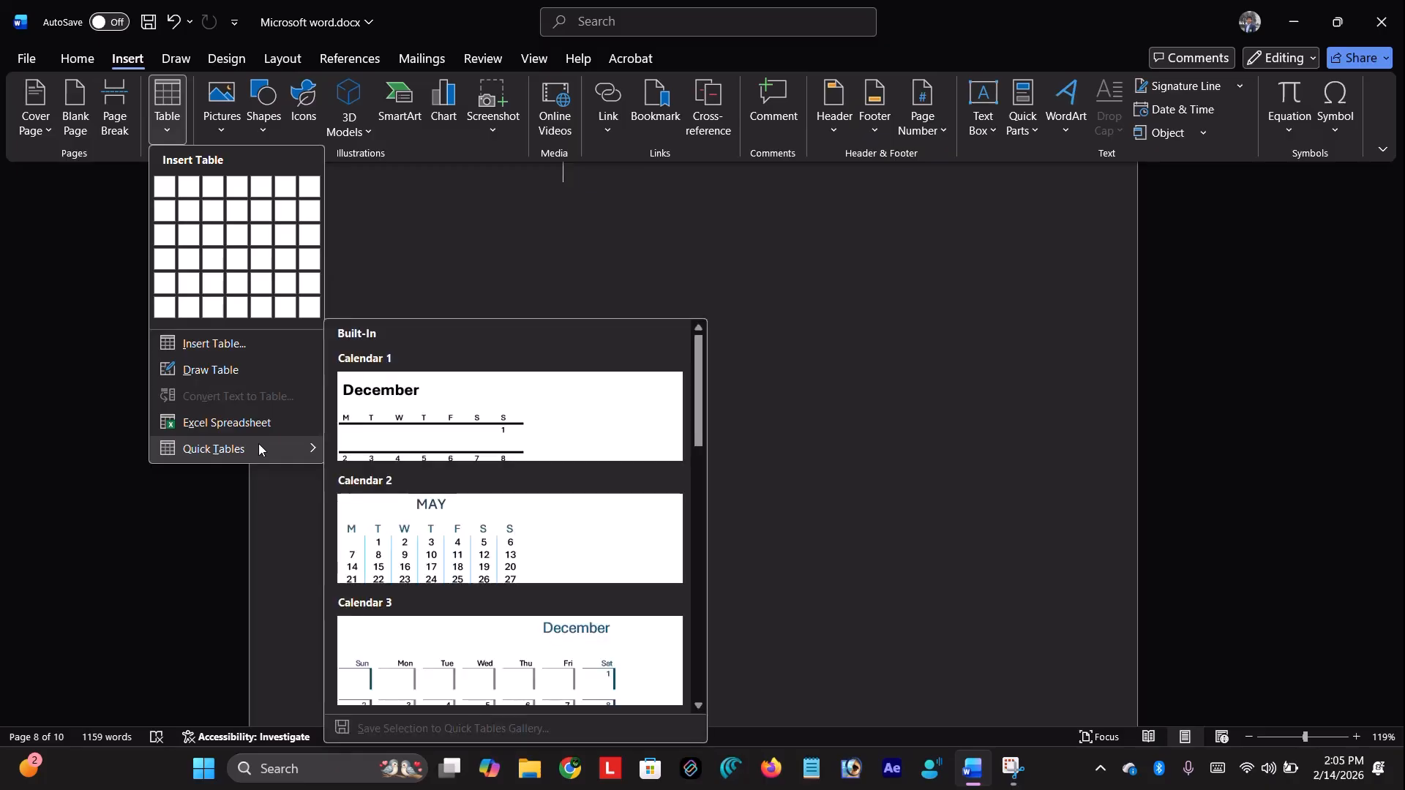
scroll(479, 471, down, 10)
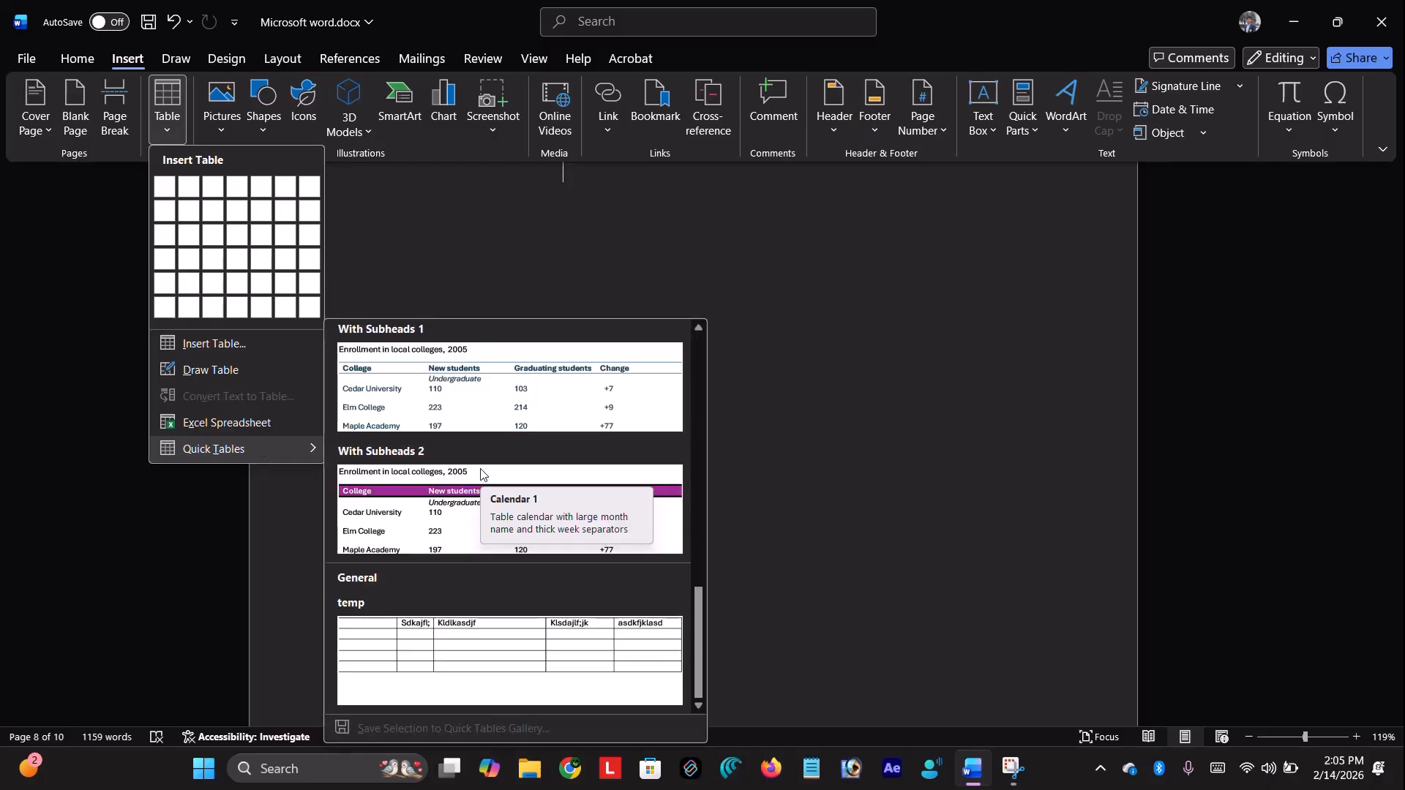
scroll(480, 472, up, 10)
scroll(480, 472, down, 8)
scroll(480, 474, down, 3)
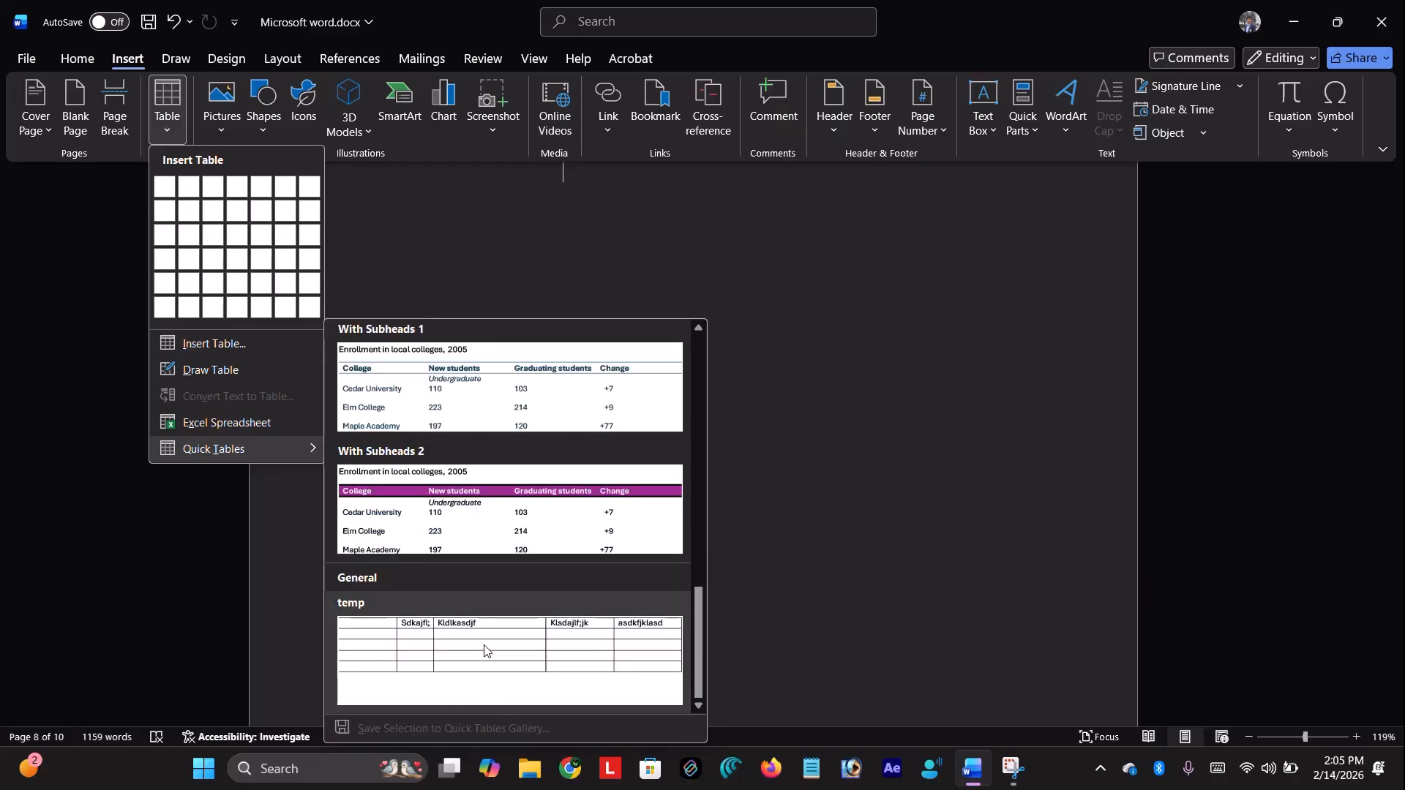
click(484, 683)
Place the cursor in the inserted table's first header cell
scroll(674, 483, down, 15)
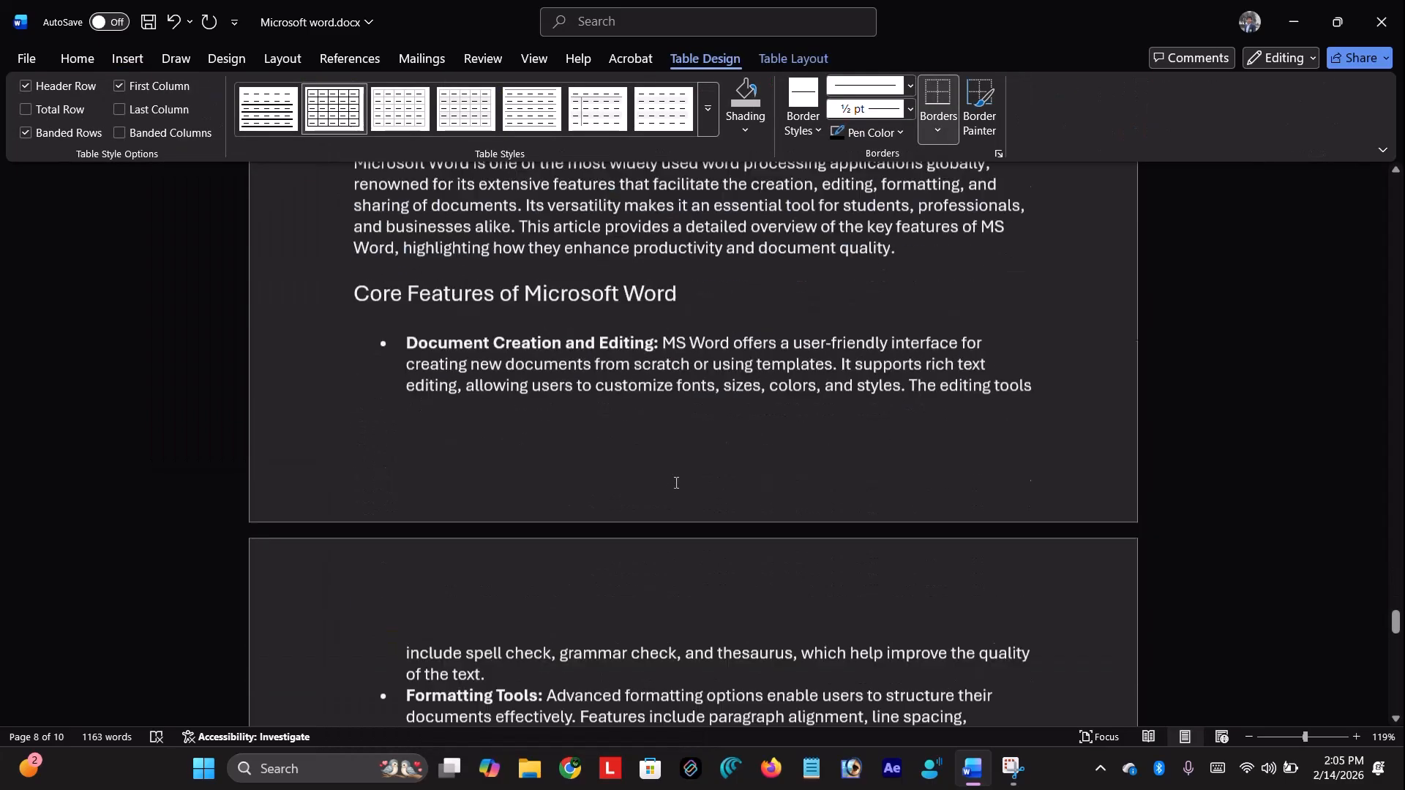
scroll(676, 483, up, 20)
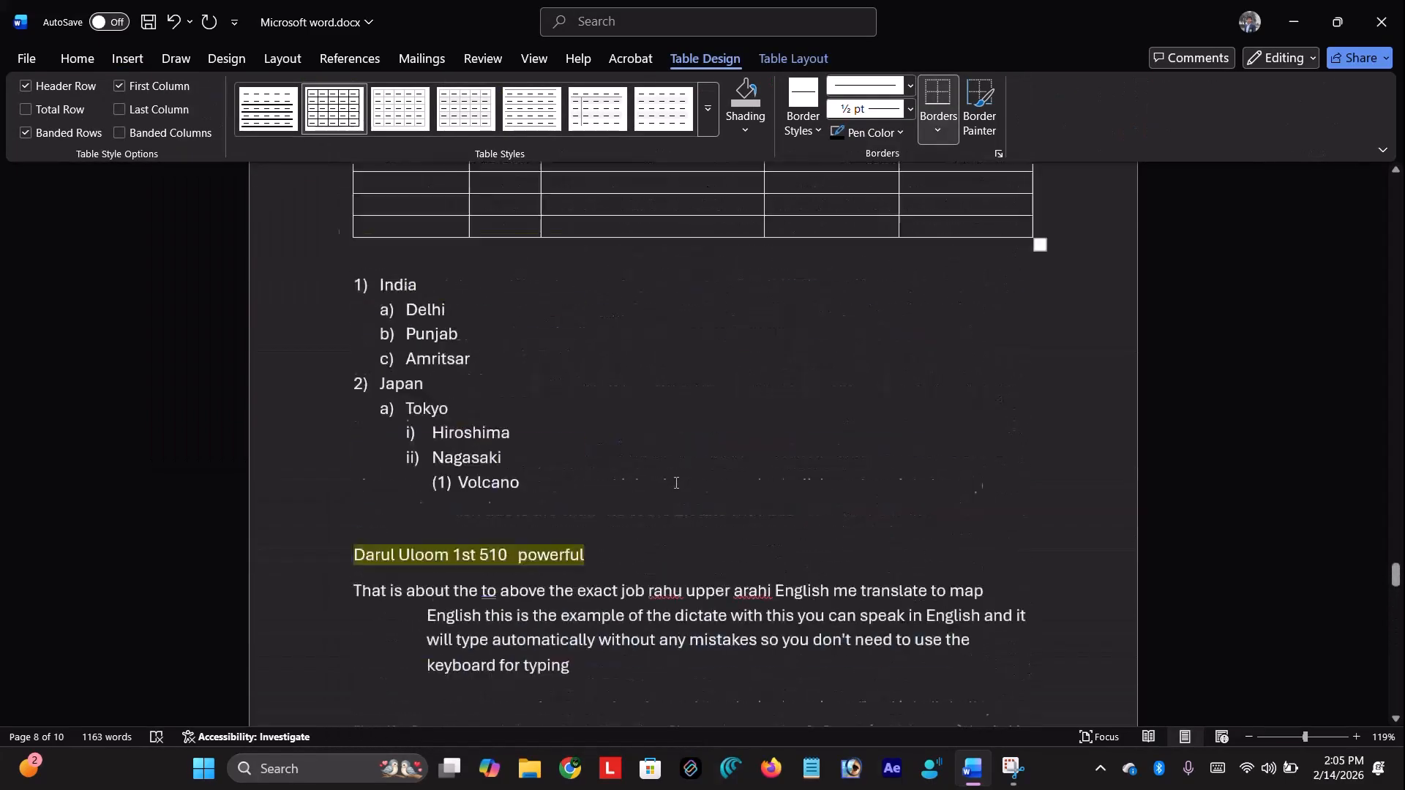
scroll(676, 483, up, 15)
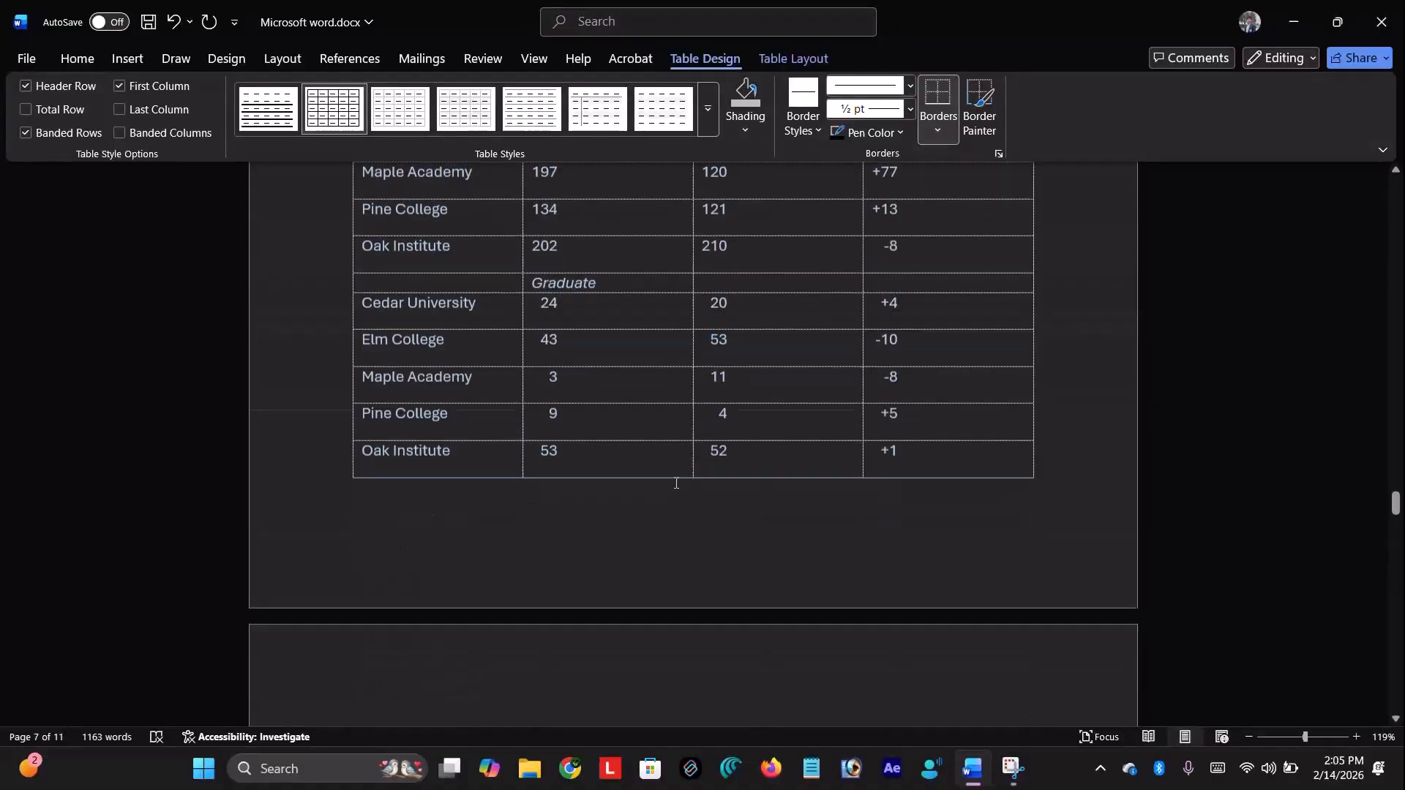
scroll(676, 483, up, 2)
scroll(679, 483, down, 10)
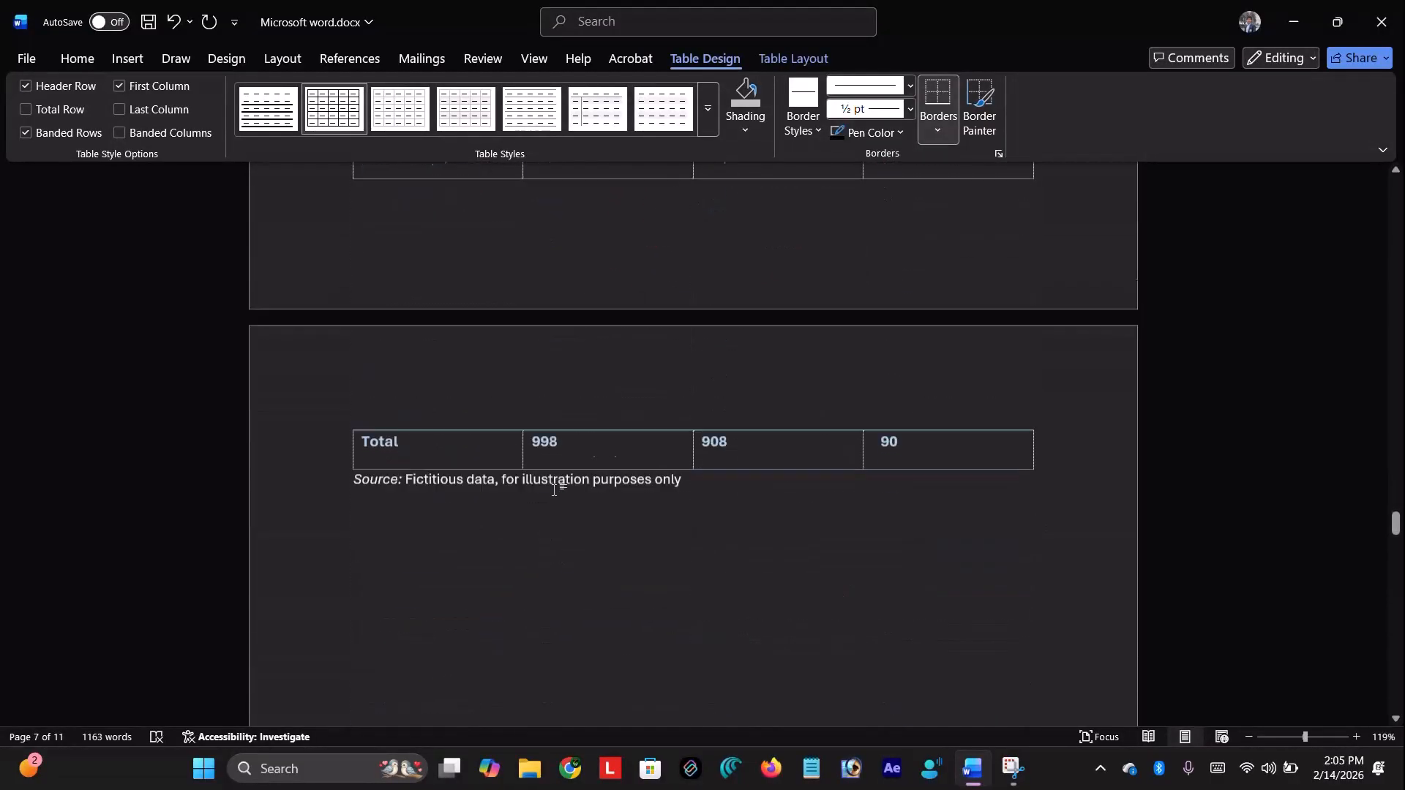
scroll(554, 490, down, 10)
scroll(554, 487, up, 4)
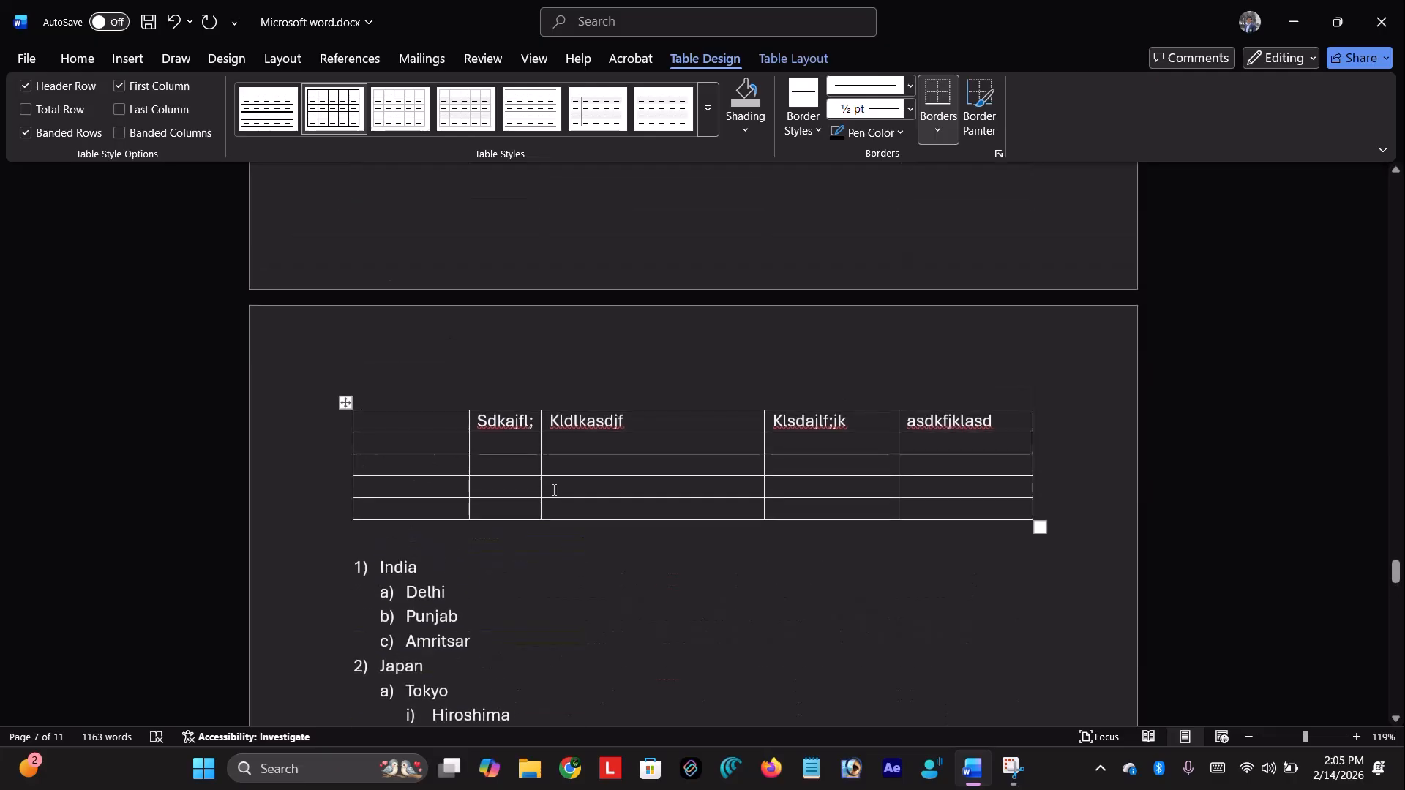
click(417, 431)
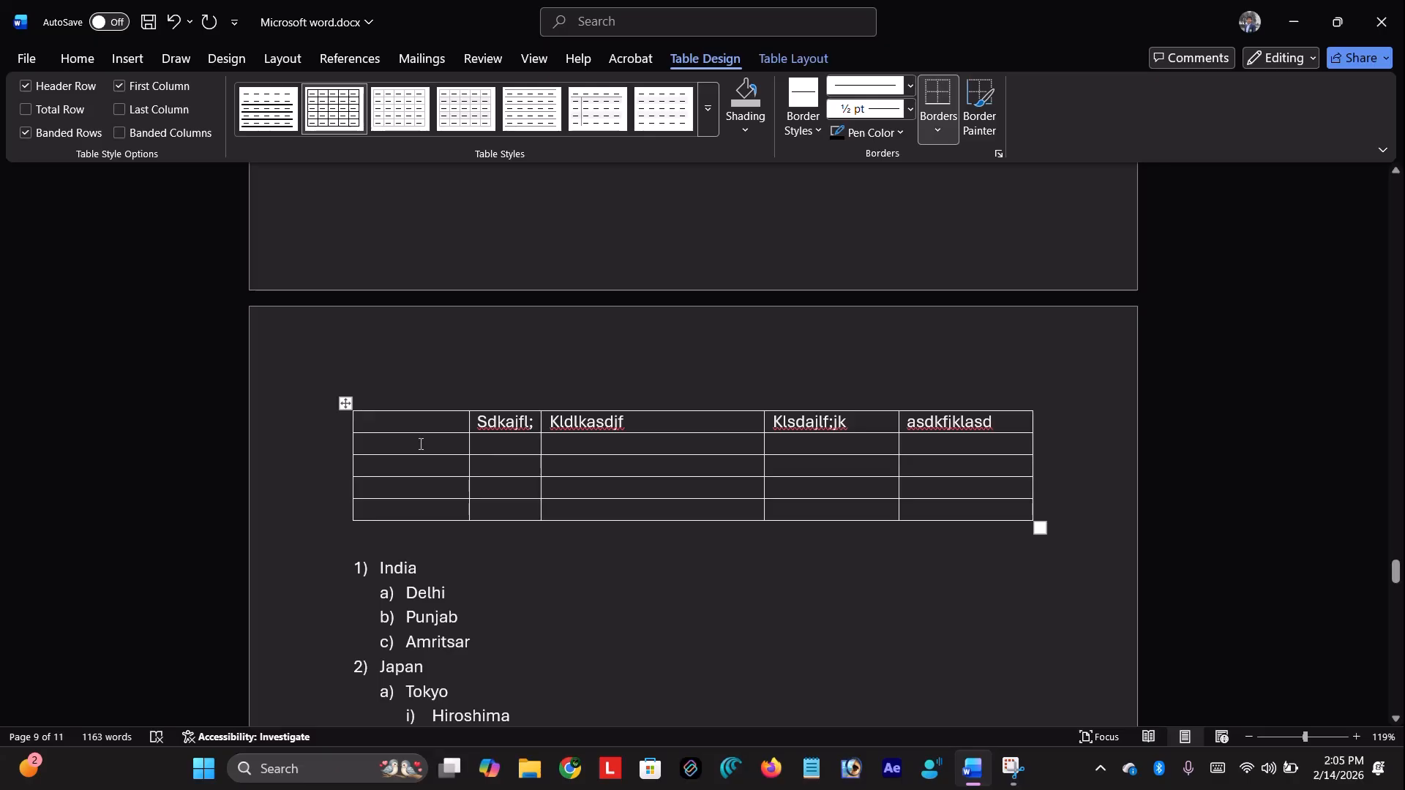
Insert bird-10006285_1920.jpg from Downloads into the table's first header cell
click(117, 60)
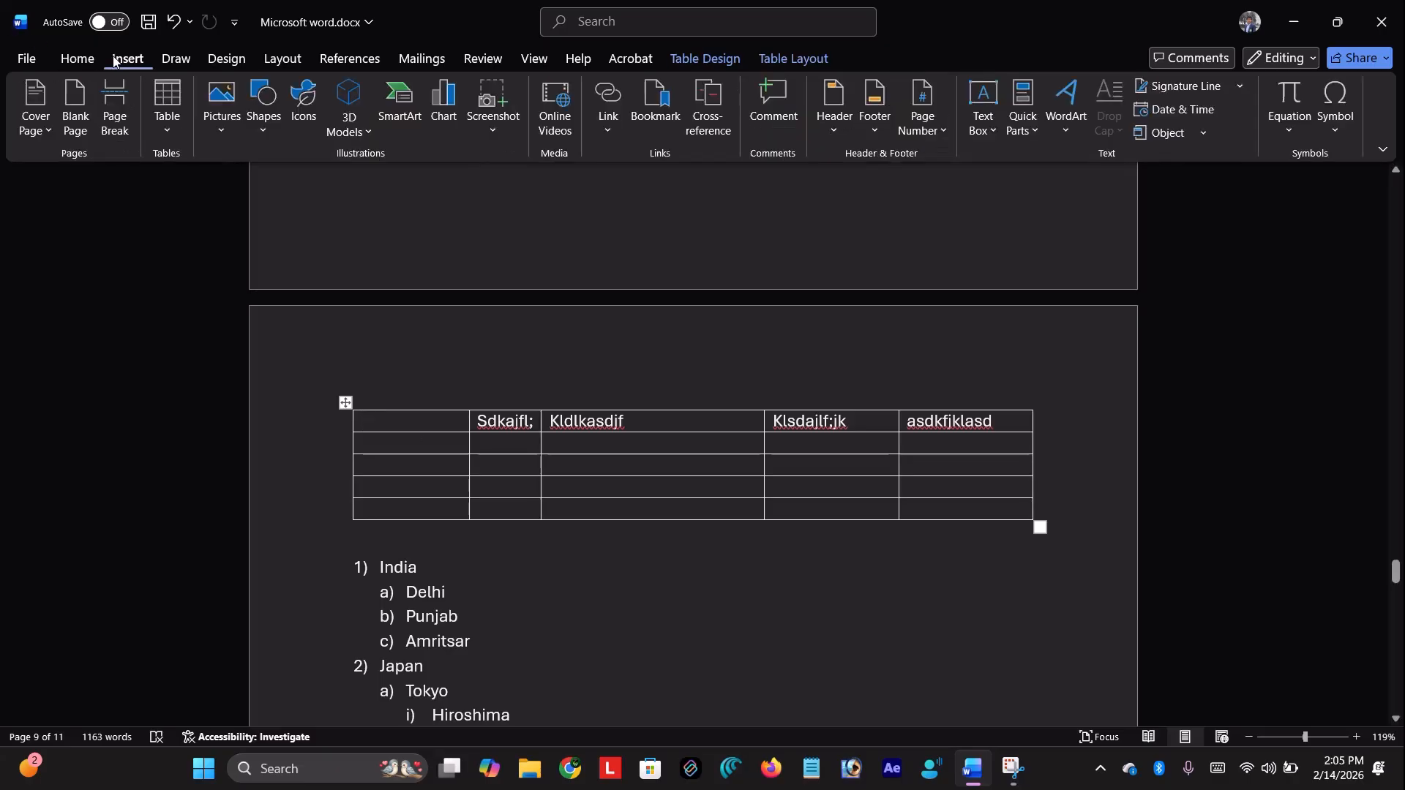
click(216, 133)
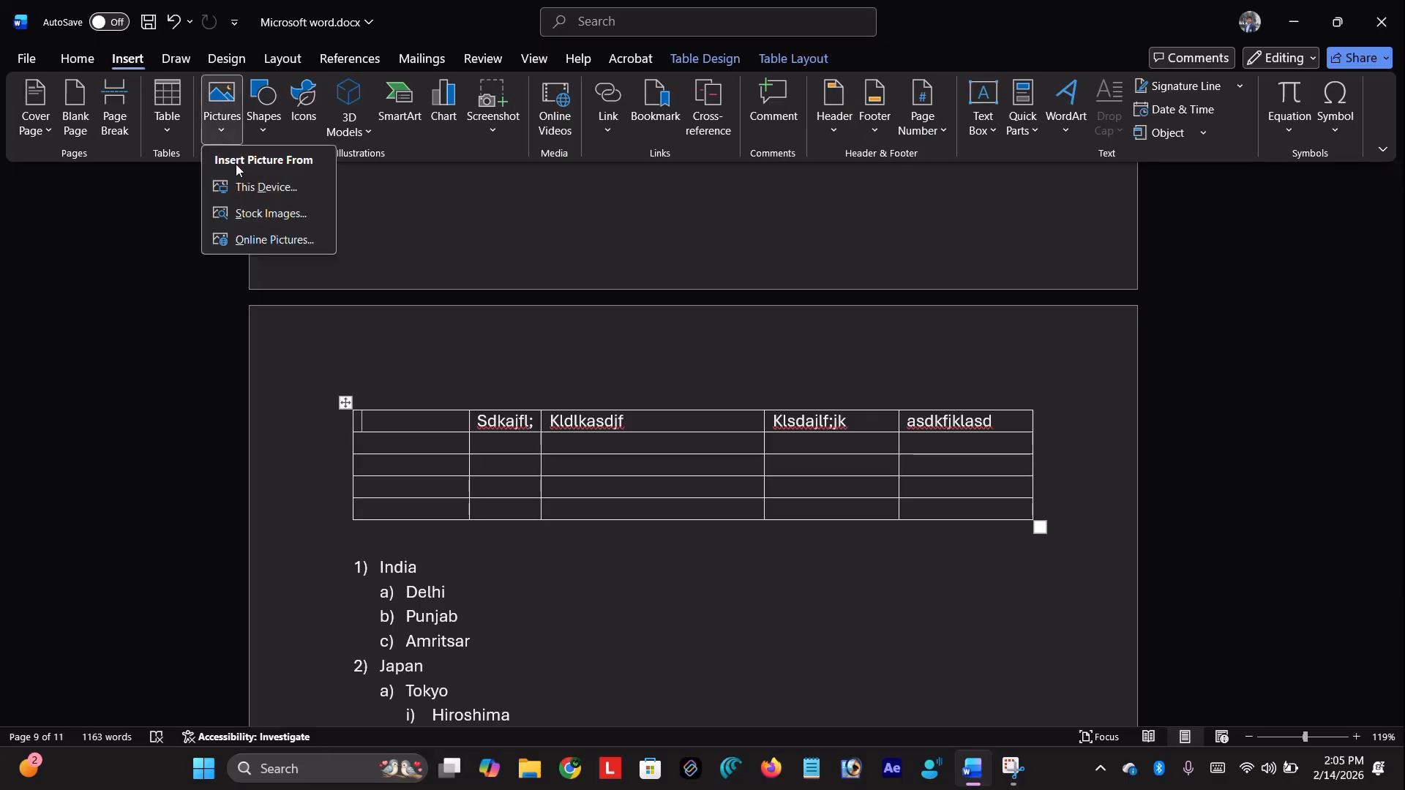
click(278, 196)
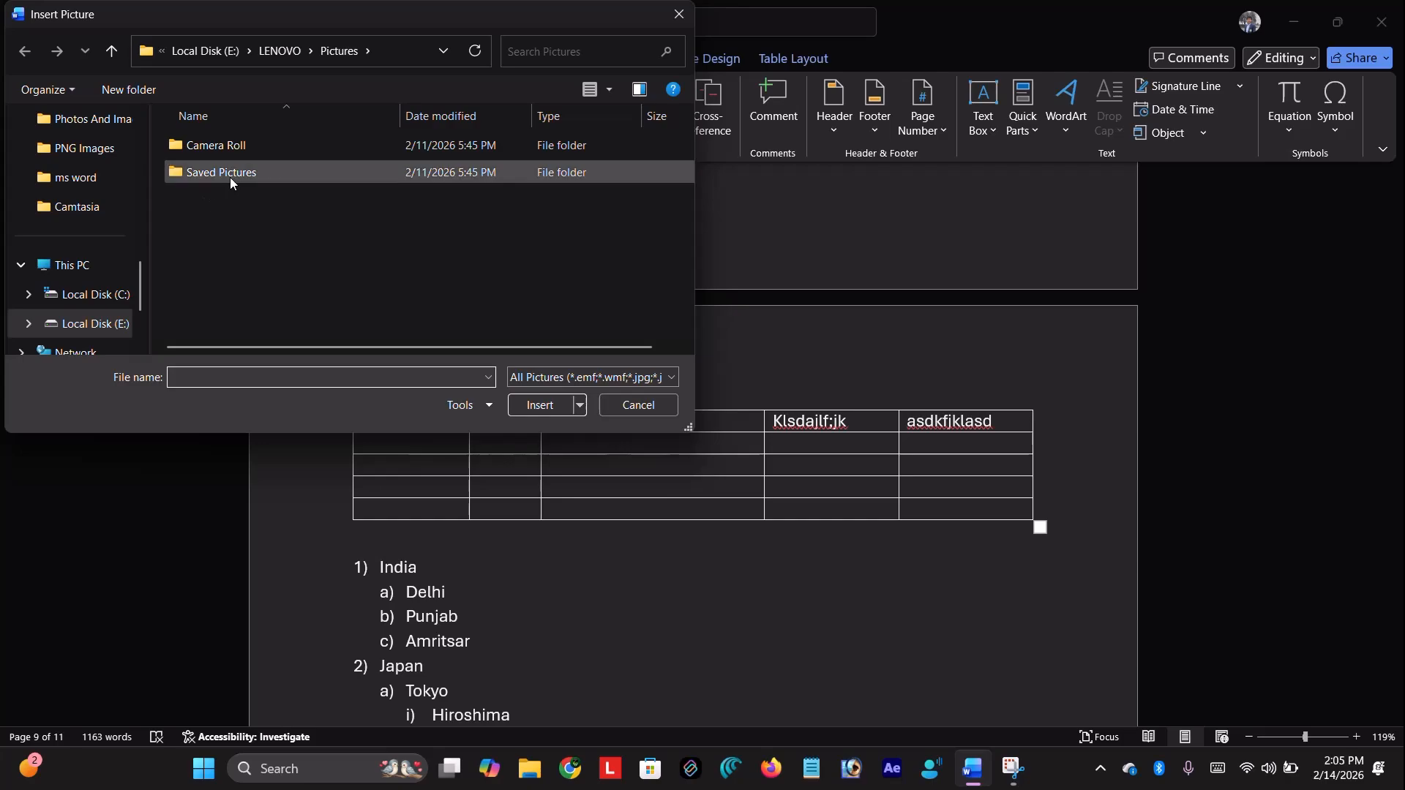
scroll(94, 296, down, 2)
scroll(95, 234, up, 5)
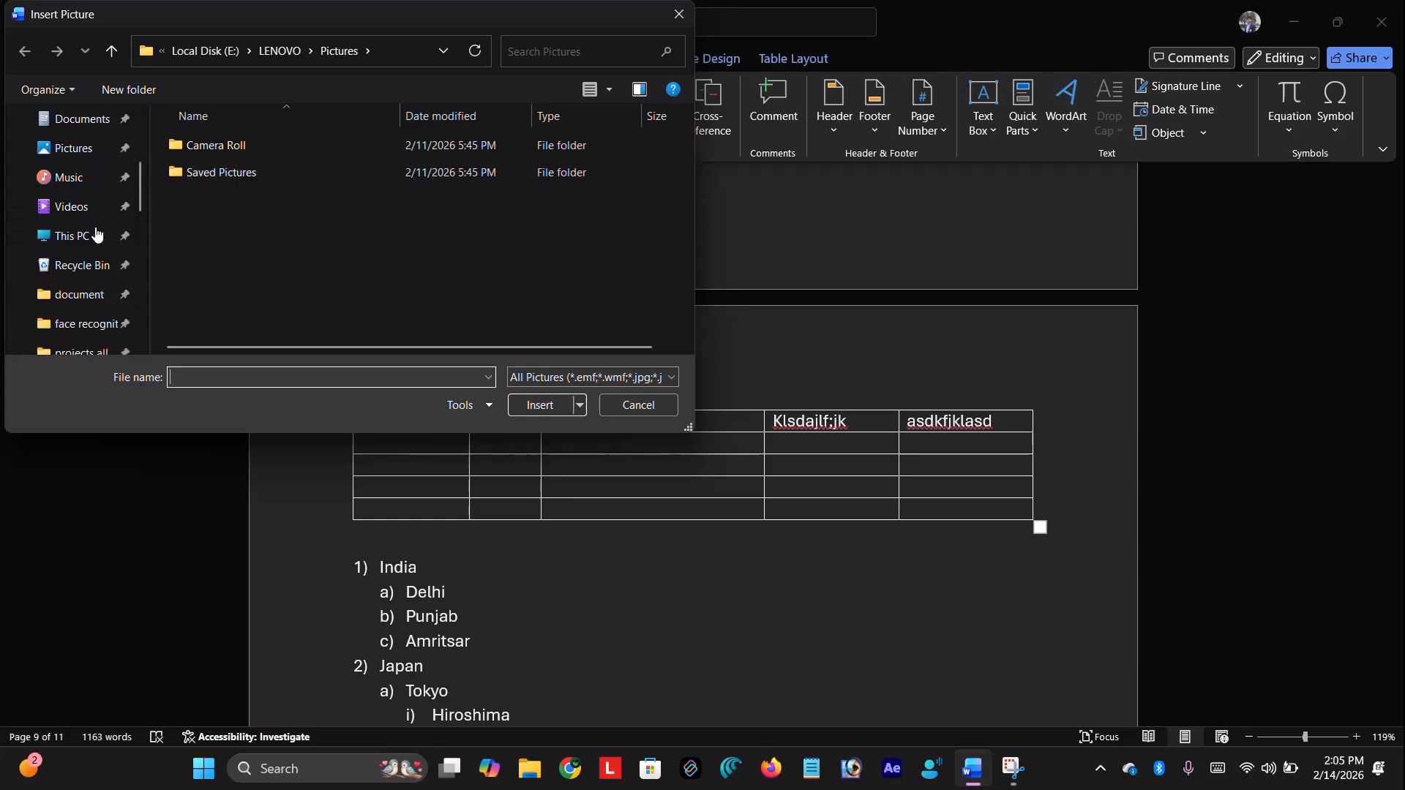
scroll(102, 121, up, 3)
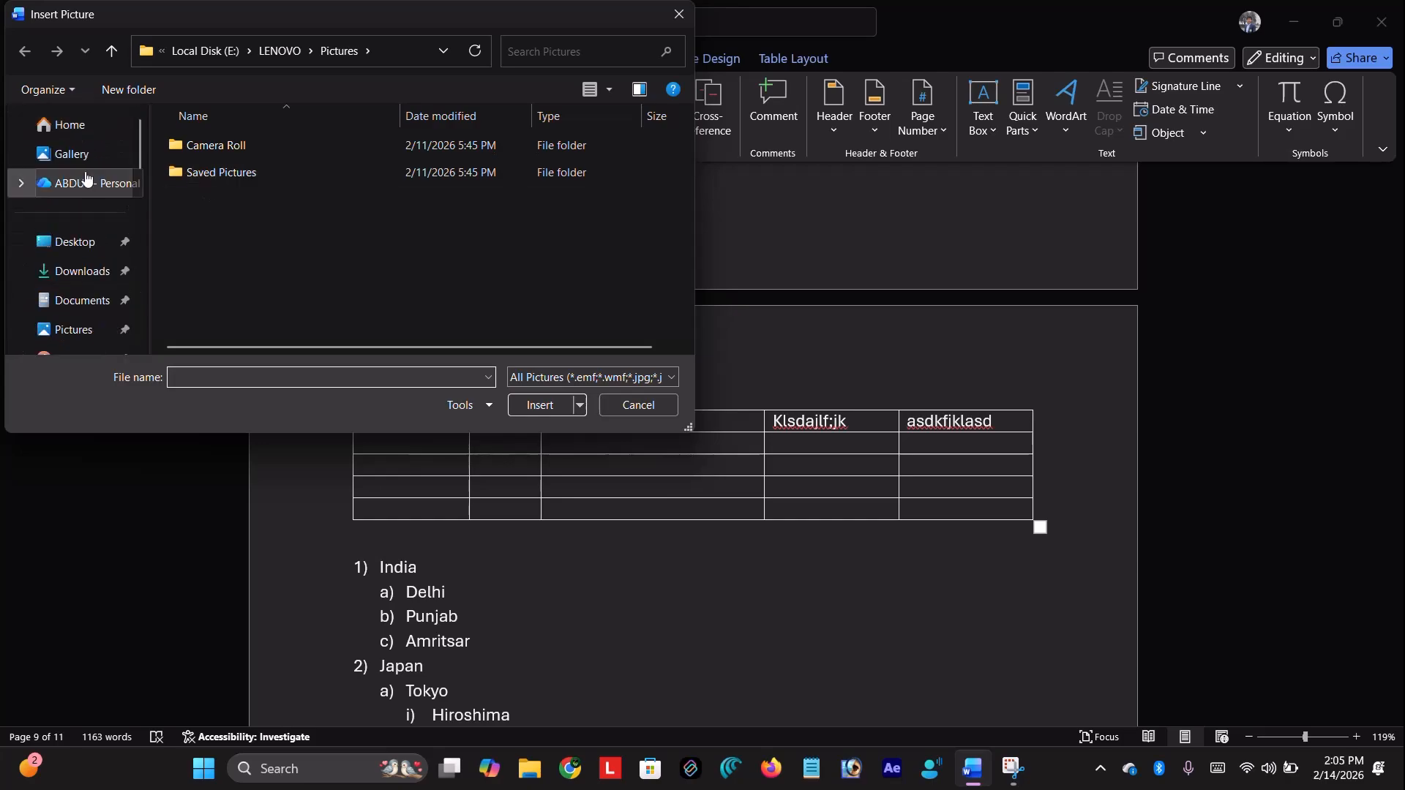
click(85, 275)
scroll(395, 253, down, 3)
click(347, 265)
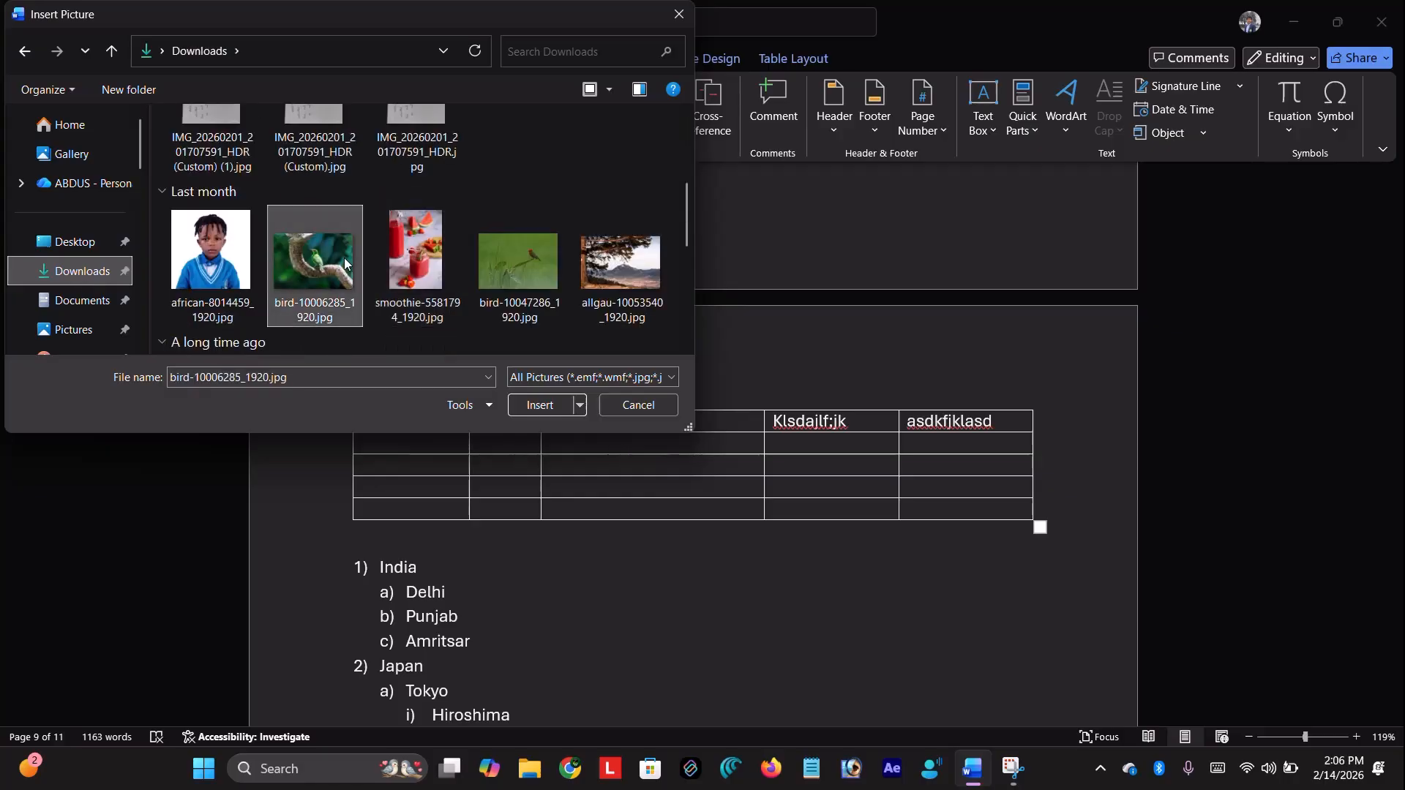
click(536, 406)
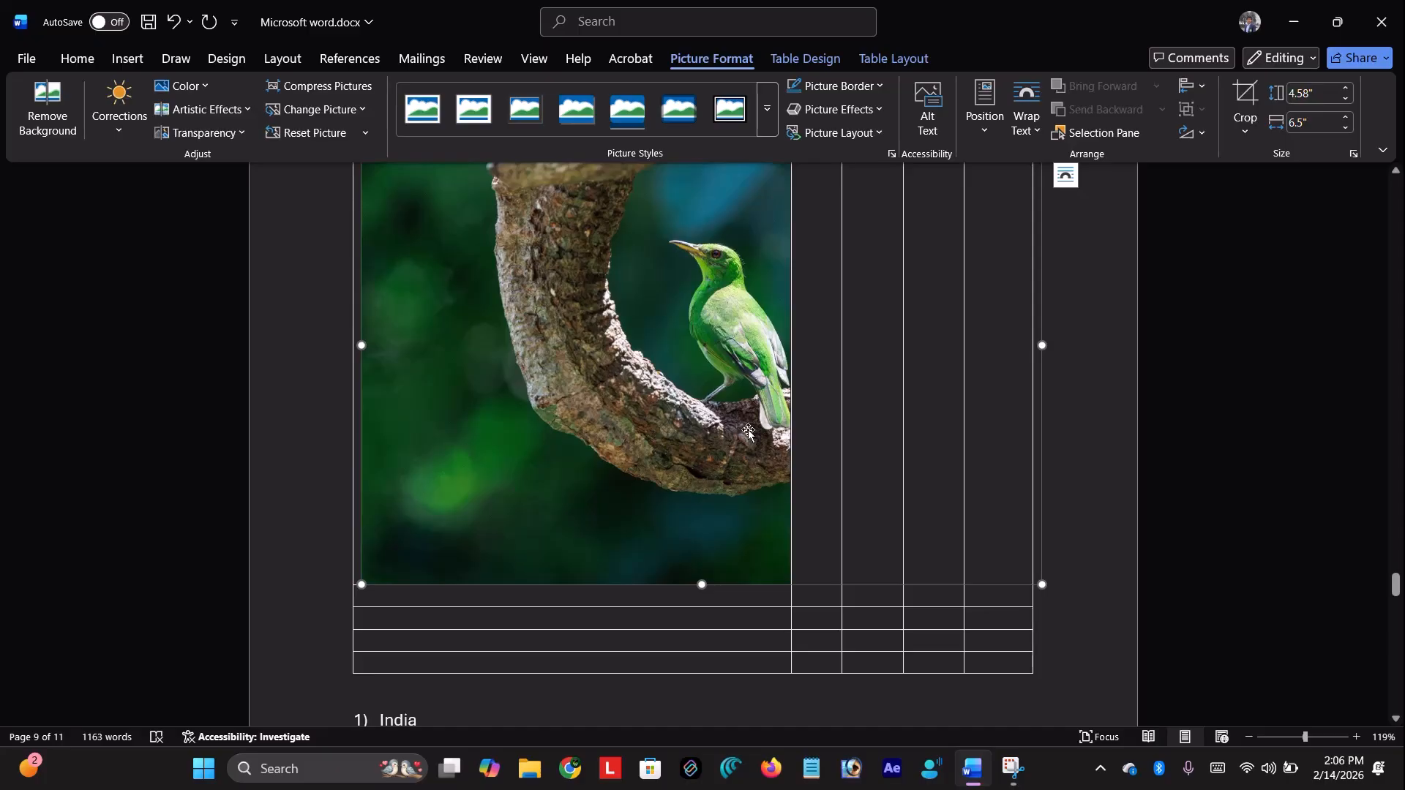
Move the bird picture out of the table to the document end after 'work.'
key(Delete)
scroll(758, 433, down, 8)
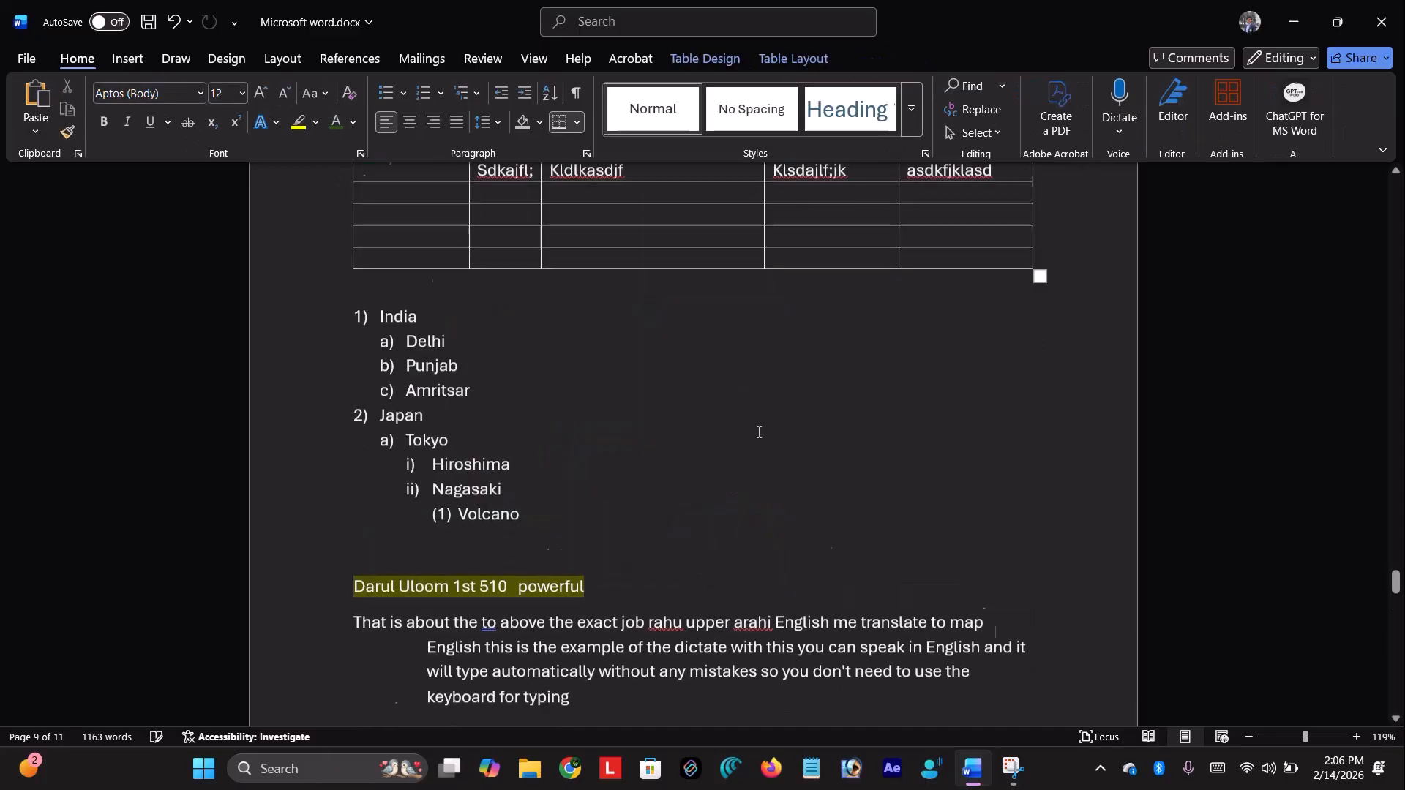
scroll(717, 574, down, 15)
scroll(765, 320, up, 3)
scroll(776, 352, up, 1)
click(790, 386)
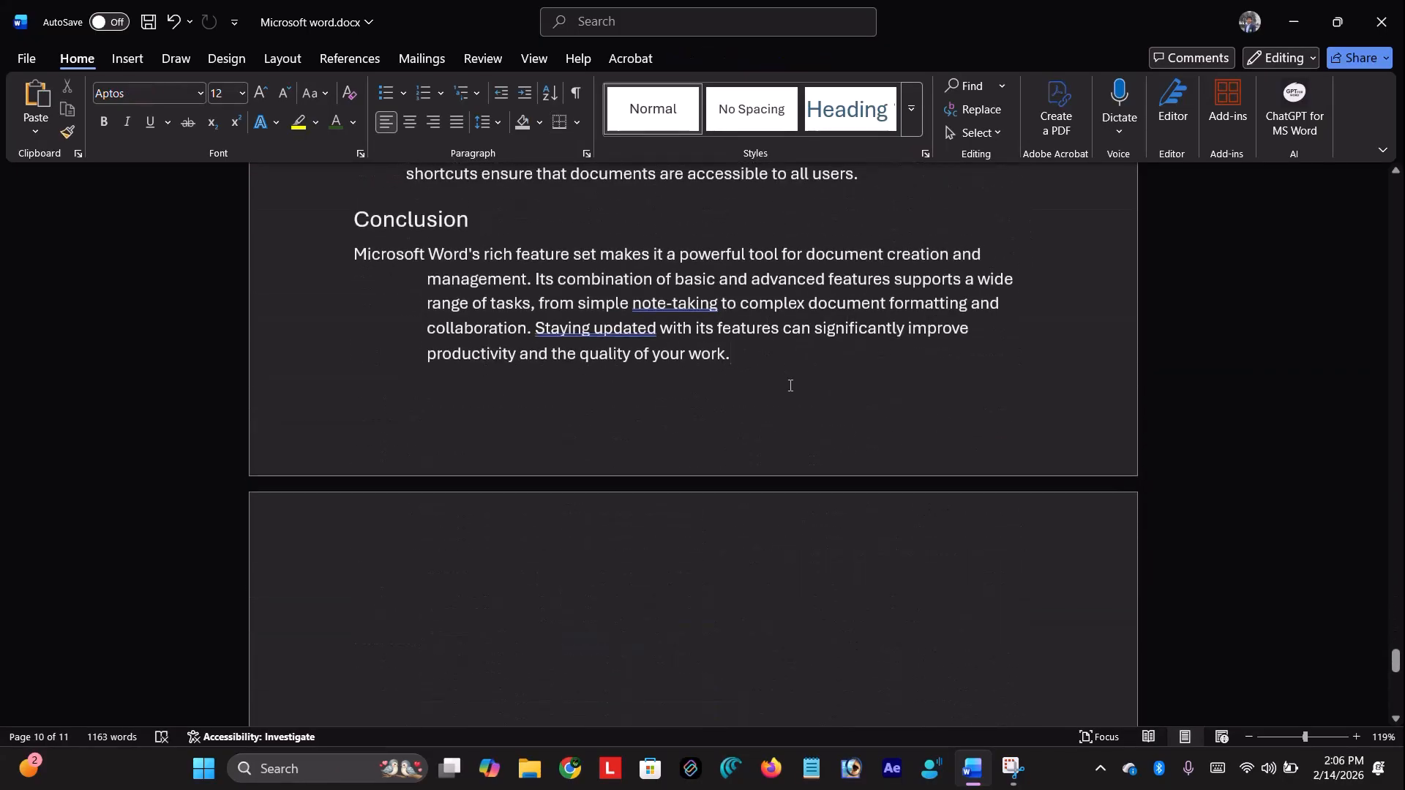
key(ctrl+v)
drag(789, 385, 712, 396)
key(Up)
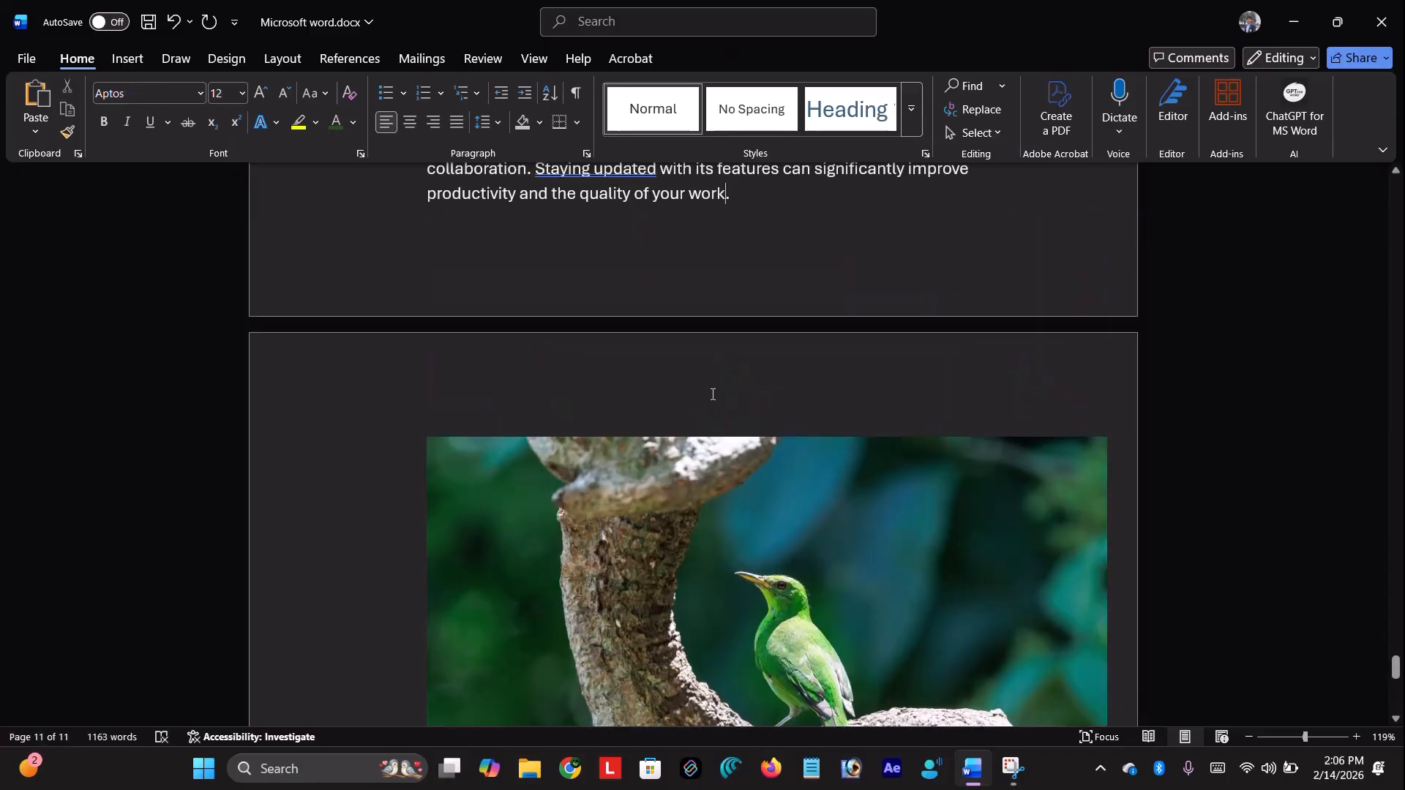
key(Down)
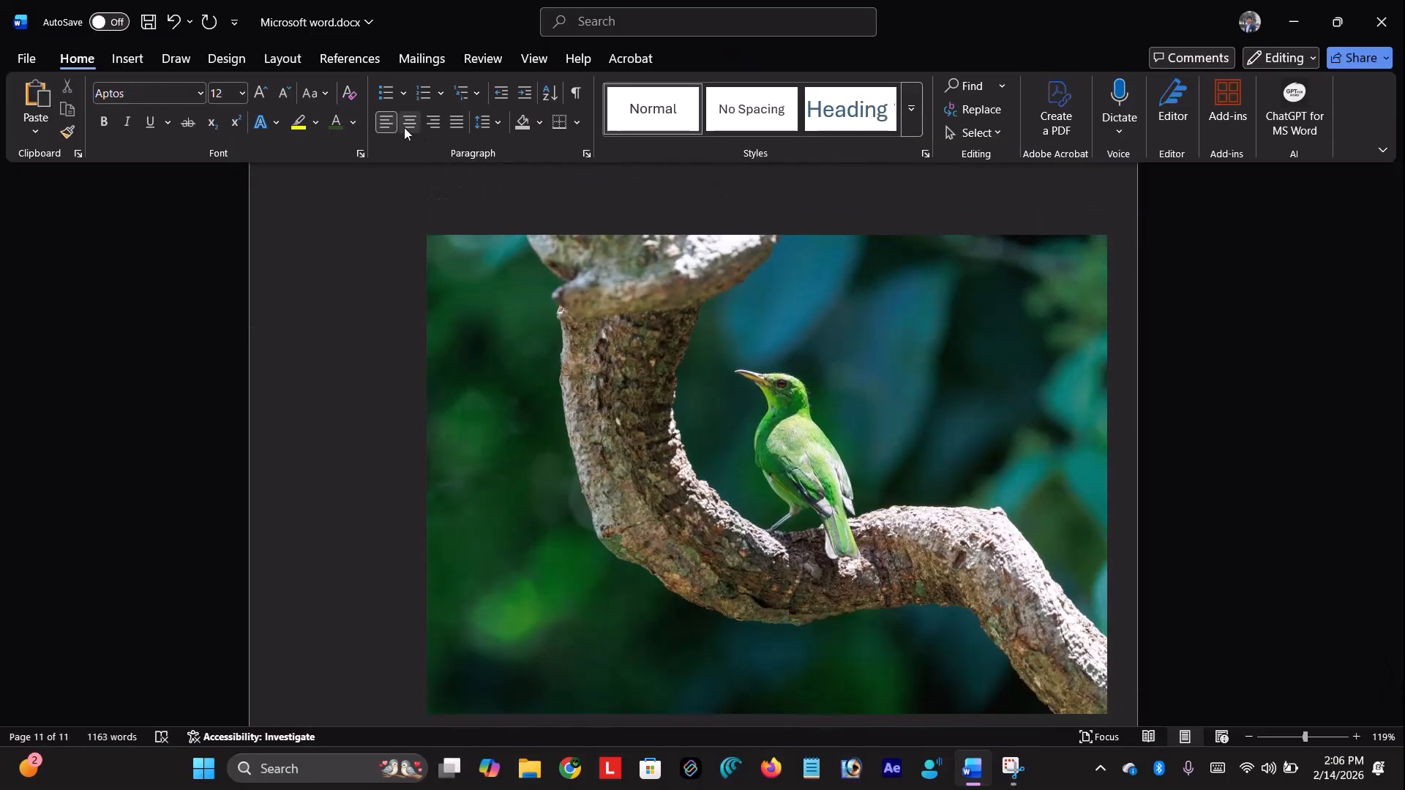
click(128, 58)
click(220, 125)
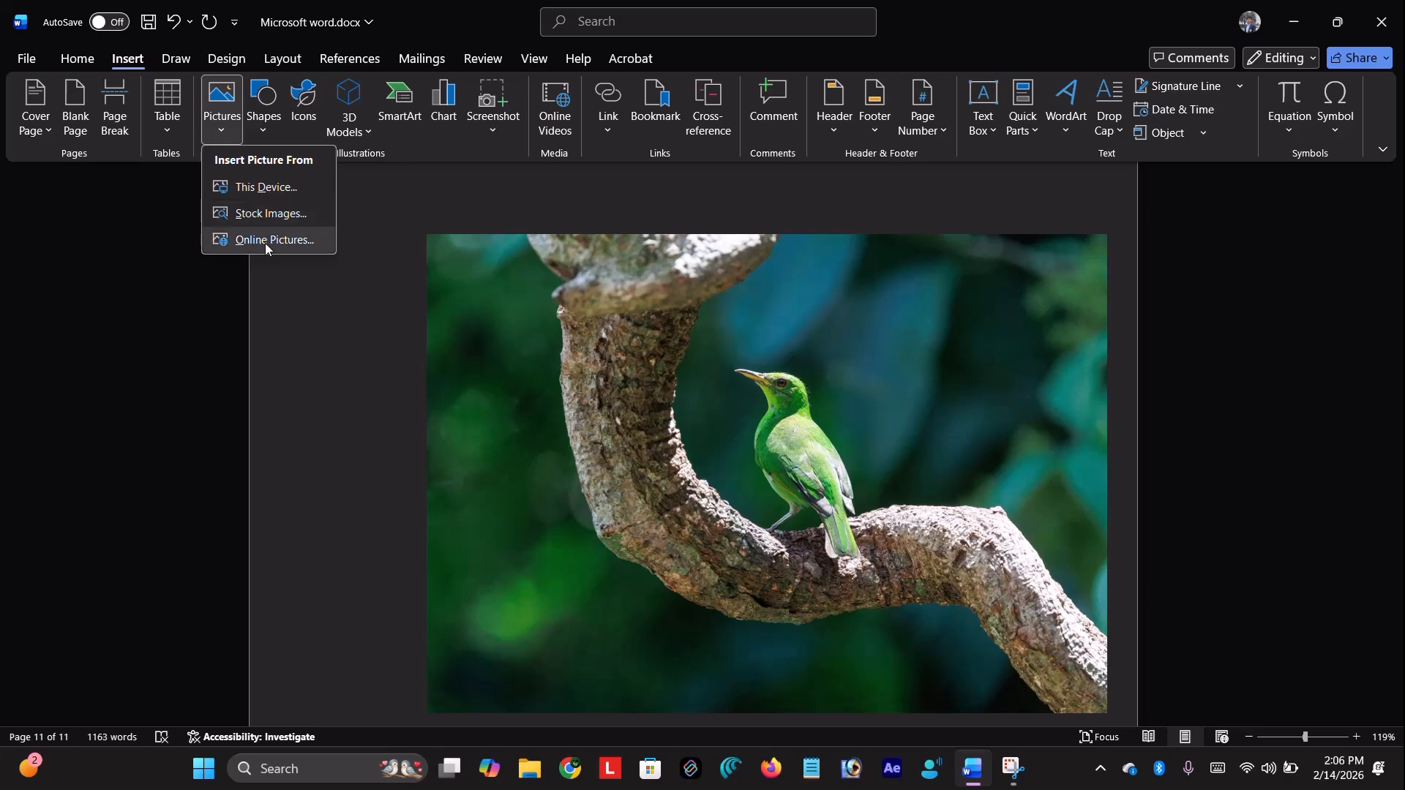
Insert a hoodie-wearing cartoon figure from the stock Cartoon People images
click(287, 213)
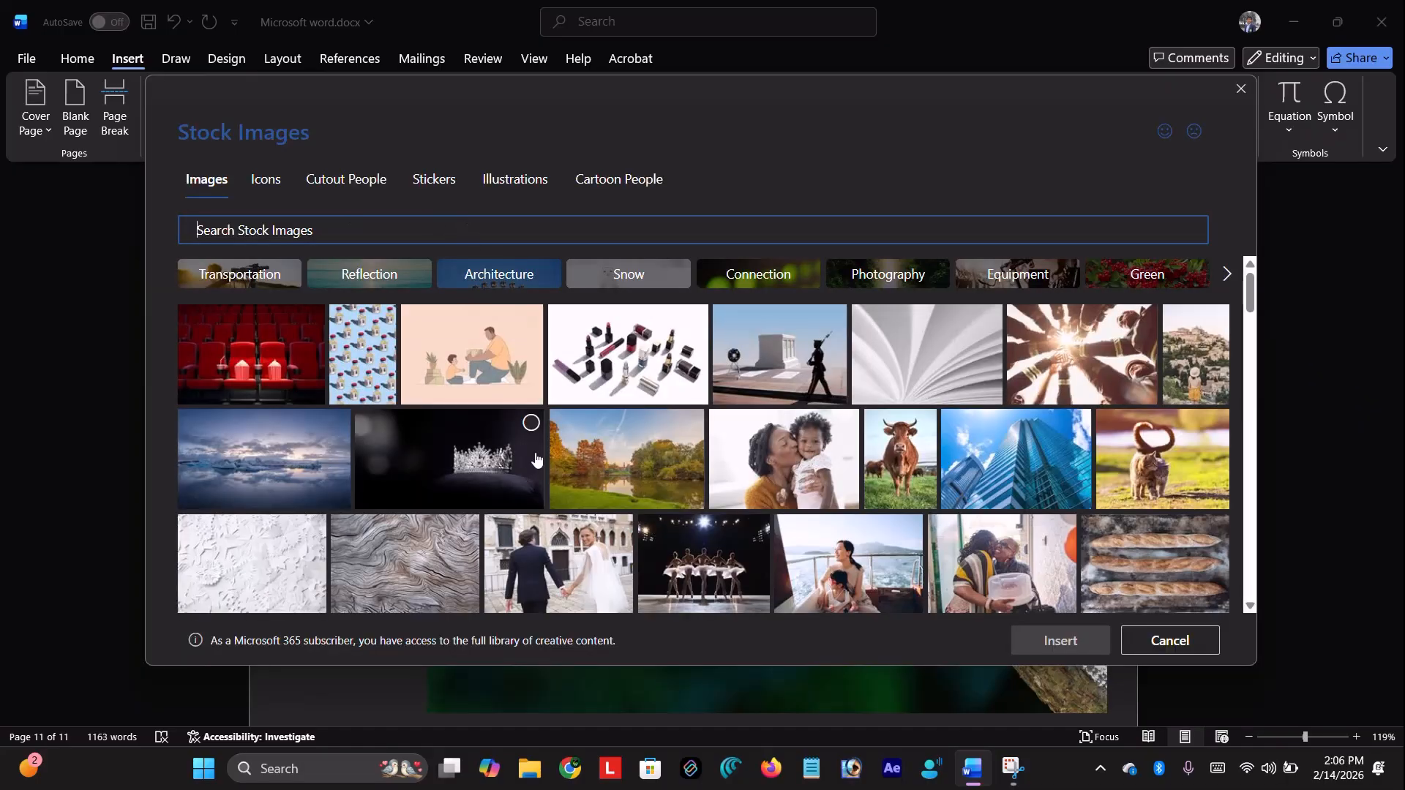
scroll(638, 479, down, 10)
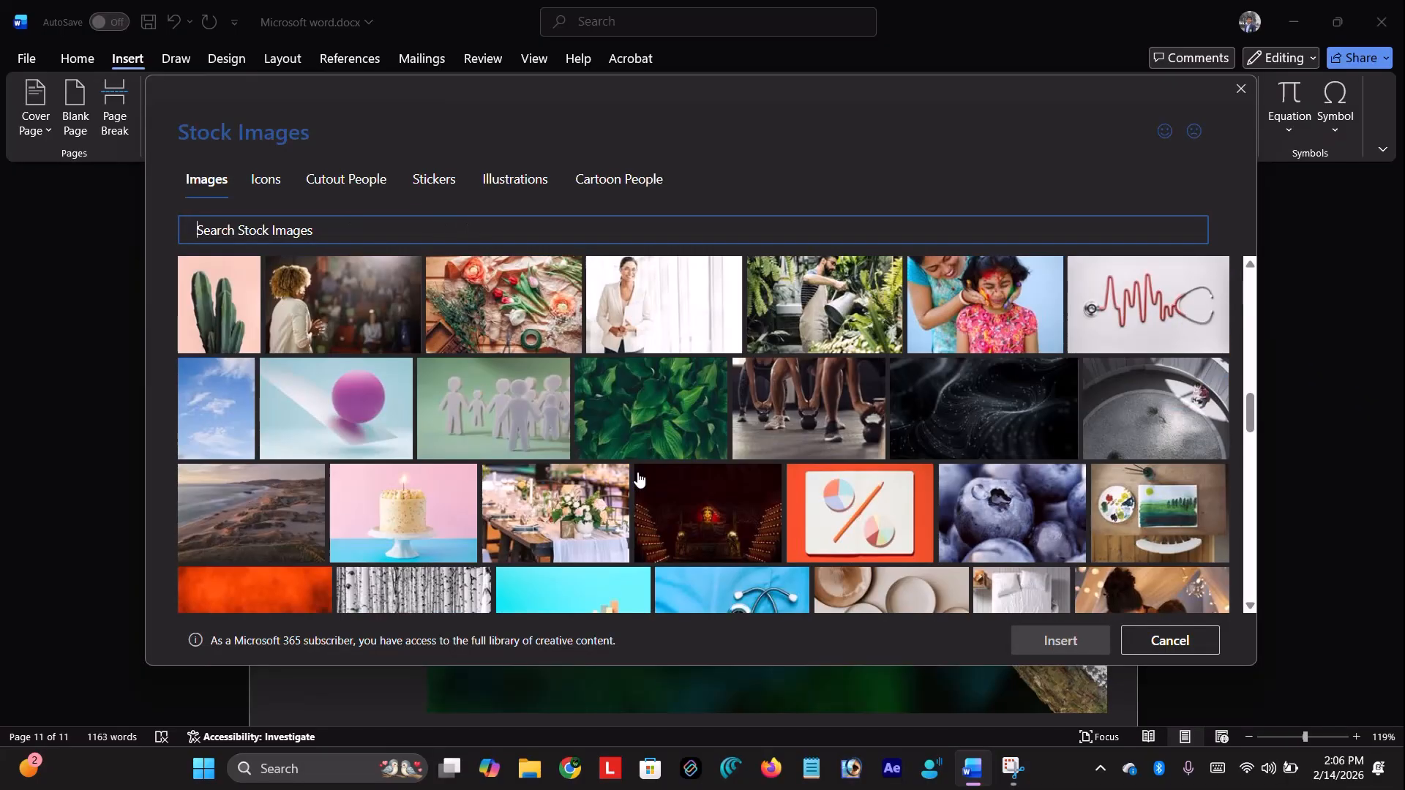
click(282, 199)
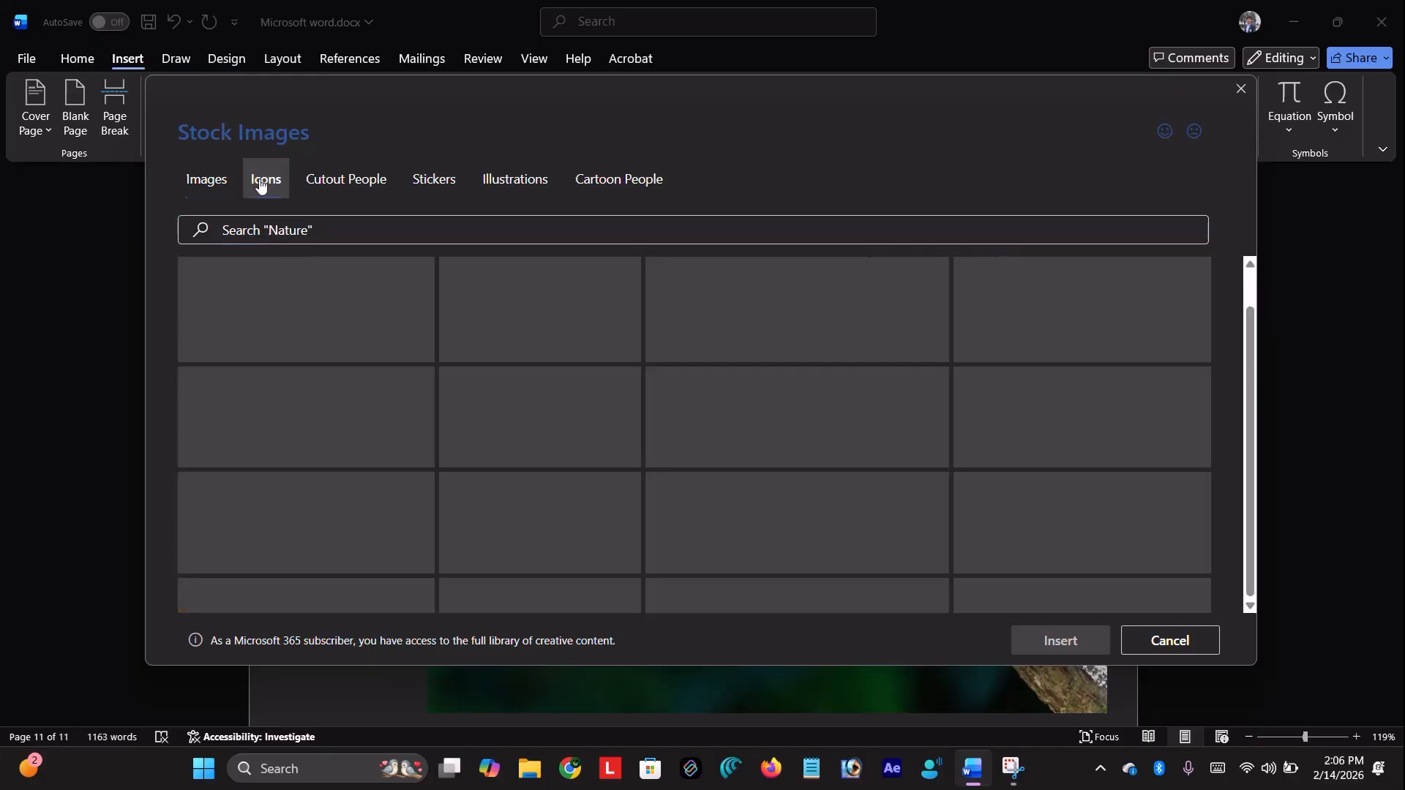
click(319, 185)
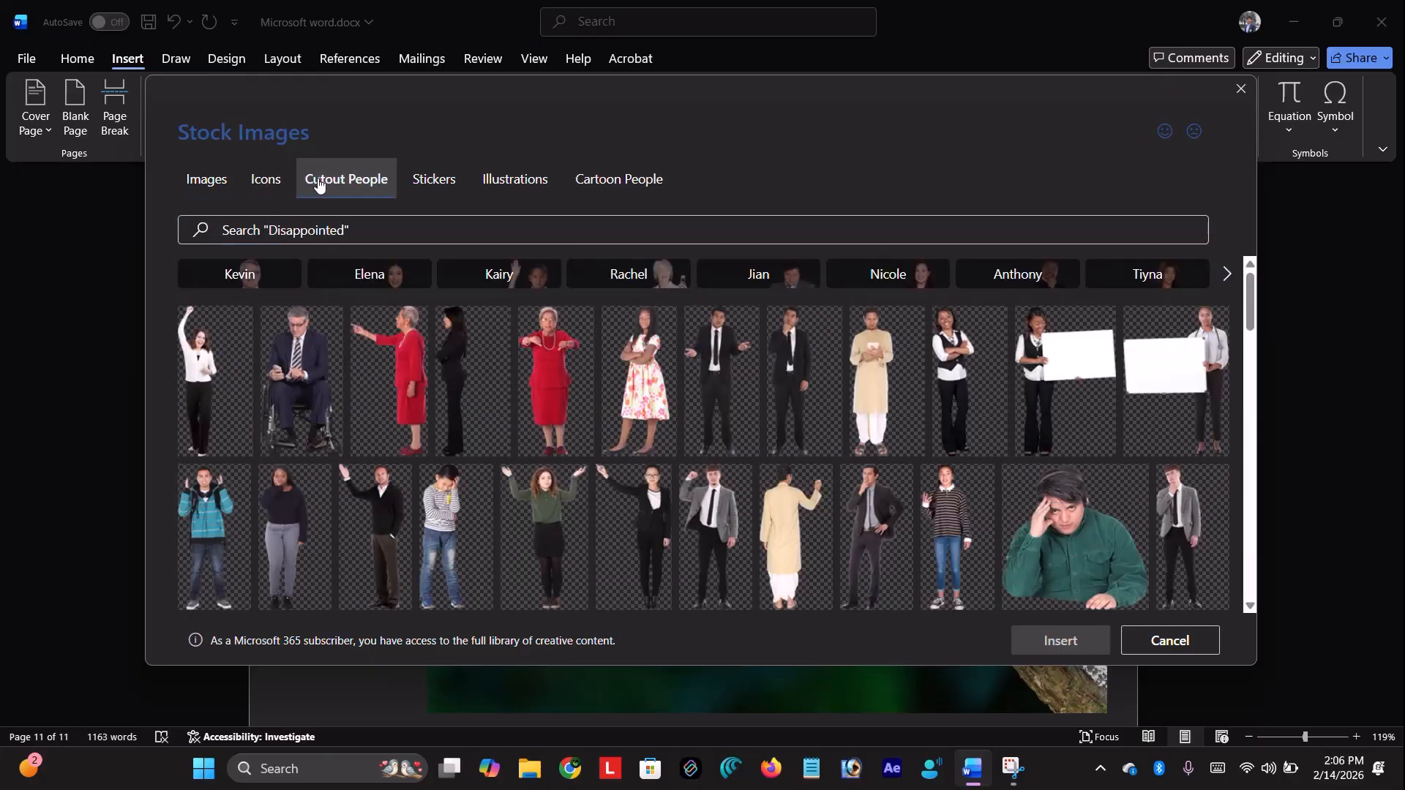
click(439, 187)
click(552, 191)
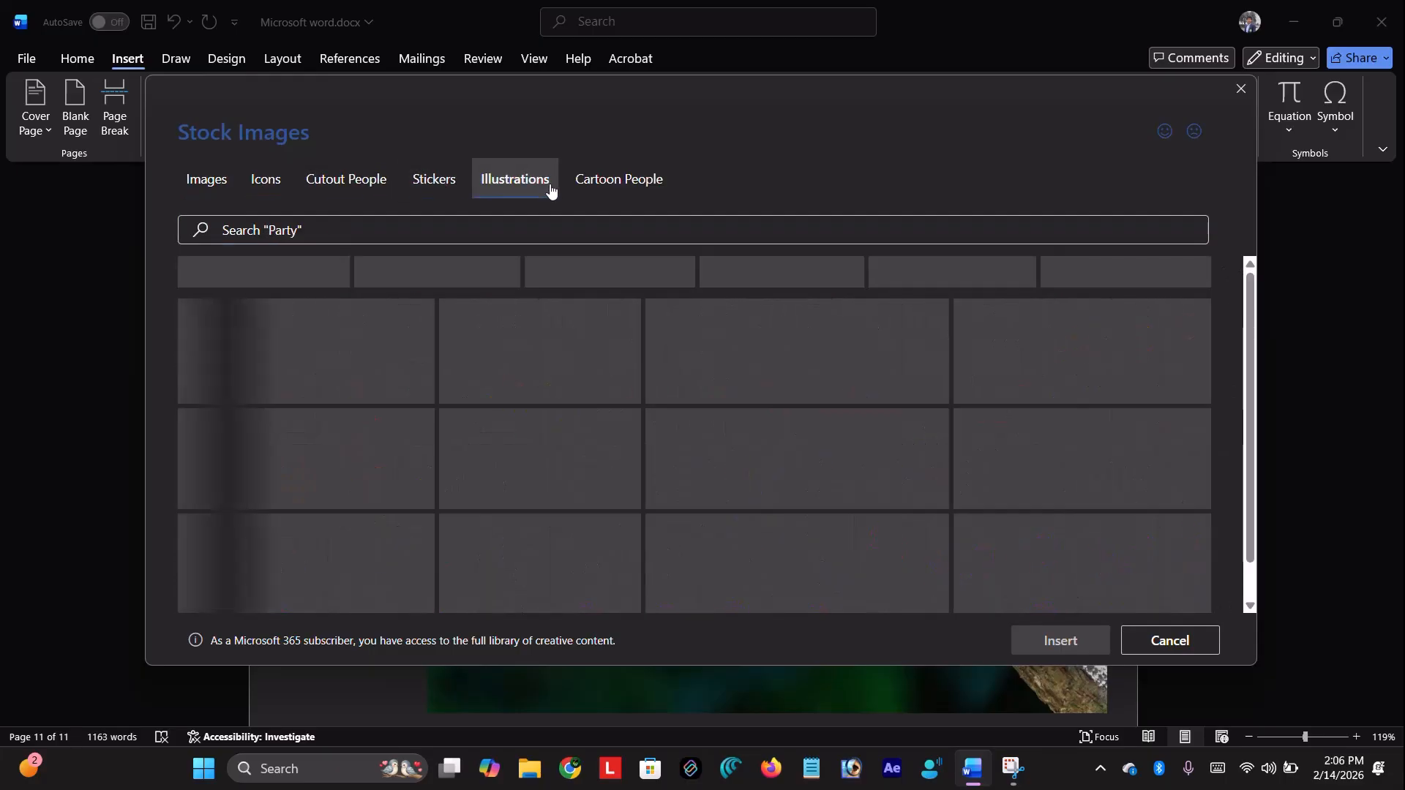
click(618, 182)
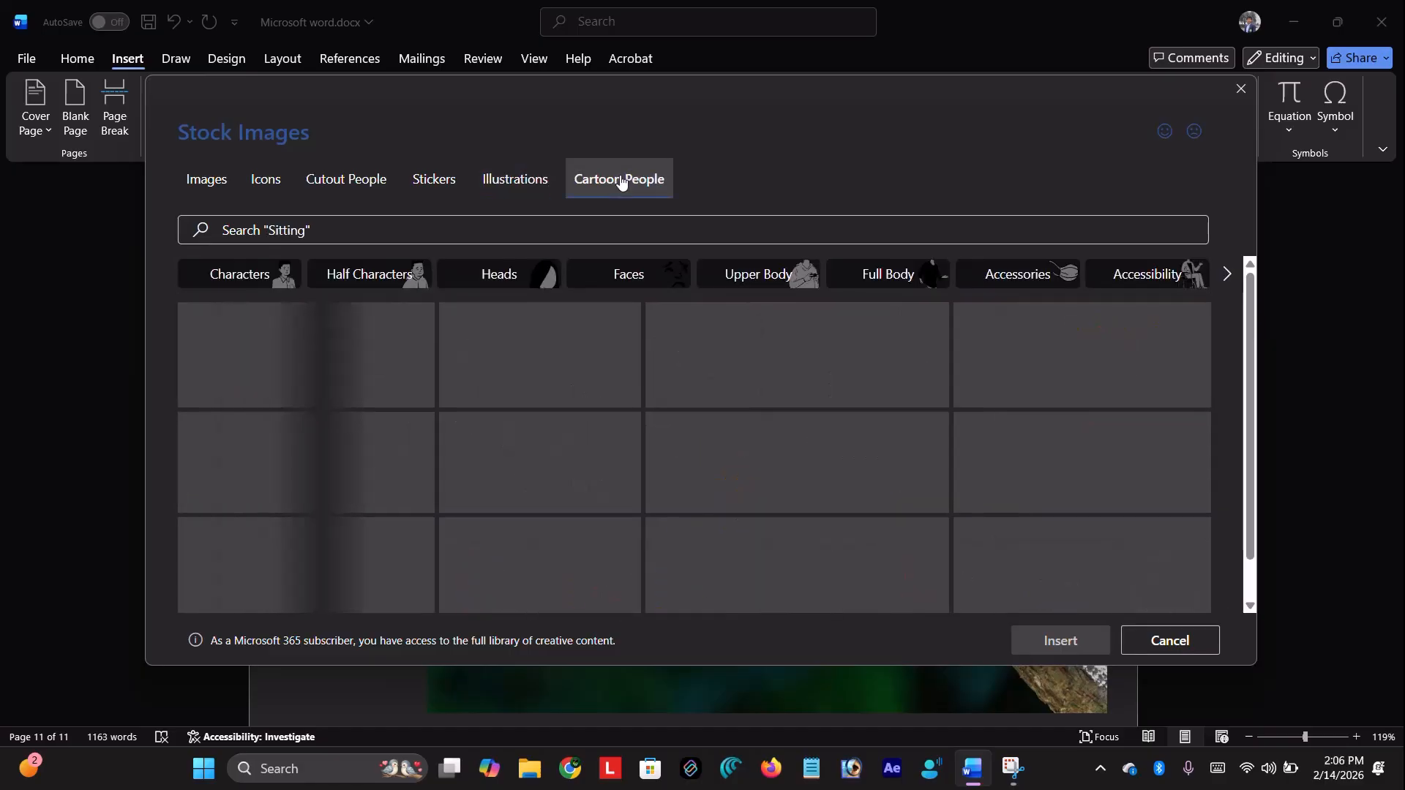
click(197, 192)
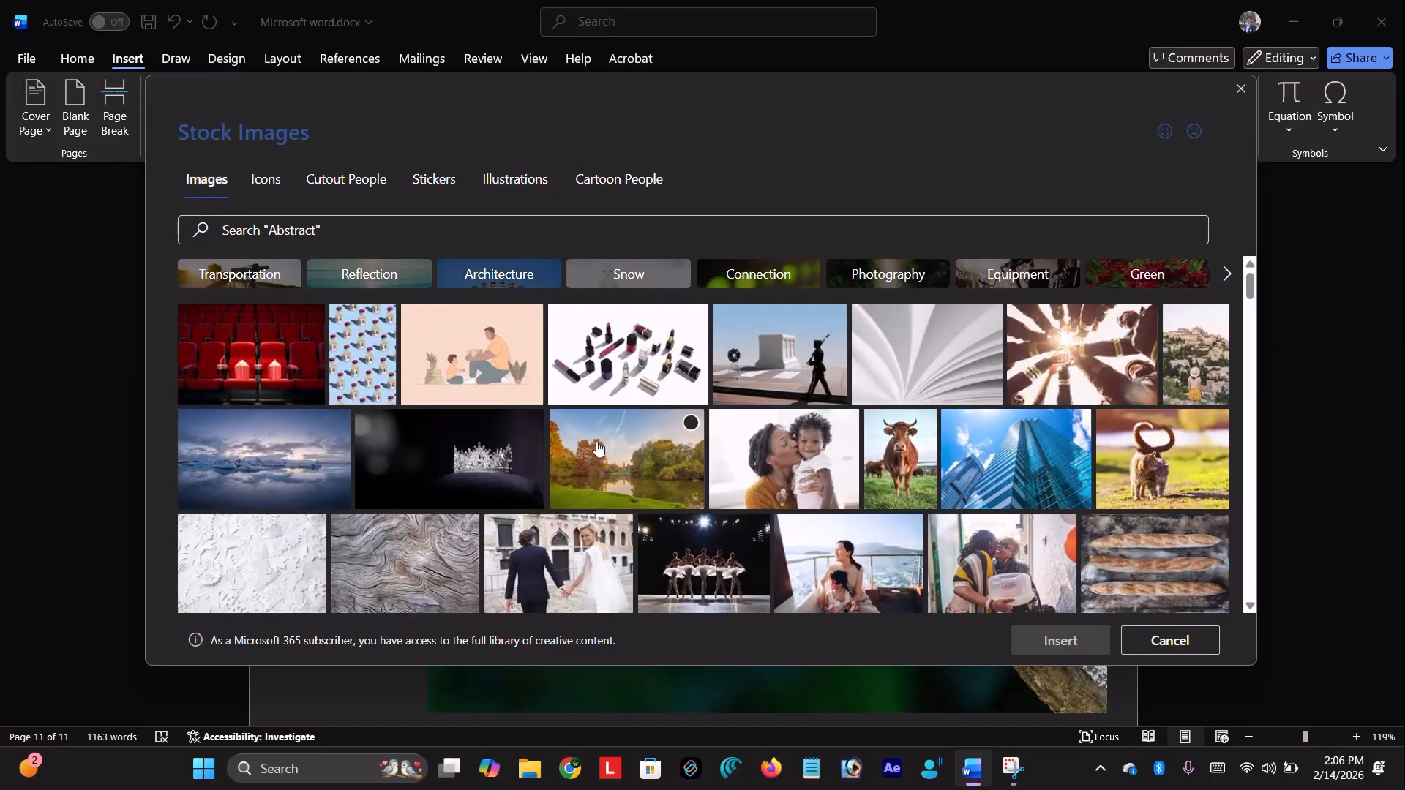
scroll(607, 444, down, 5)
click(590, 181)
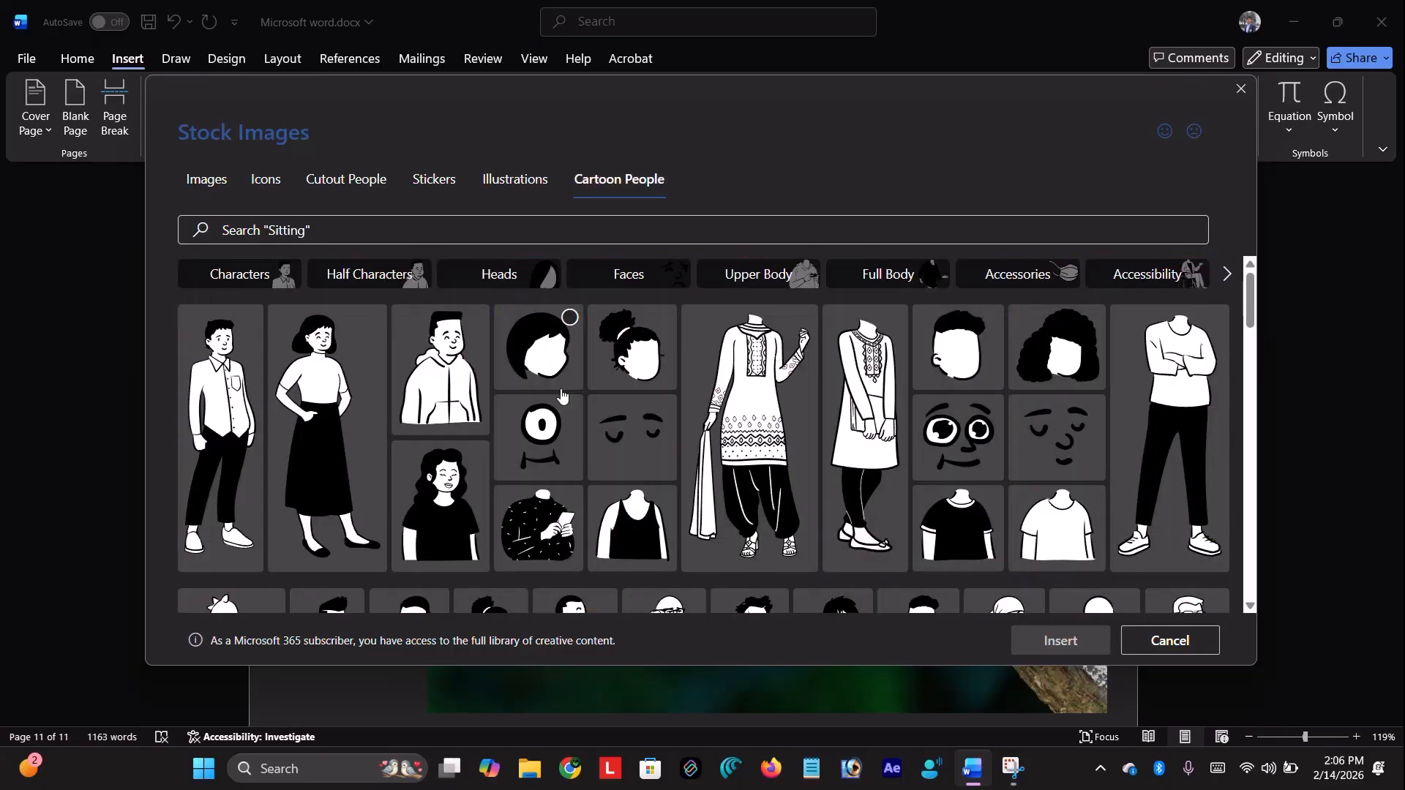
click(457, 395)
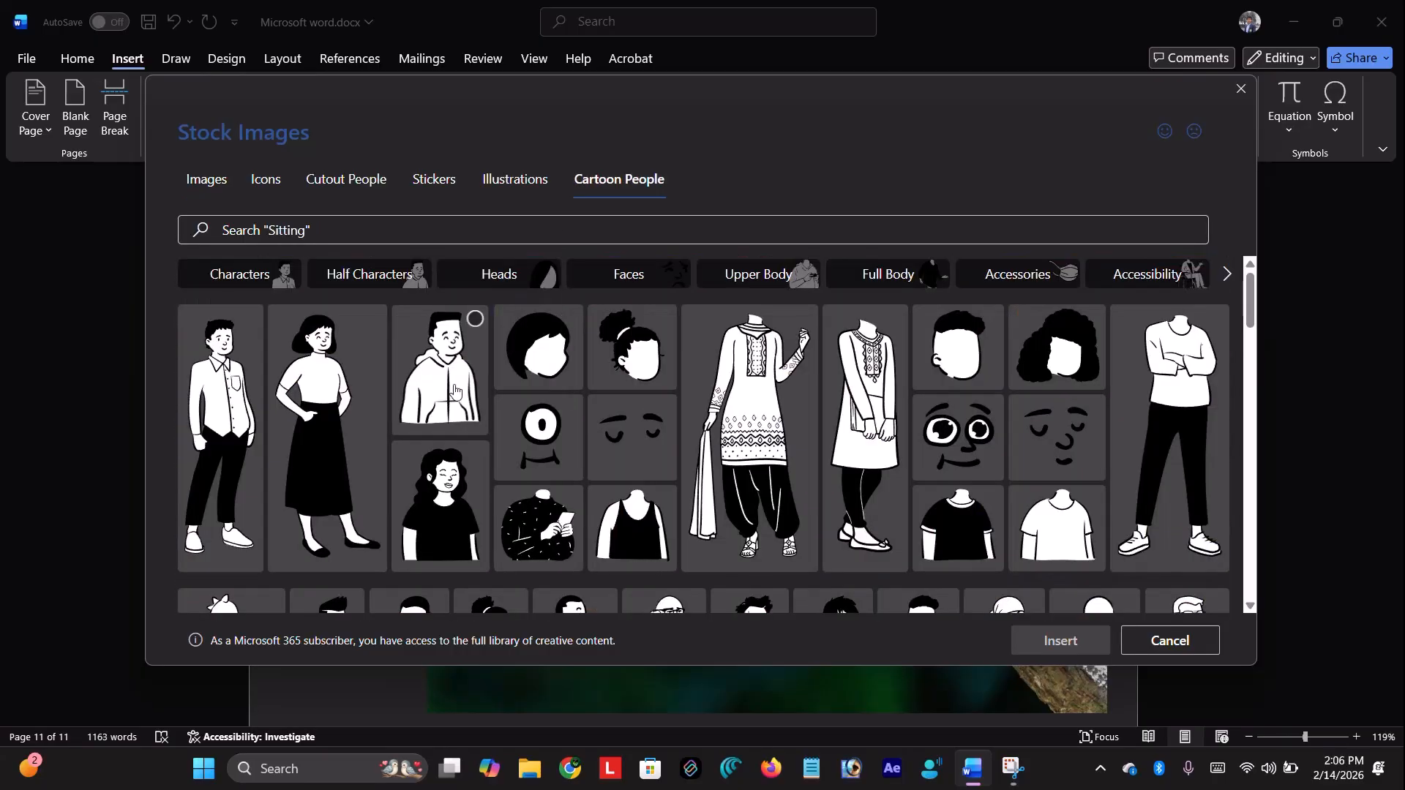
click(1023, 636)
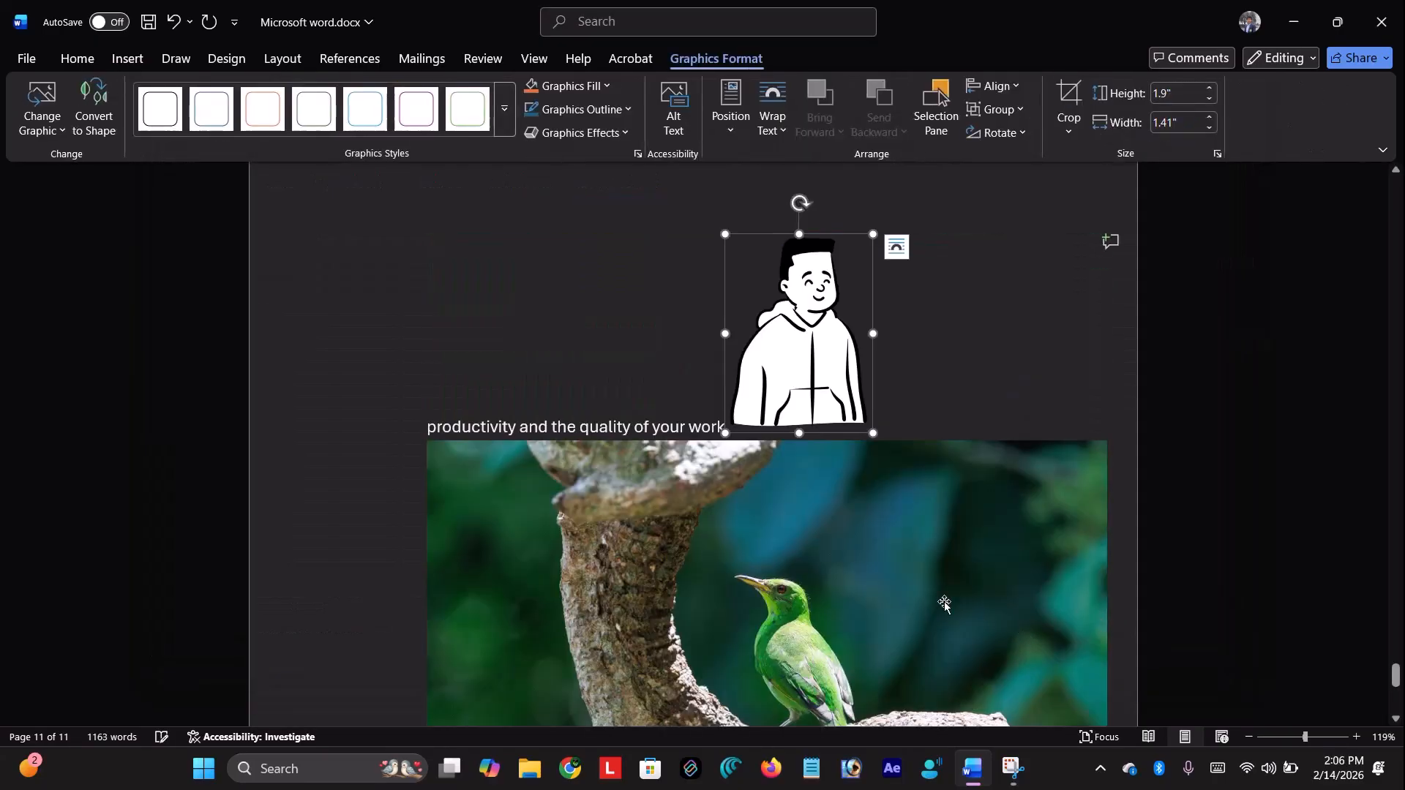
Insert the wolf-in-autumn-leaves photo from the Online Pictures Animals category
click(672, 313)
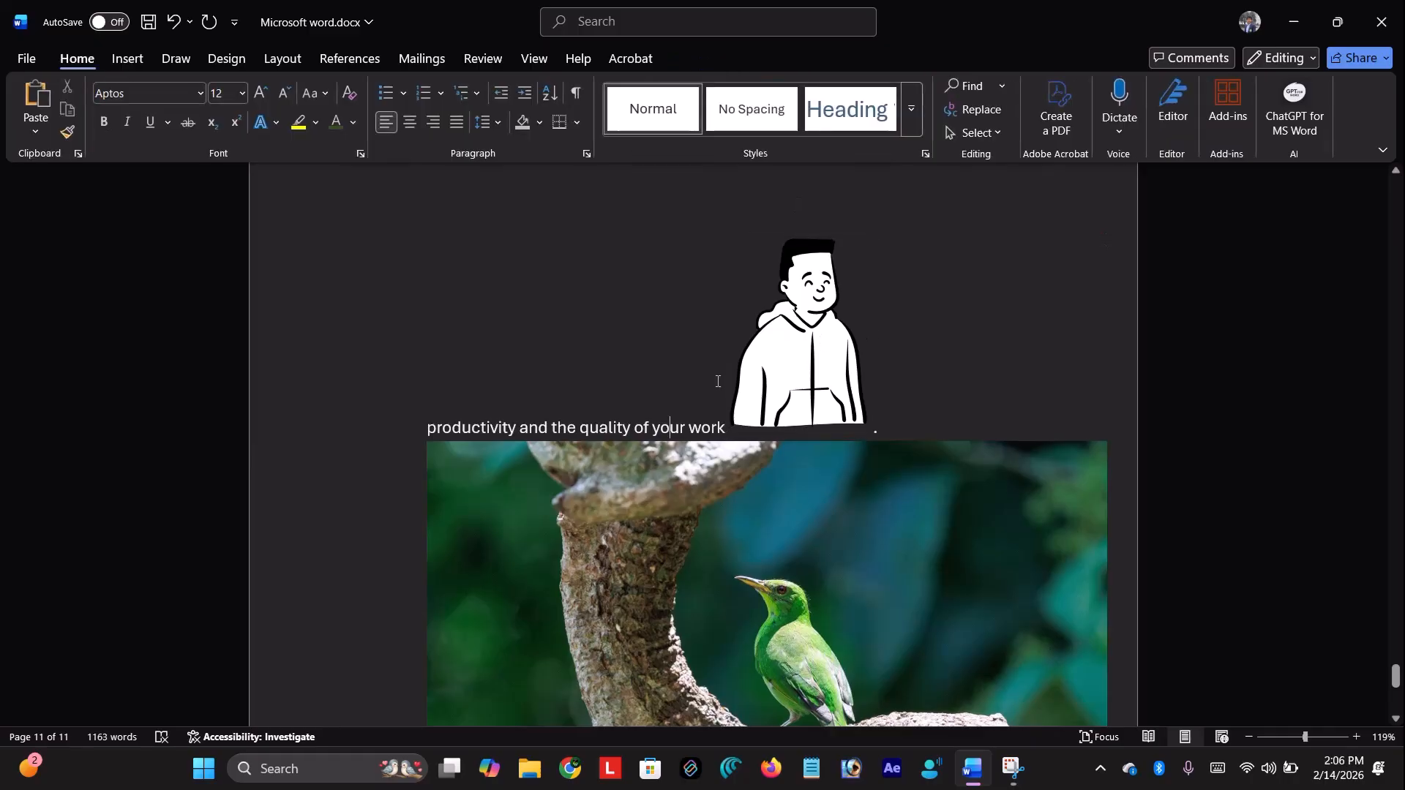
click(143, 61)
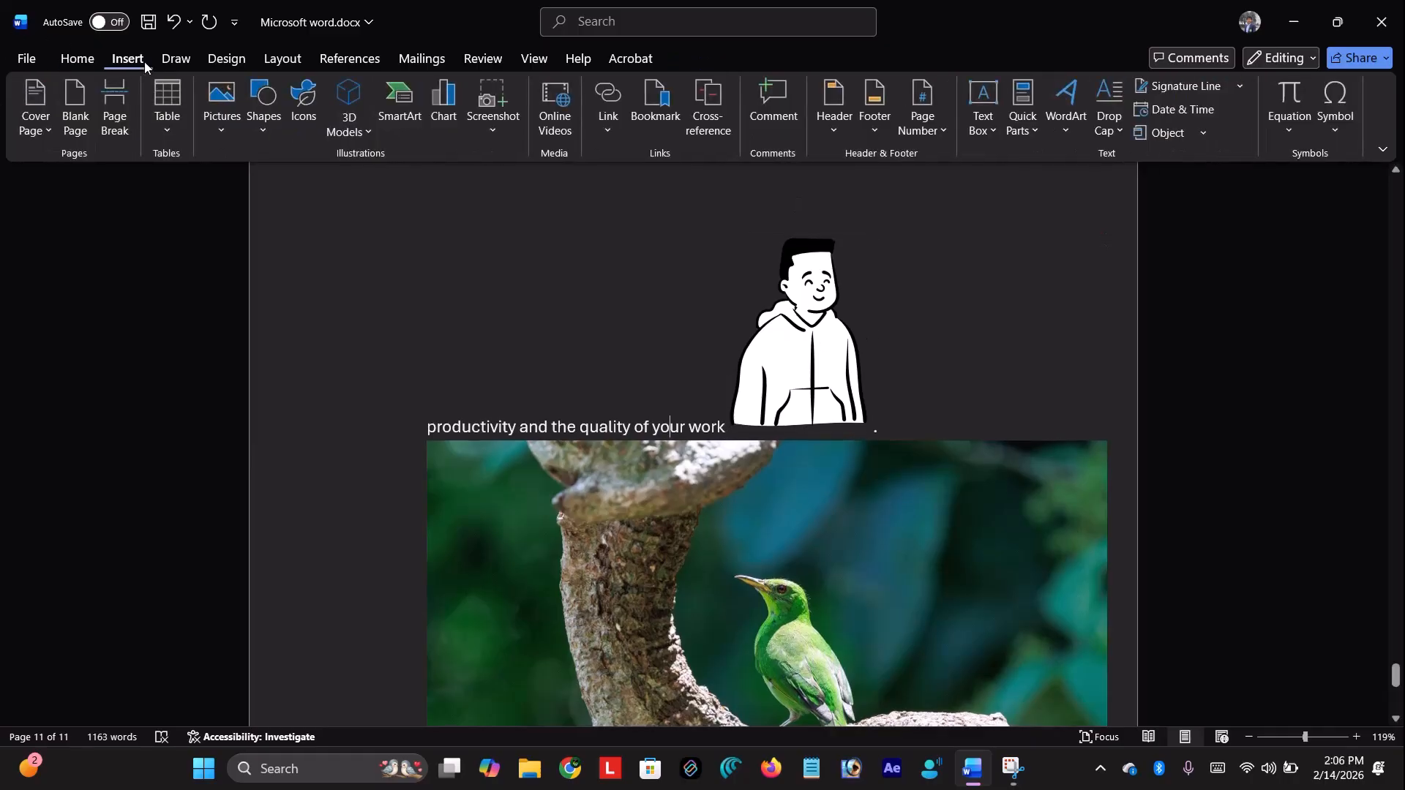
click(221, 108)
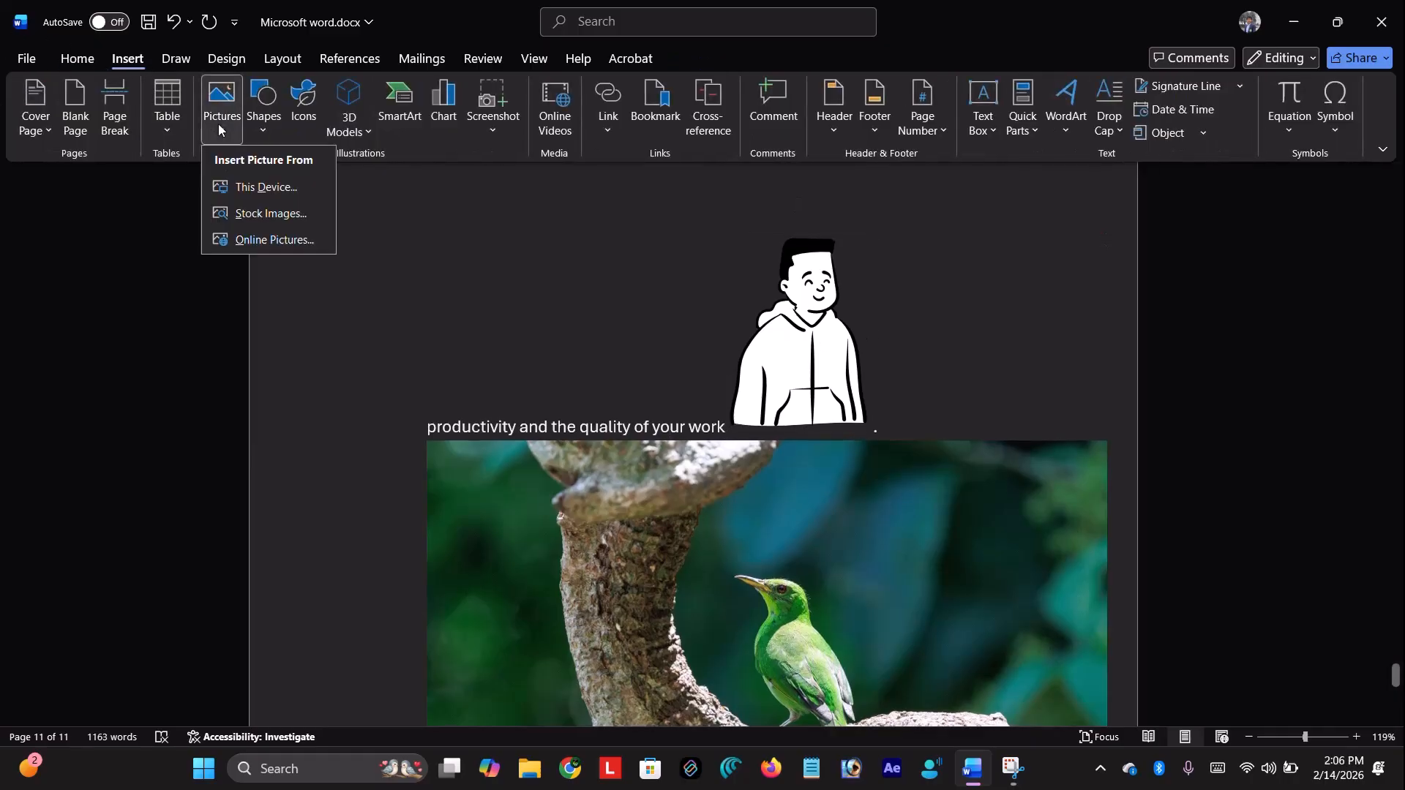
click(278, 235)
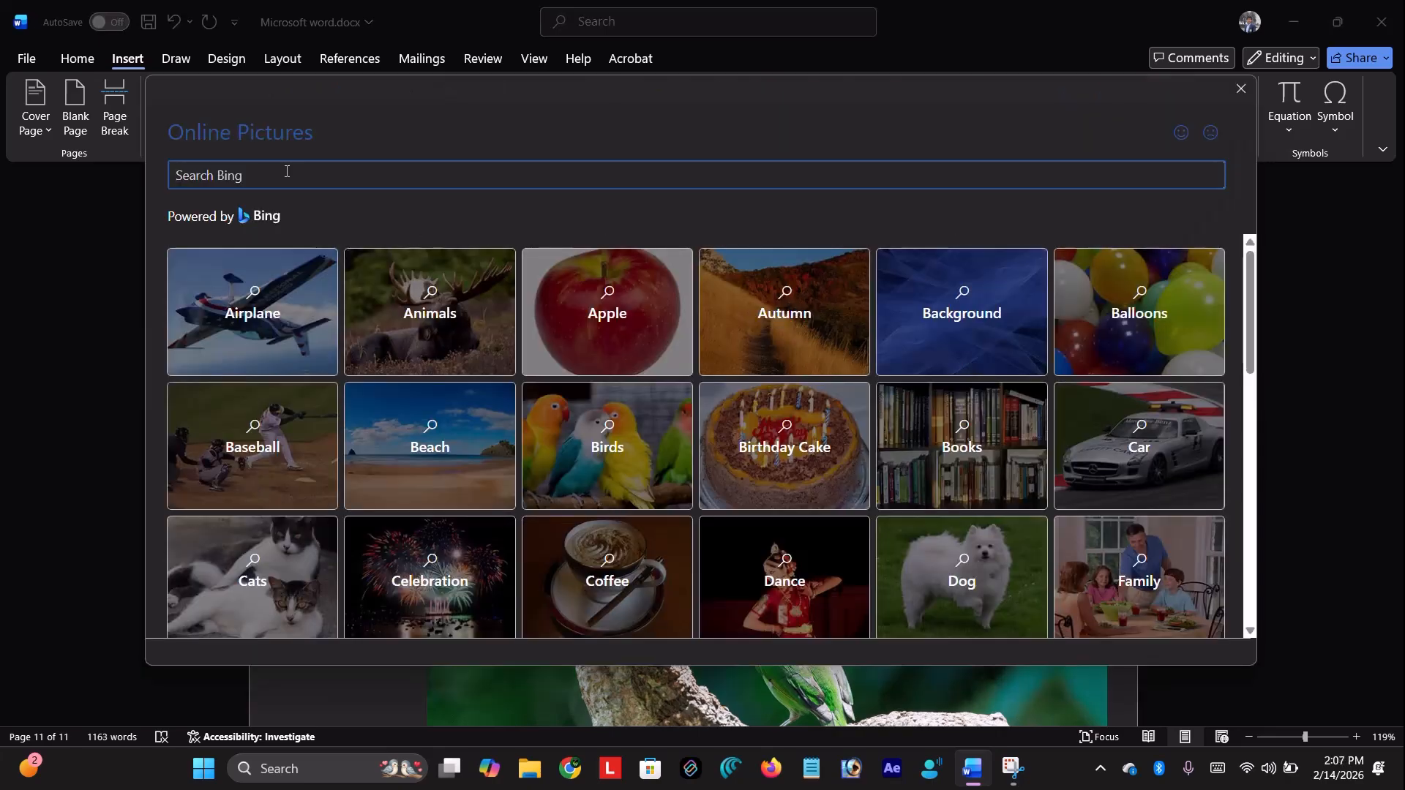
click(406, 302)
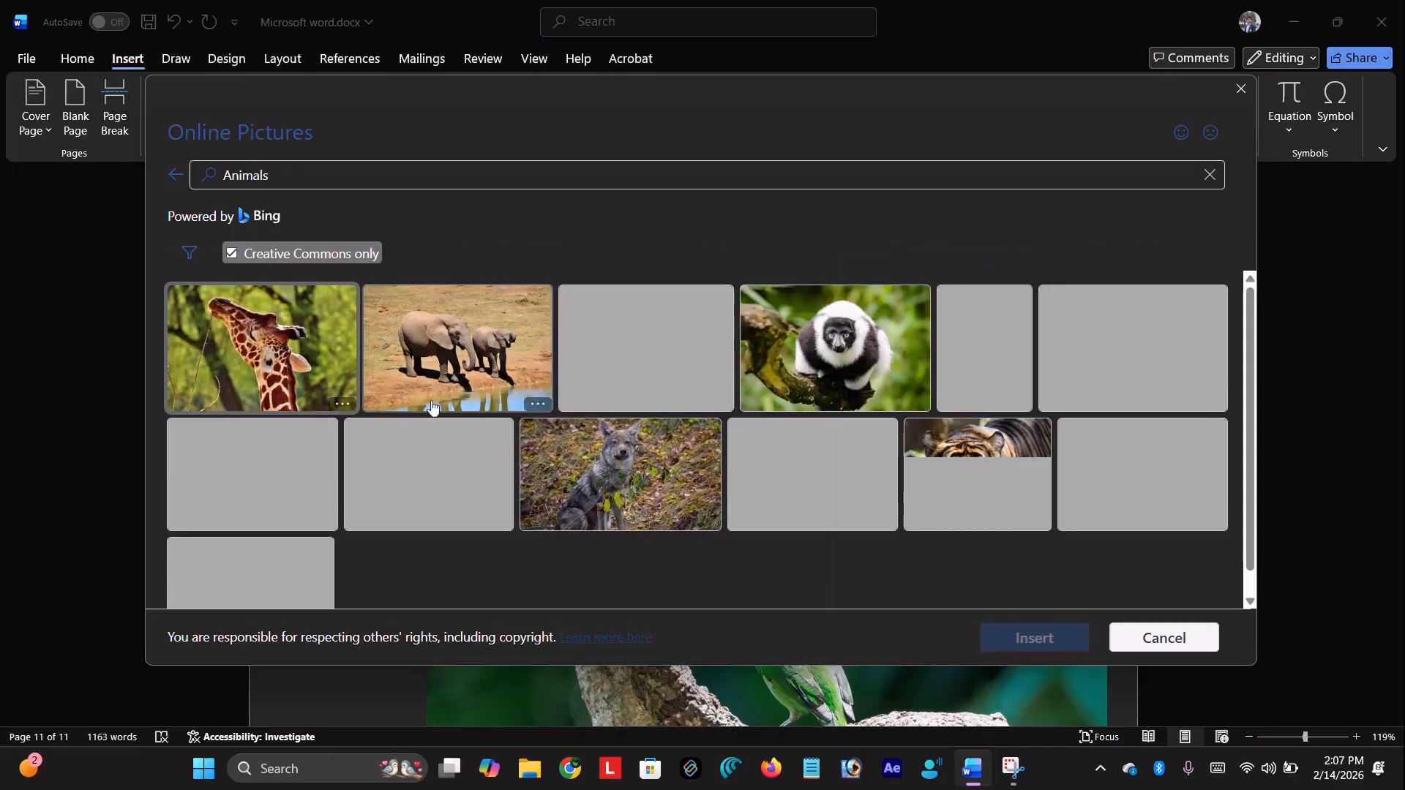
click(620, 472)
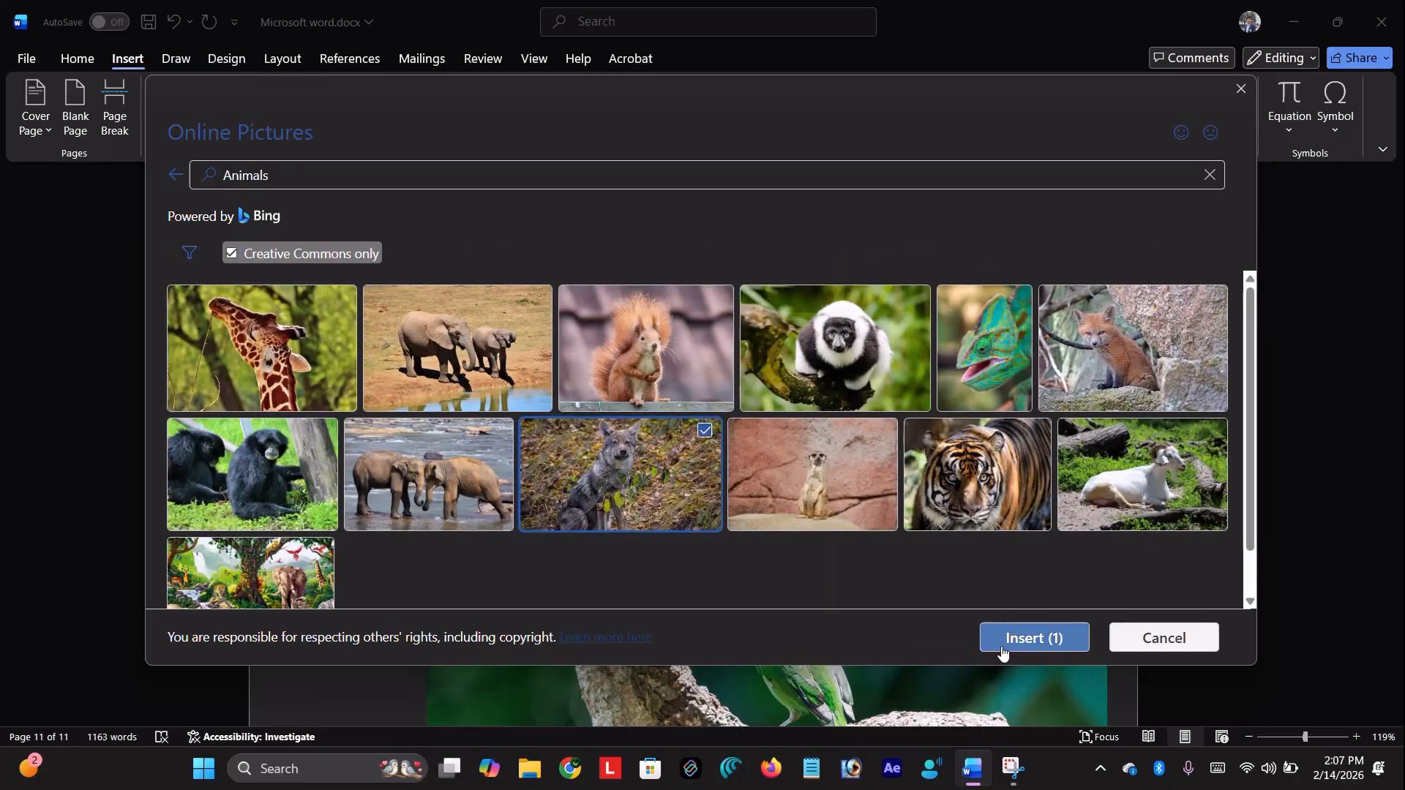
click(1033, 638)
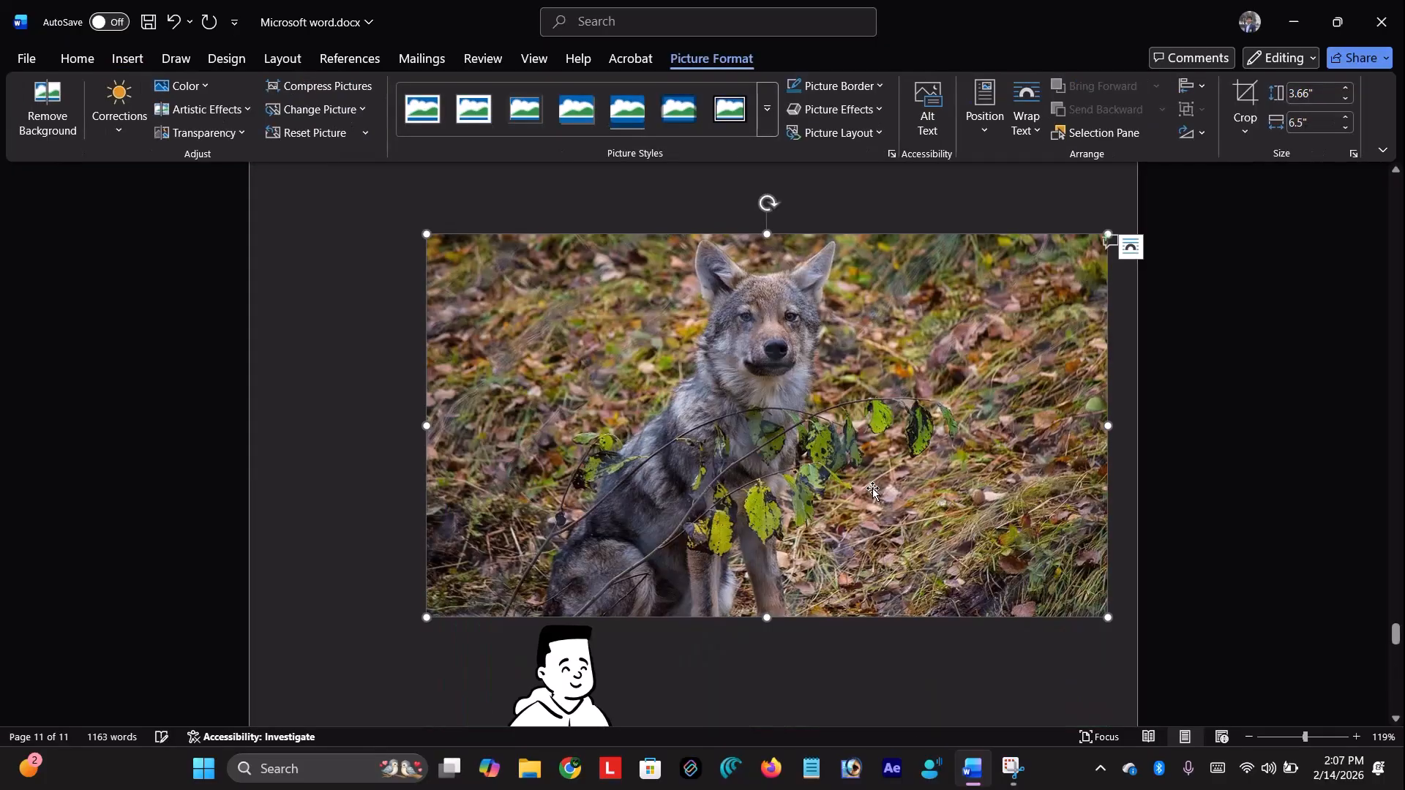
click(388, 387)
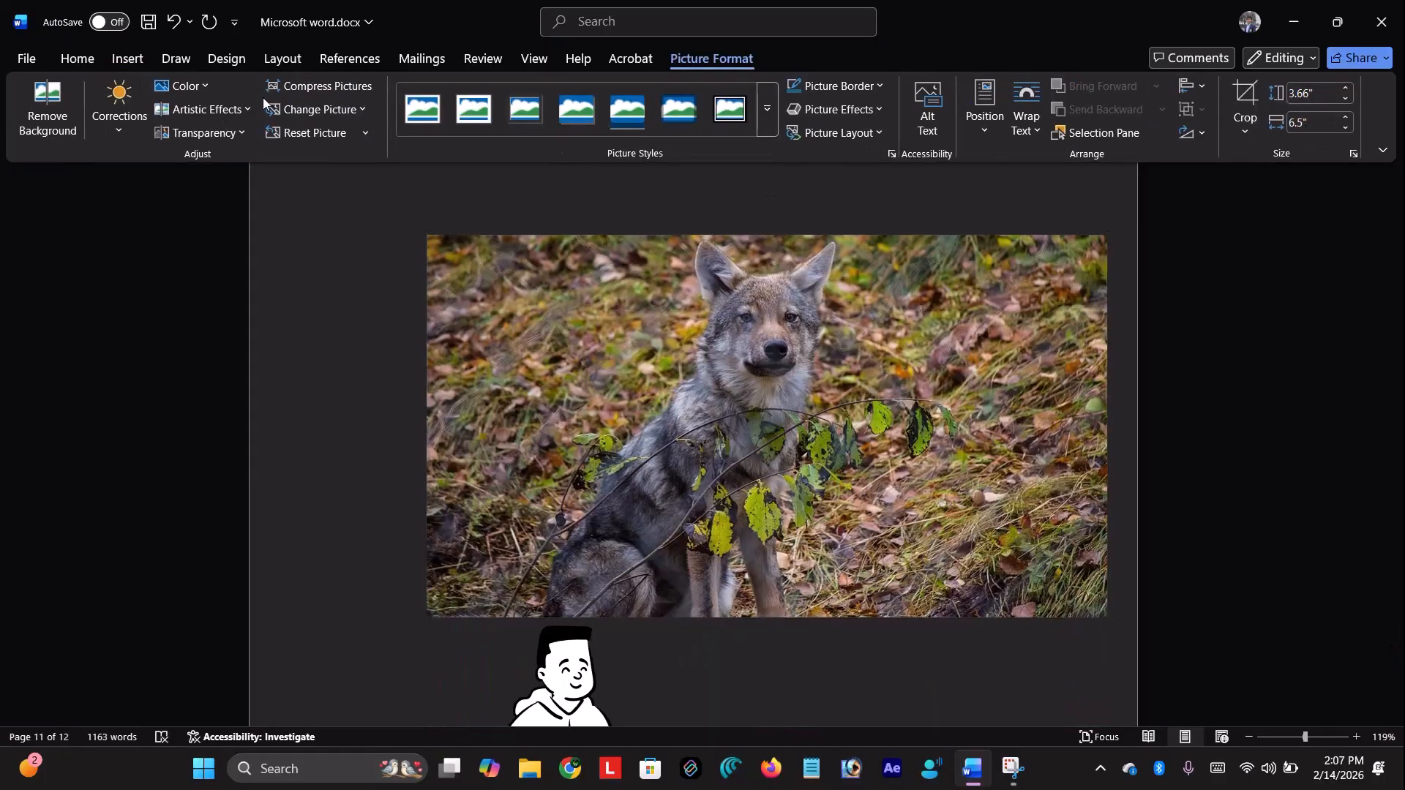
Draw a 1.62" by 2.56" single-rounded-corner rectangle below the closing text
click(127, 59)
click(212, 135)
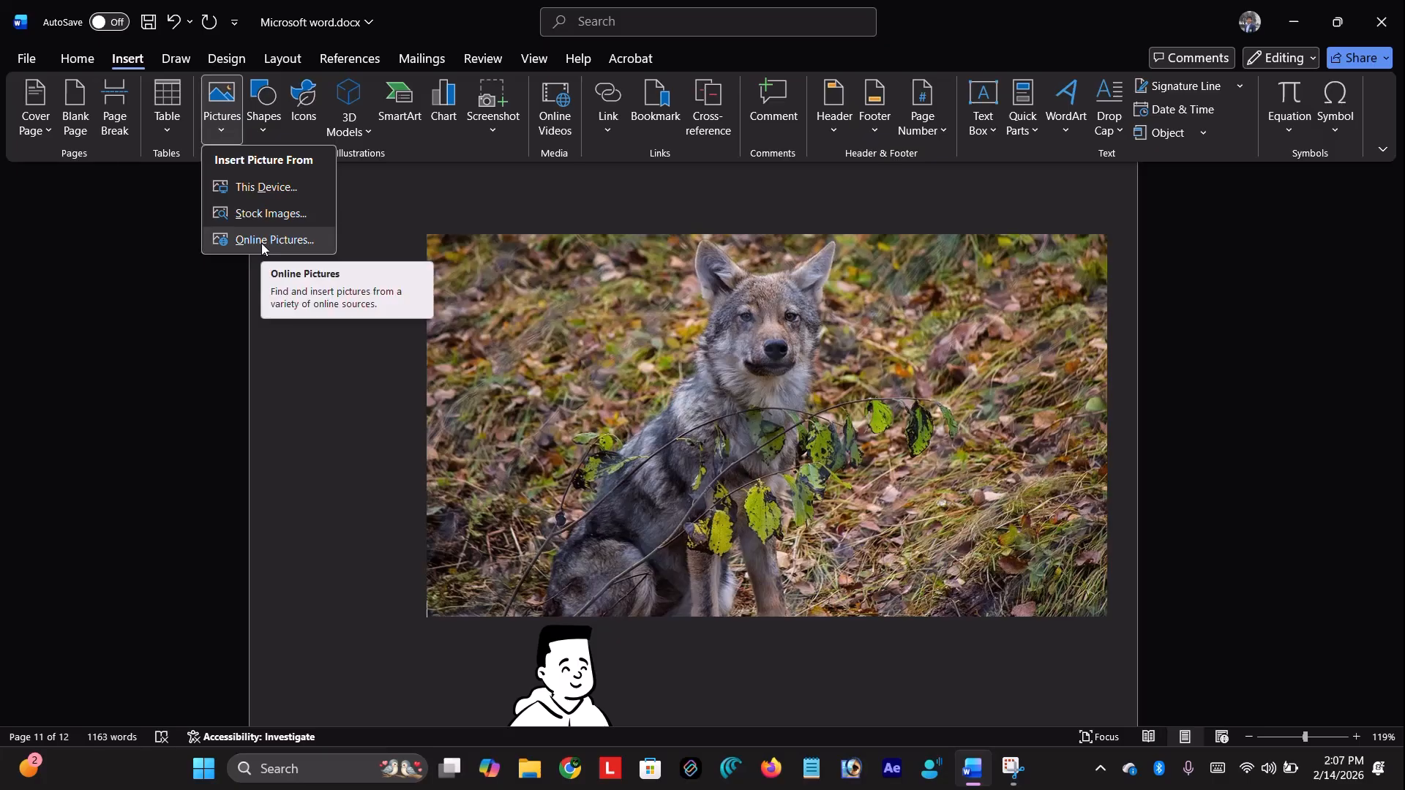
click(271, 130)
click(272, 136)
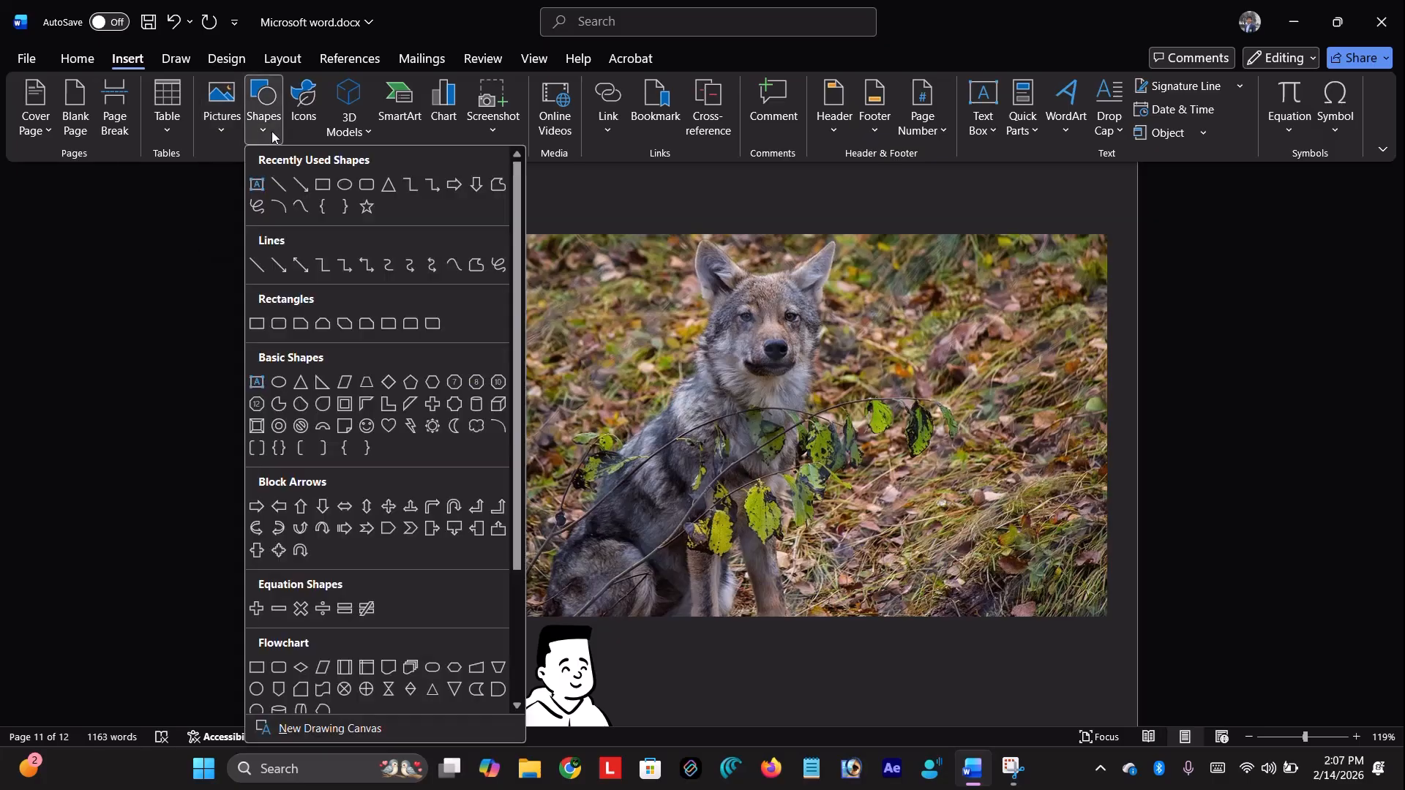
click(379, 327)
scroll(521, 454, up, 4)
scroll(521, 454, down, 7)
scroll(525, 427, down, 5)
drag(546, 322, 818, 495)
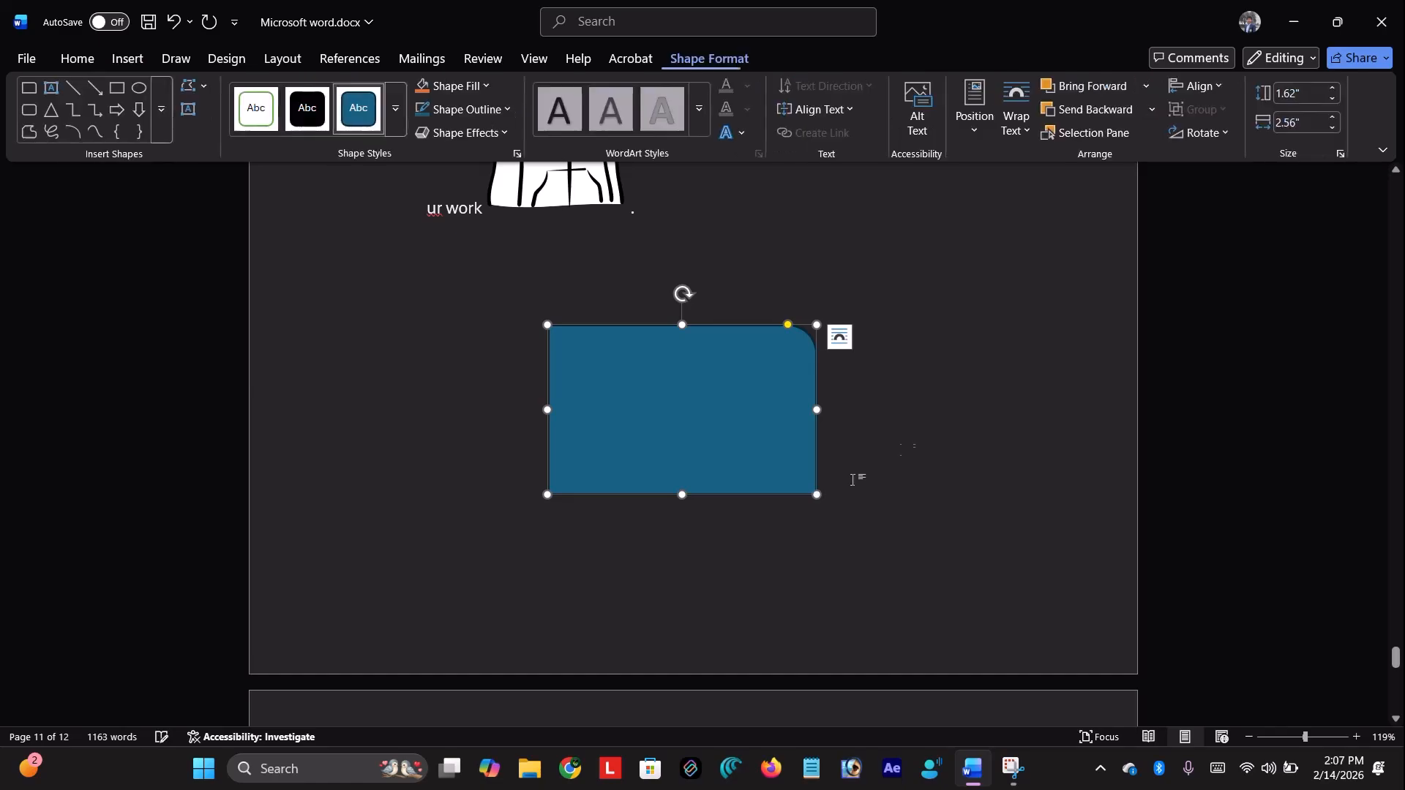
click(908, 445)
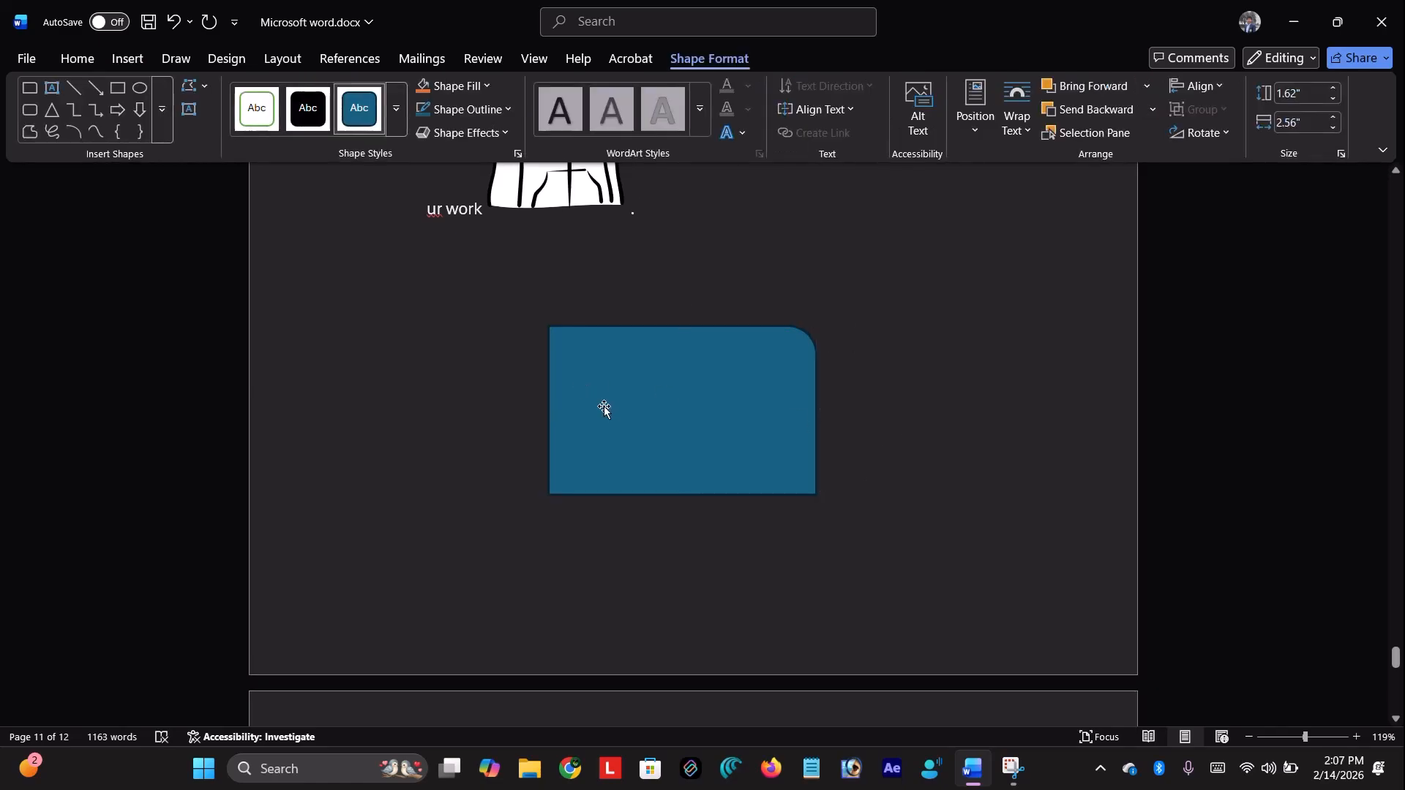
Search Word's stock Icons for 'duck' and insert the solid black duck icon beside the cartoon figure
click(118, 66)
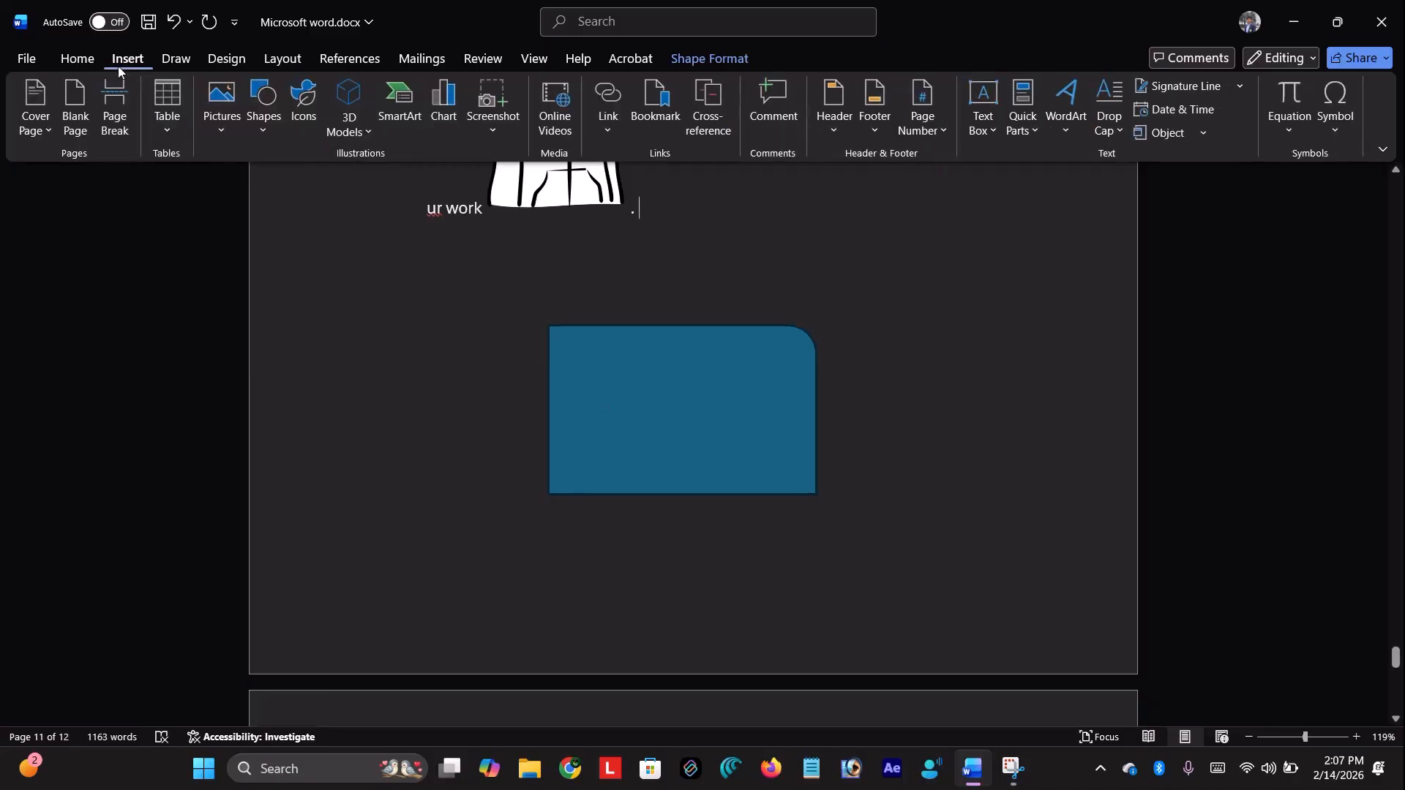
click(302, 119)
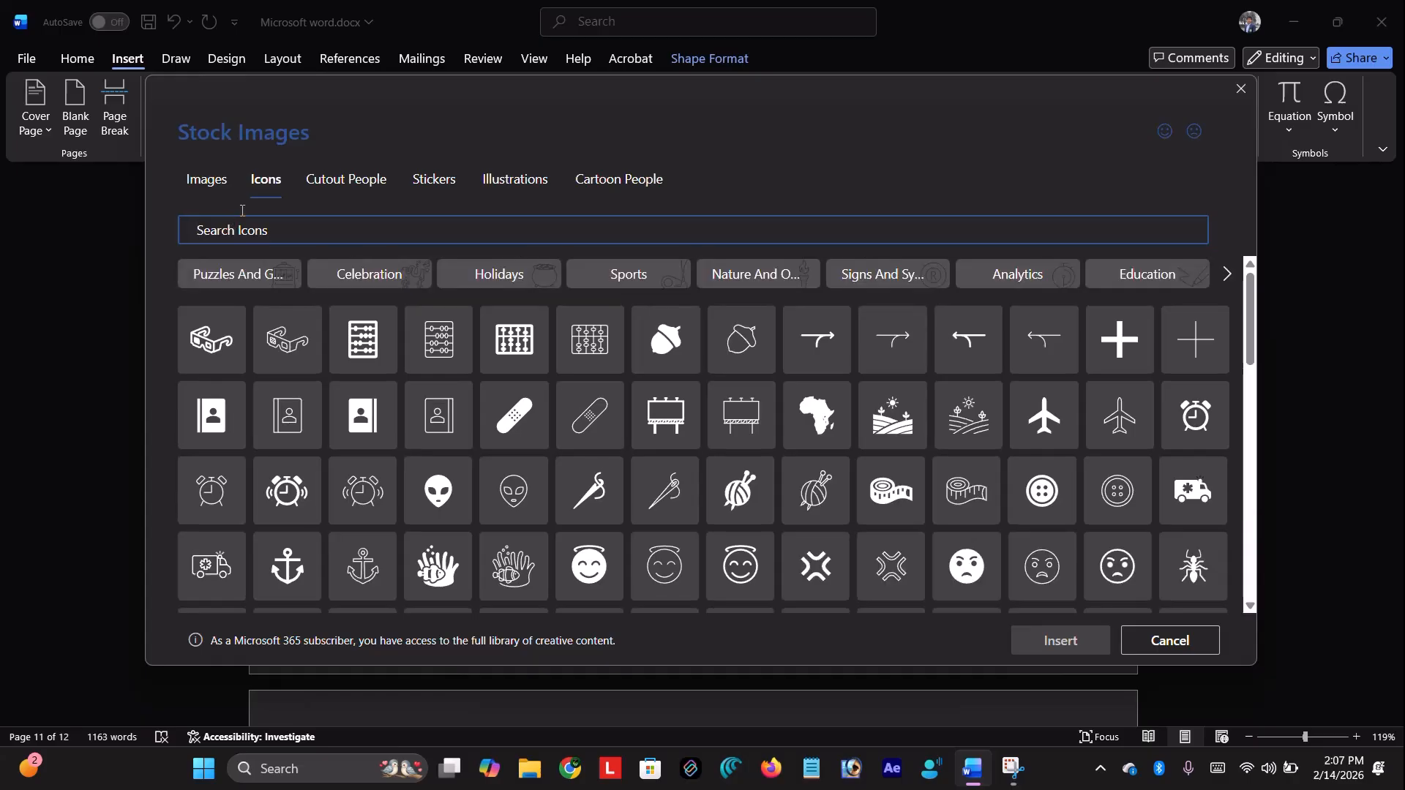
click(198, 180)
click(263, 180)
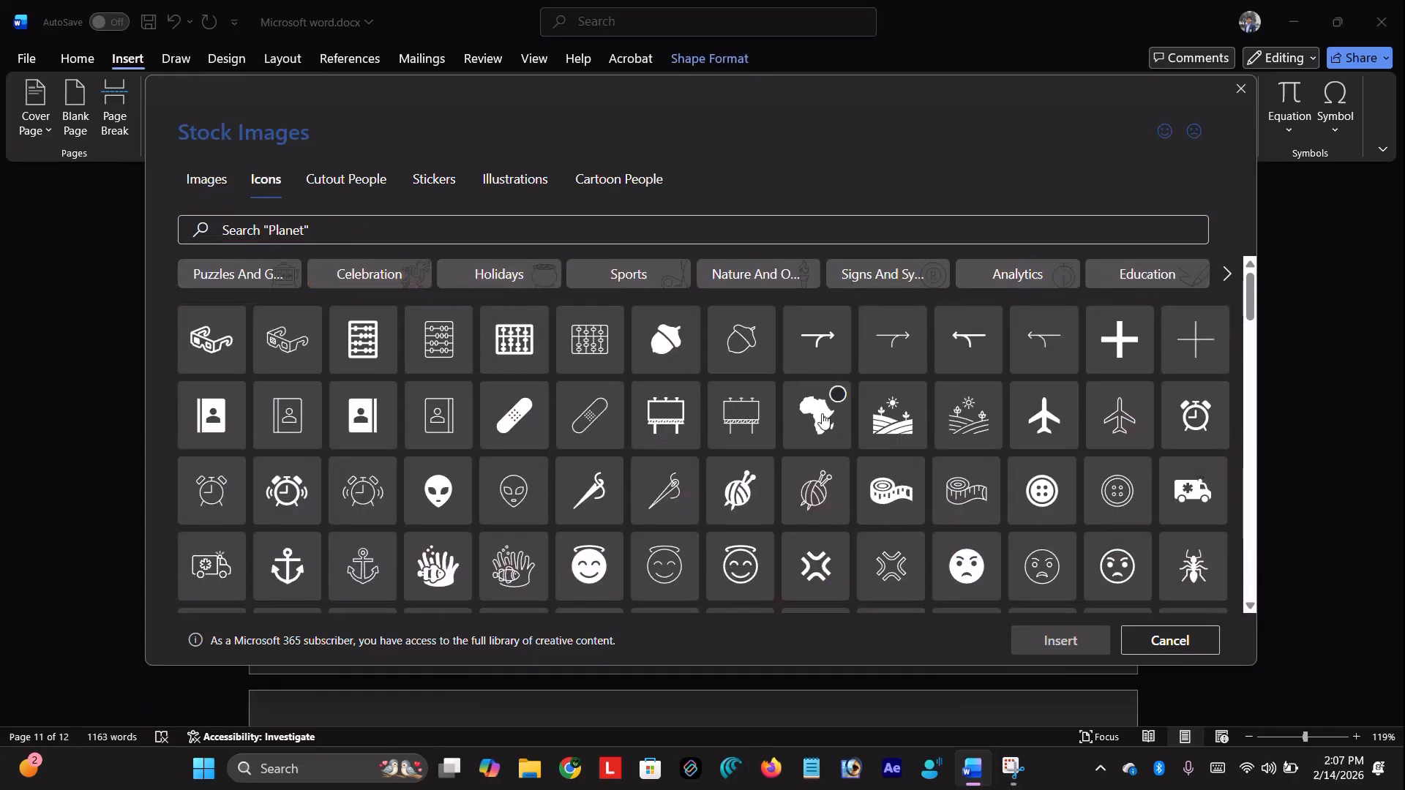
scroll(616, 431, down, 15)
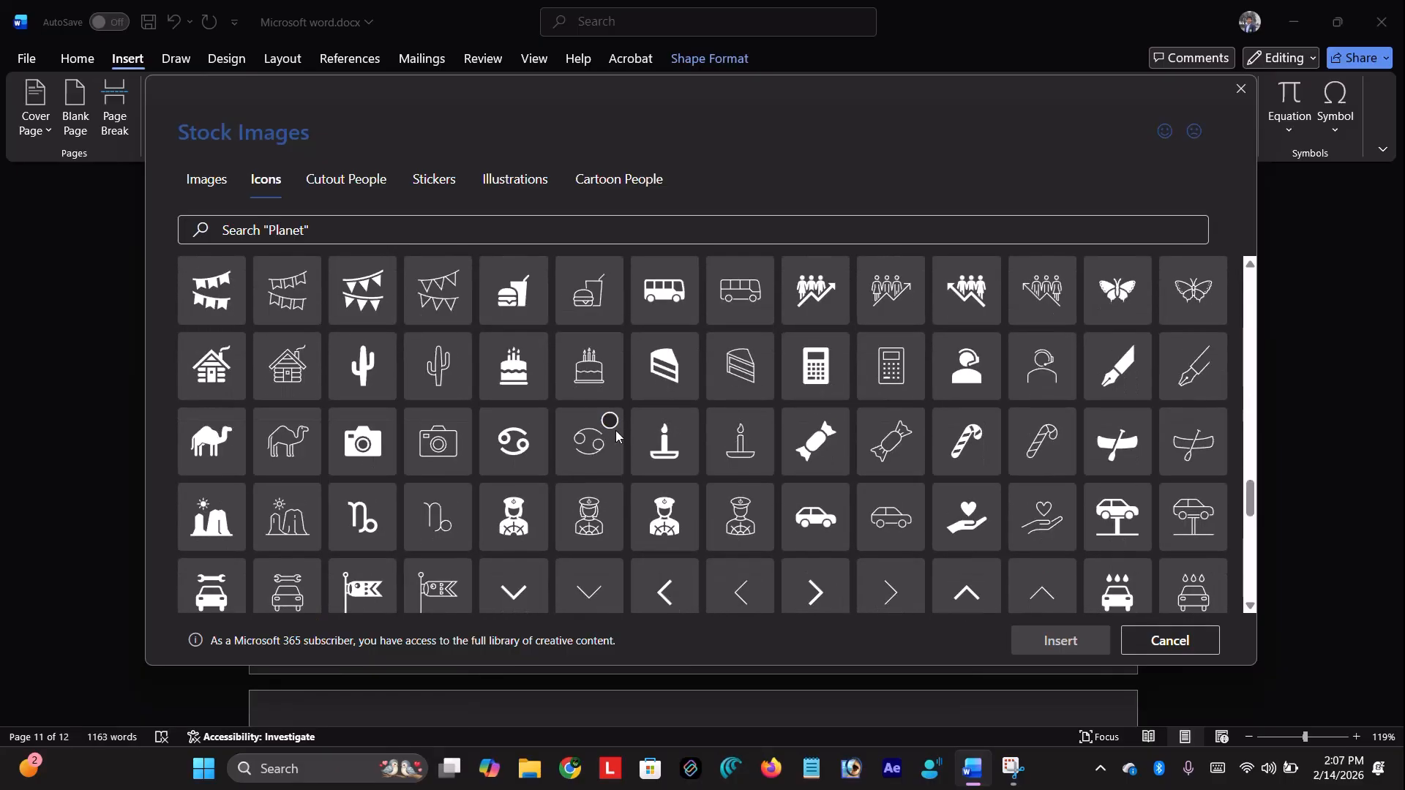
click(390, 229)
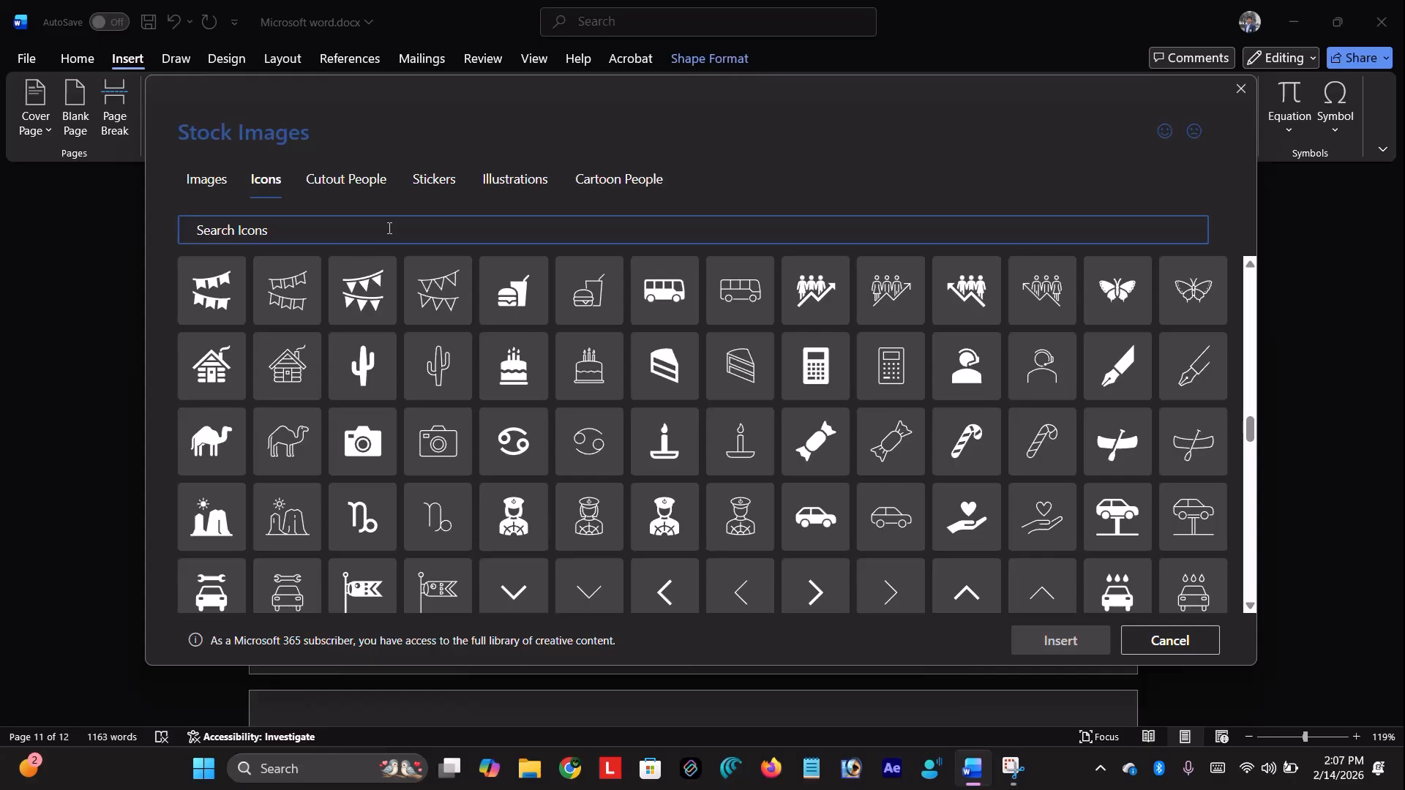
text(duck)
click(278, 306)
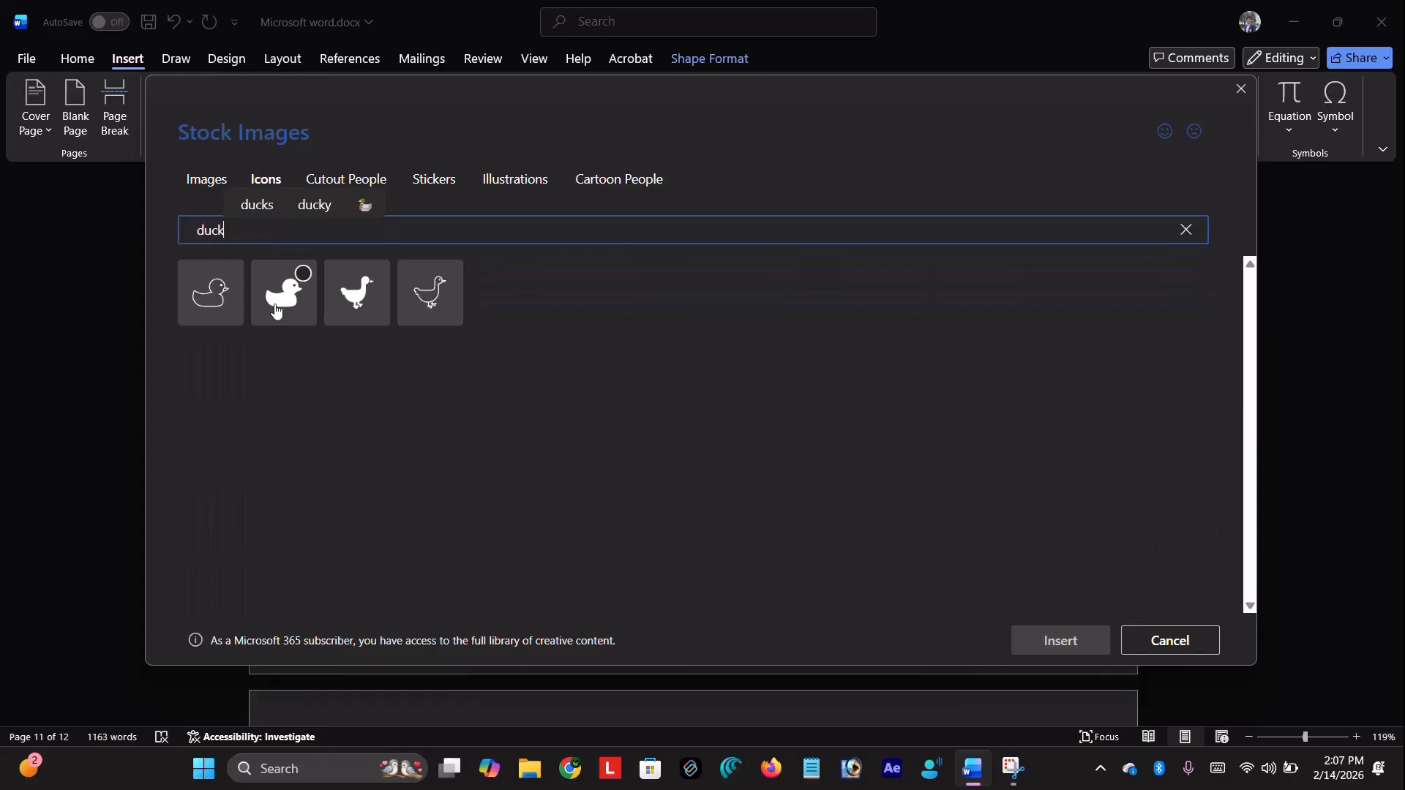
click(1025, 644)
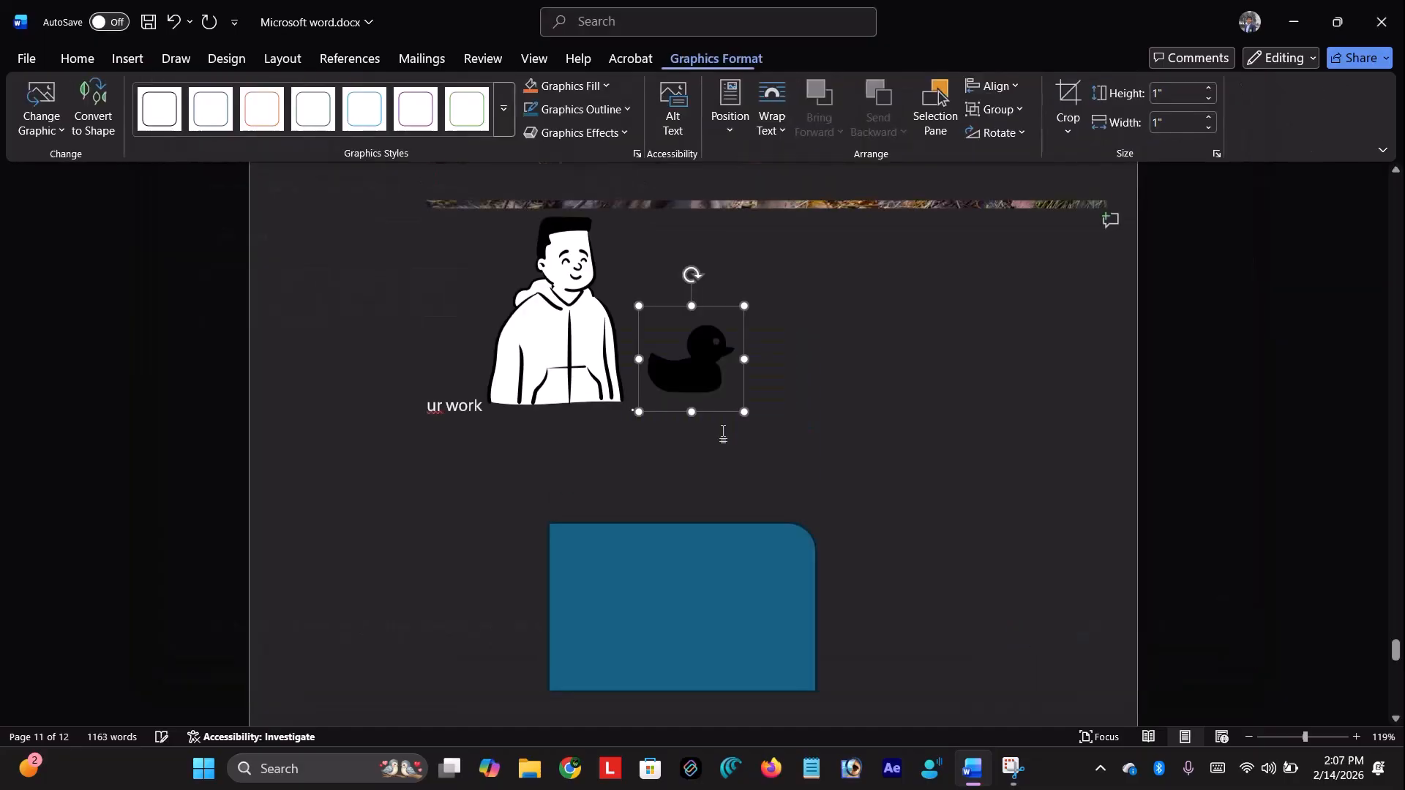
click(853, 446)
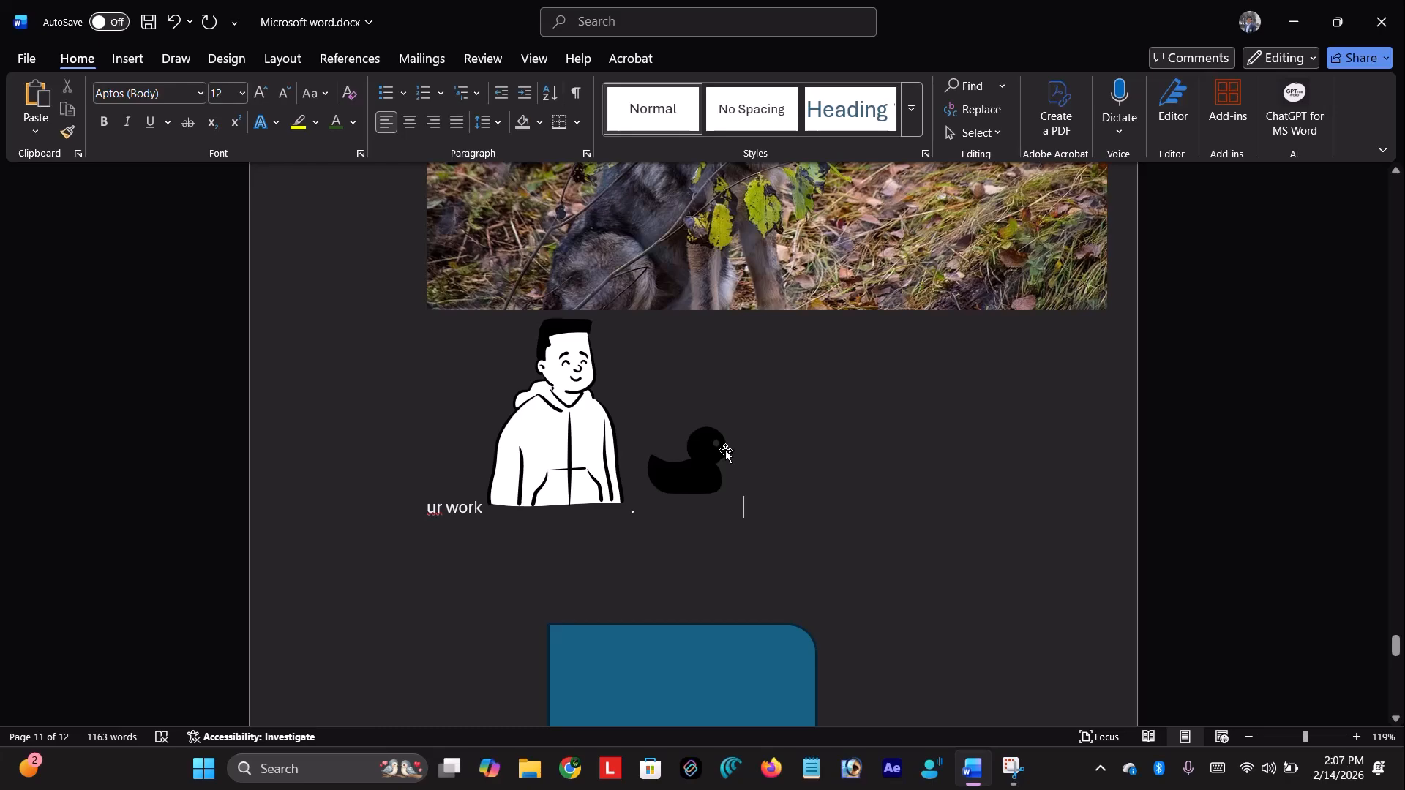
click(128, 60)
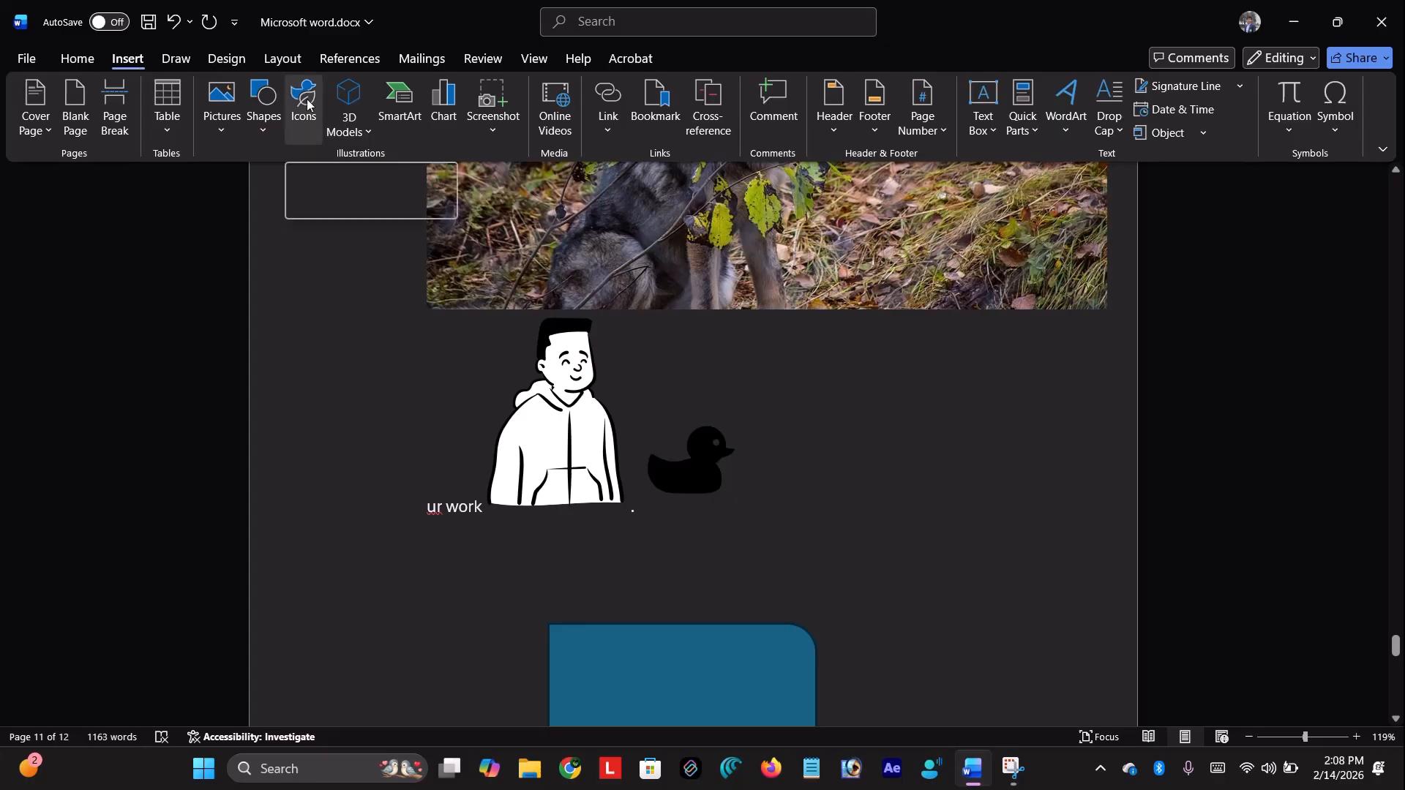
Insert the stock camera 3D model from the Electronics and Gadgets category
click(364, 133)
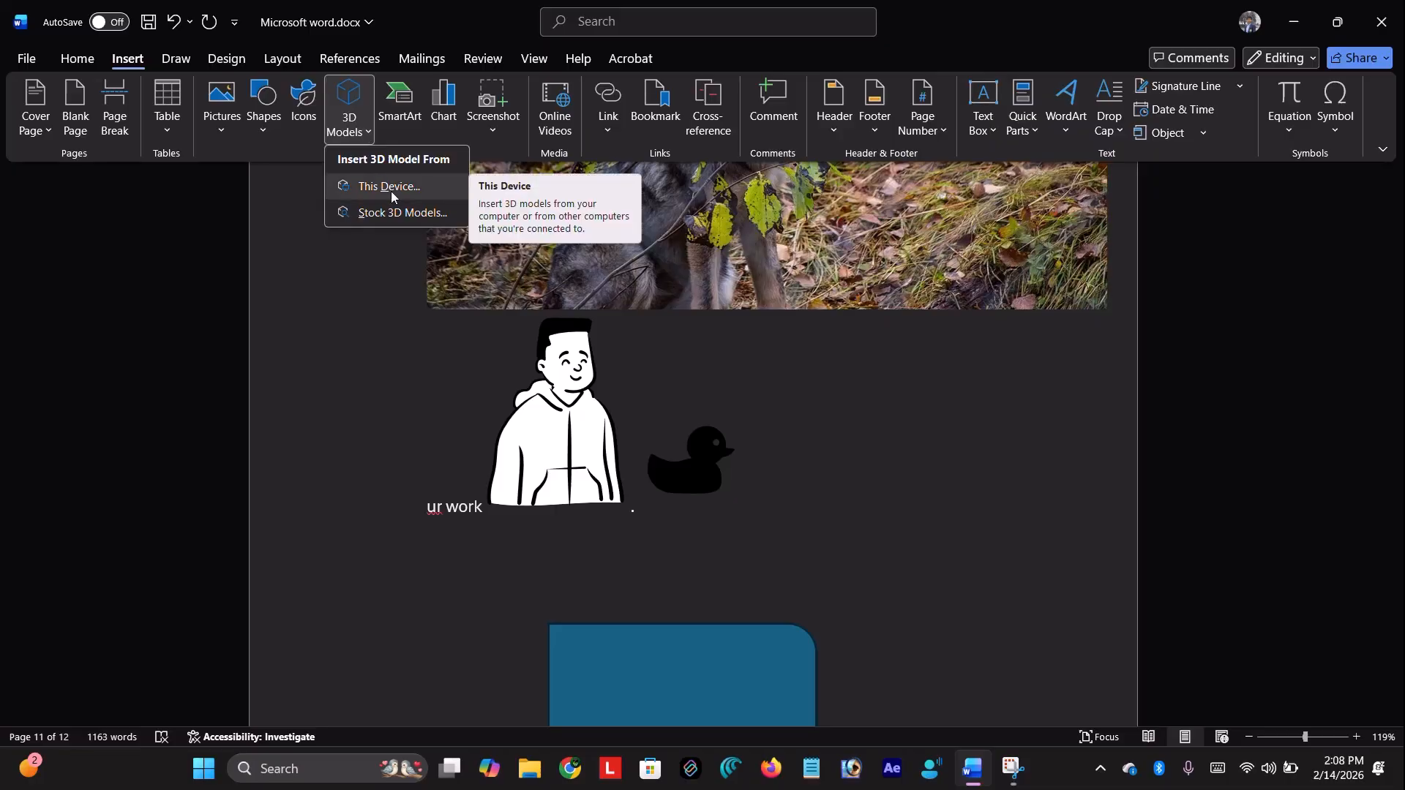
click(365, 210)
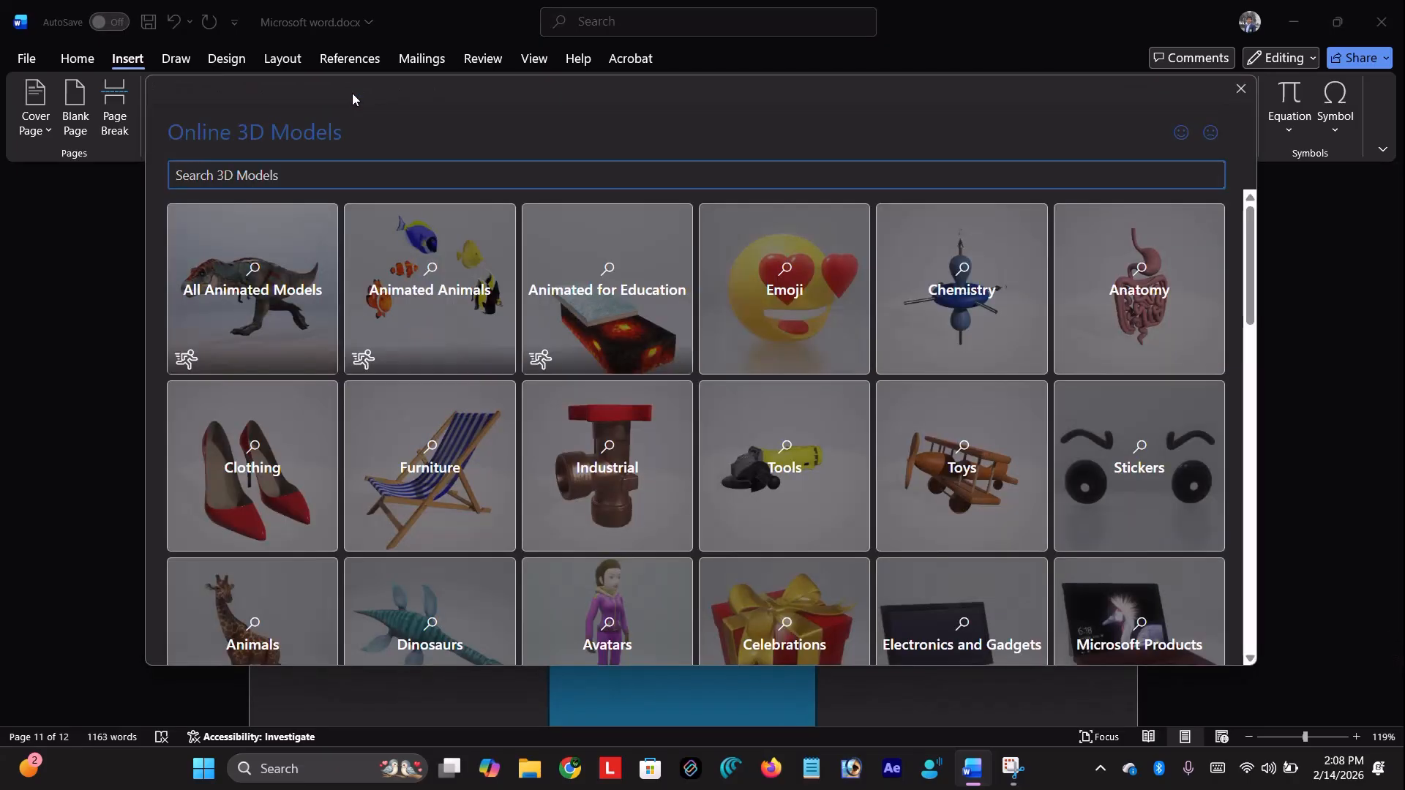
scroll(728, 402, down, 4)
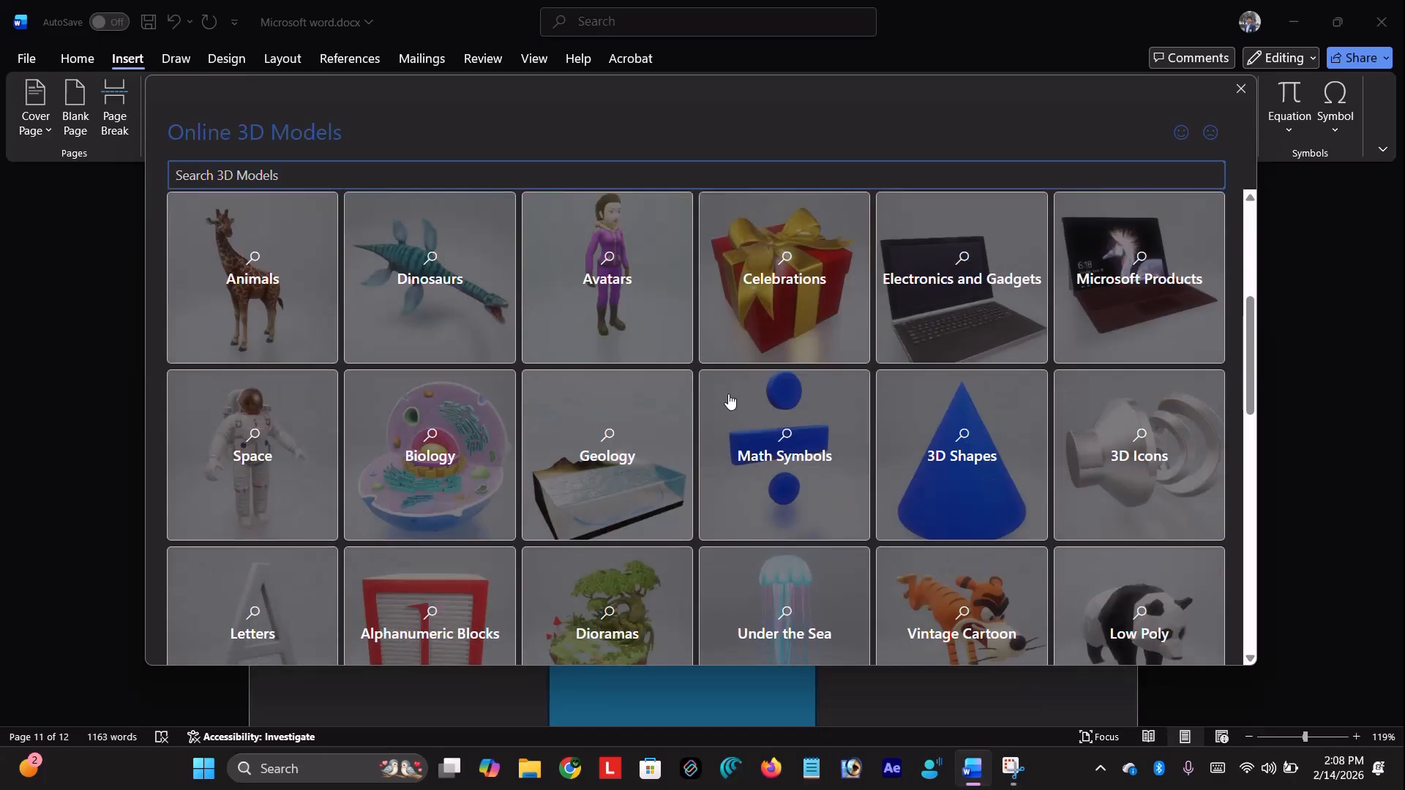
scroll(618, 335, down, 4)
scroll(618, 335, up, 6)
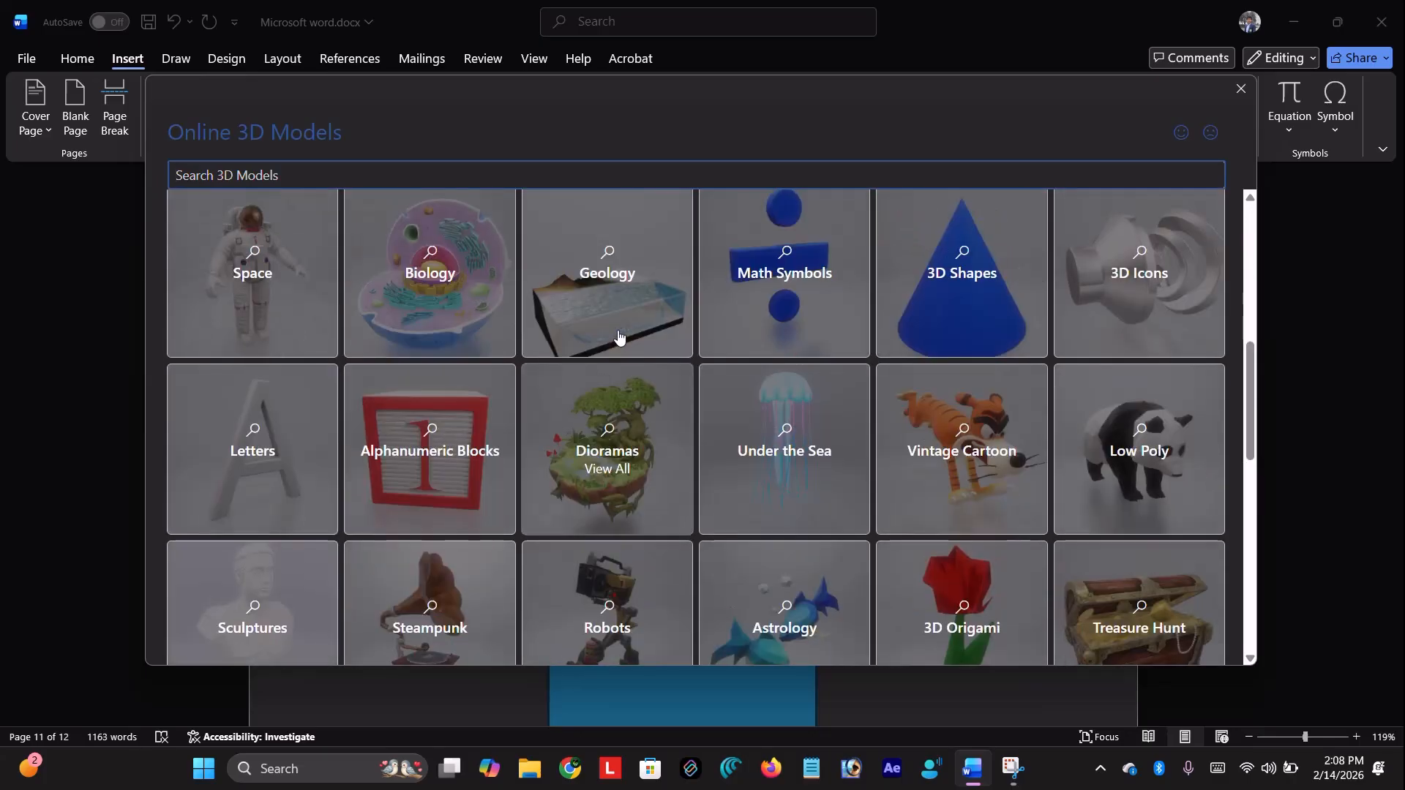
click(961, 452)
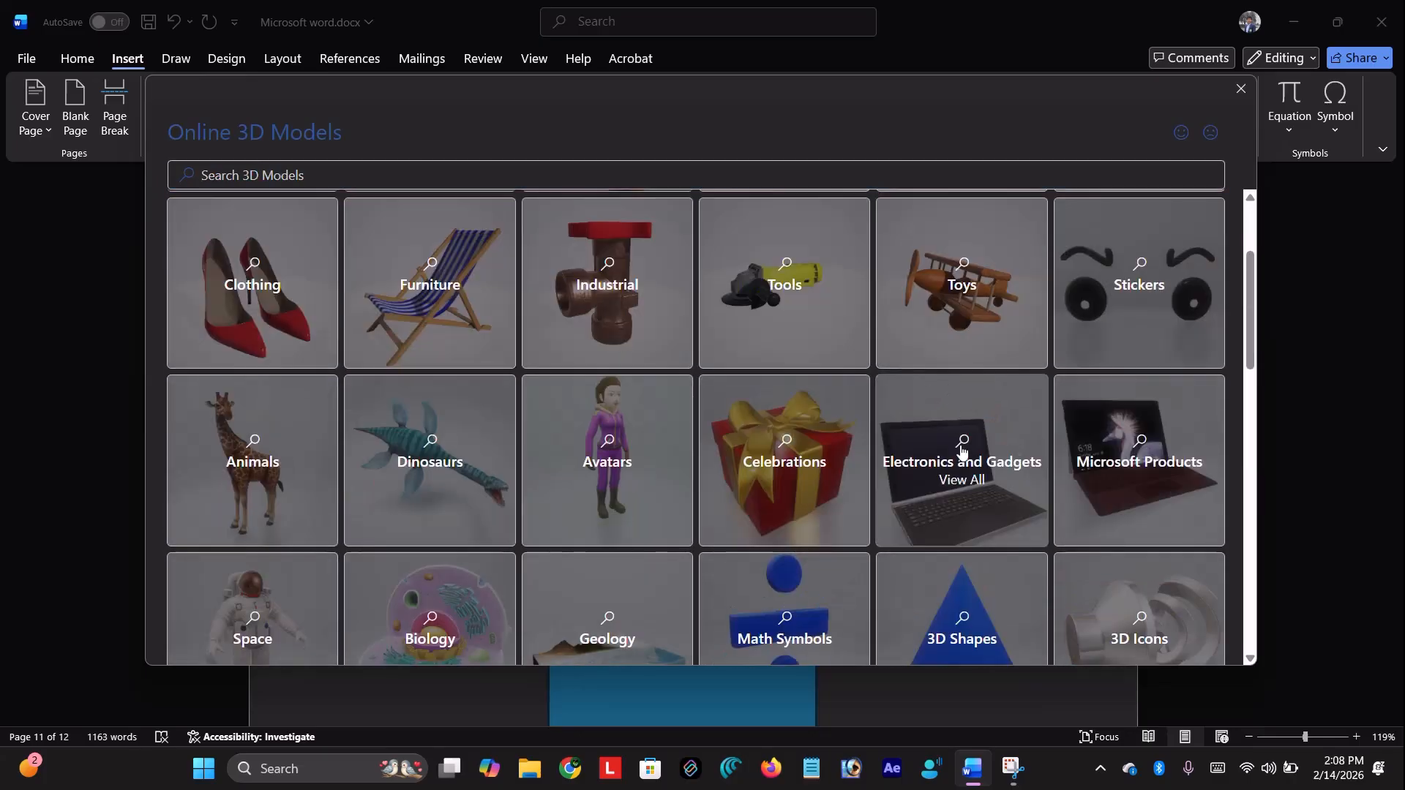
scroll(805, 366, down, 10)
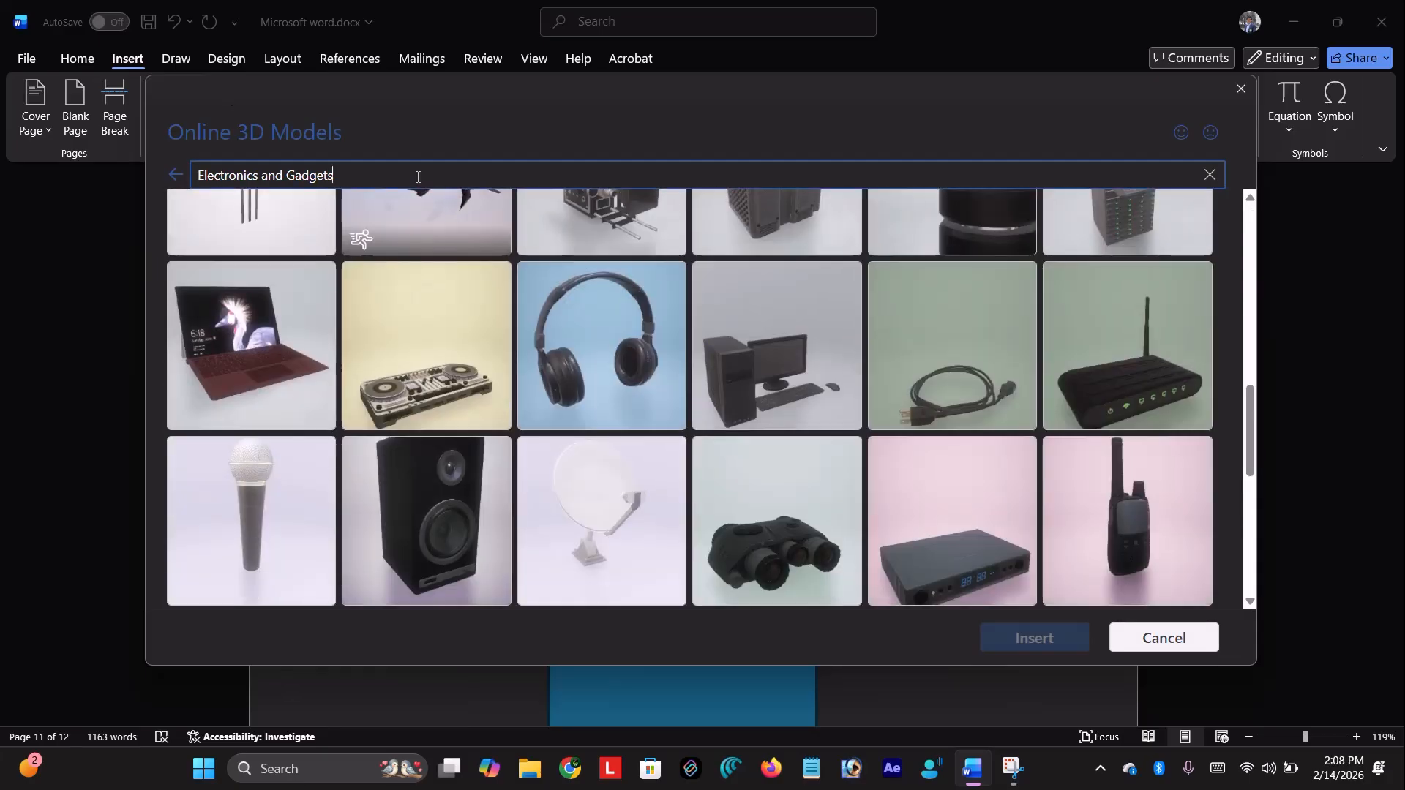
scroll(636, 370, down, 10)
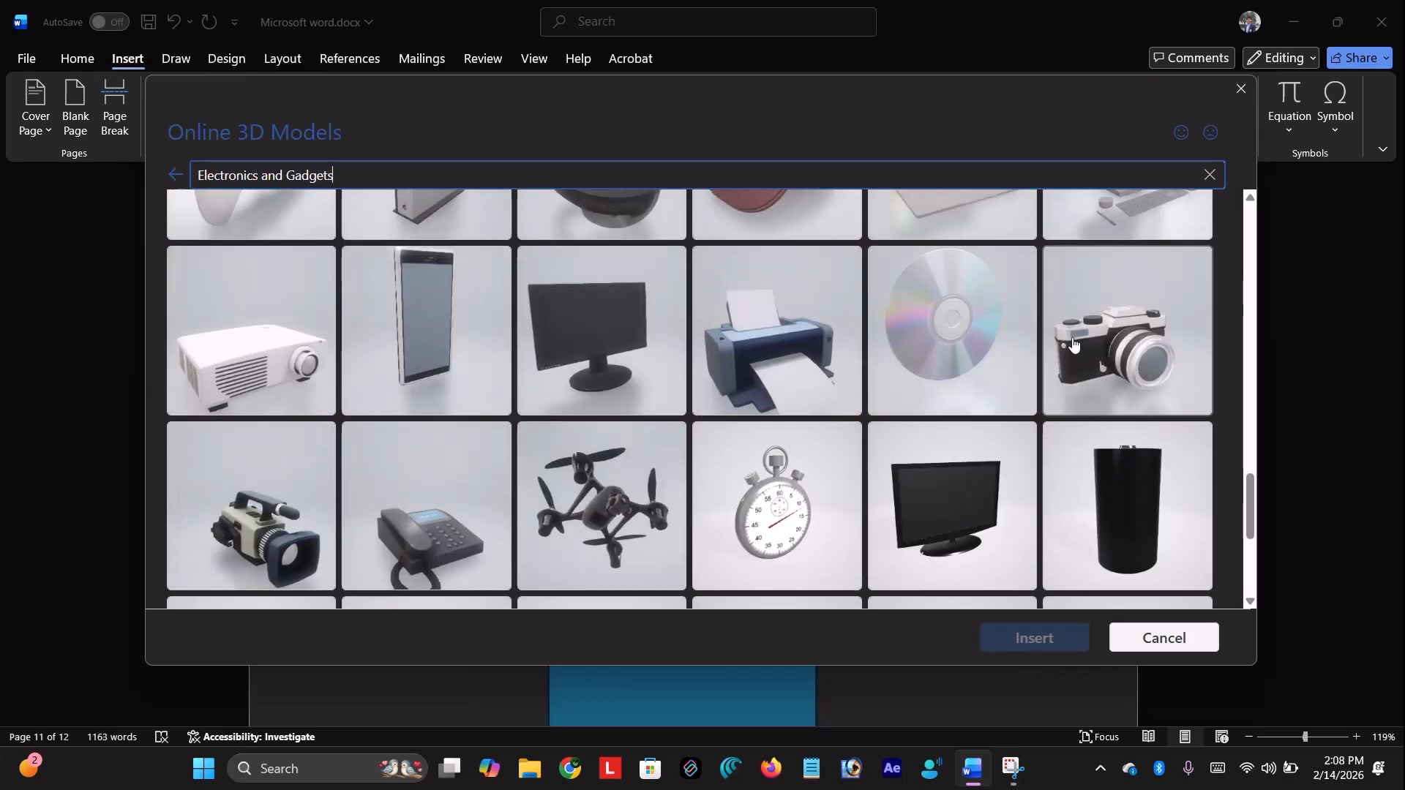
click(1074, 344)
click(1042, 638)
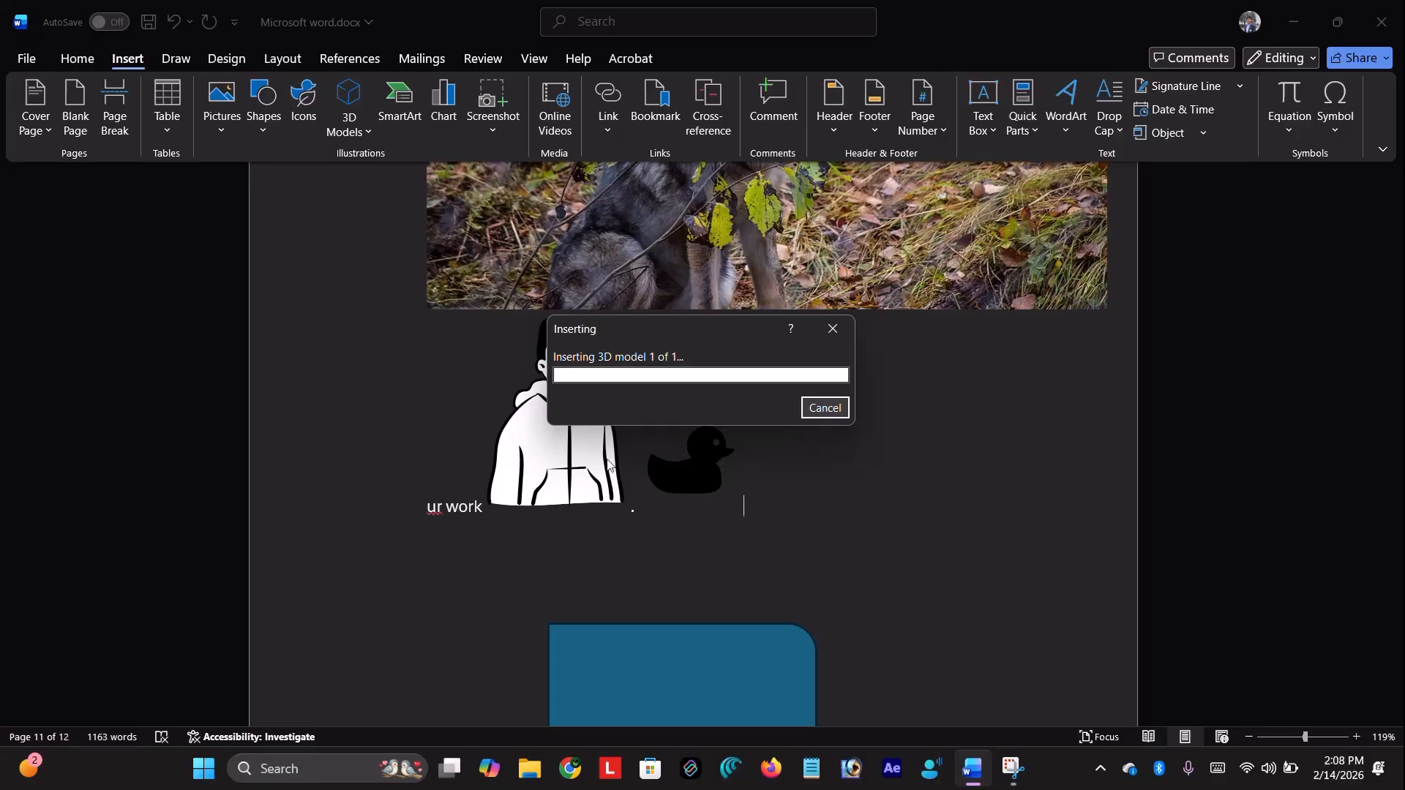
Drag the 3D camera model onto the blank page below the photo
drag(428, 437, 744, 608)
scroll(744, 607, down, 6)
drag(796, 178, 699, 521)
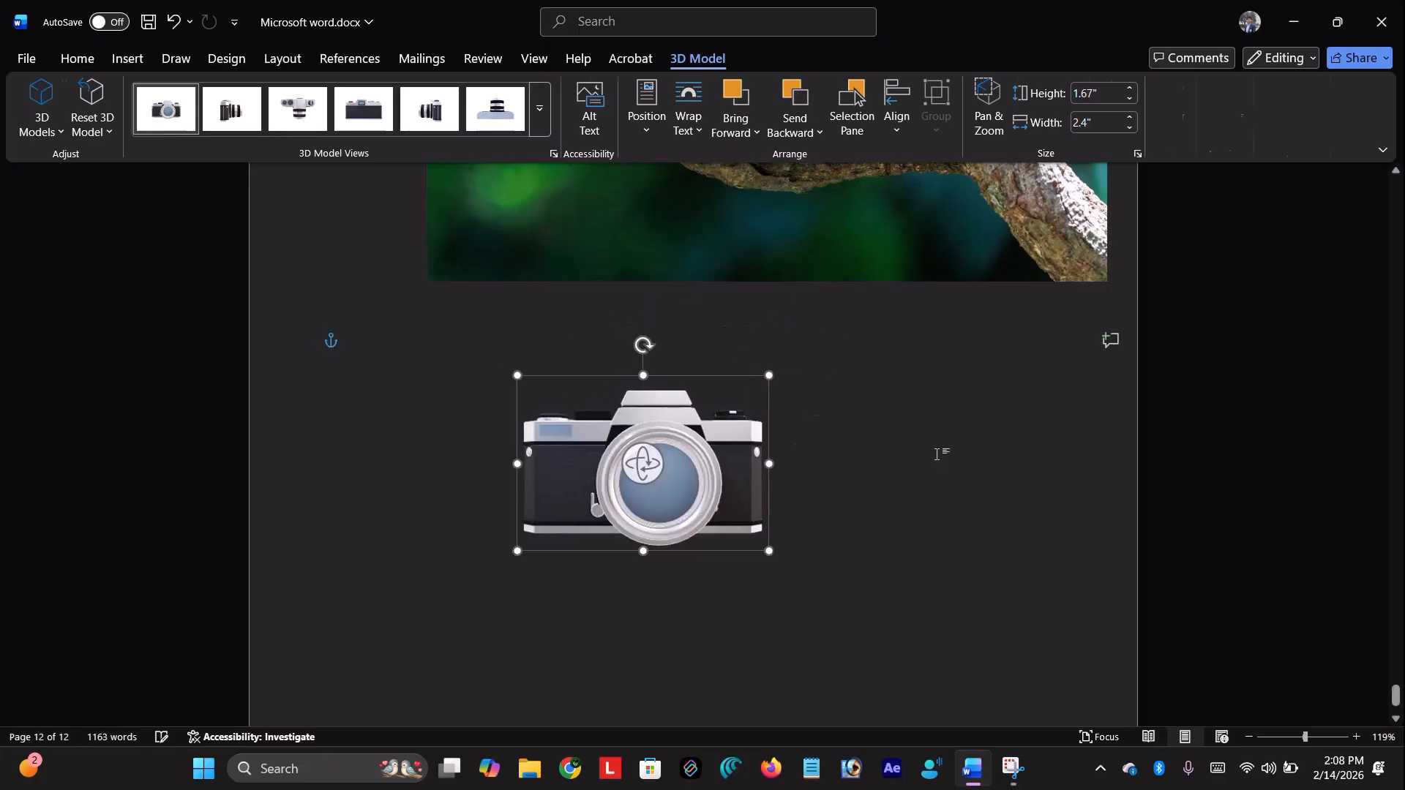
click(936, 455)
click(728, 498)
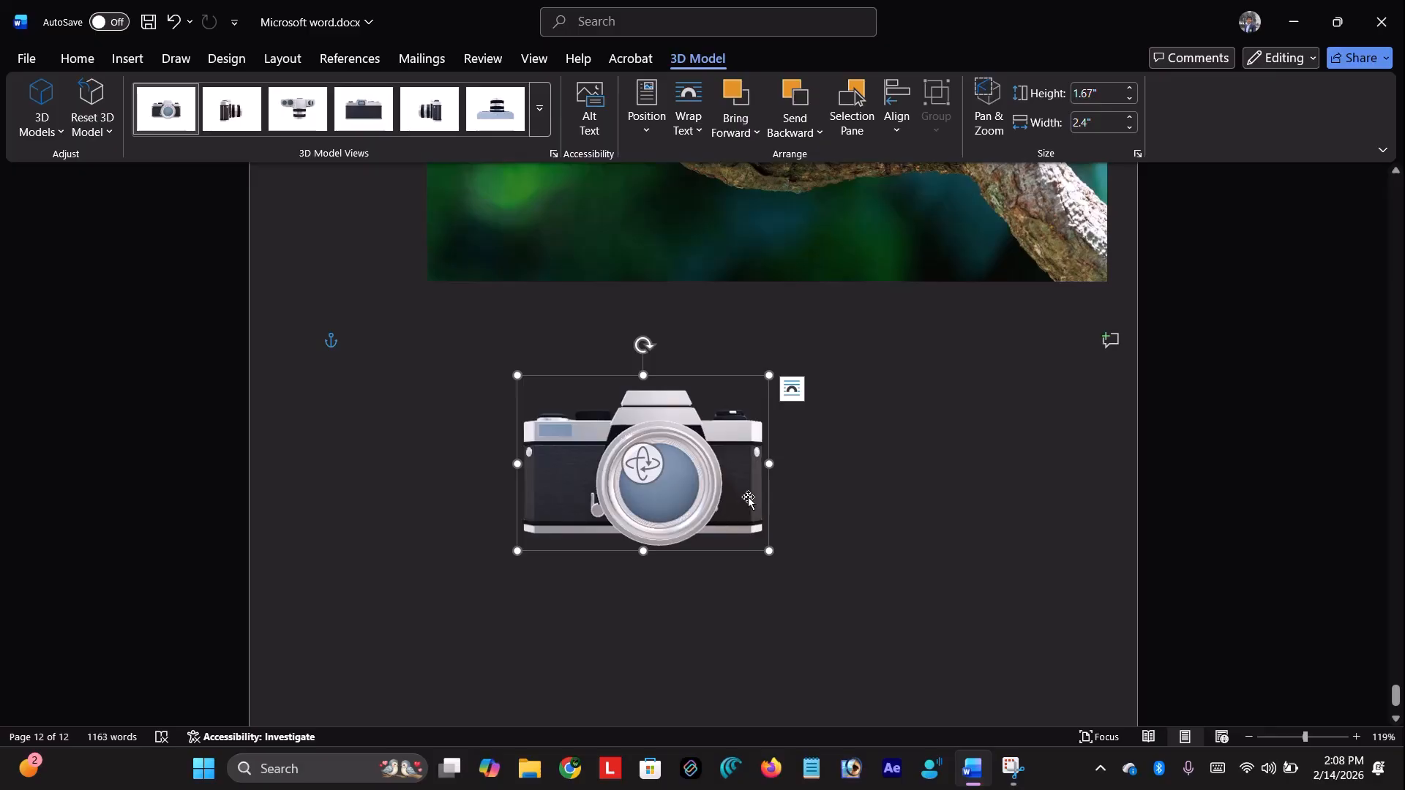
Rotate the camera to a three-quarter view with its lens facing left, trying the preset views
drag(641, 468, 661, 540)
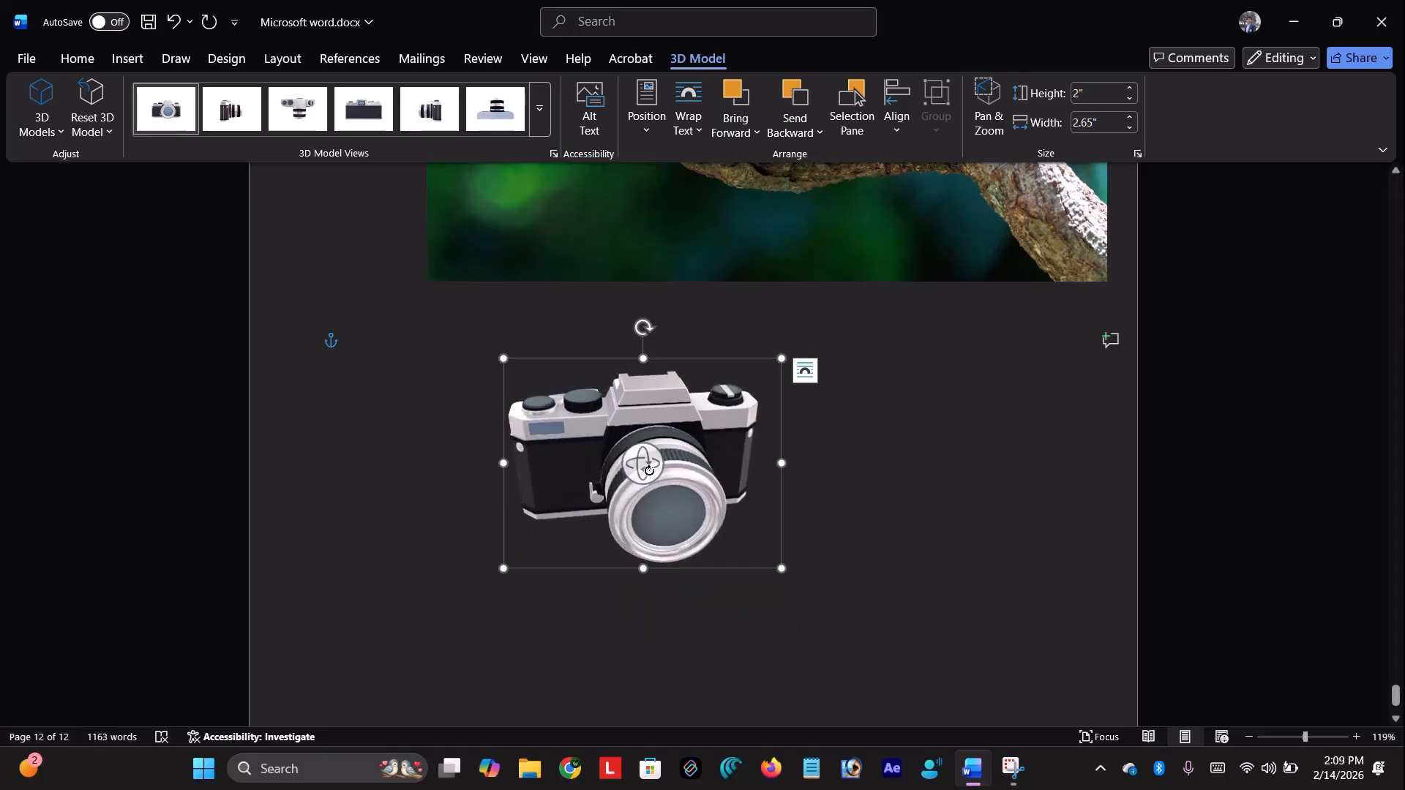
drag(649, 471, 652, 608)
click(239, 115)
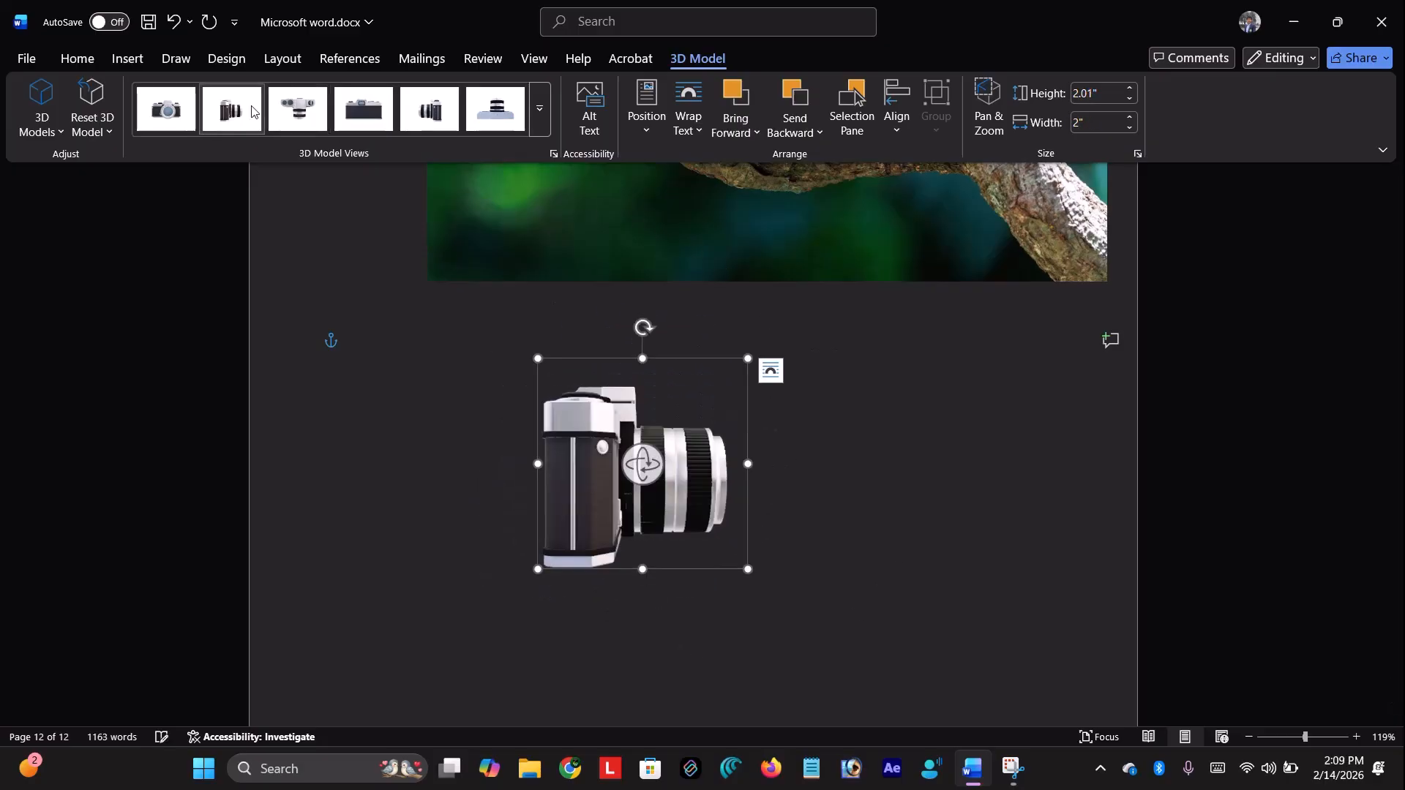
click(368, 121)
click(477, 109)
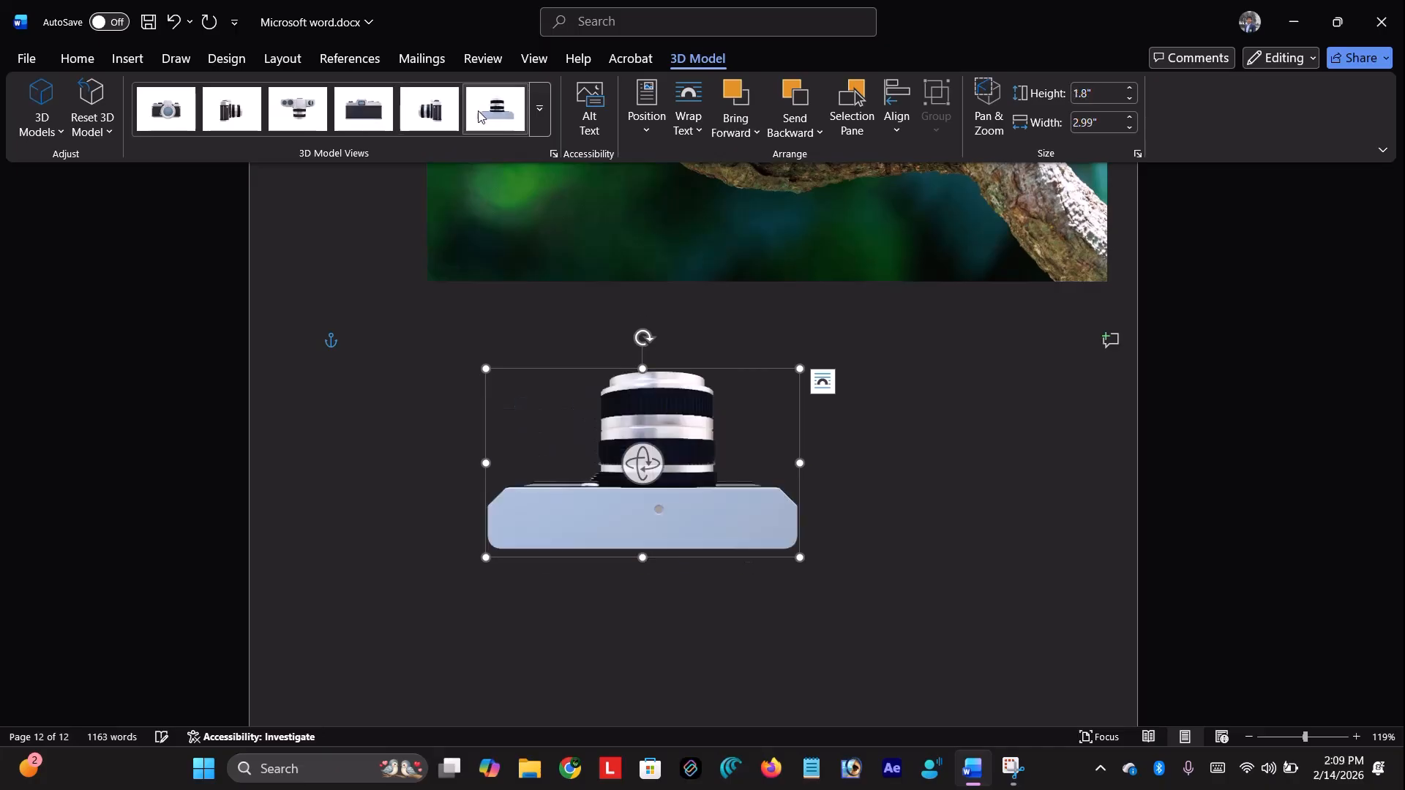
click(545, 111)
click(641, 463)
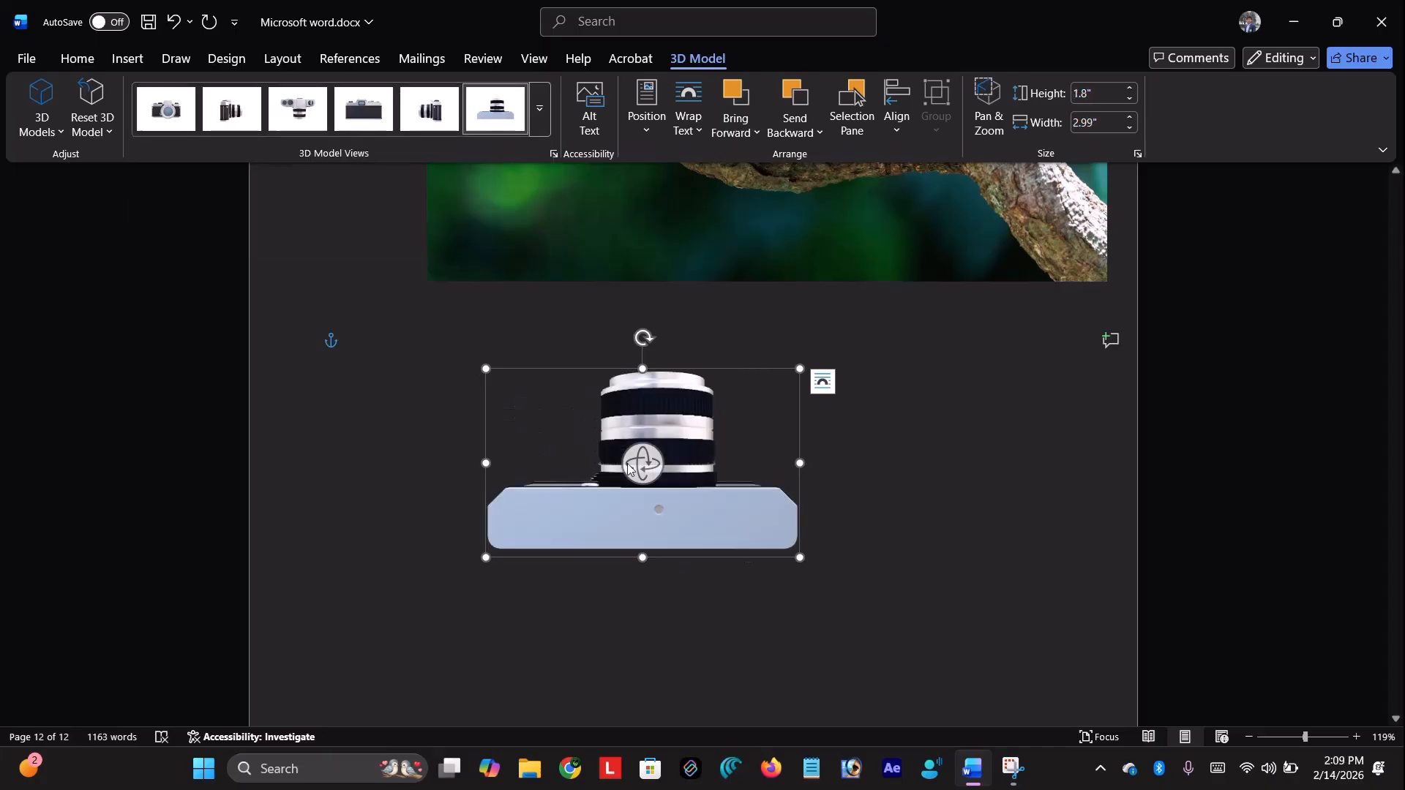
drag(641, 462, 869, 708)
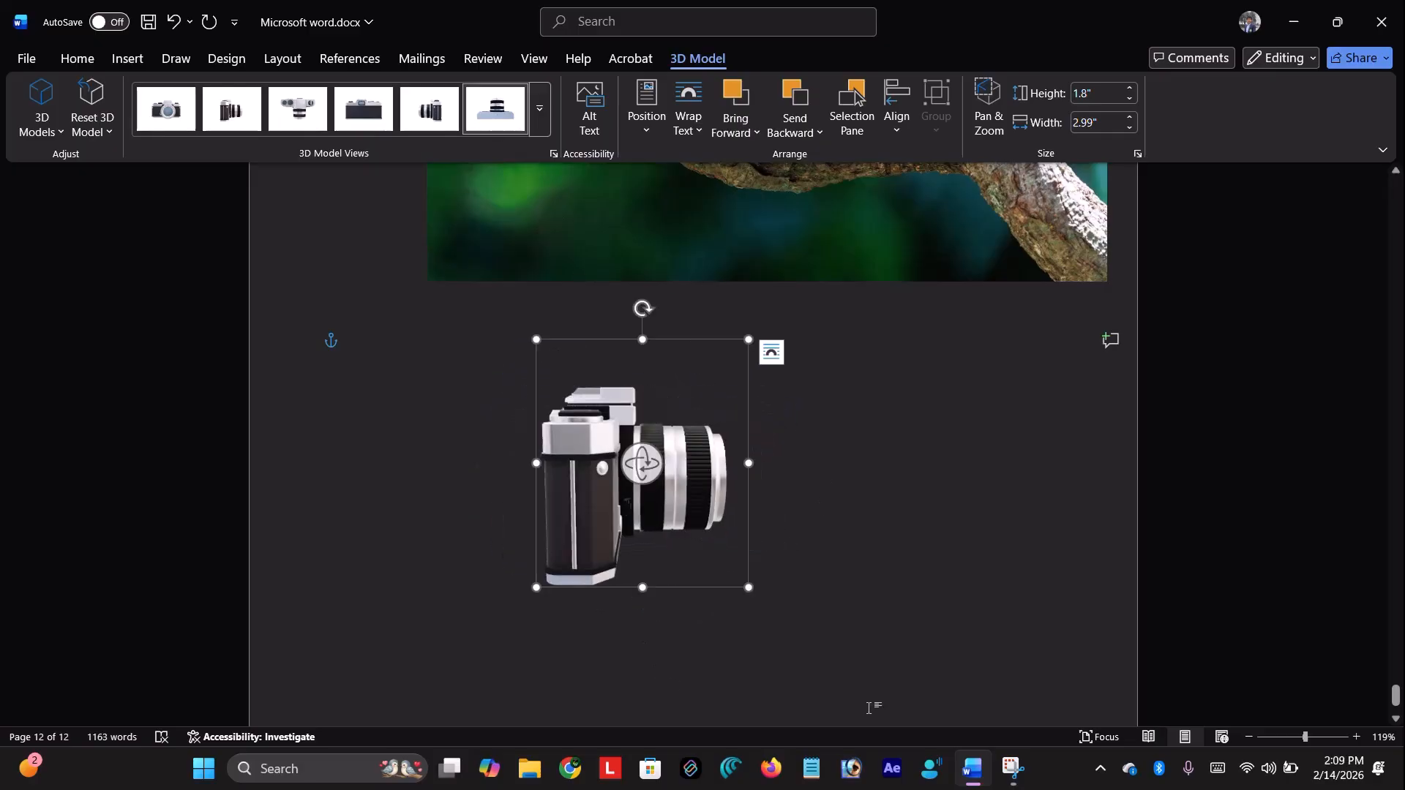
drag(637, 462, 283, 448)
click(981, 461)
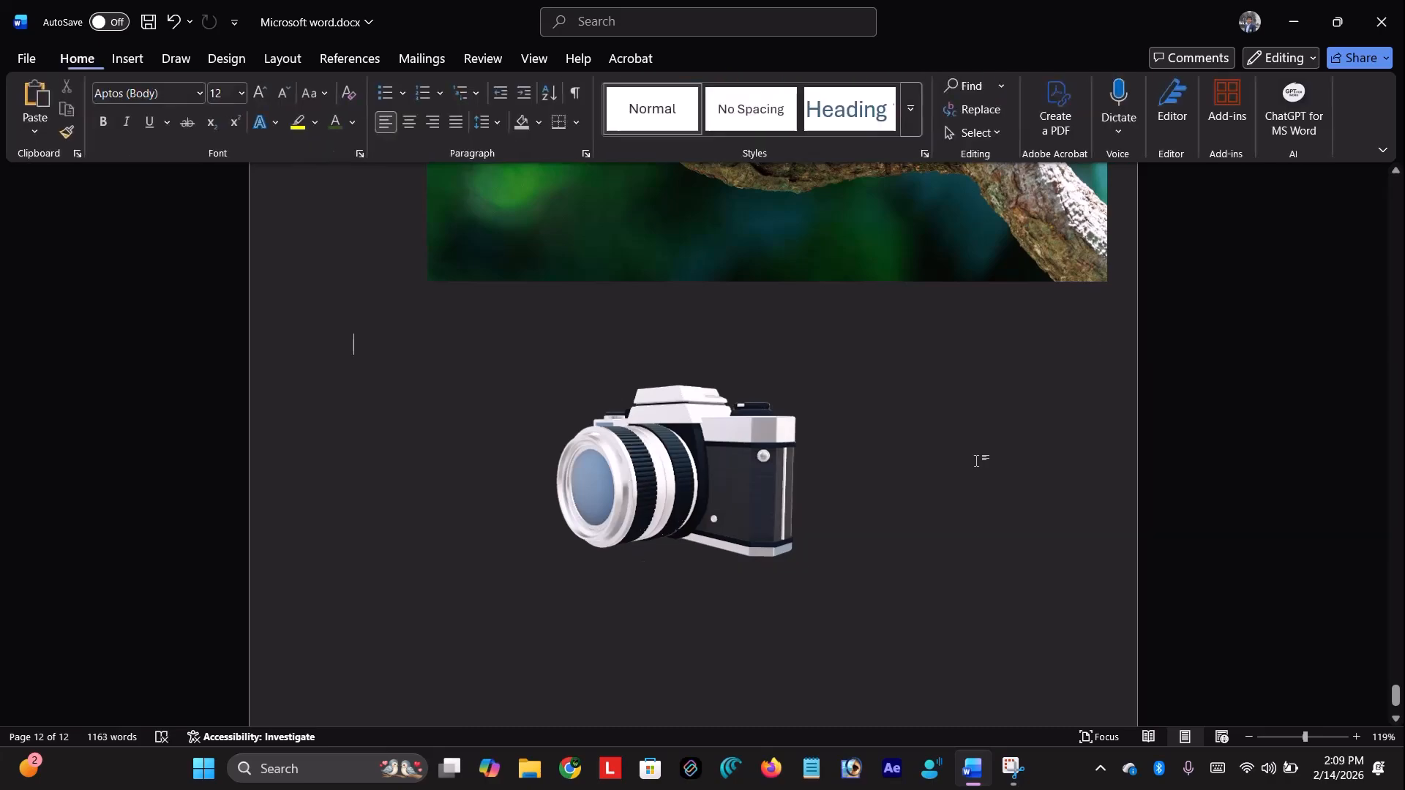
click(130, 51)
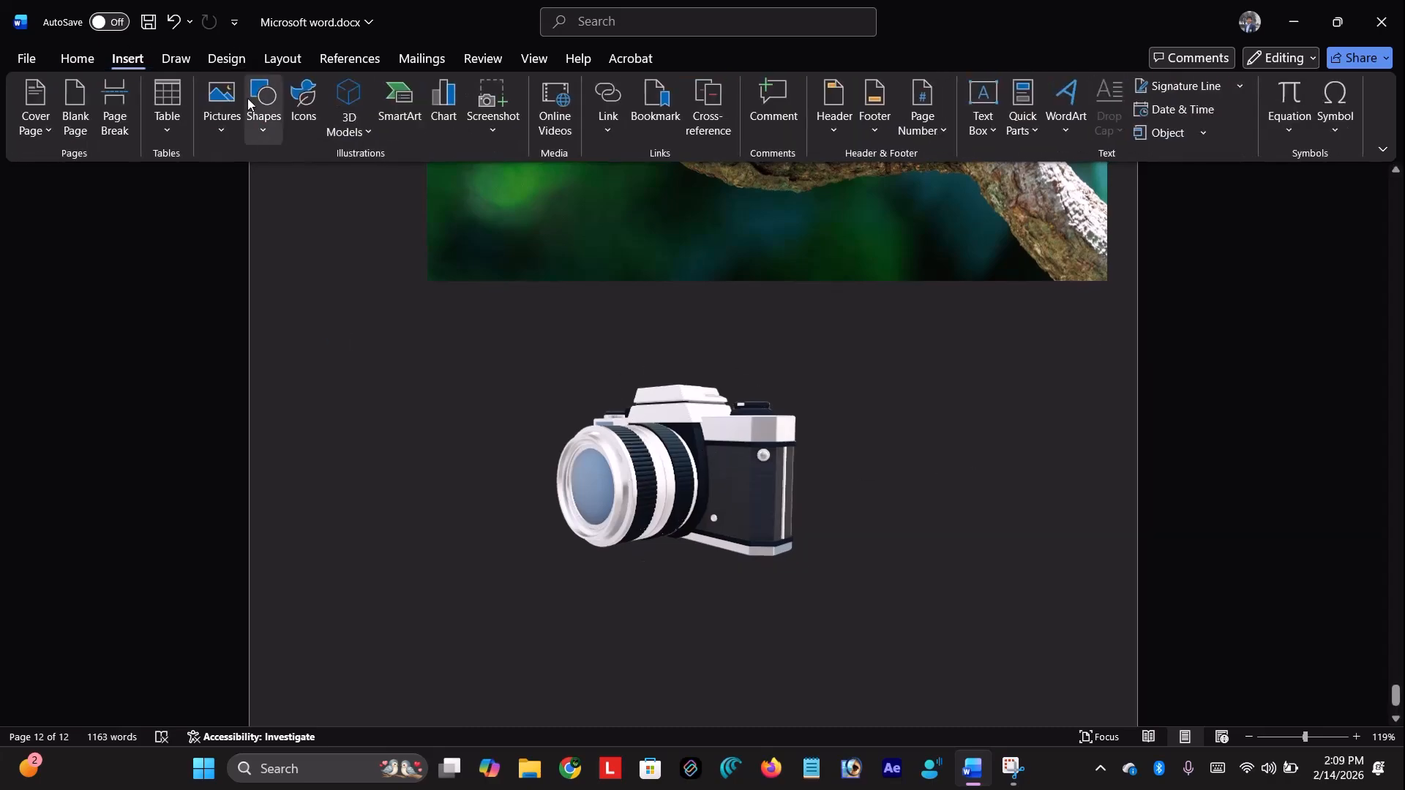
Insert a Circular Bending Process SmartArt graphic from the Process layouts
click(409, 121)
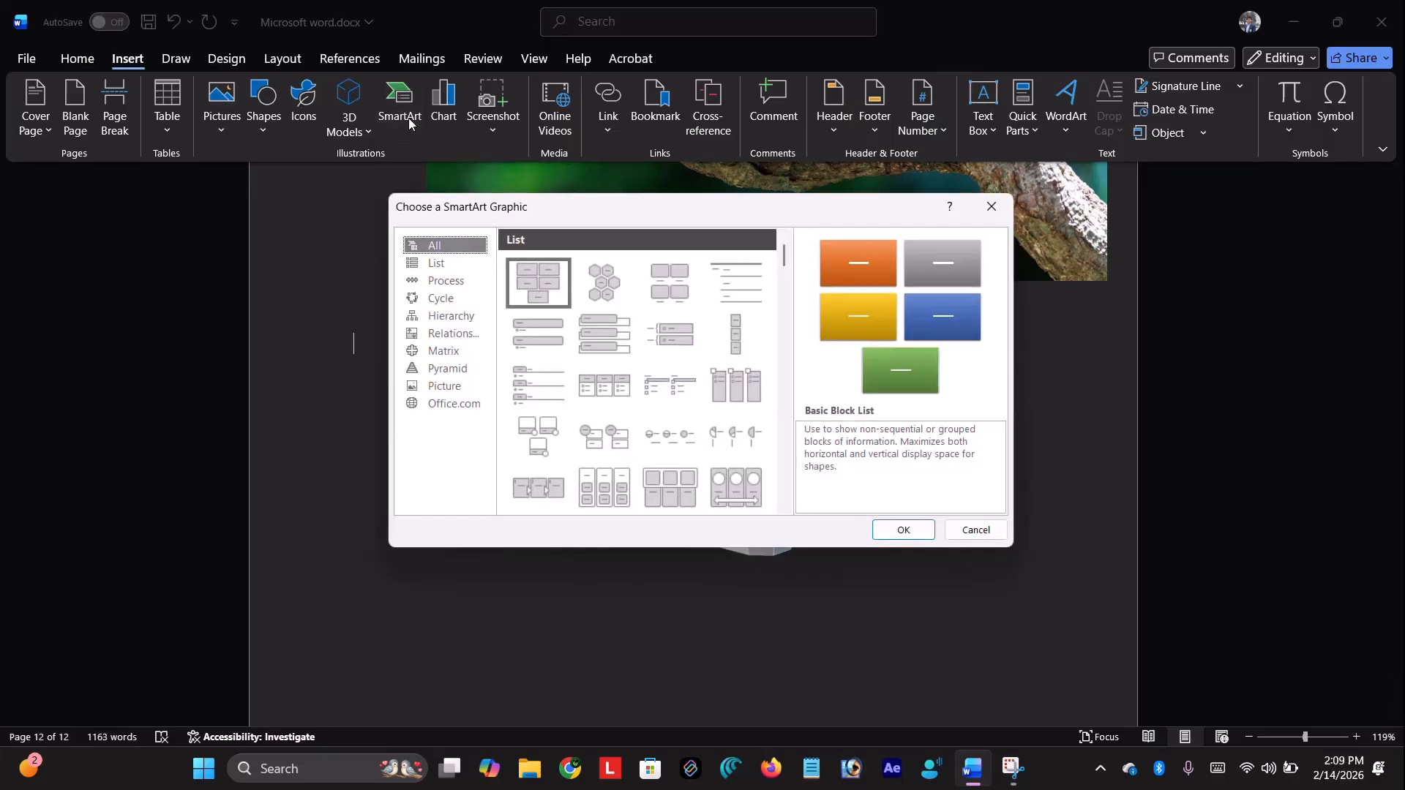
click(468, 267)
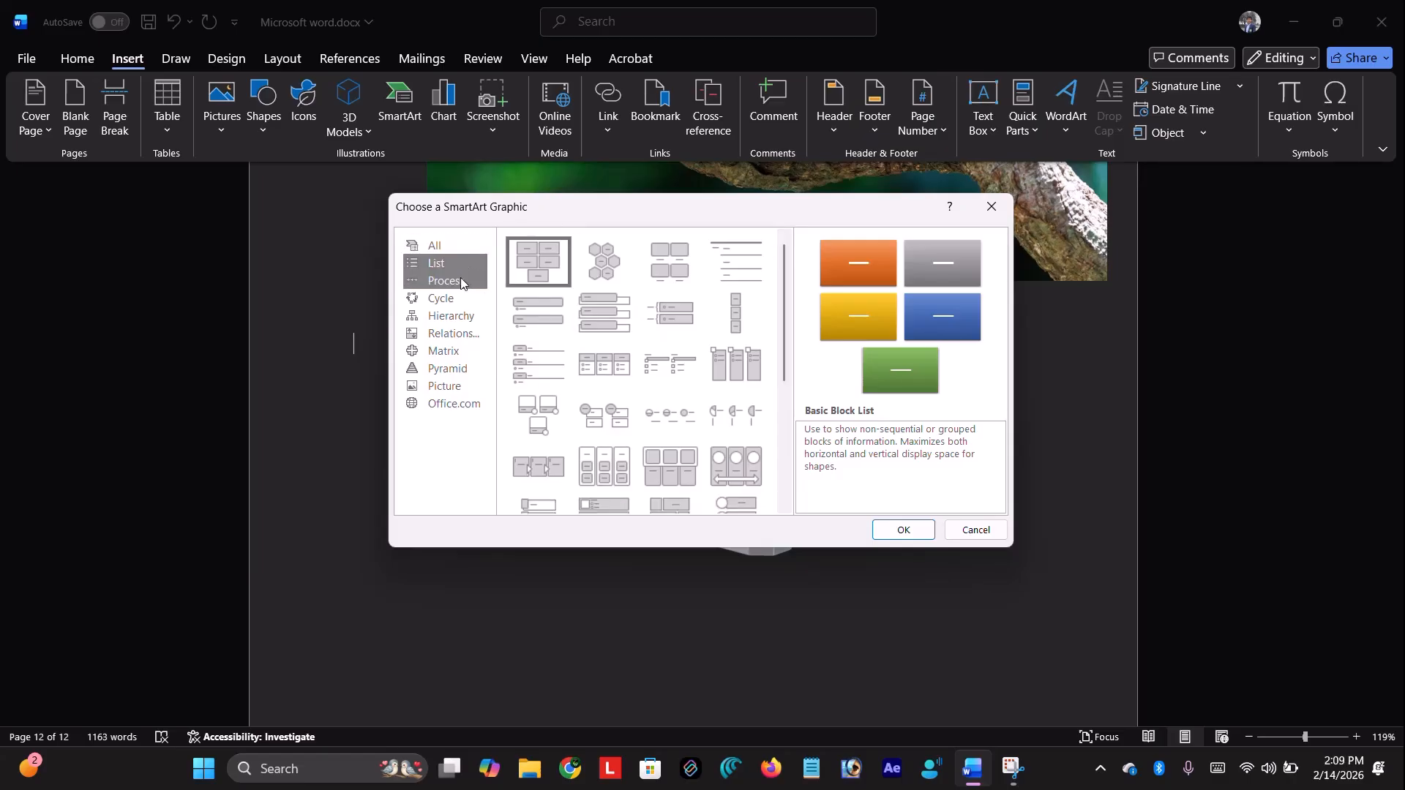
click(461, 282)
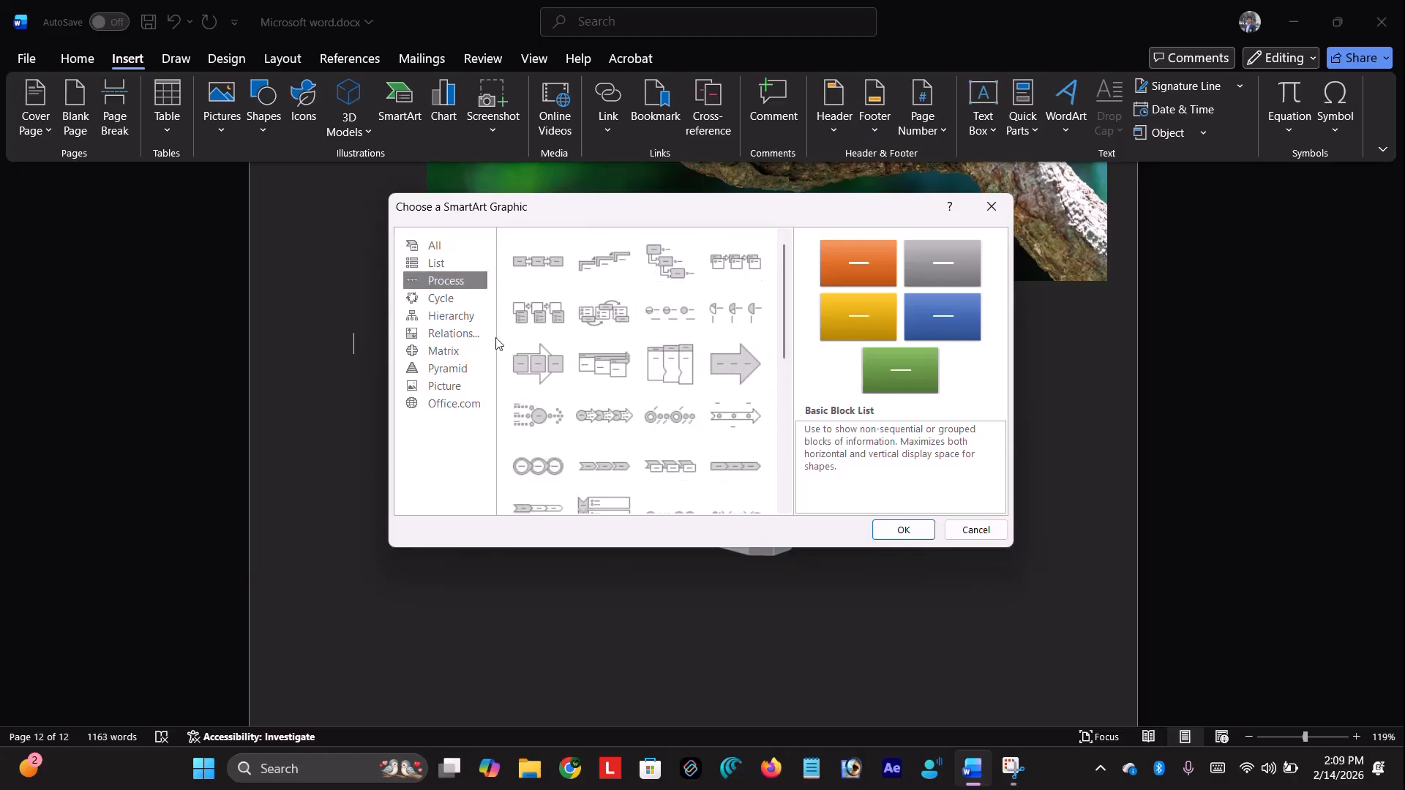
click(422, 353)
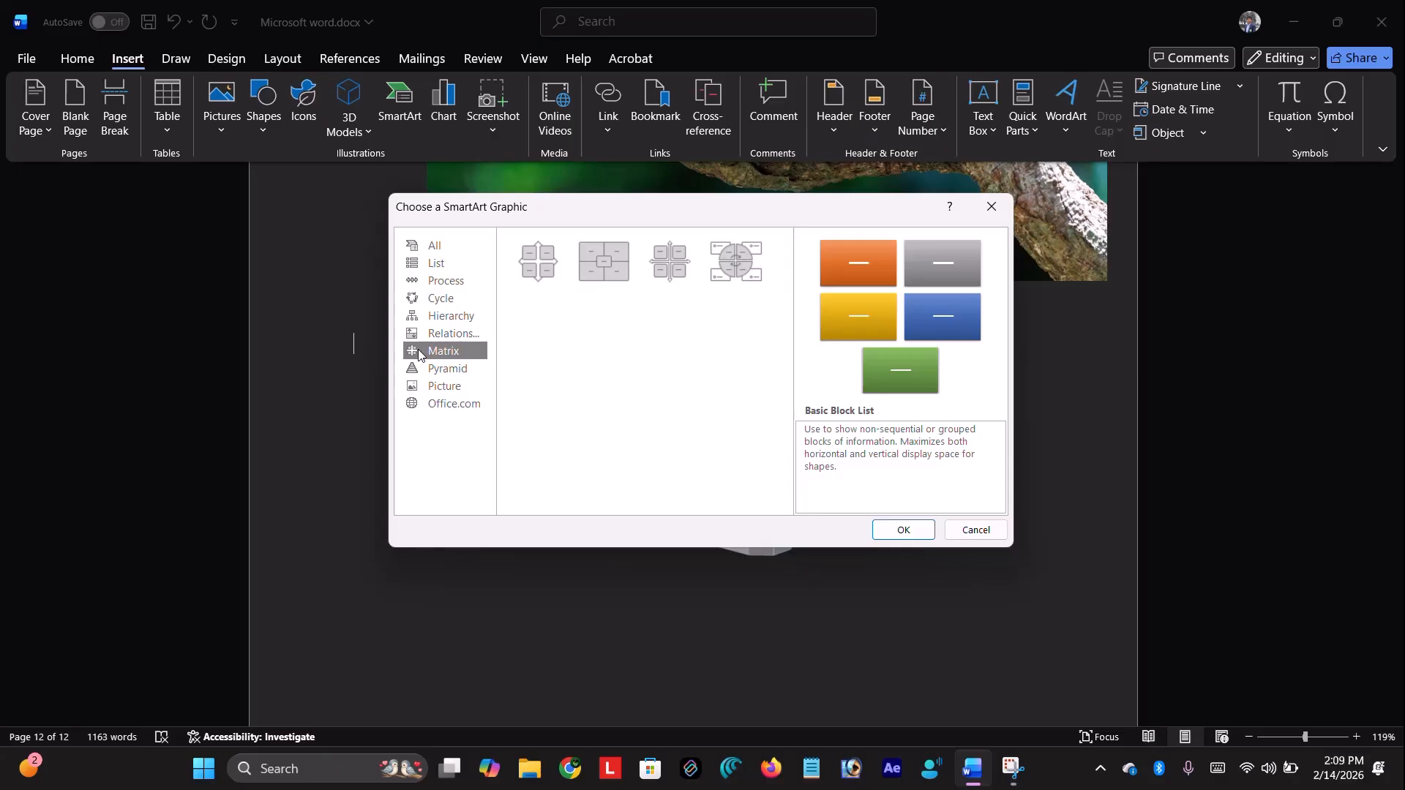
click(458, 336)
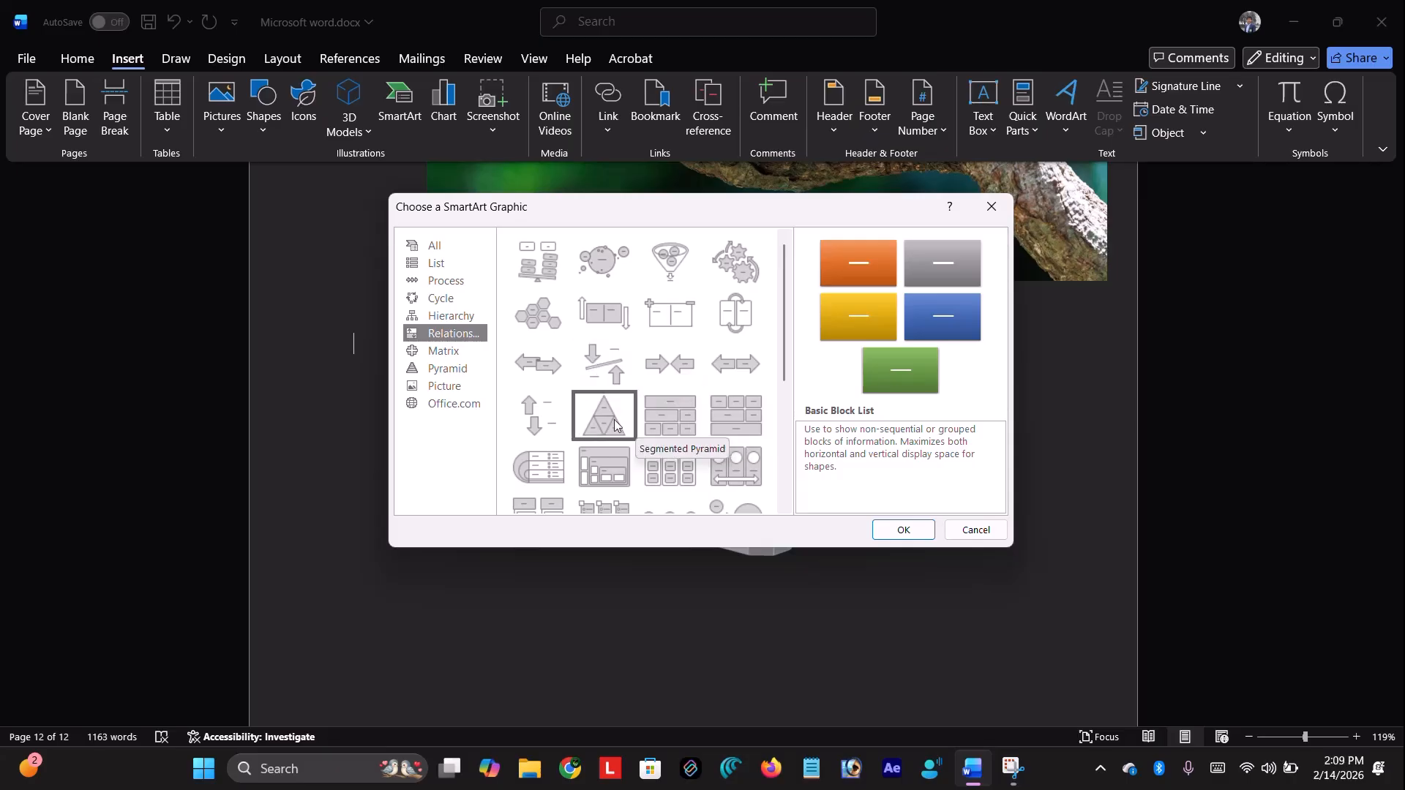
scroll(615, 425, down, 5)
click(447, 282)
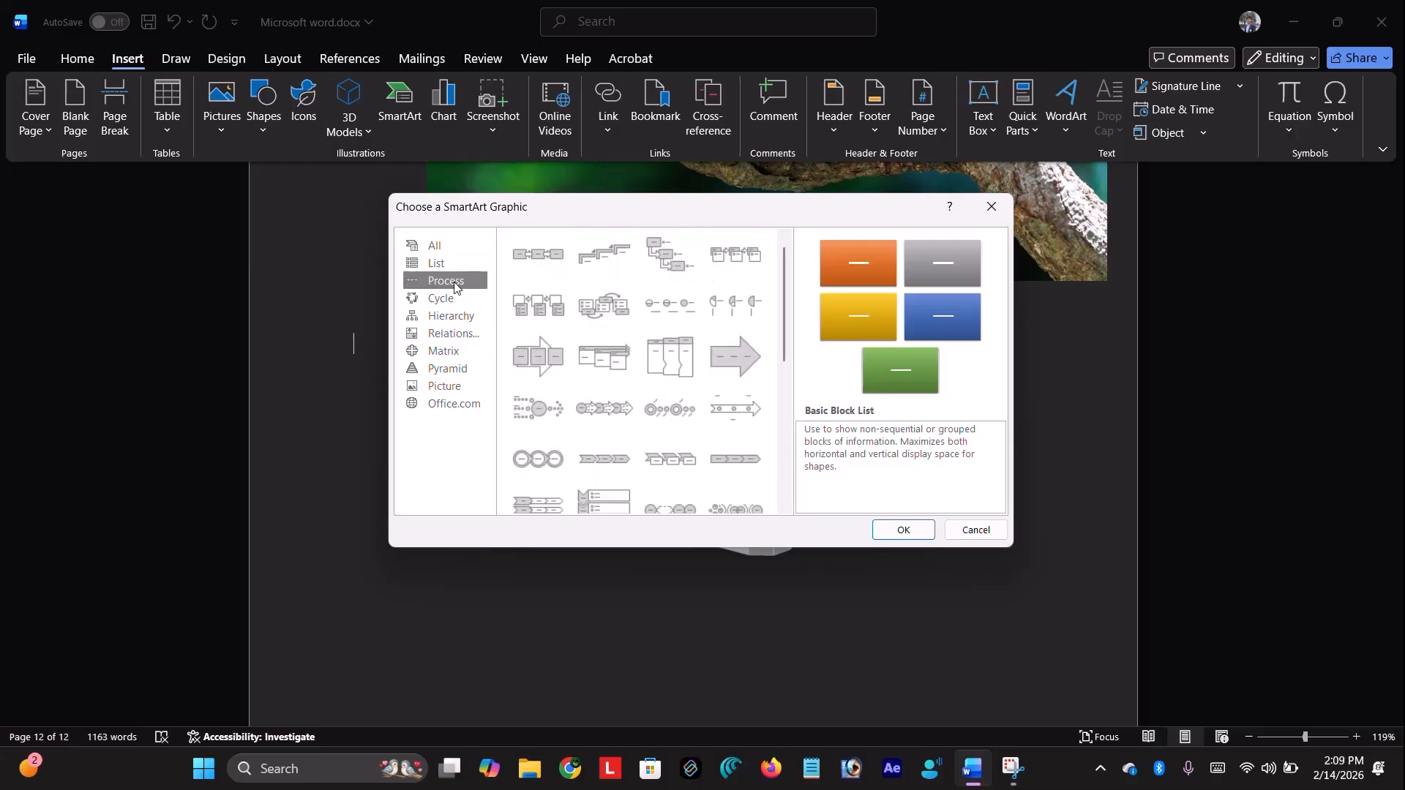
scroll(701, 378, down, 5)
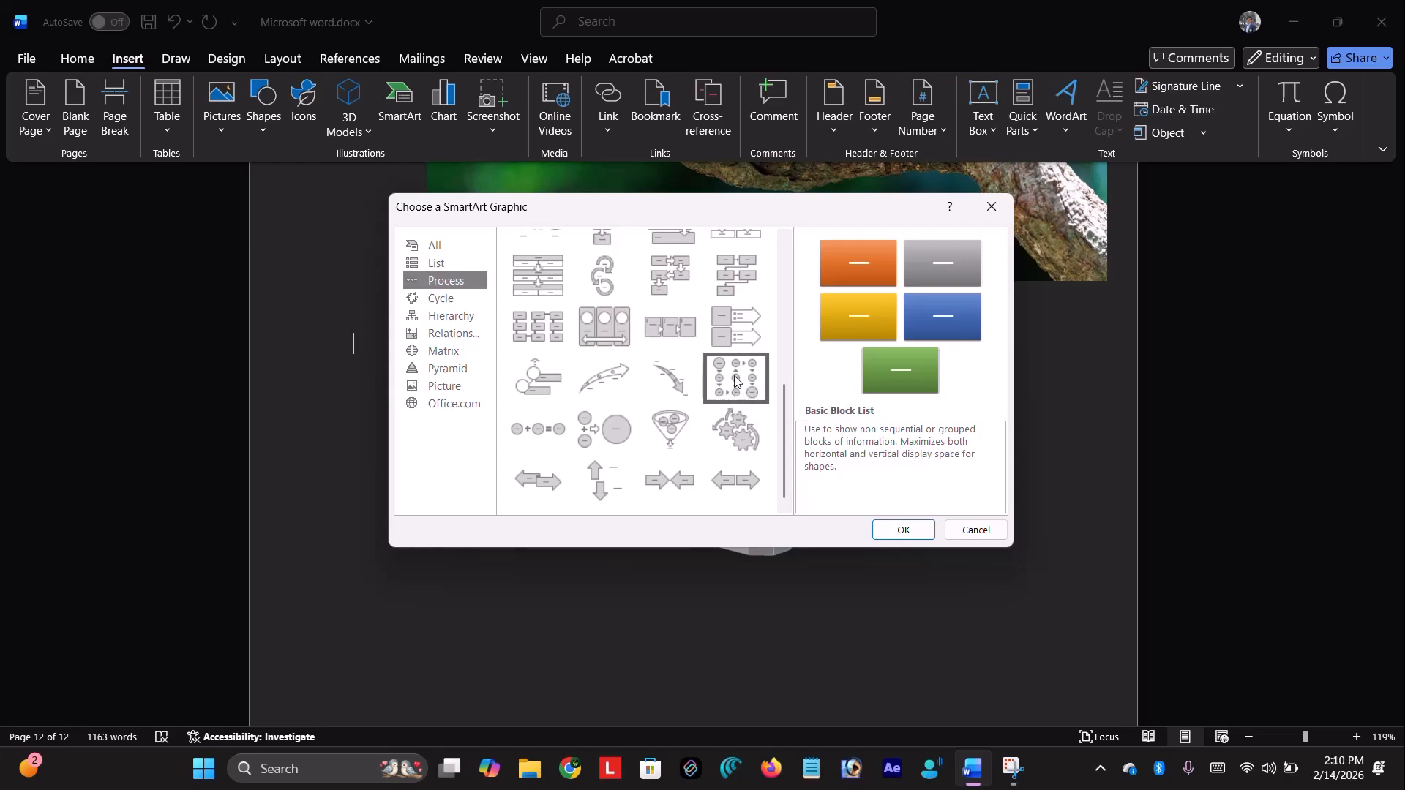
click(735, 378)
click(903, 530)
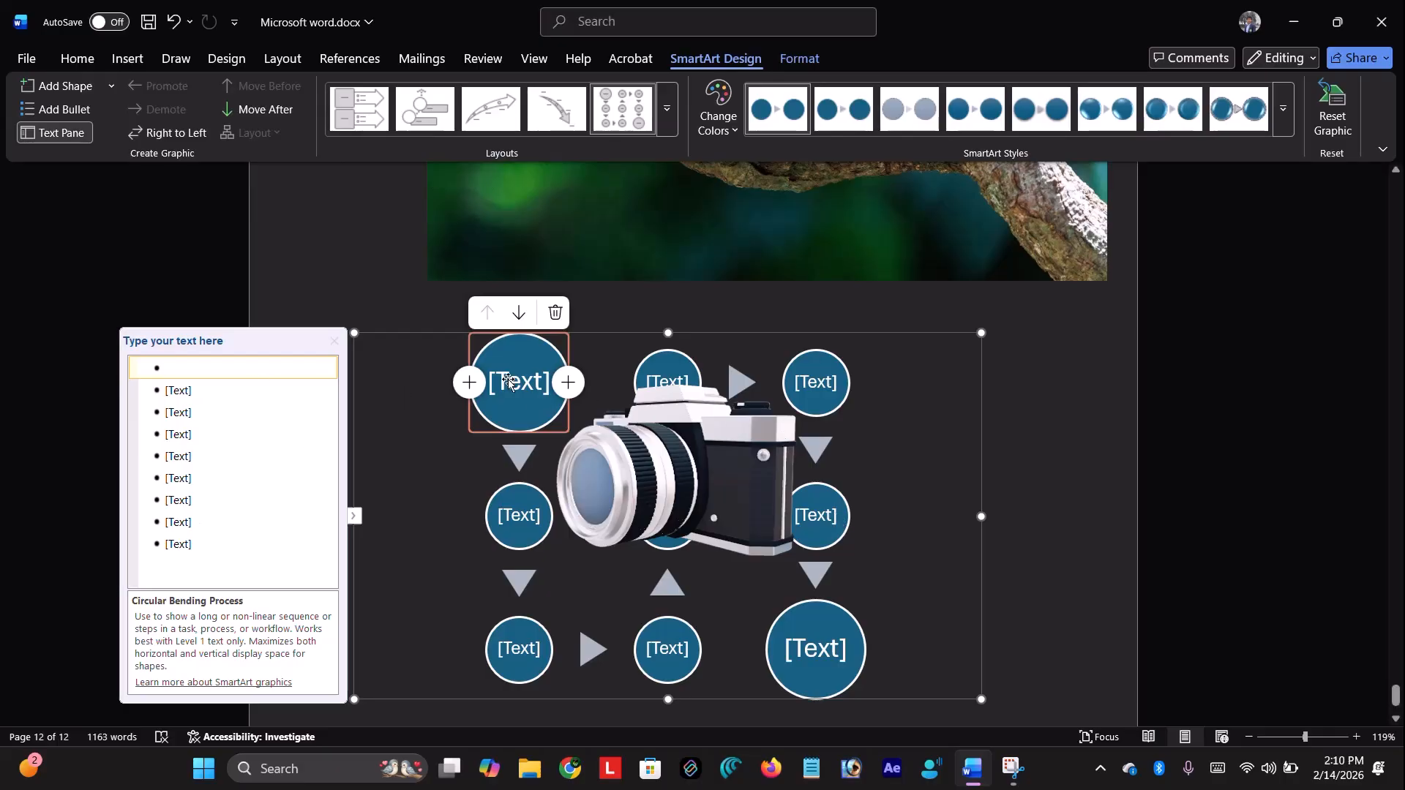
Type 'step 1', 'step 2' and 'step 3' into the SmartArt Text Pane
click(229, 365)
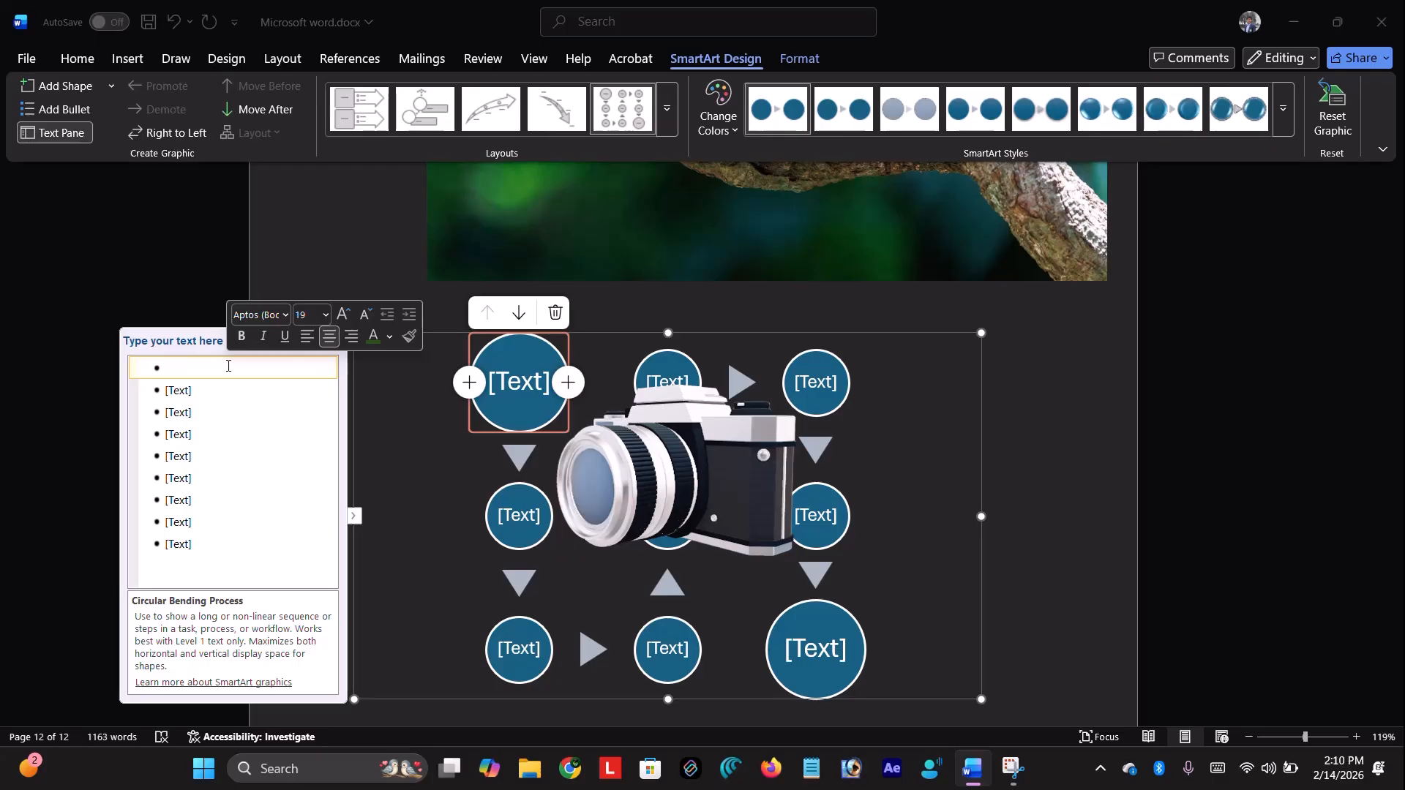
text(spte)
key(BackSpace)
key(BackSpace)
key(BackSpace)
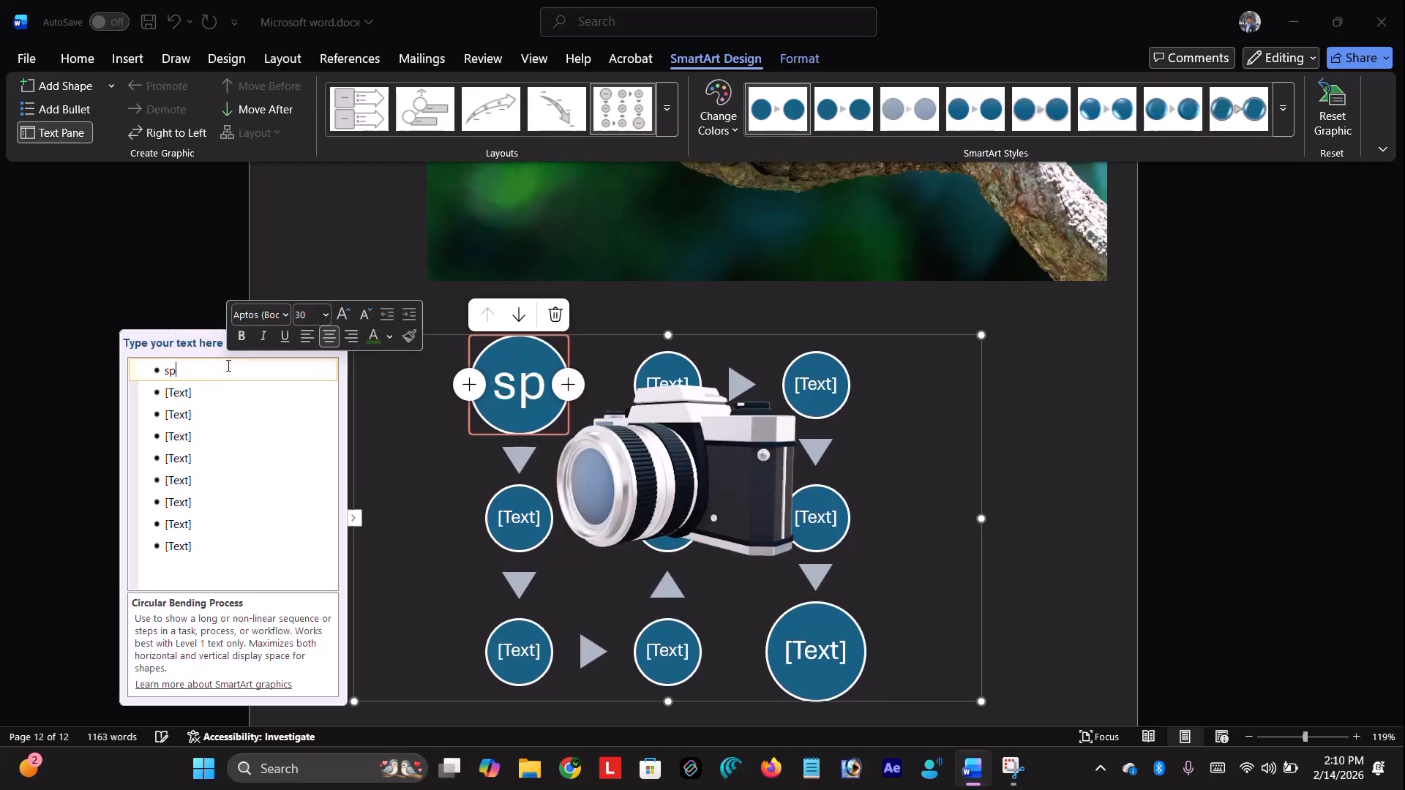
text(tep )
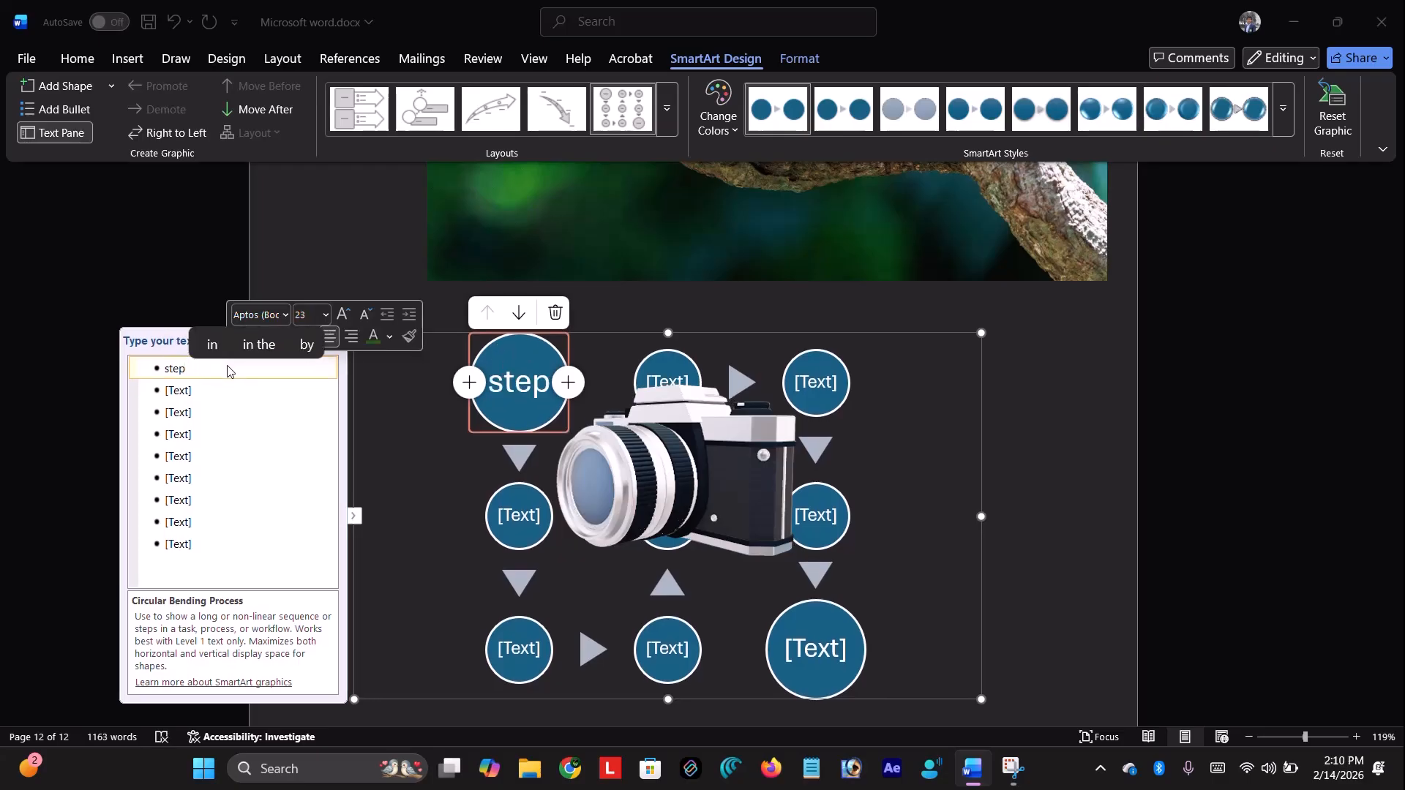
text(1)
key(Return)
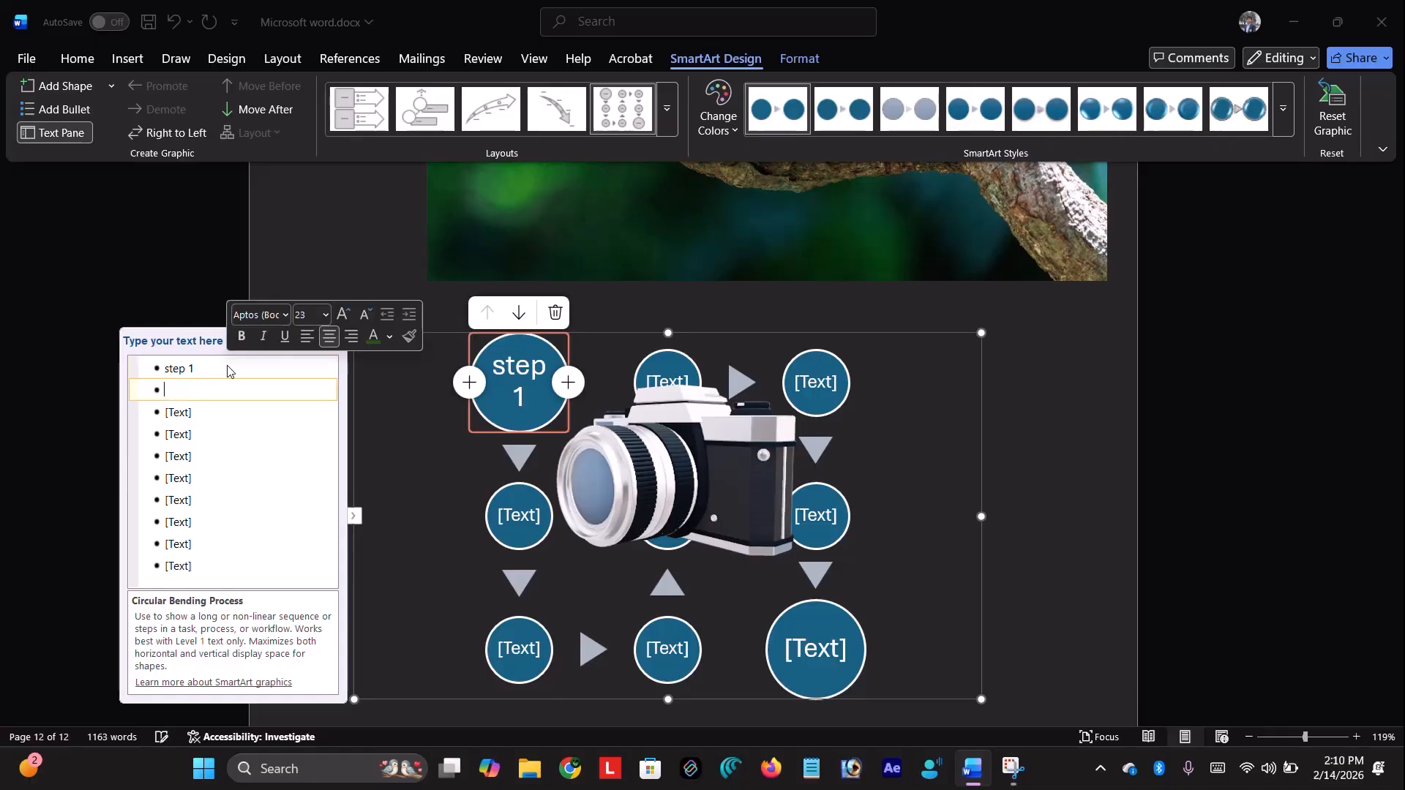
text(step 2)
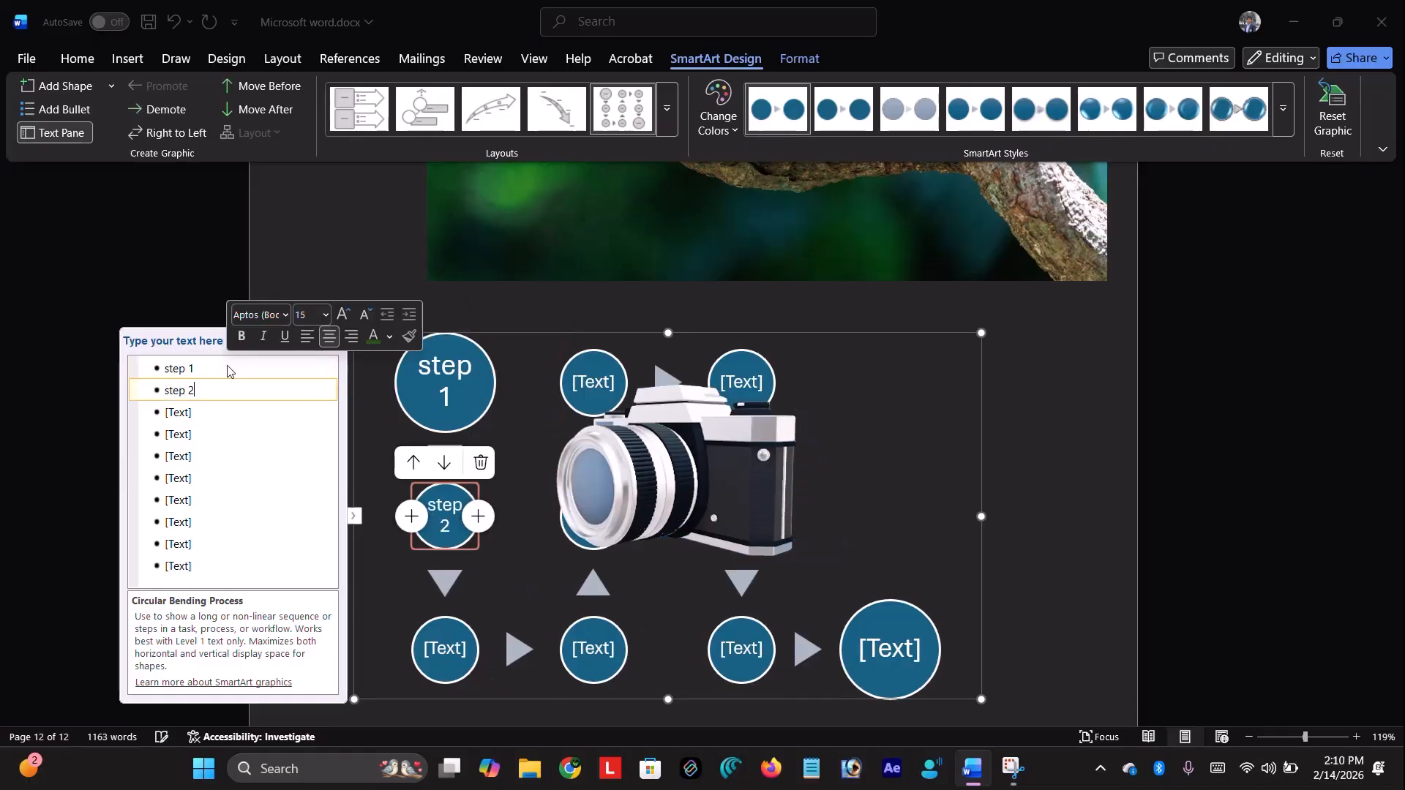
key(Return)
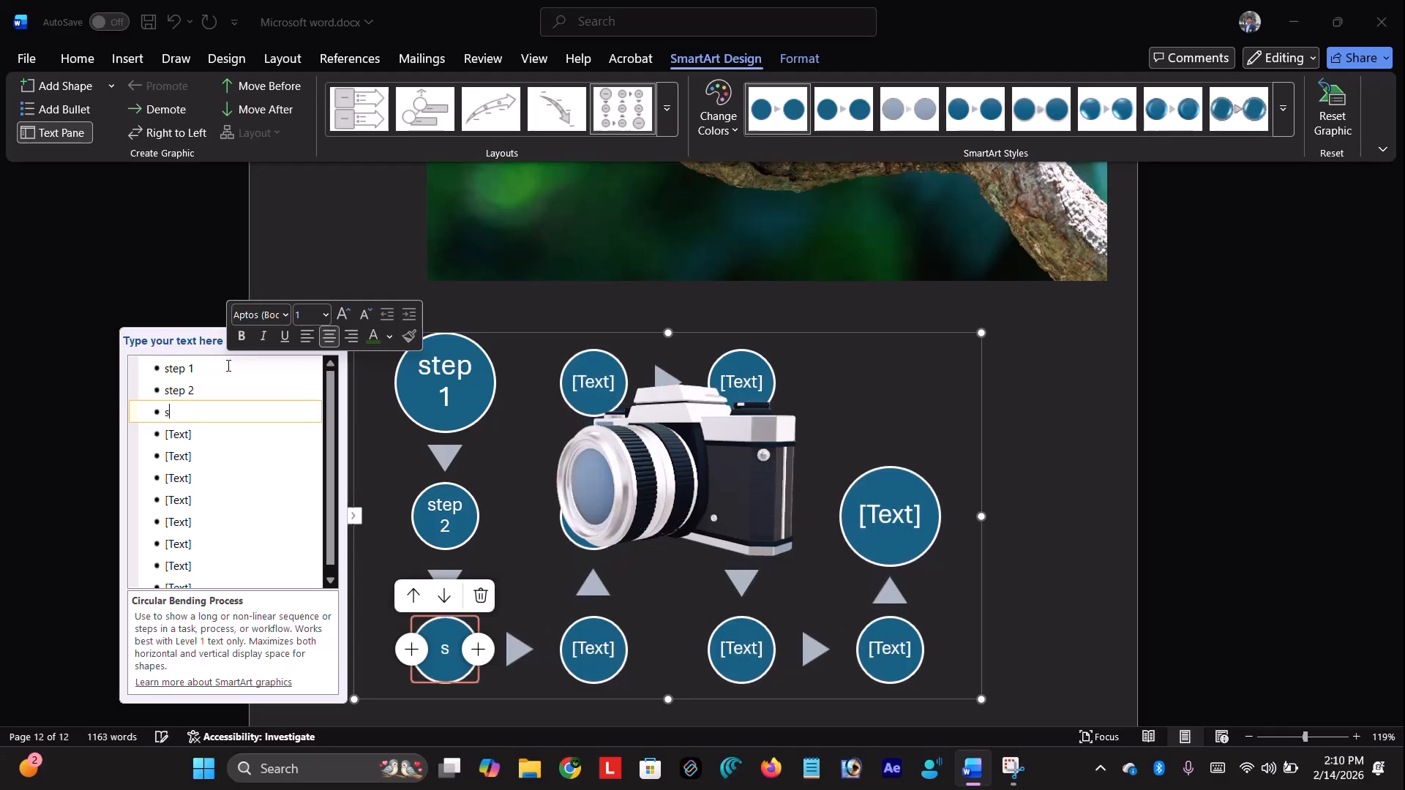
text(step 3)
Add the items 4, 5, 6, 7, 8 and 9 to the SmartArt text
key(Return)
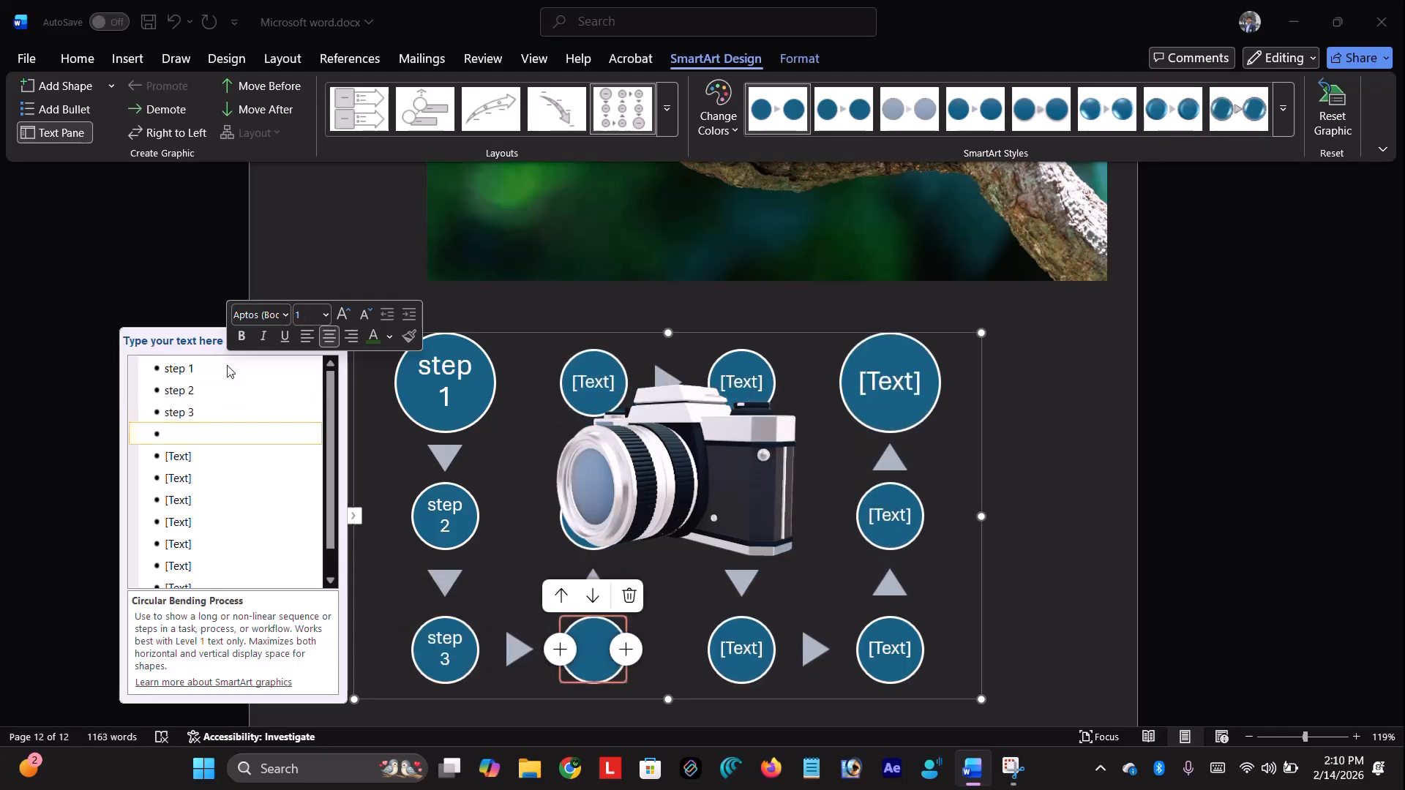
text(4)
key(Return)
text(5)
key(Return)
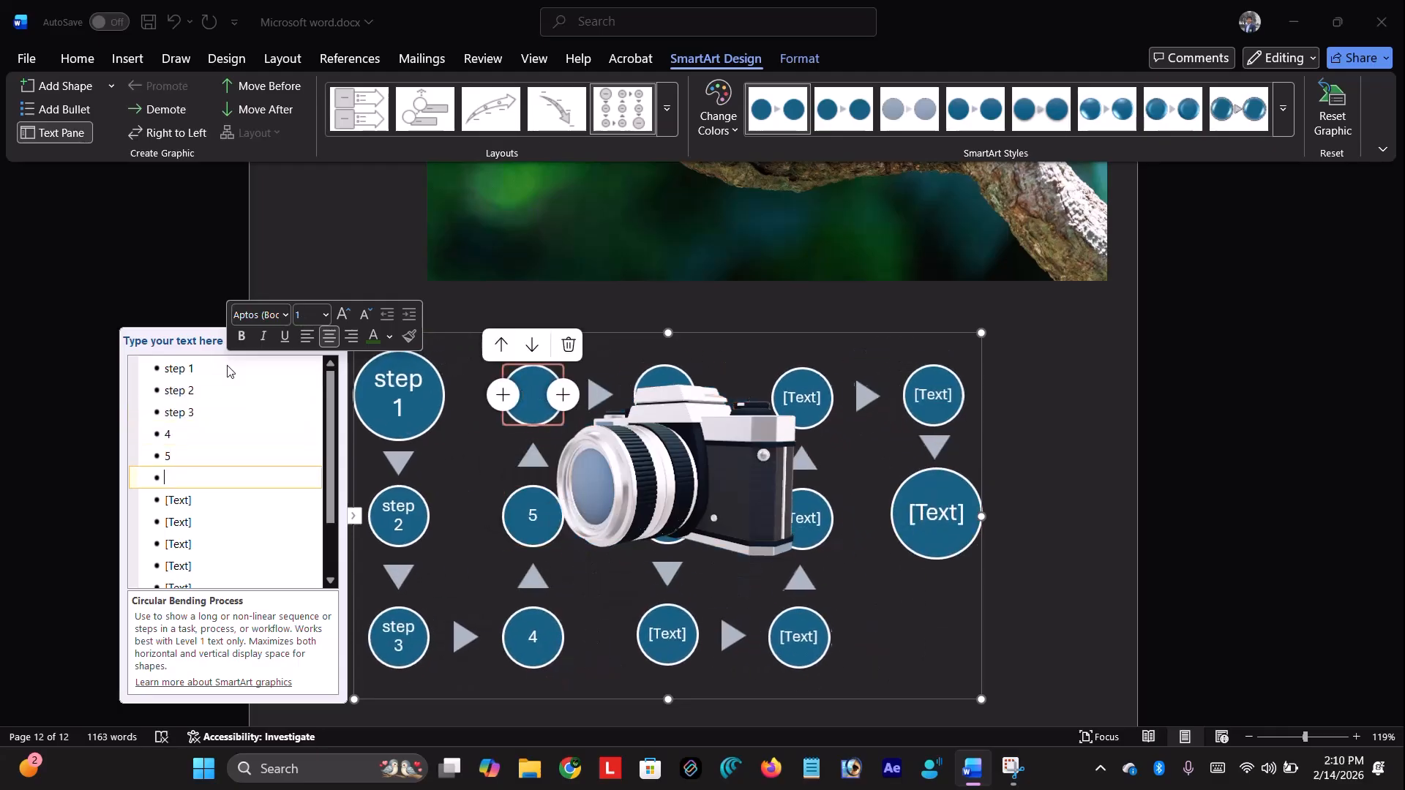
text(6)
key(Return)
text(7)
key(Return)
text(8)
key(Return)
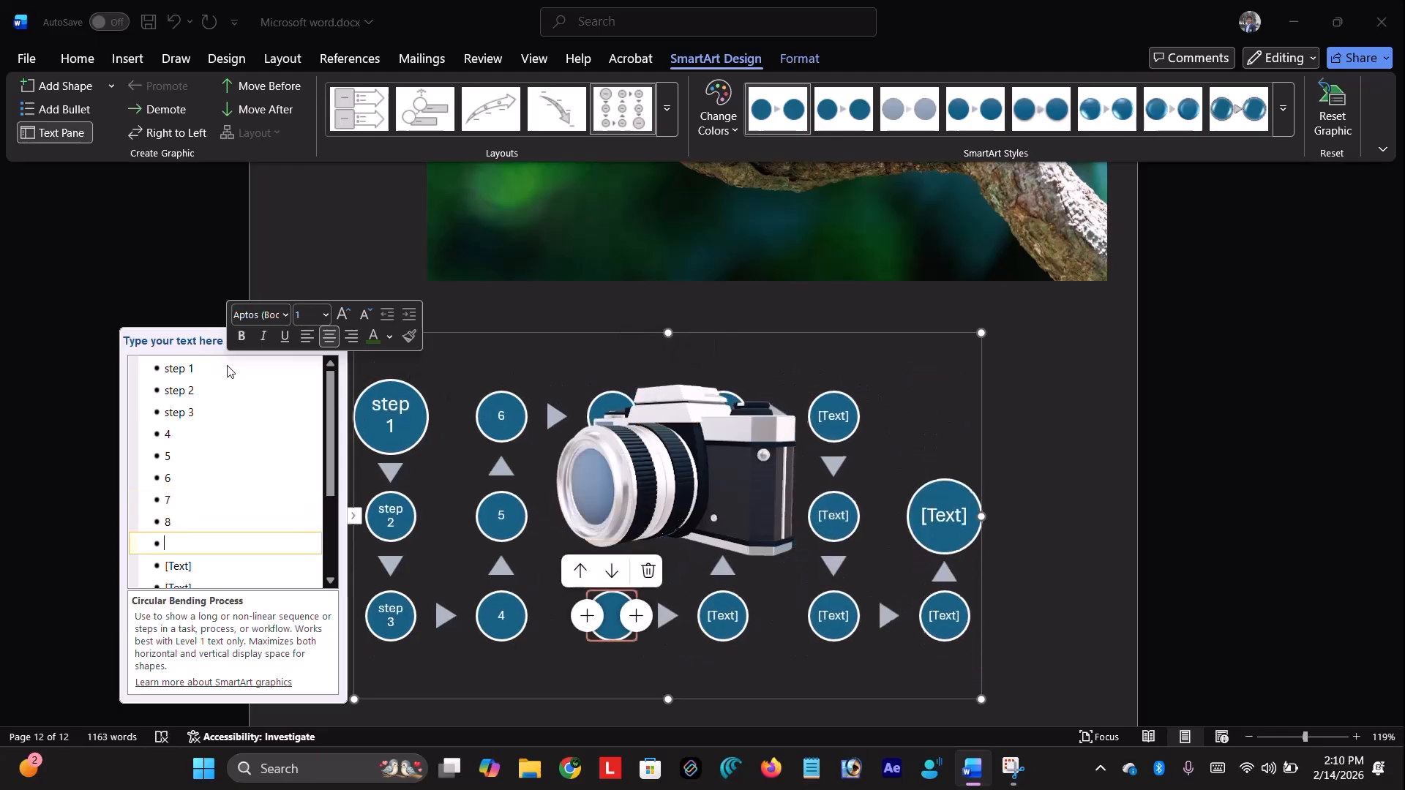
text(9)
key(Return)
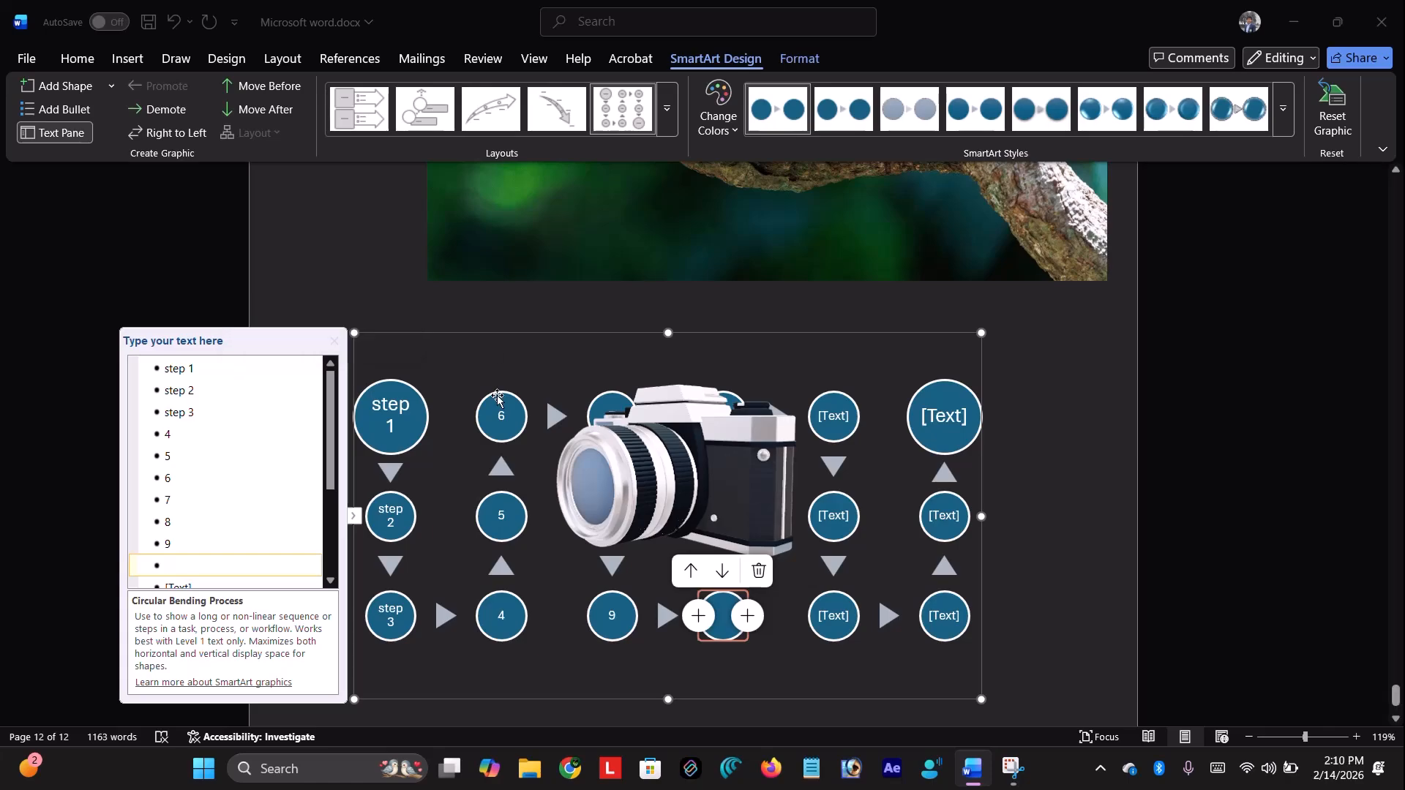
Remove the 3D camera model from the page
click(590, 353)
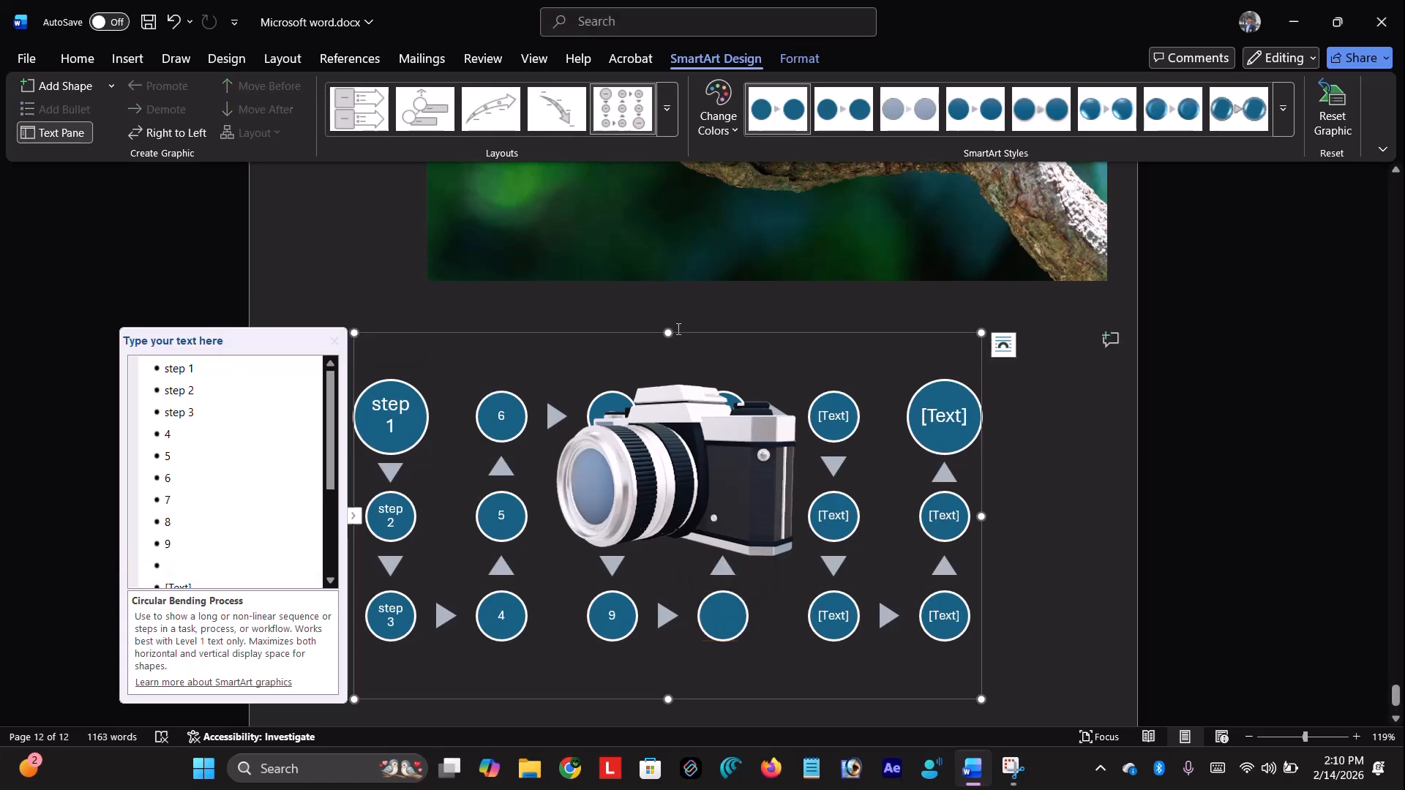
click(696, 437)
drag(696, 436, 797, 340)
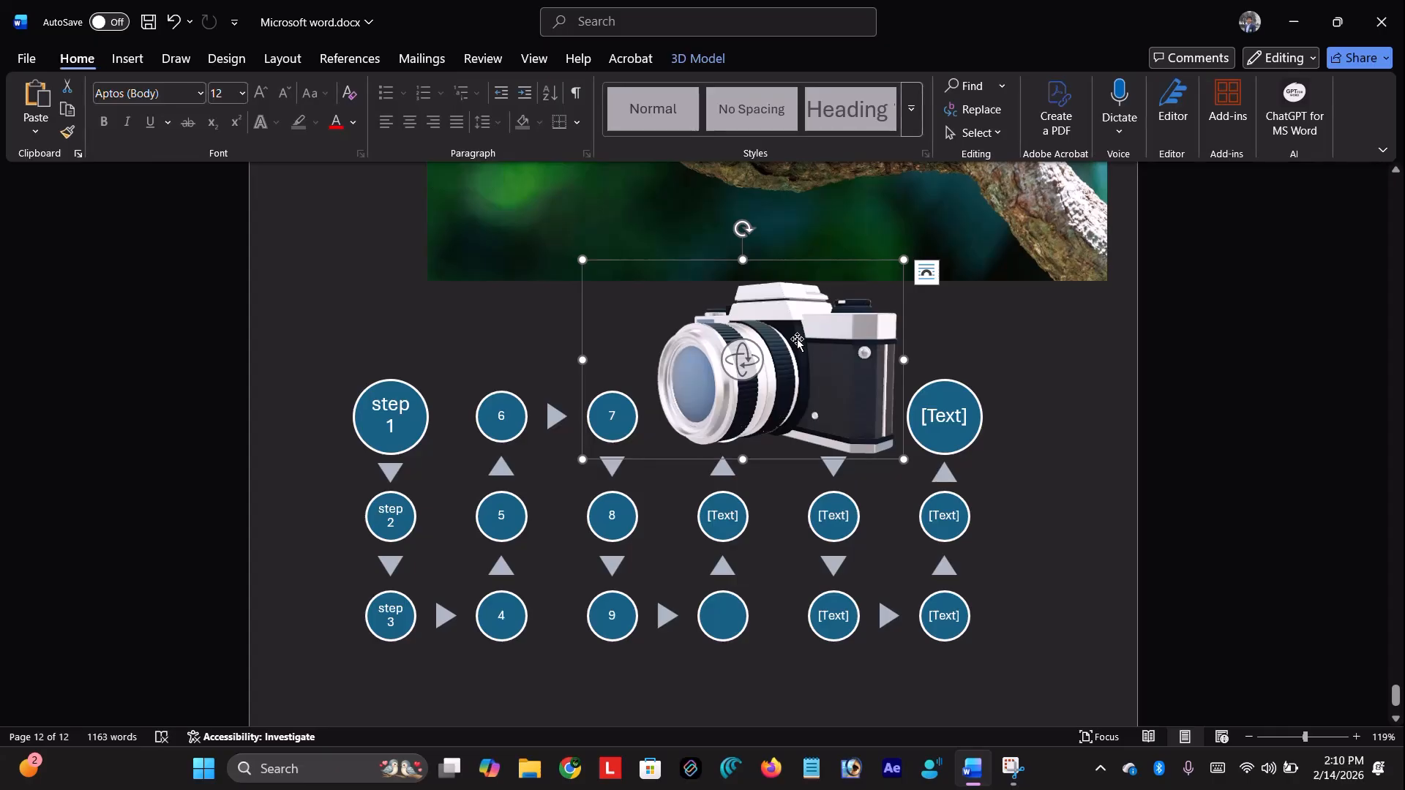
key(ctrl+z)
key(ctrl+z)
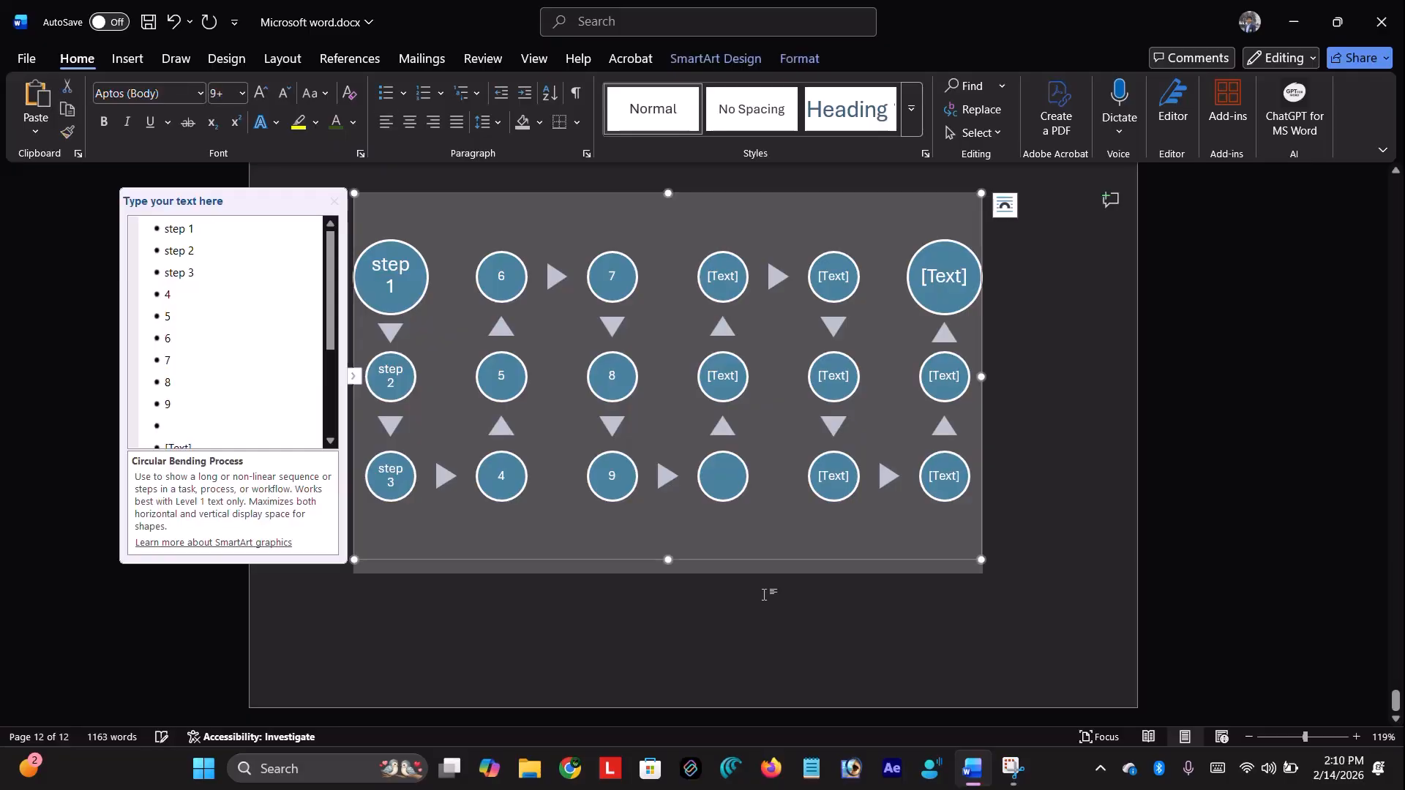
Delete the extra empty circle and move another placeholder circle up one position
scroll(272, 396, down, 2)
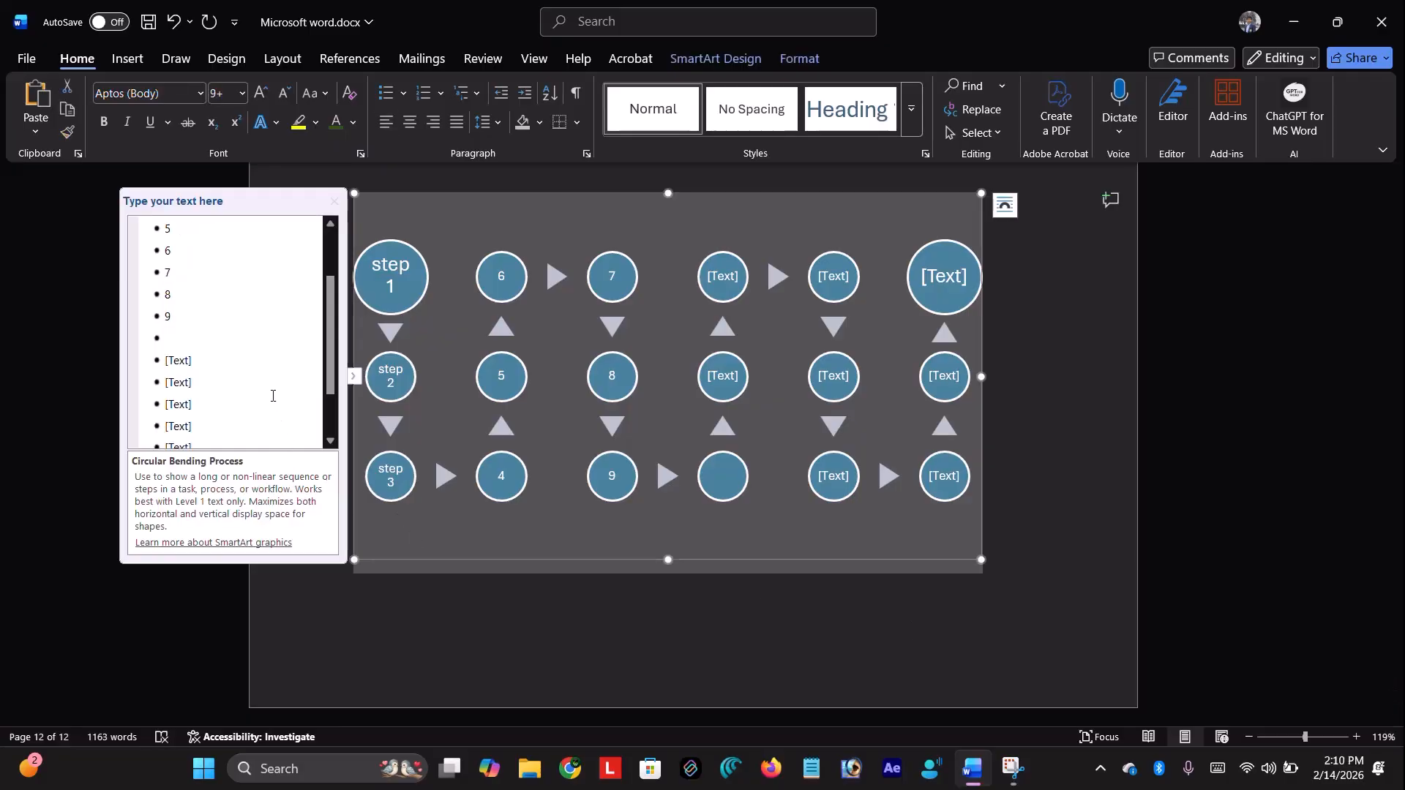
scroll(272, 396, down, 1)
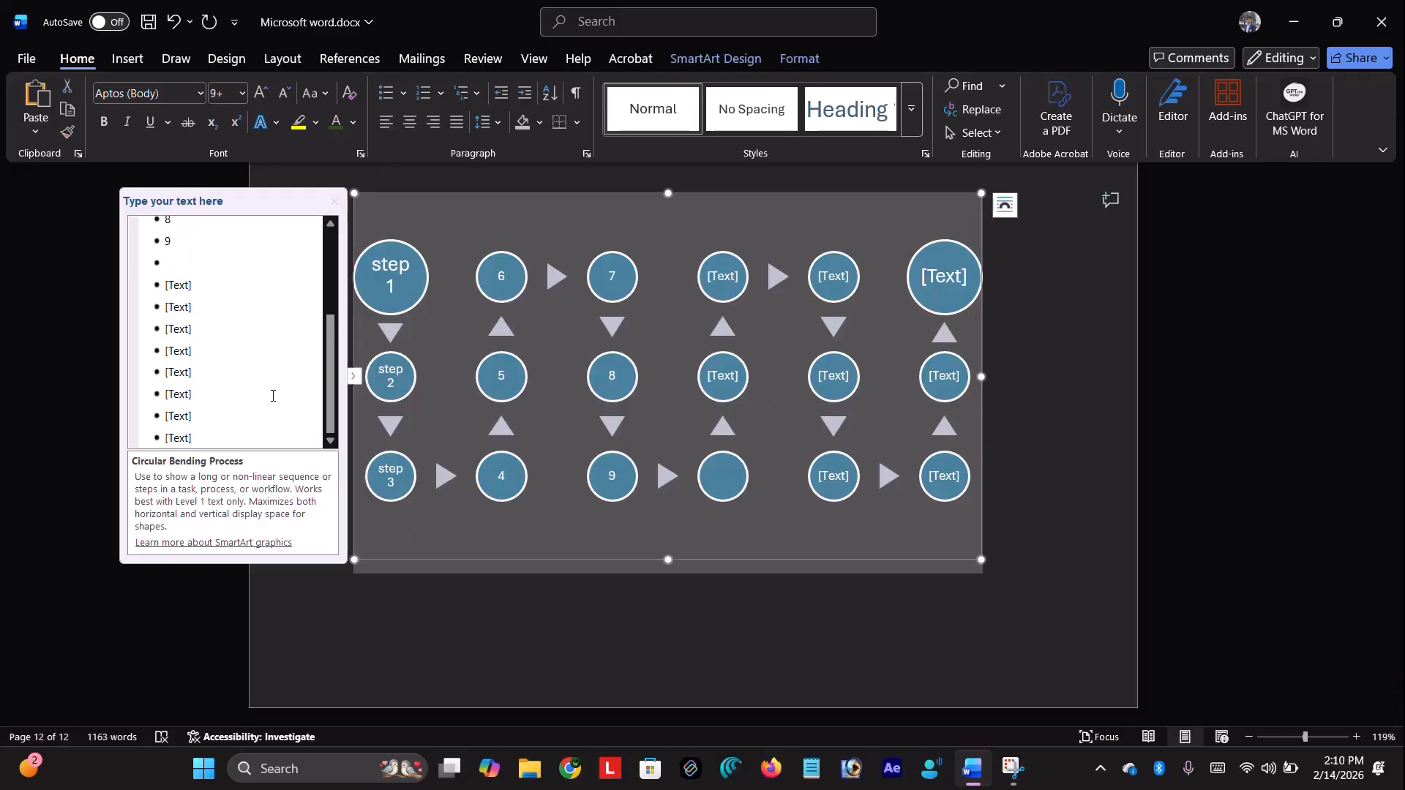
click(183, 277)
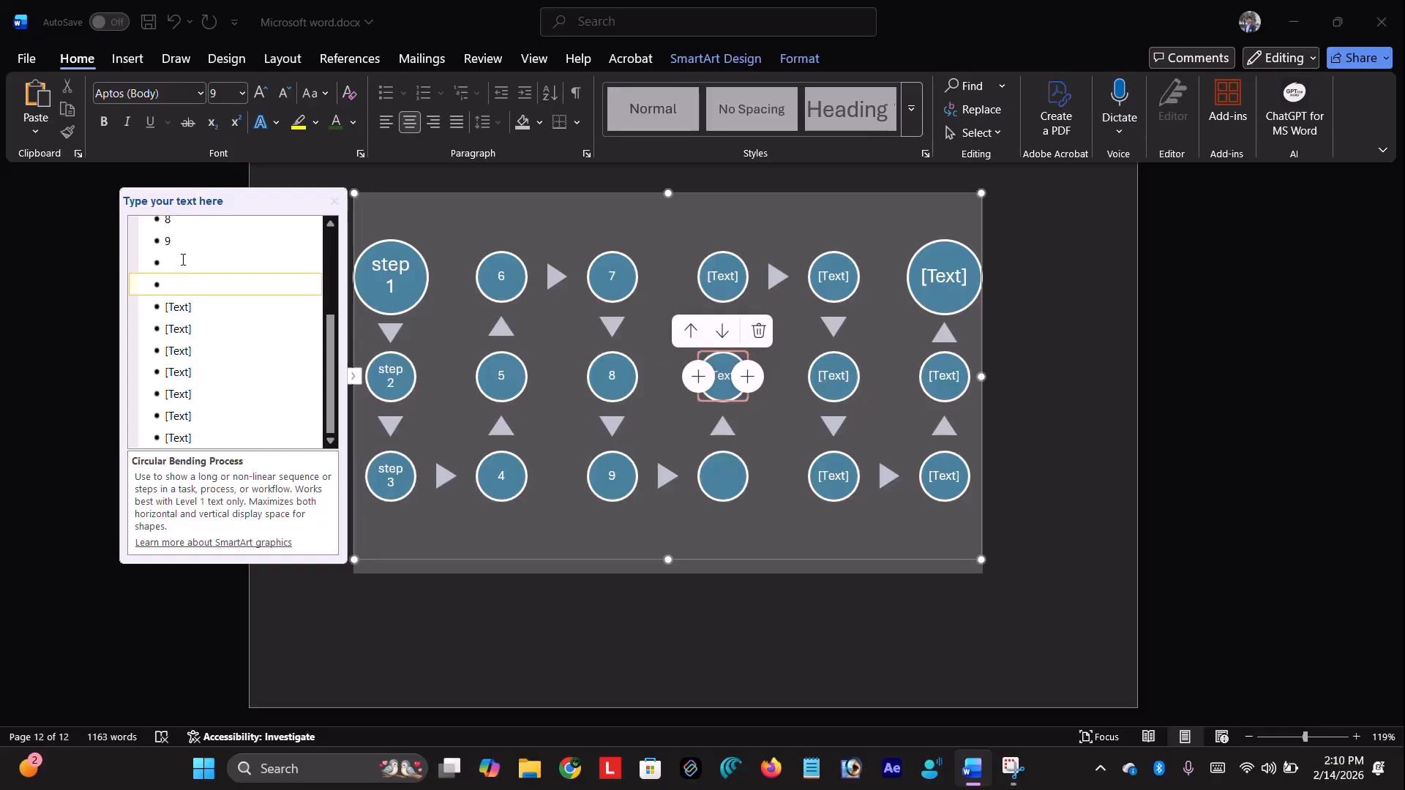
click(759, 332)
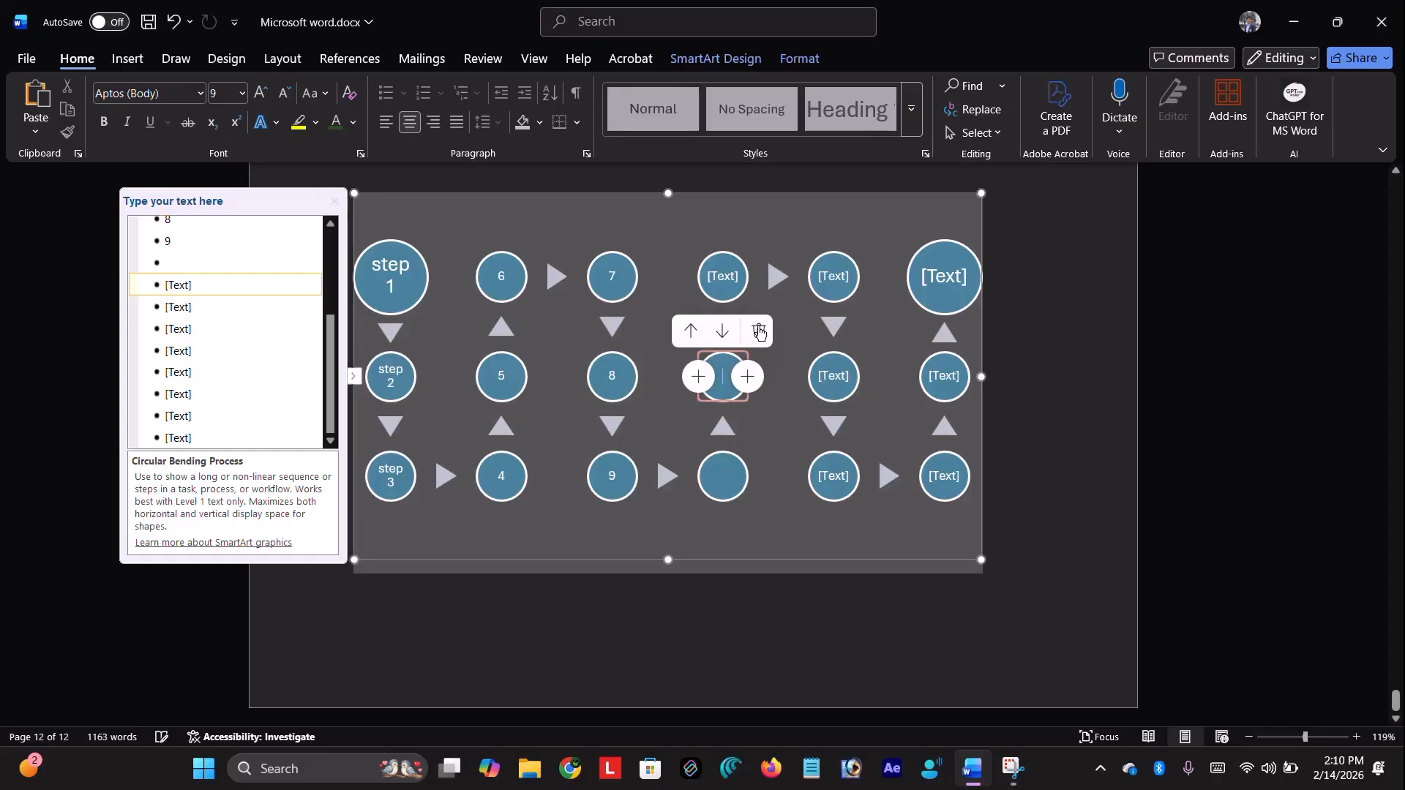
click(760, 332)
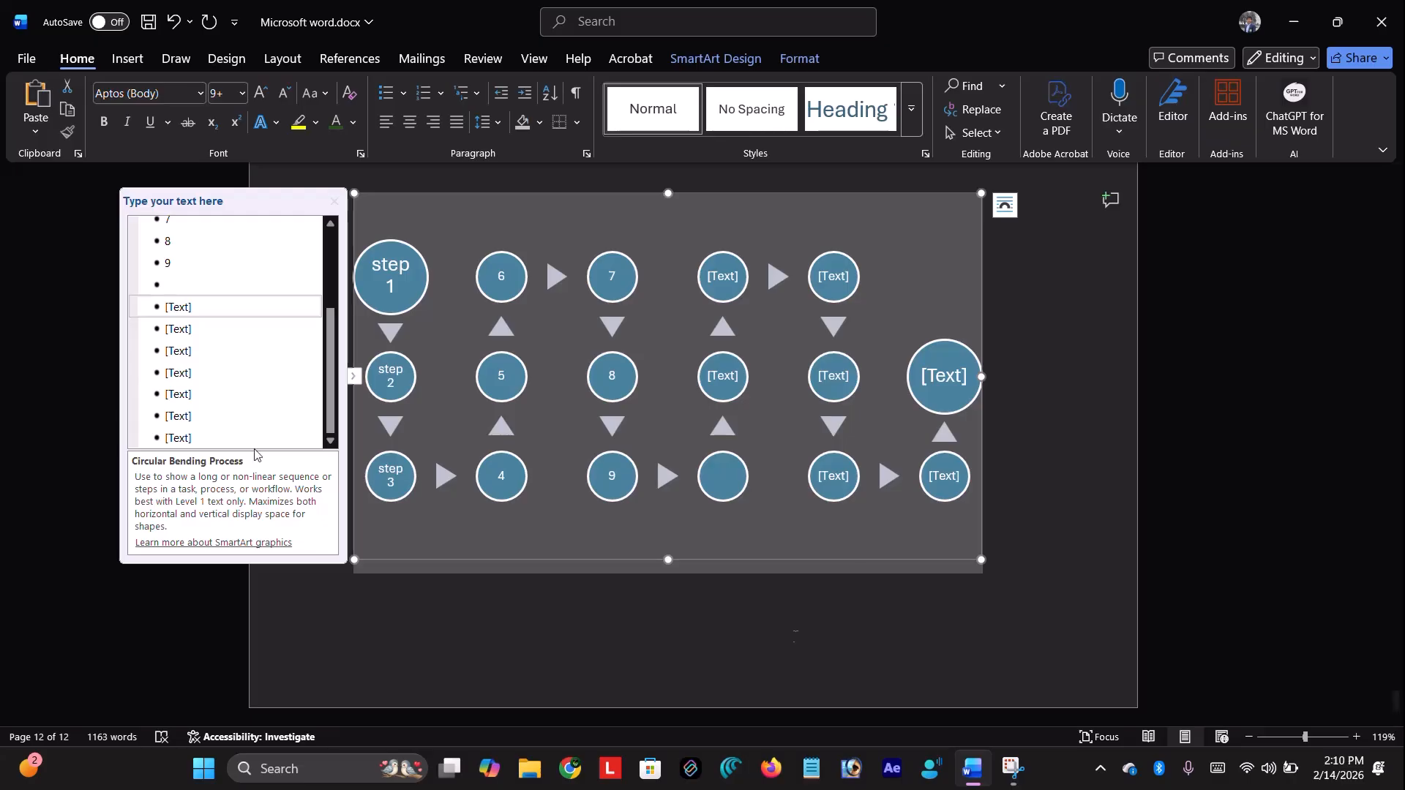
click(734, 287)
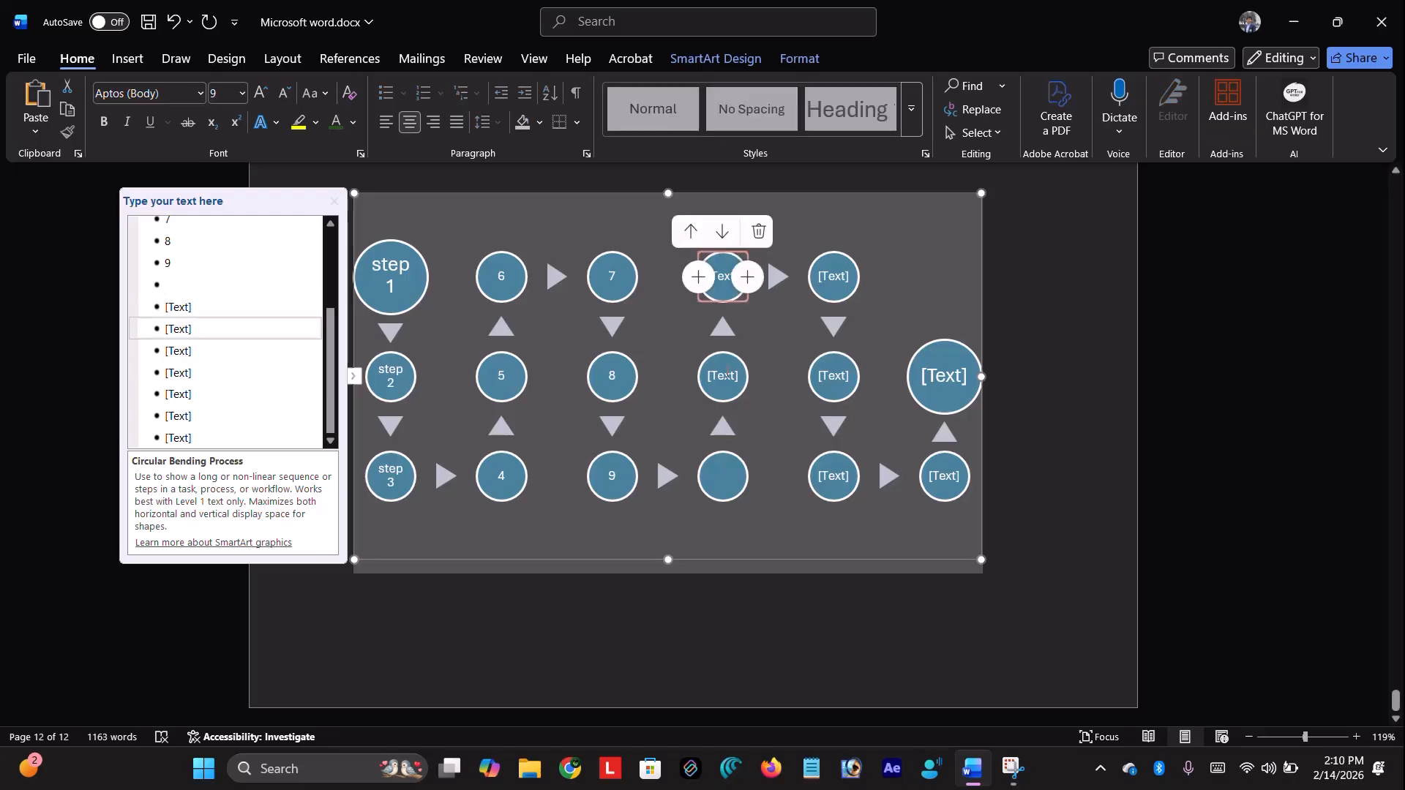
click(700, 236)
click(922, 761)
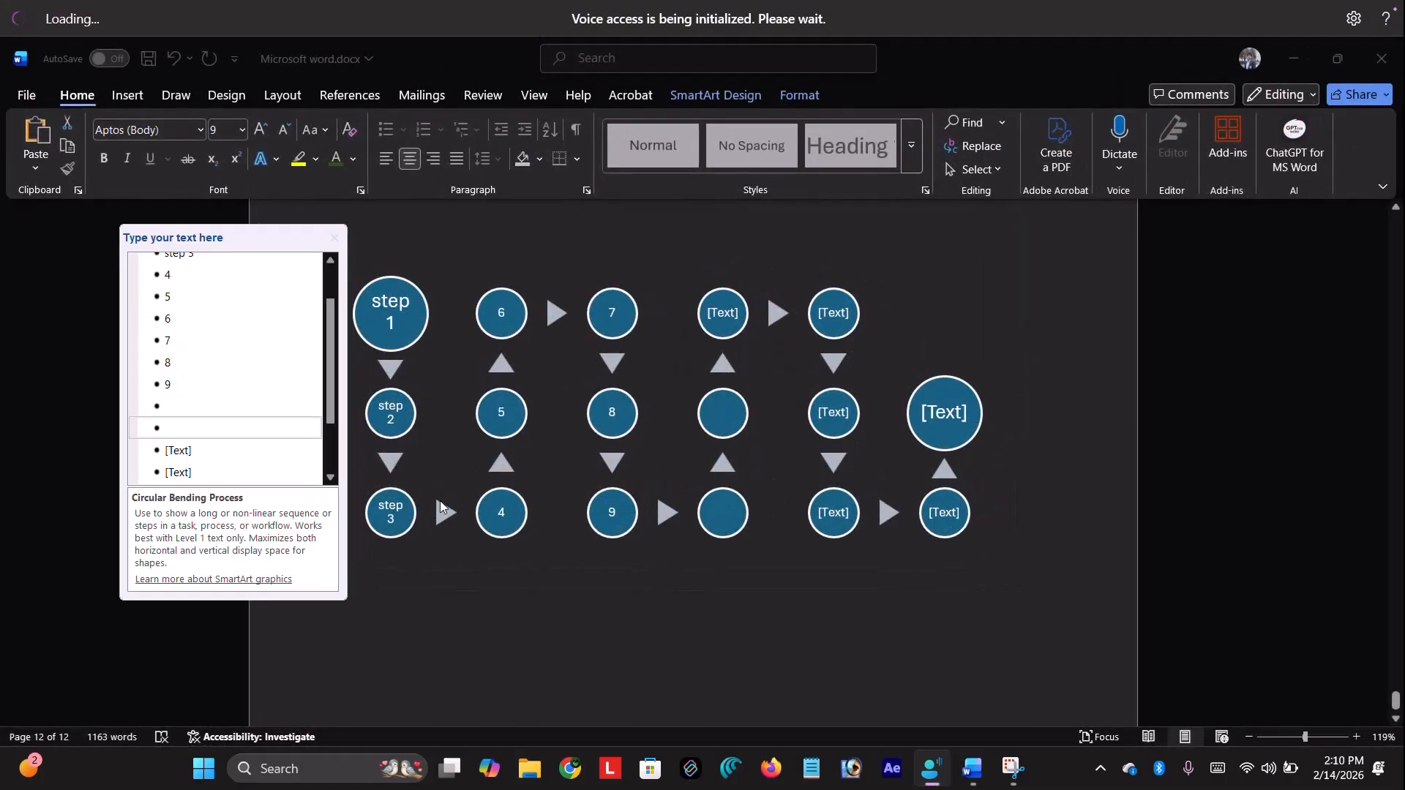
Add blank items until the diagram fills seven columns, then close the Text Pane
key(Return)
key(Return)
key(Return)
key(Return)
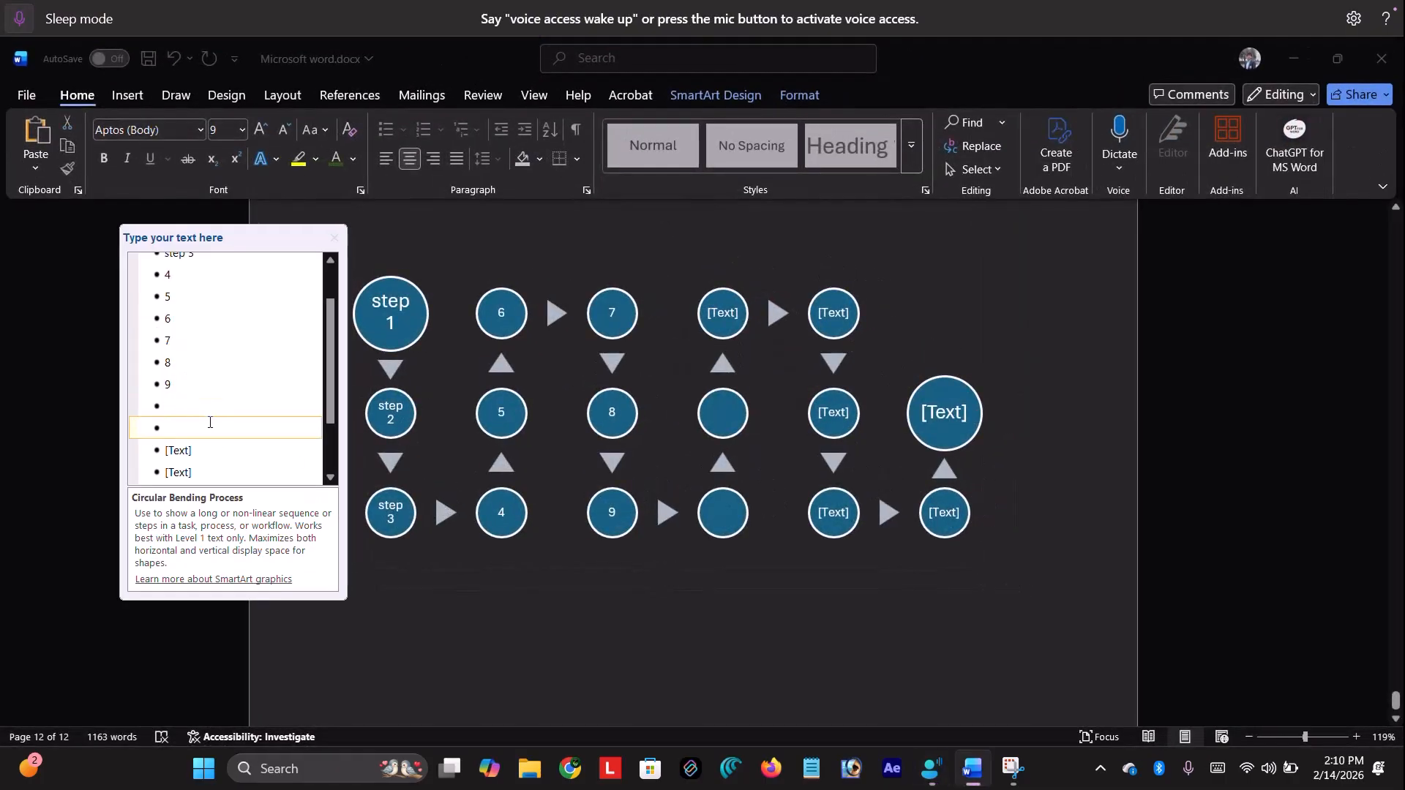
key(Return)
key(Return)
key(Return)
key(Return)
key(Return)
key(Return)
key(Return)
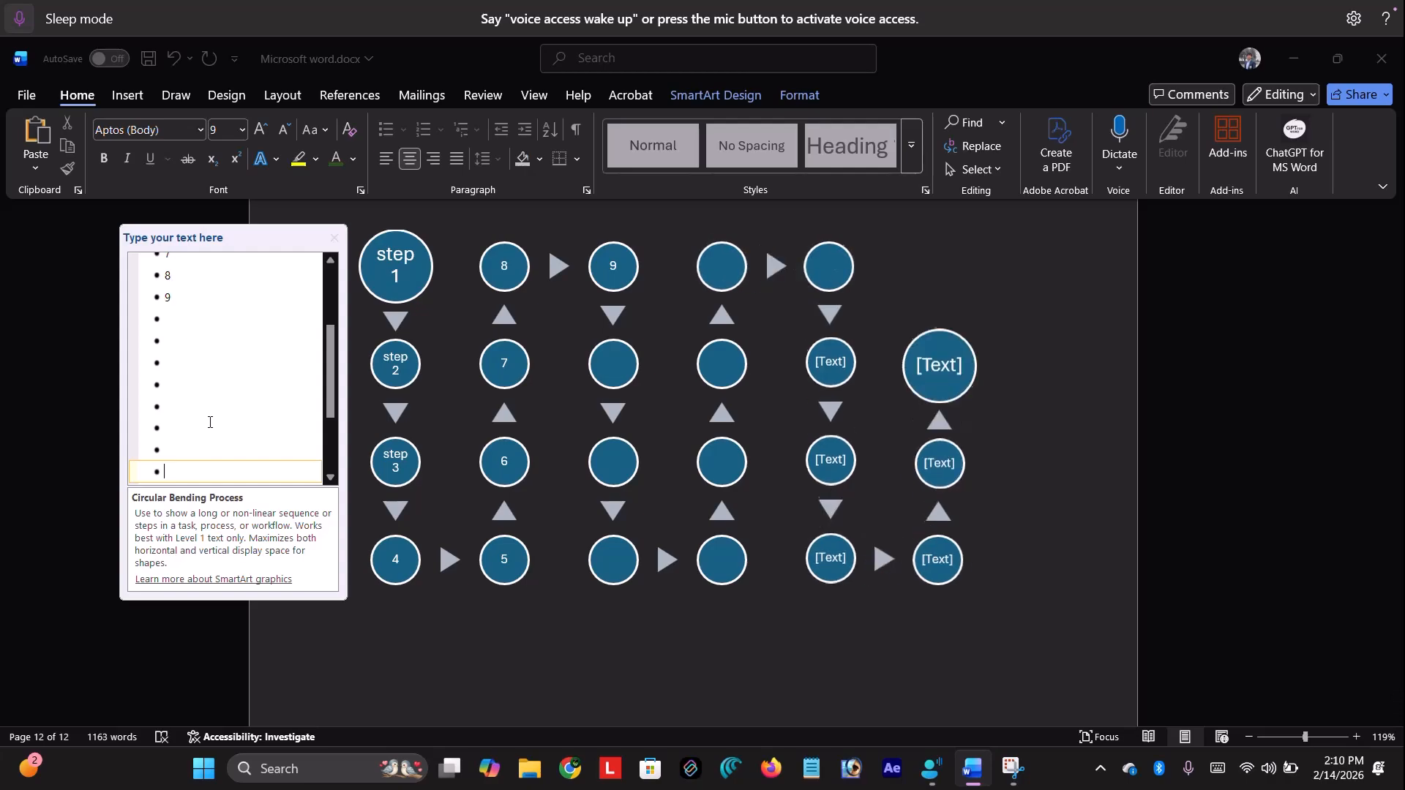
key(Return)
key(Return)
key(Return)
key(Return)
key(Return)
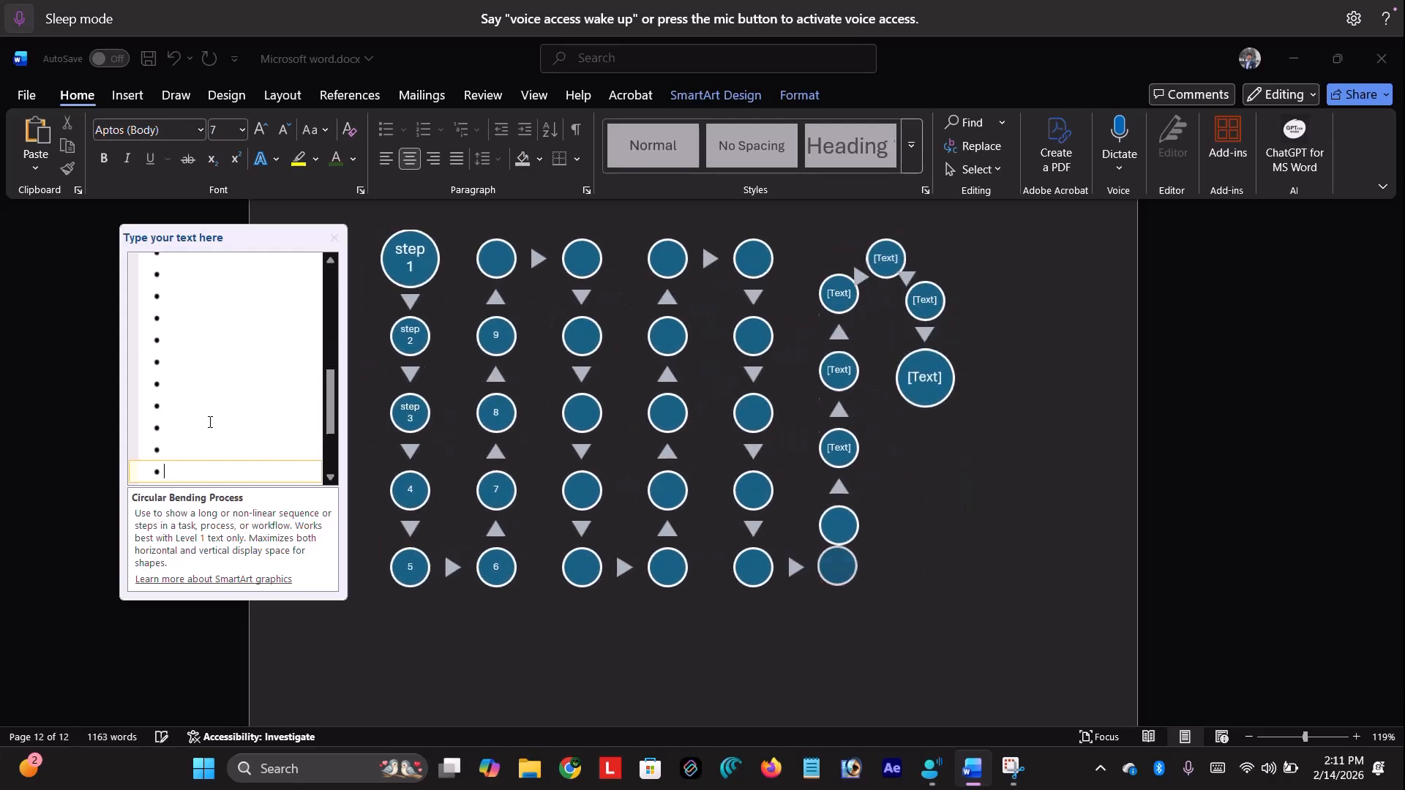
scroll(209, 422, up, 5)
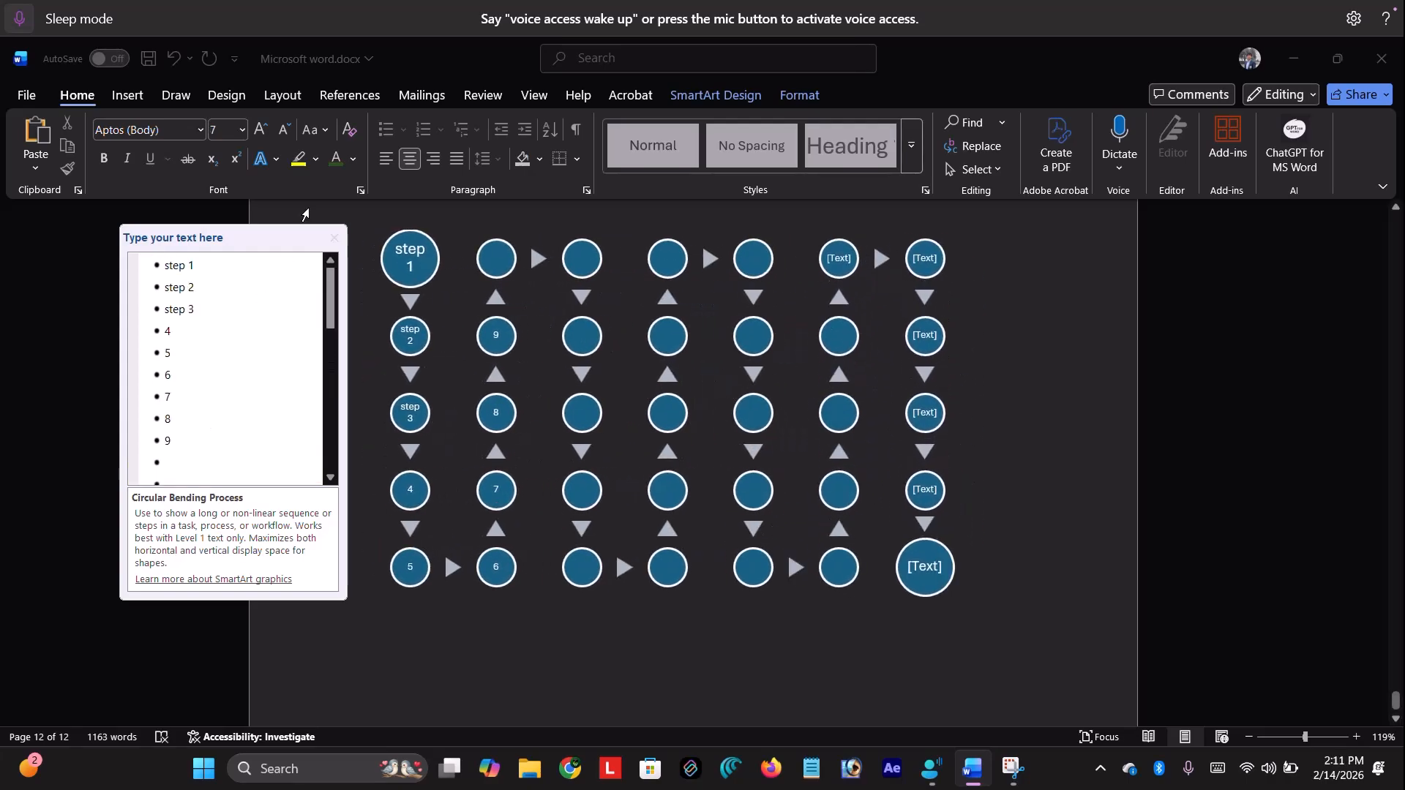
click(335, 238)
click(765, 640)
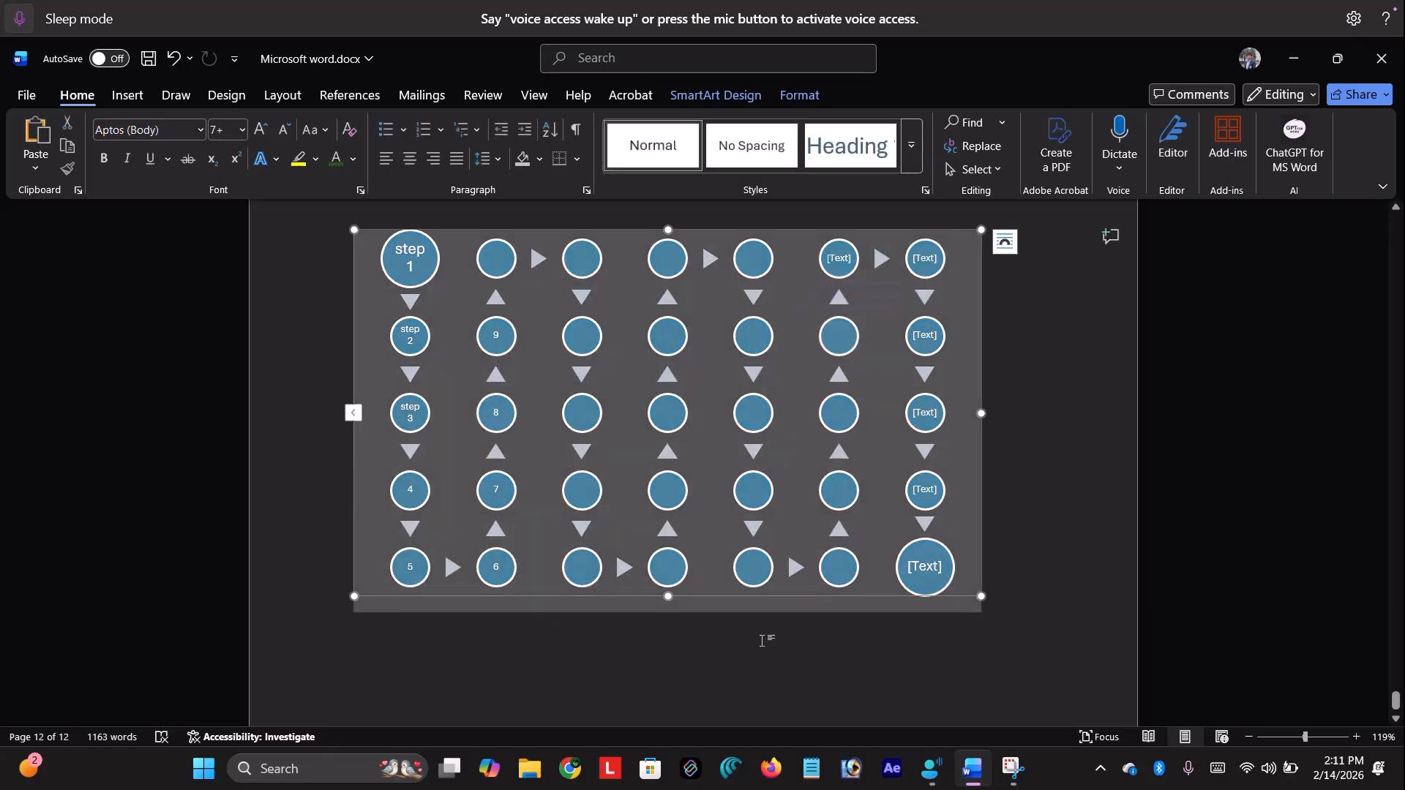
scroll(776, 458, up, 3)
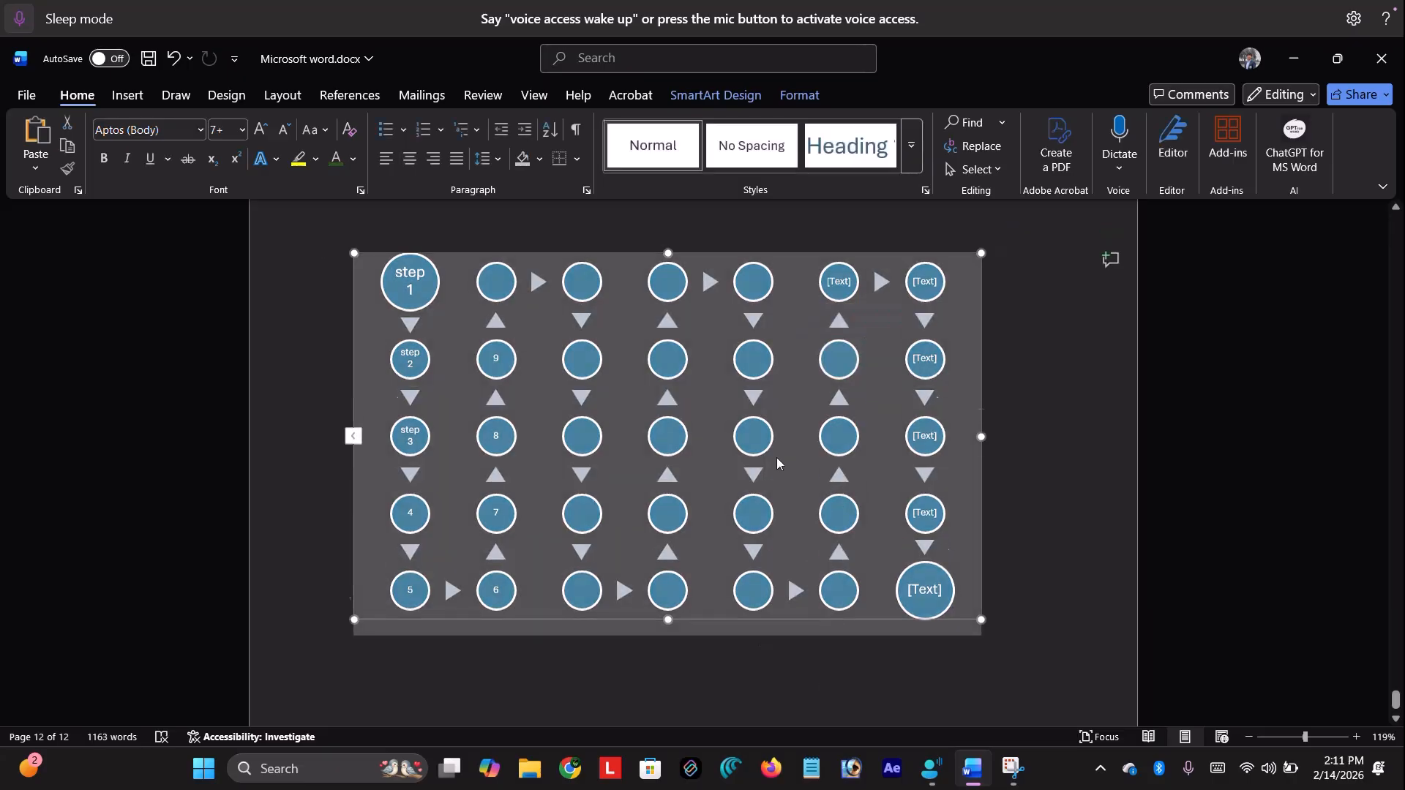
scroll(776, 458, down, 2)
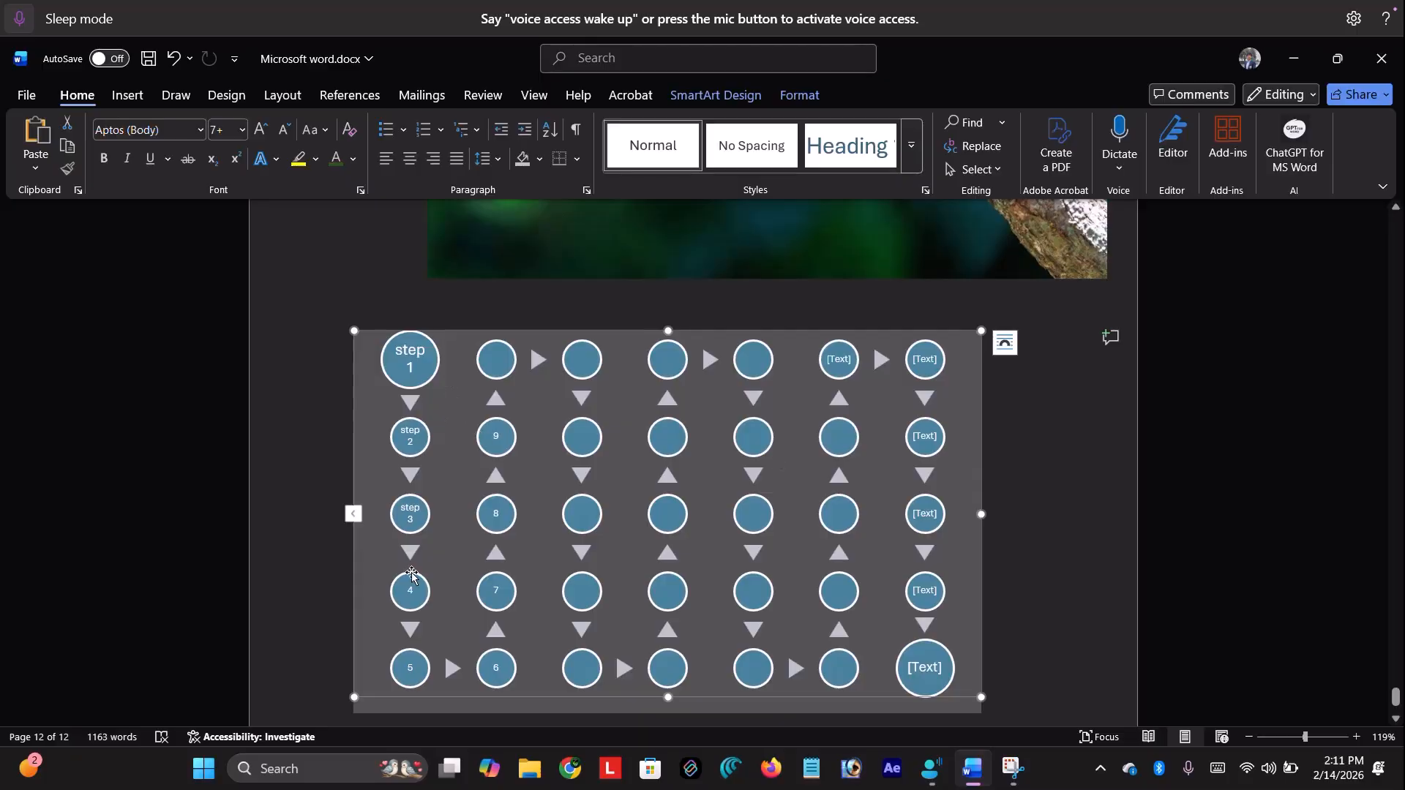
click(540, 579)
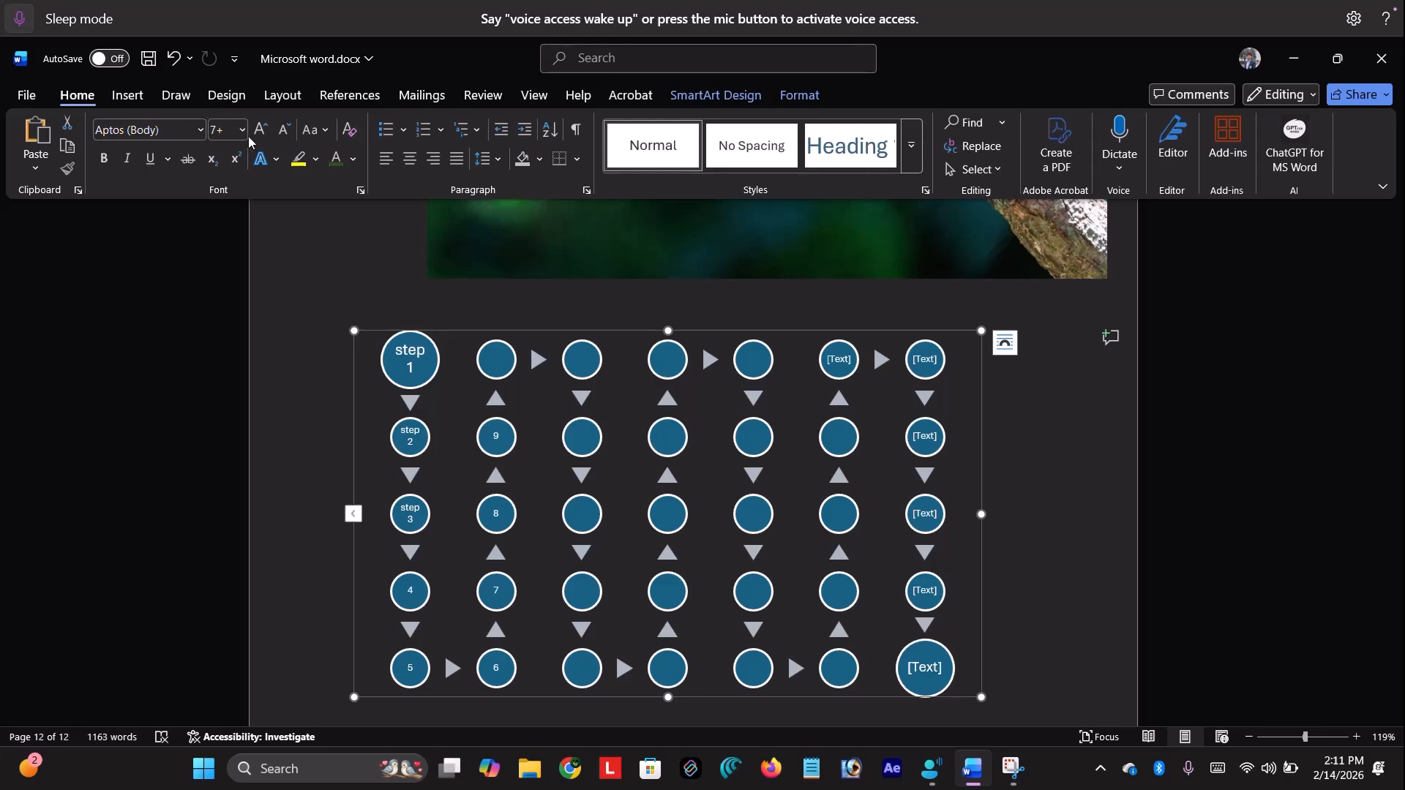
click(126, 100)
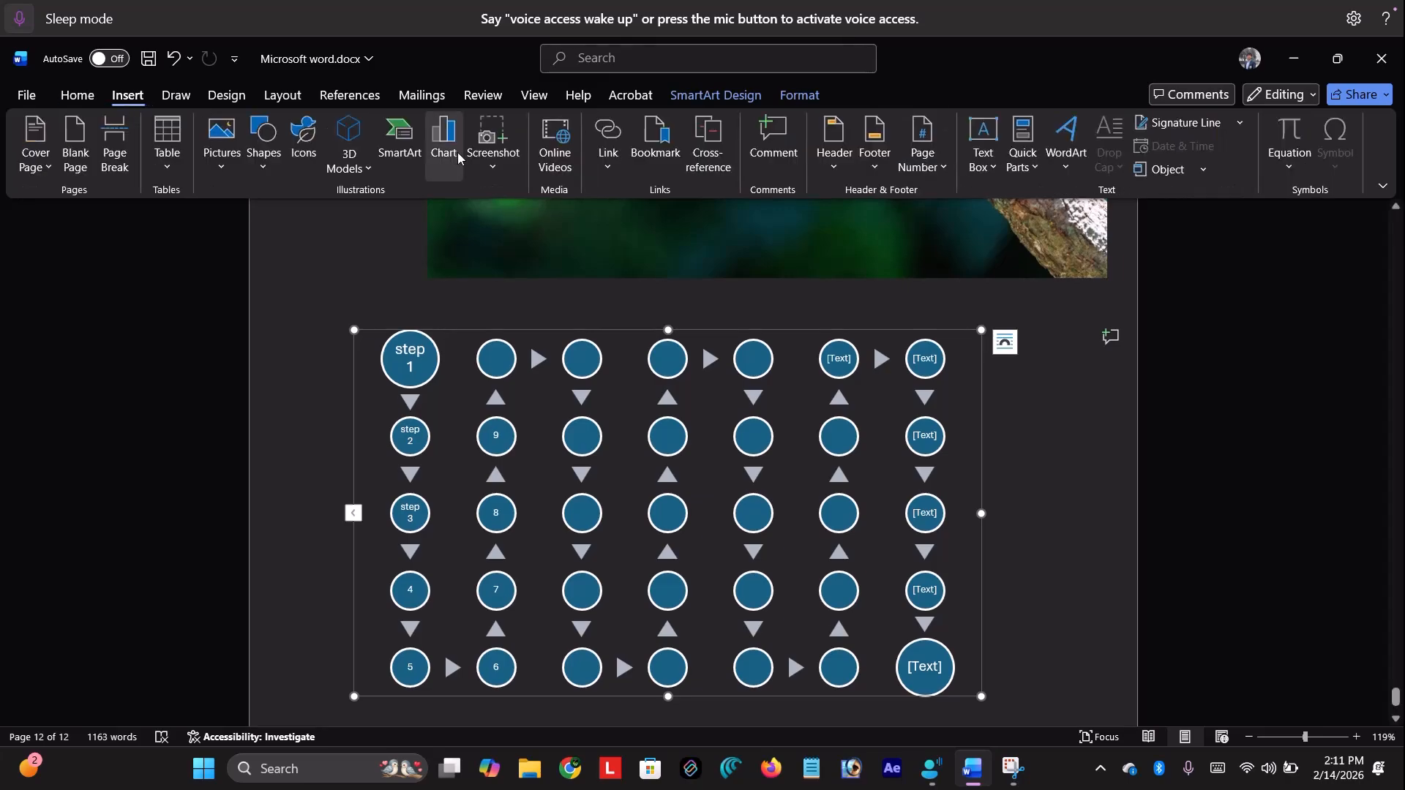
click(406, 160)
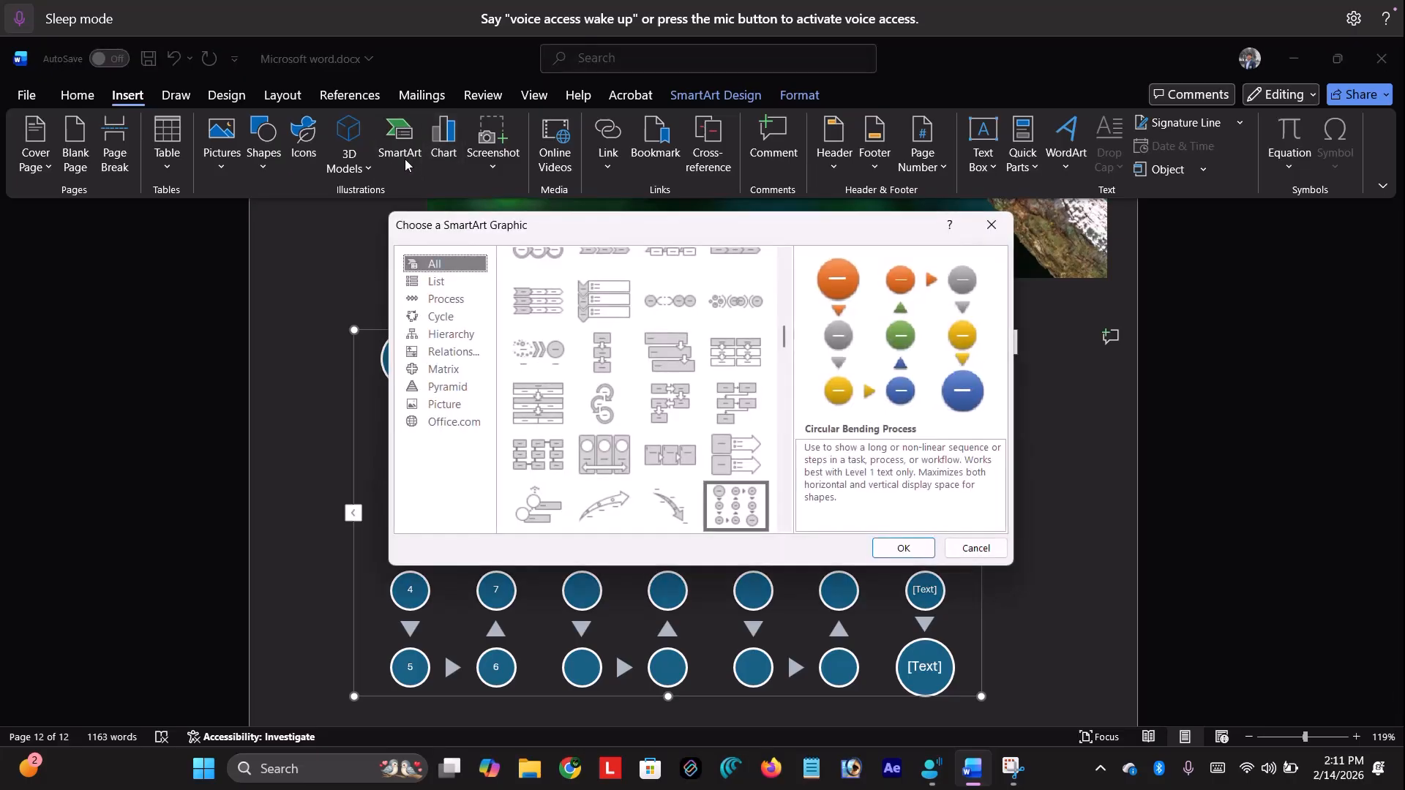
click(456, 393)
click(456, 402)
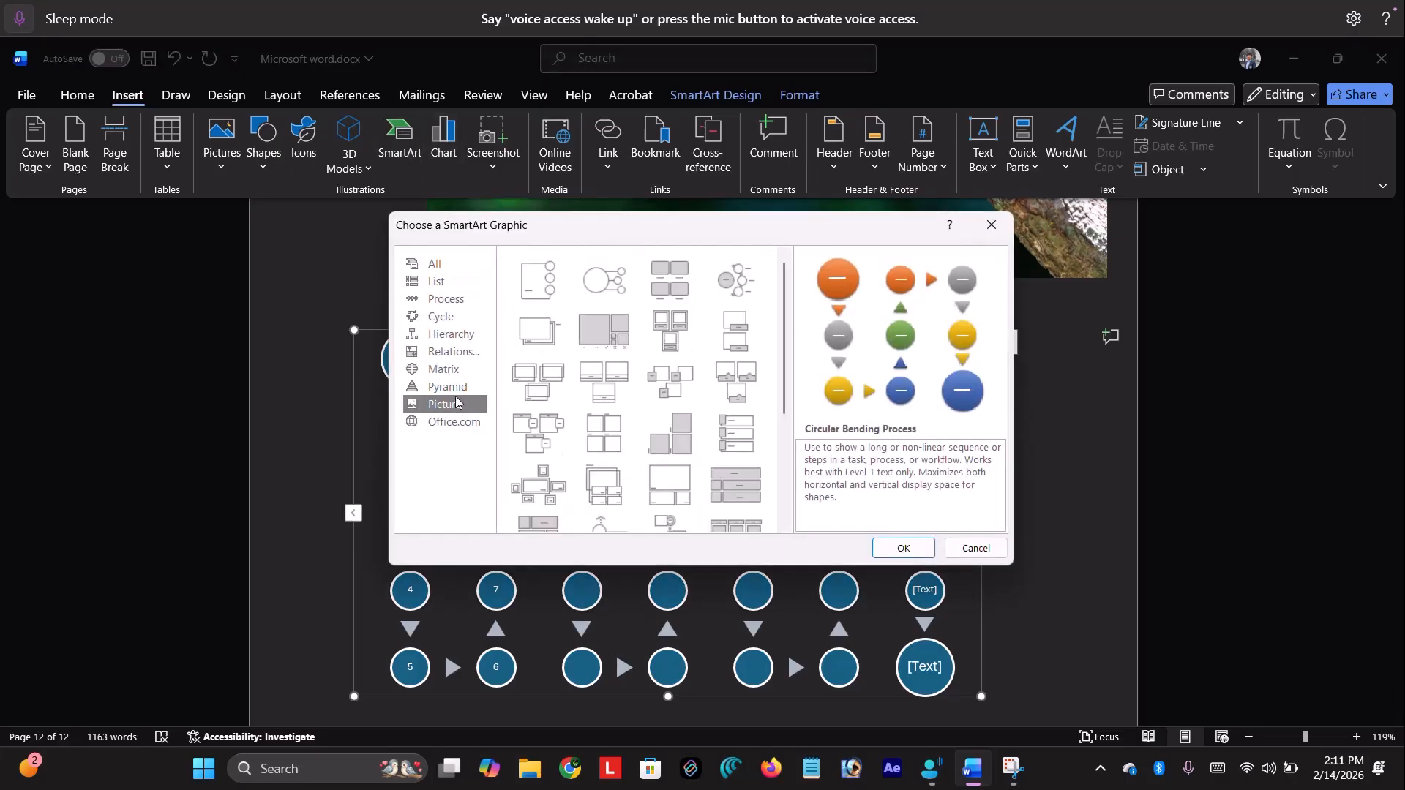
click(452, 388)
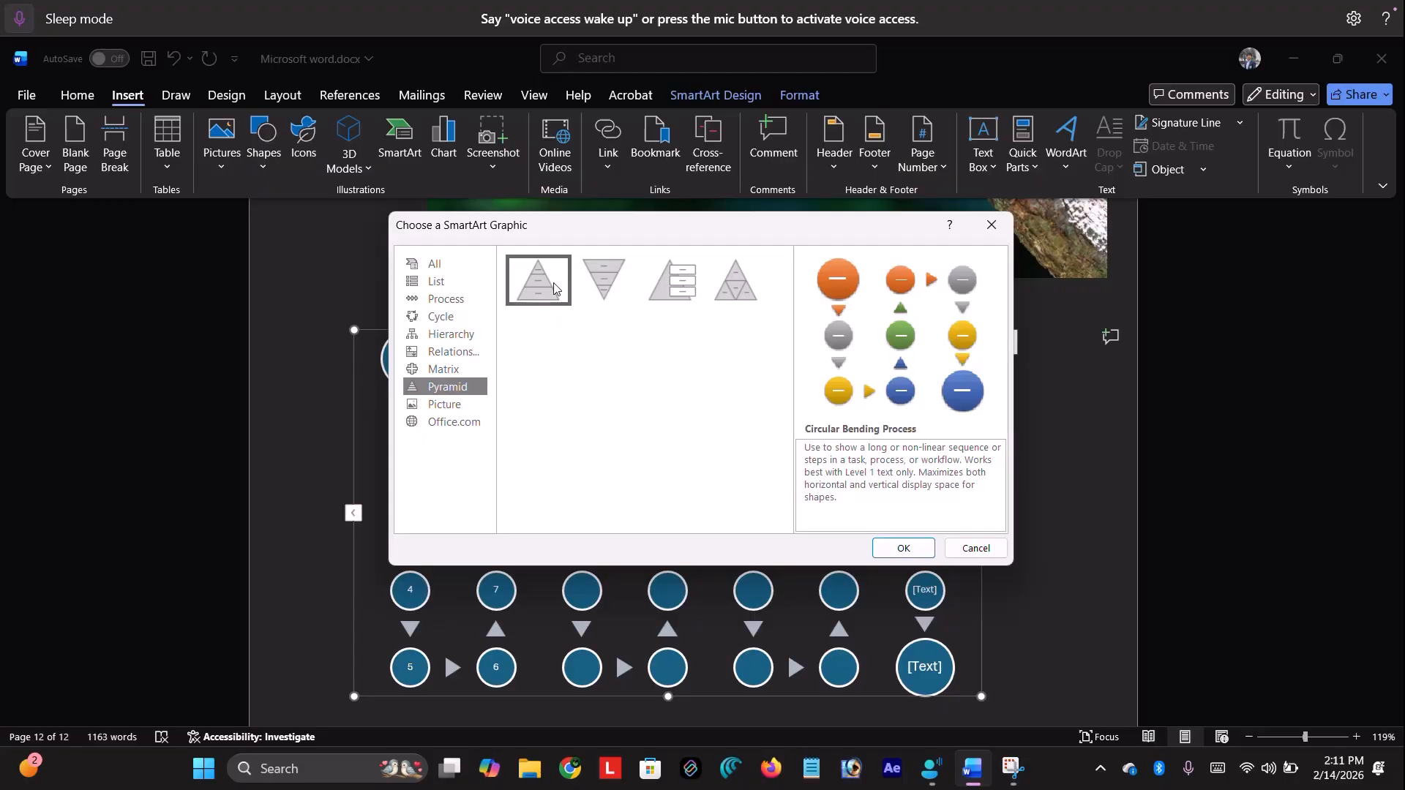
click(594, 287)
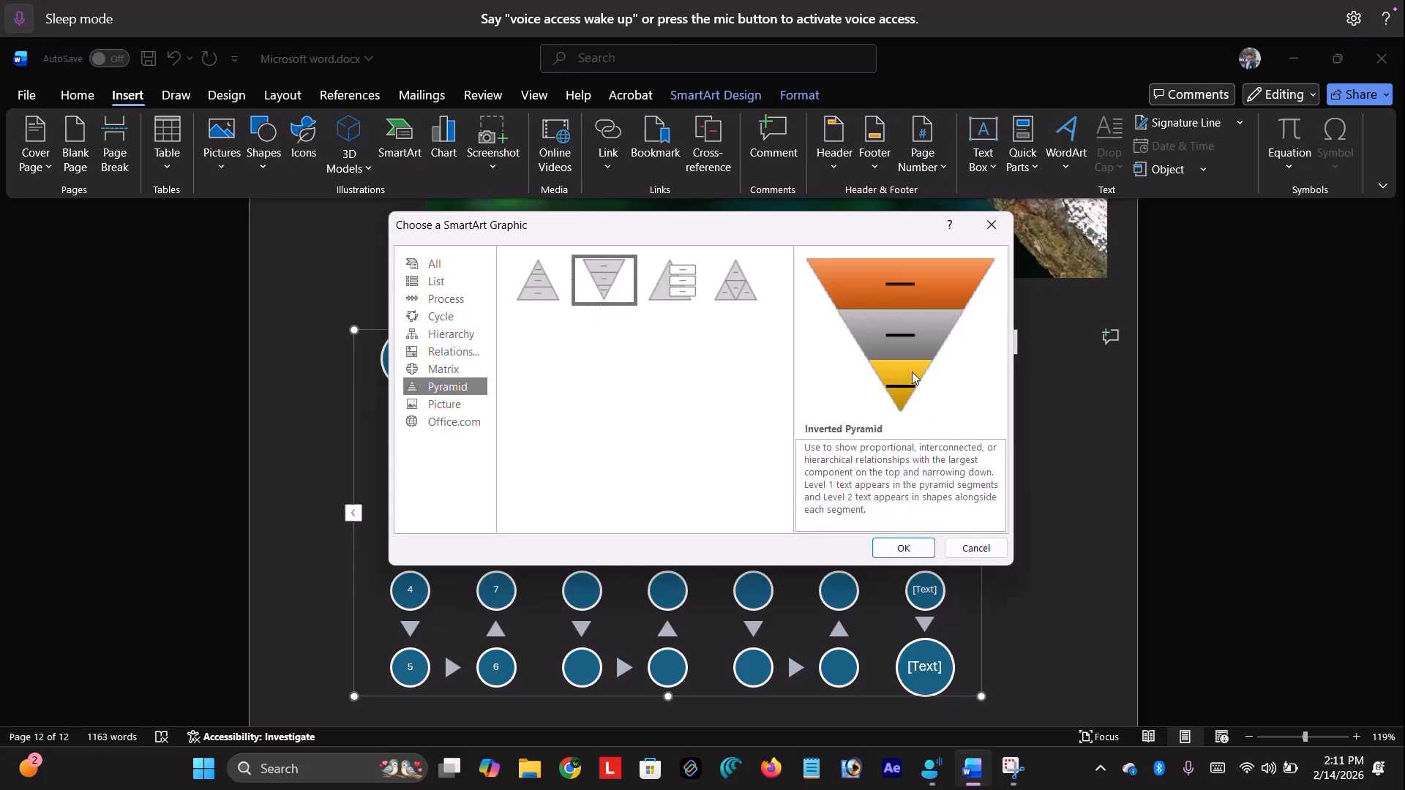
click(965, 552)
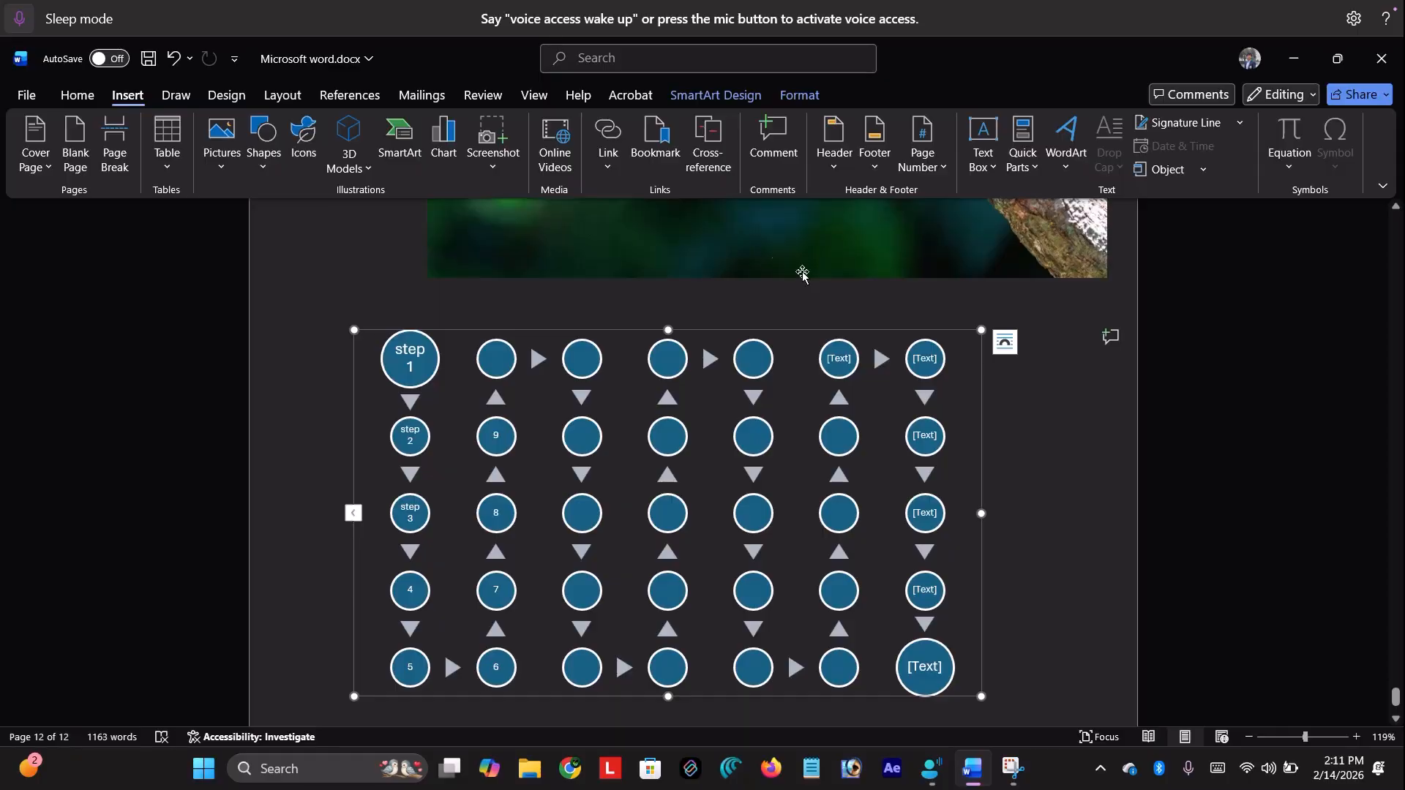
click(494, 311)
click(443, 143)
mouse_move(610, 320)
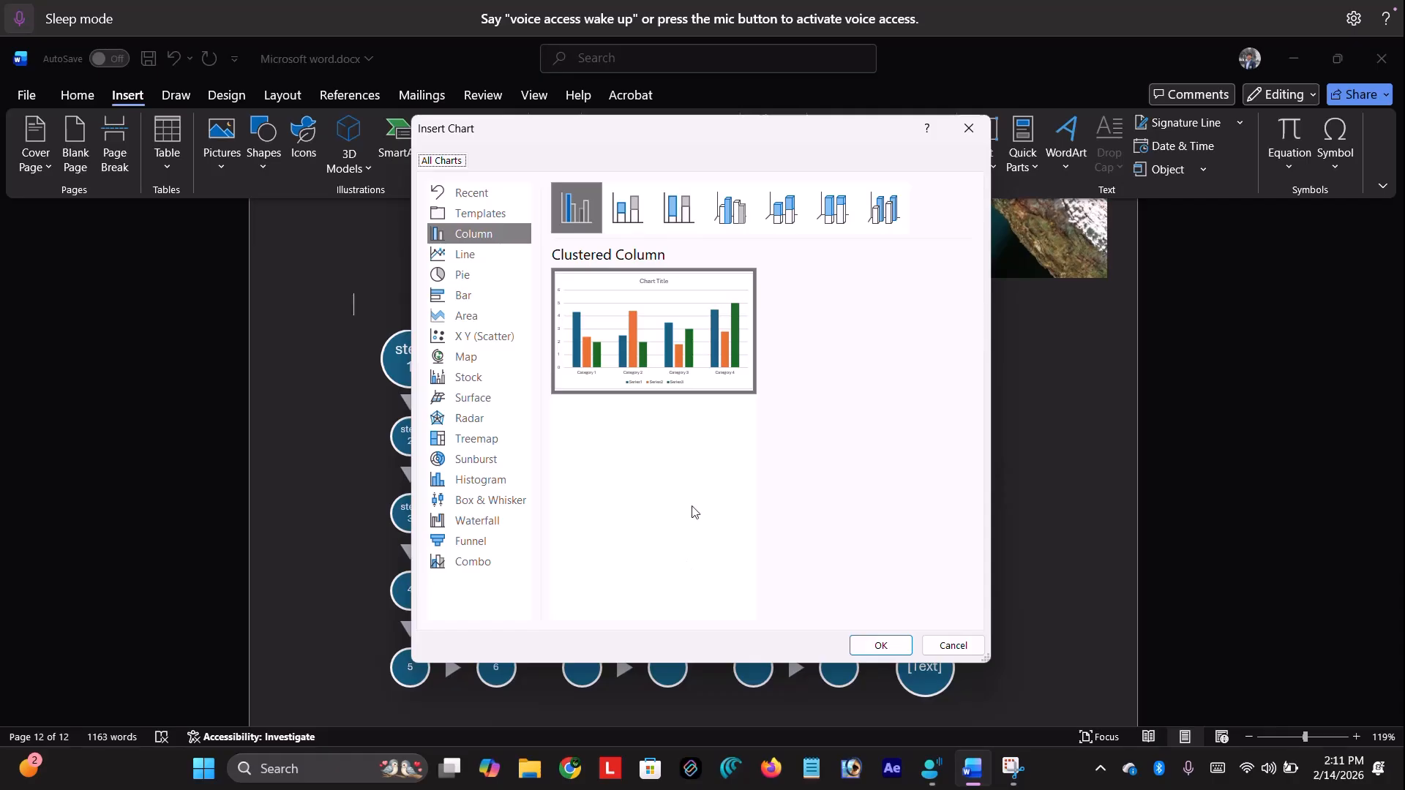
click(461, 293)
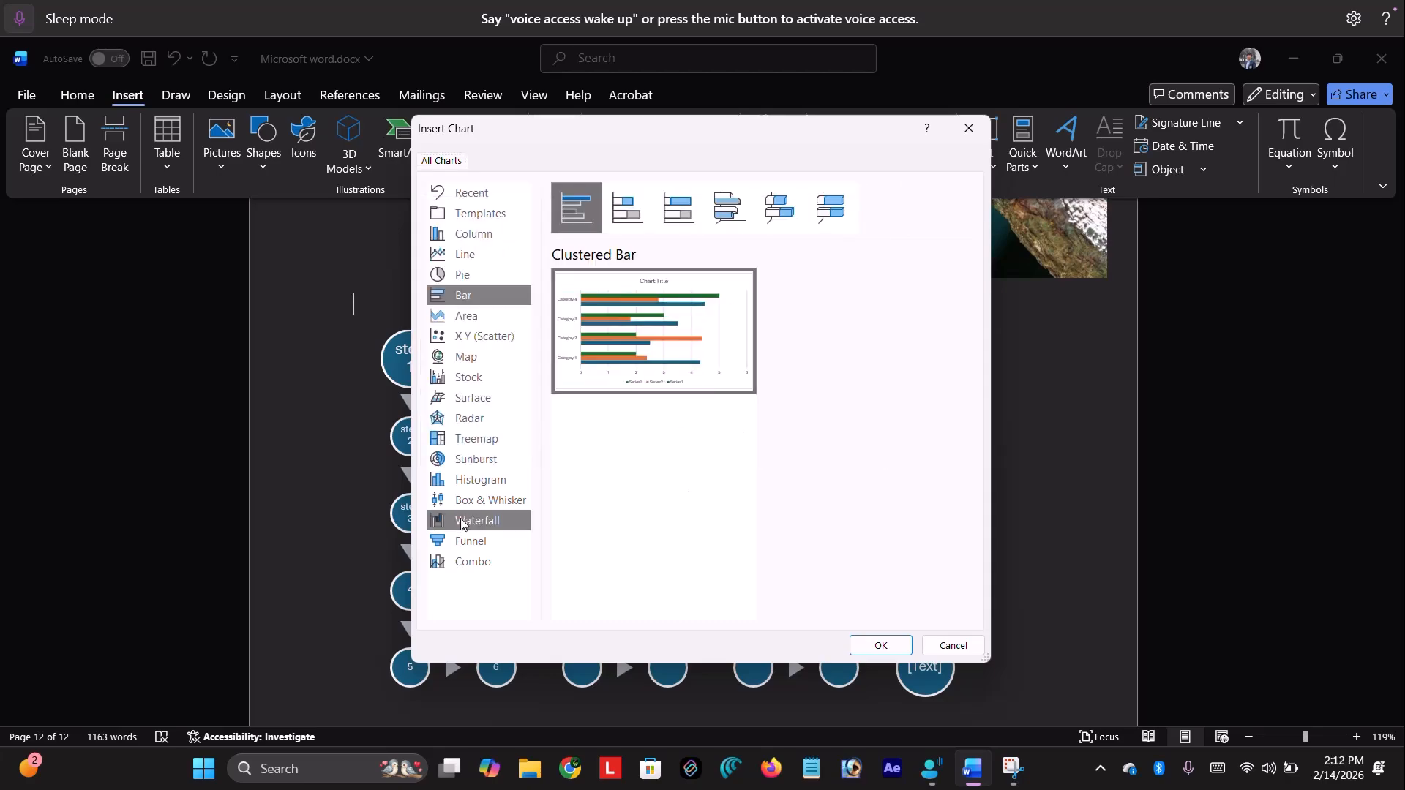
click(455, 480)
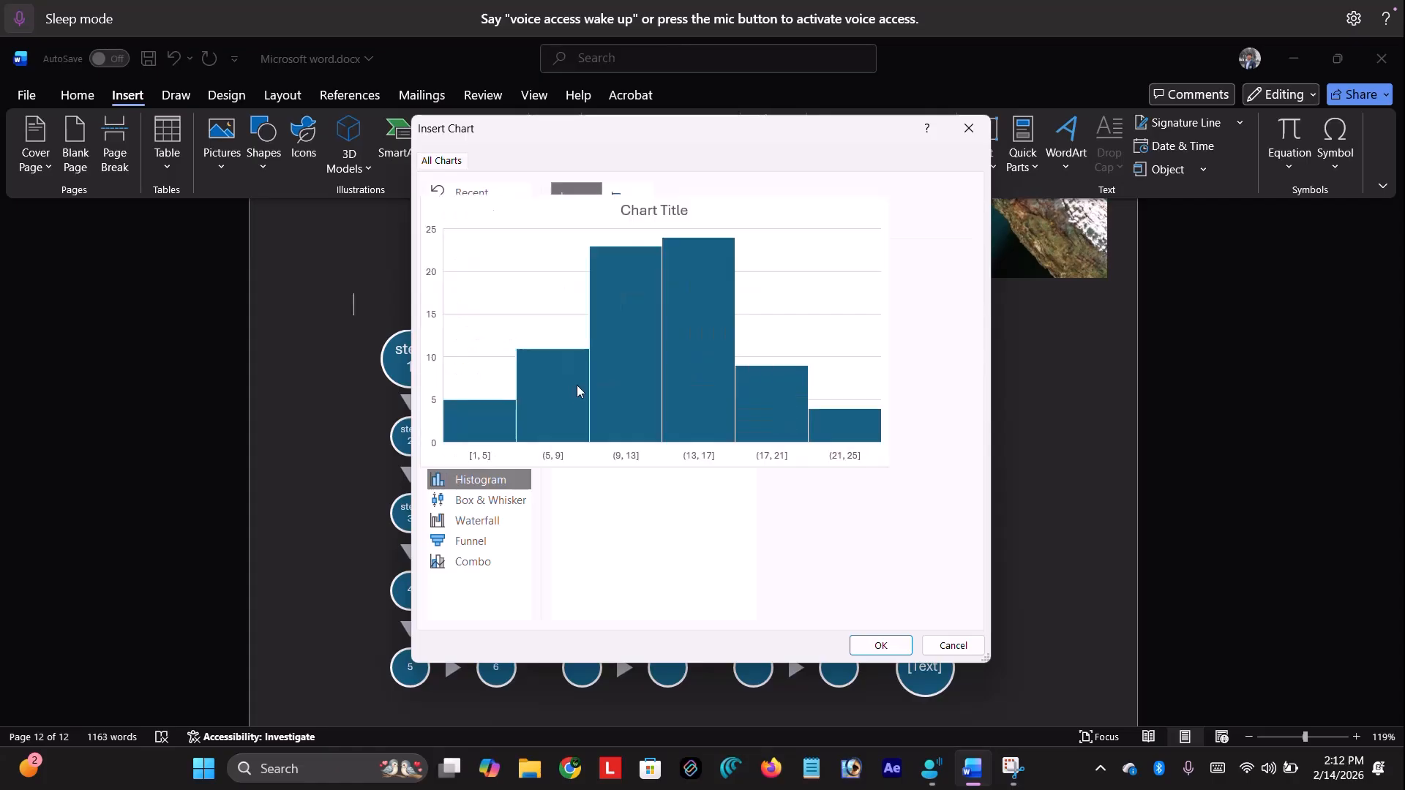
mouse_move(612, 357)
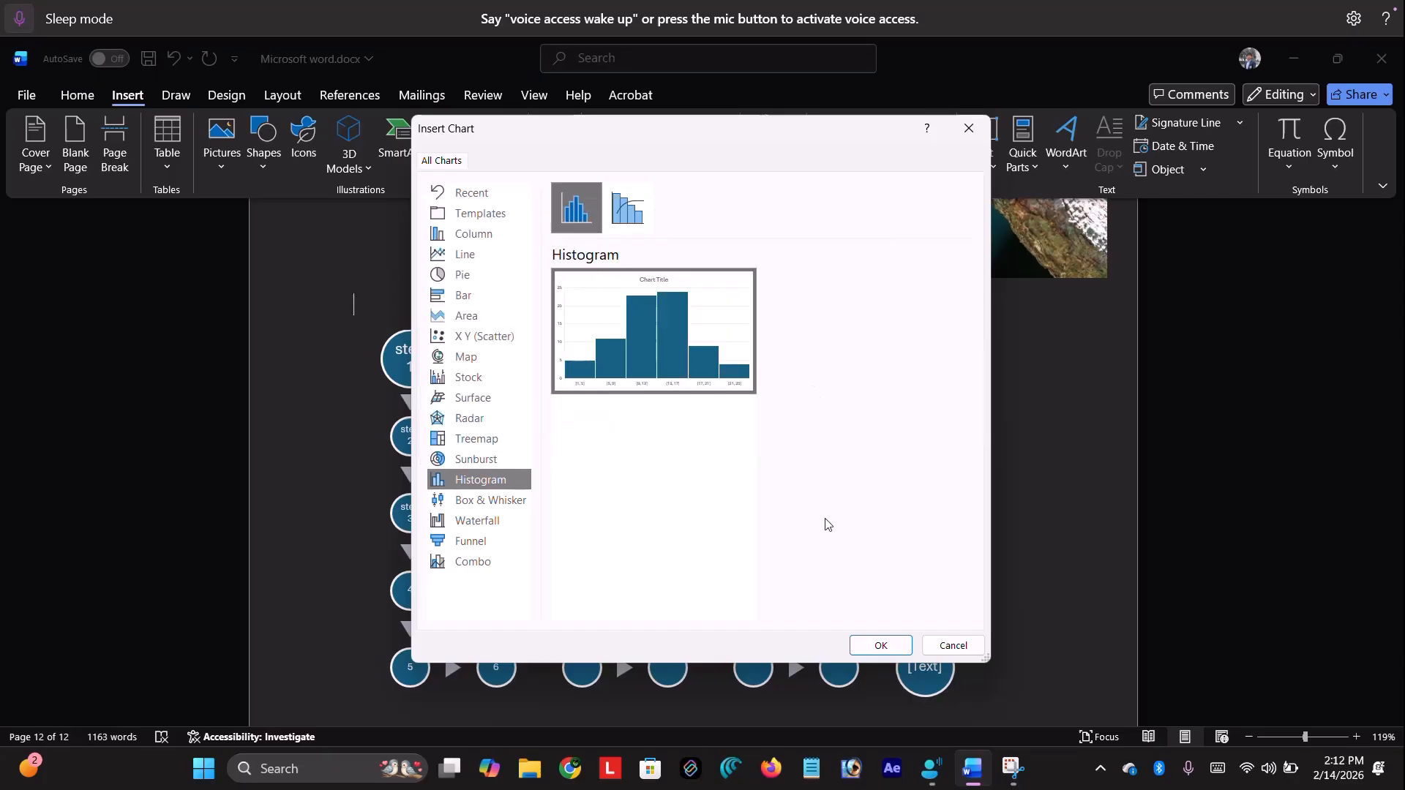
click(477, 438)
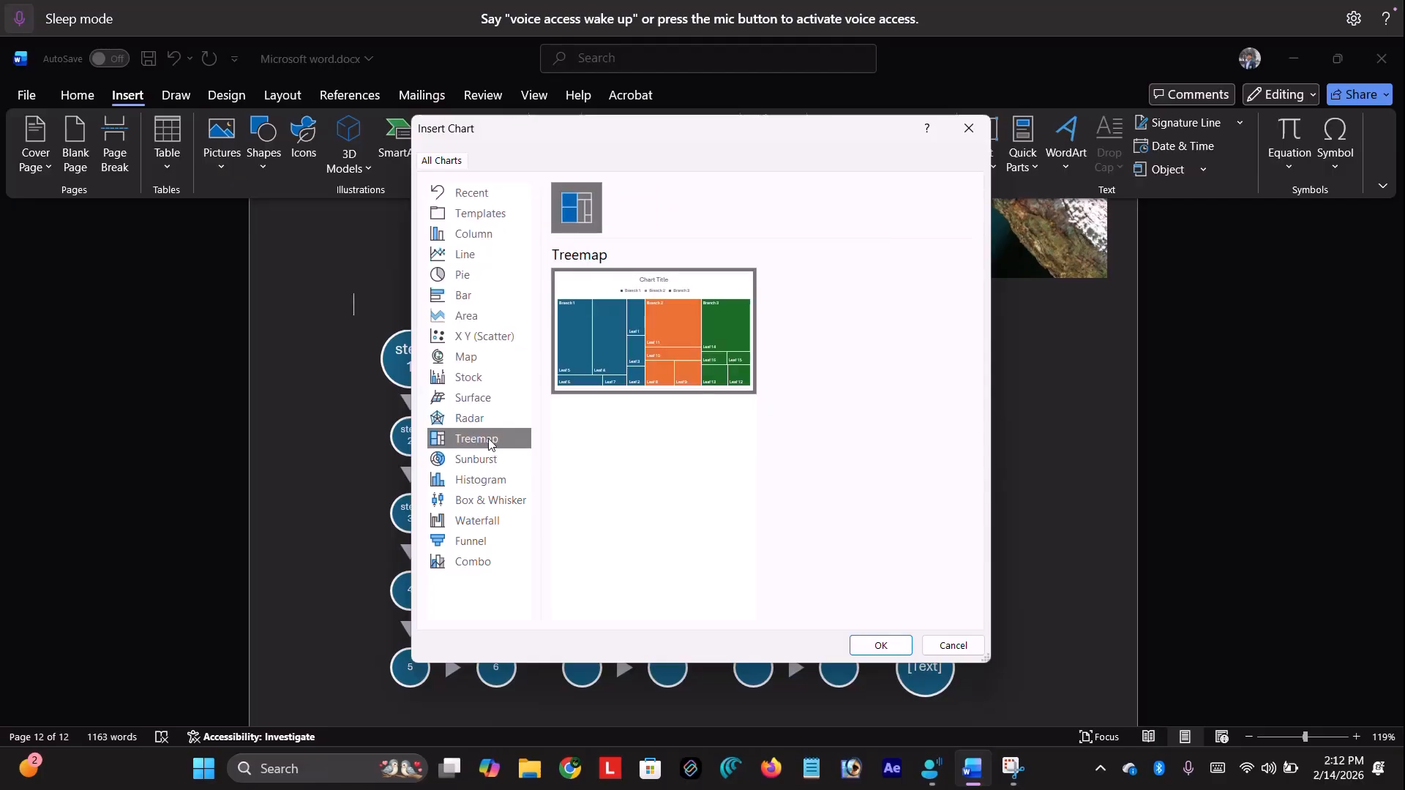
click(485, 415)
click(476, 355)
click(483, 313)
click(486, 295)
click(486, 255)
click(487, 272)
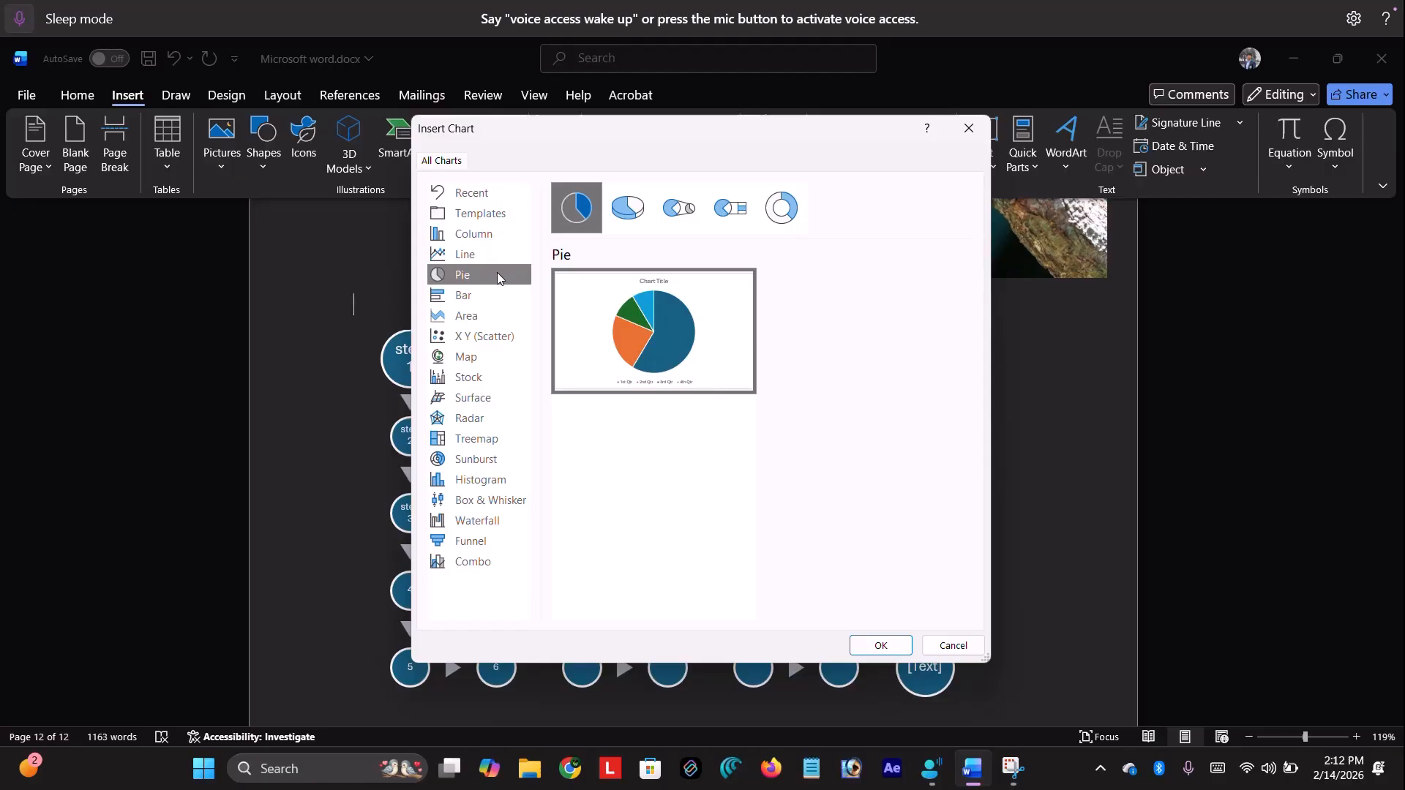
mouse_move(653, 294)
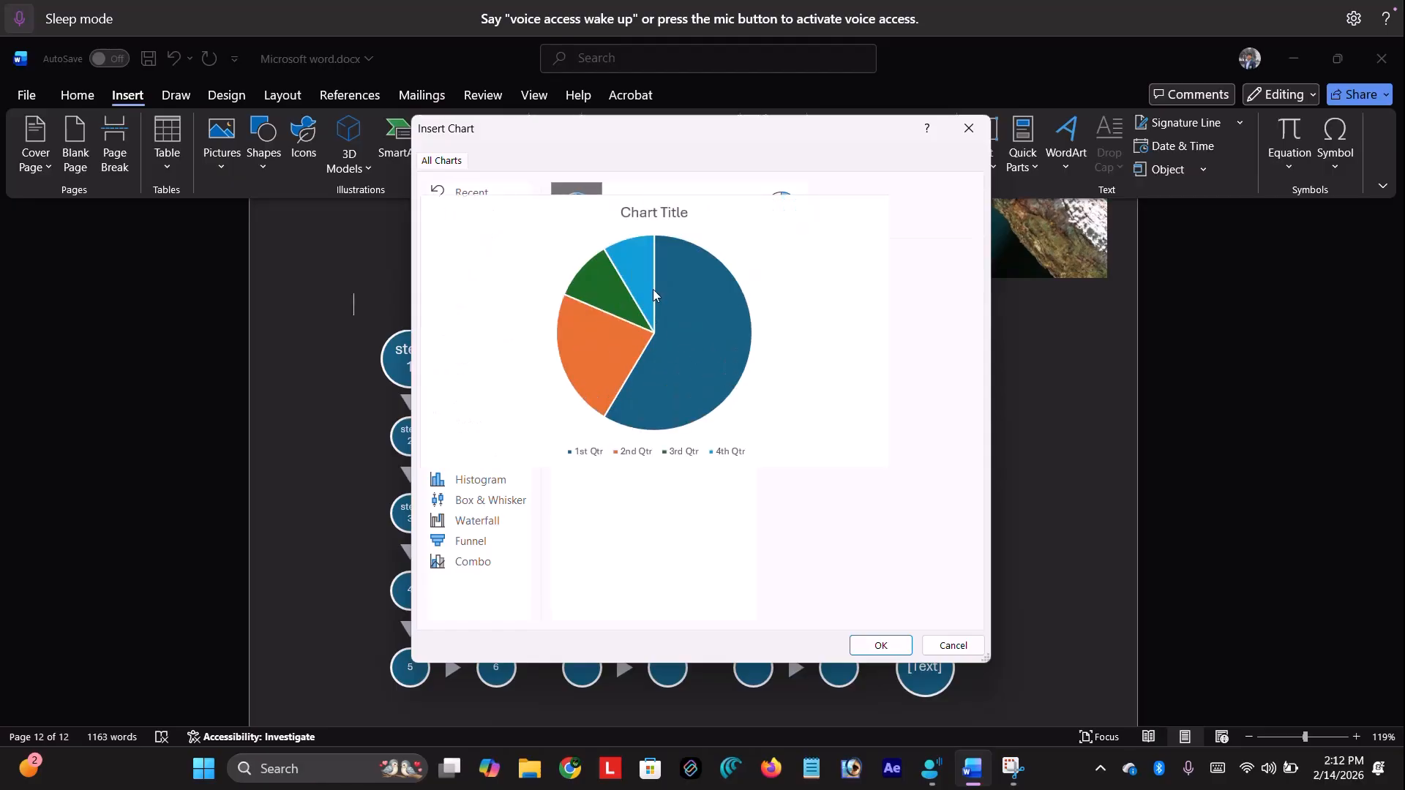
click(936, 644)
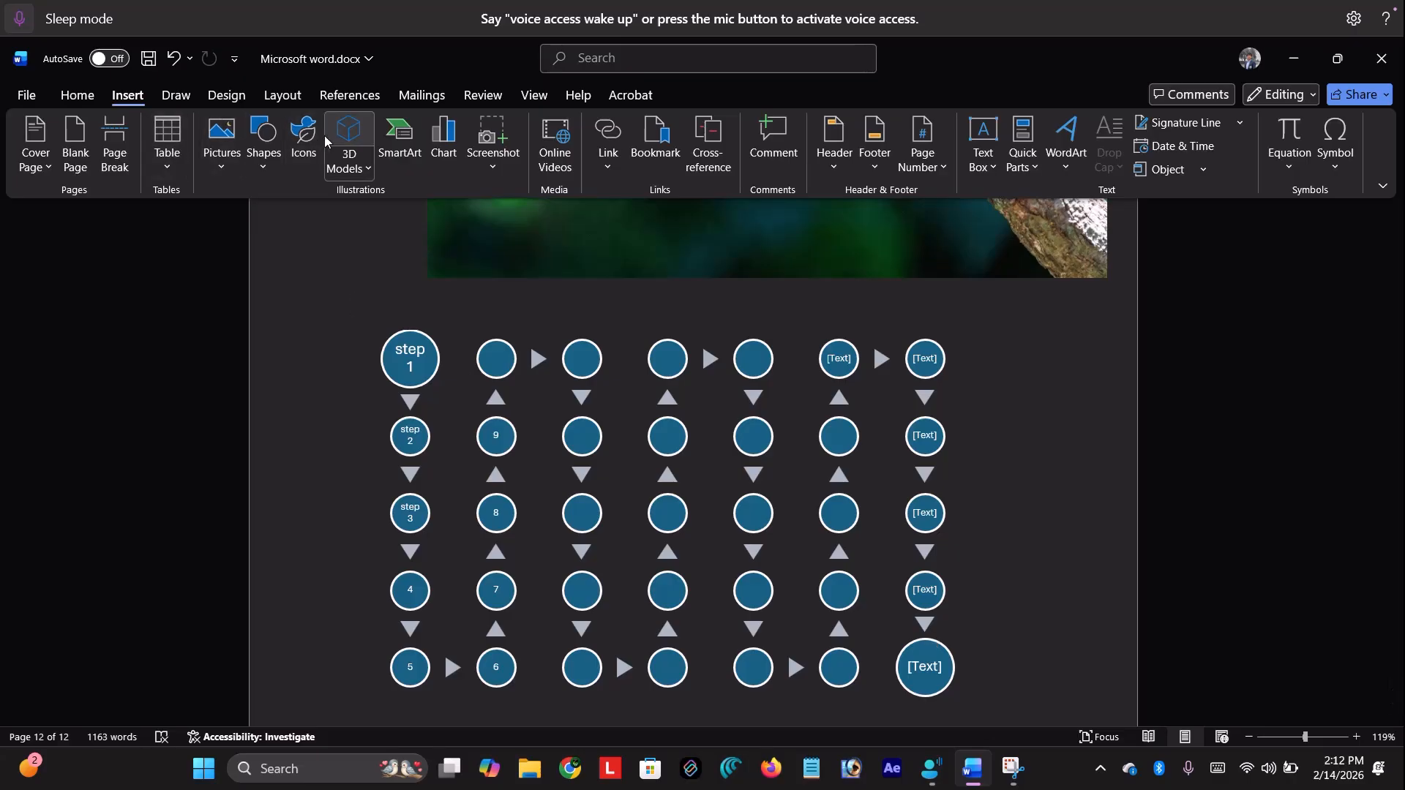
Start a Screen Clipping from the Screenshot menu
click(493, 164)
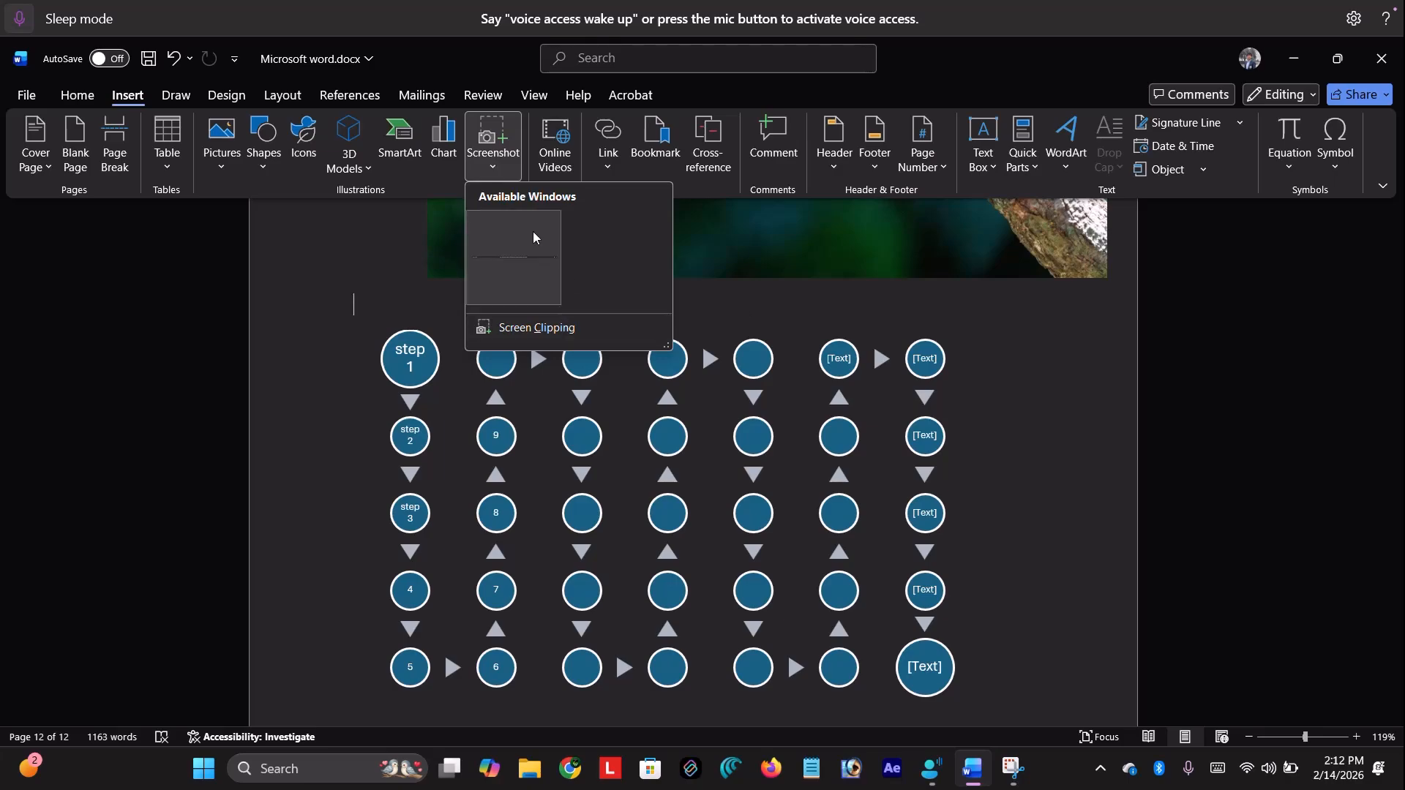
click(502, 141)
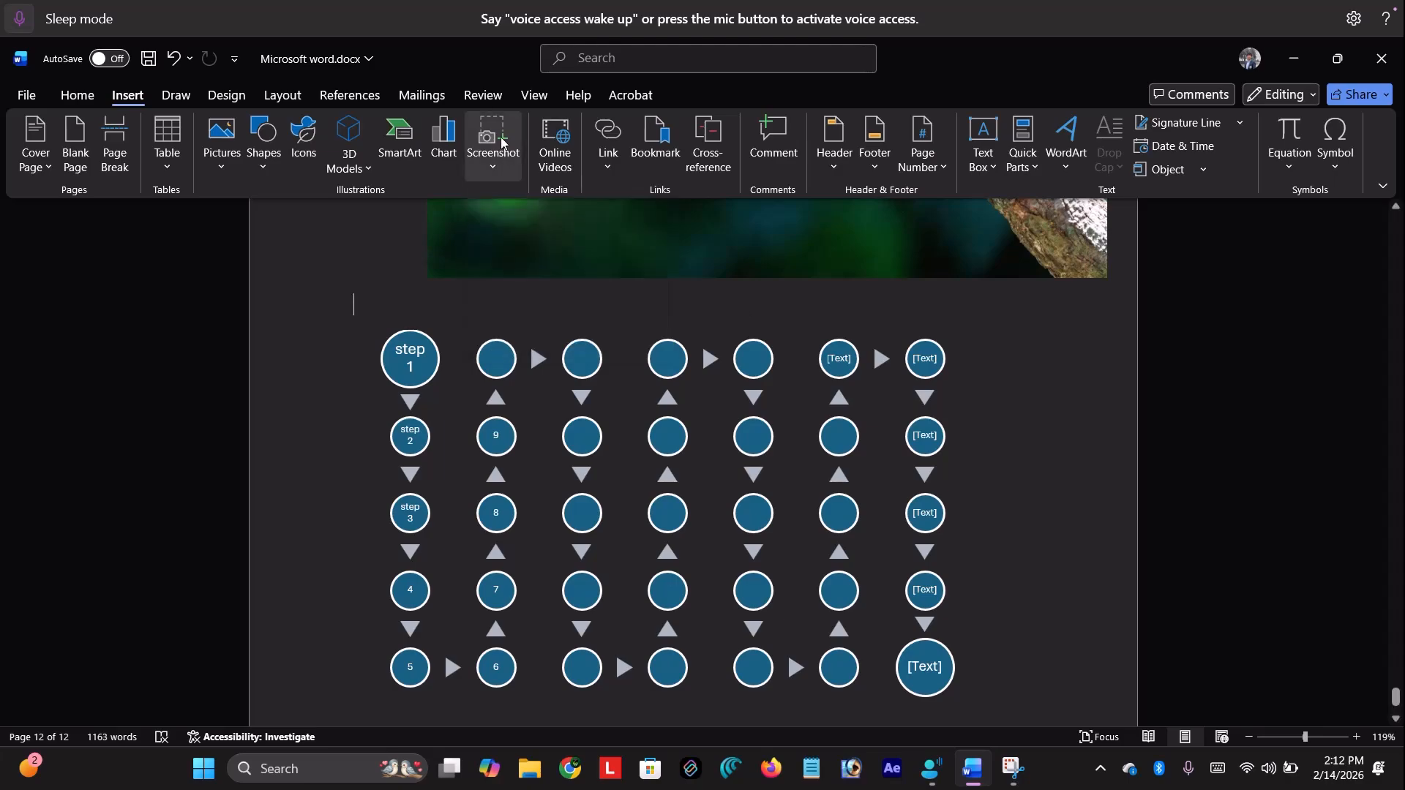
click(502, 141)
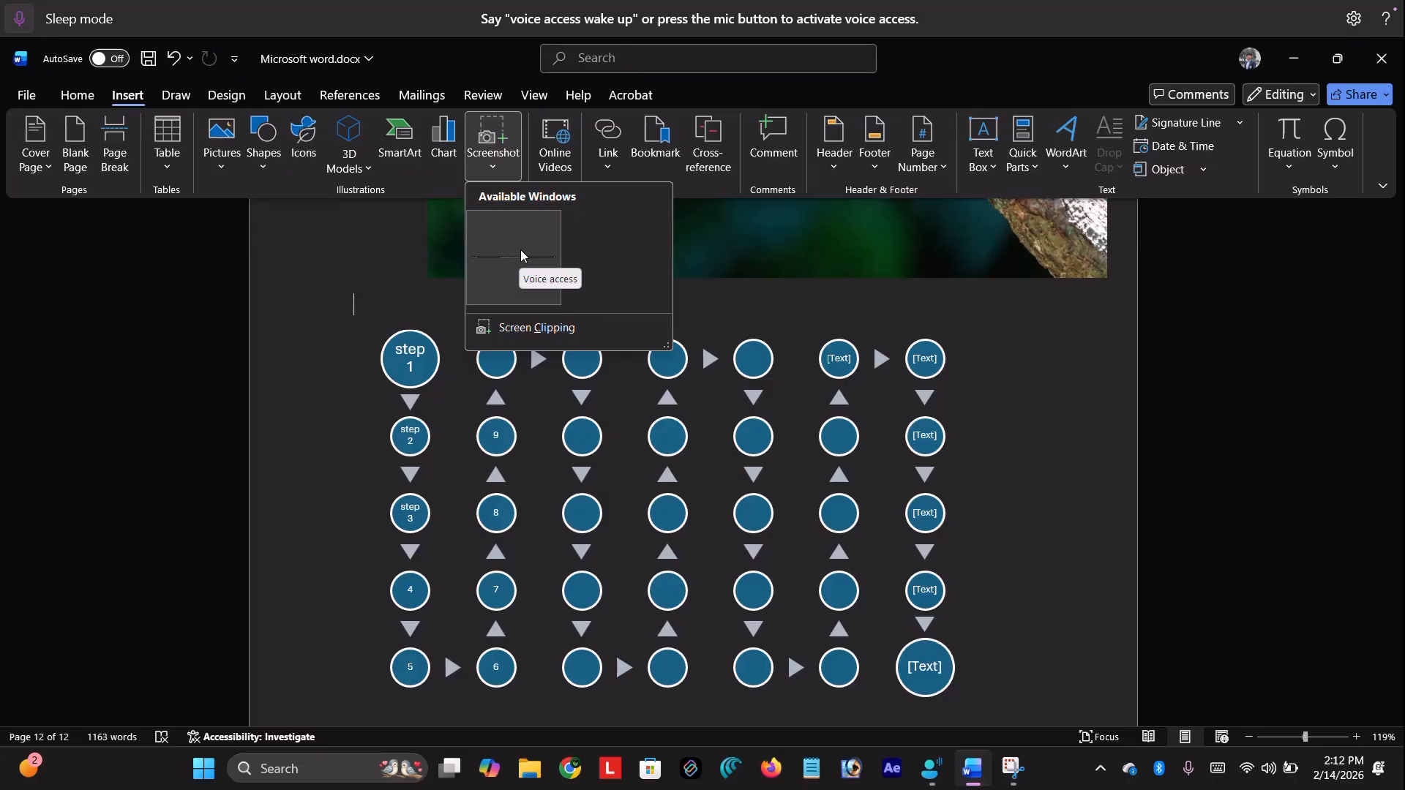
click(559, 329)
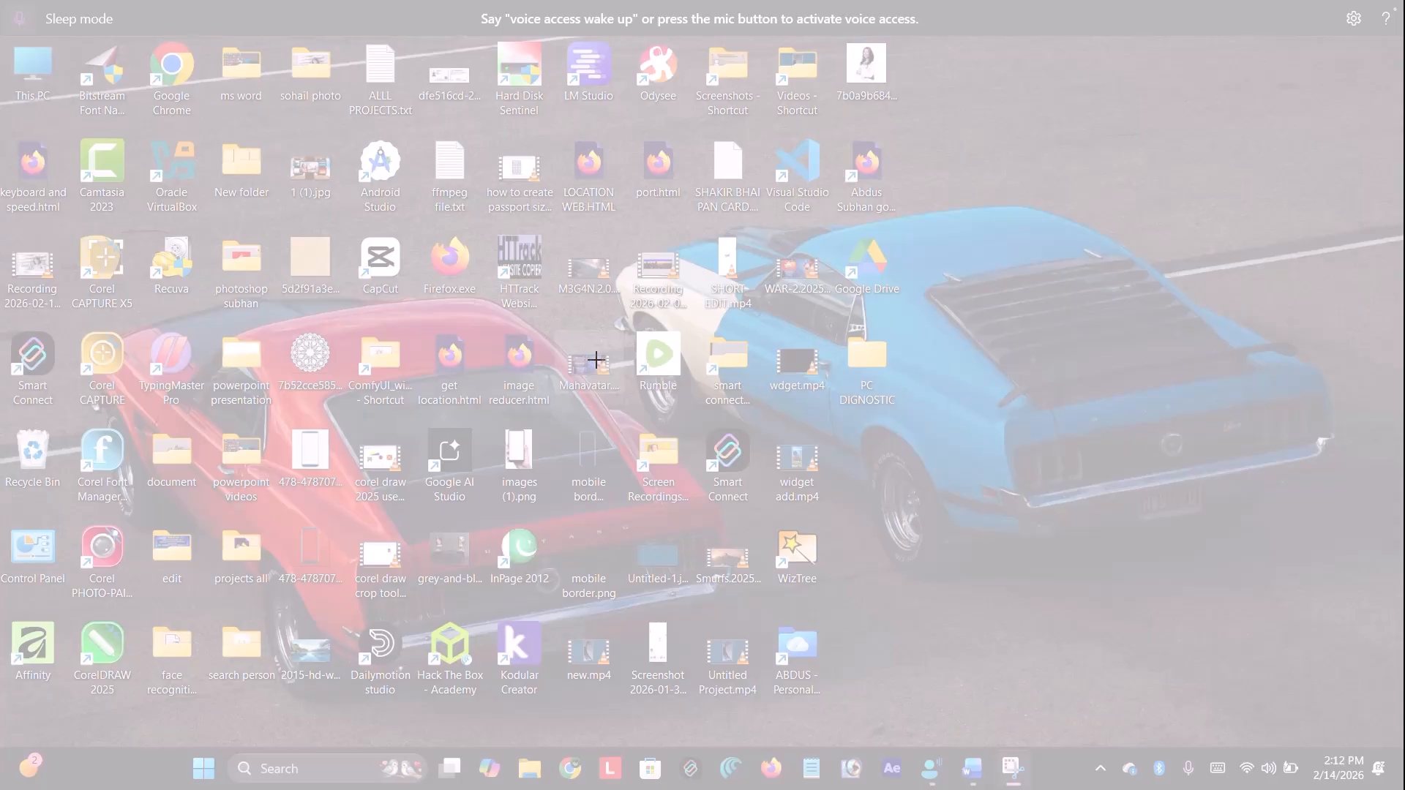
Clip the blue car's rear from the desktop wallpaper into the document
drag(967, 114, 1317, 619)
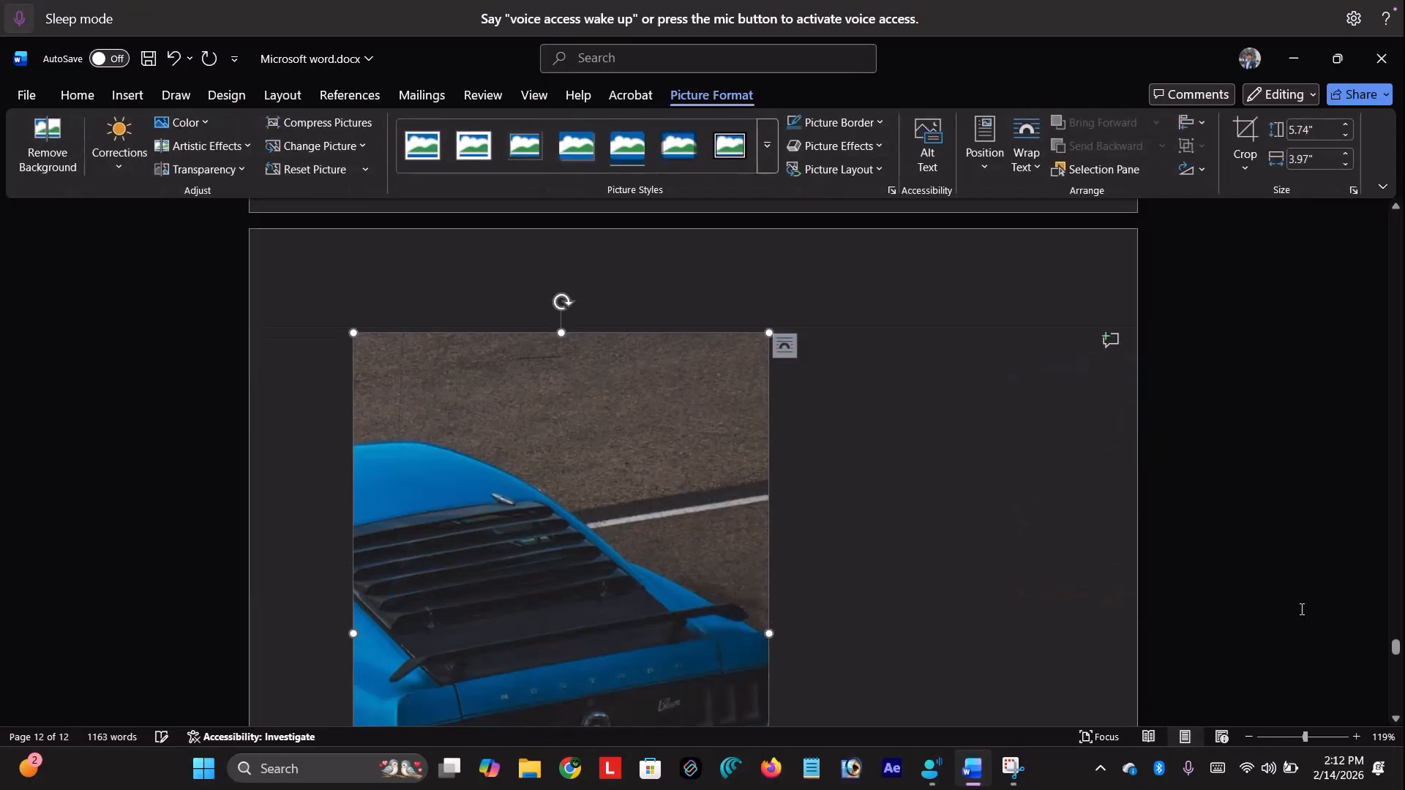
scroll(954, 441, down, 4)
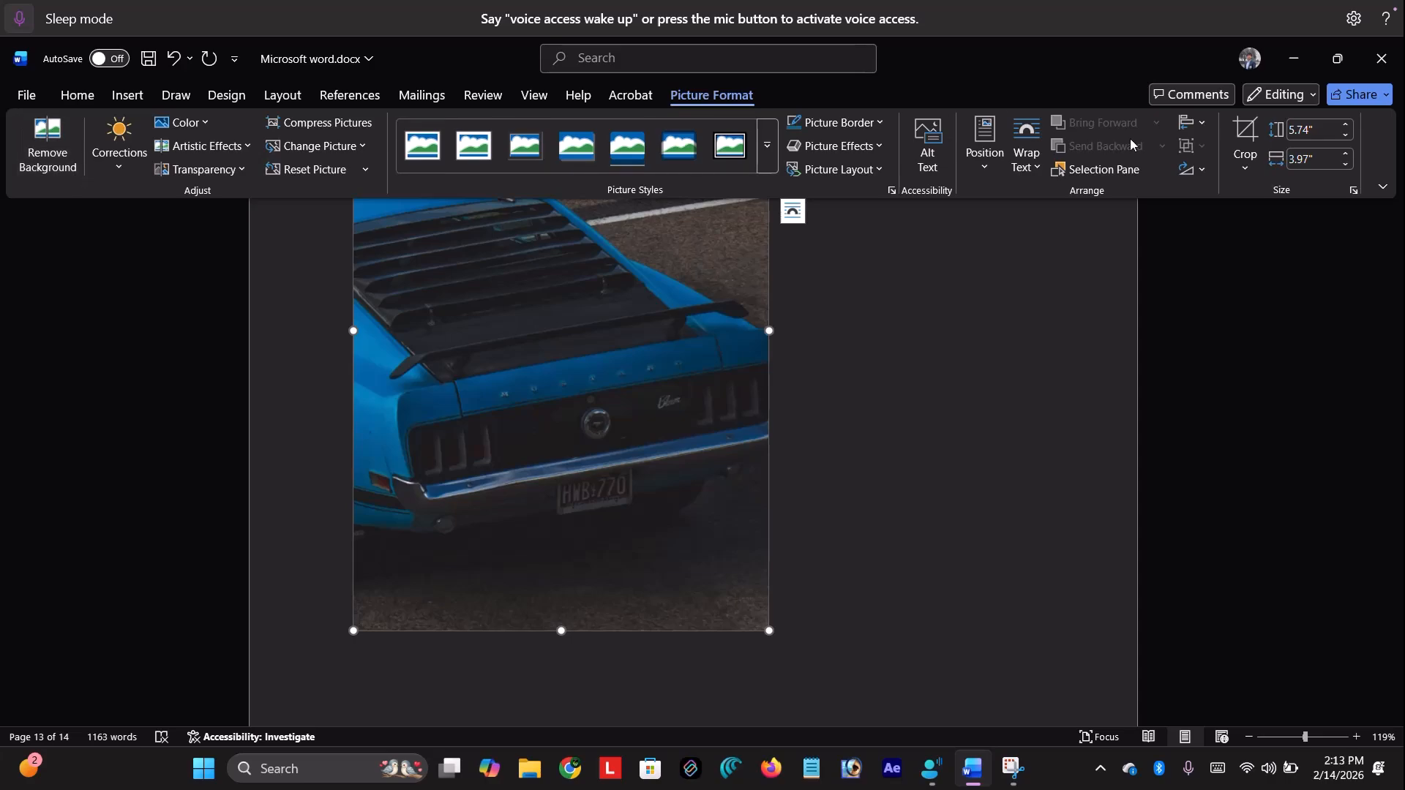
click(128, 95)
click(493, 150)
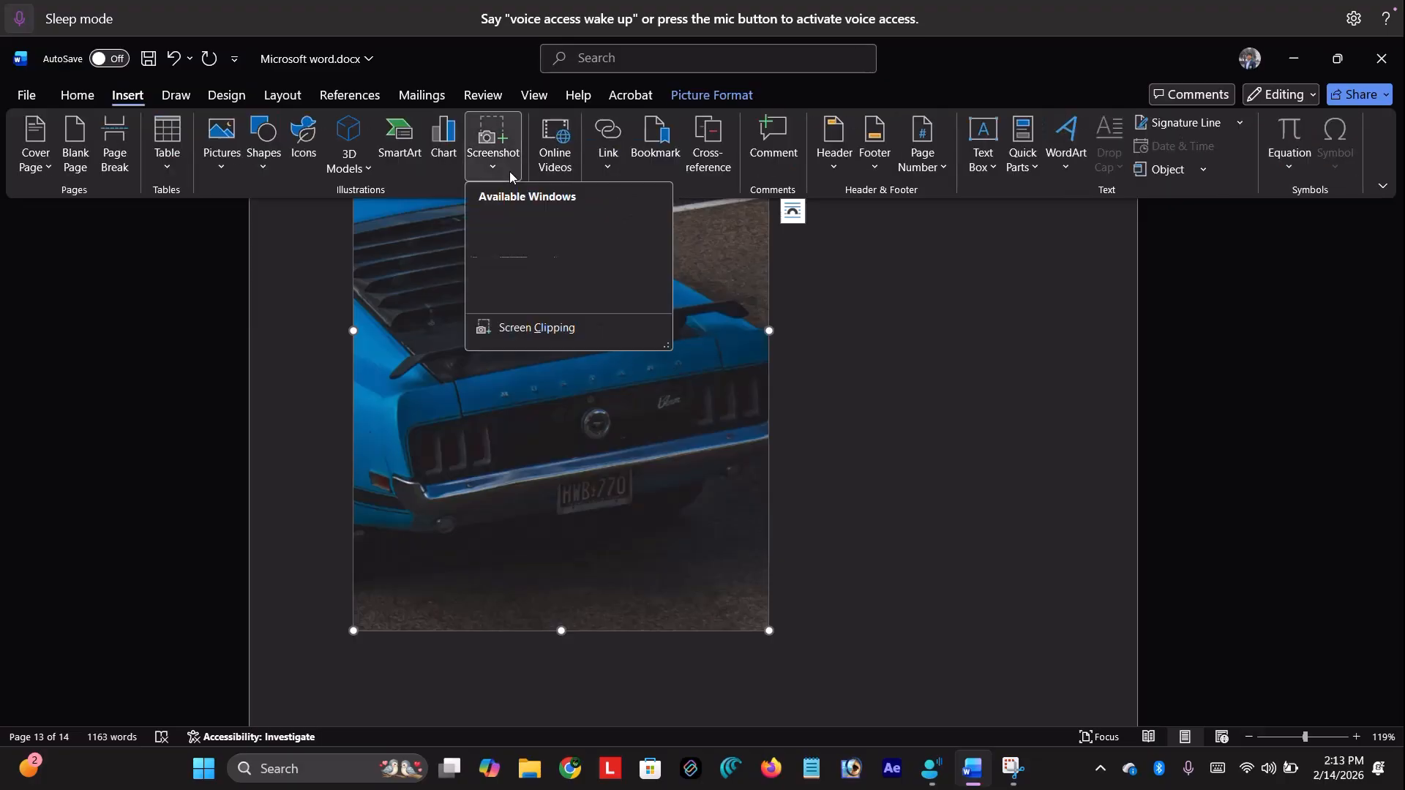
click(875, 320)
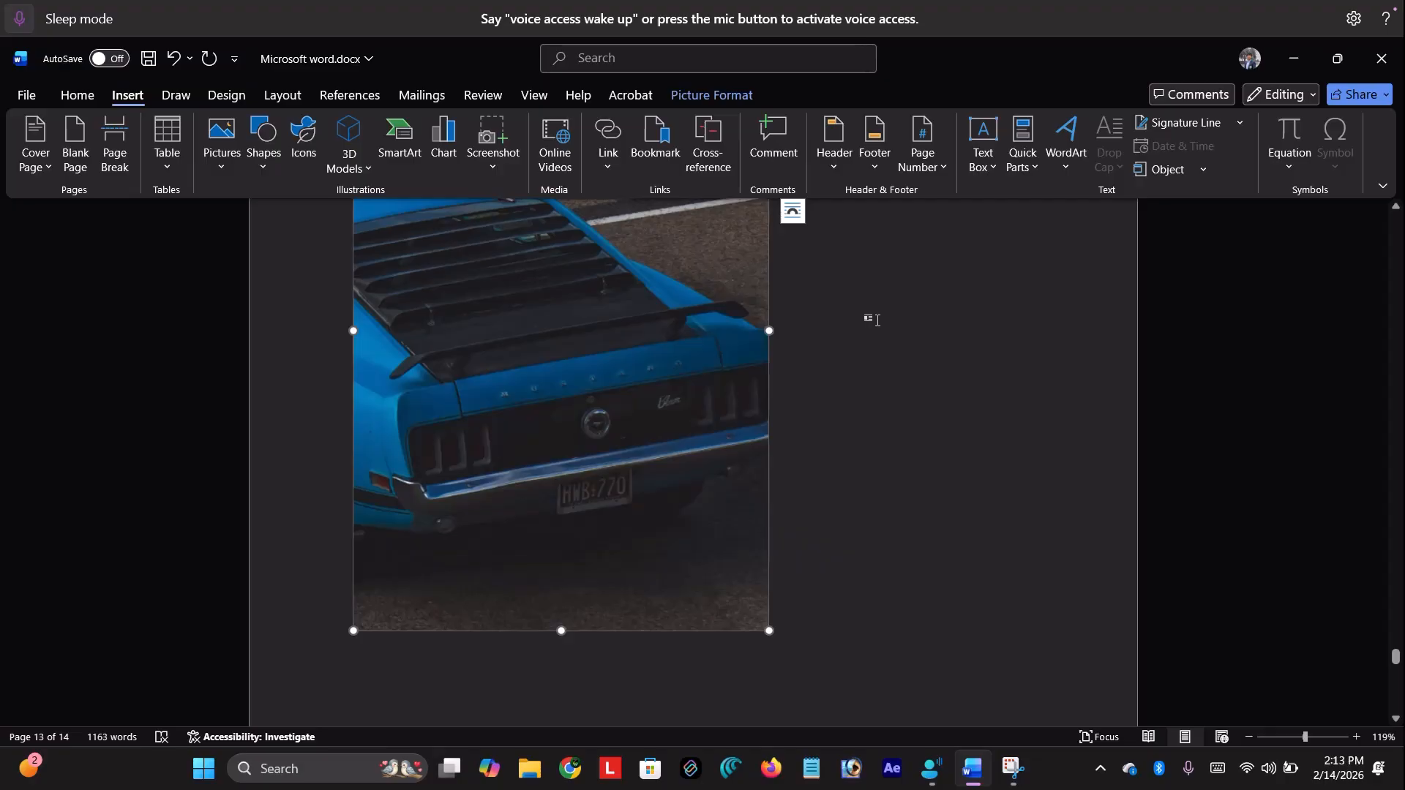
click(569, 161)
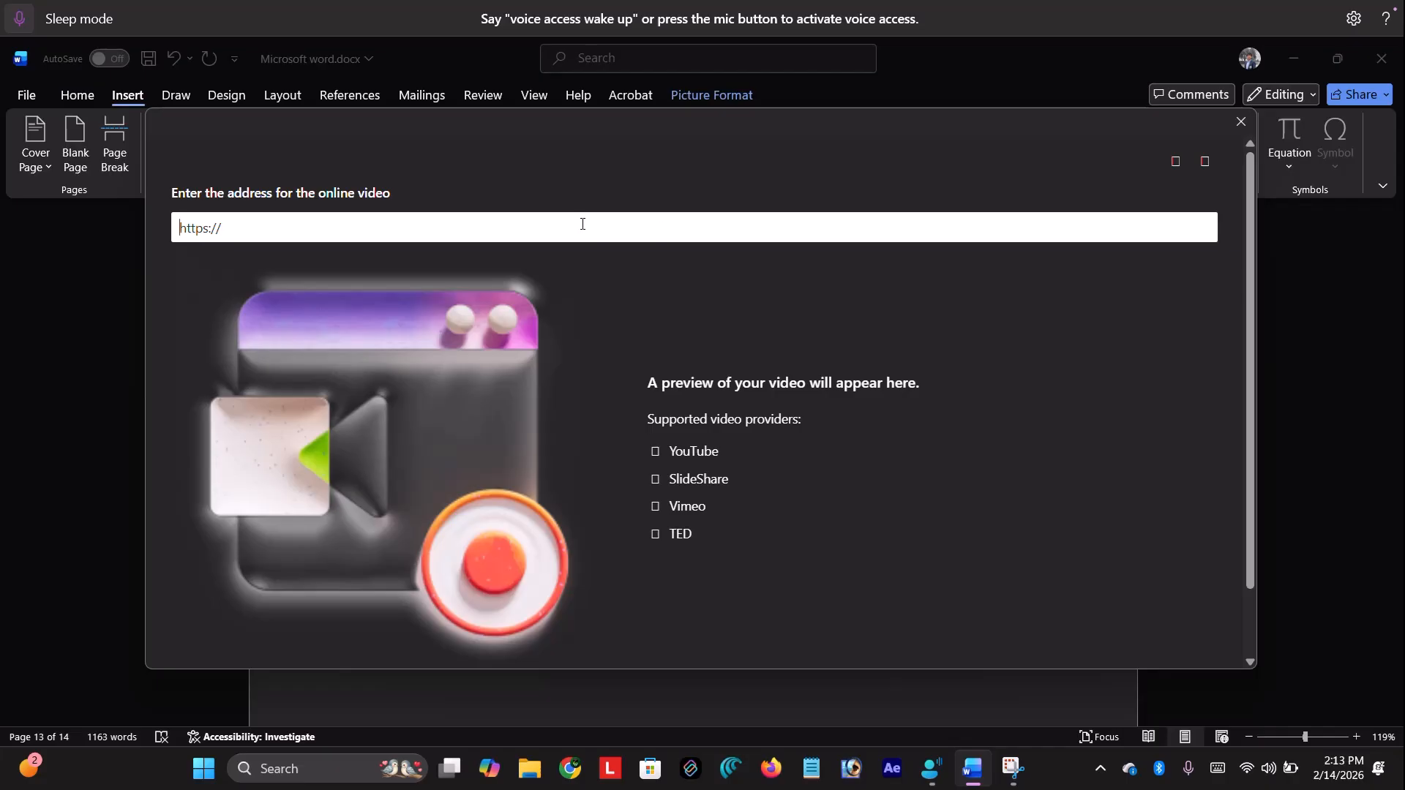
click(1234, 130)
click(957, 388)
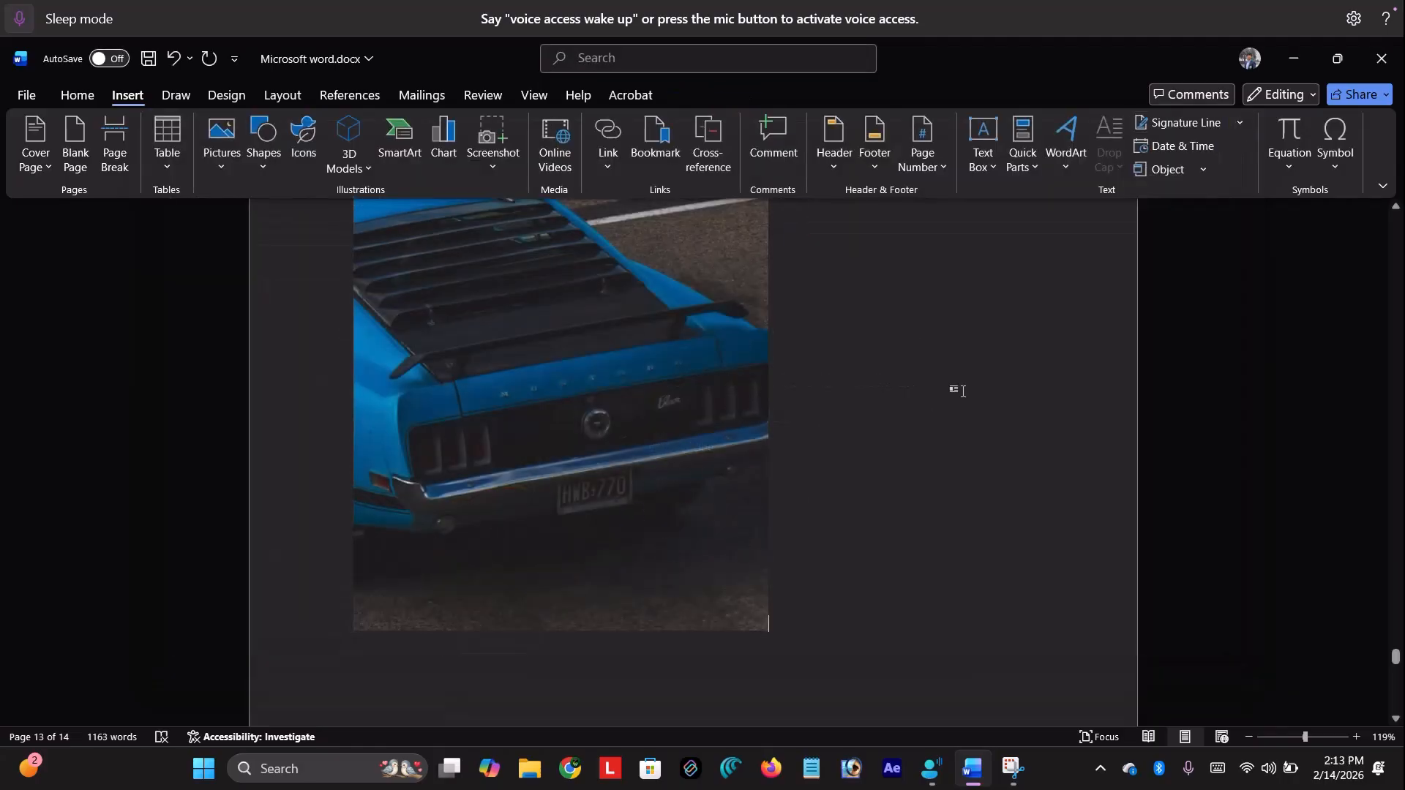
scroll(914, 346, down, 4)
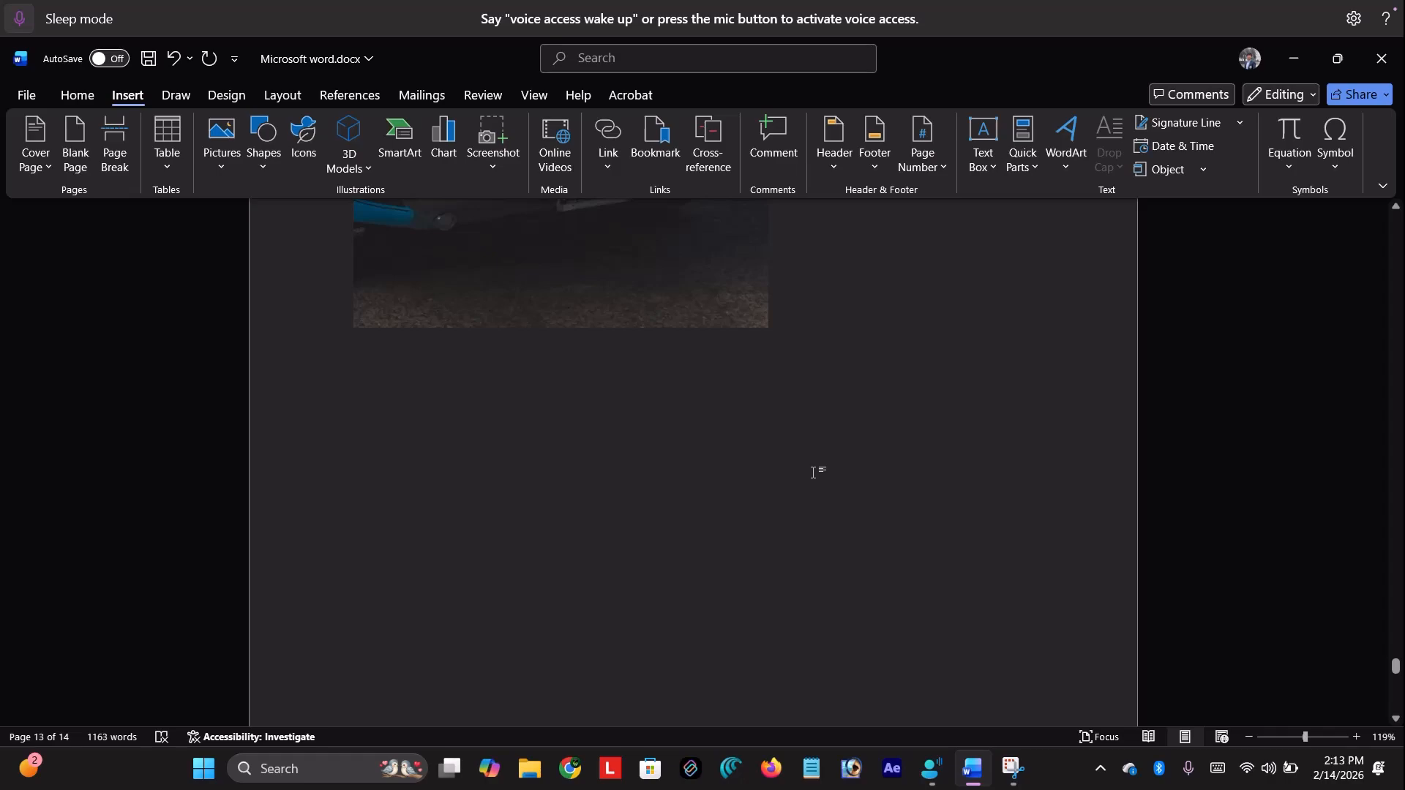
click(564, 174)
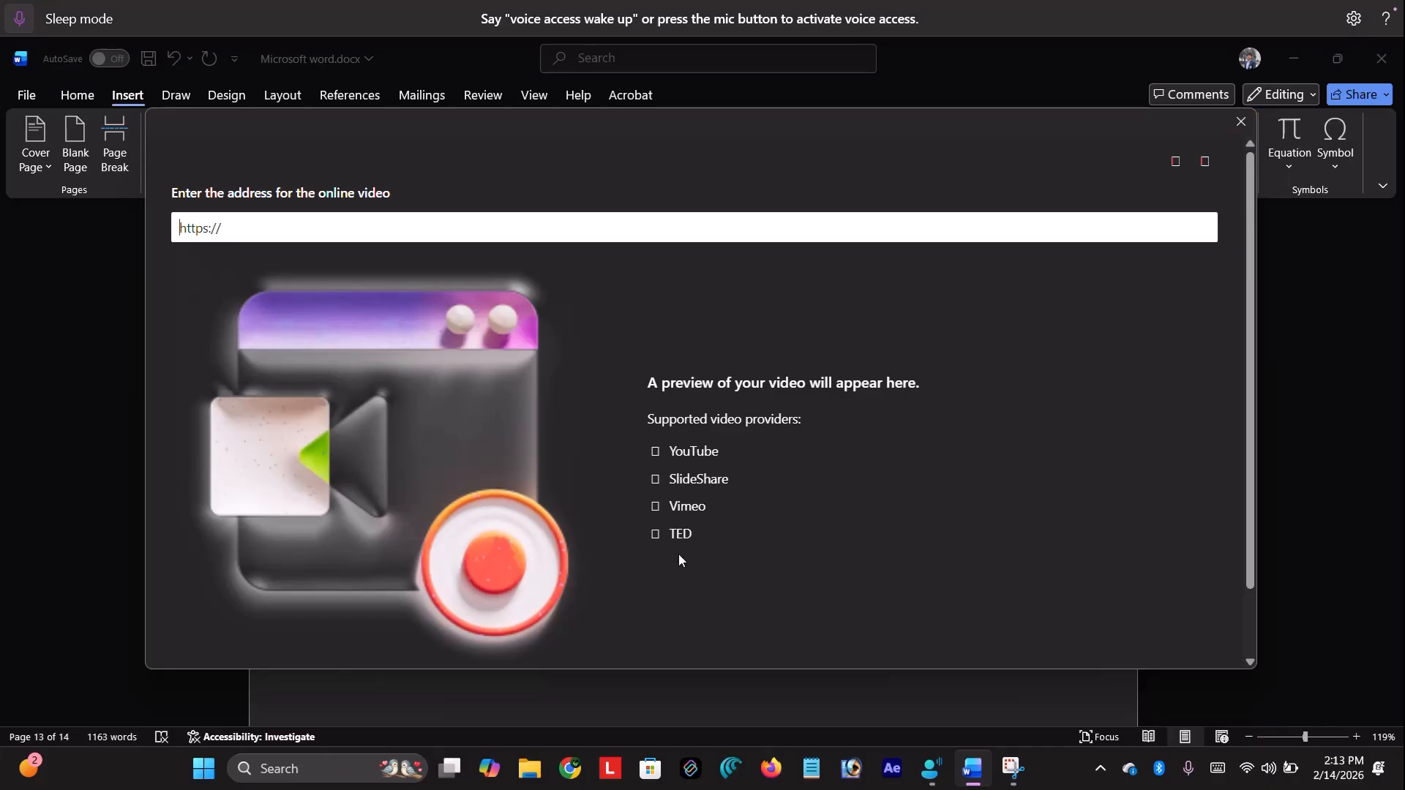
click(1241, 122)
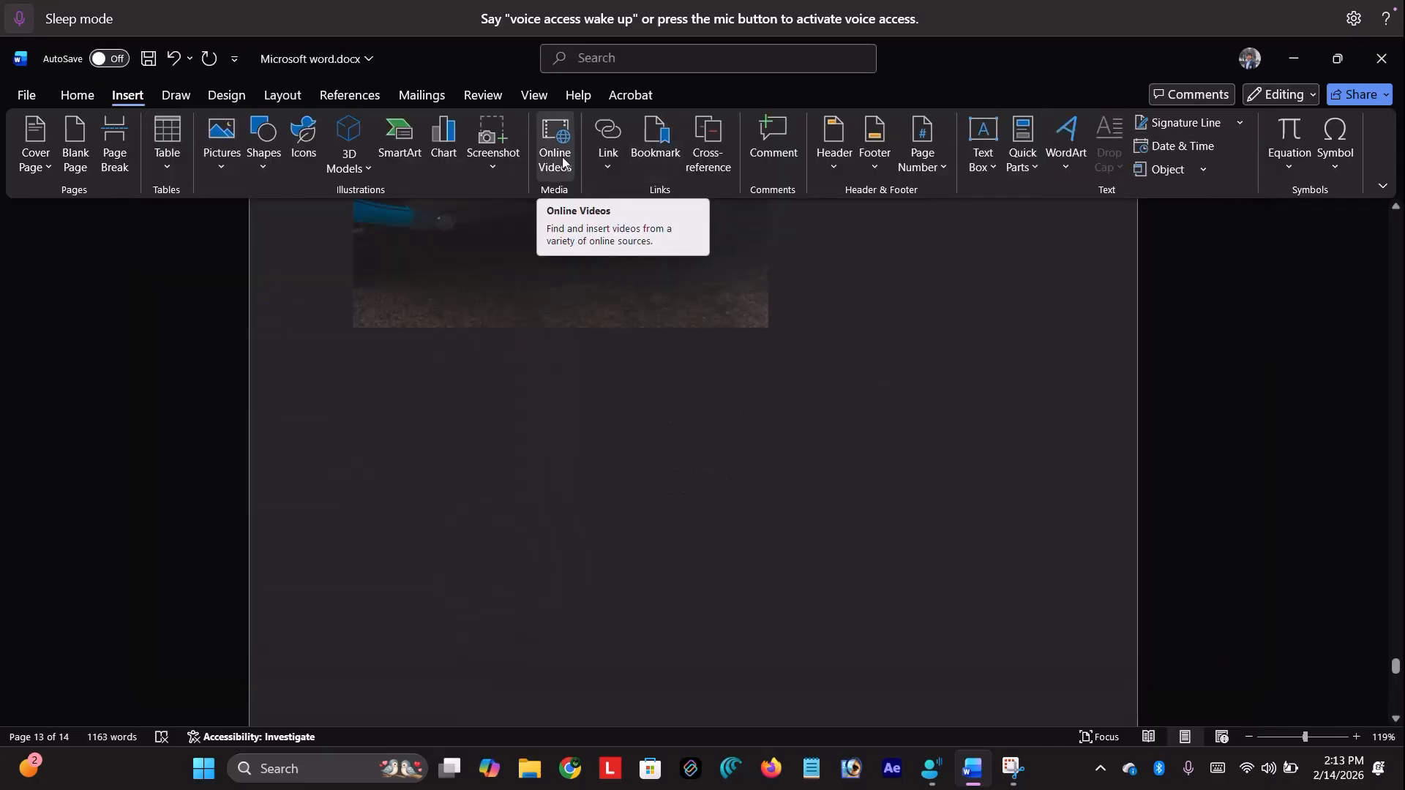
click(658, 333)
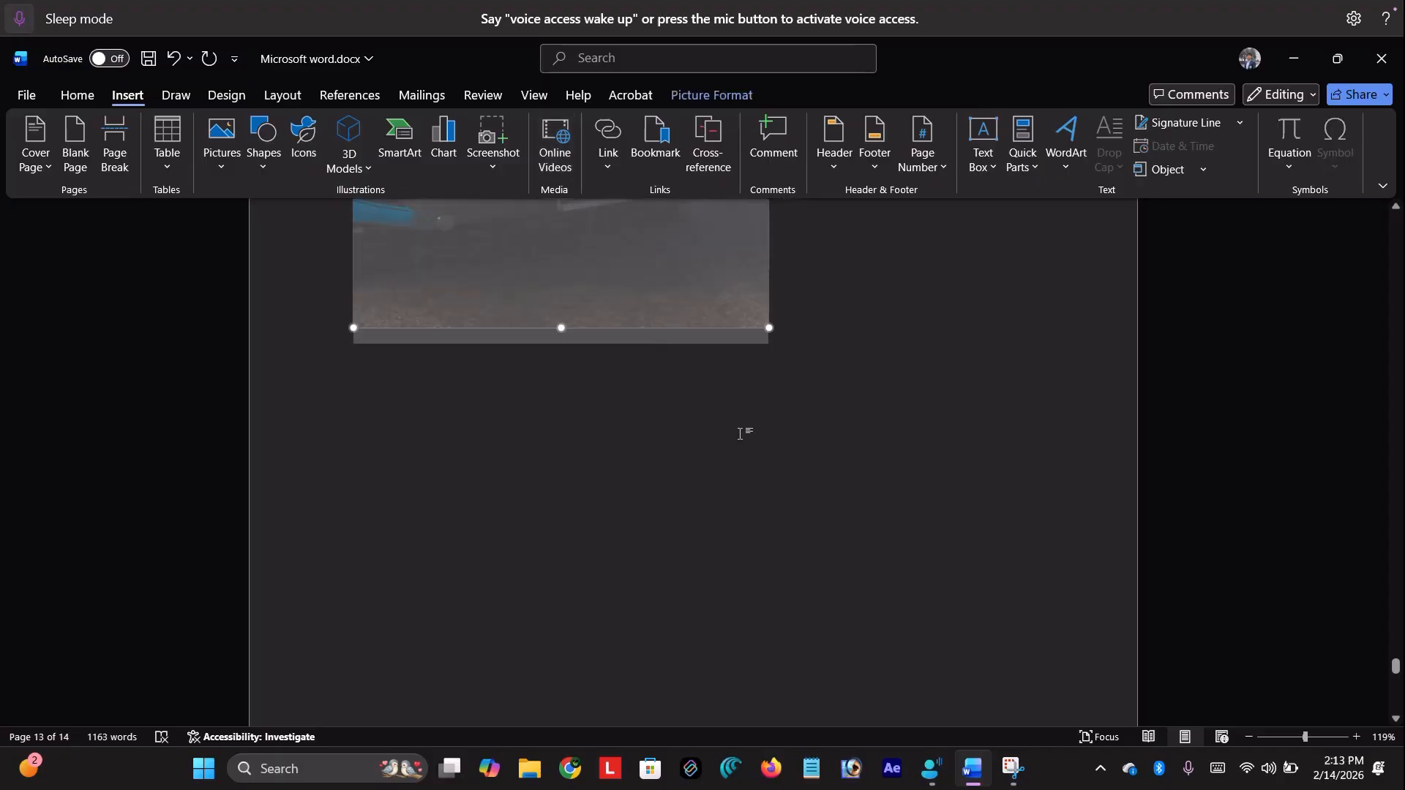